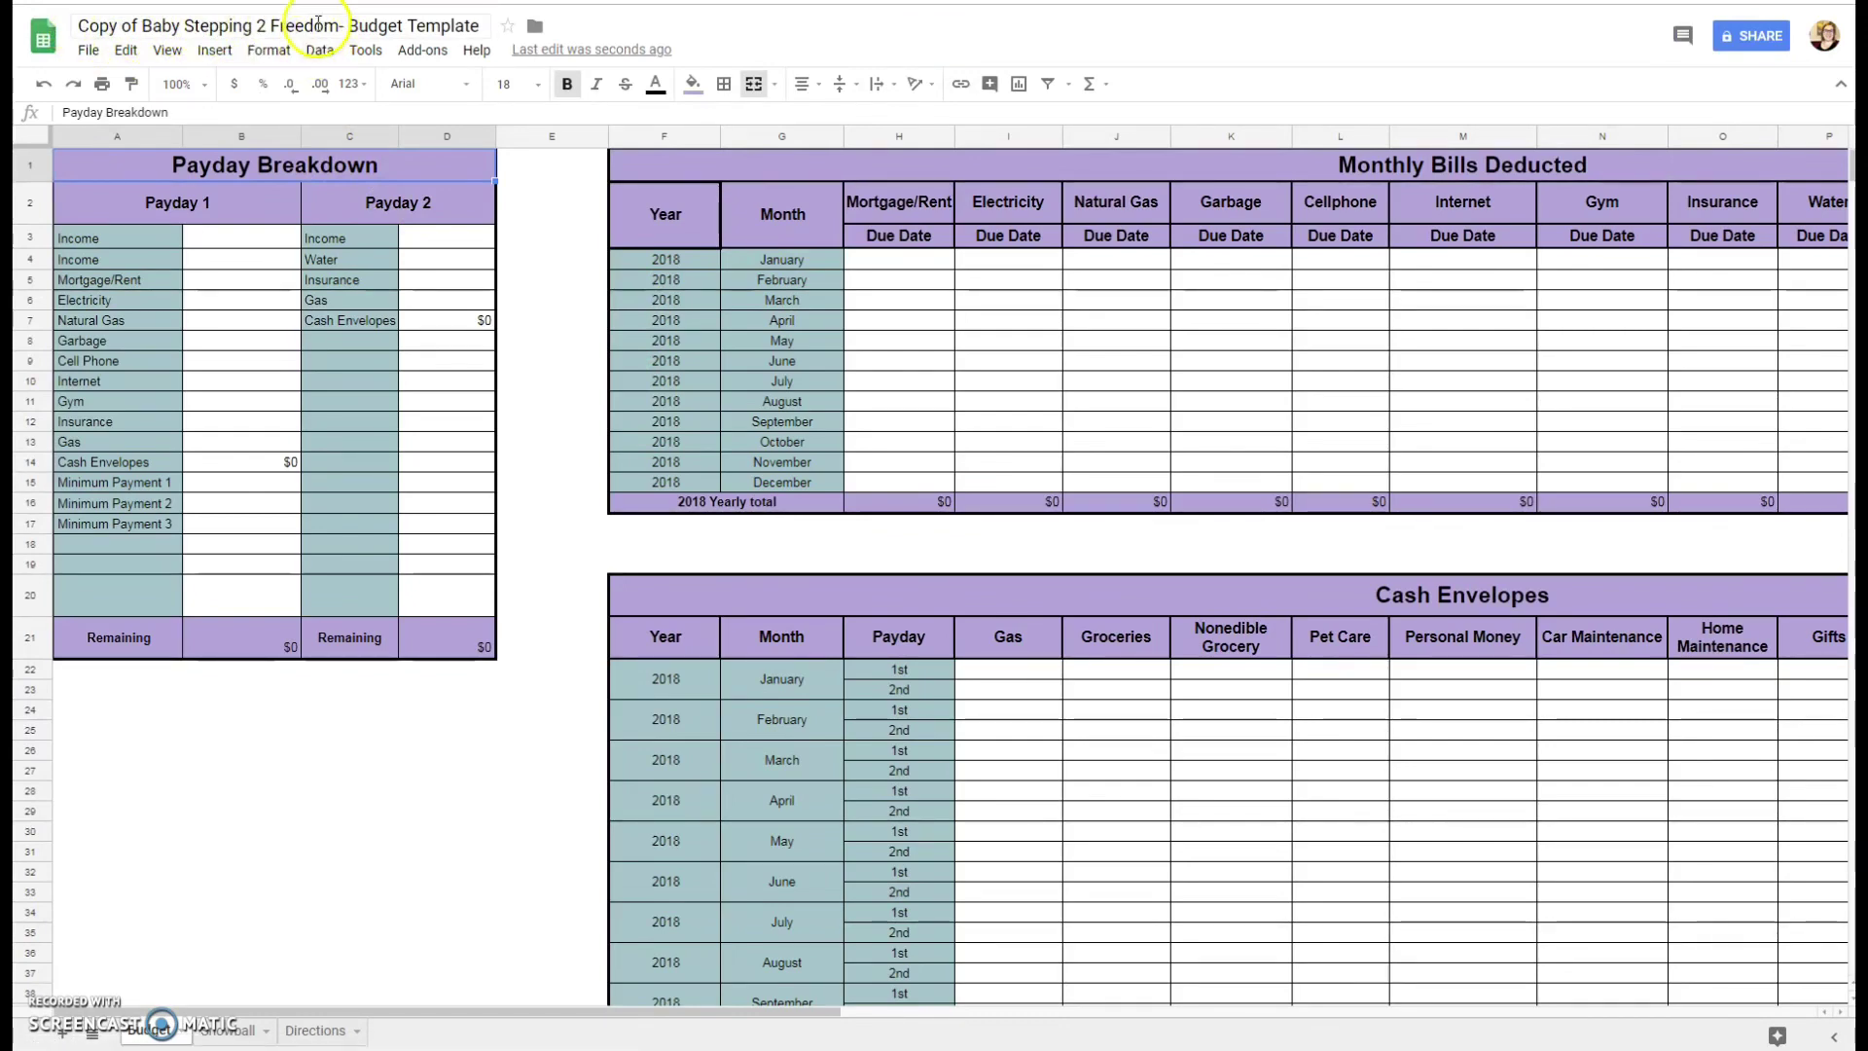
pyautogui.moveTo(479, 29); pyautogui.dragTo(64, 26)
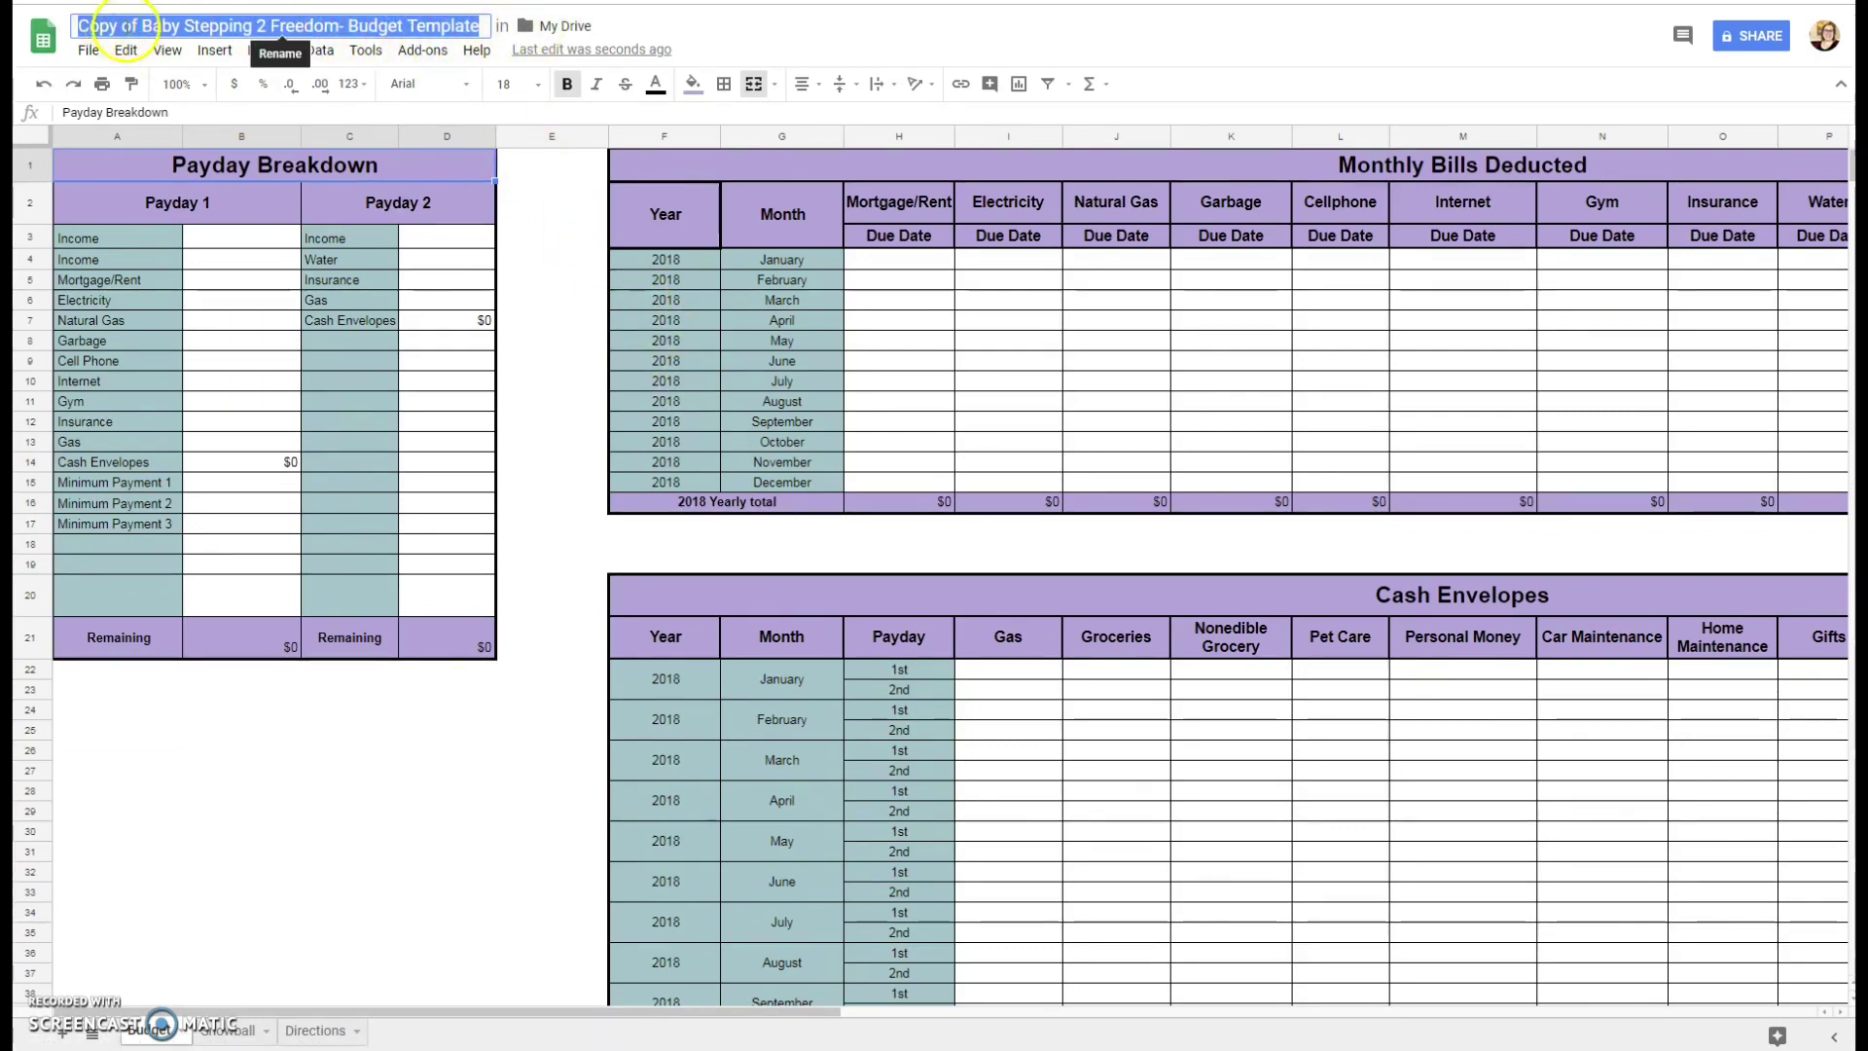
pyautogui.press('Right')
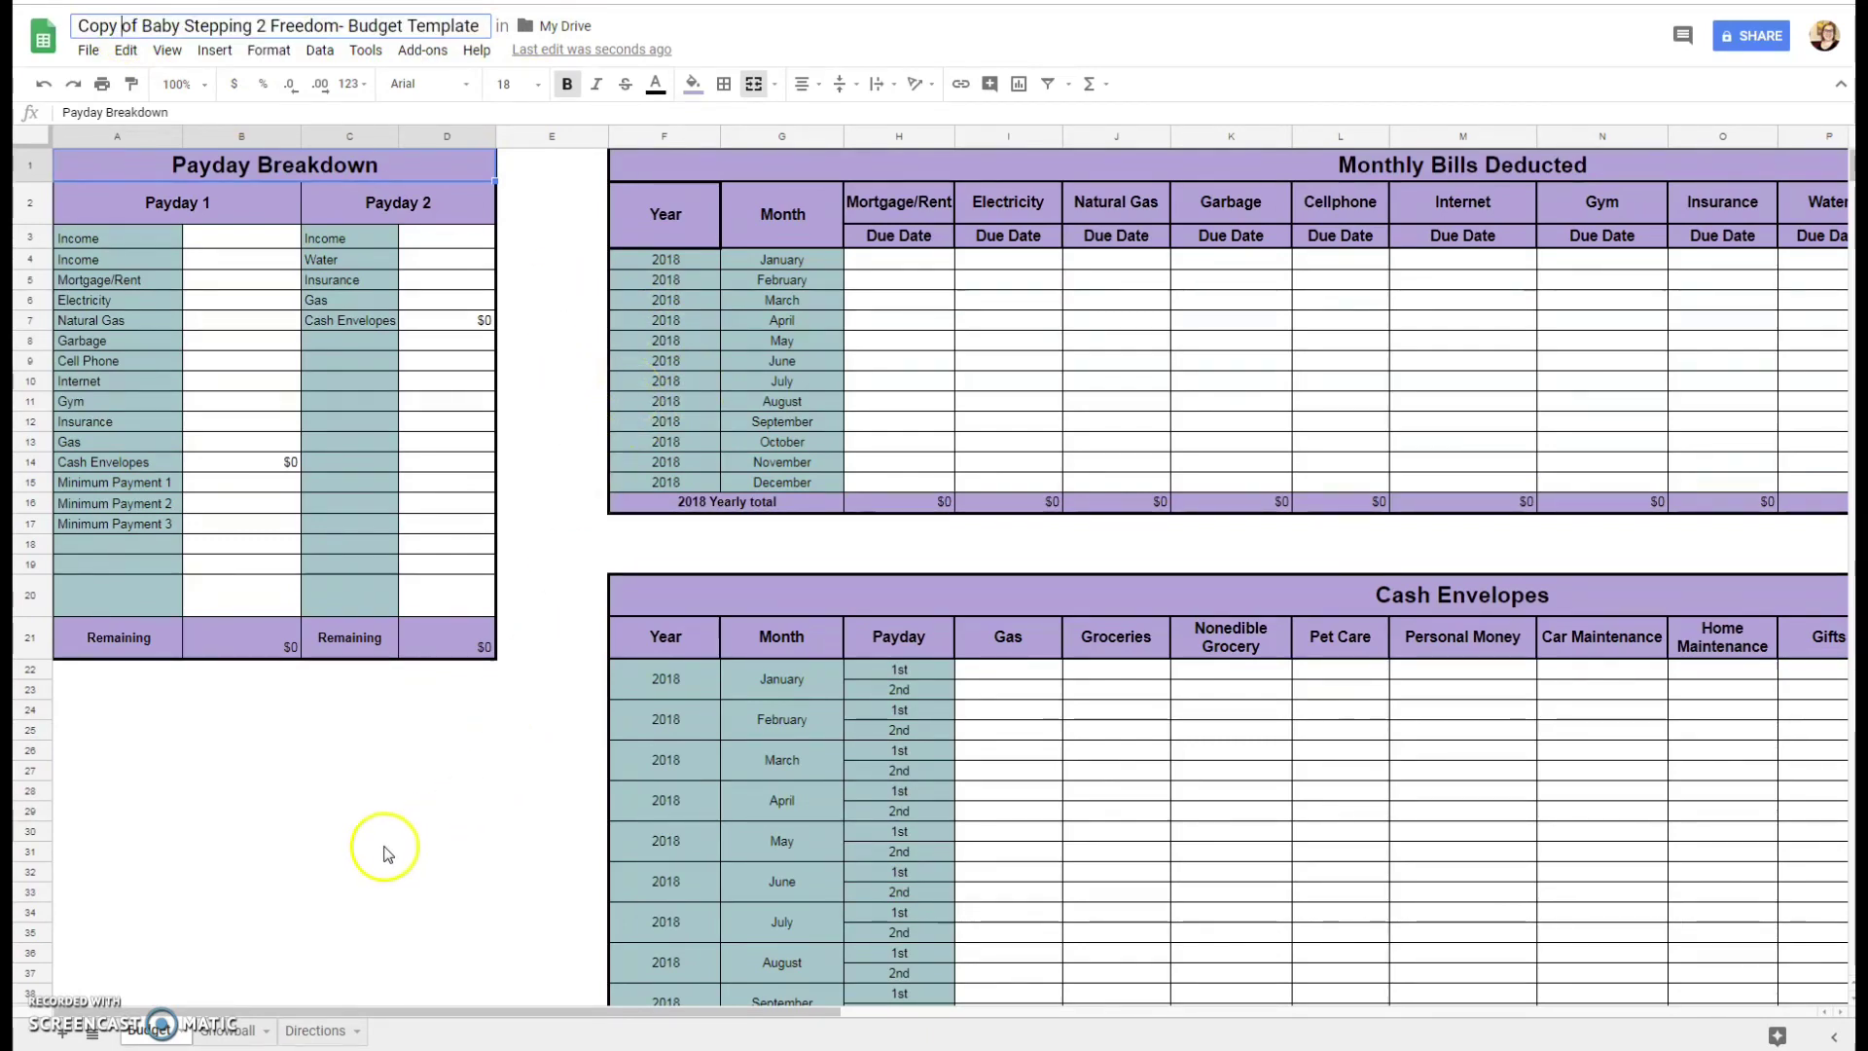
pyautogui.press('Return')
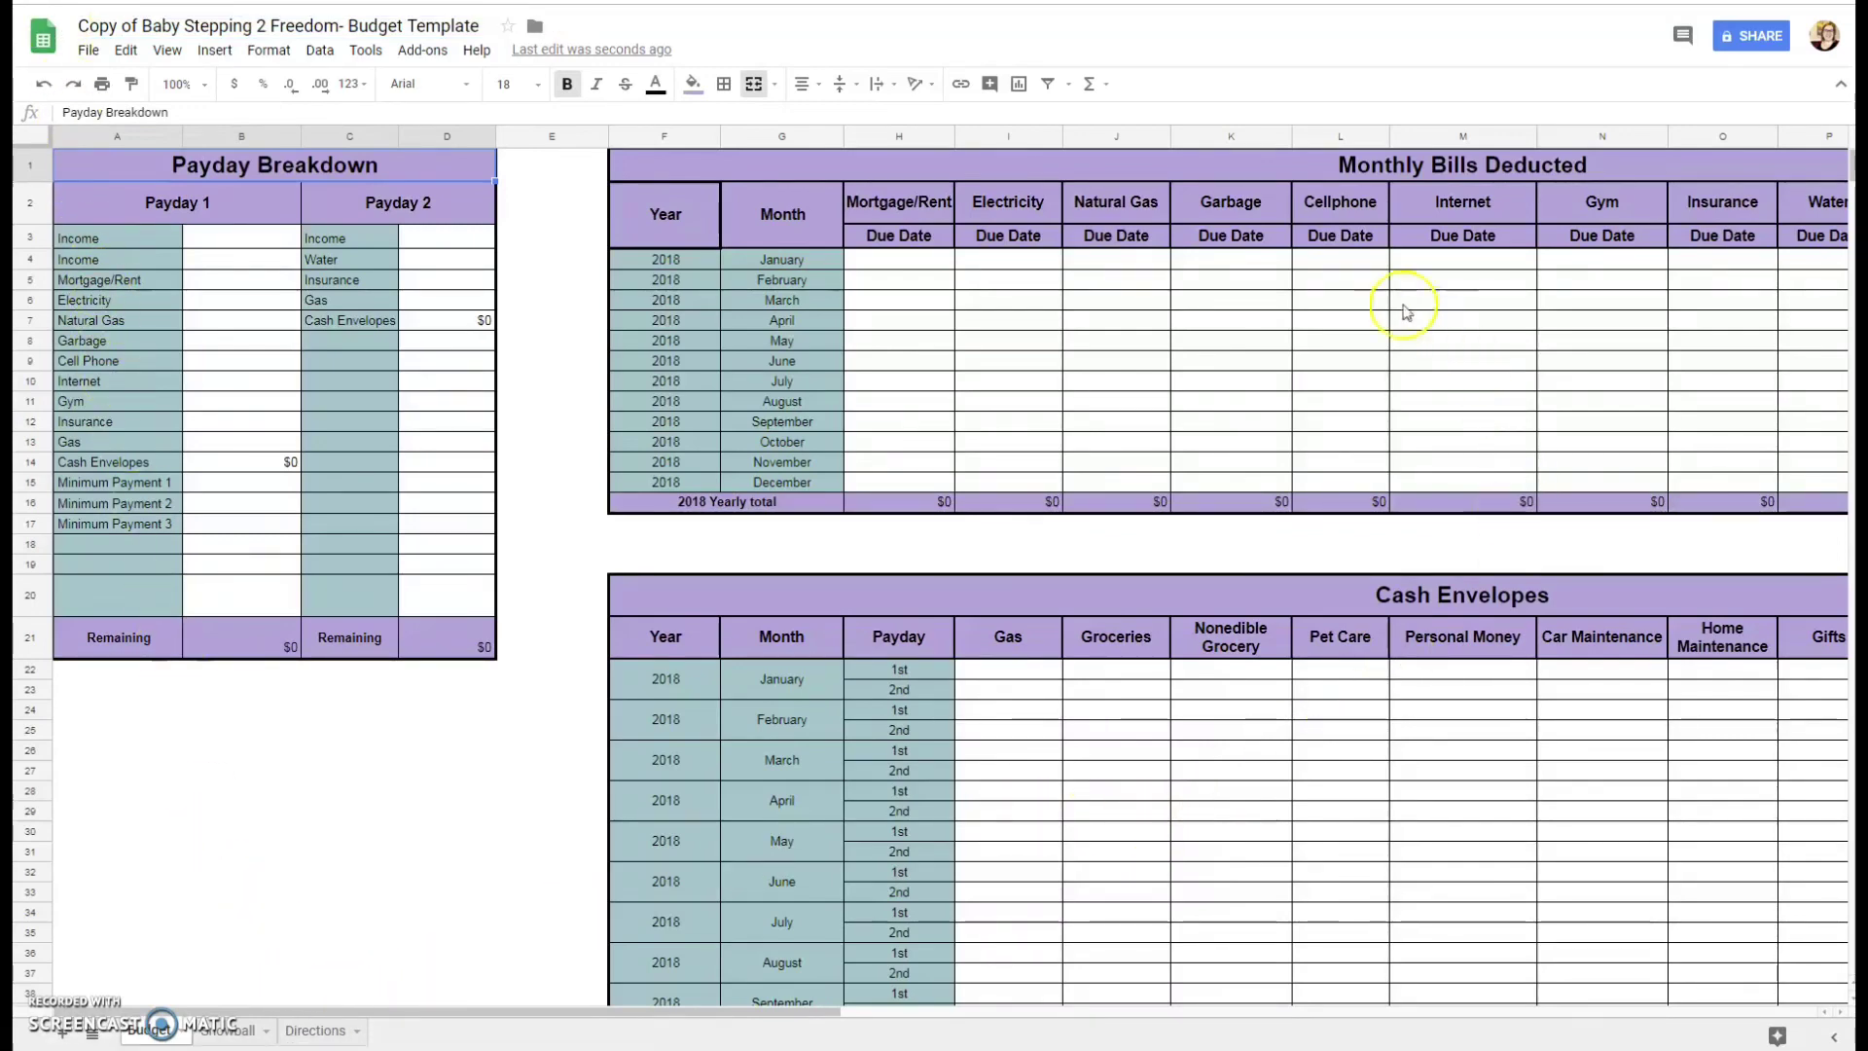
# - Set the spreadsheet zoom to 75% and look over the Snowball and Directions sheets before returning to the Budget sheet
pyautogui.click(199, 85)
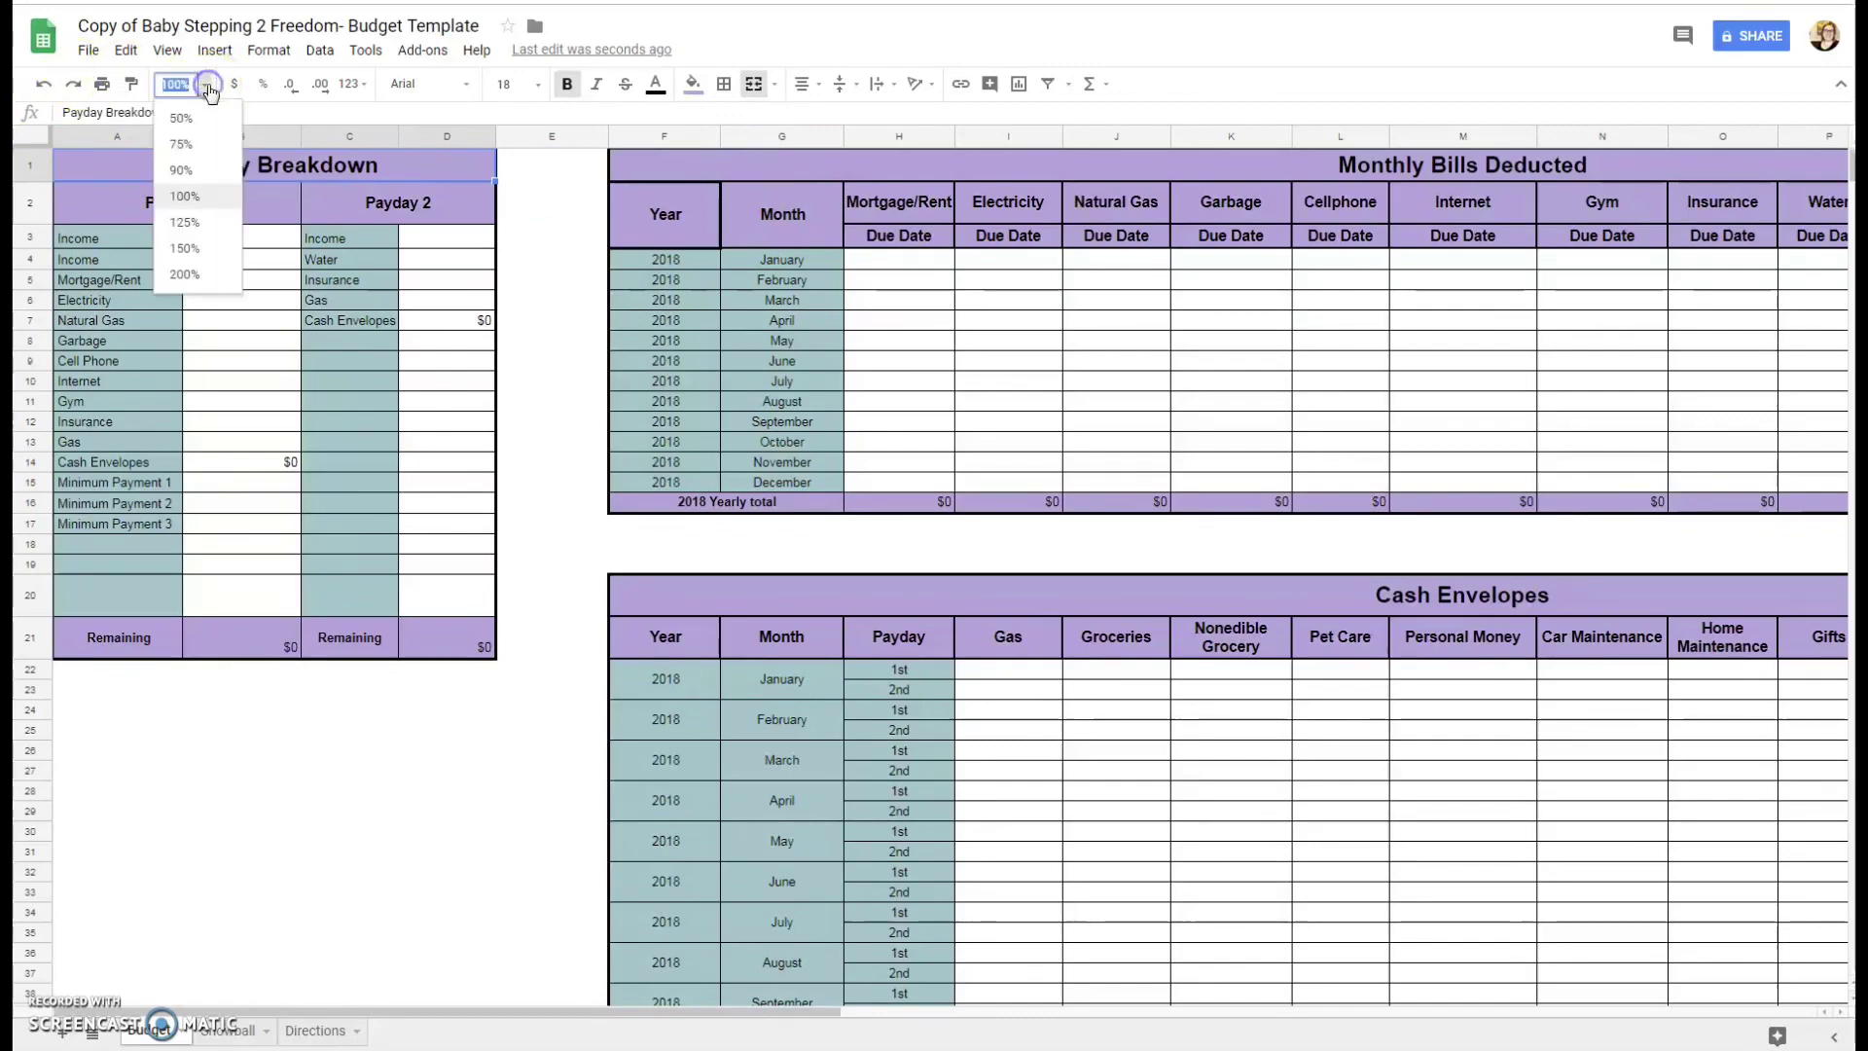
pyautogui.click(183, 144)
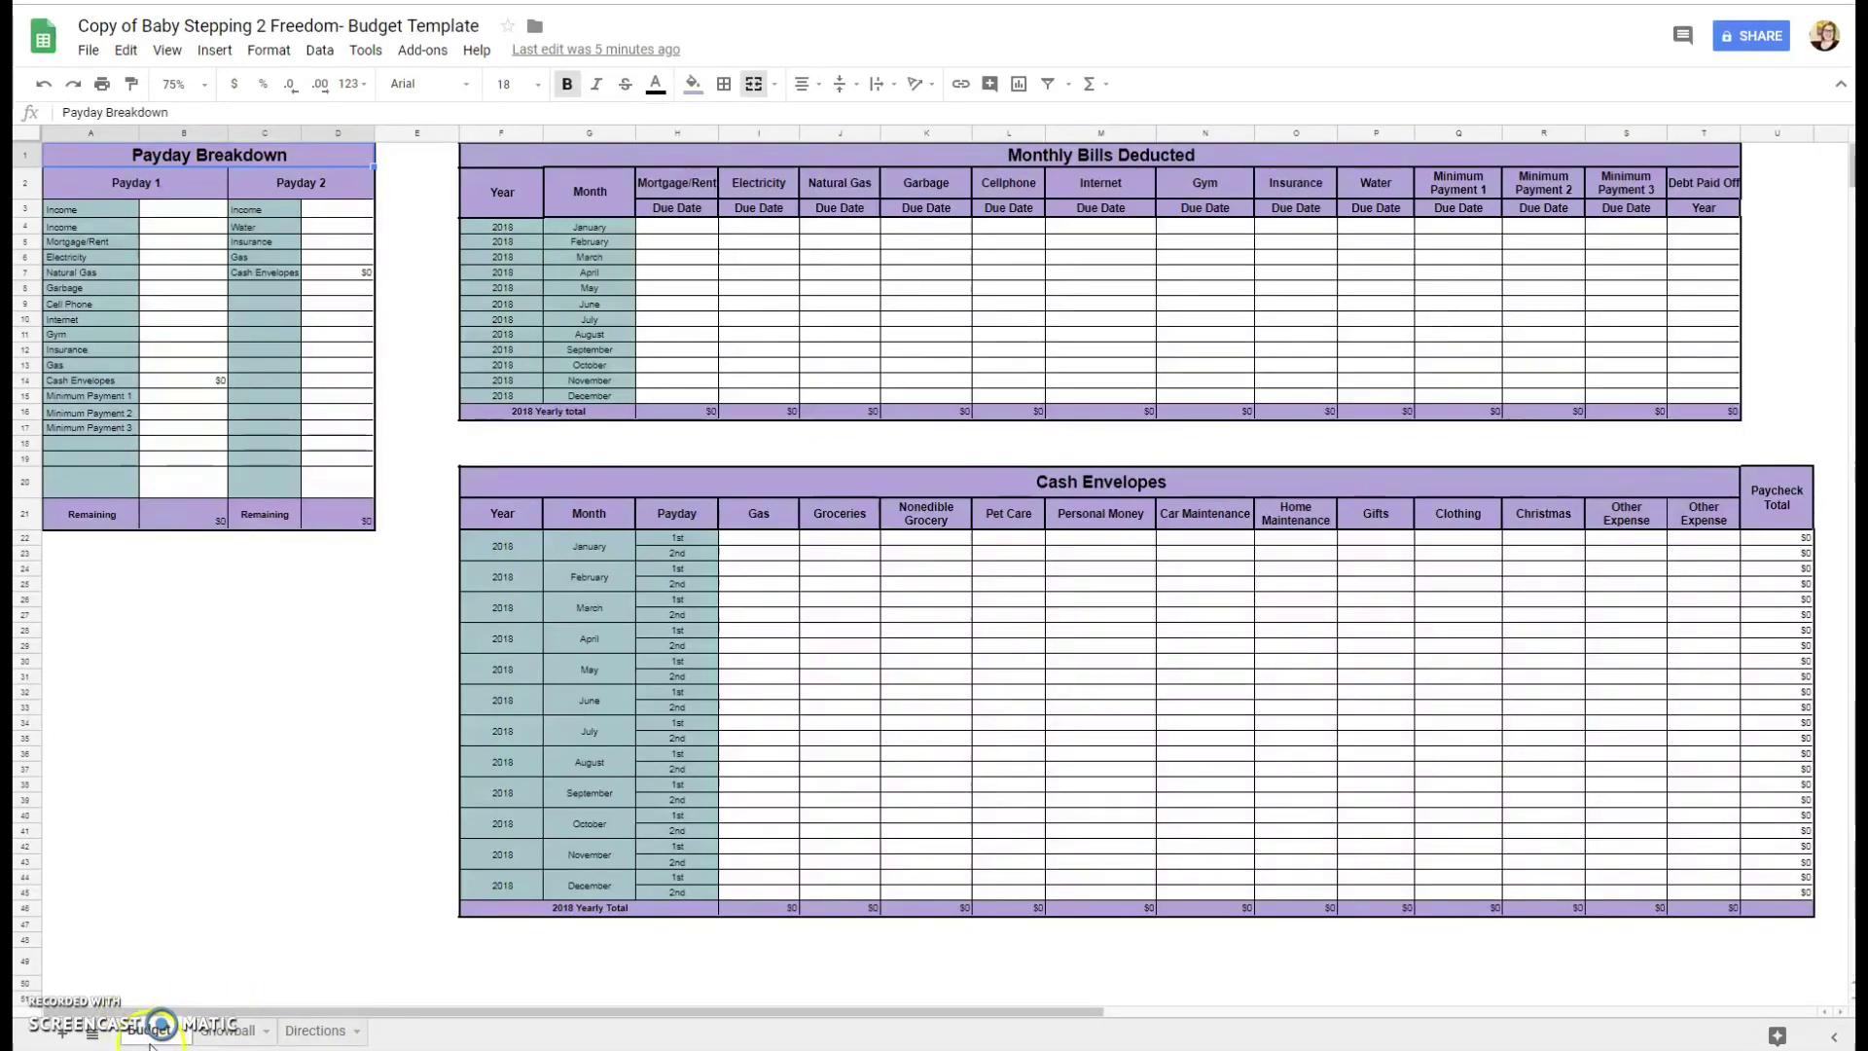
pyautogui.click(216, 1036)
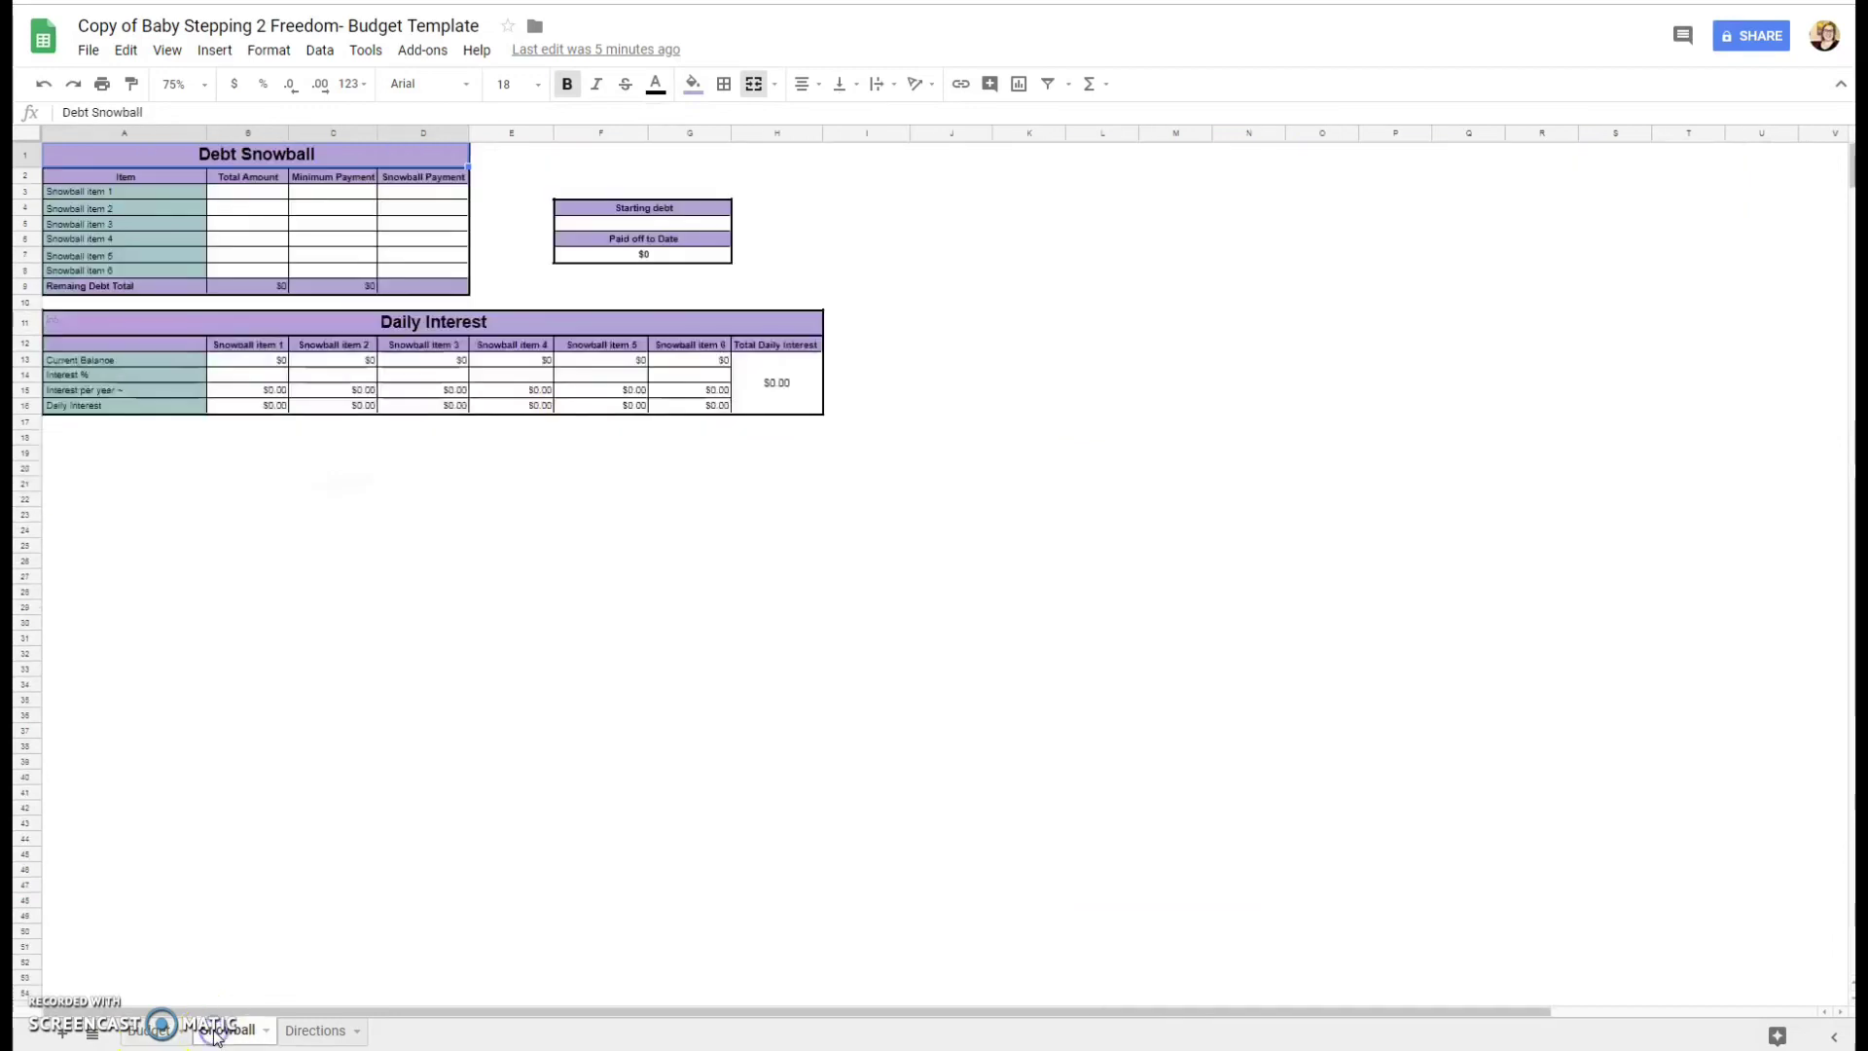
pyautogui.click(315, 1023)
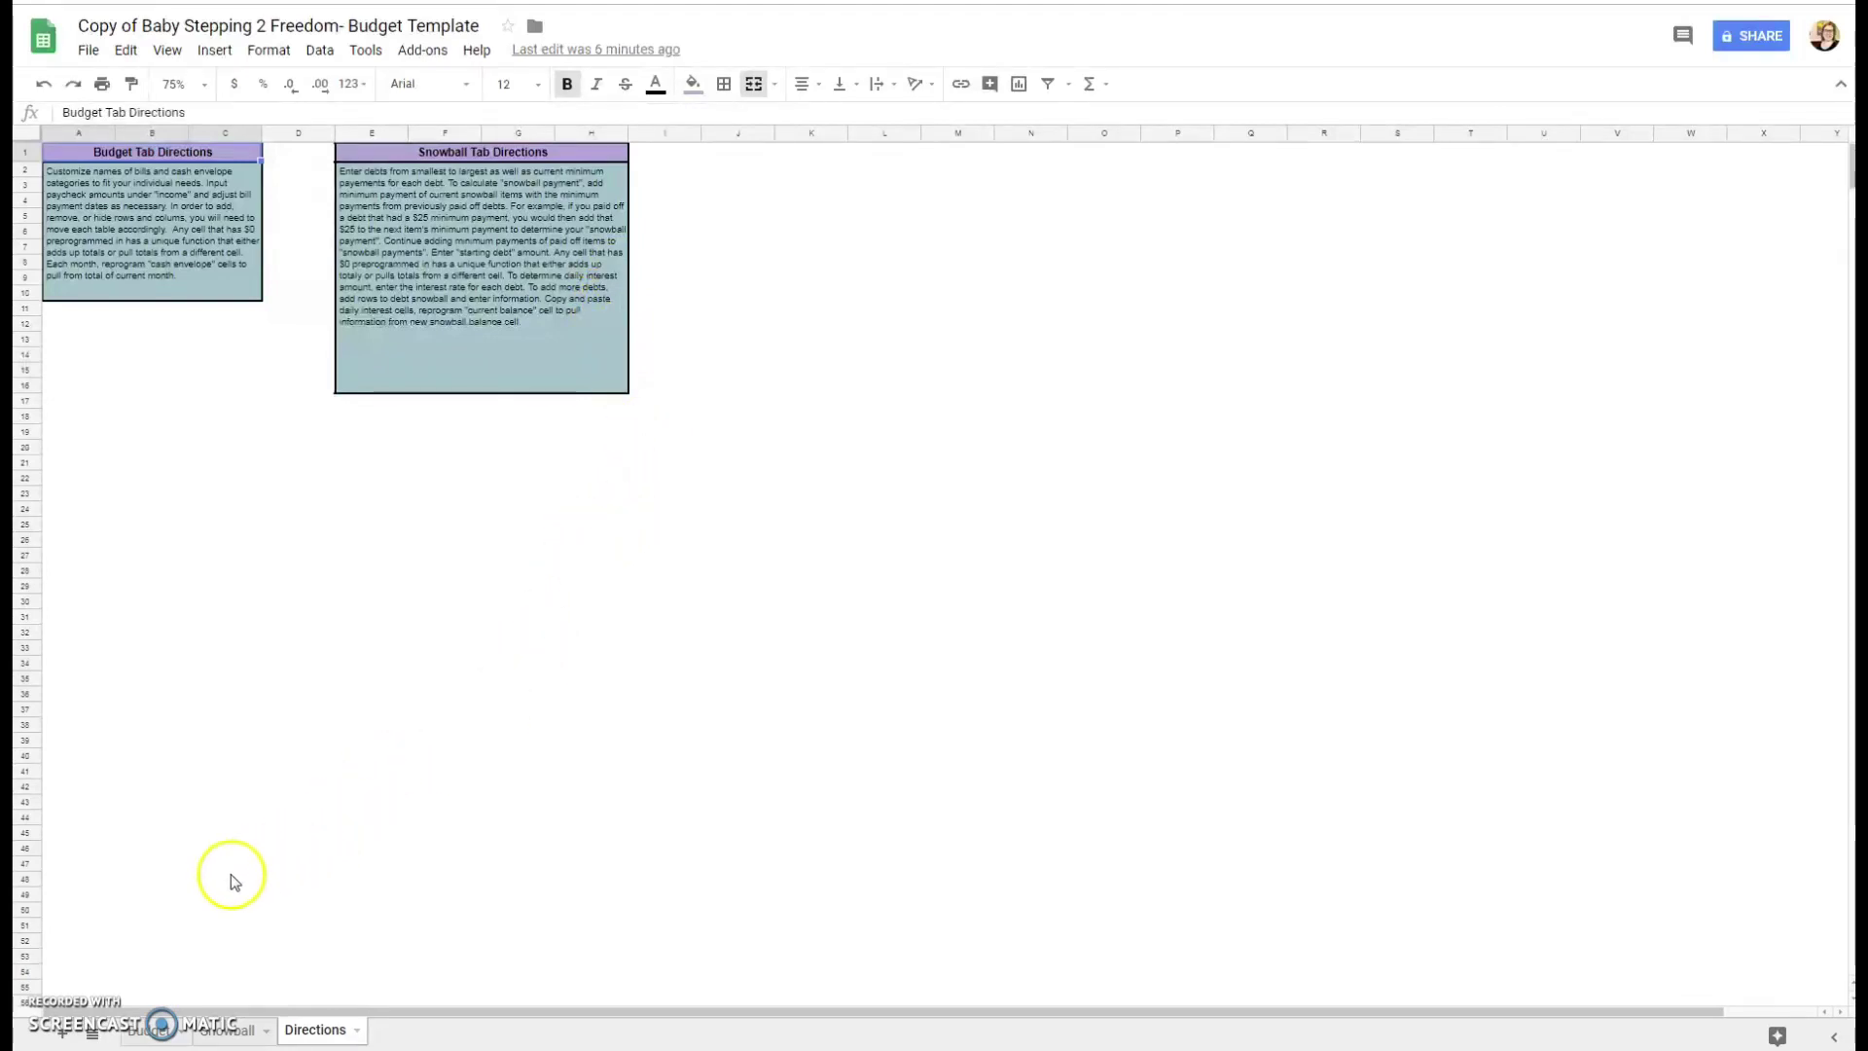
pyautogui.click(158, 1035)
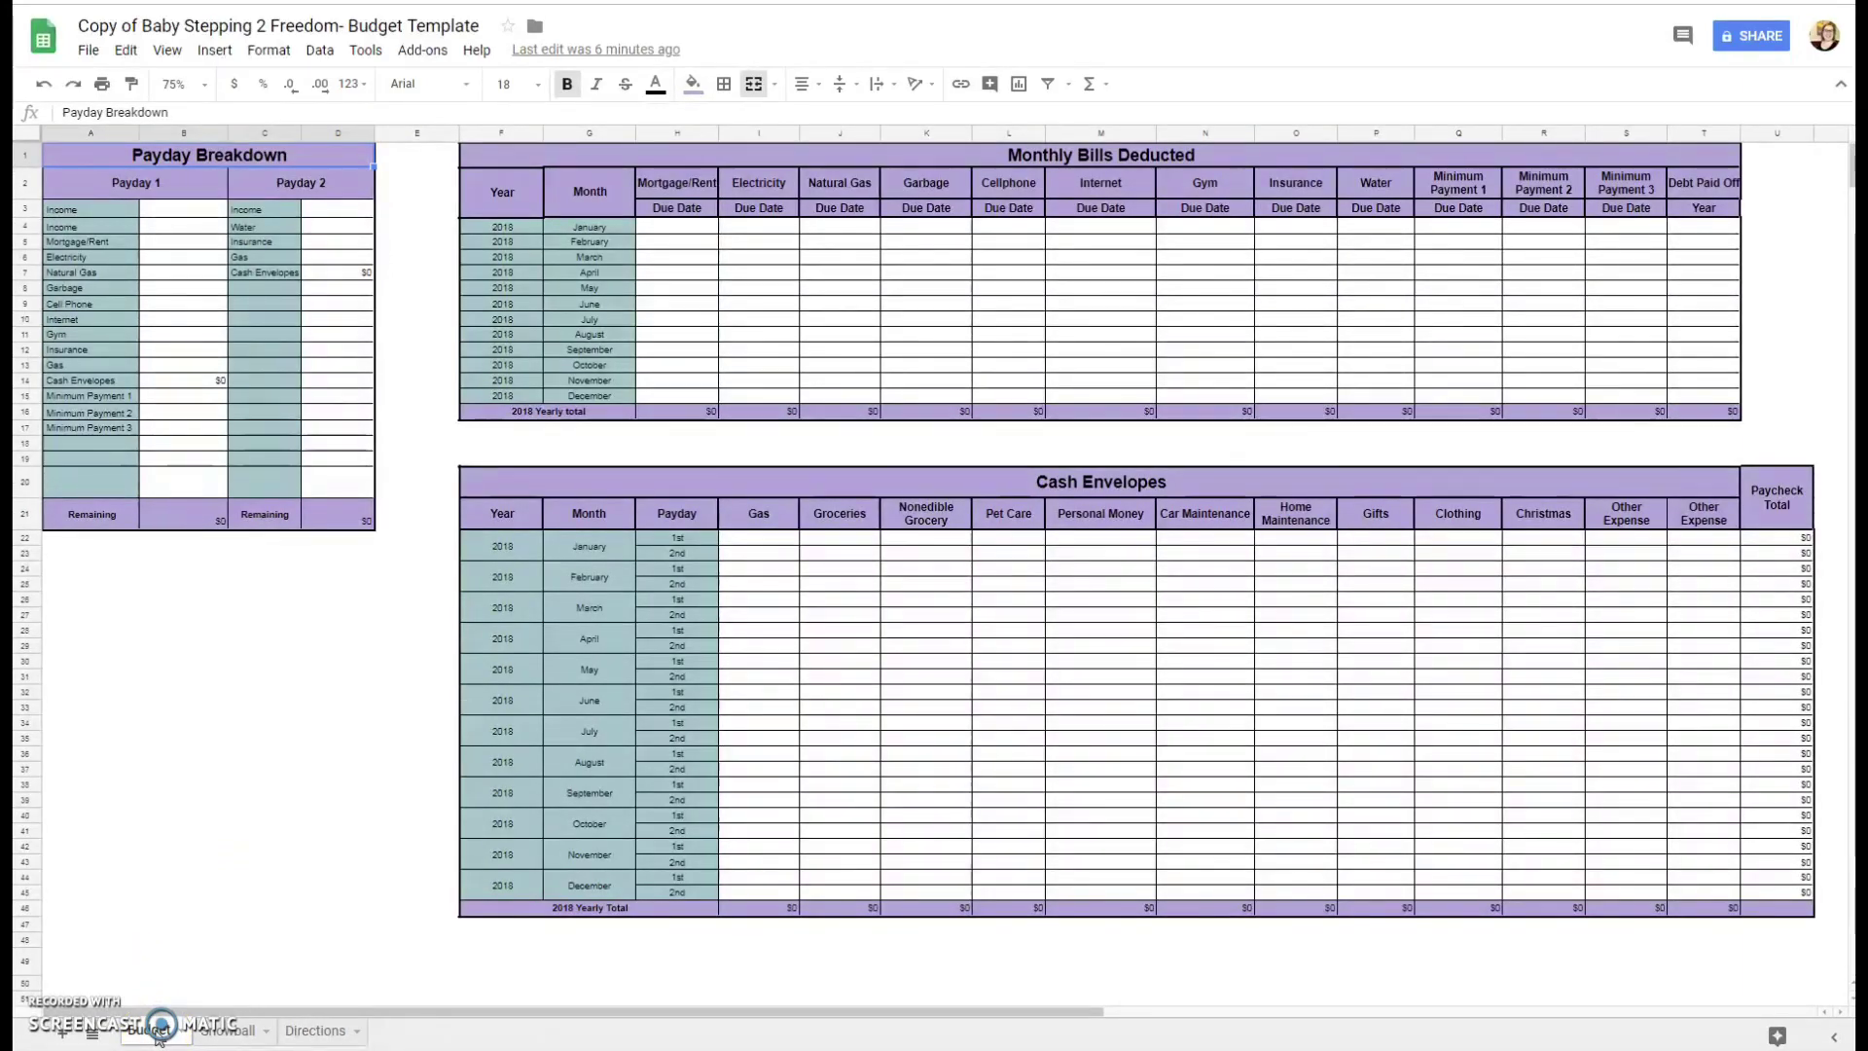
# - Add a new sheet after the Budget sheet and rename it Grocery Expenses
pyautogui.click(62, 1033)
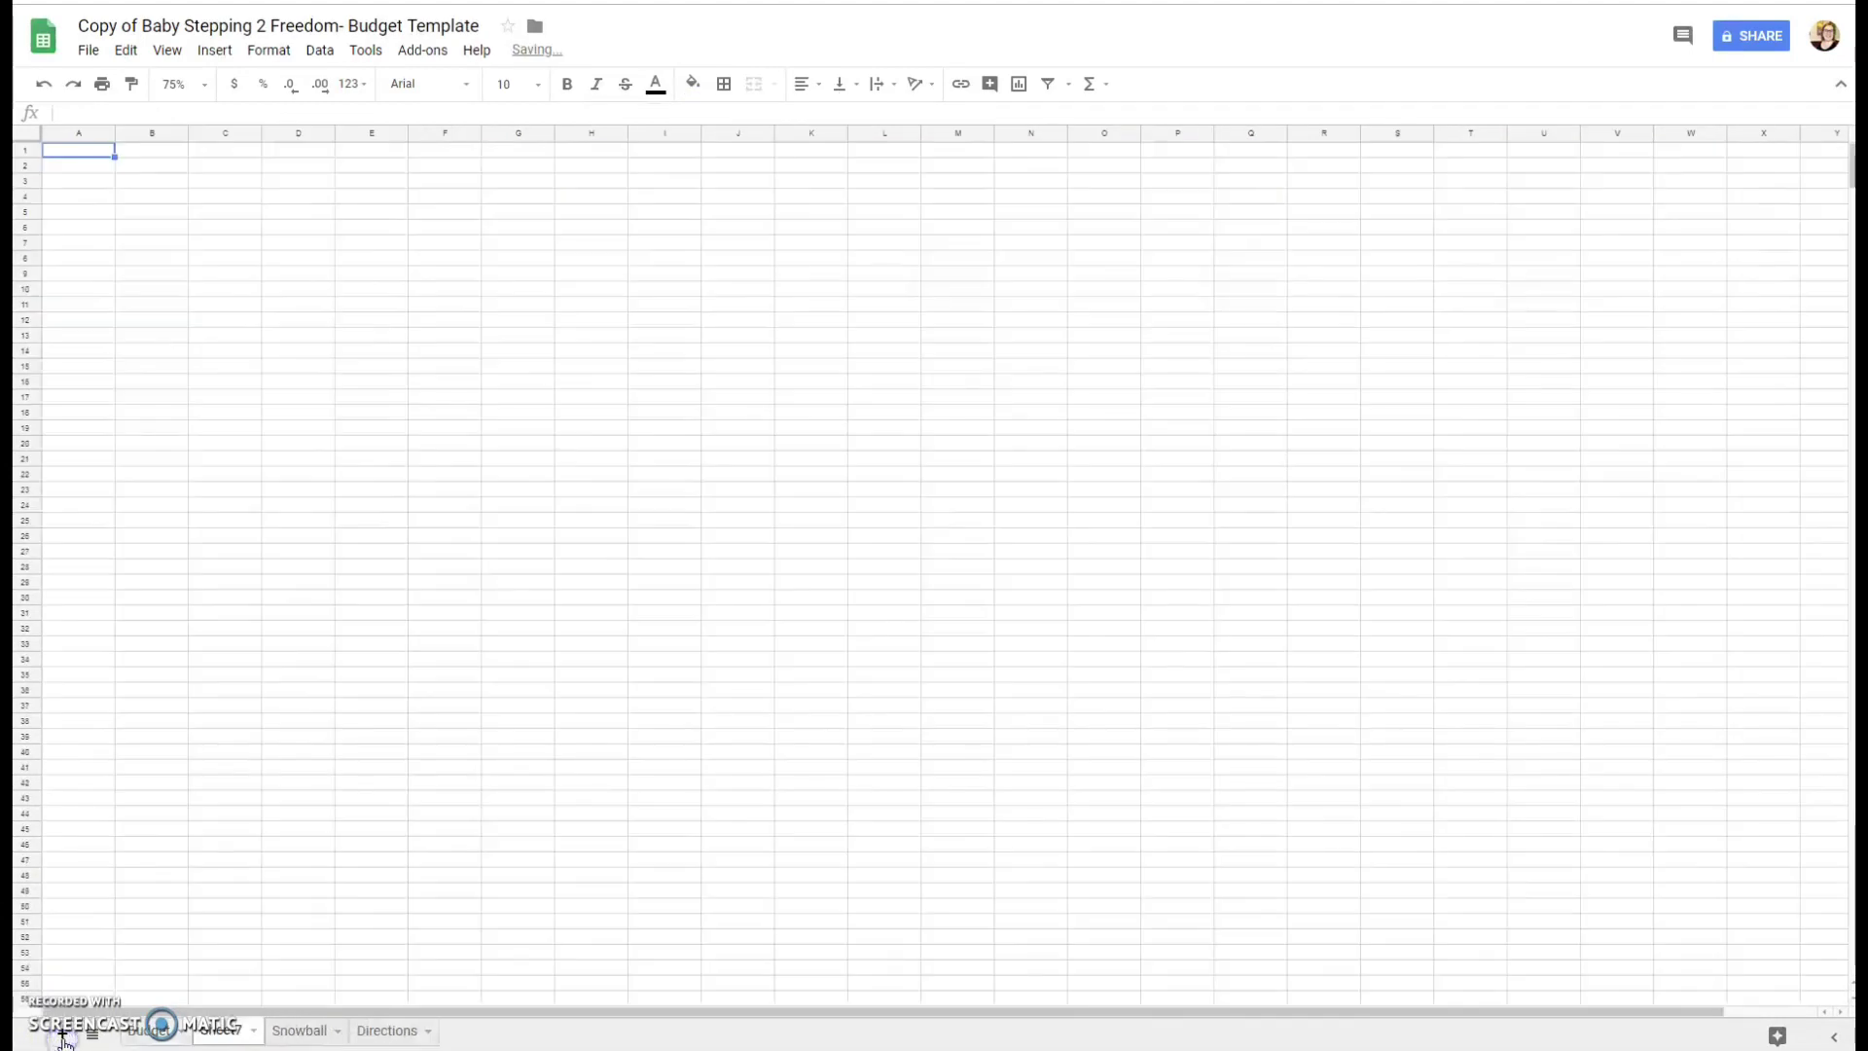
pyautogui.rightClick(225, 1034)
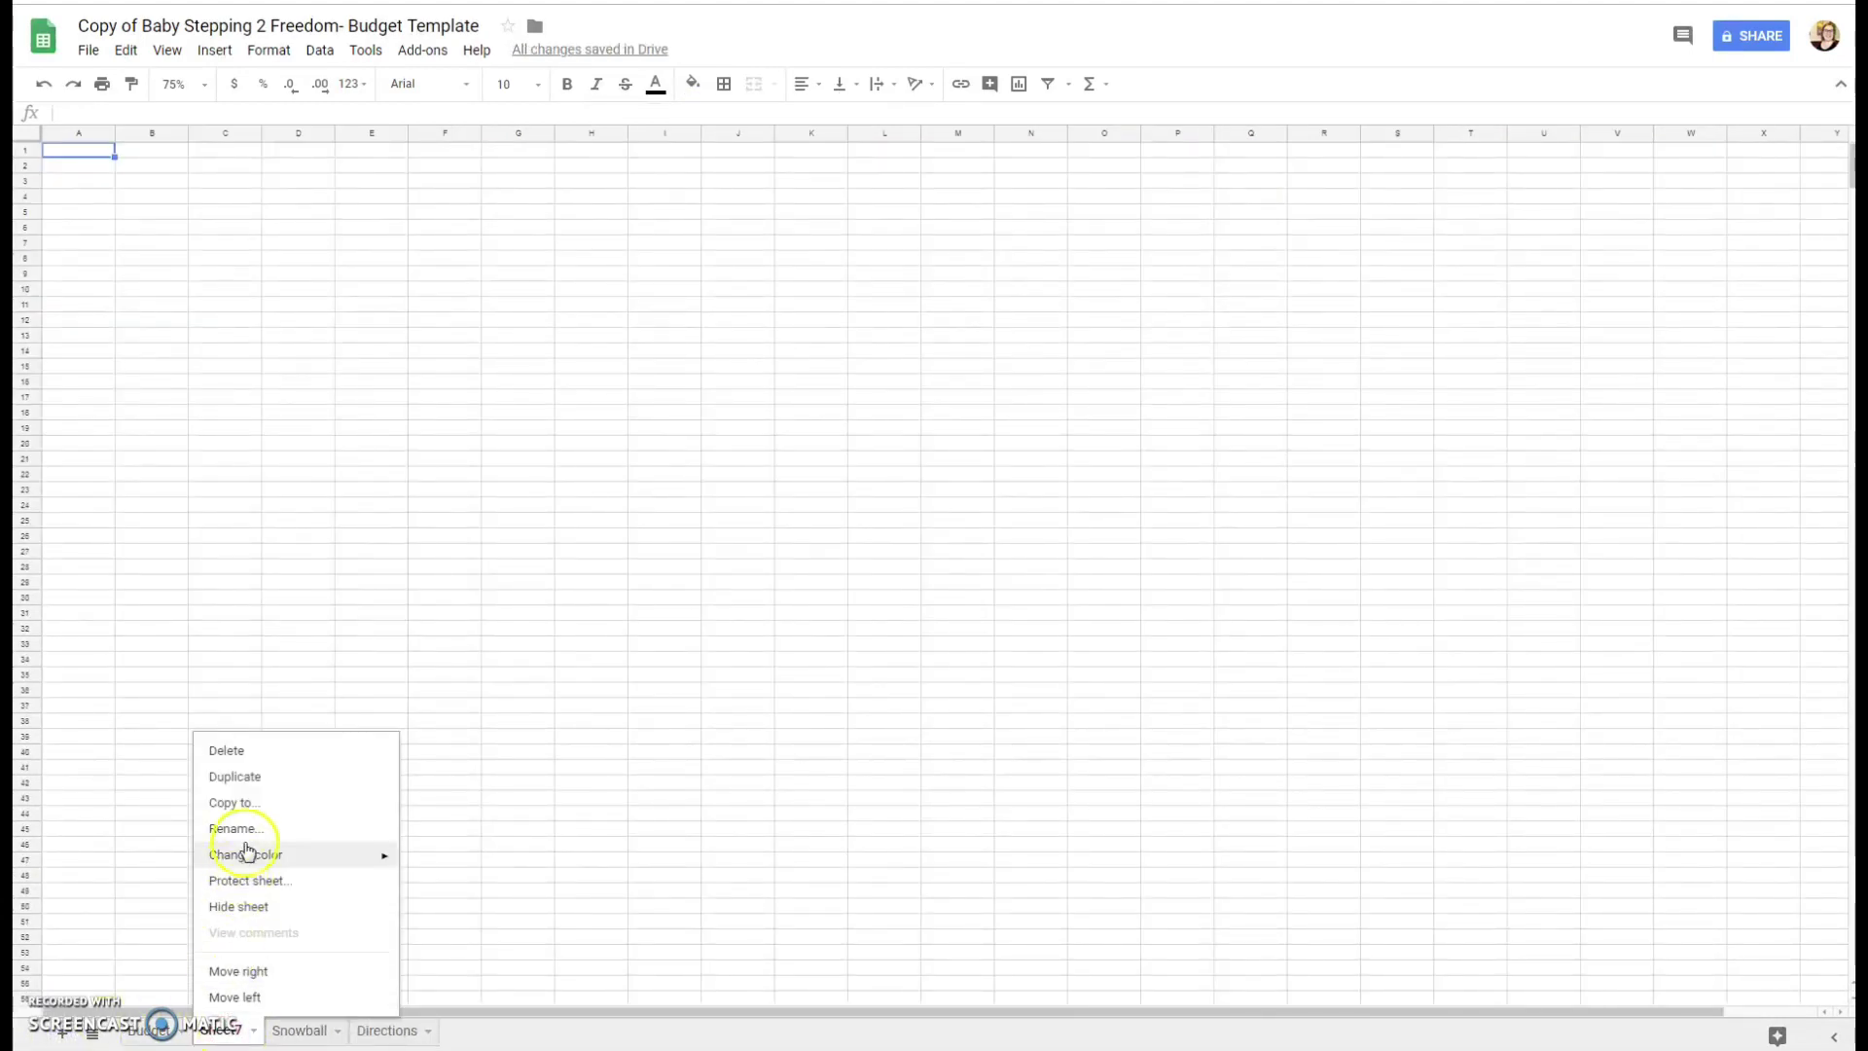
pyautogui.click(246, 833)
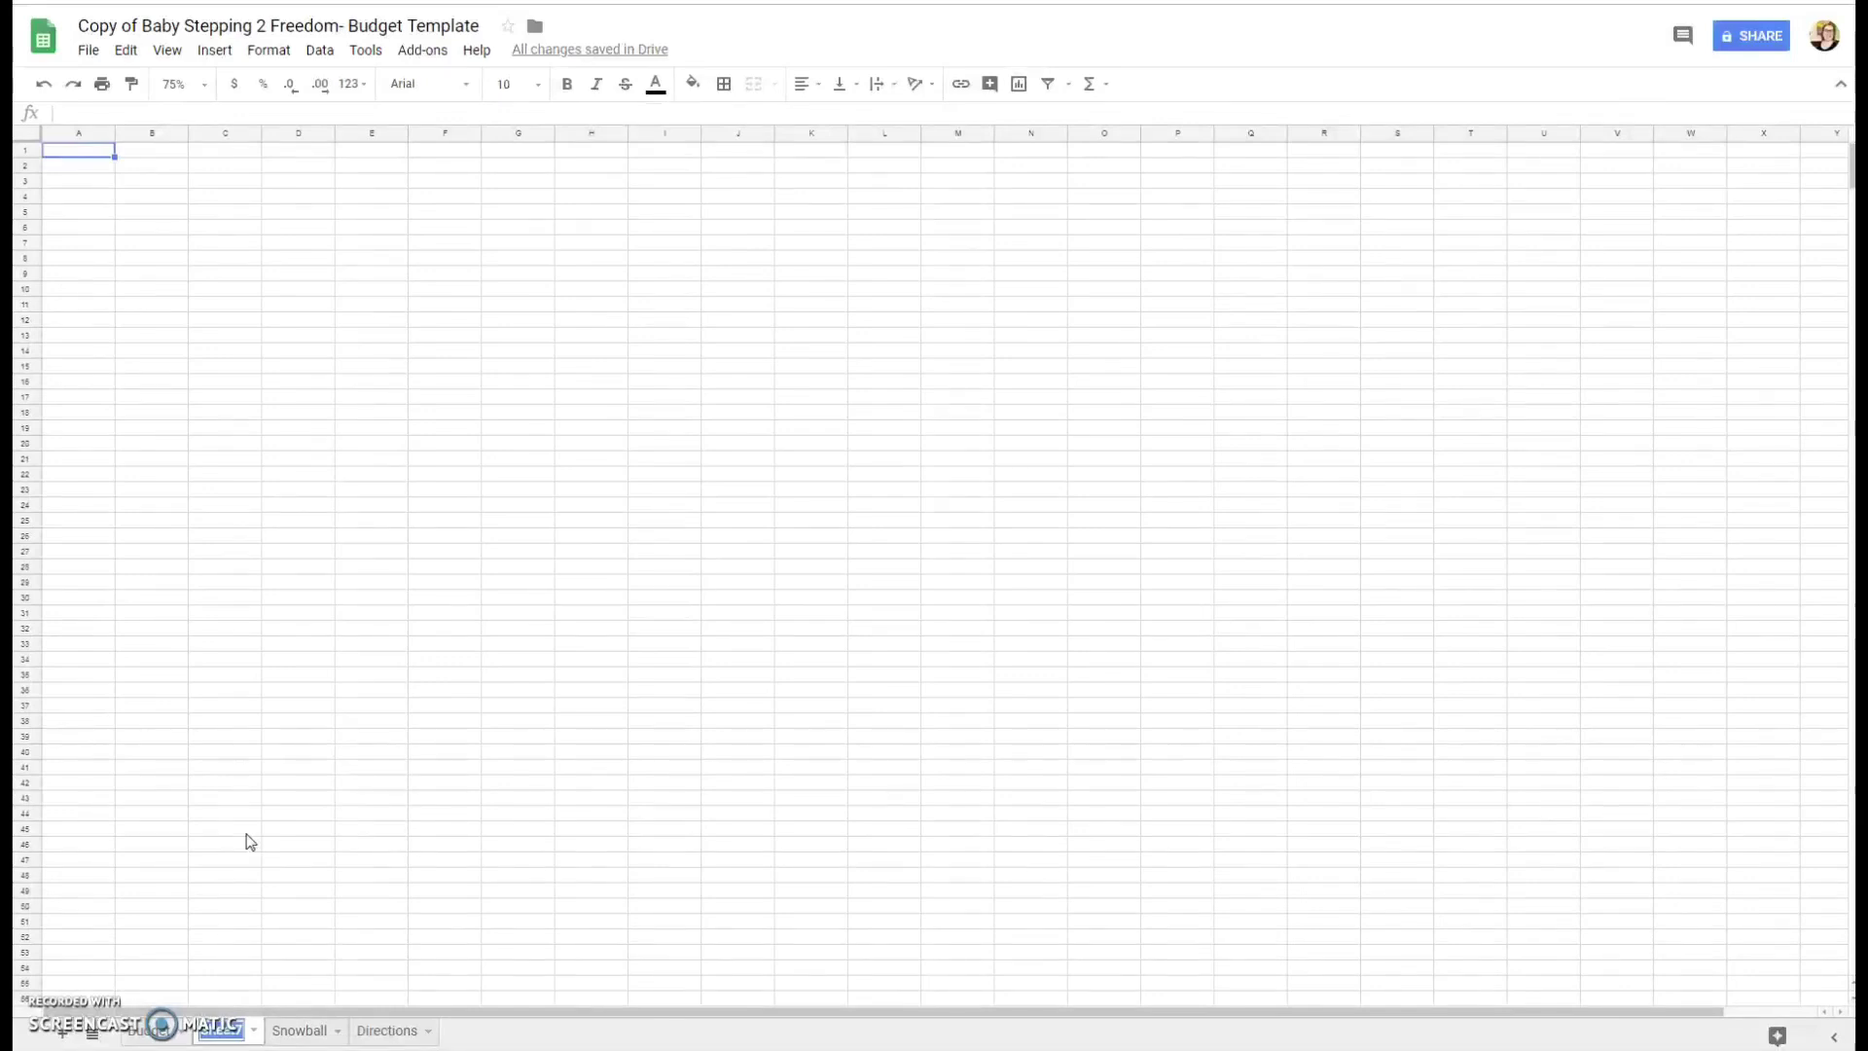
pyautogui.write('Grocery')
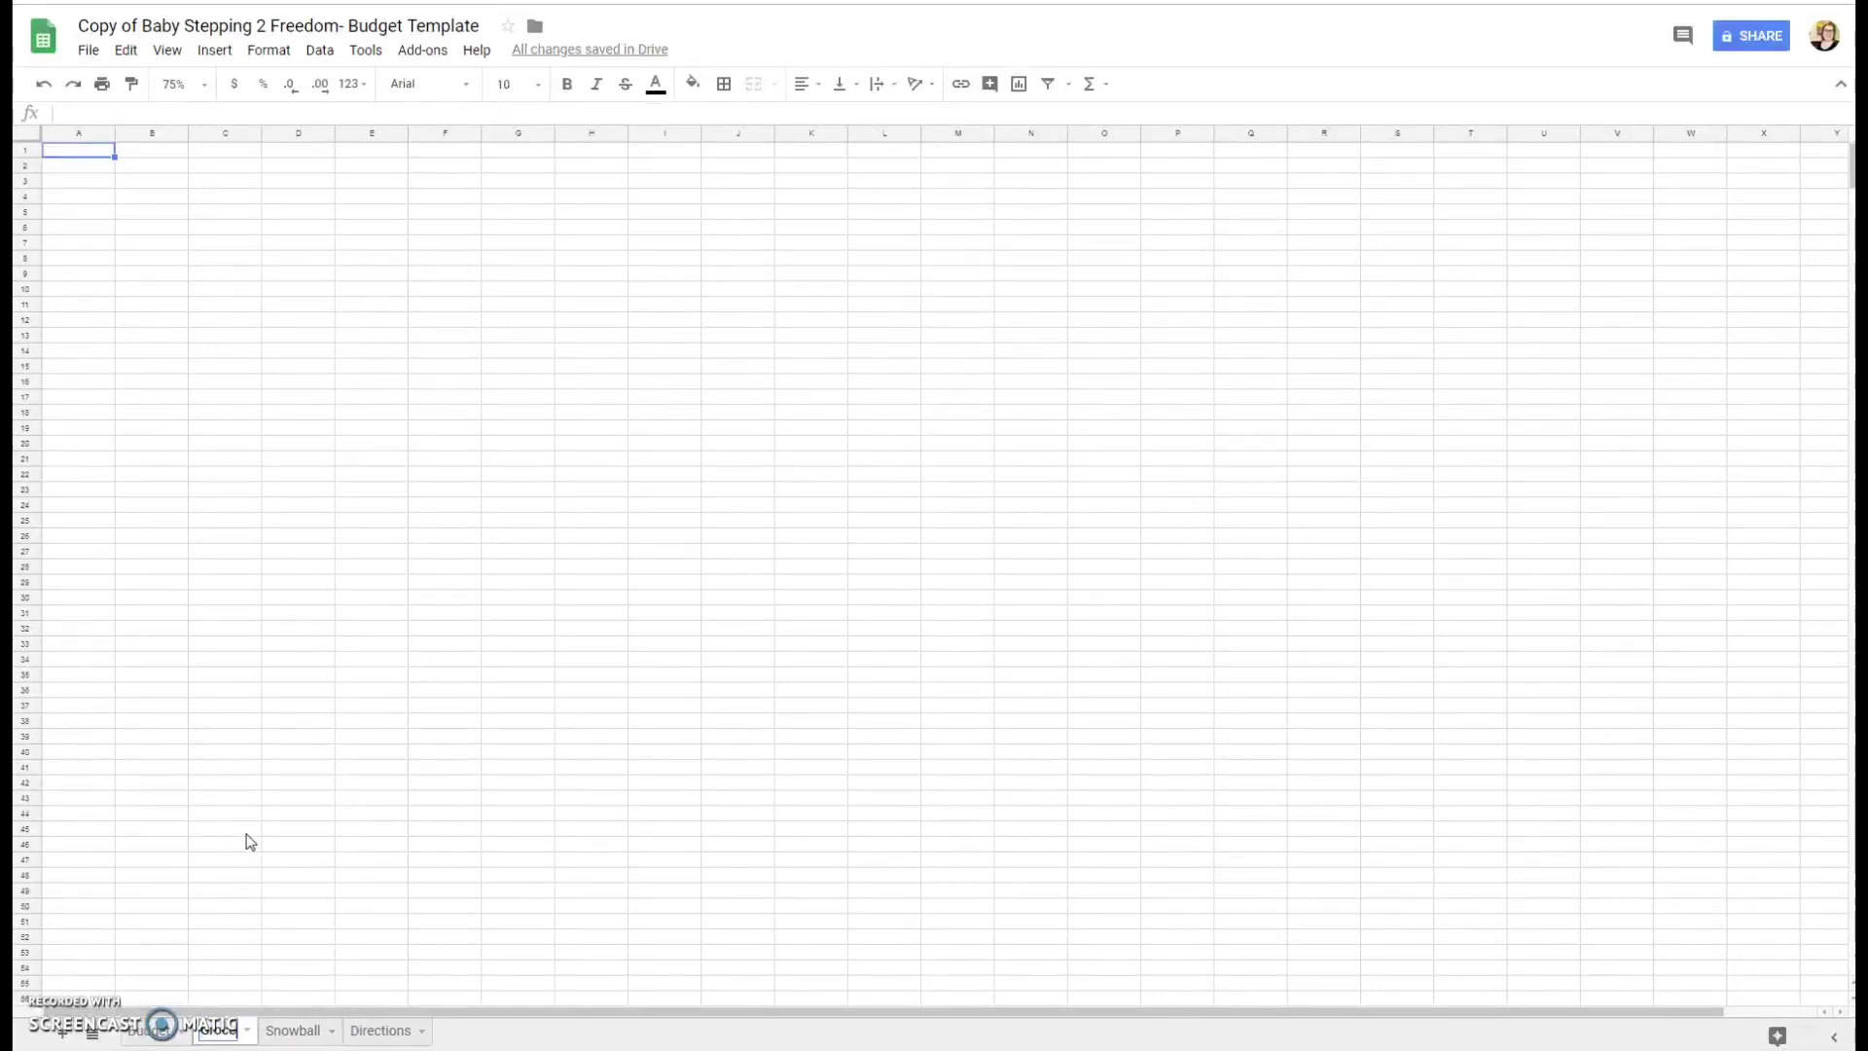
pyautogui.write(' Expe')
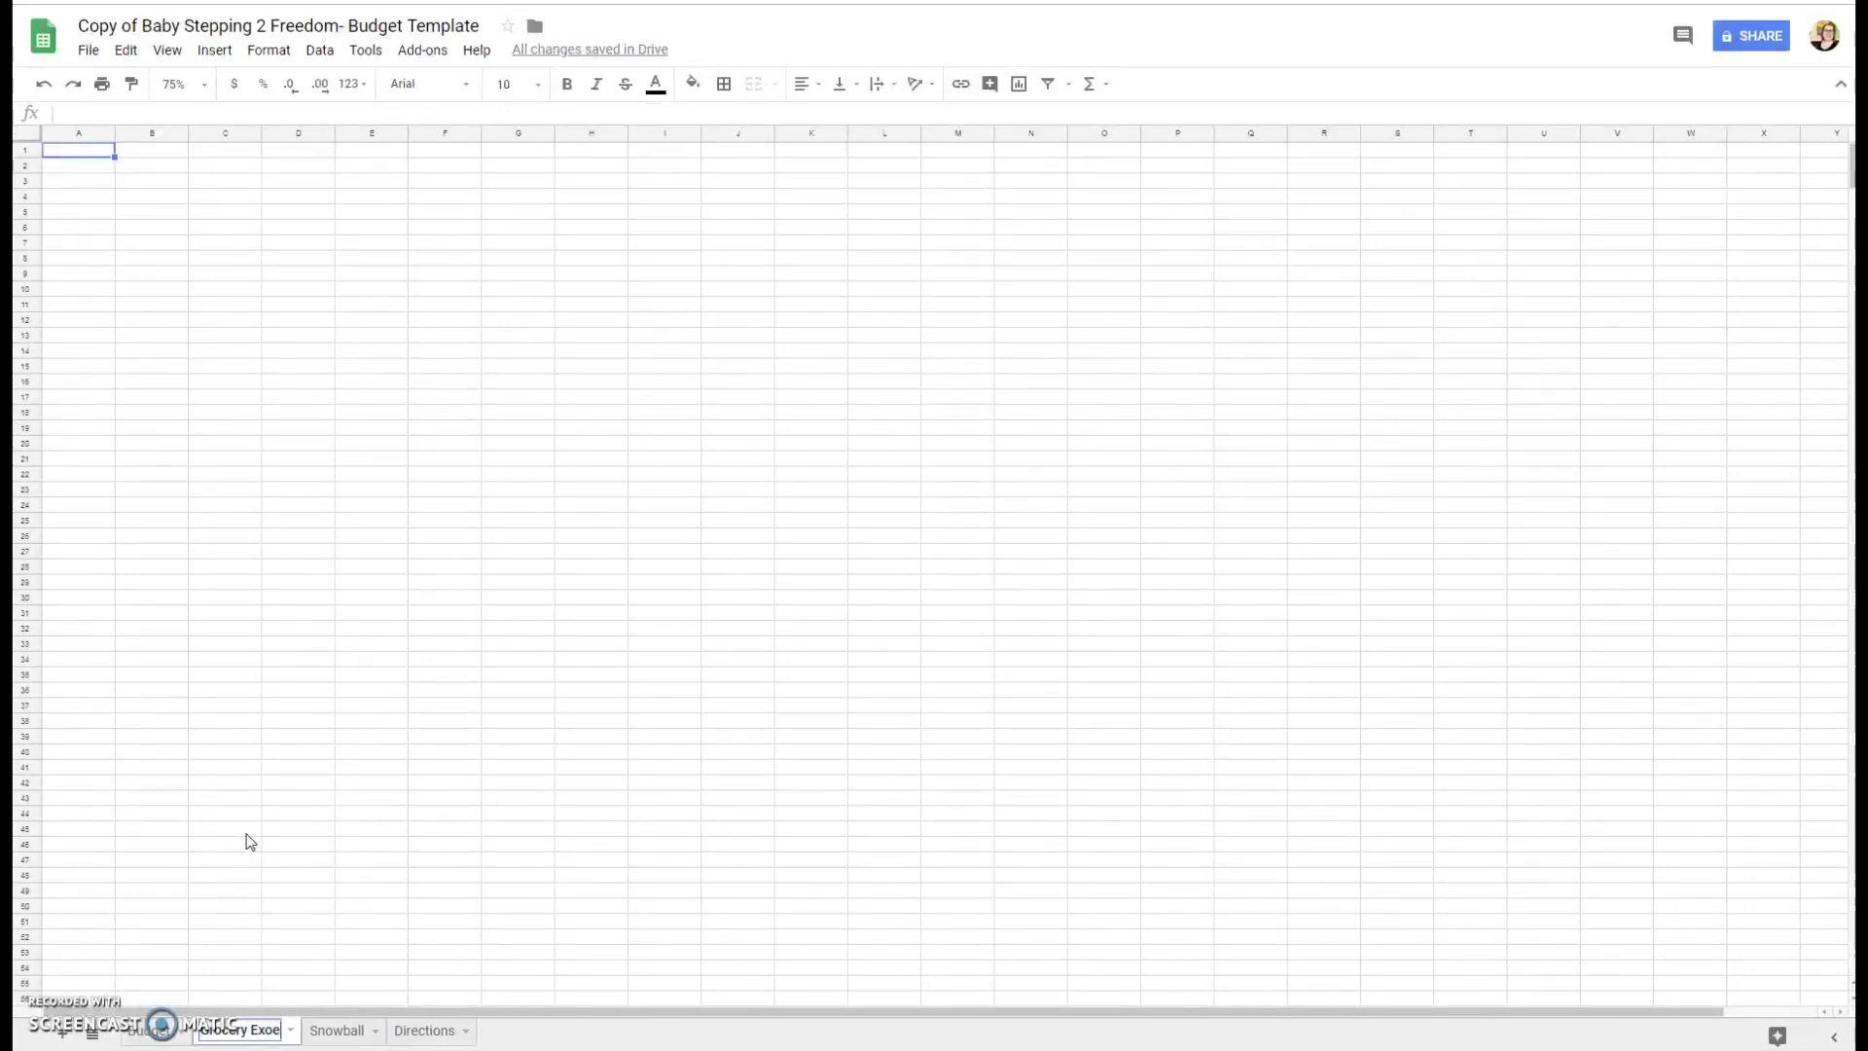
pyautogui.write('nses')
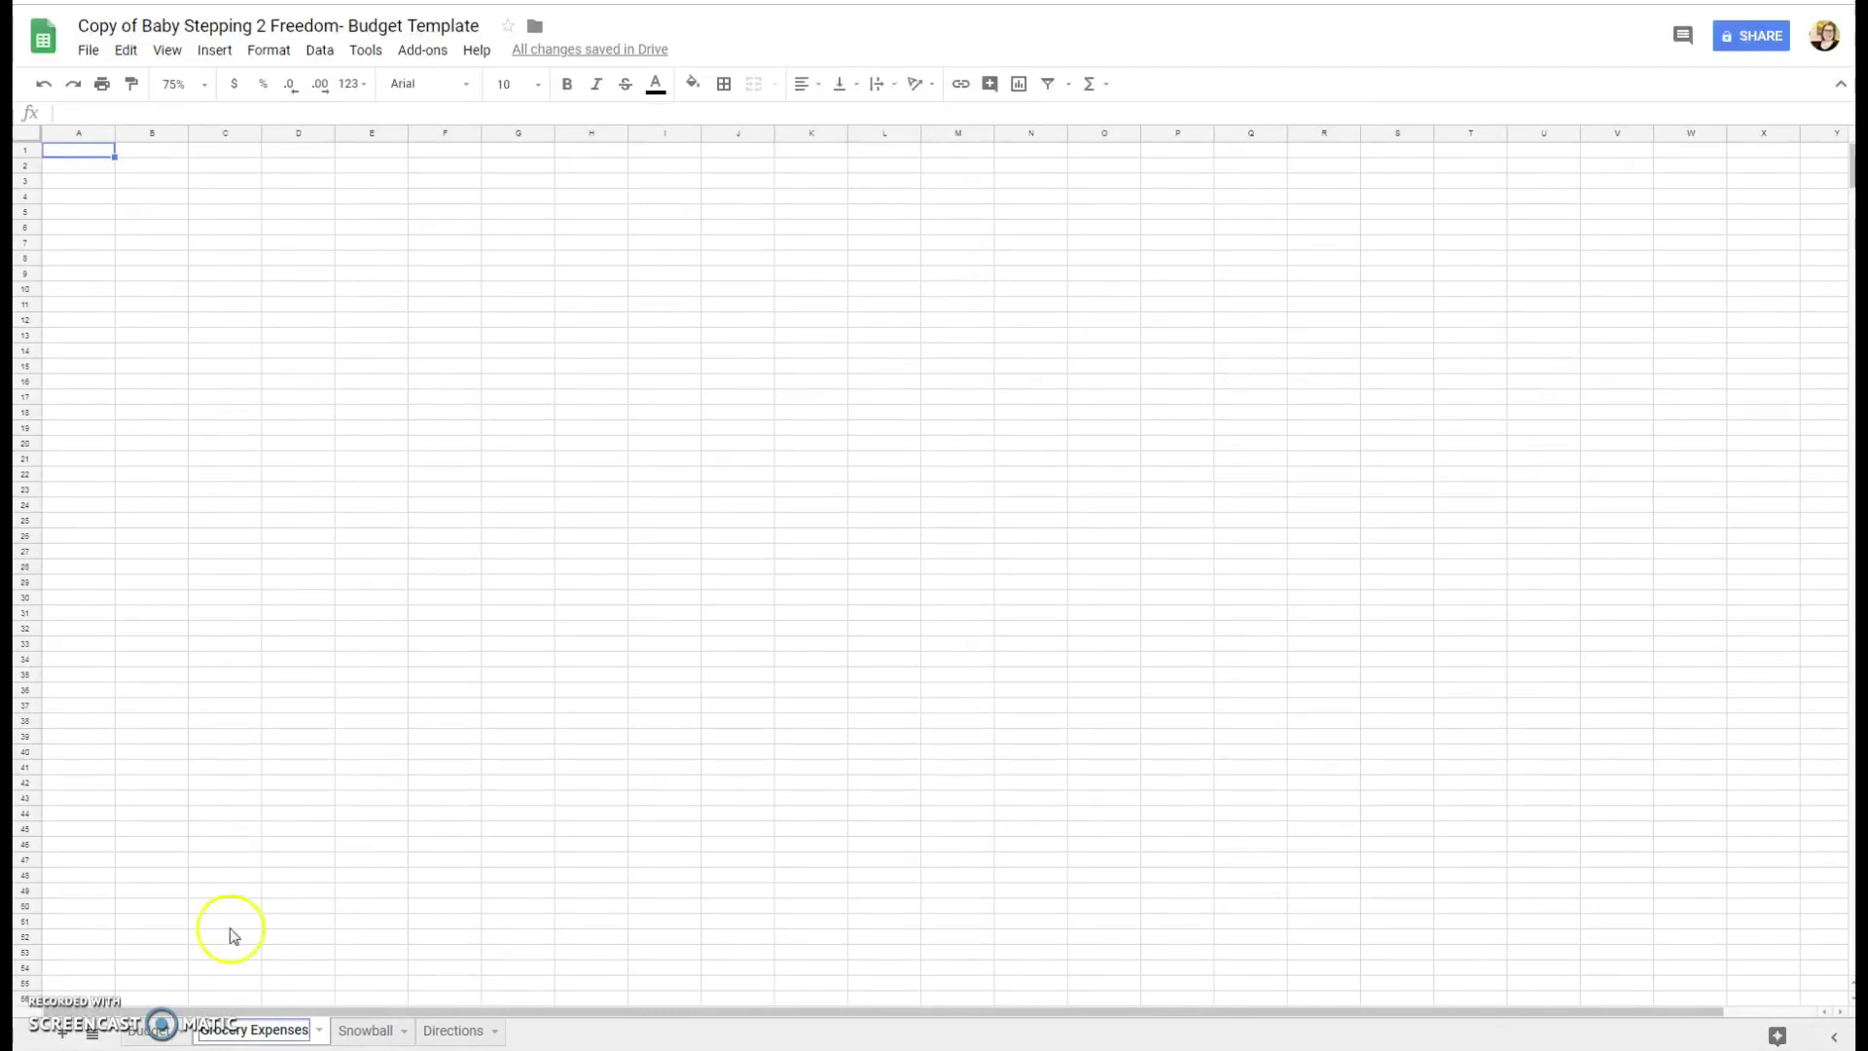
pyautogui.click(234, 969)
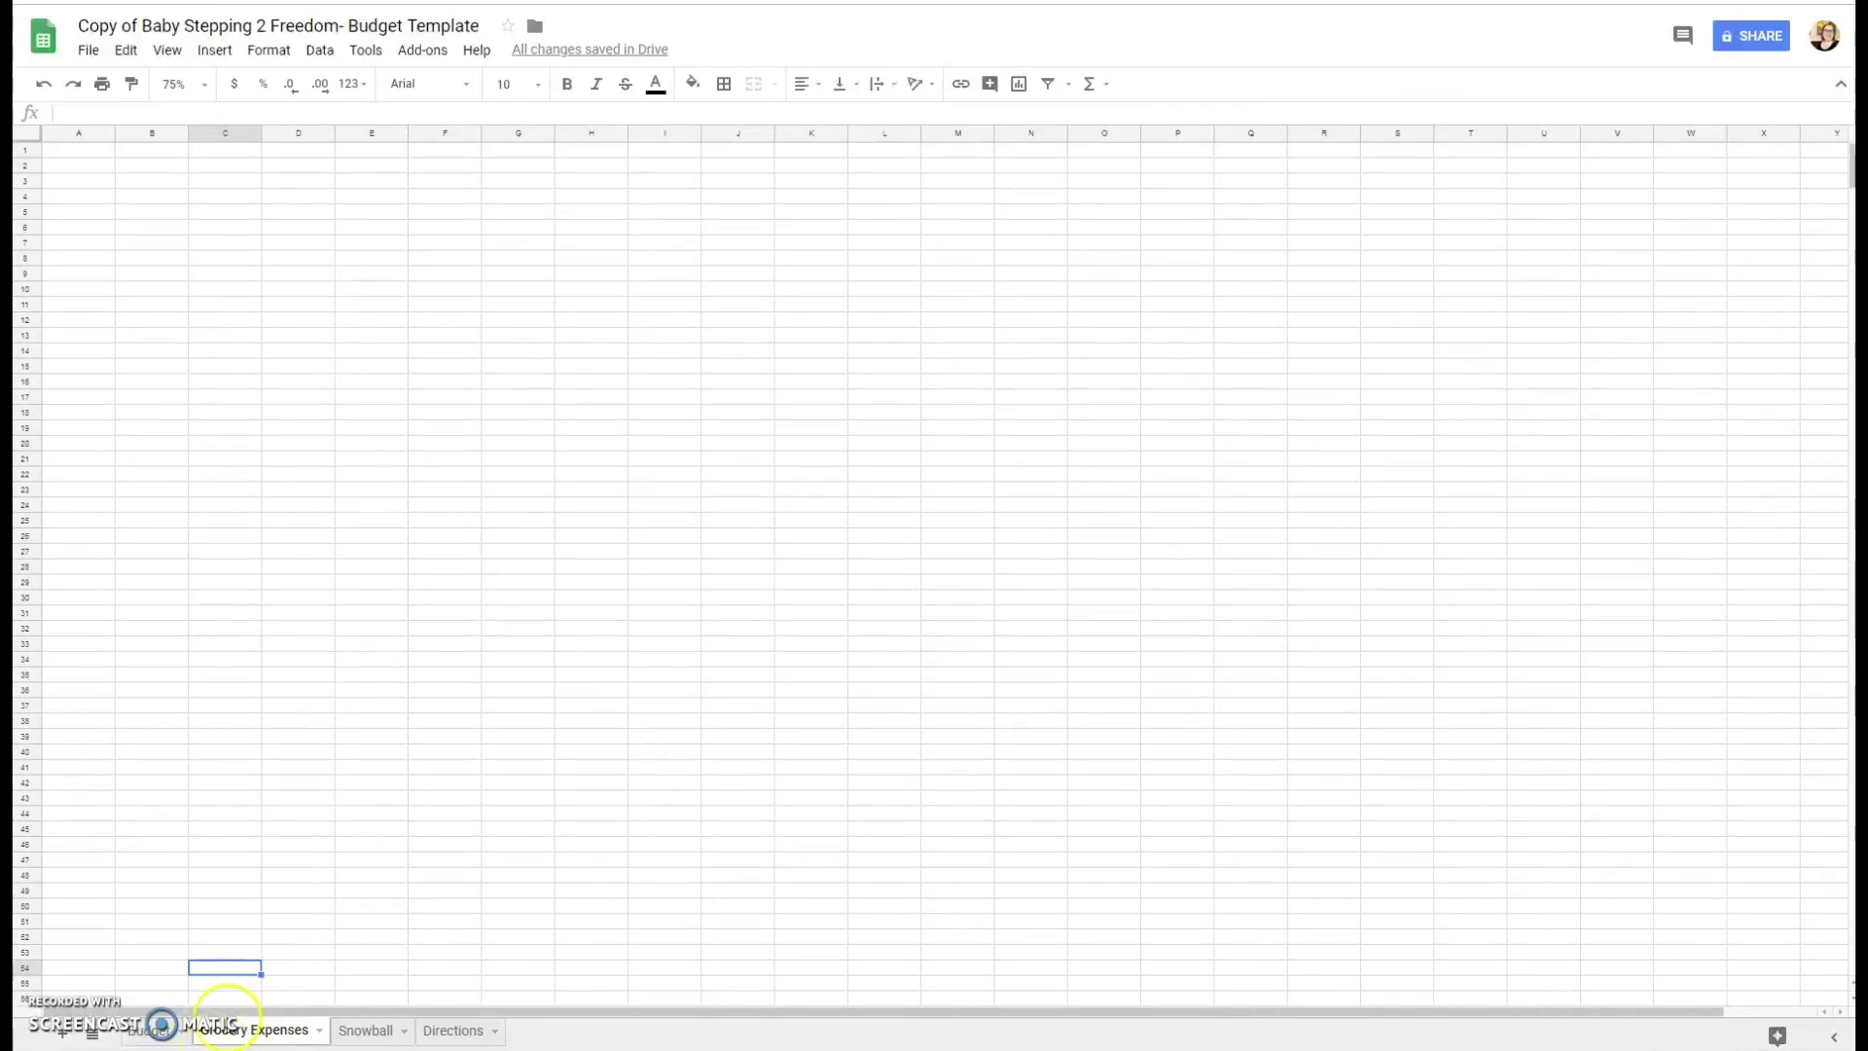
# - Examine the Payday Breakdown table on the Budget sheet, including its Payday 1 and Payday 2 headings, income cells and bill amount cells
pyautogui.click(148, 1033)
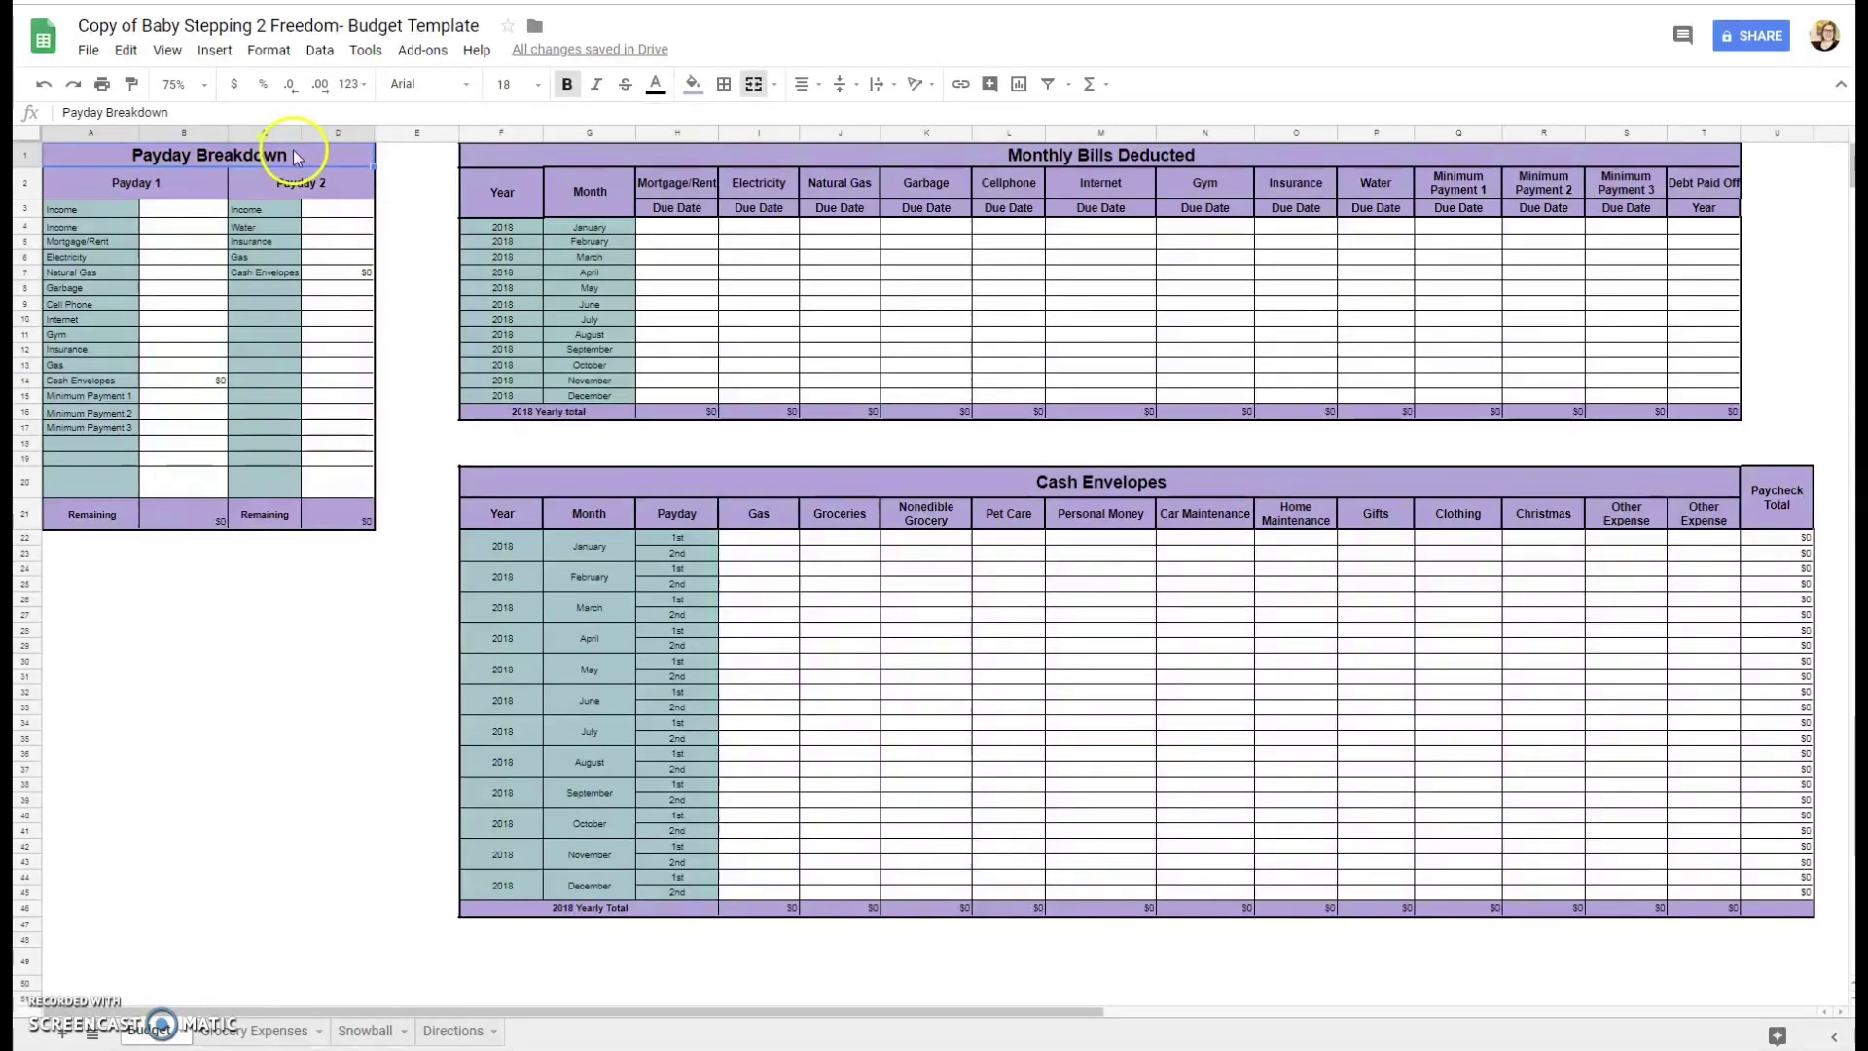
pyautogui.moveTo(294, 158); pyautogui.dragTo(293, 519)
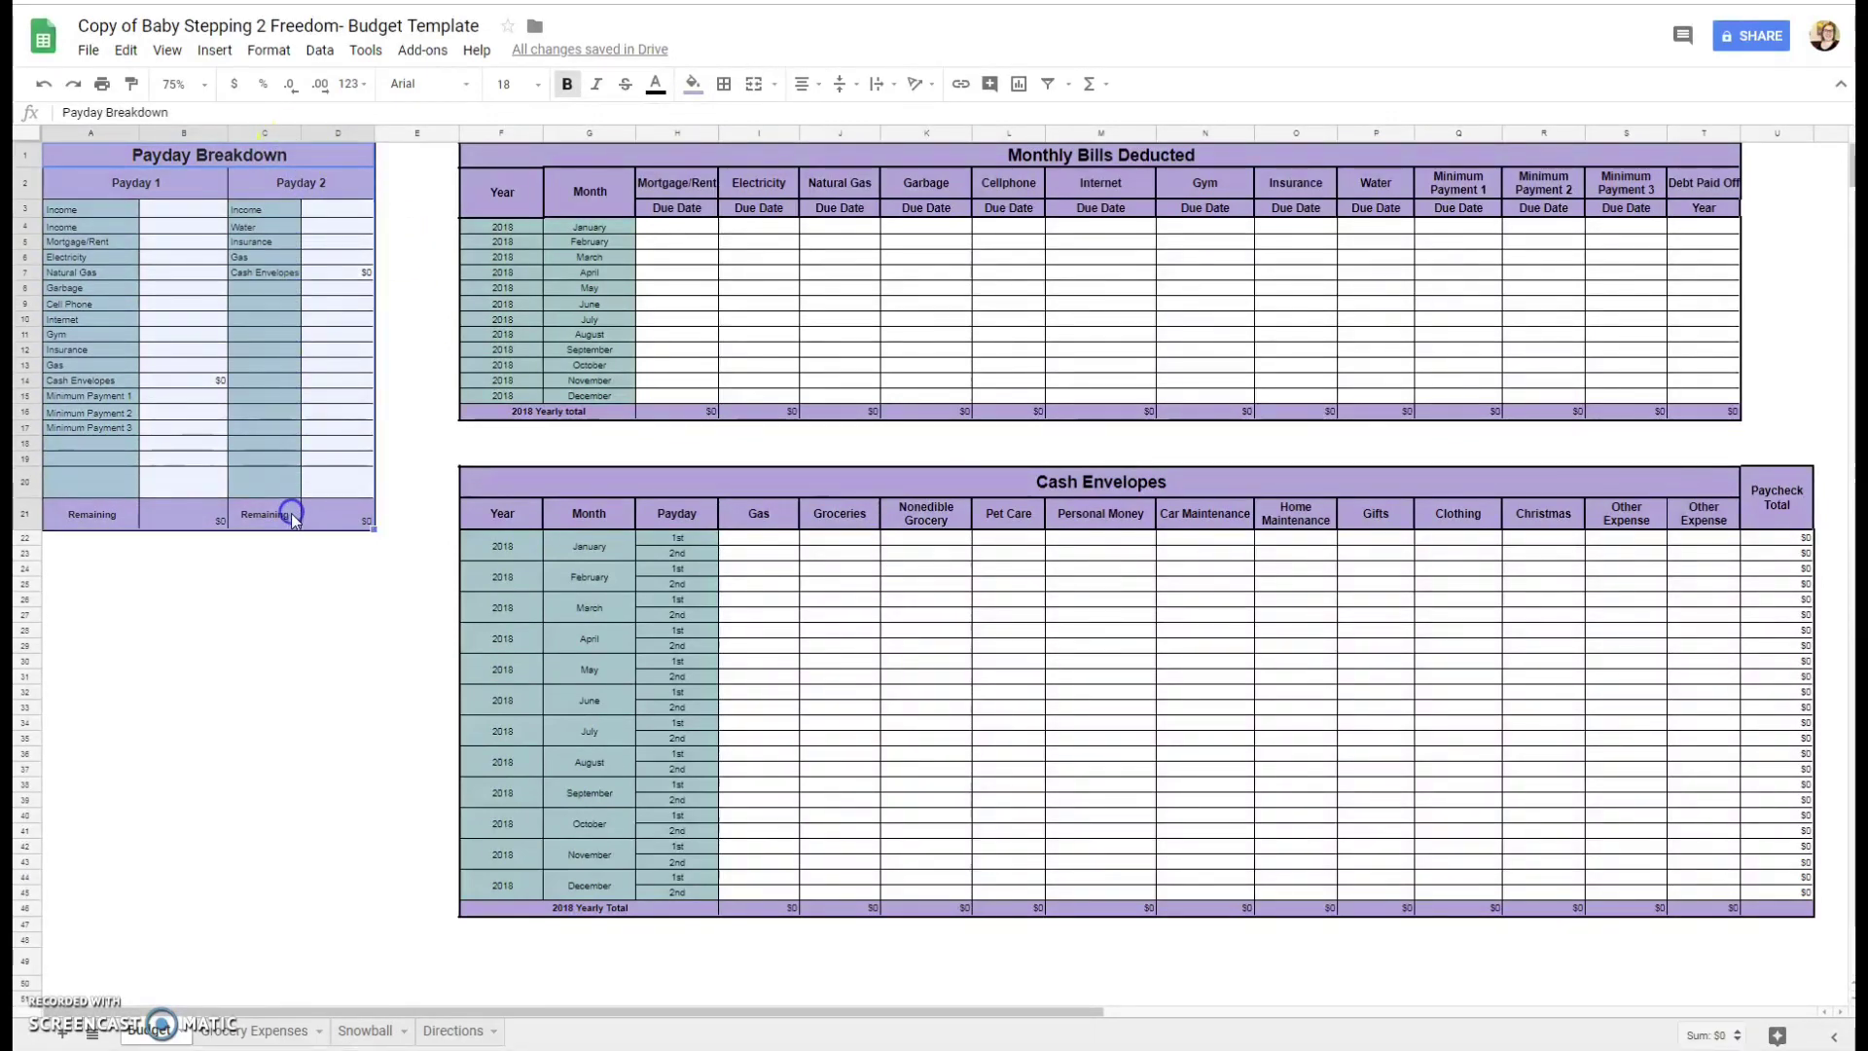
pyautogui.click(188, 542)
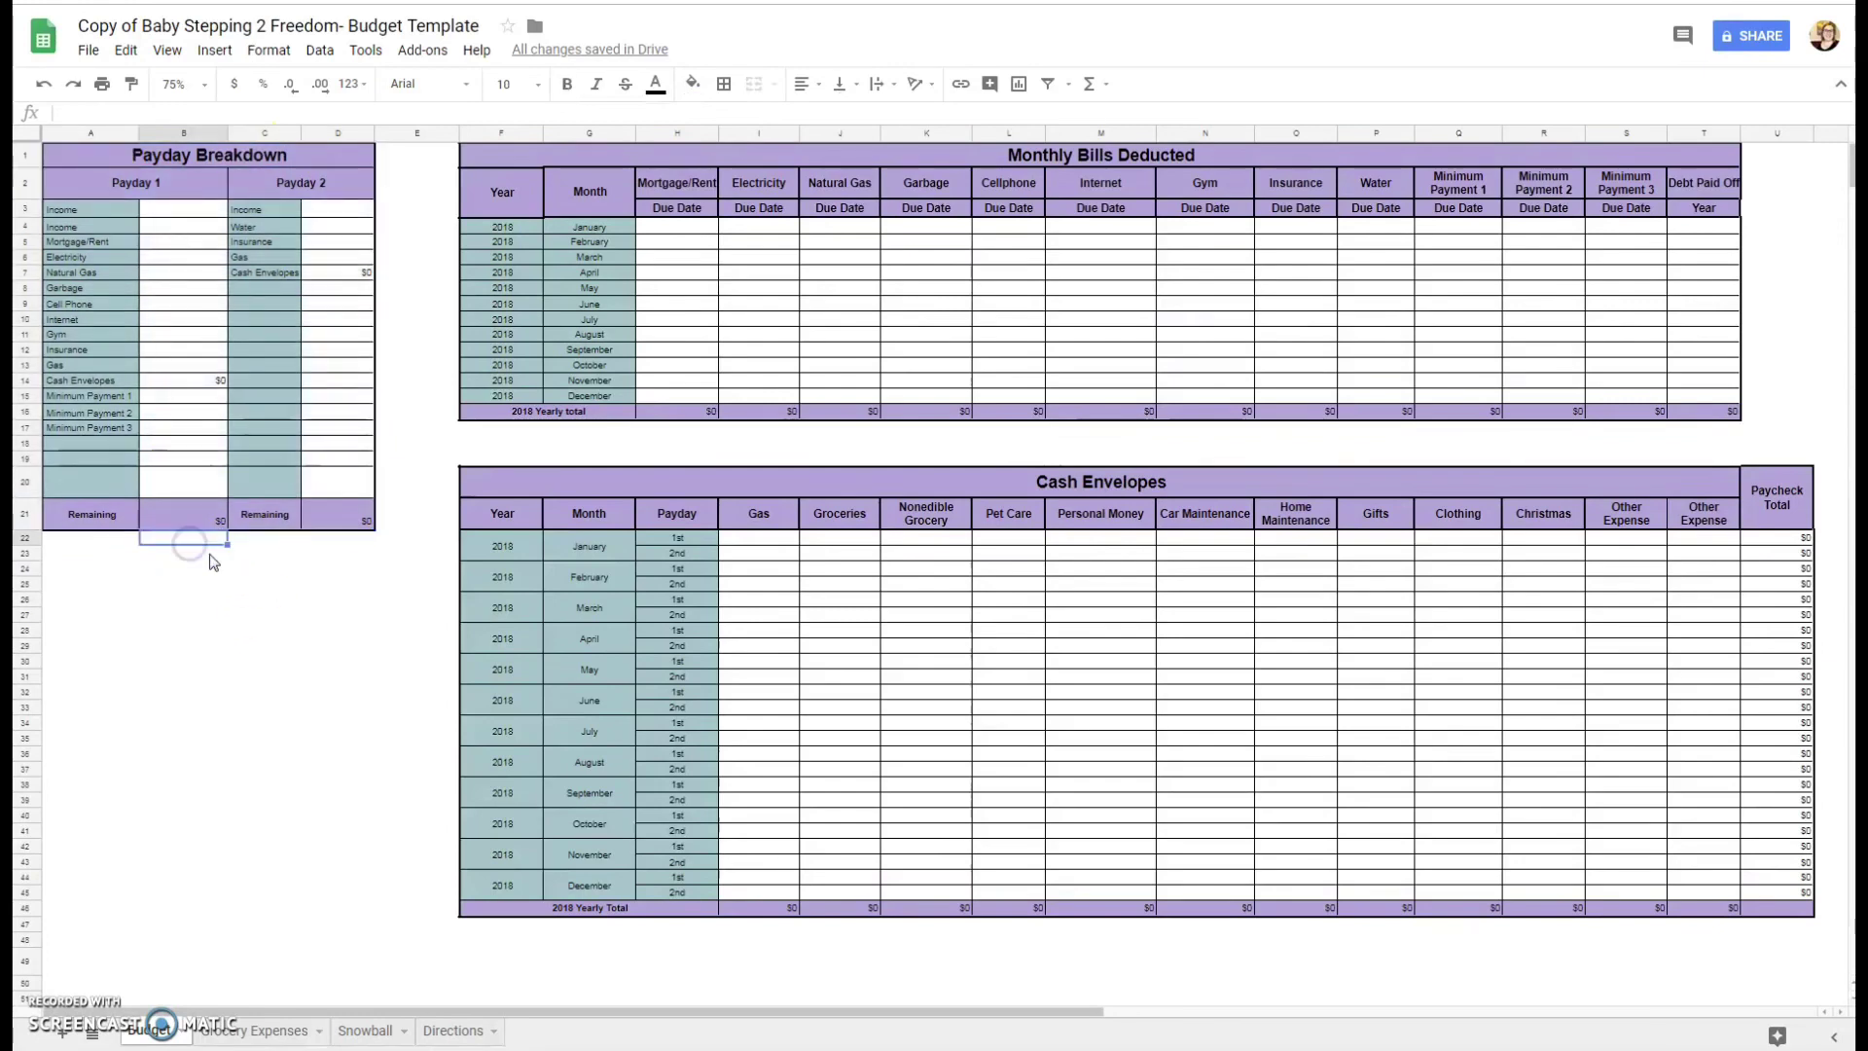
pyautogui.click(172, 195)
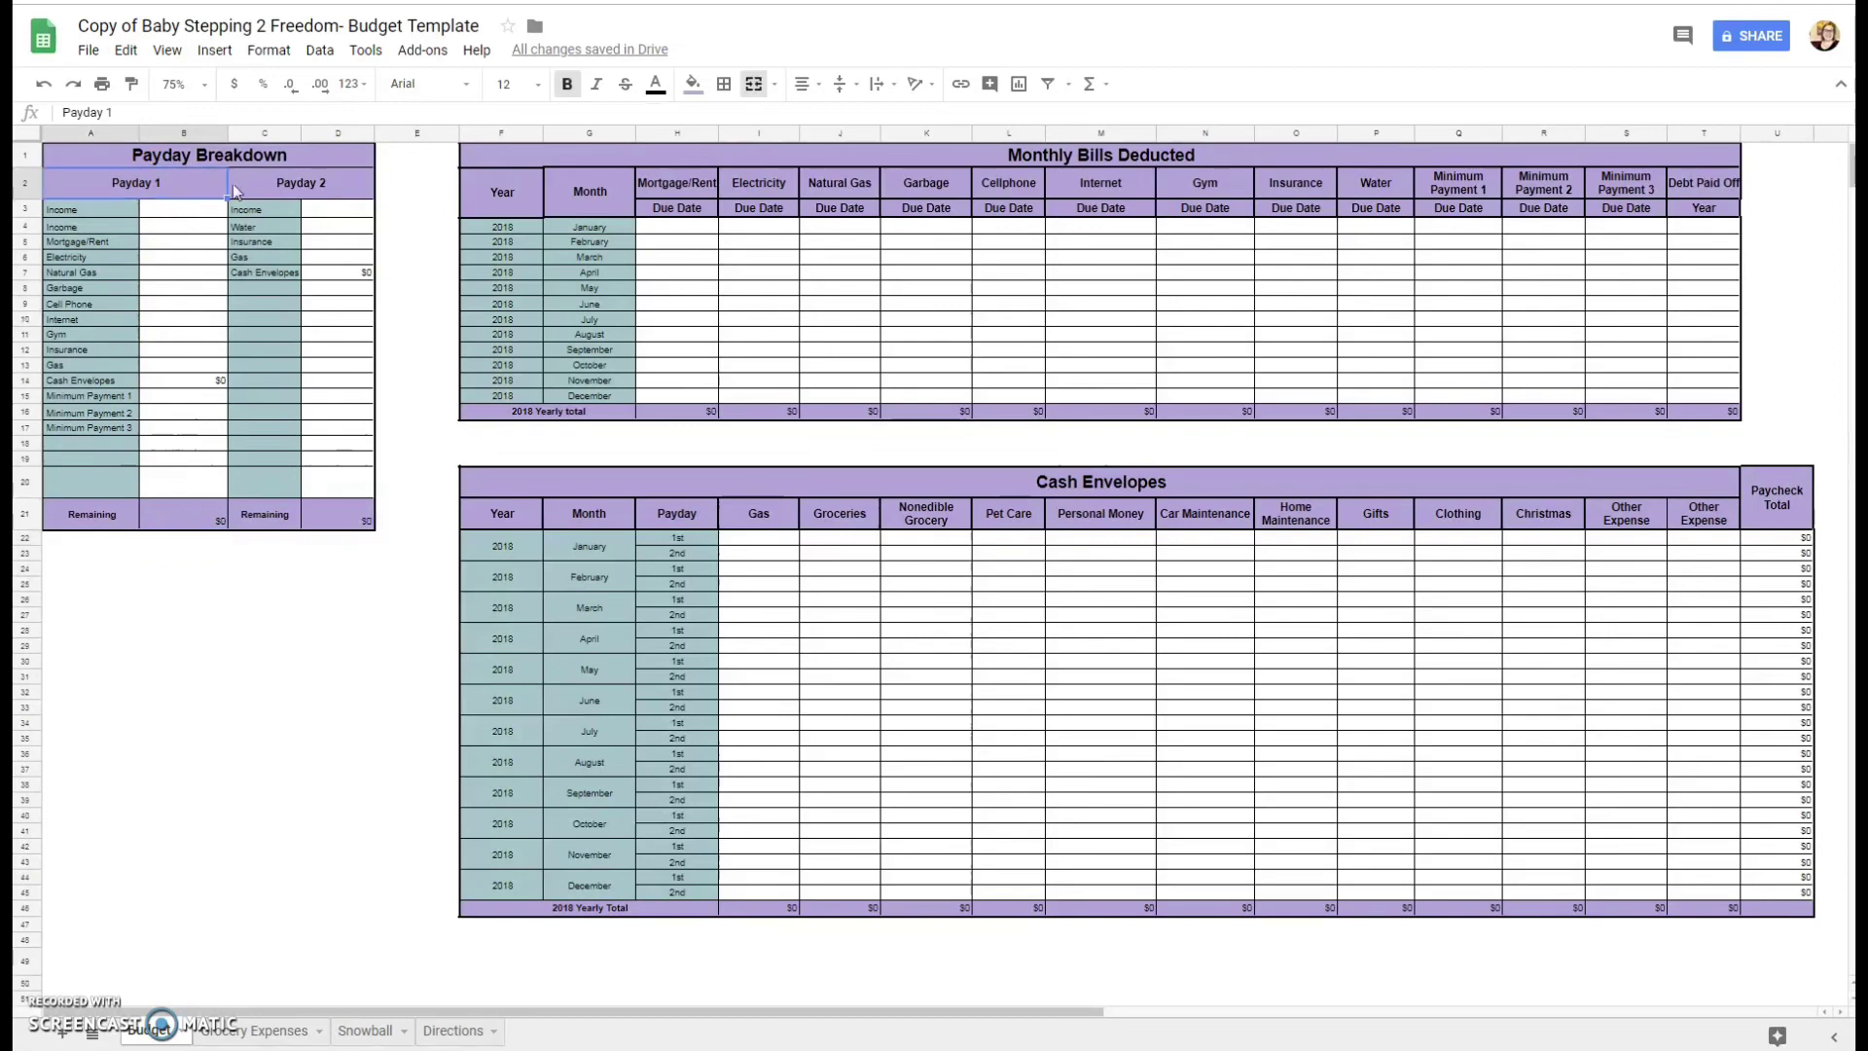
pyautogui.click(317, 188)
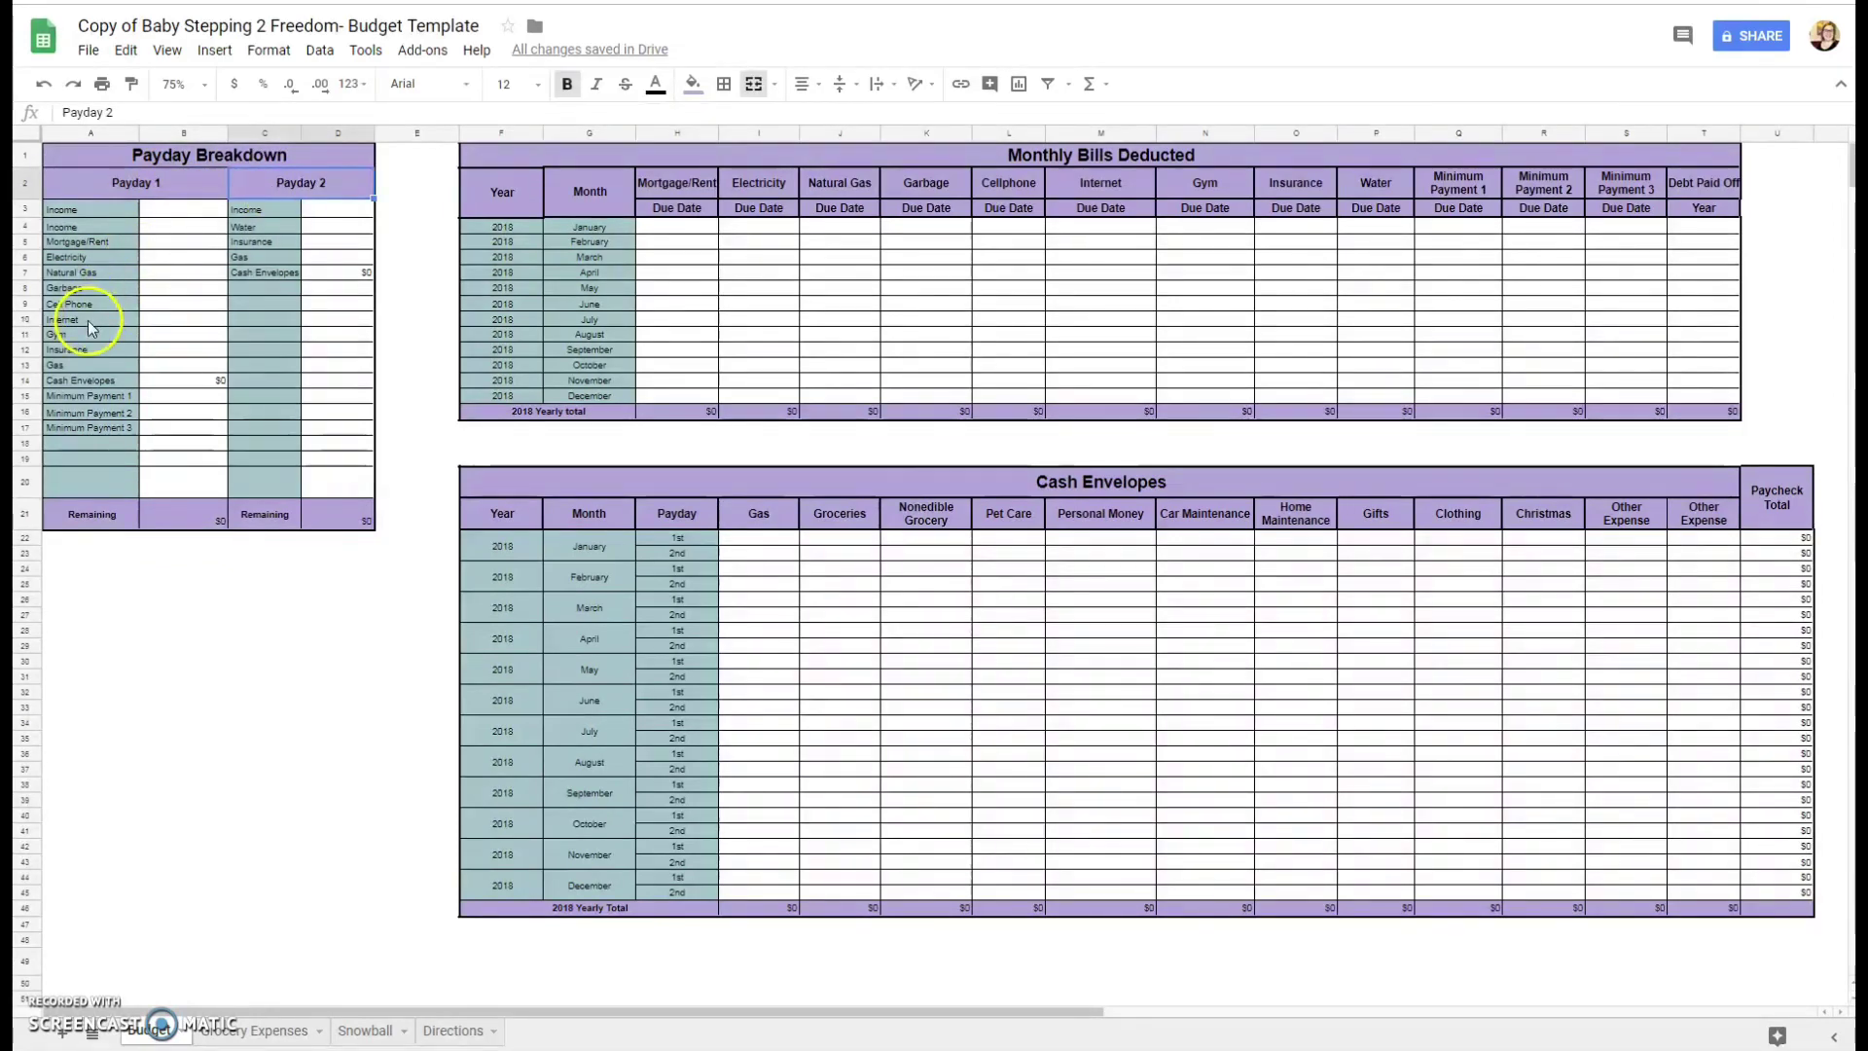
pyautogui.click(184, 214)
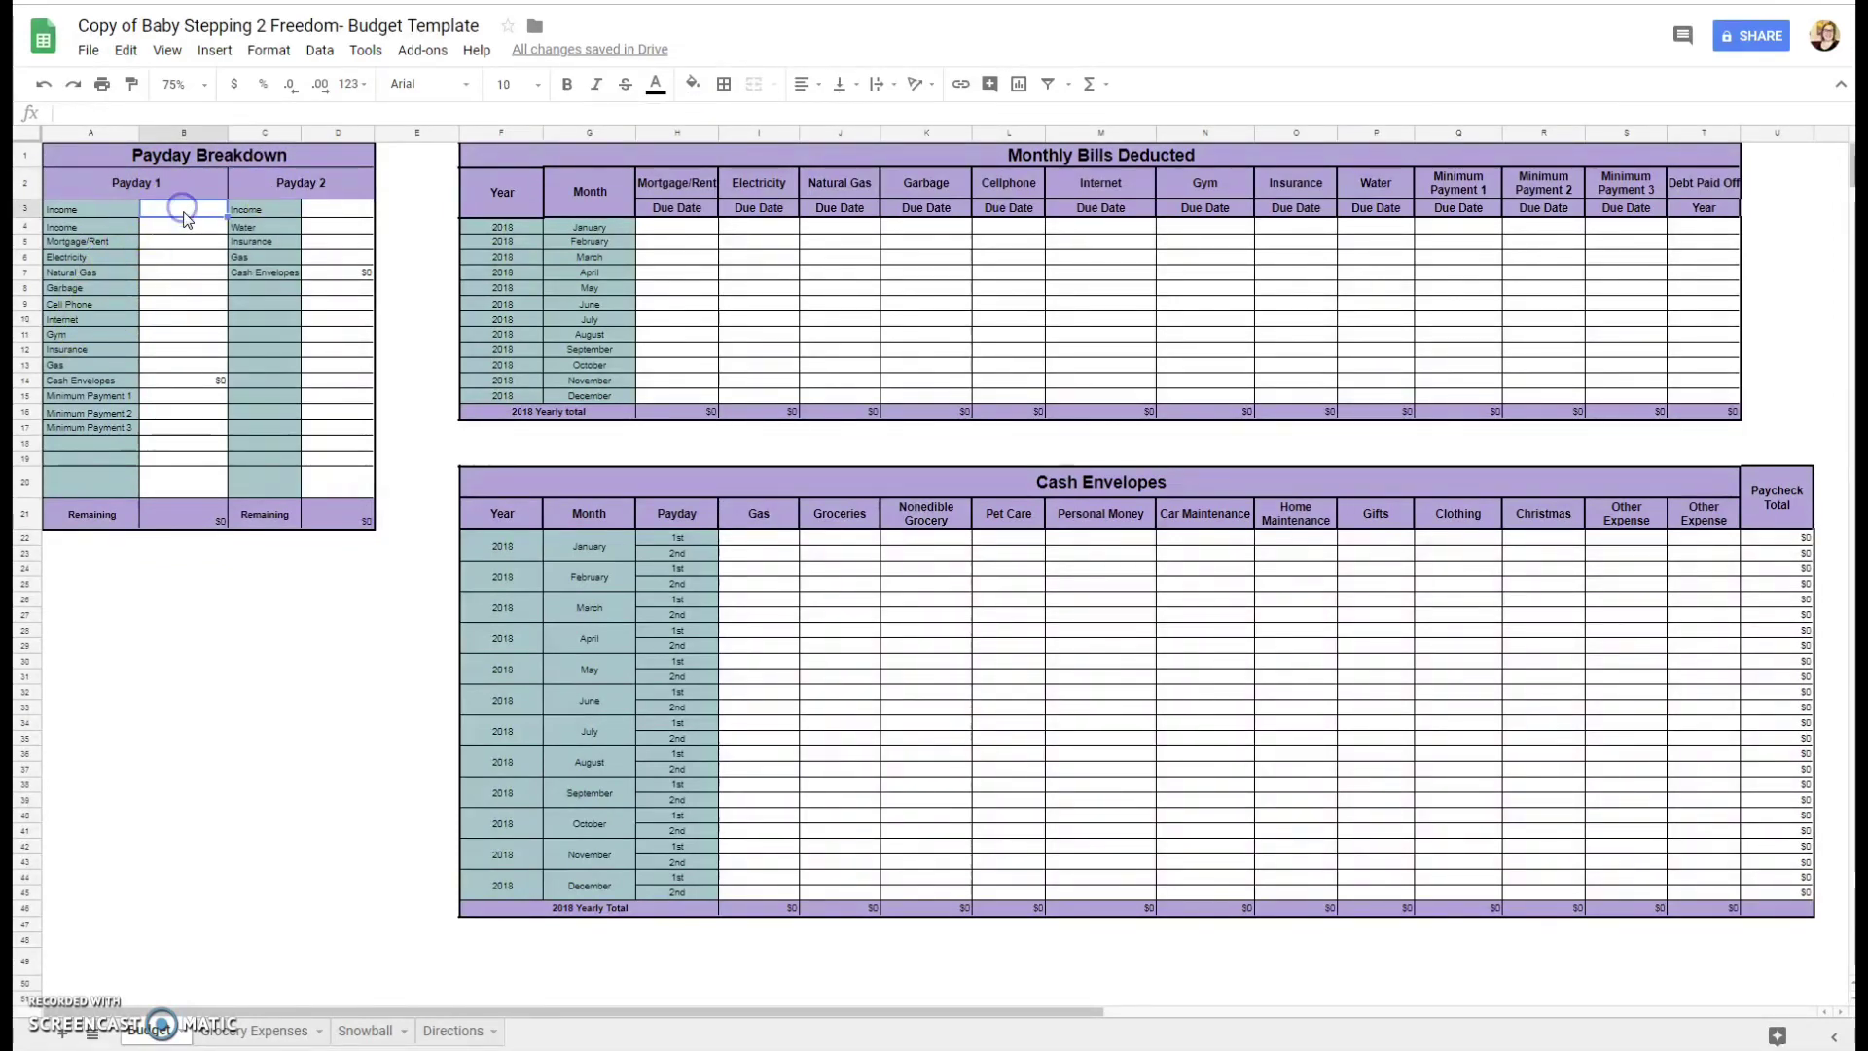
pyautogui.click(340, 209)
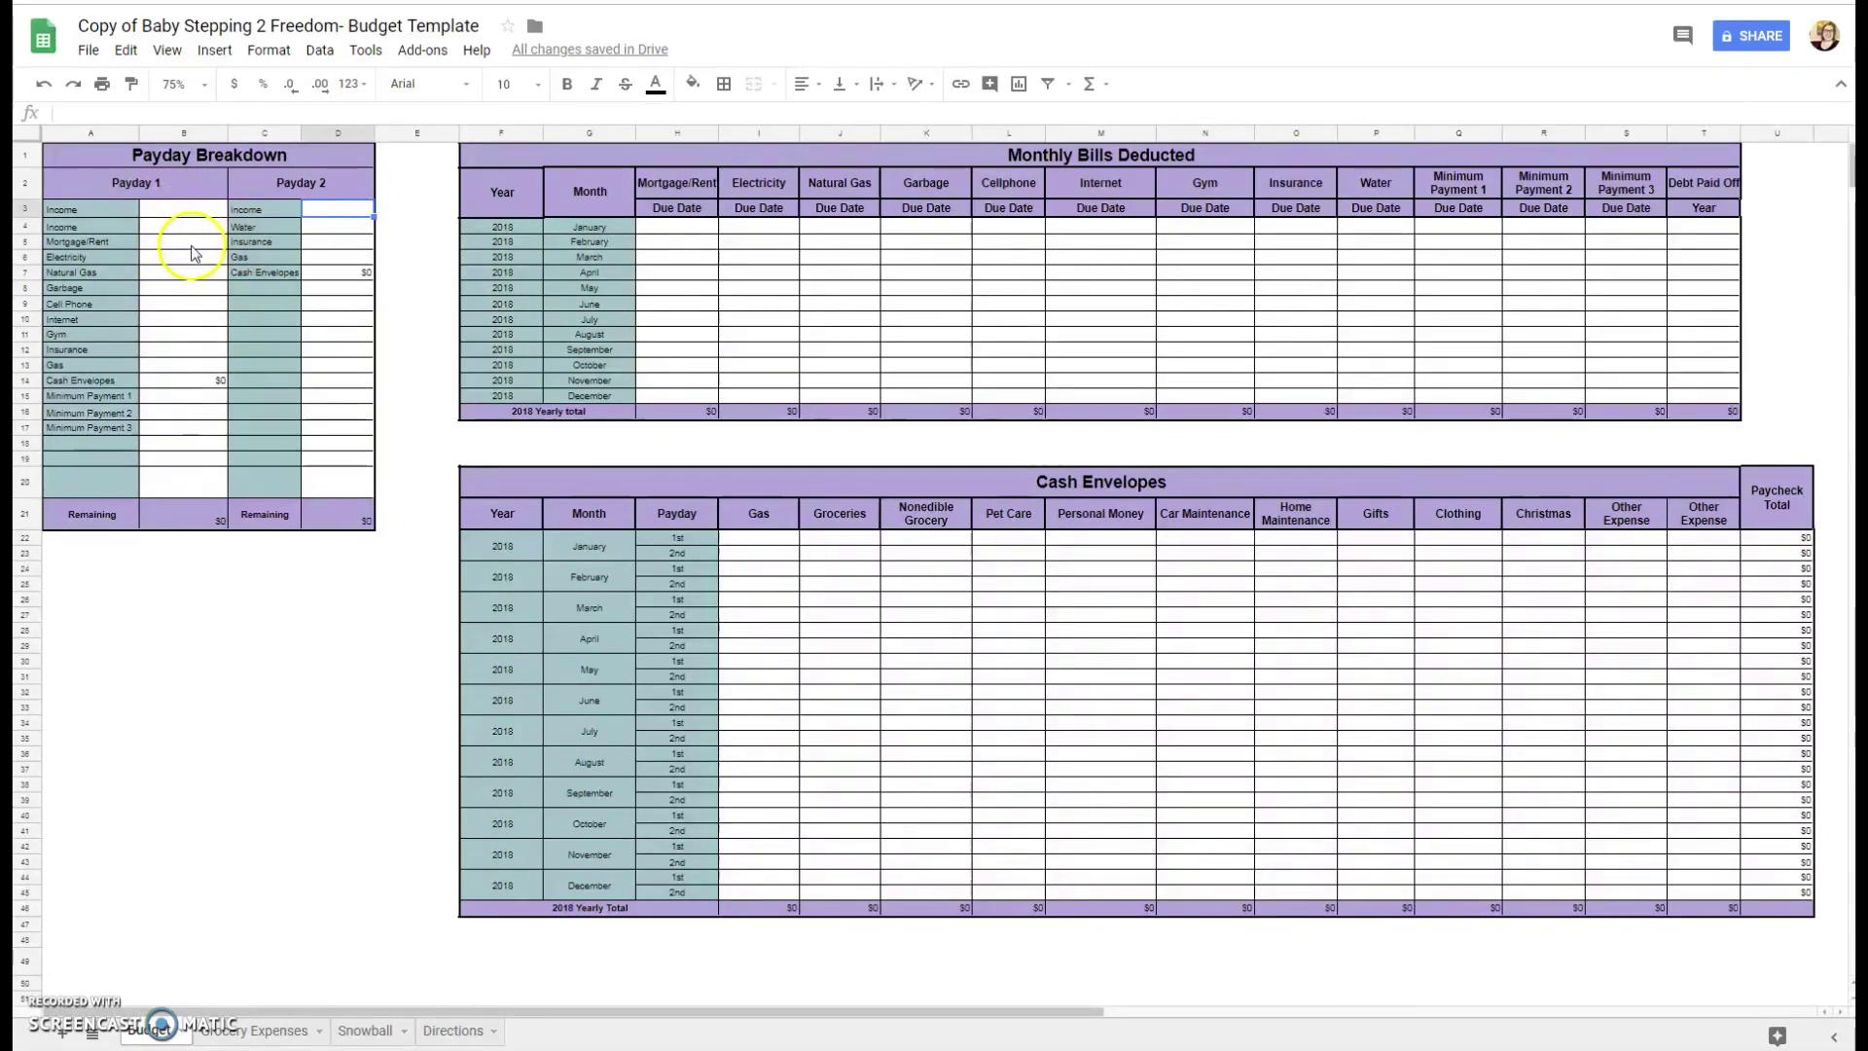
pyautogui.moveTo(192, 247); pyautogui.dragTo(202, 428)
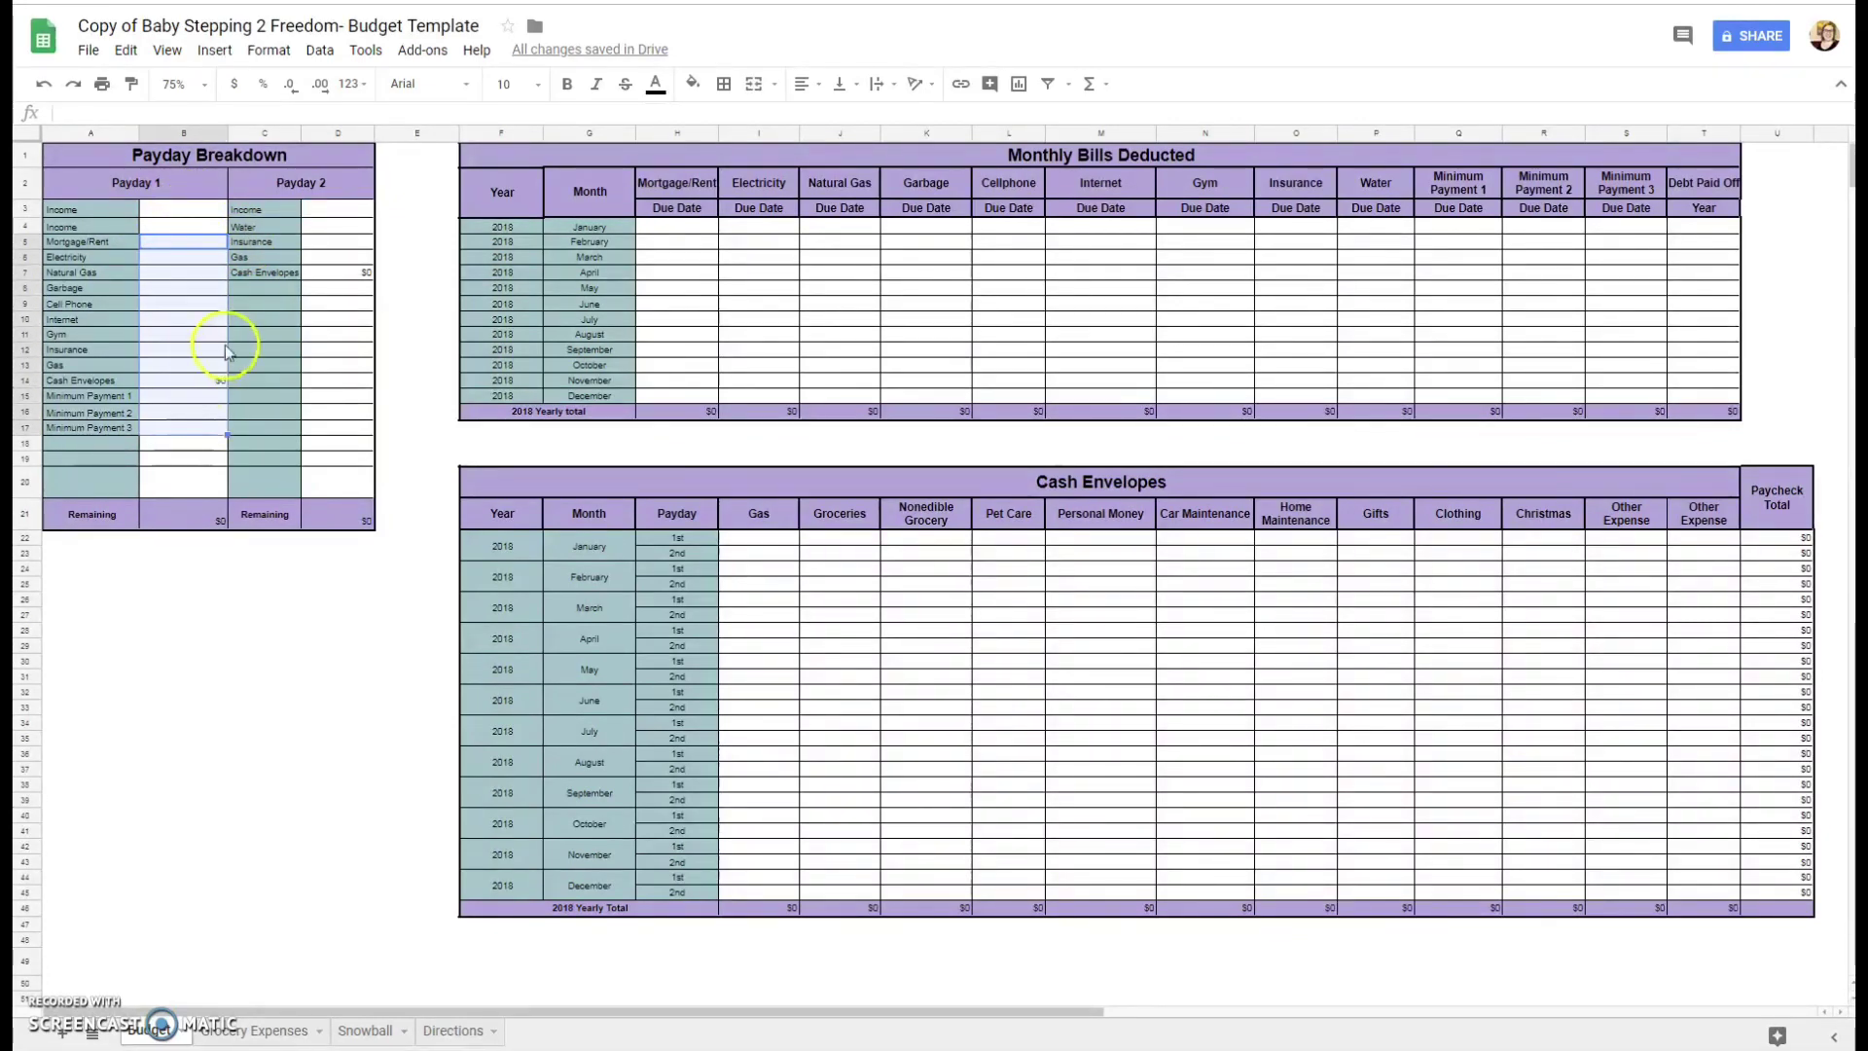
pyautogui.click(204, 241)
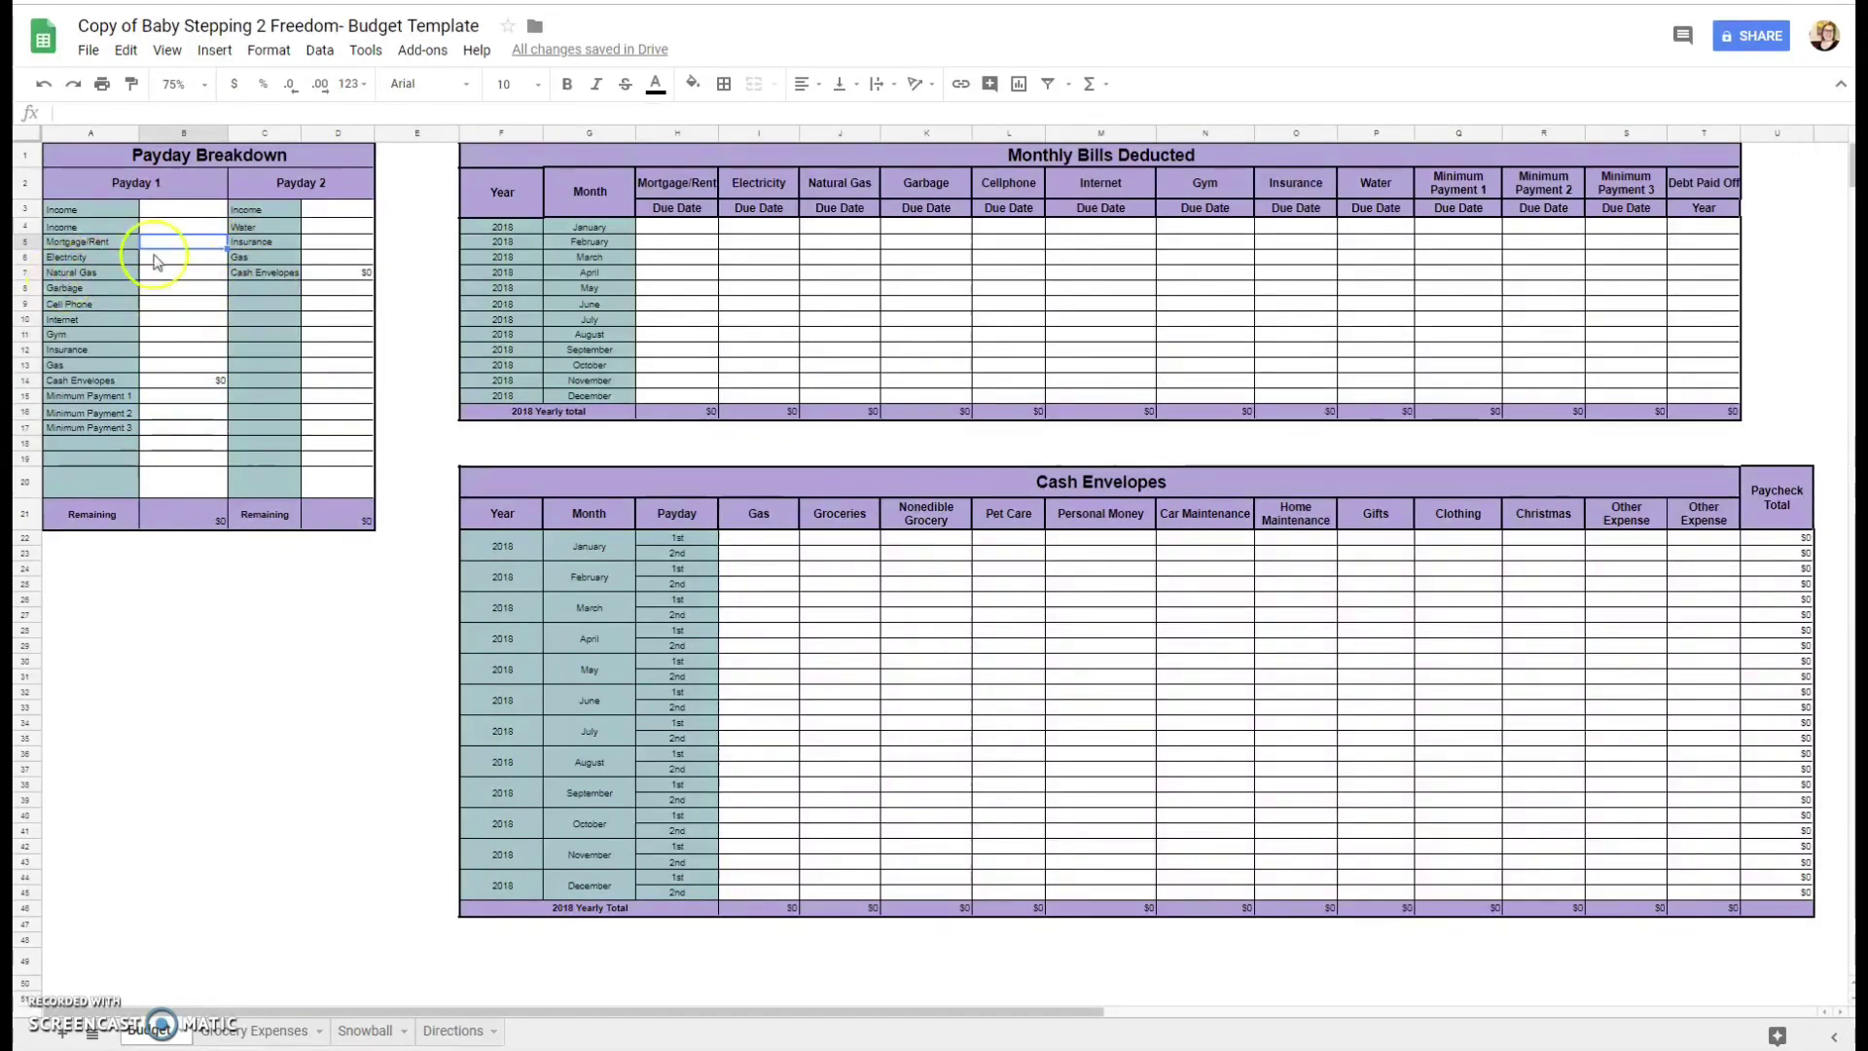
pyautogui.click(82, 243)
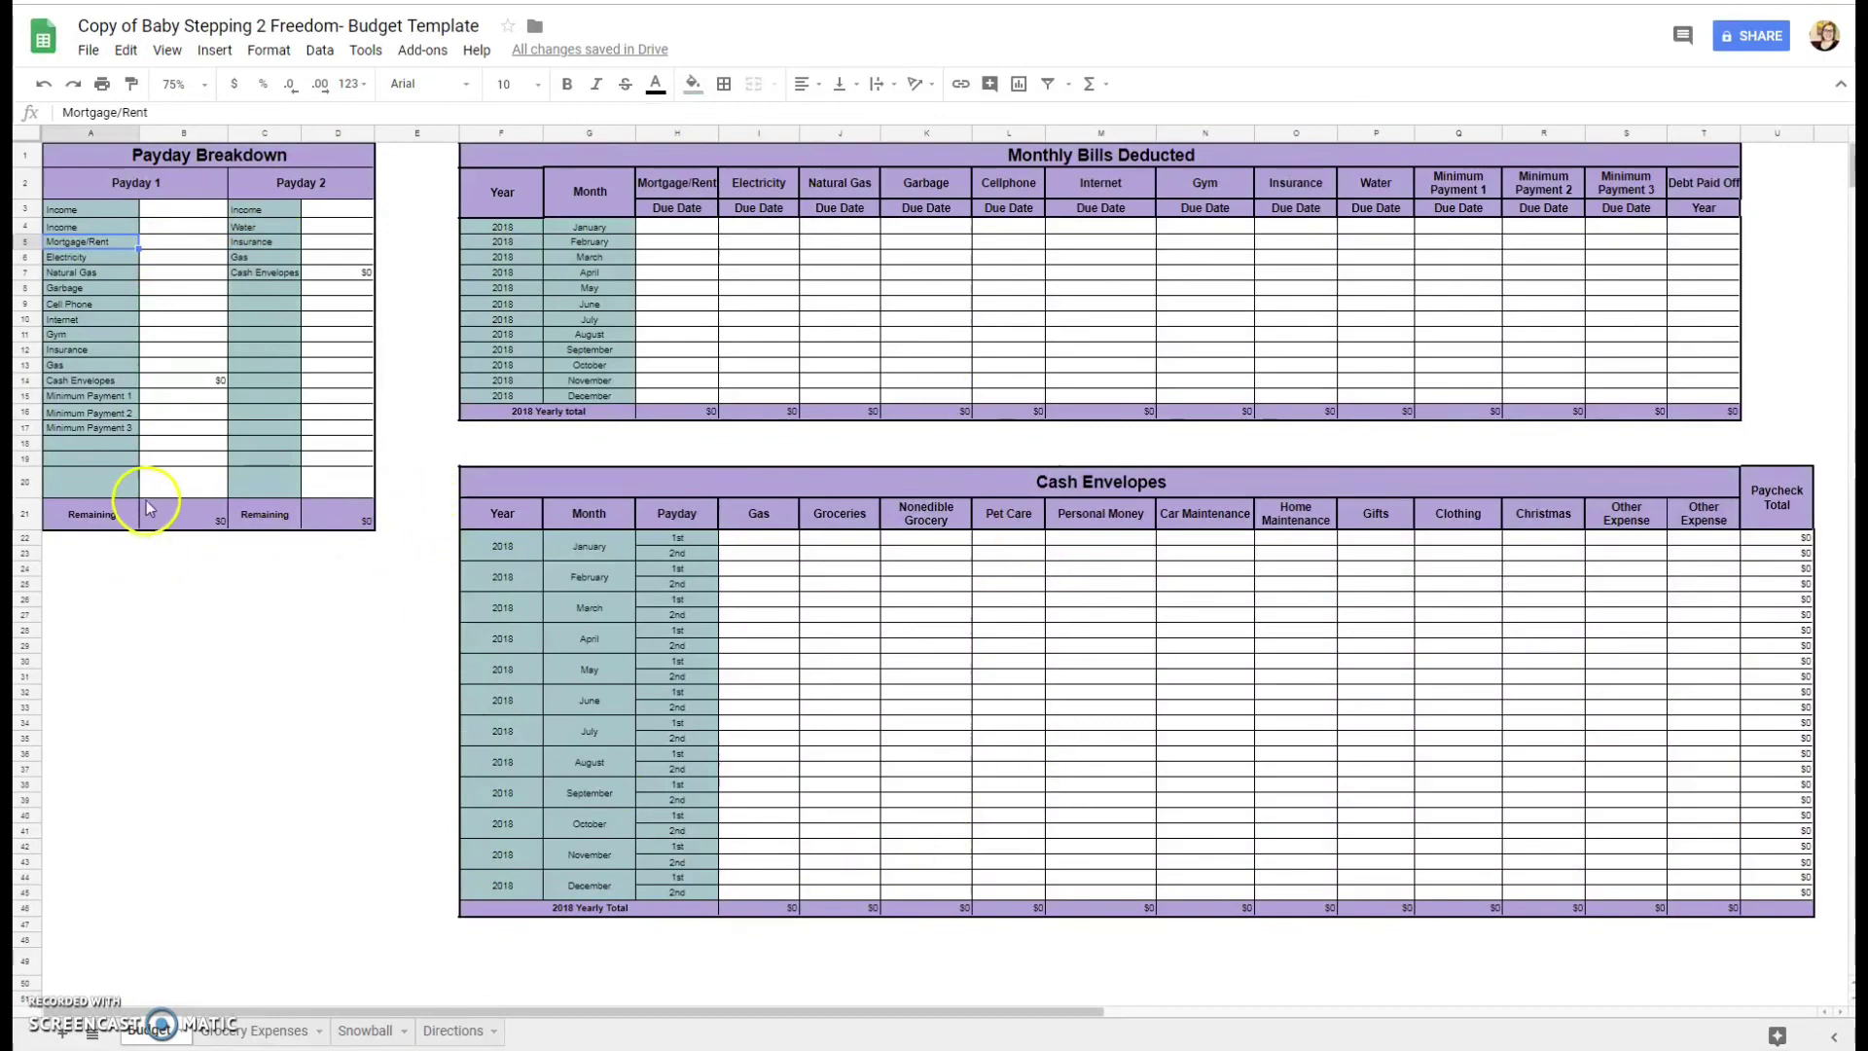
# - Inspect the formulas behind the Payday 1 Cash Envelopes and Remaining amounts without changing them
pyautogui.click(352, 274)
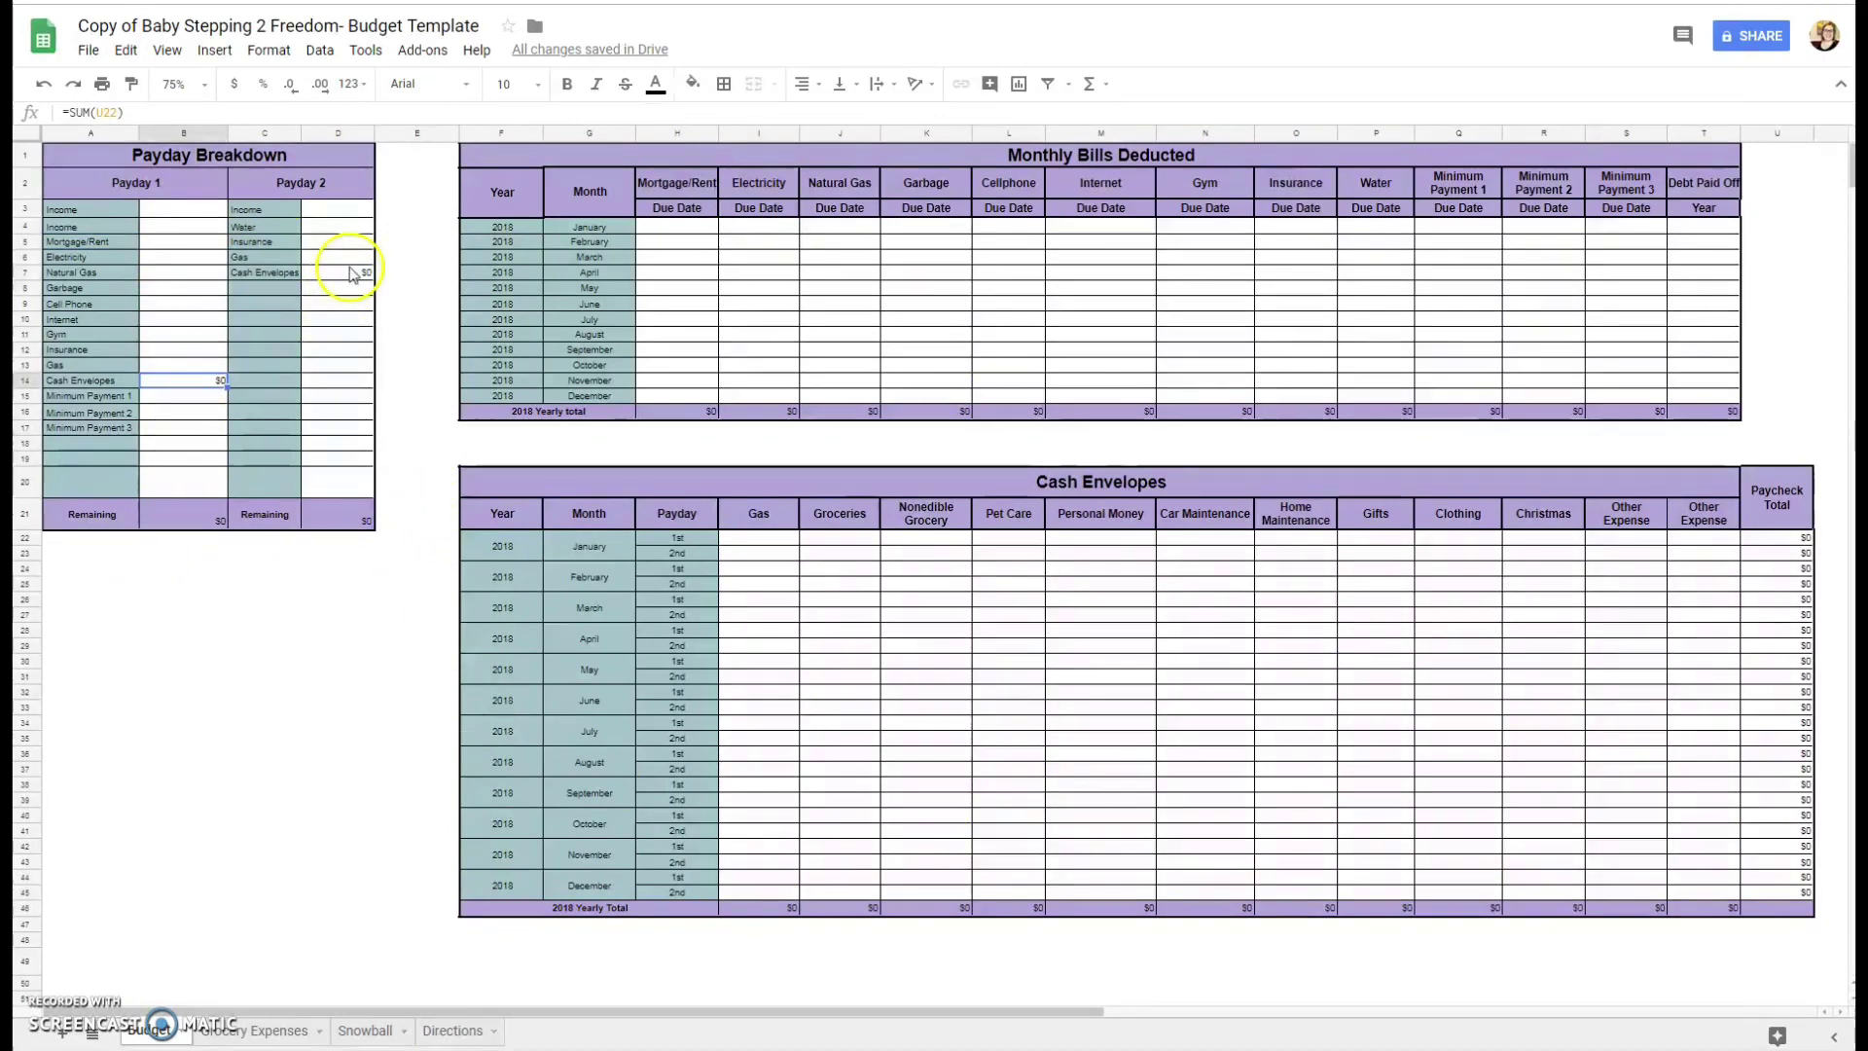
pyautogui.click(199, 521)
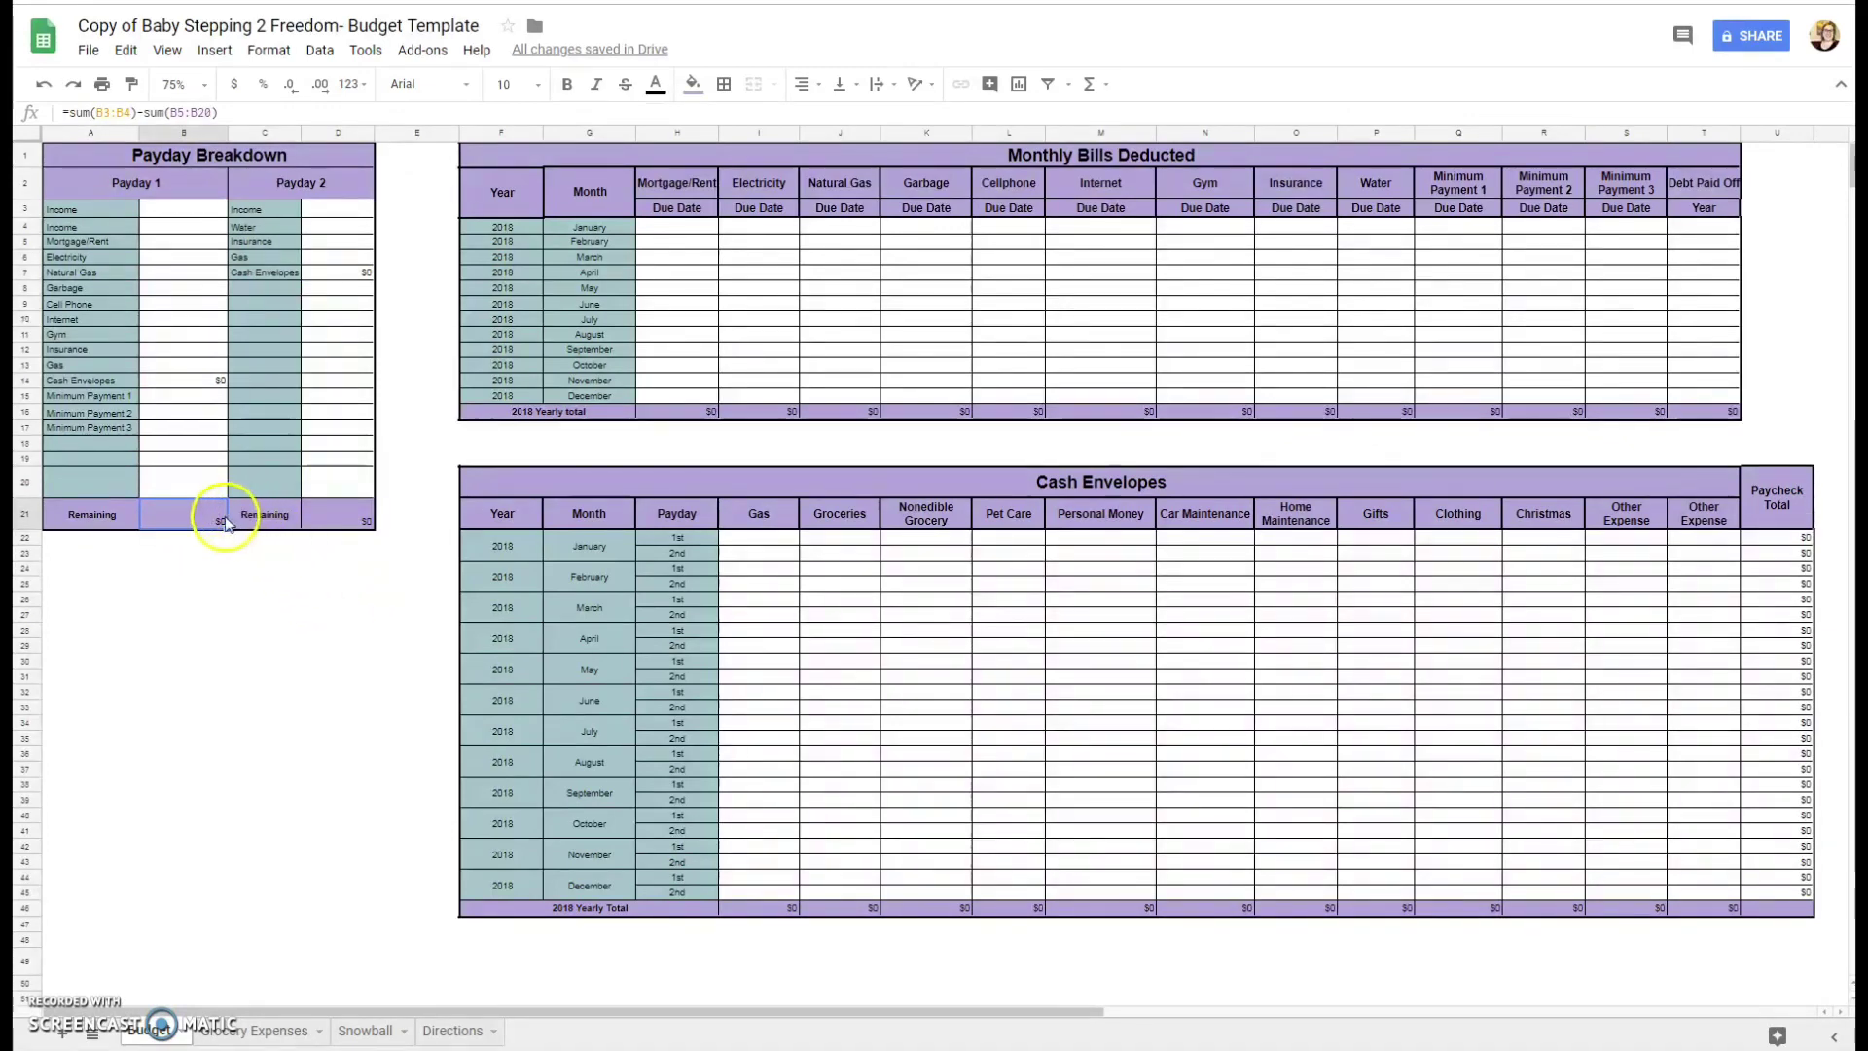
pyautogui.moveTo(248, 108); pyautogui.dragTo(68, 101)
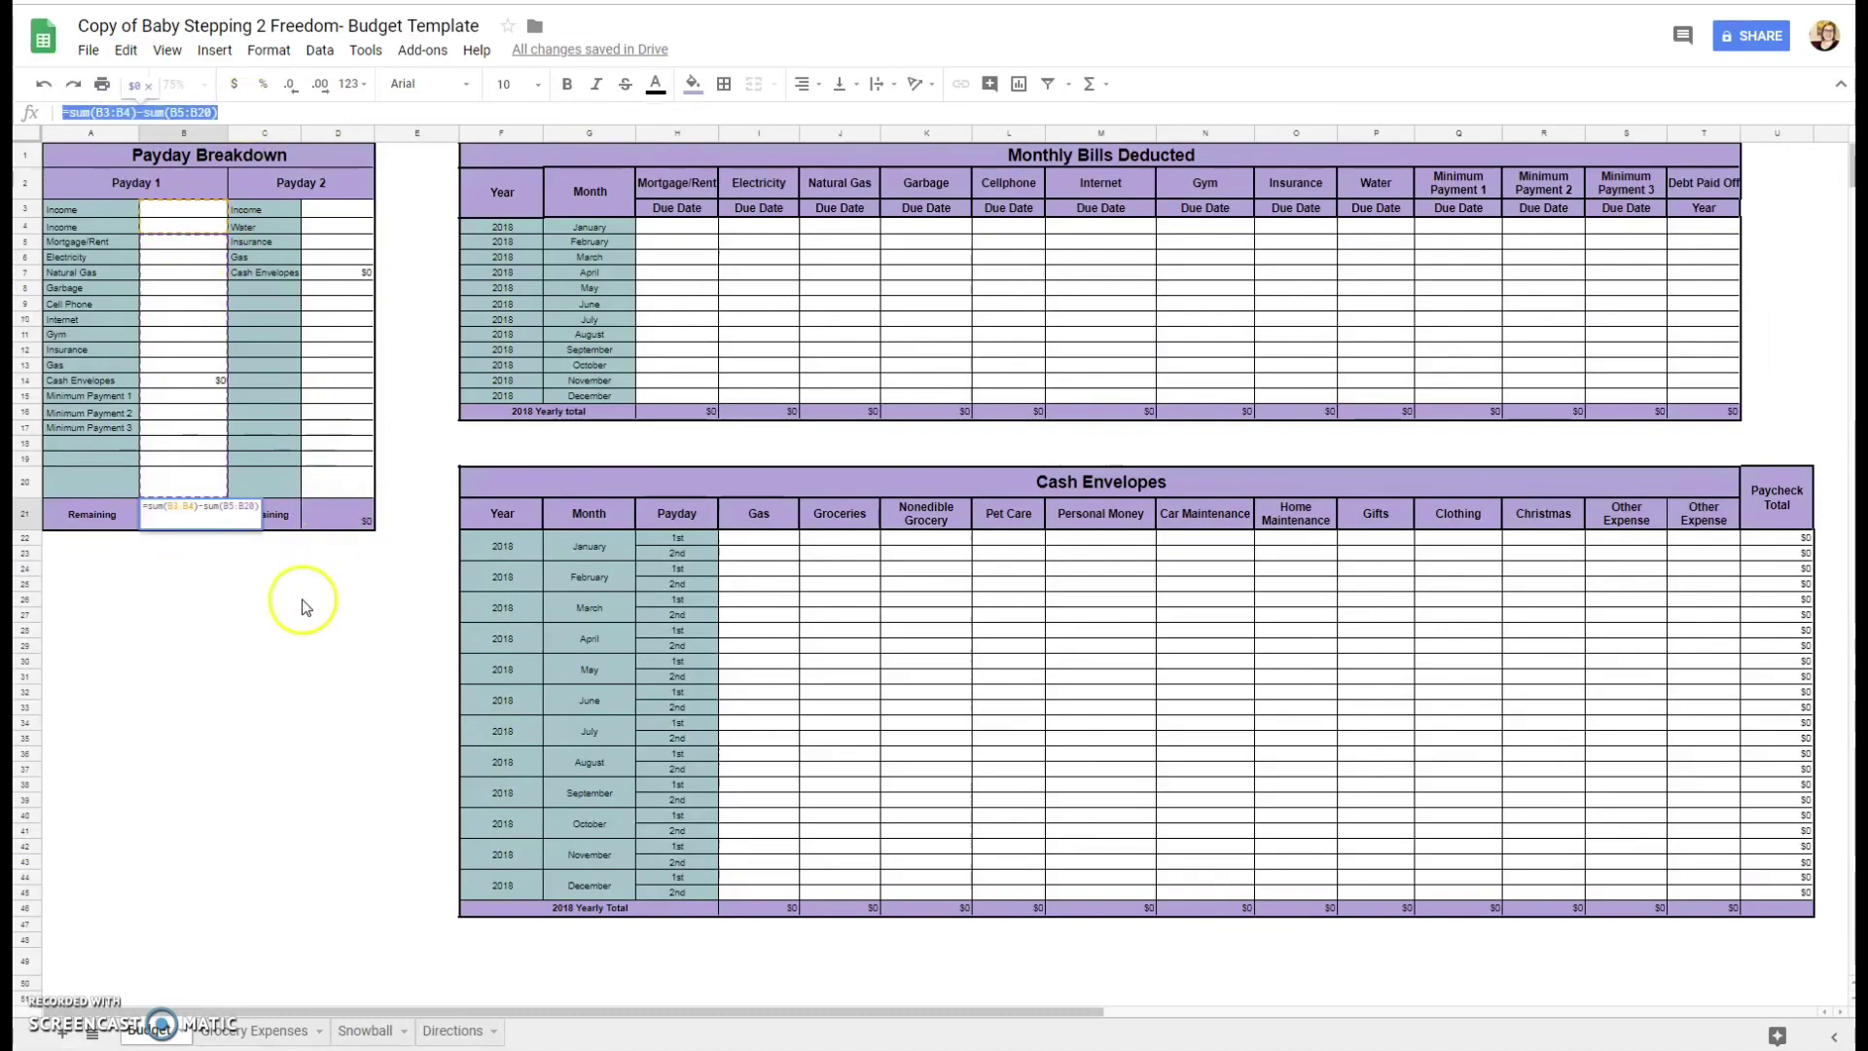
pyautogui.press('Escape')
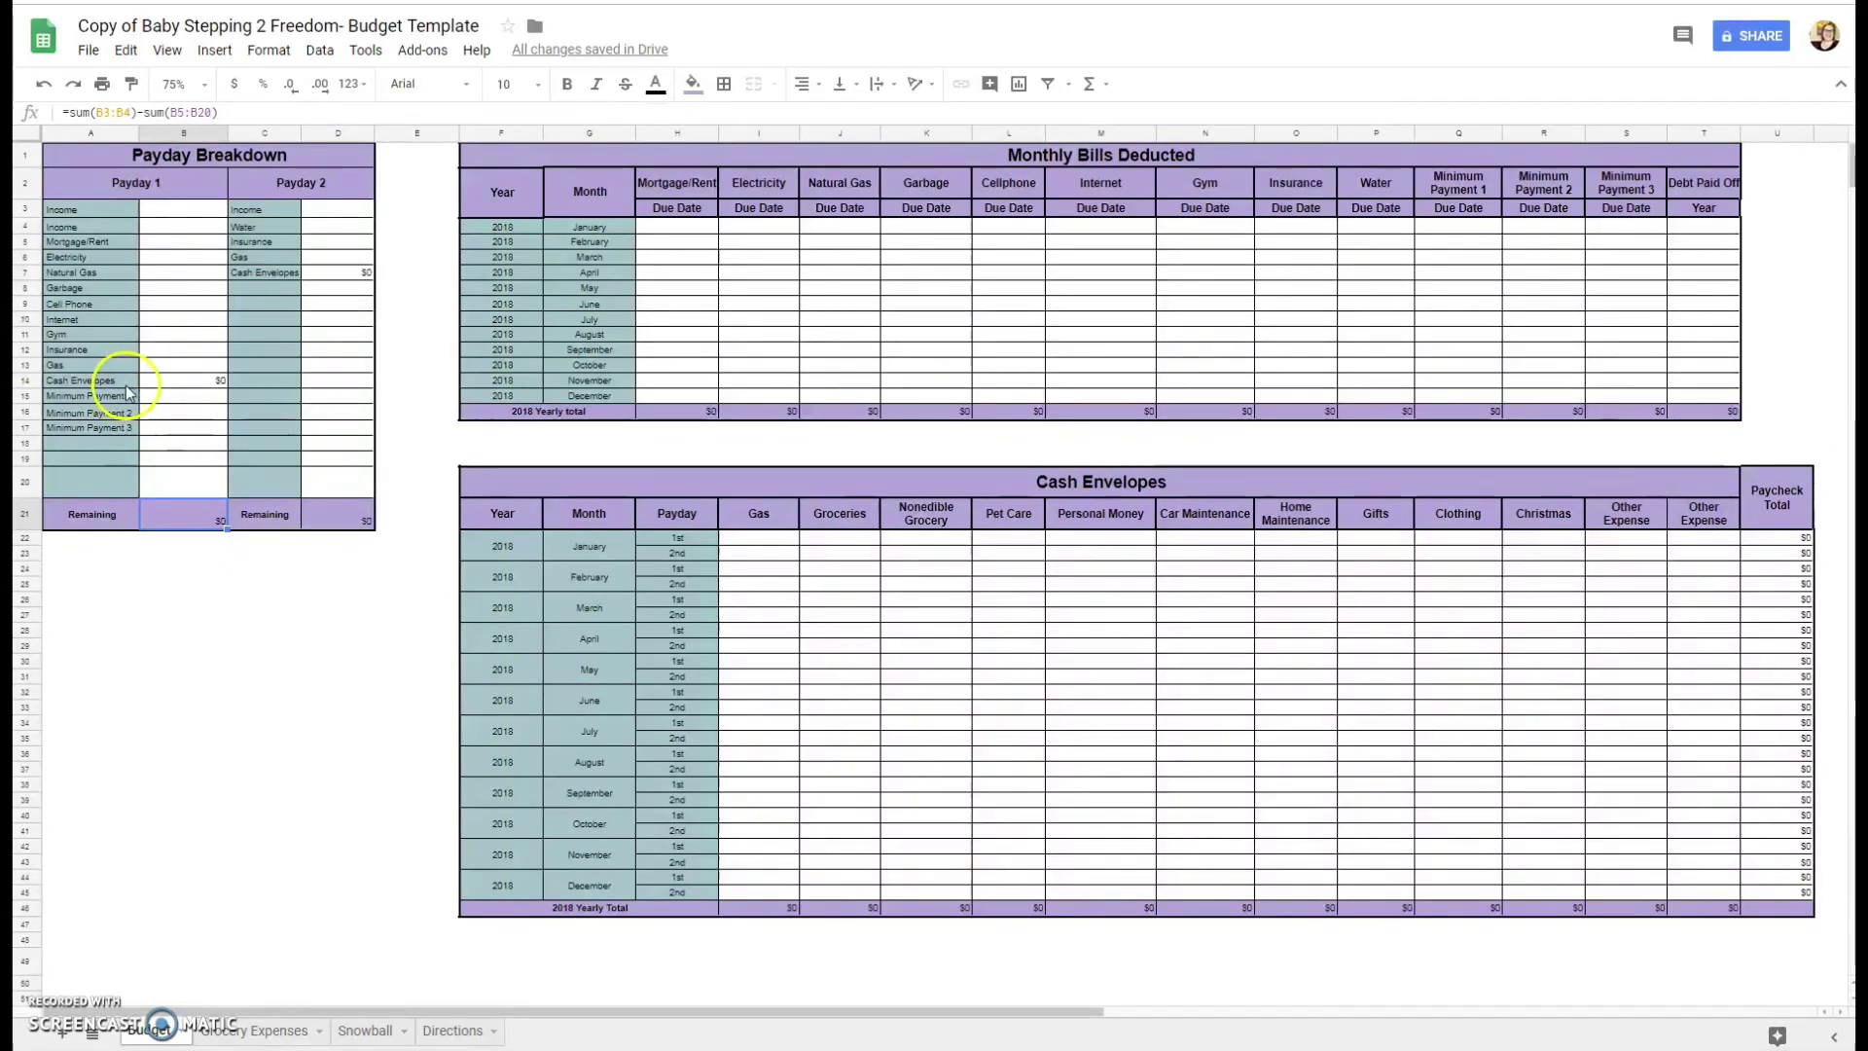
pyautogui.click(207, 381)
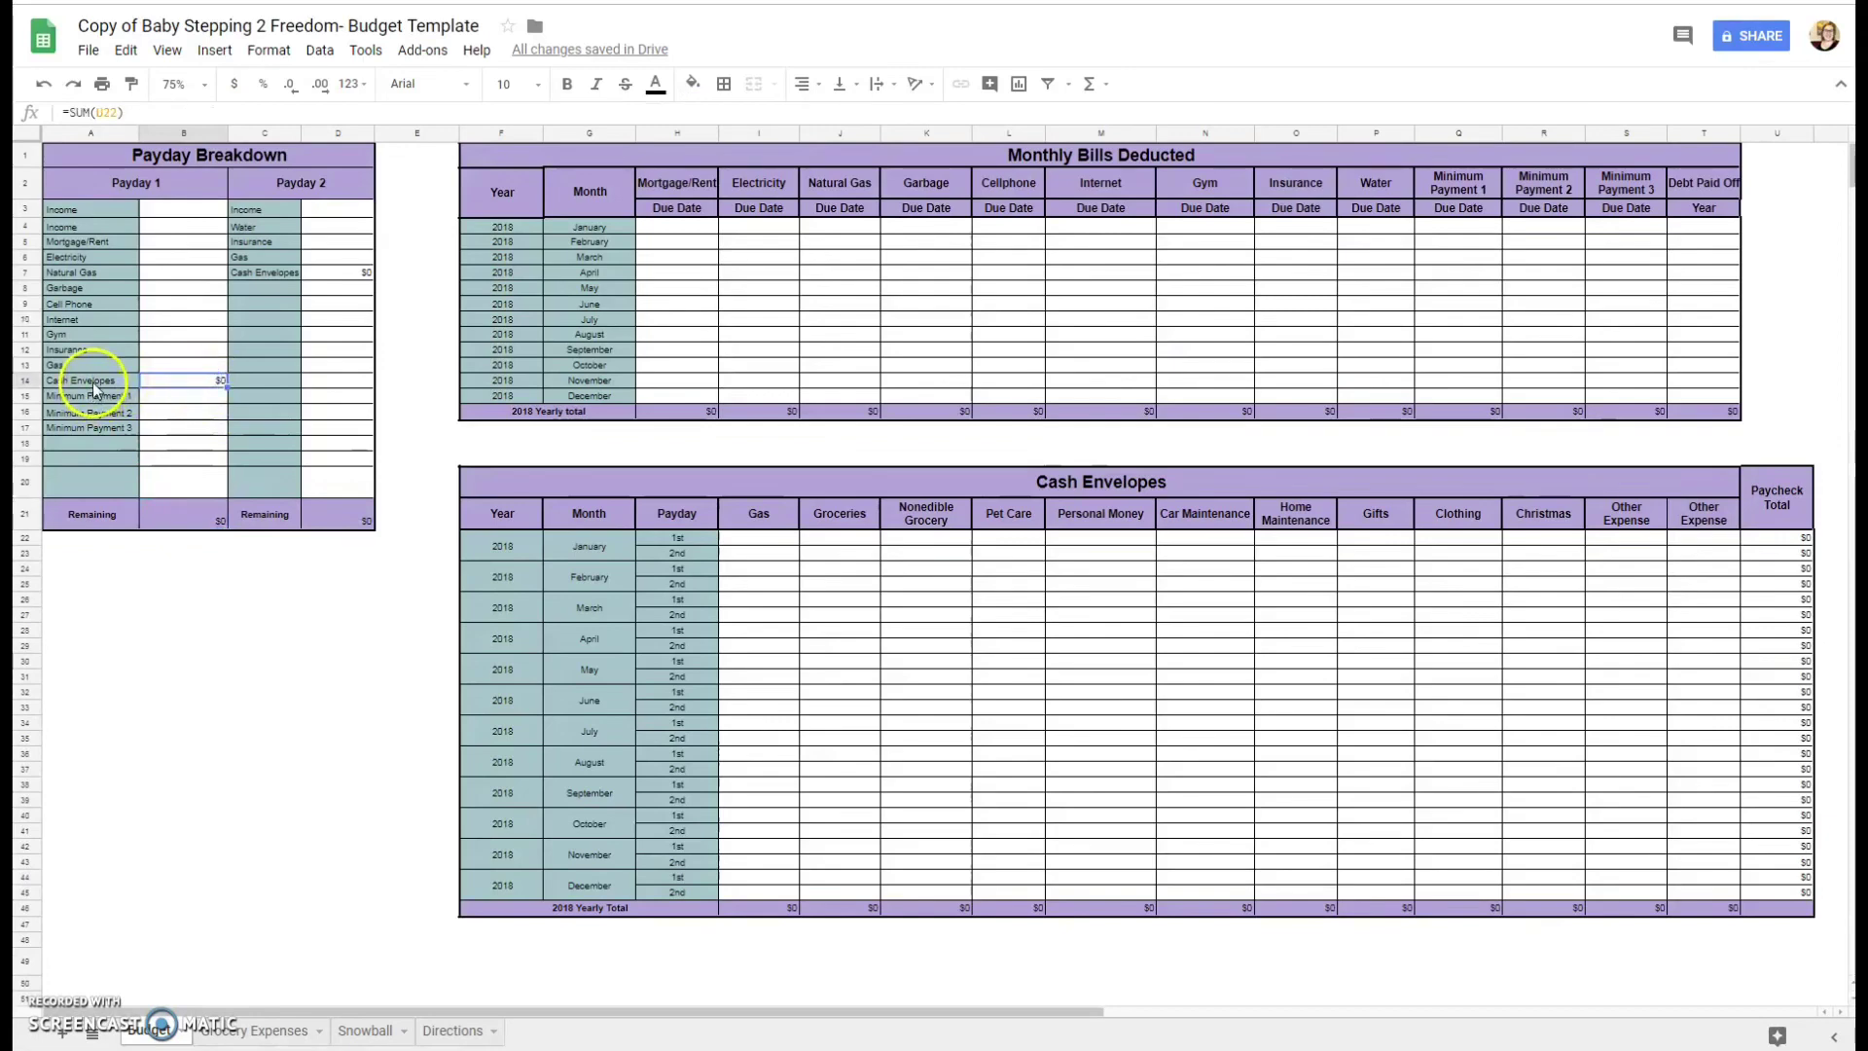
# - Move the Payday 2 Cash Envelopes label and its amount from C7:D7 to row 16 of the Payday Breakdown table
pyautogui.click(255, 274)
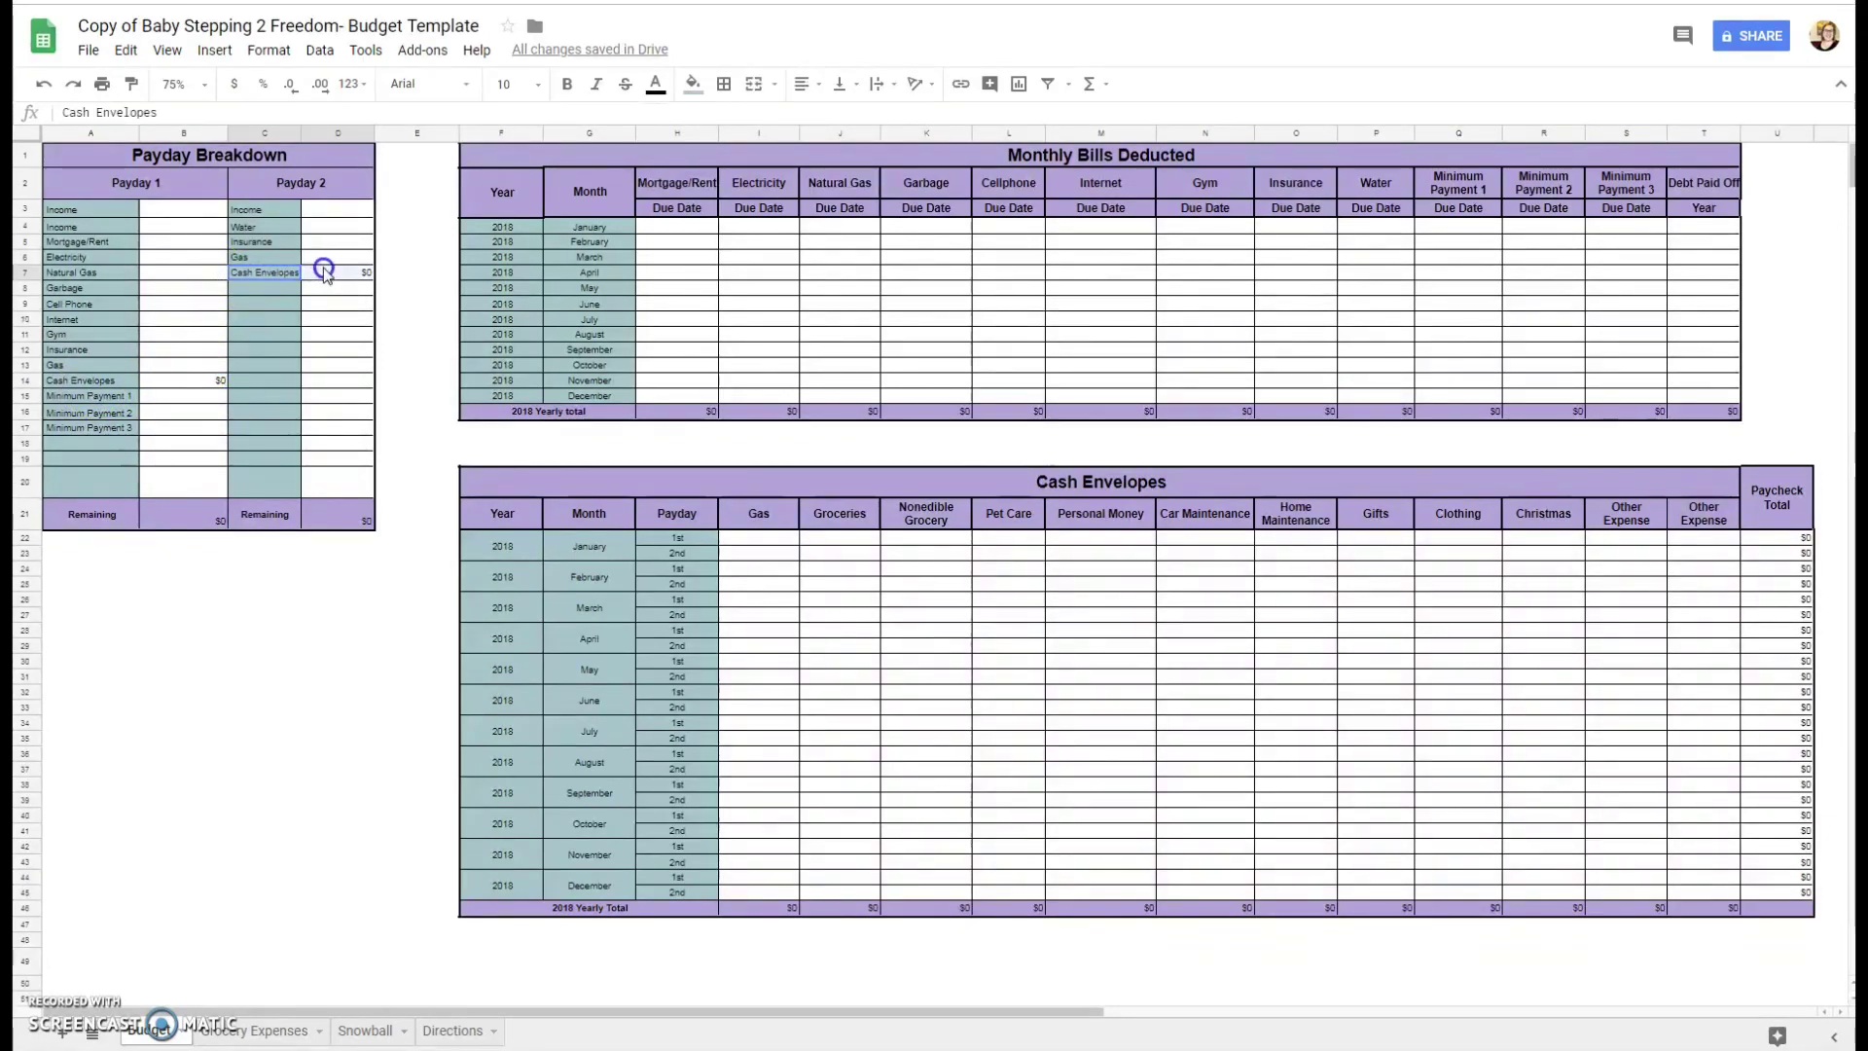
pyautogui.rightClick(270, 275)
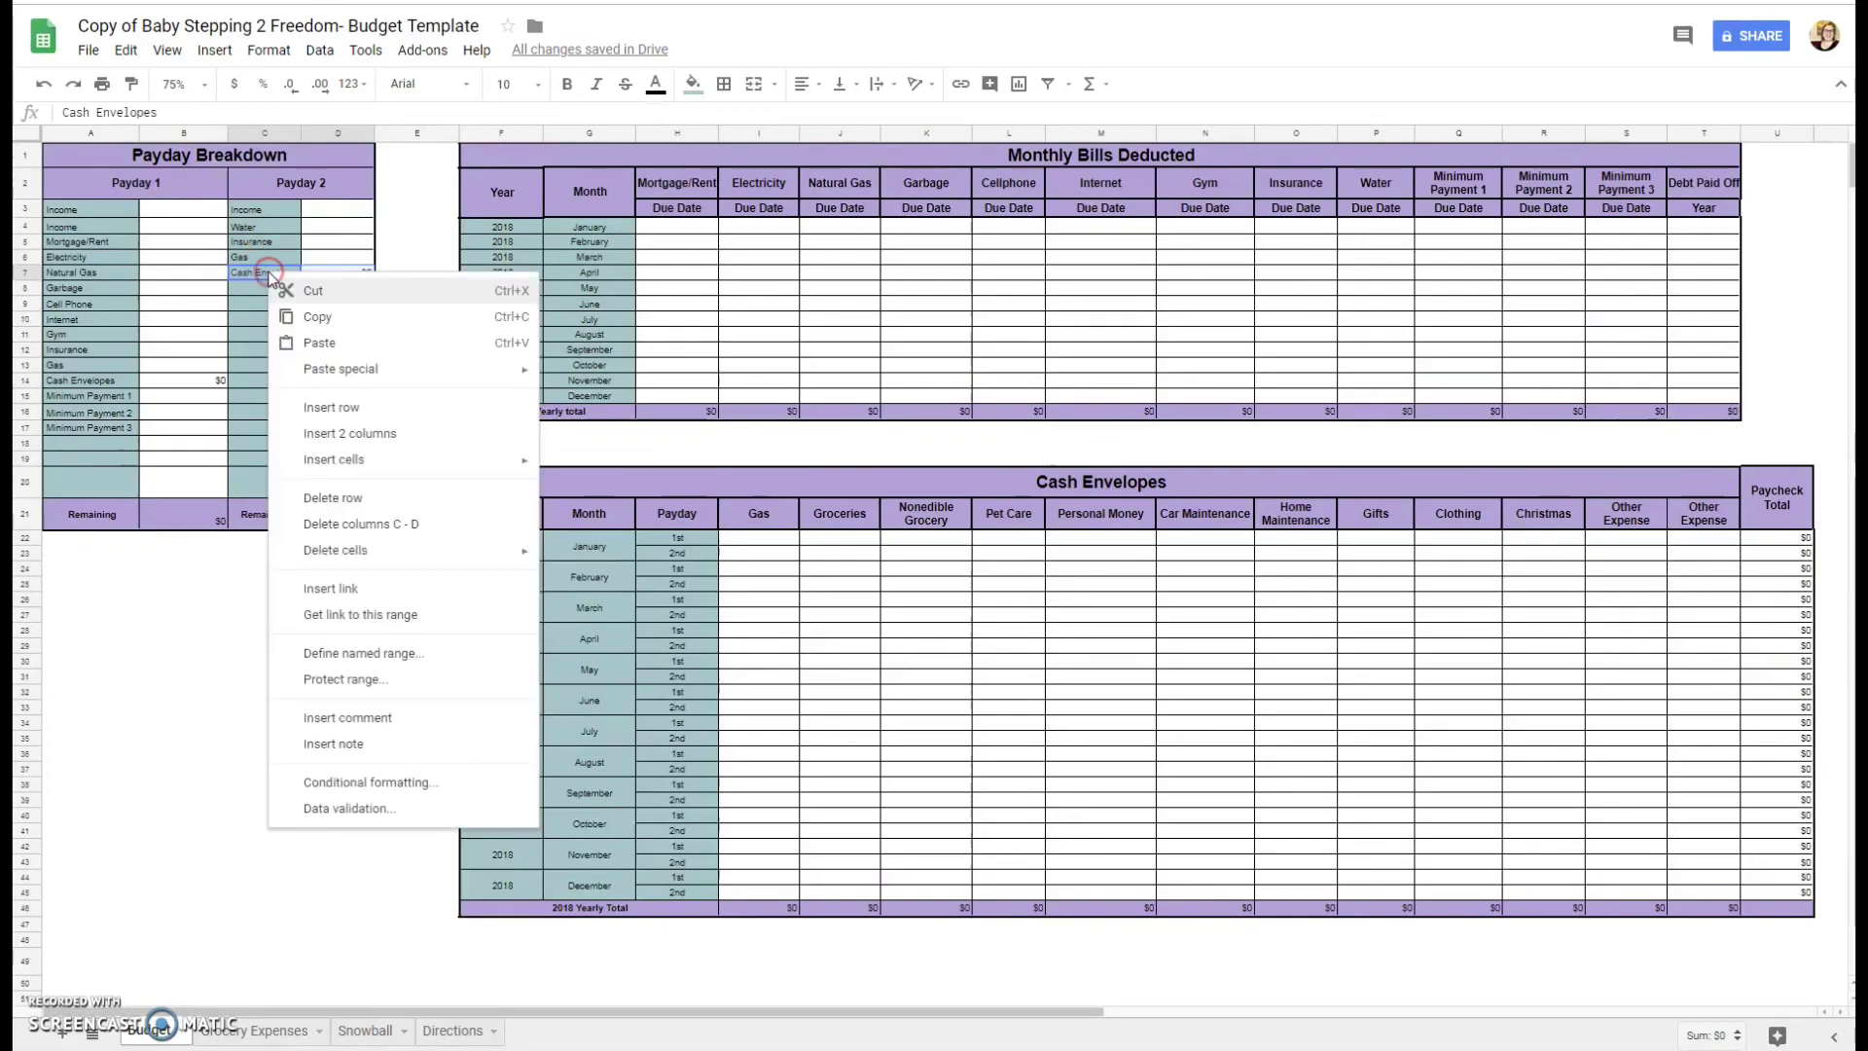
pyautogui.click(295, 292)
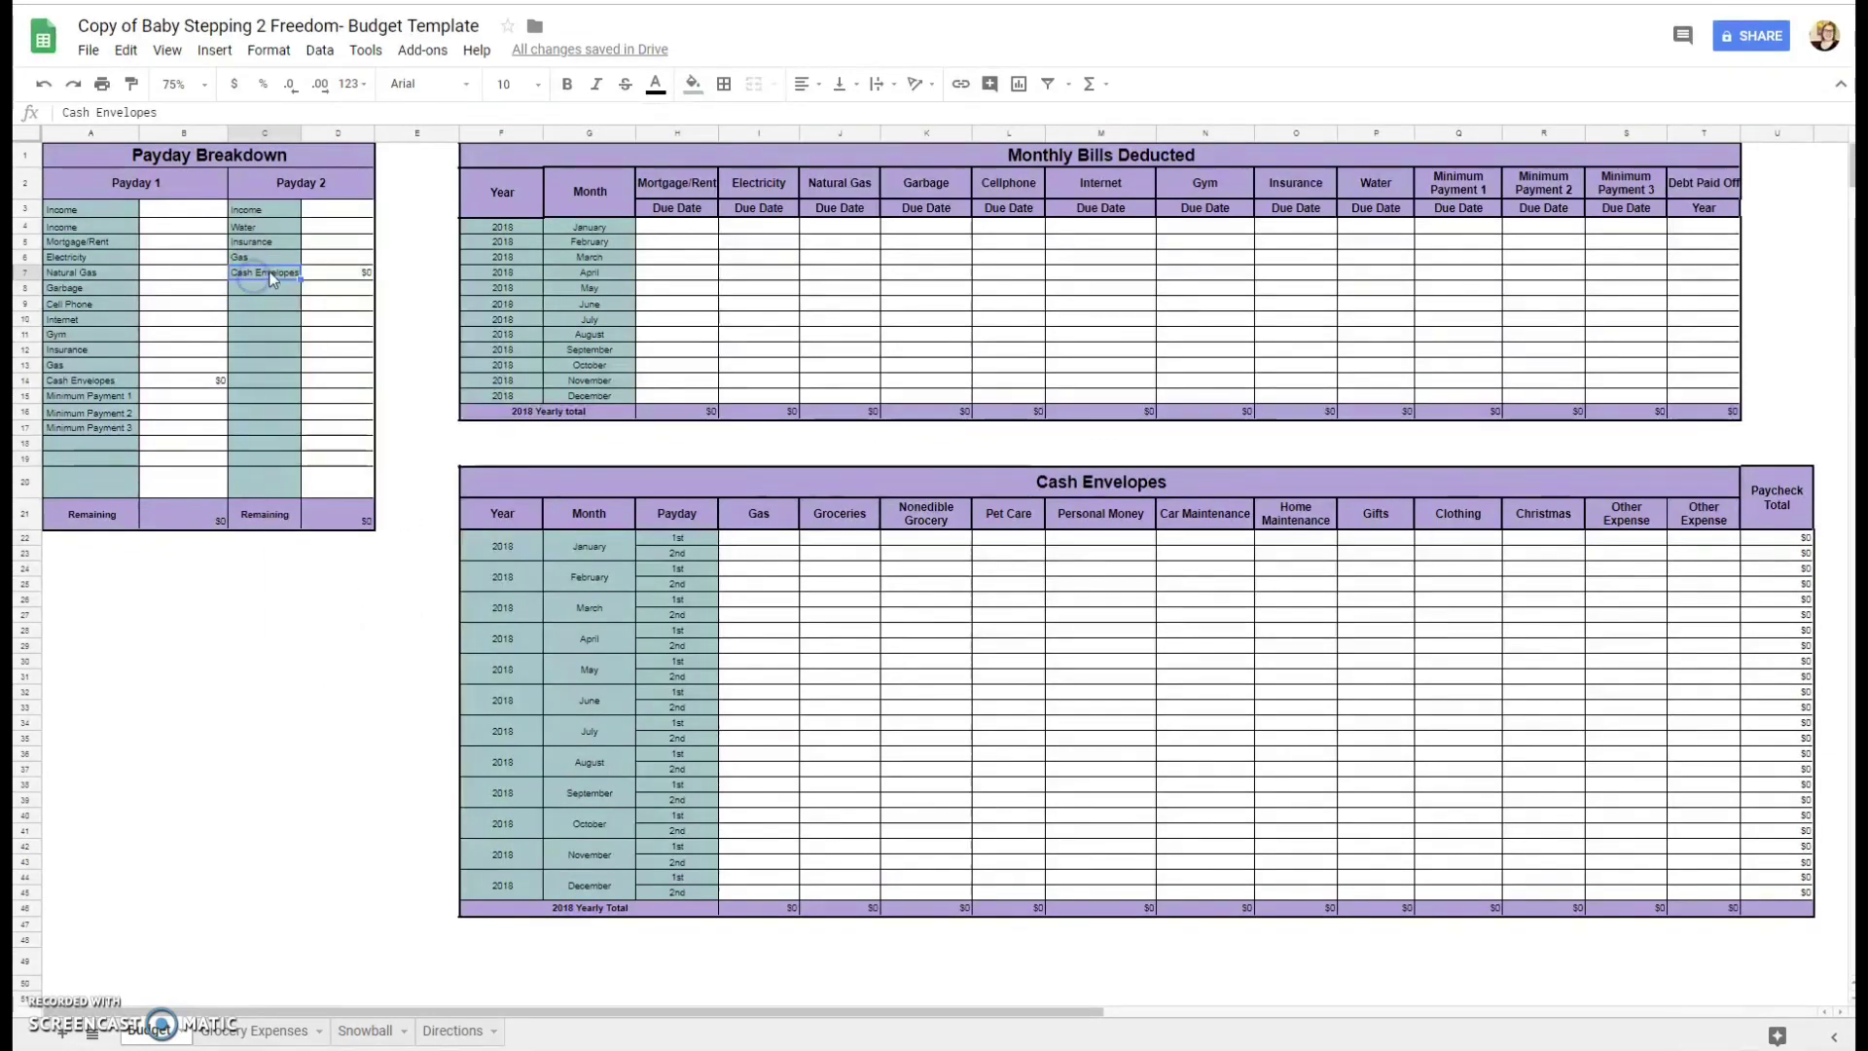
pyautogui.moveTo(302, 272); pyautogui.dragTo(337, 276)
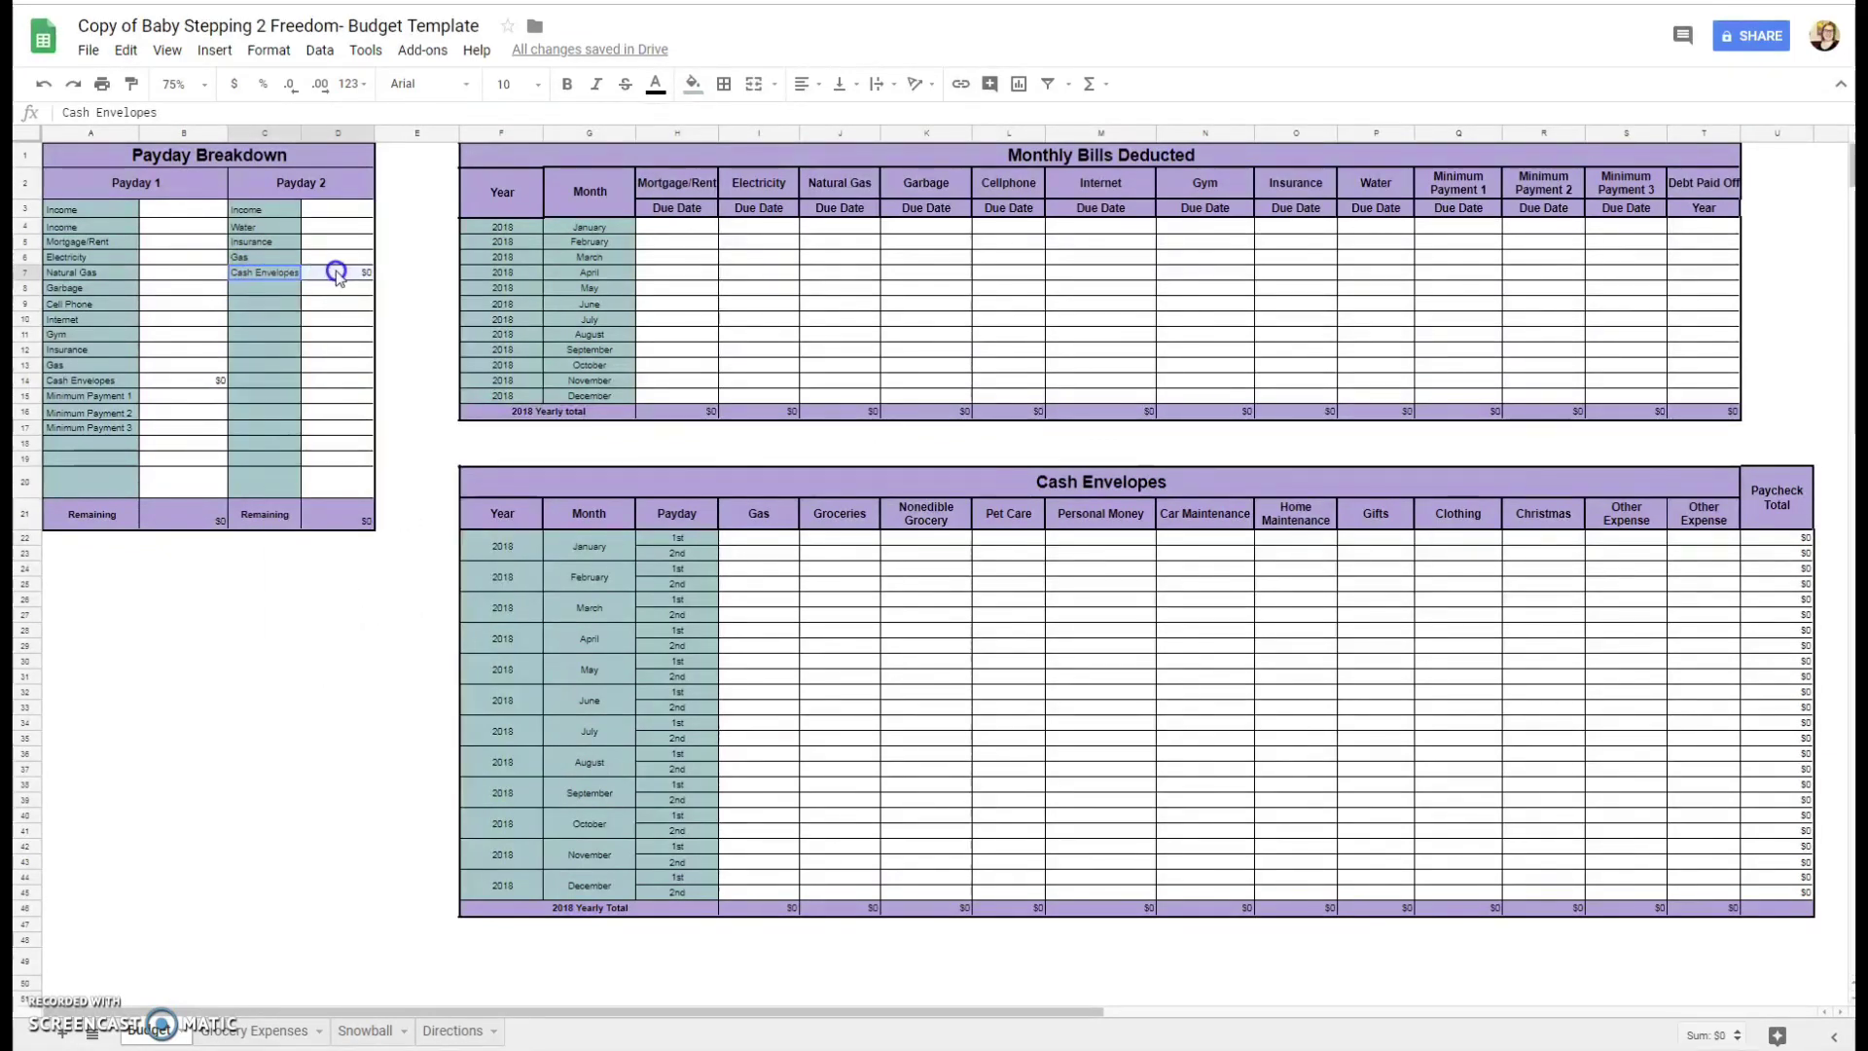
pyautogui.rightClick(265, 275)
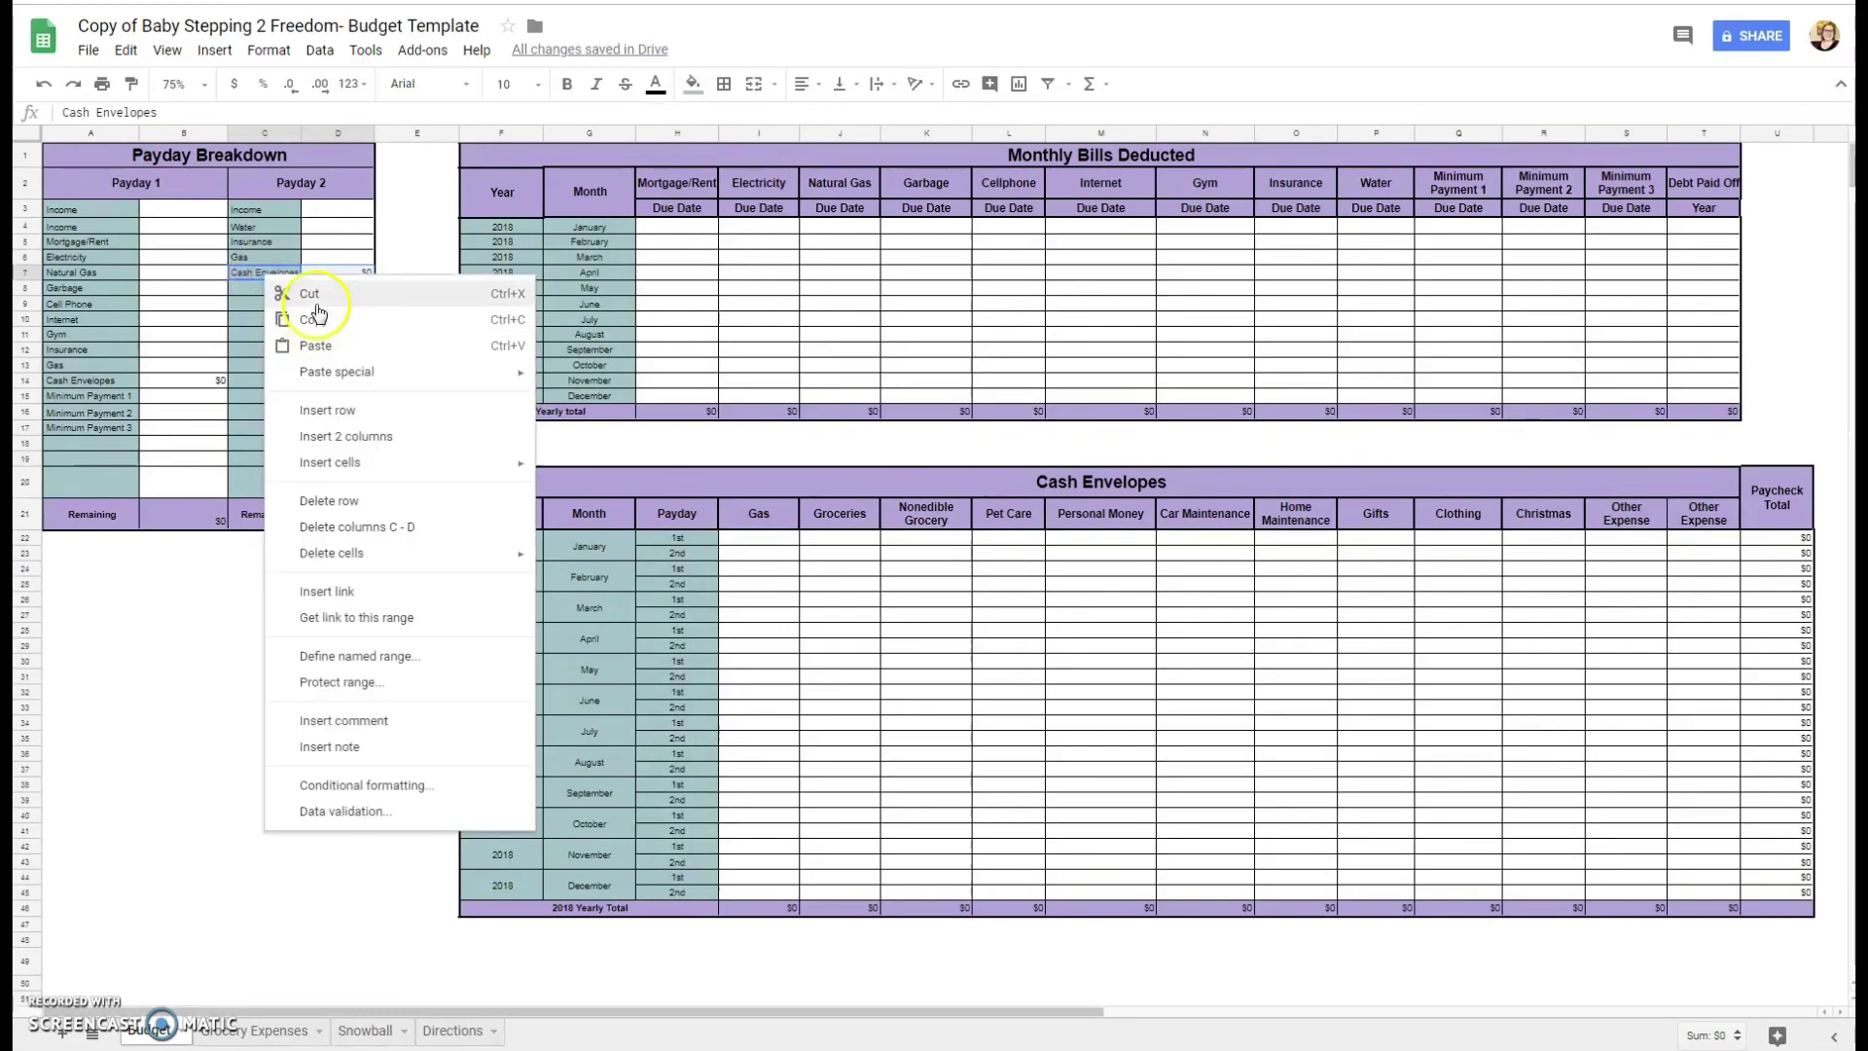
pyautogui.click(300, 294)
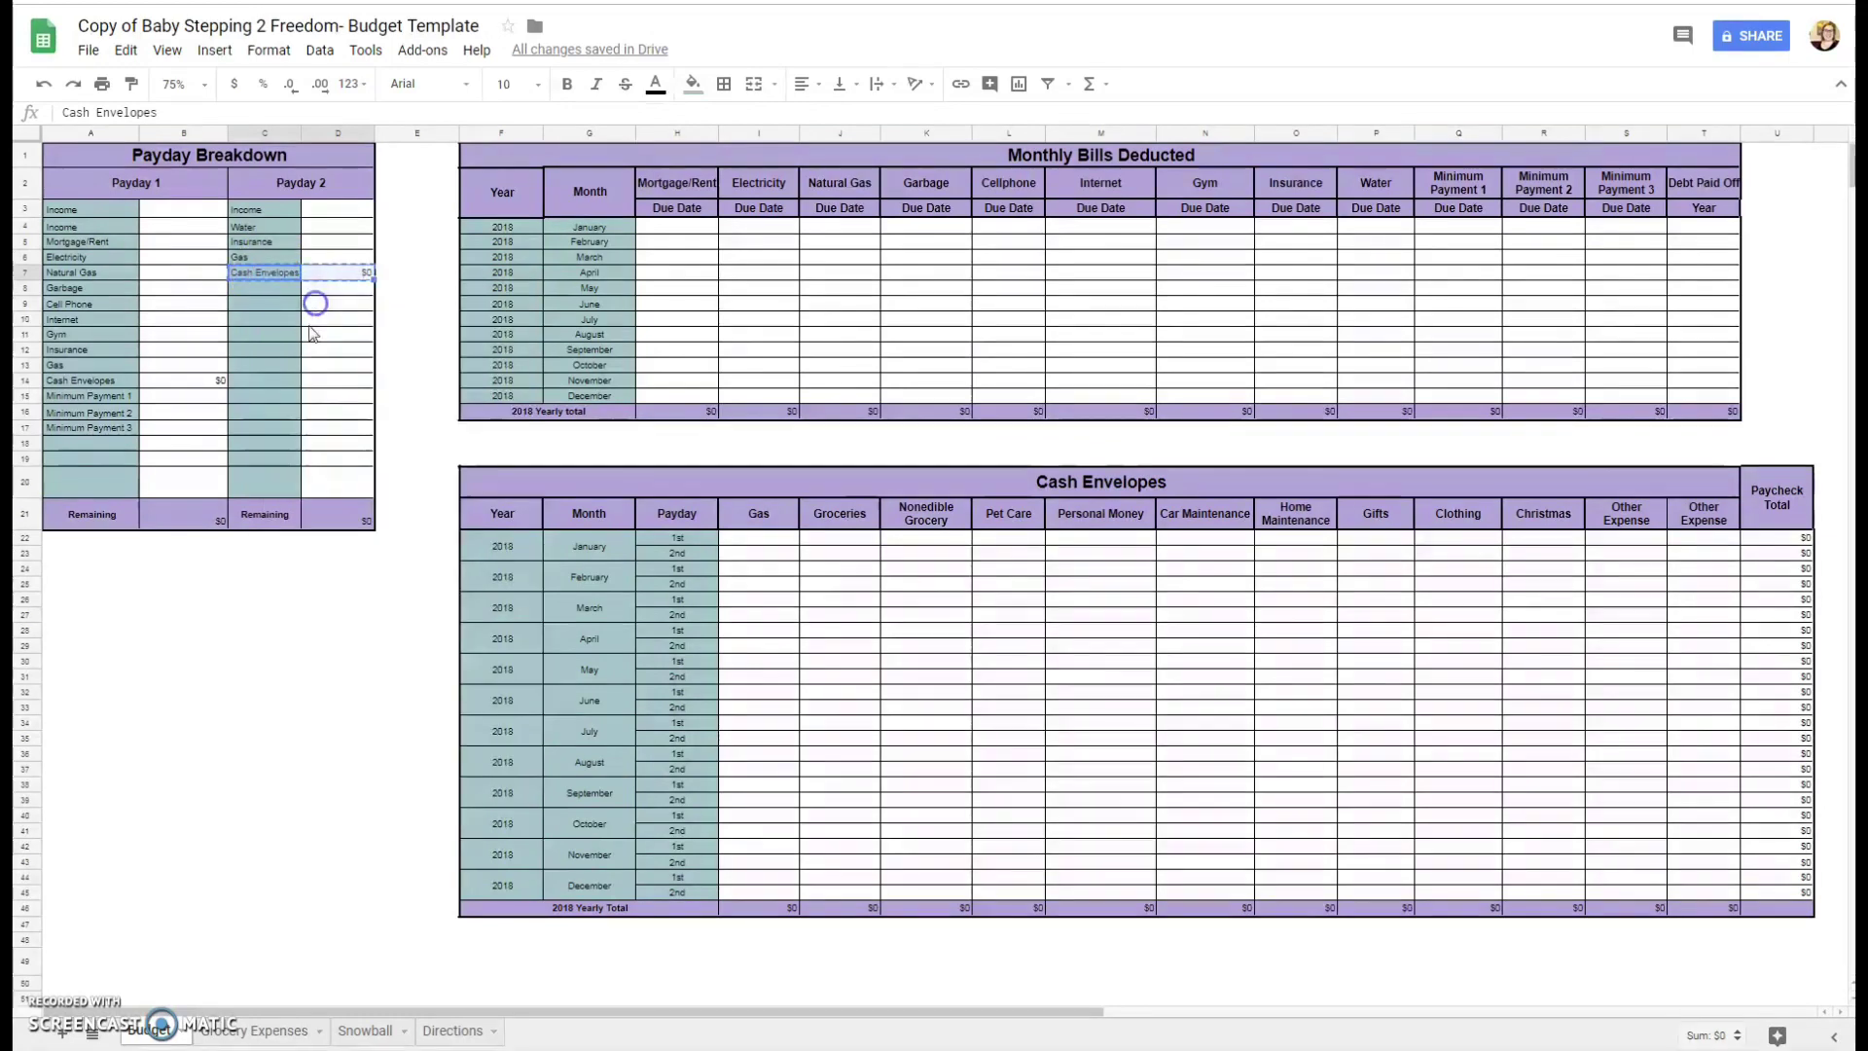
pyautogui.rightClick(277, 415)
pyautogui.click(330, 481)
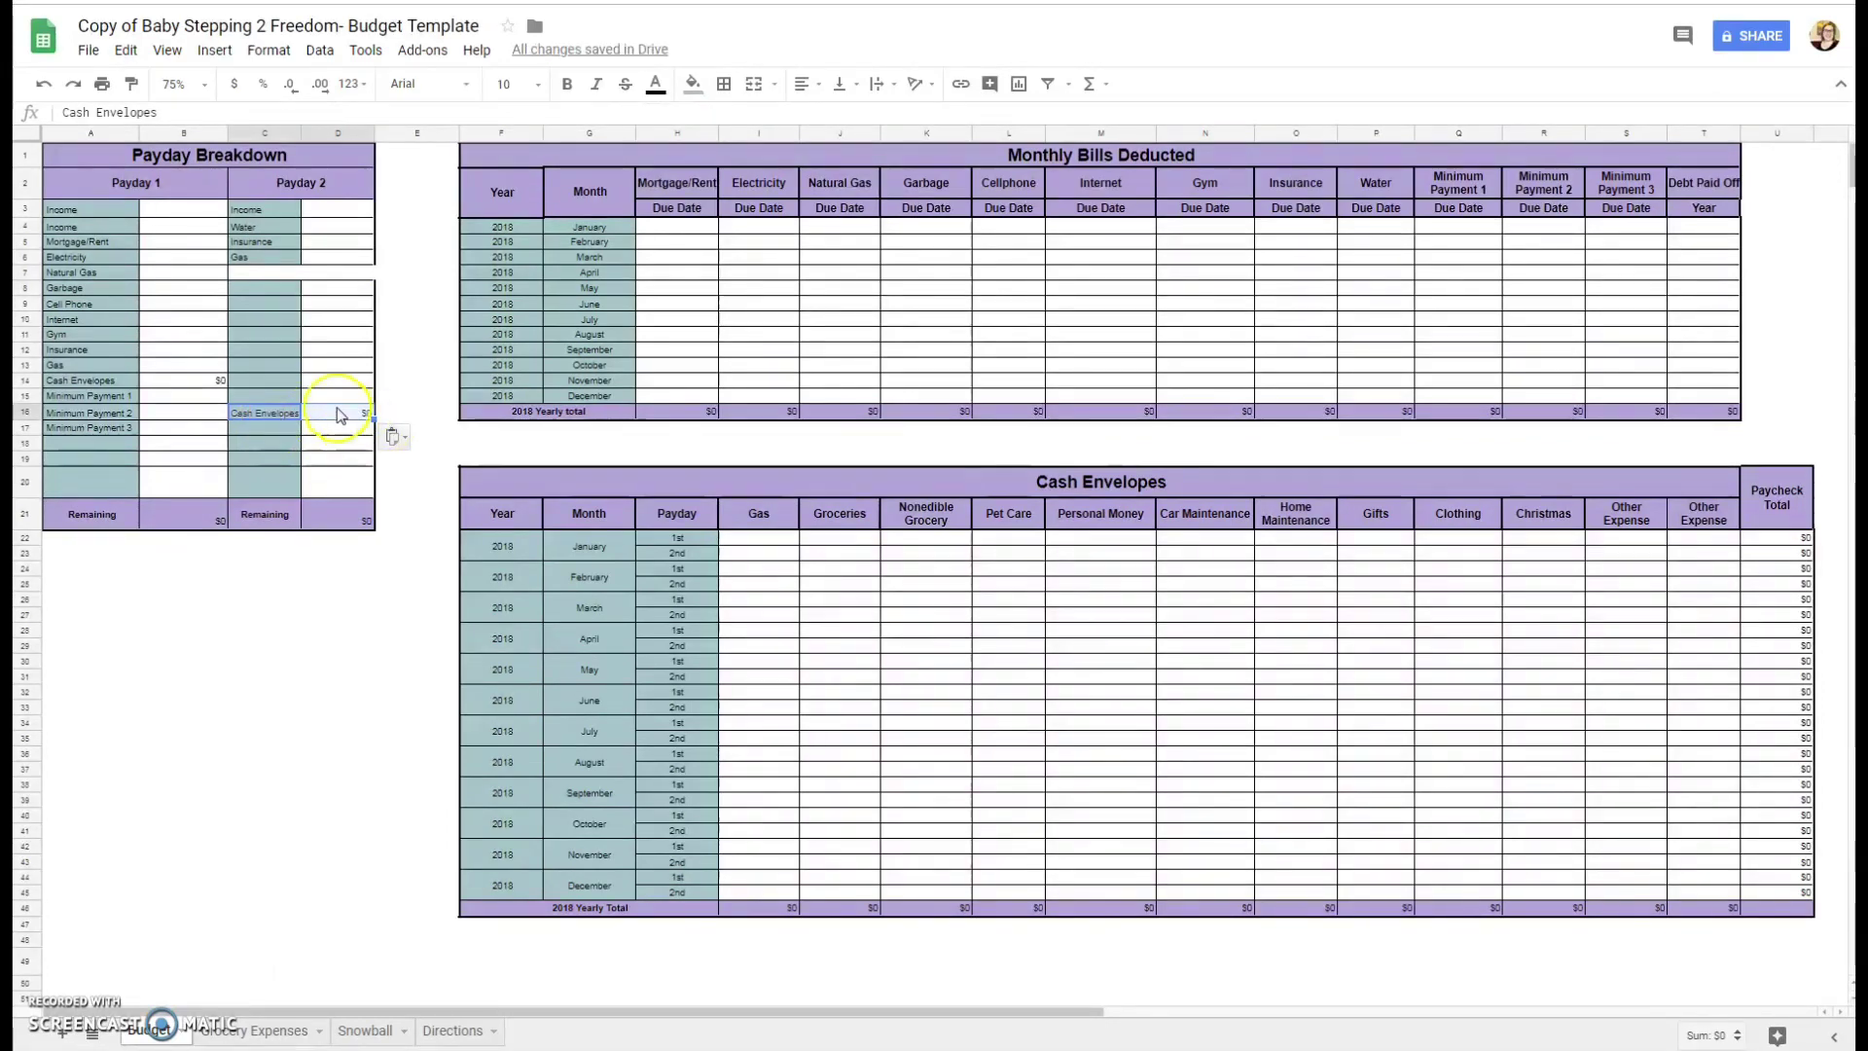
# - Check the vacated Payday 2 cells in row 7, the moved Cash Envelopes formula and the Remaining formulas of both paydays
pyautogui.click(281, 274)
pyautogui.click(346, 273)
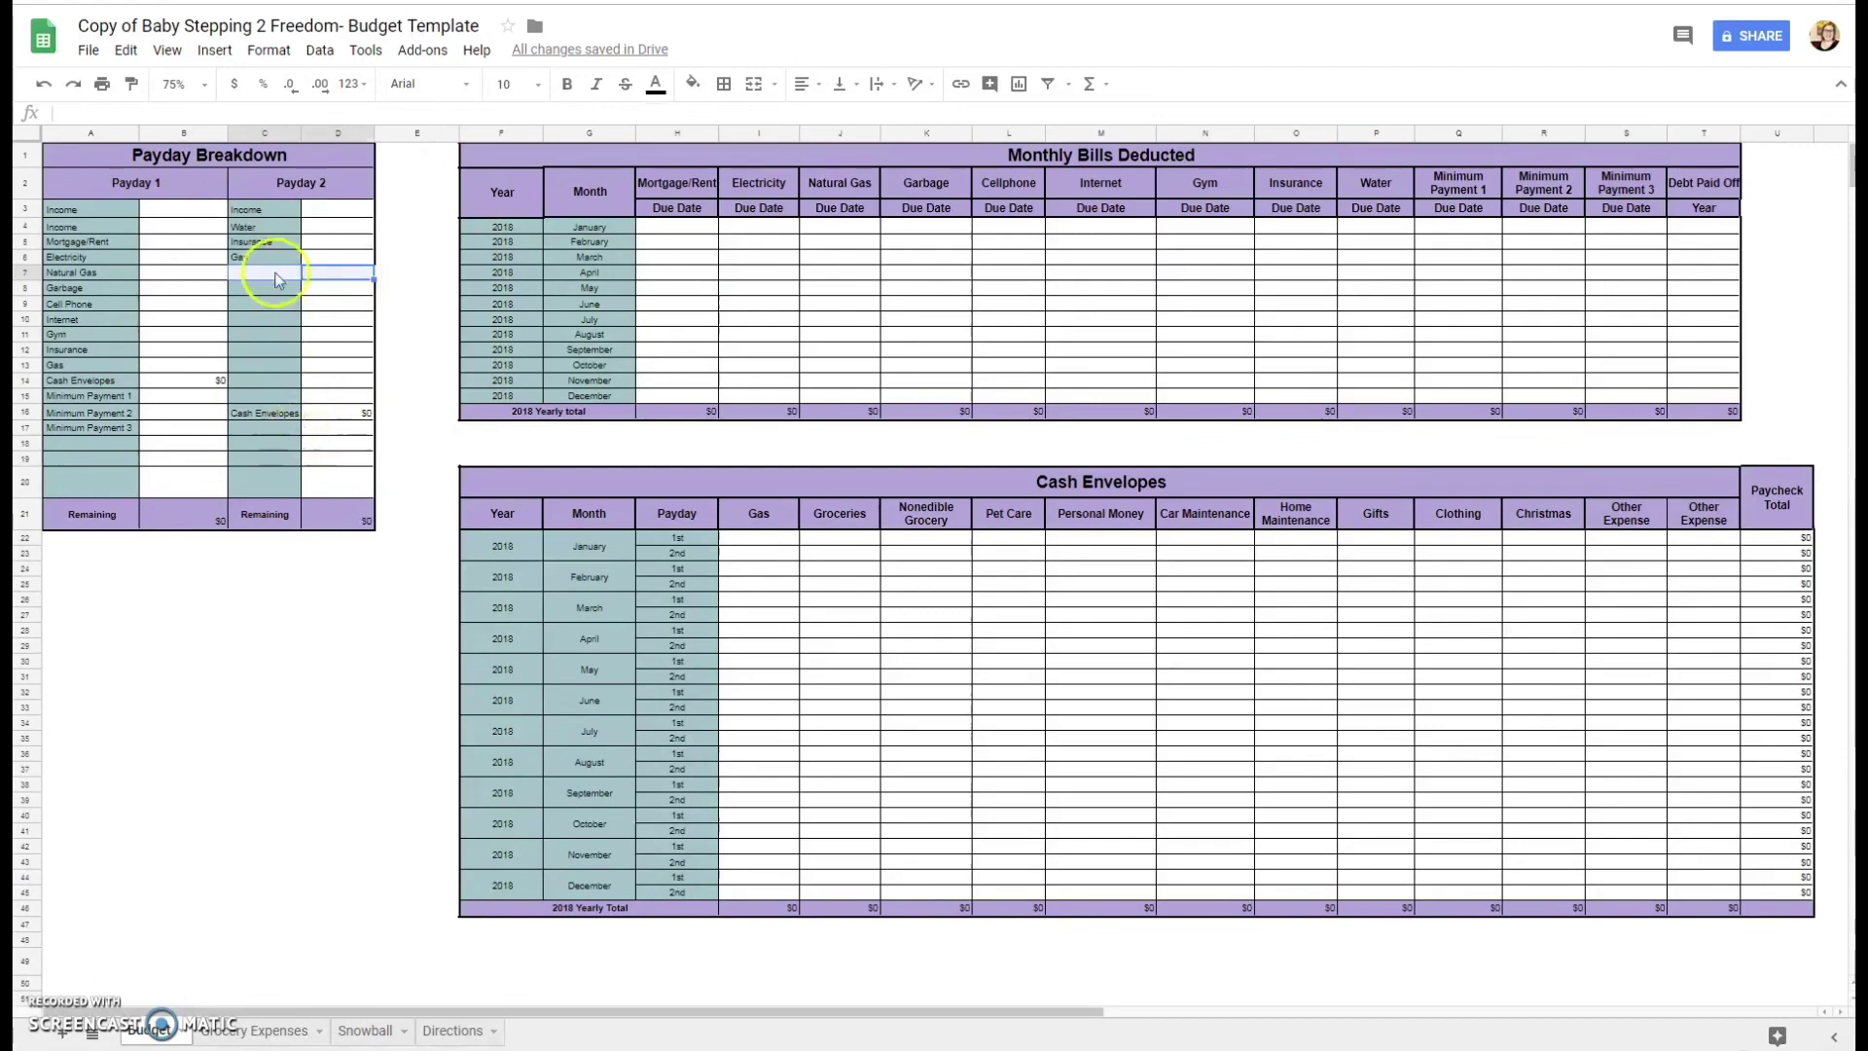
pyautogui.click(288, 274)
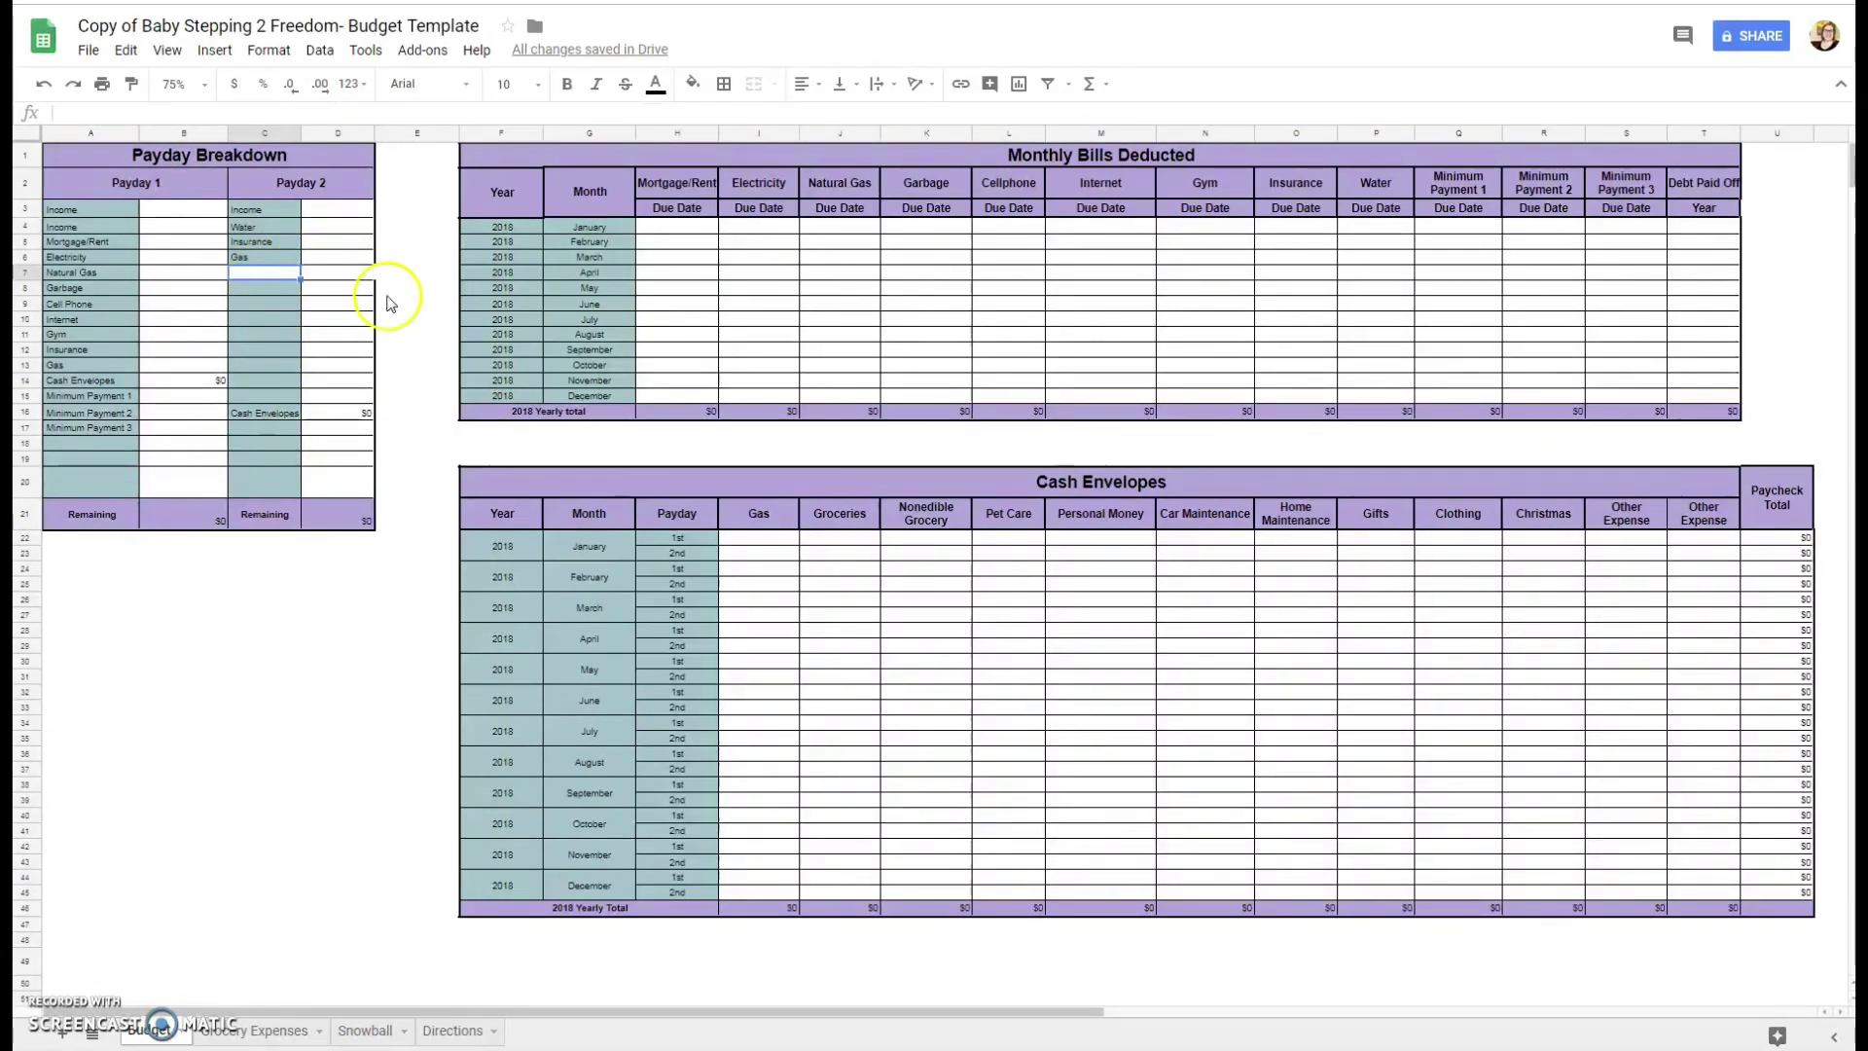
pyautogui.click(358, 416)
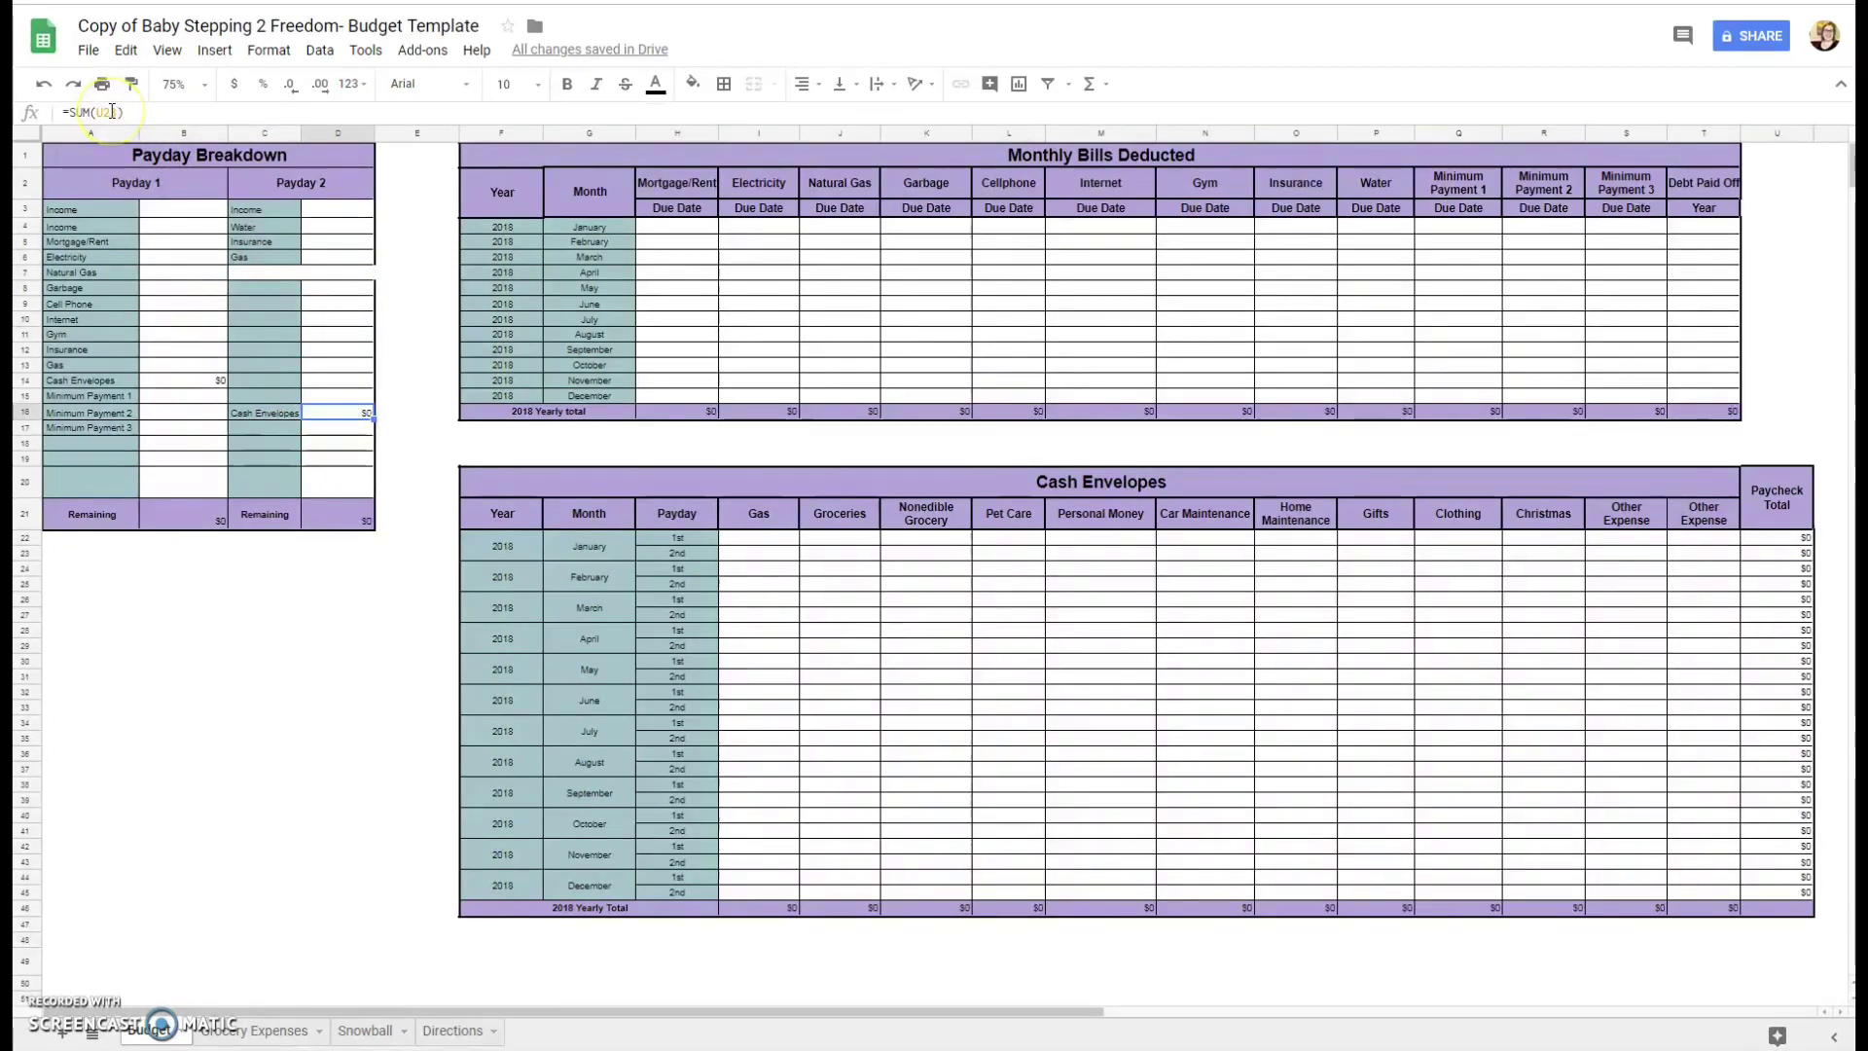
pyautogui.click(361, 515)
pyautogui.click(199, 519)
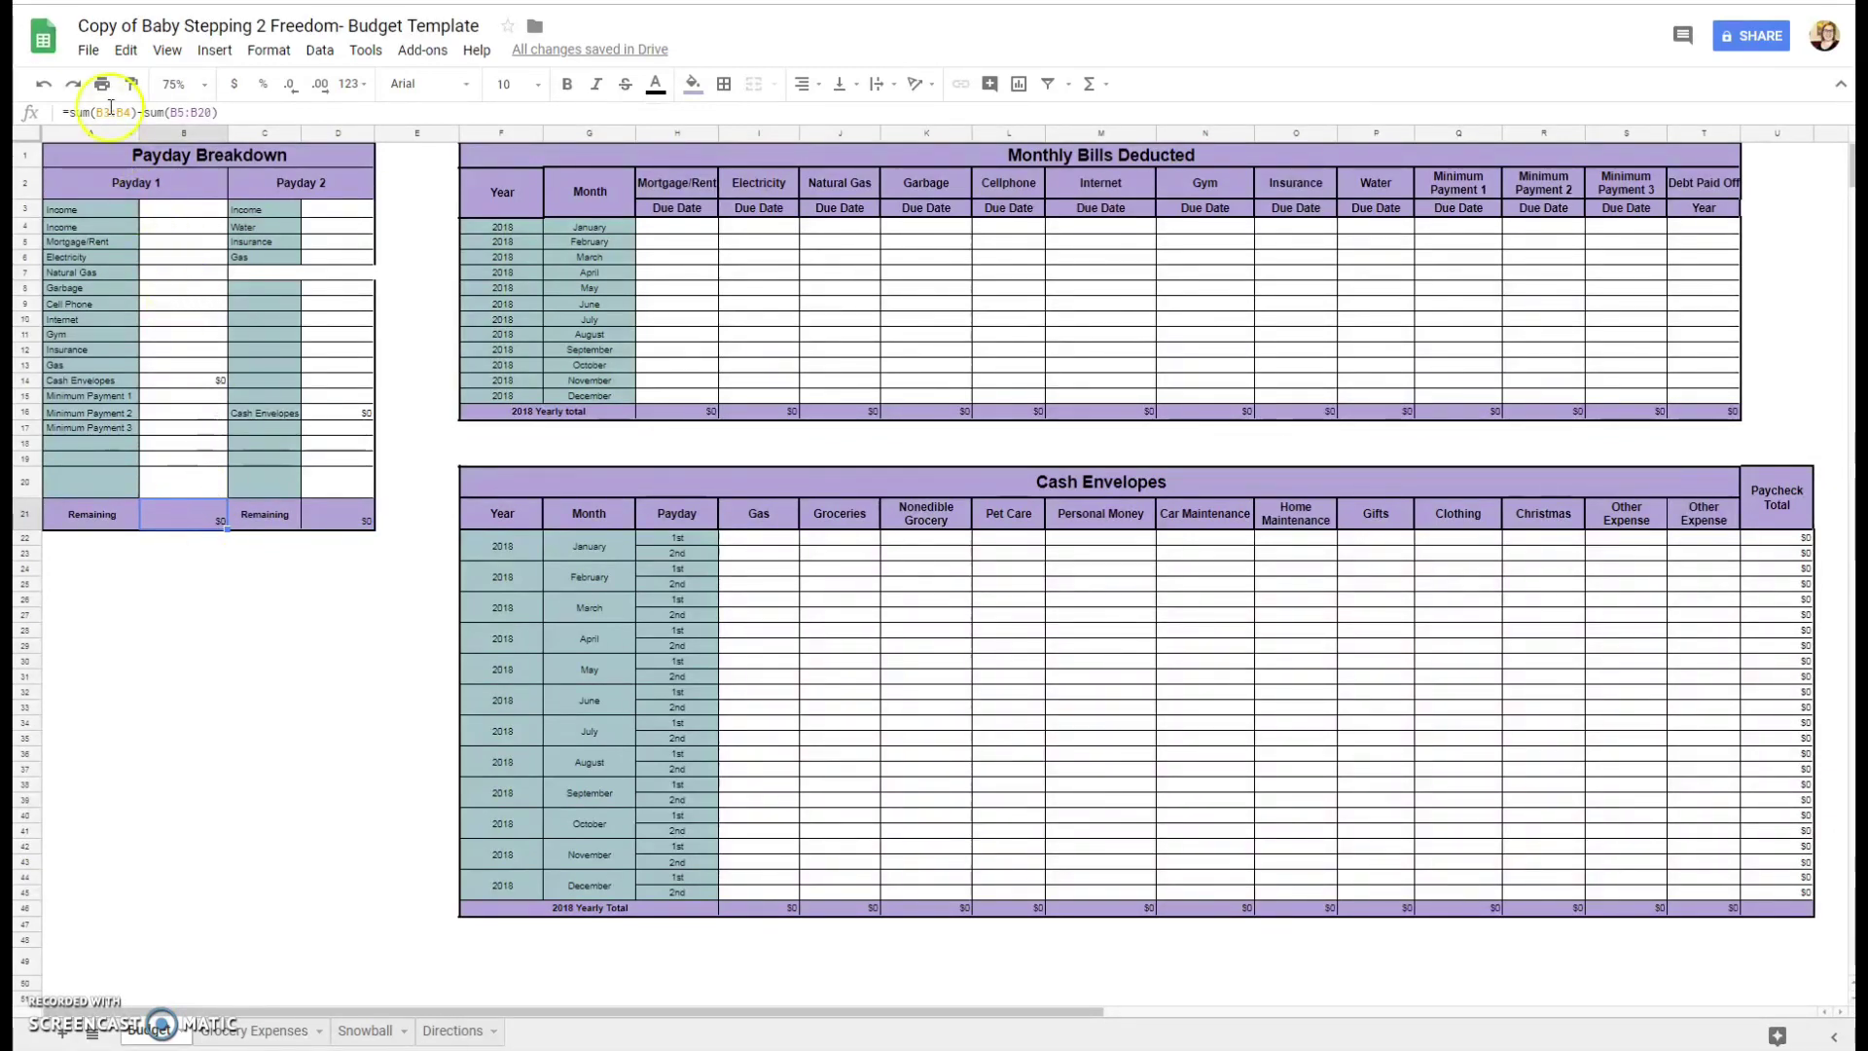
pyautogui.moveTo(219, 113); pyautogui.dragTo(68, 113)
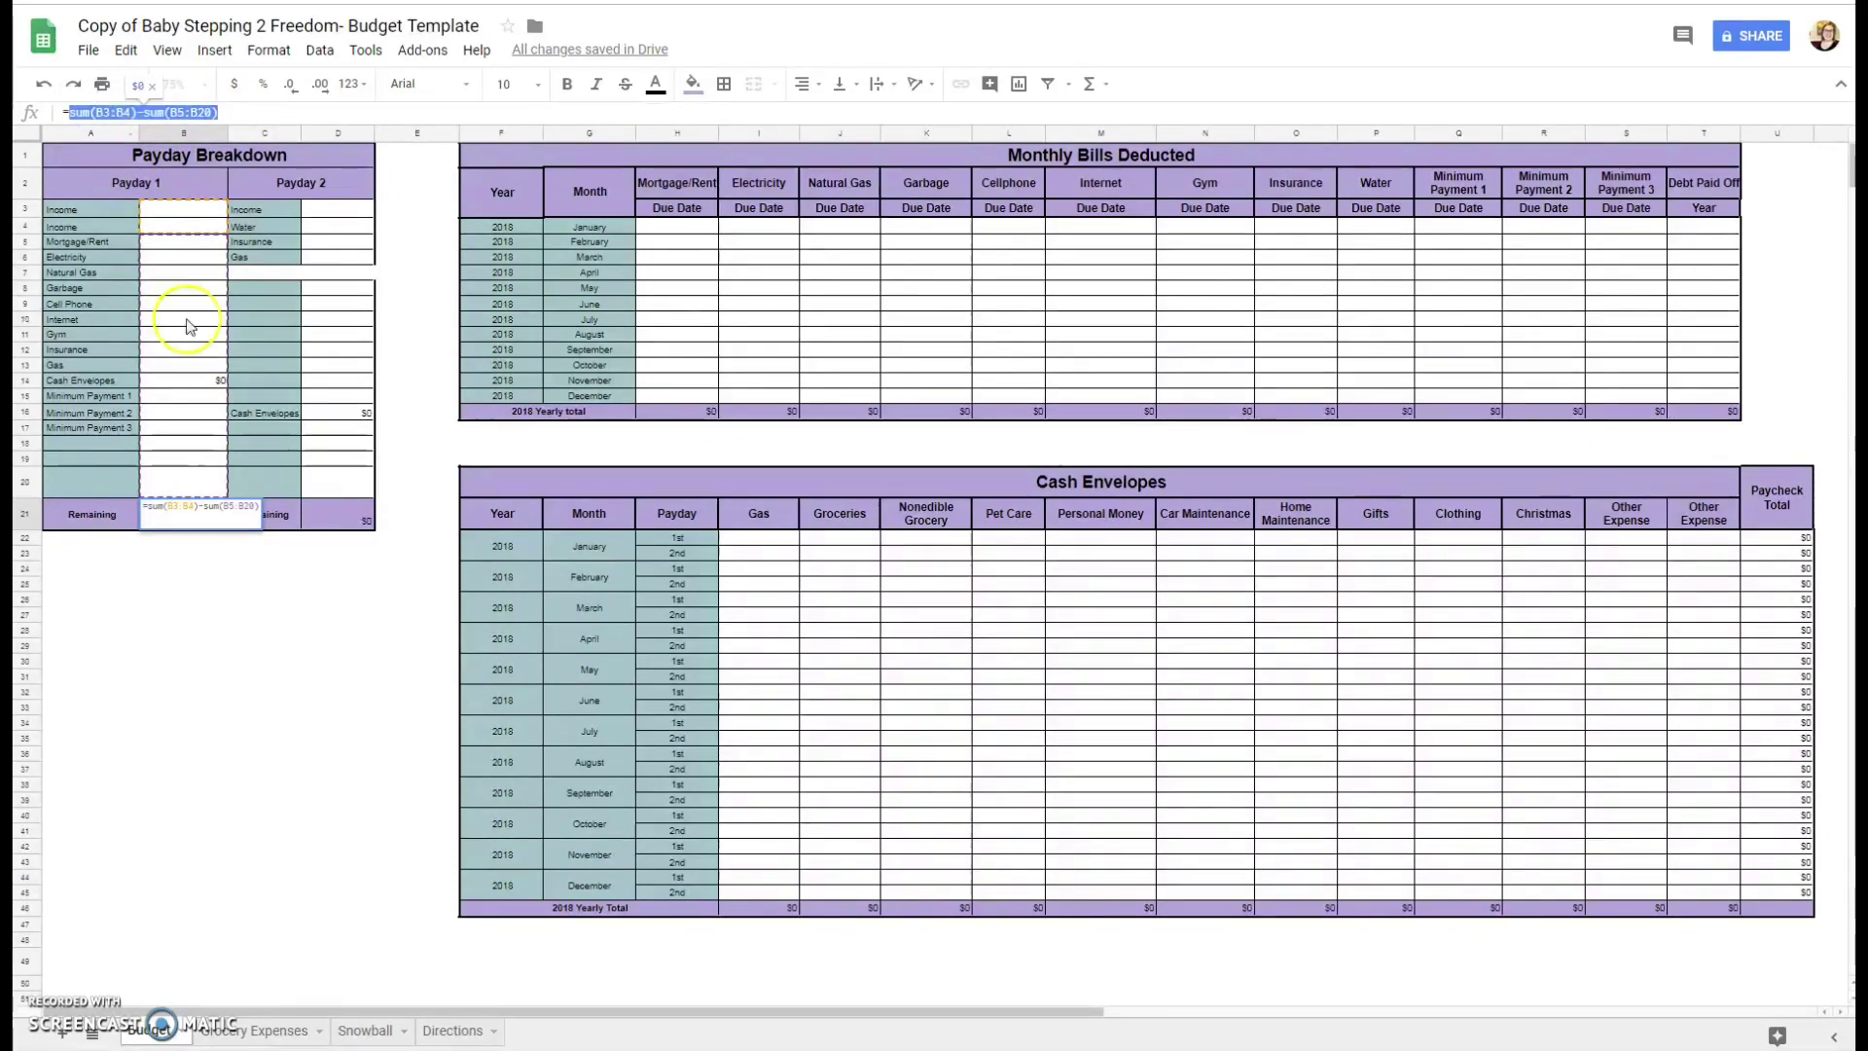
# - Extend the expense range in the Payday 2 Remaining formula so it reads =D3-sum(D4:D20)
pyautogui.click(345, 518)
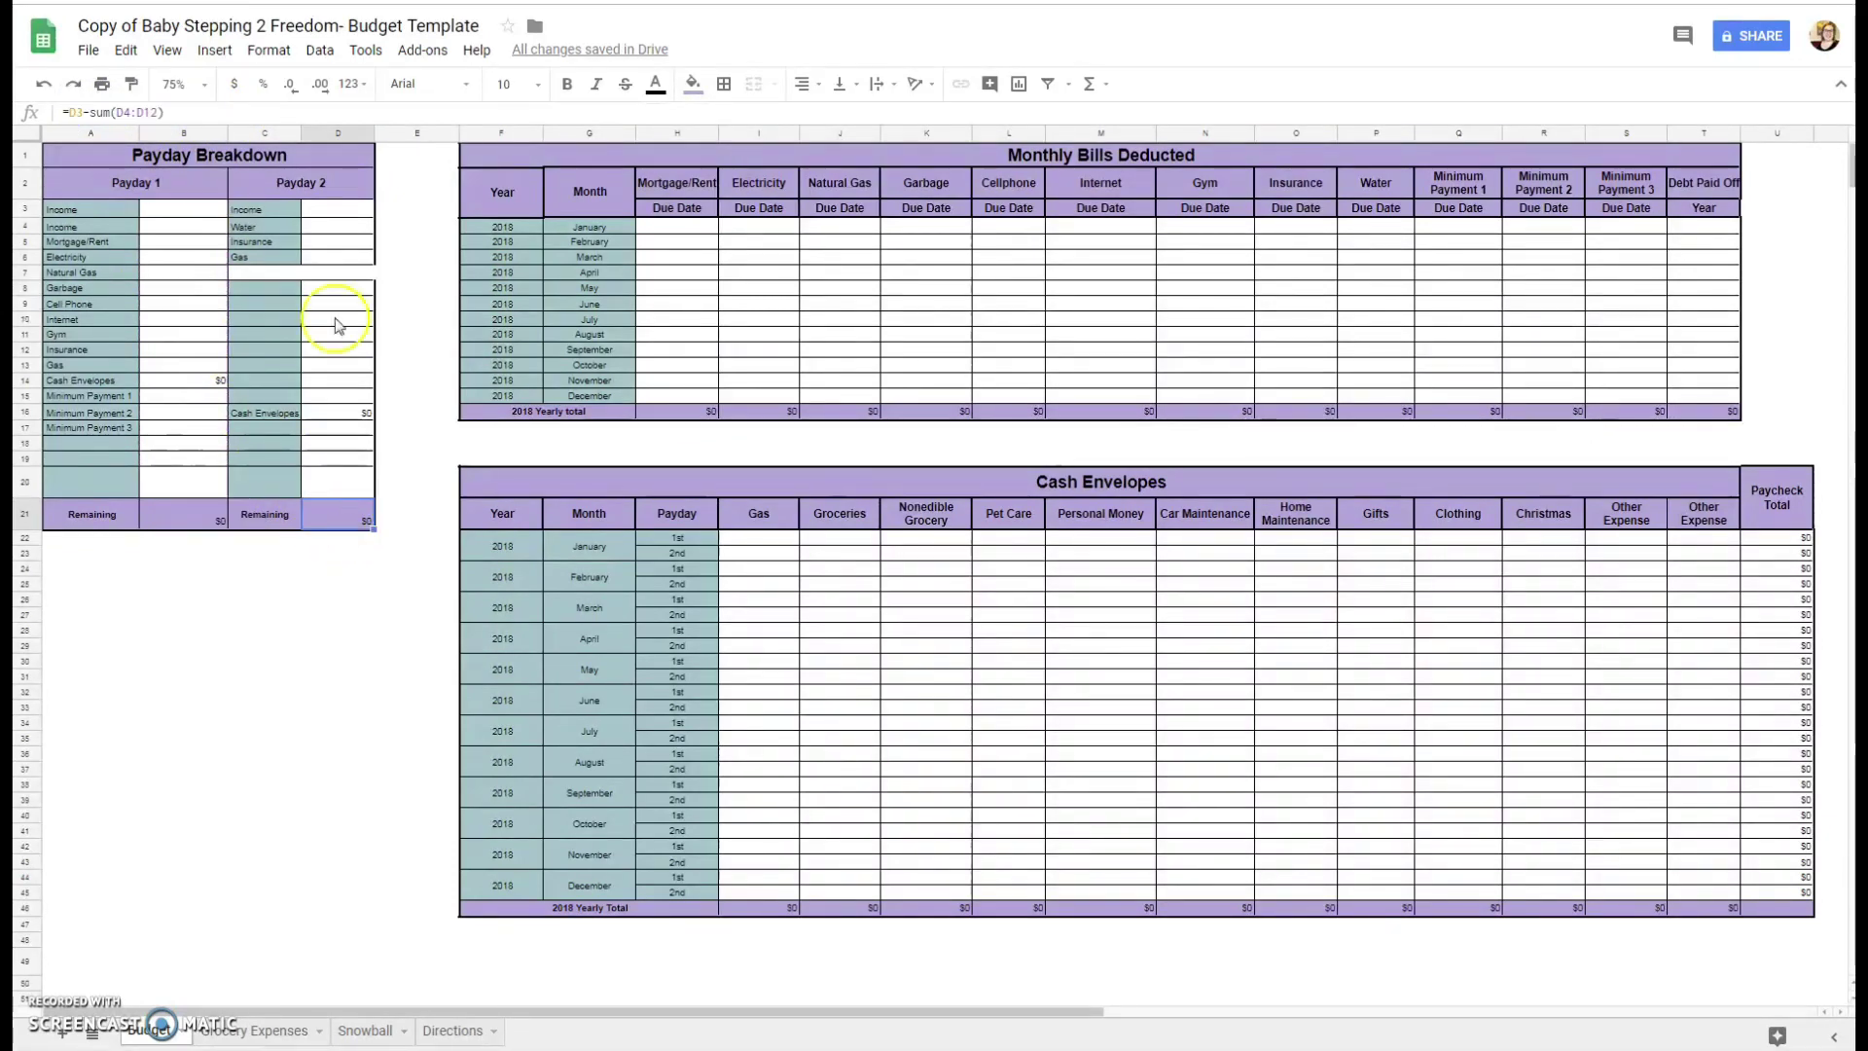
pyautogui.click(155, 113)
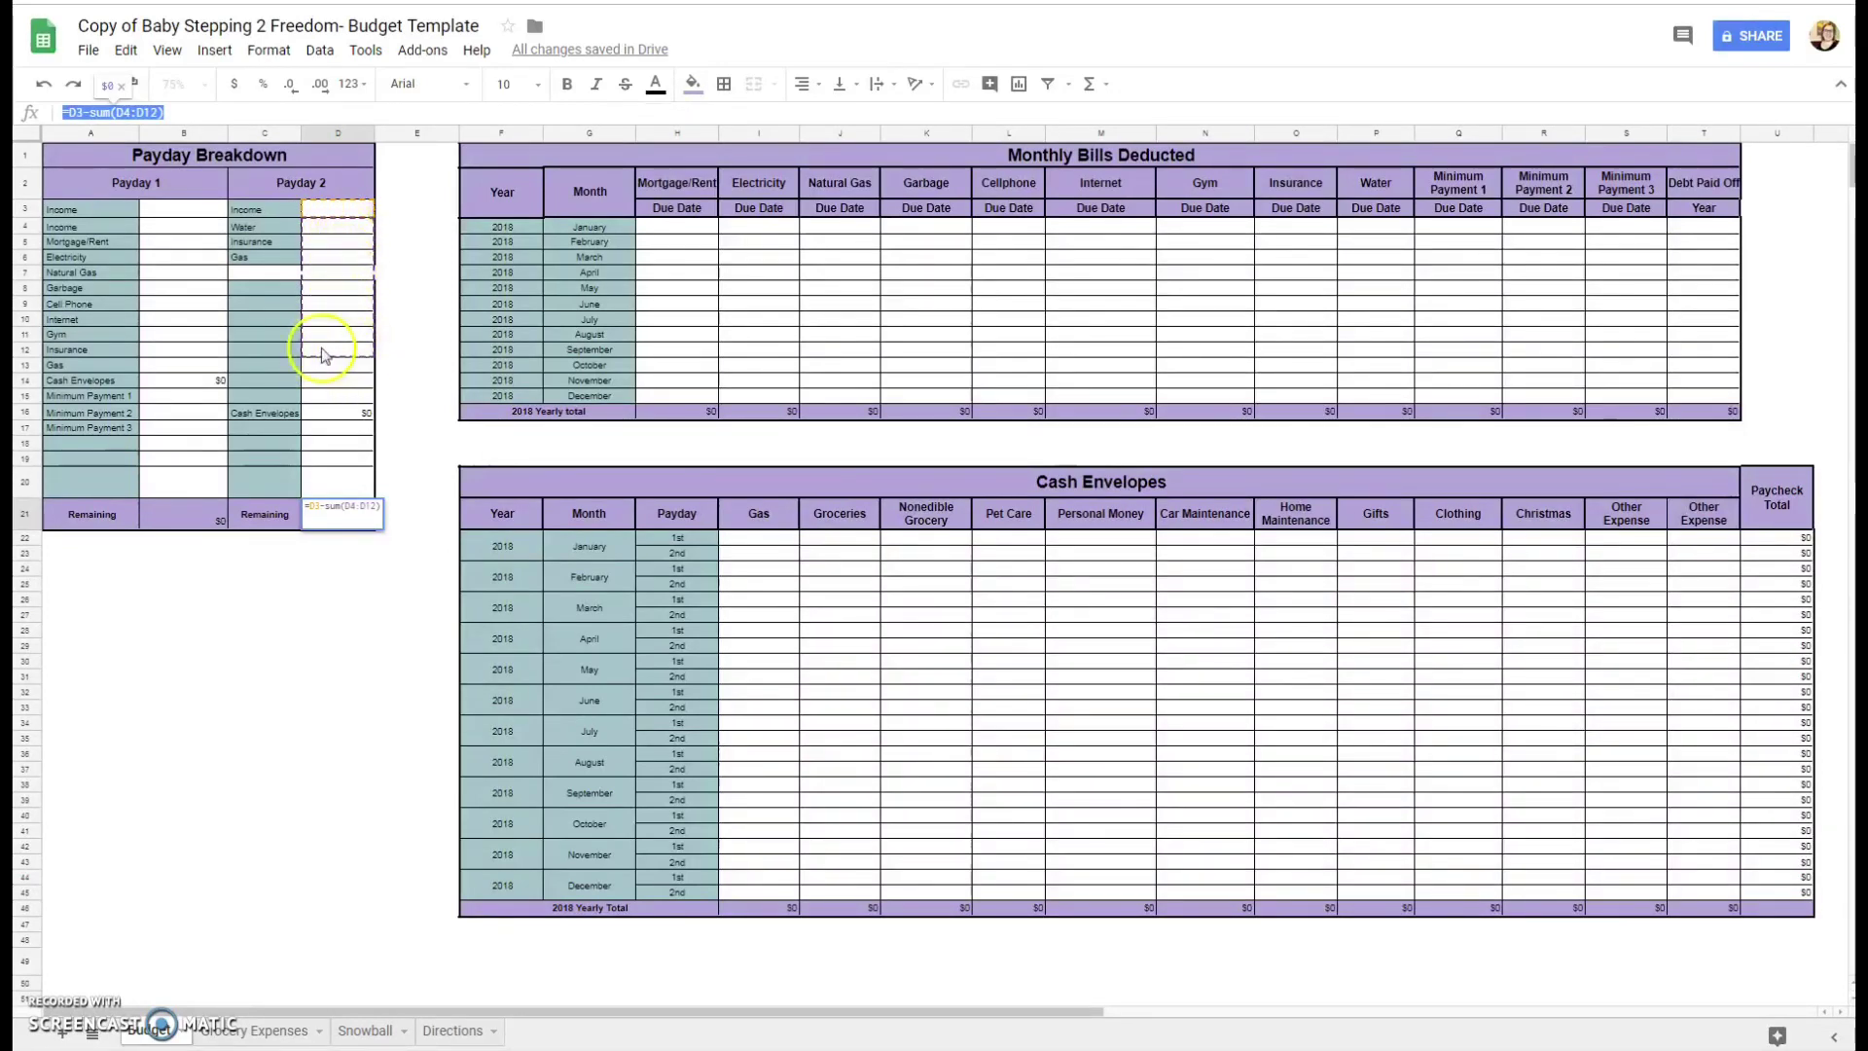
pyautogui.click(375, 508)
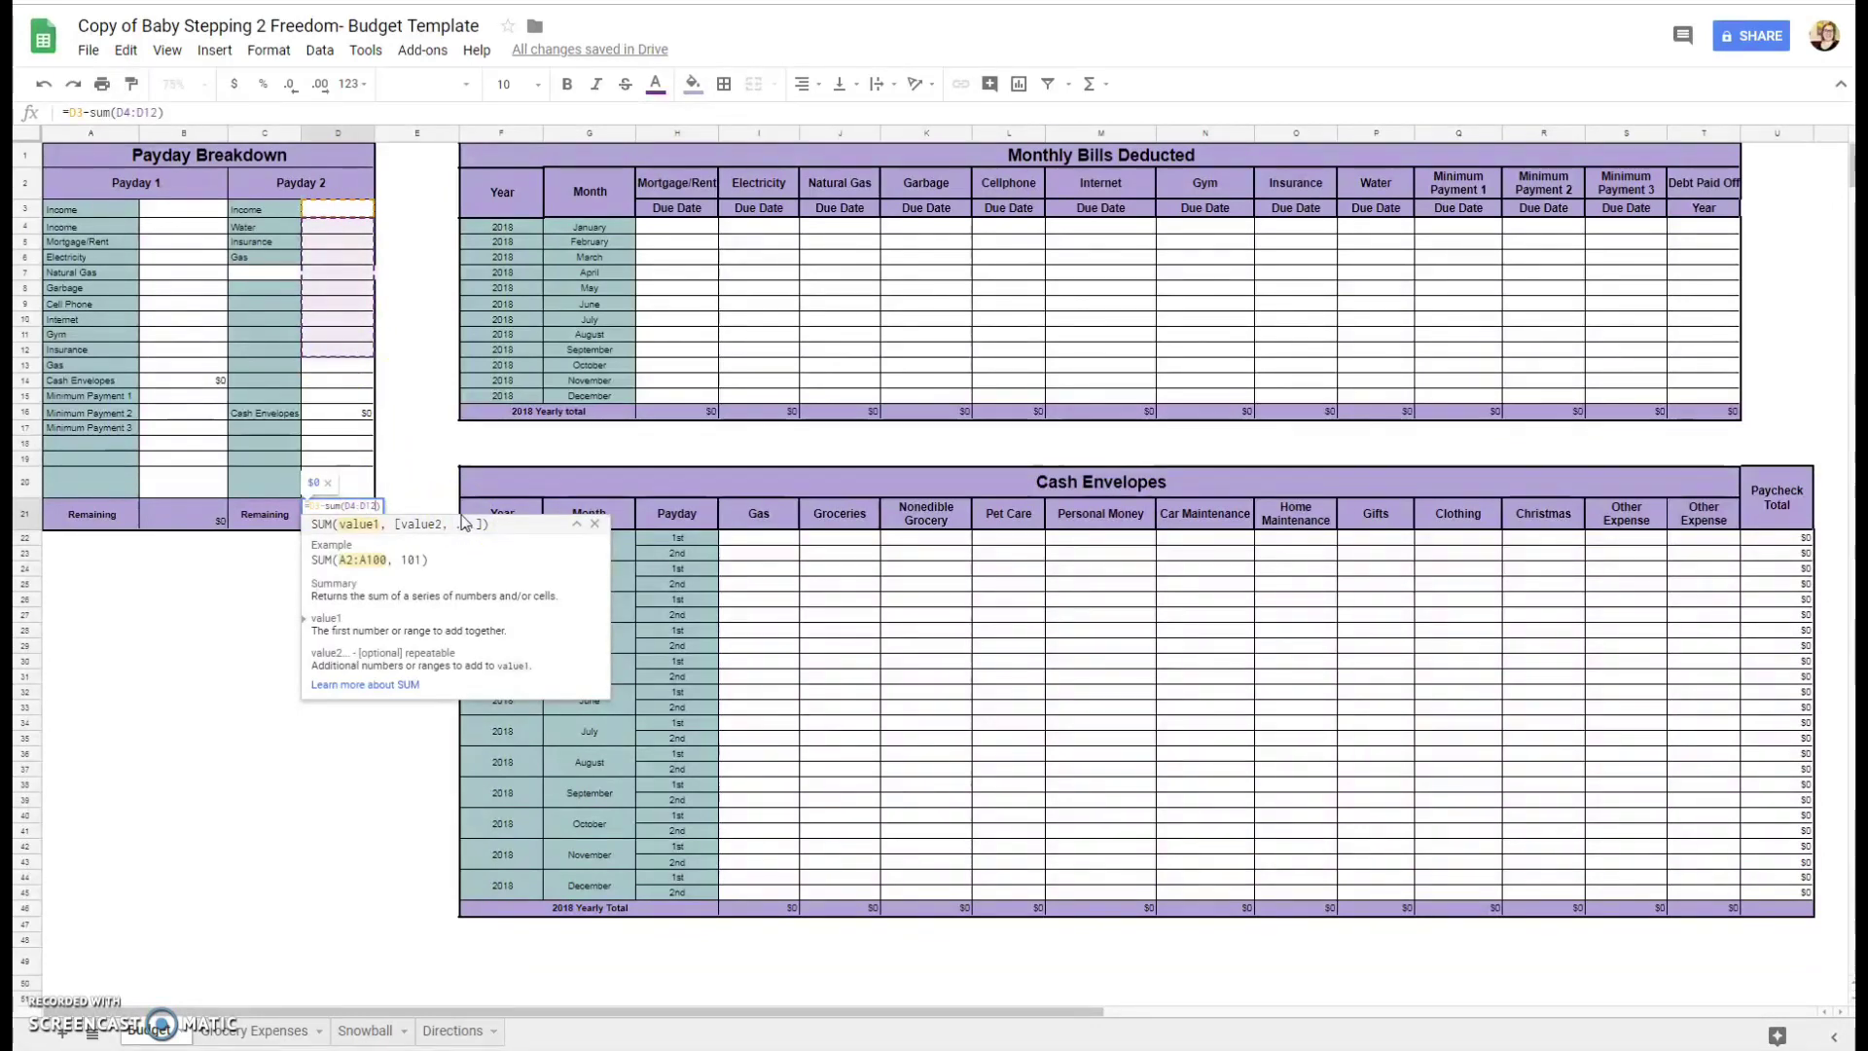
pyautogui.press('BackSpace')
pyautogui.press('BackSpace')
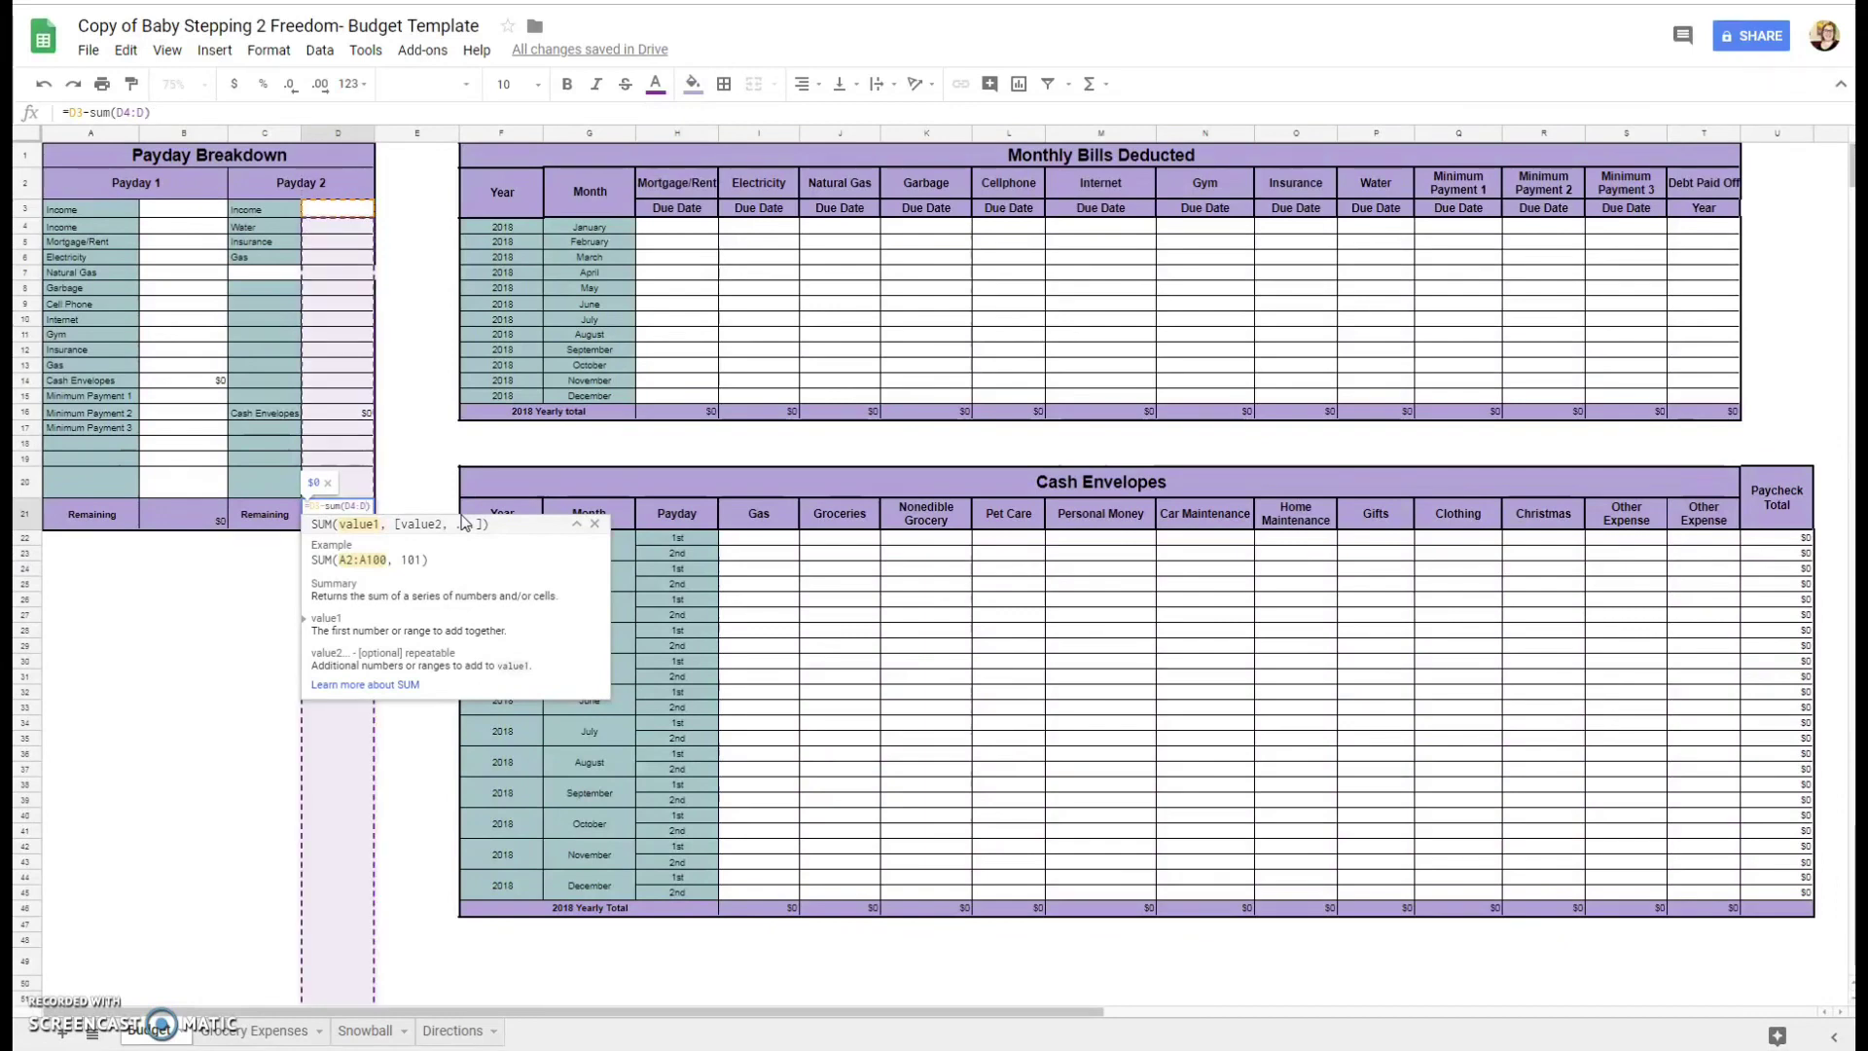
pyautogui.write('16')
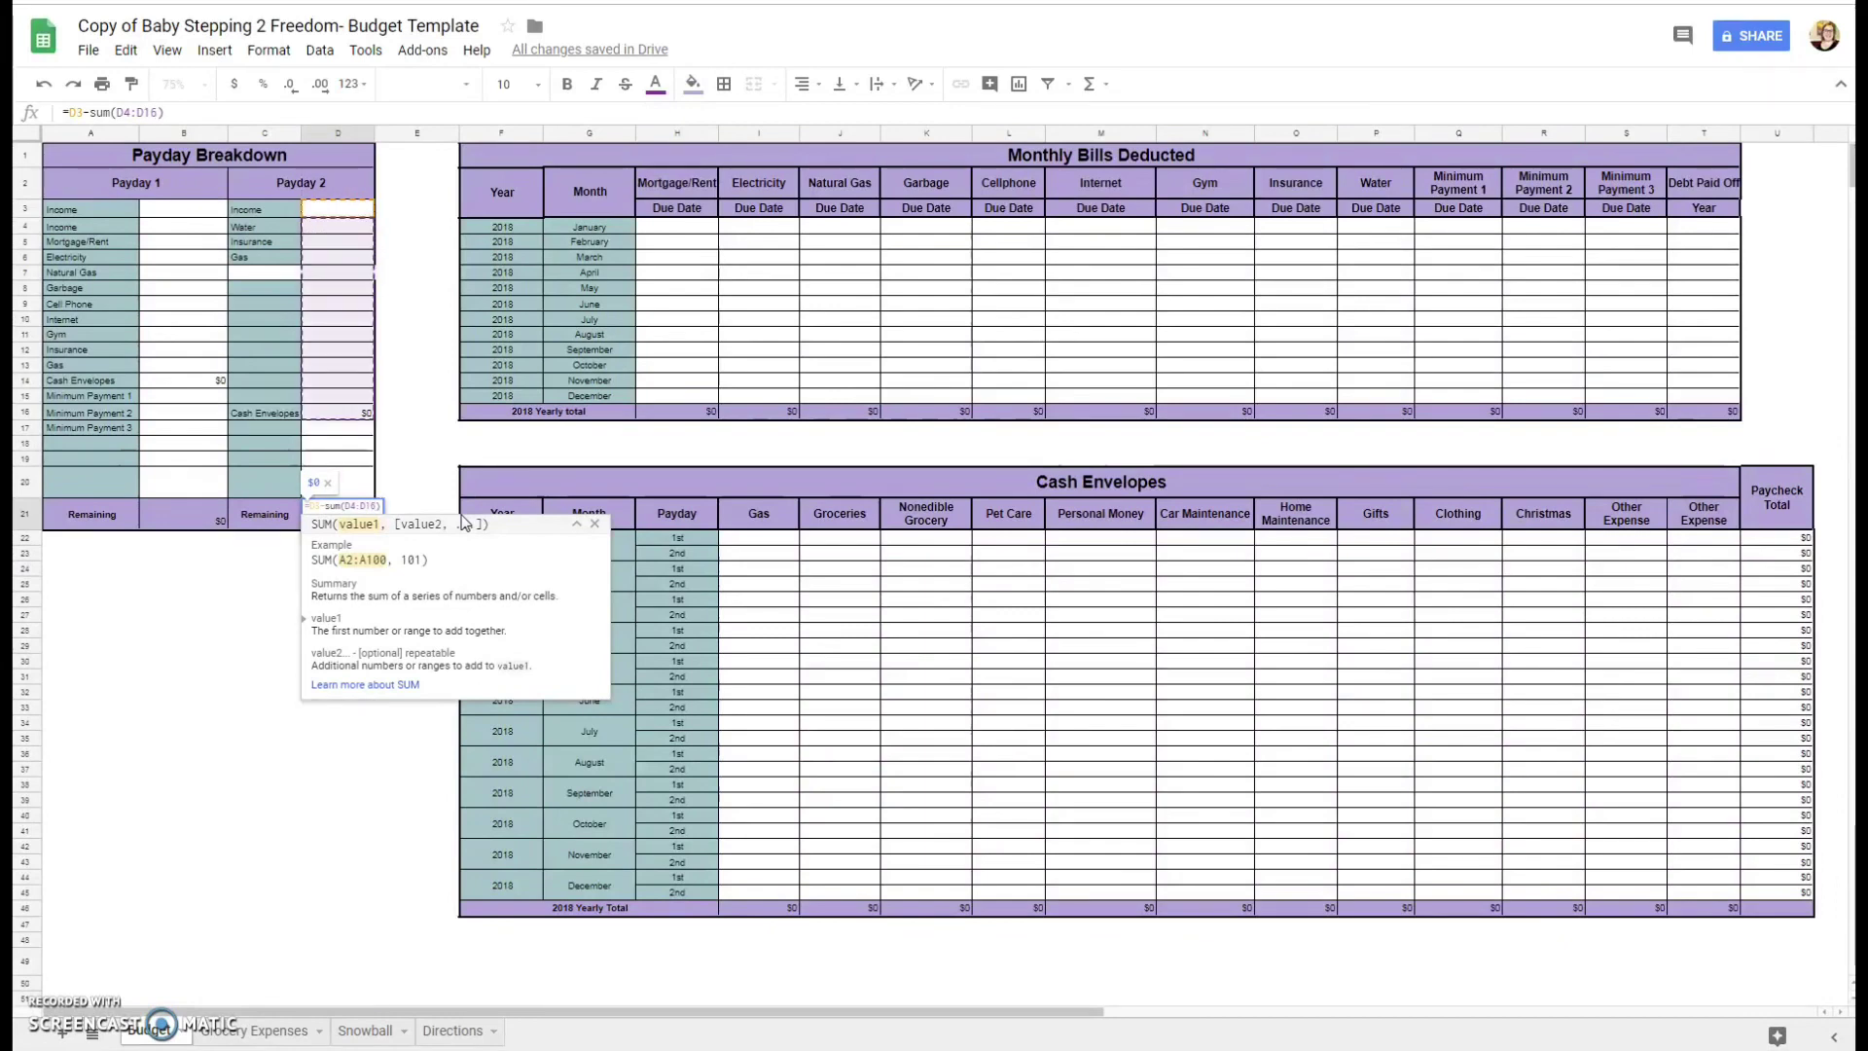
pyautogui.press('BackSpace')
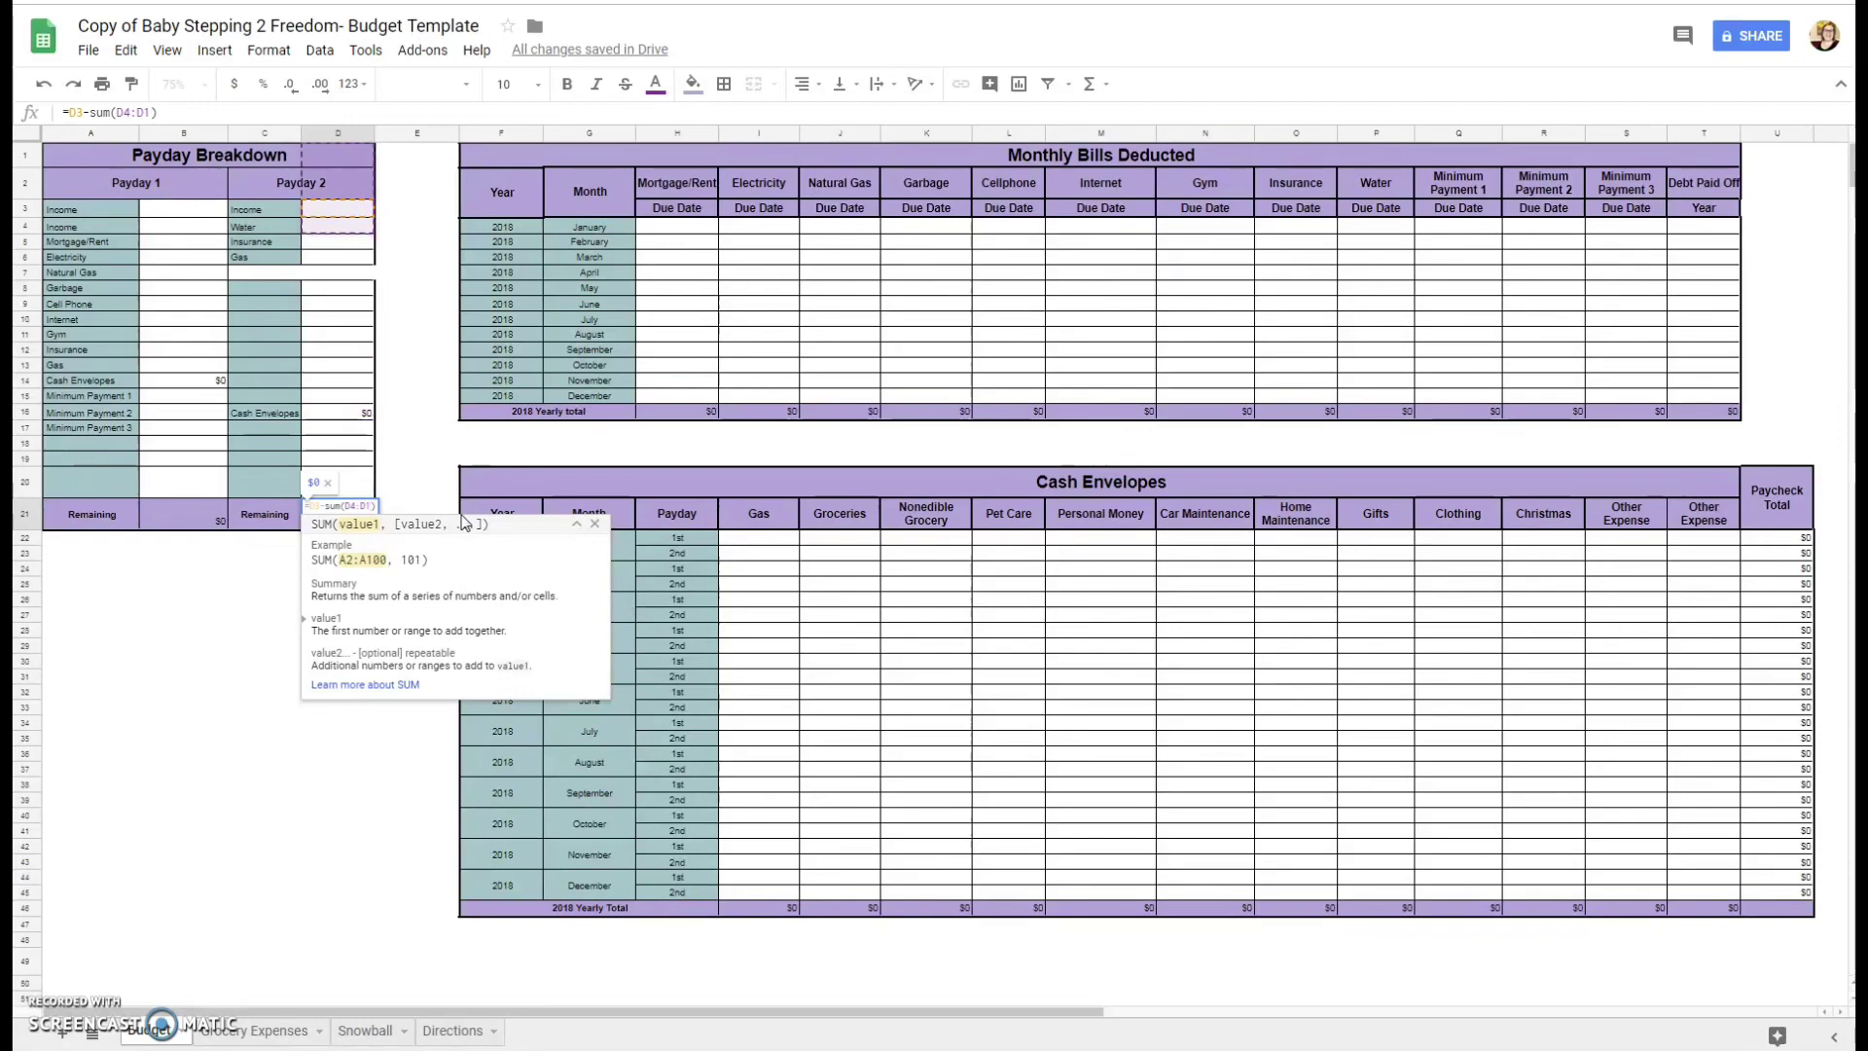
pyautogui.press('BackSpace')
pyautogui.write('20')
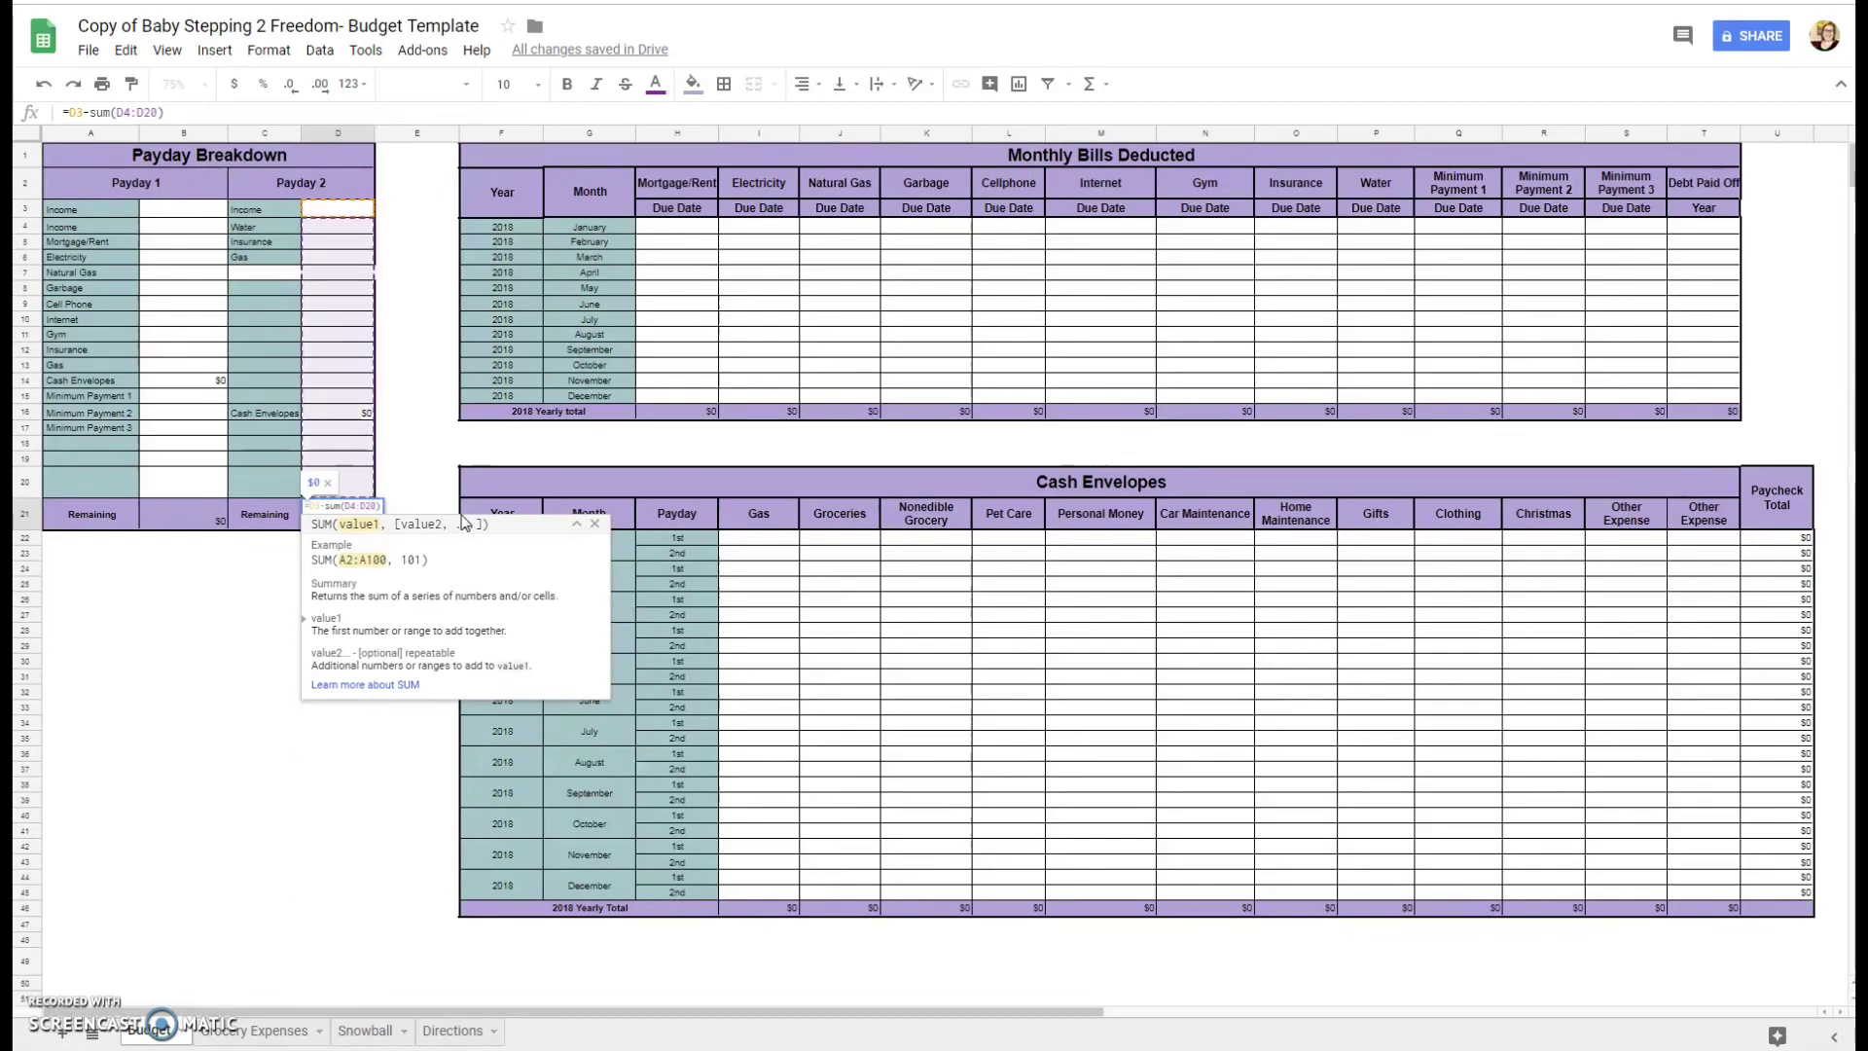
pyautogui.press('Return')
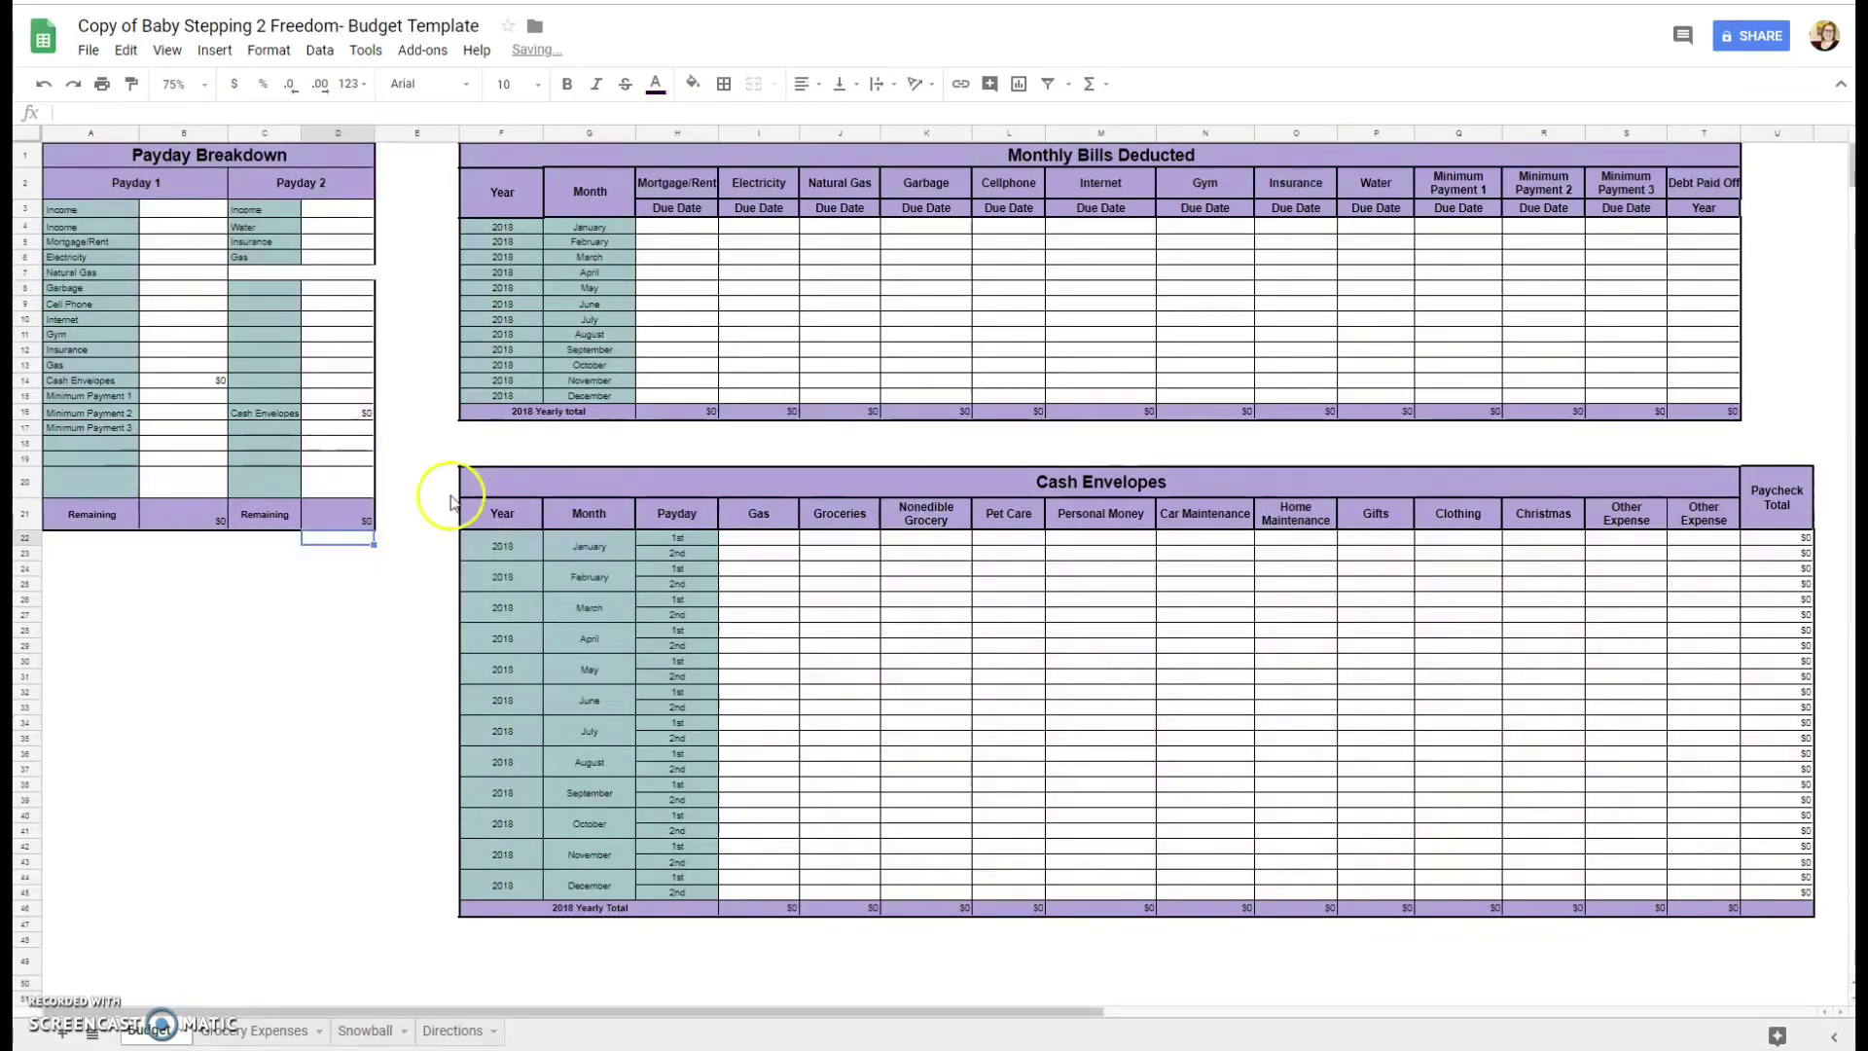
# - Review the Payday 2 Remaining formula against its income cell D3 and the expense cells D4:D20
pyautogui.click(357, 522)
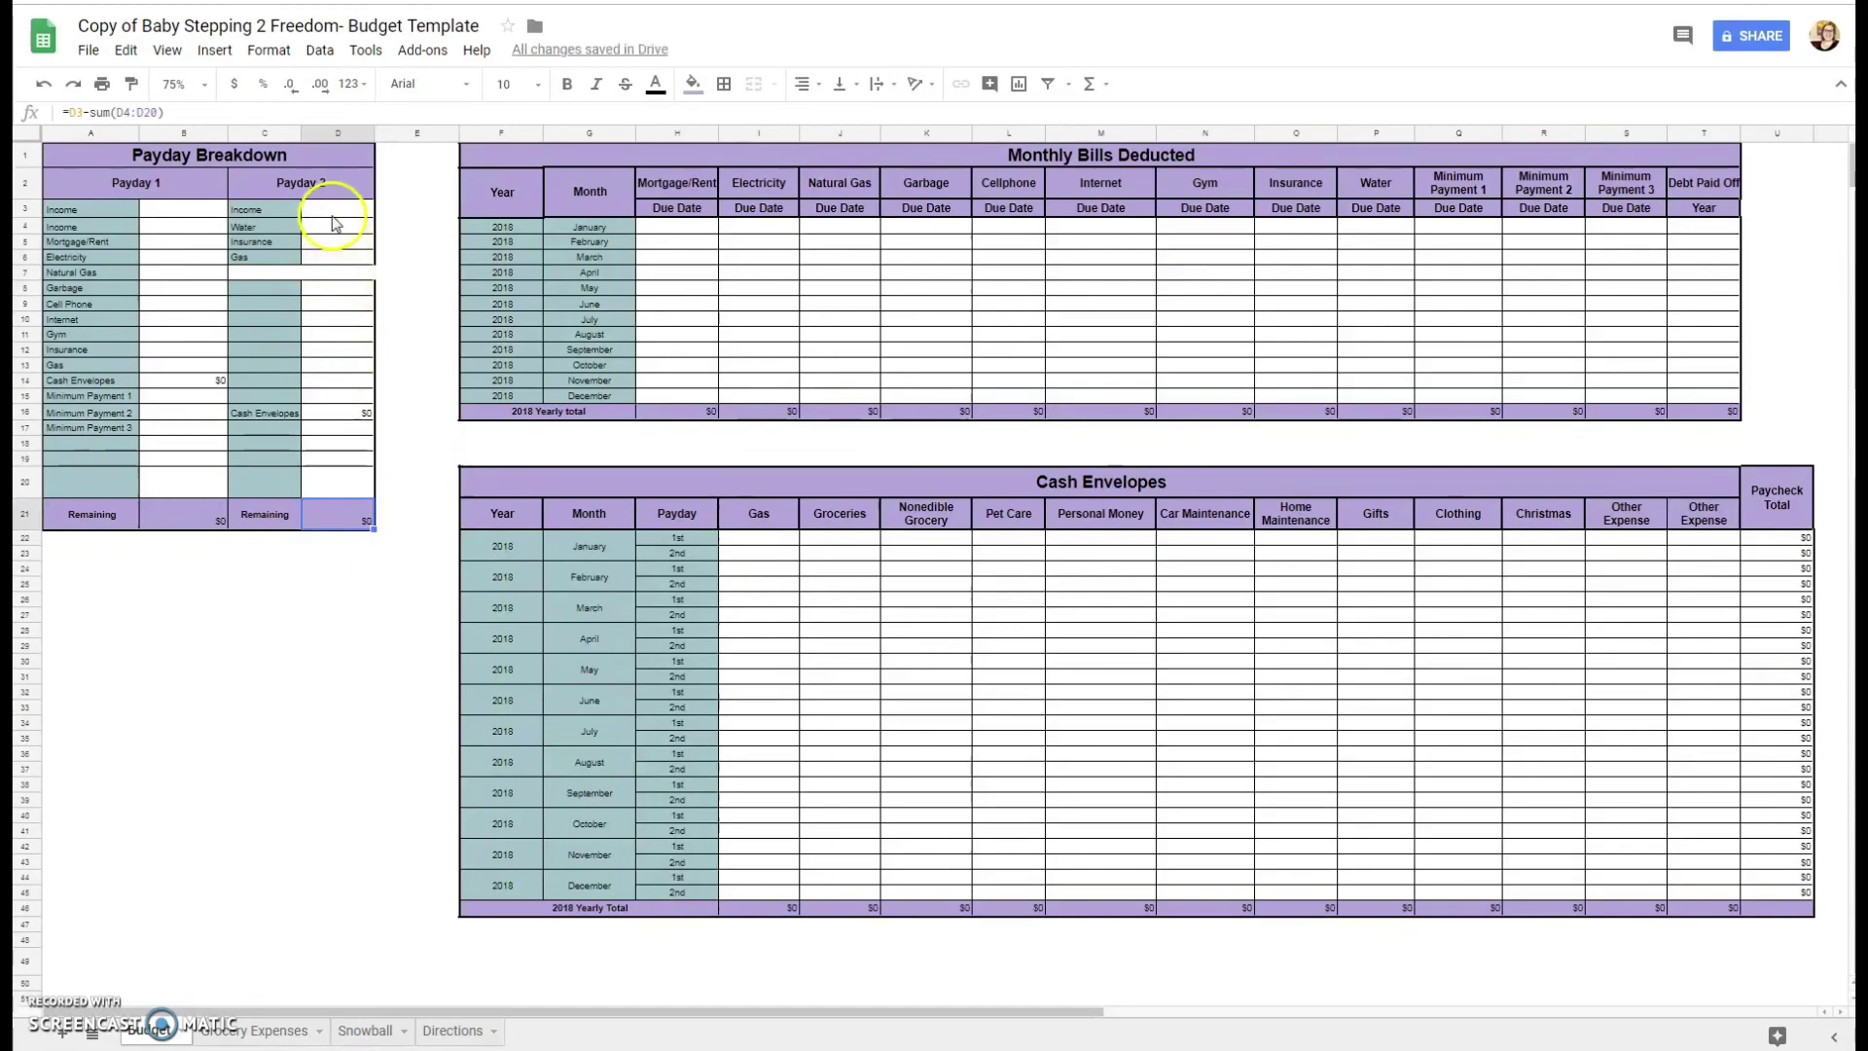
pyautogui.click(337, 212)
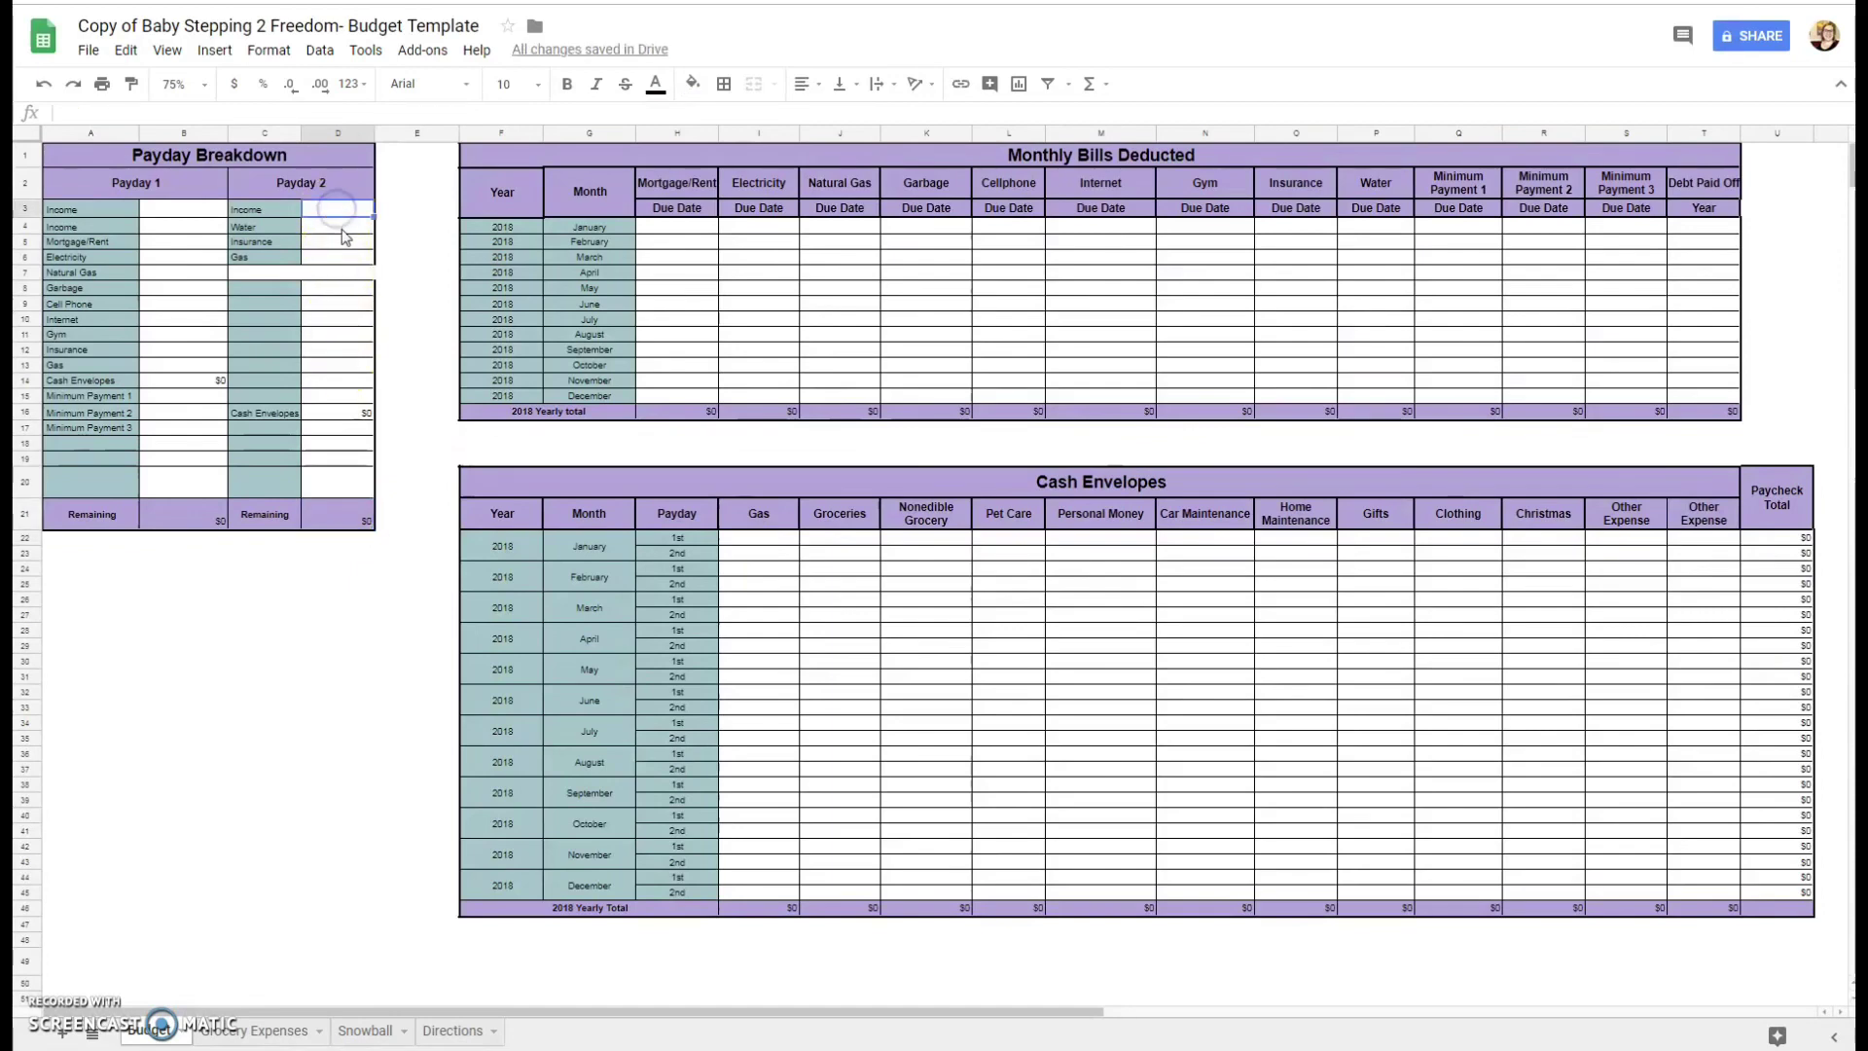
pyautogui.moveTo(342, 236); pyautogui.dragTo(356, 486)
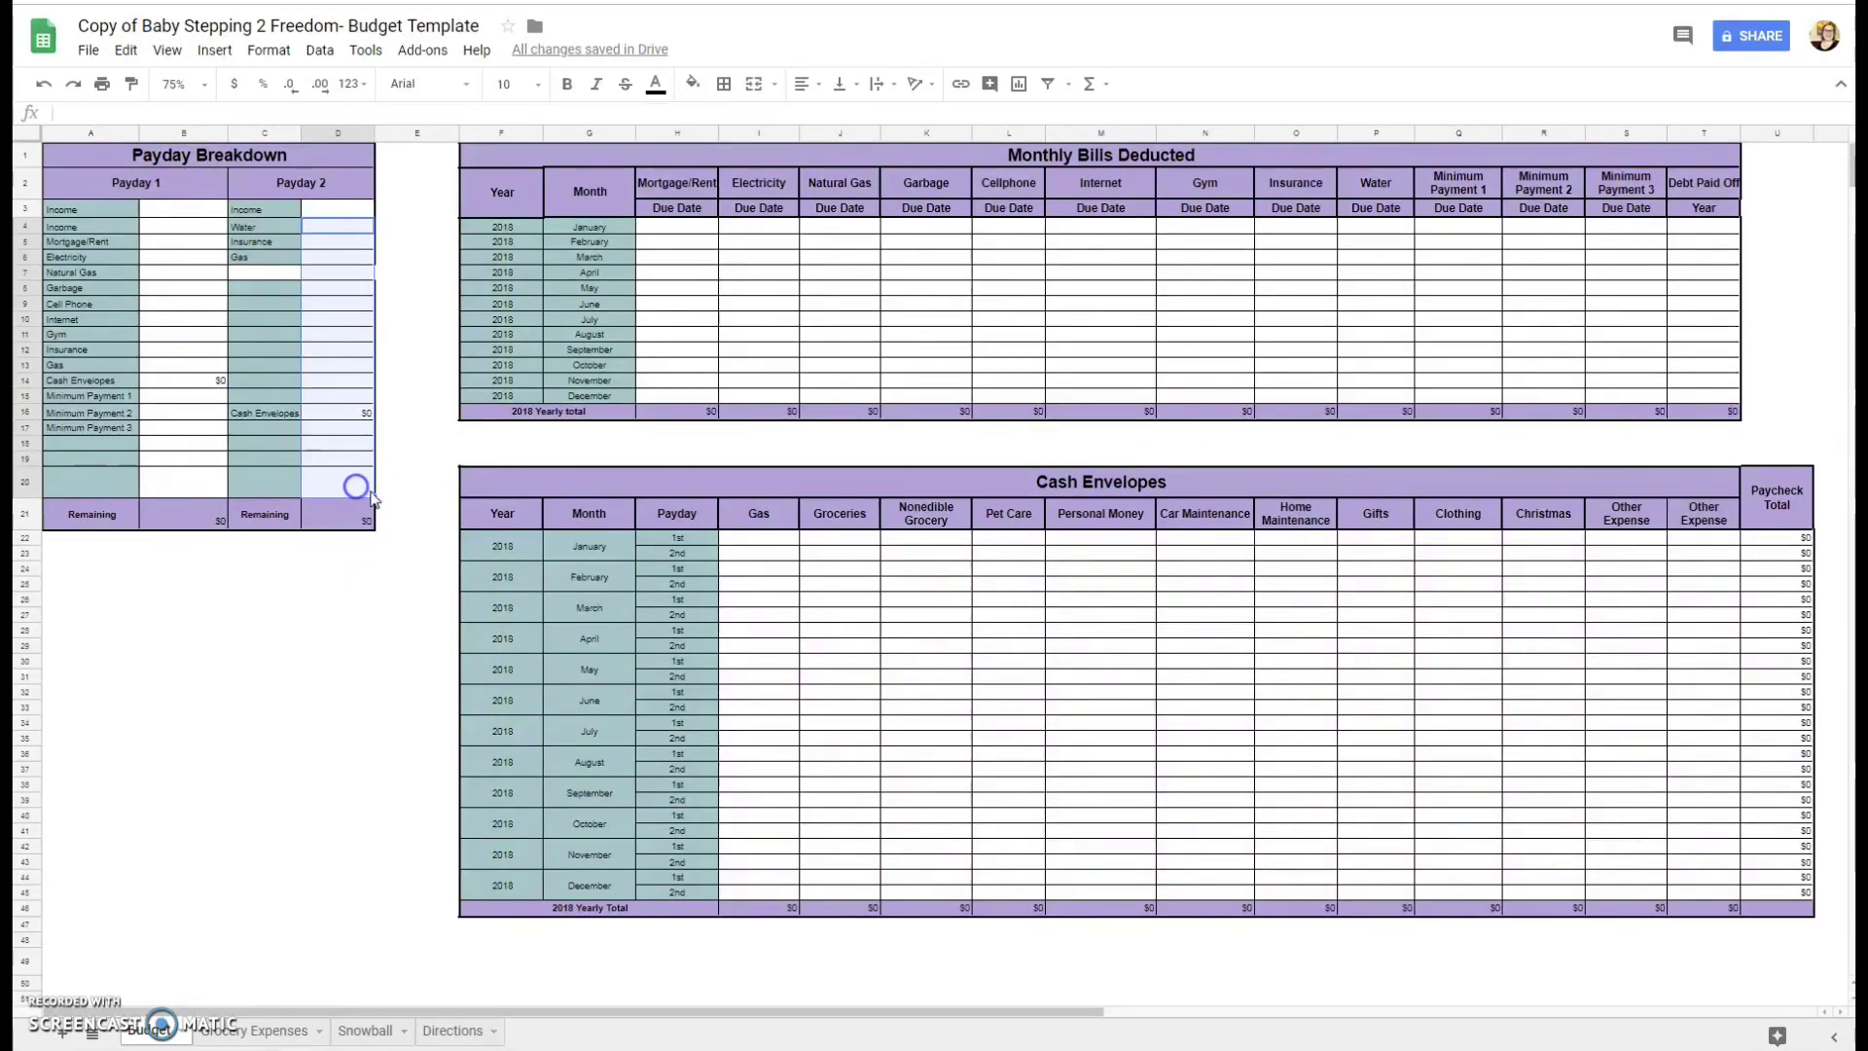
pyautogui.click(403, 494)
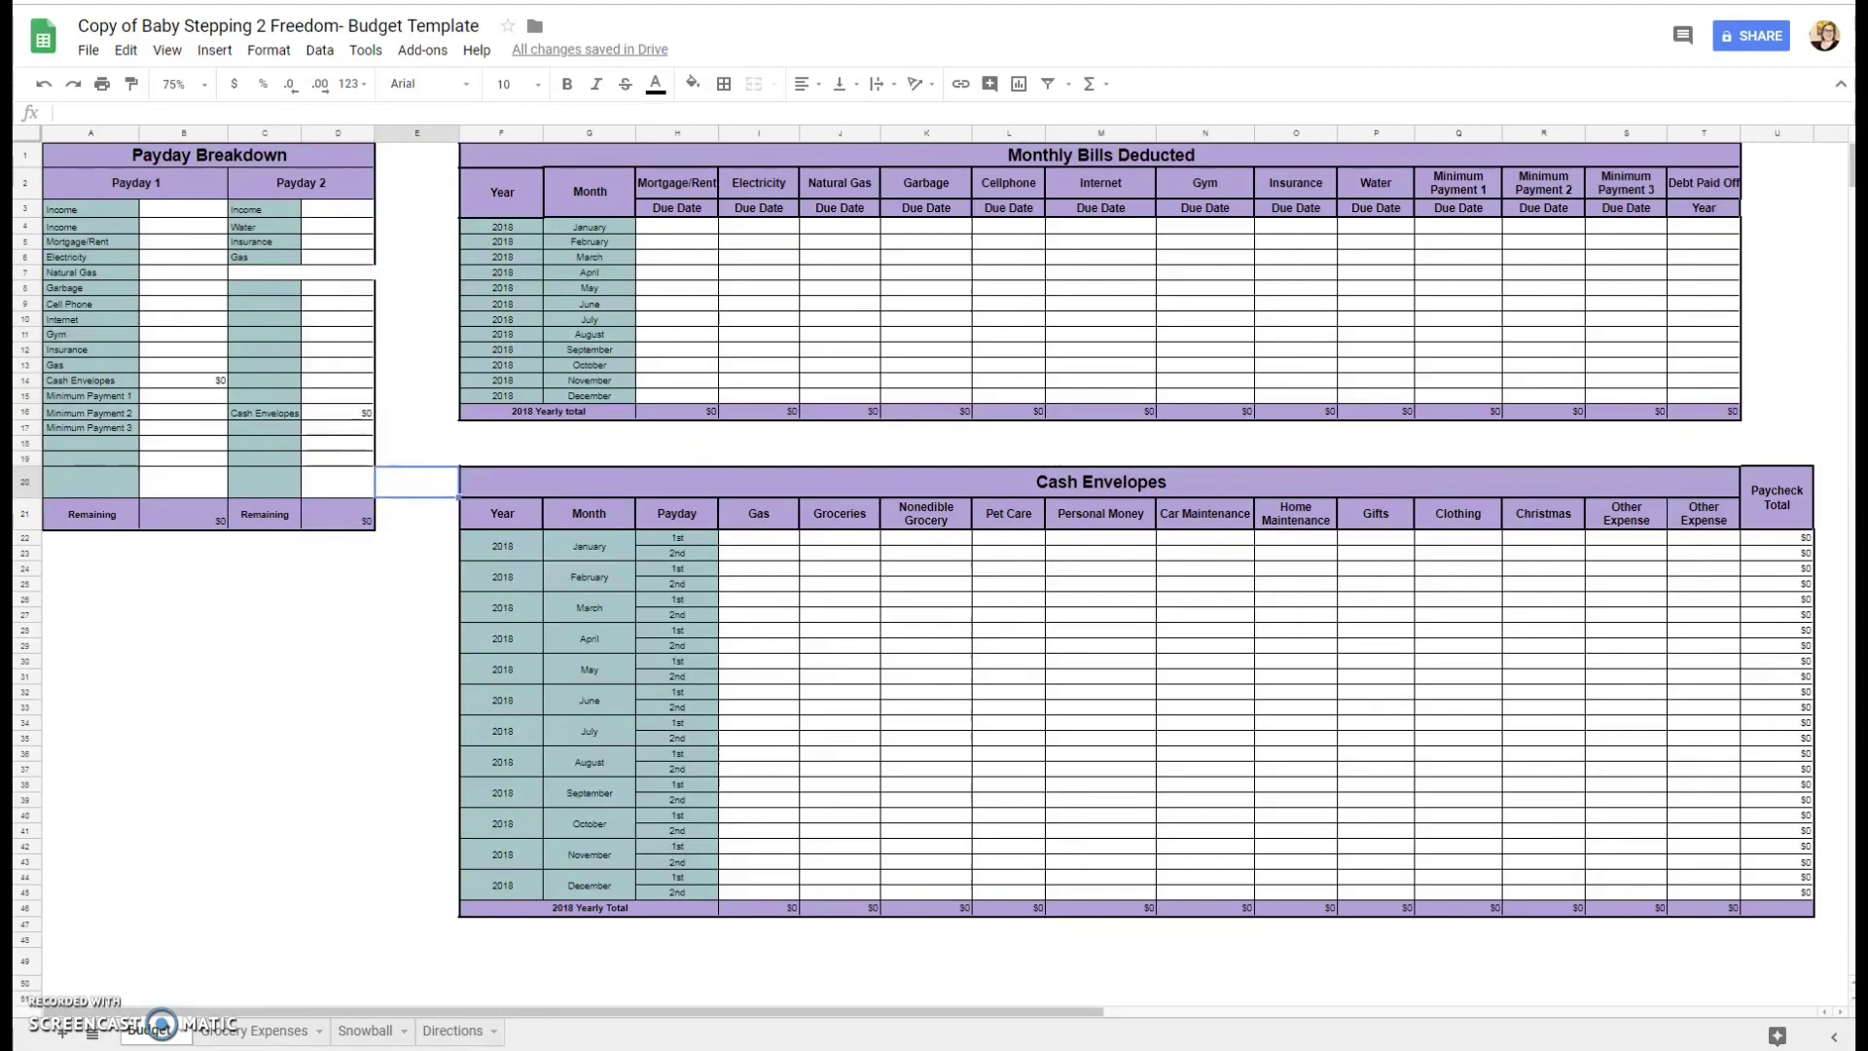
# - Trace the Payday 1 Cash Envelopes formula to January's first-payday row and Paycheck Total, and review the Payday 1 income and Remaining cells
pyautogui.click(364, 414)
pyautogui.click(201, 382)
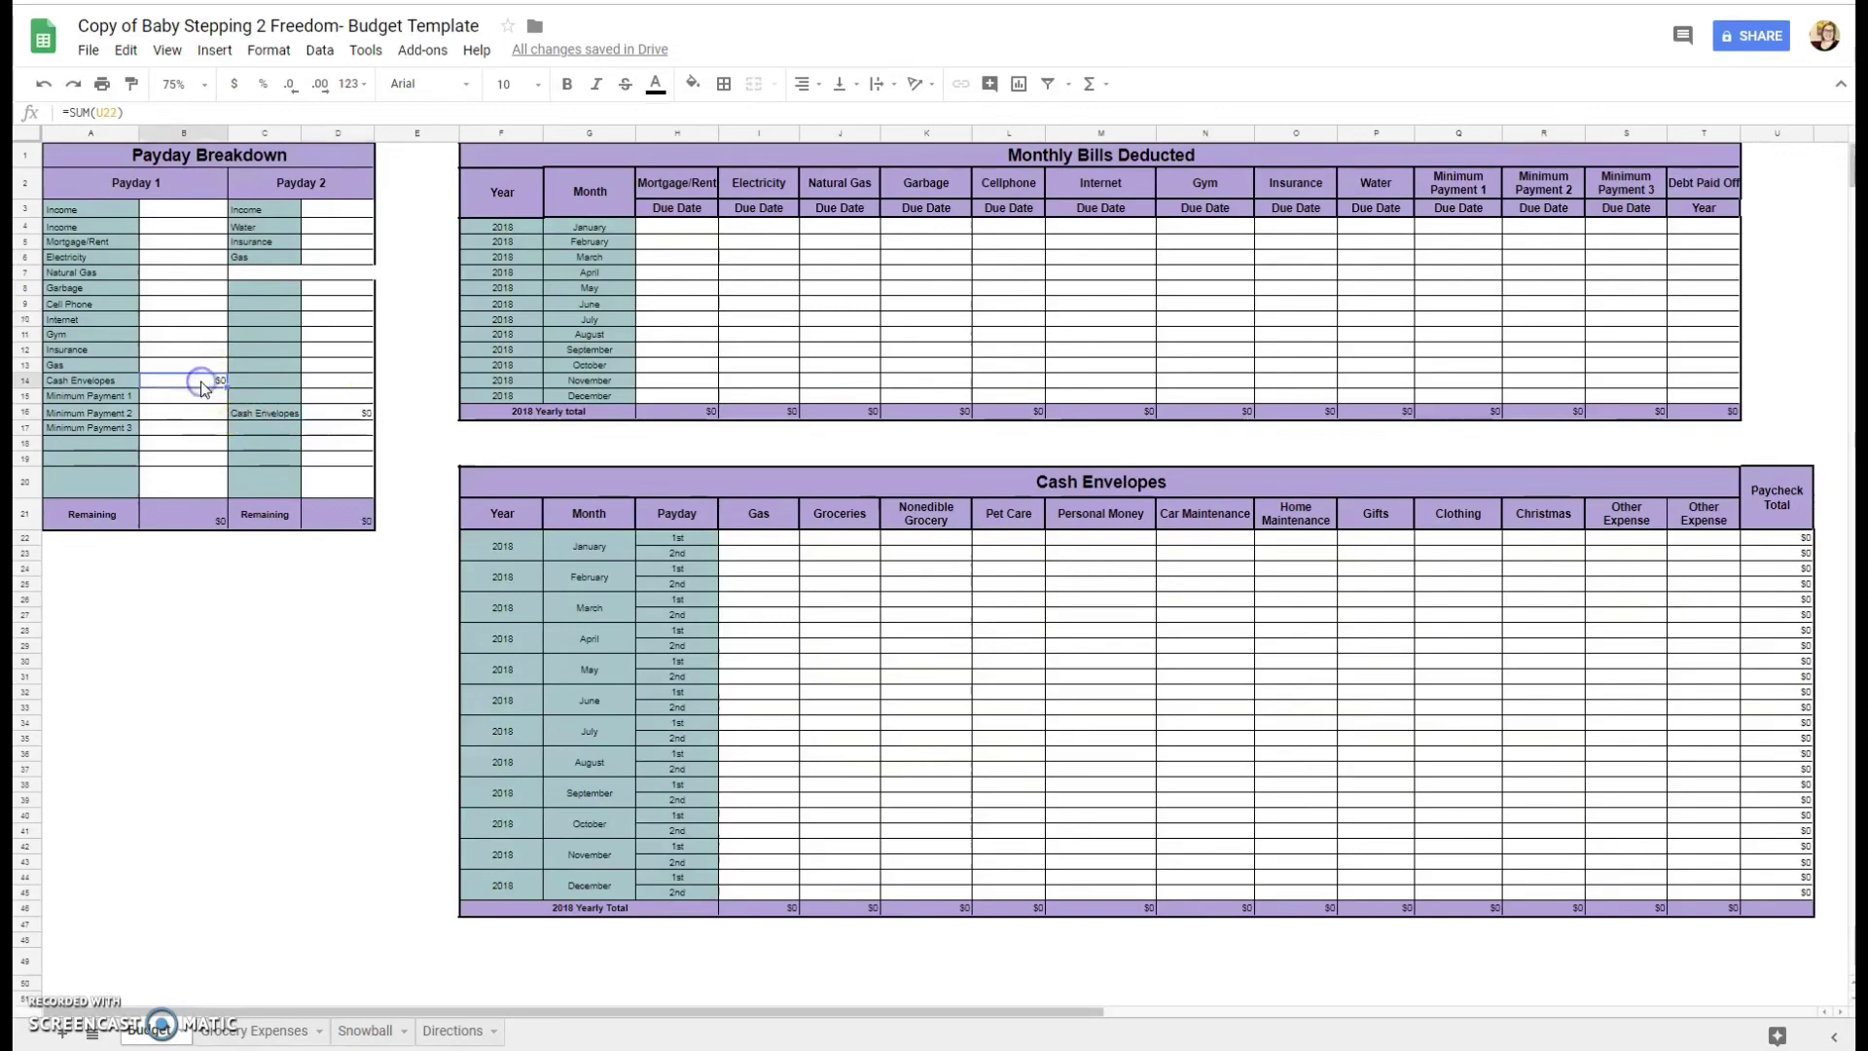
pyautogui.click(128, 112)
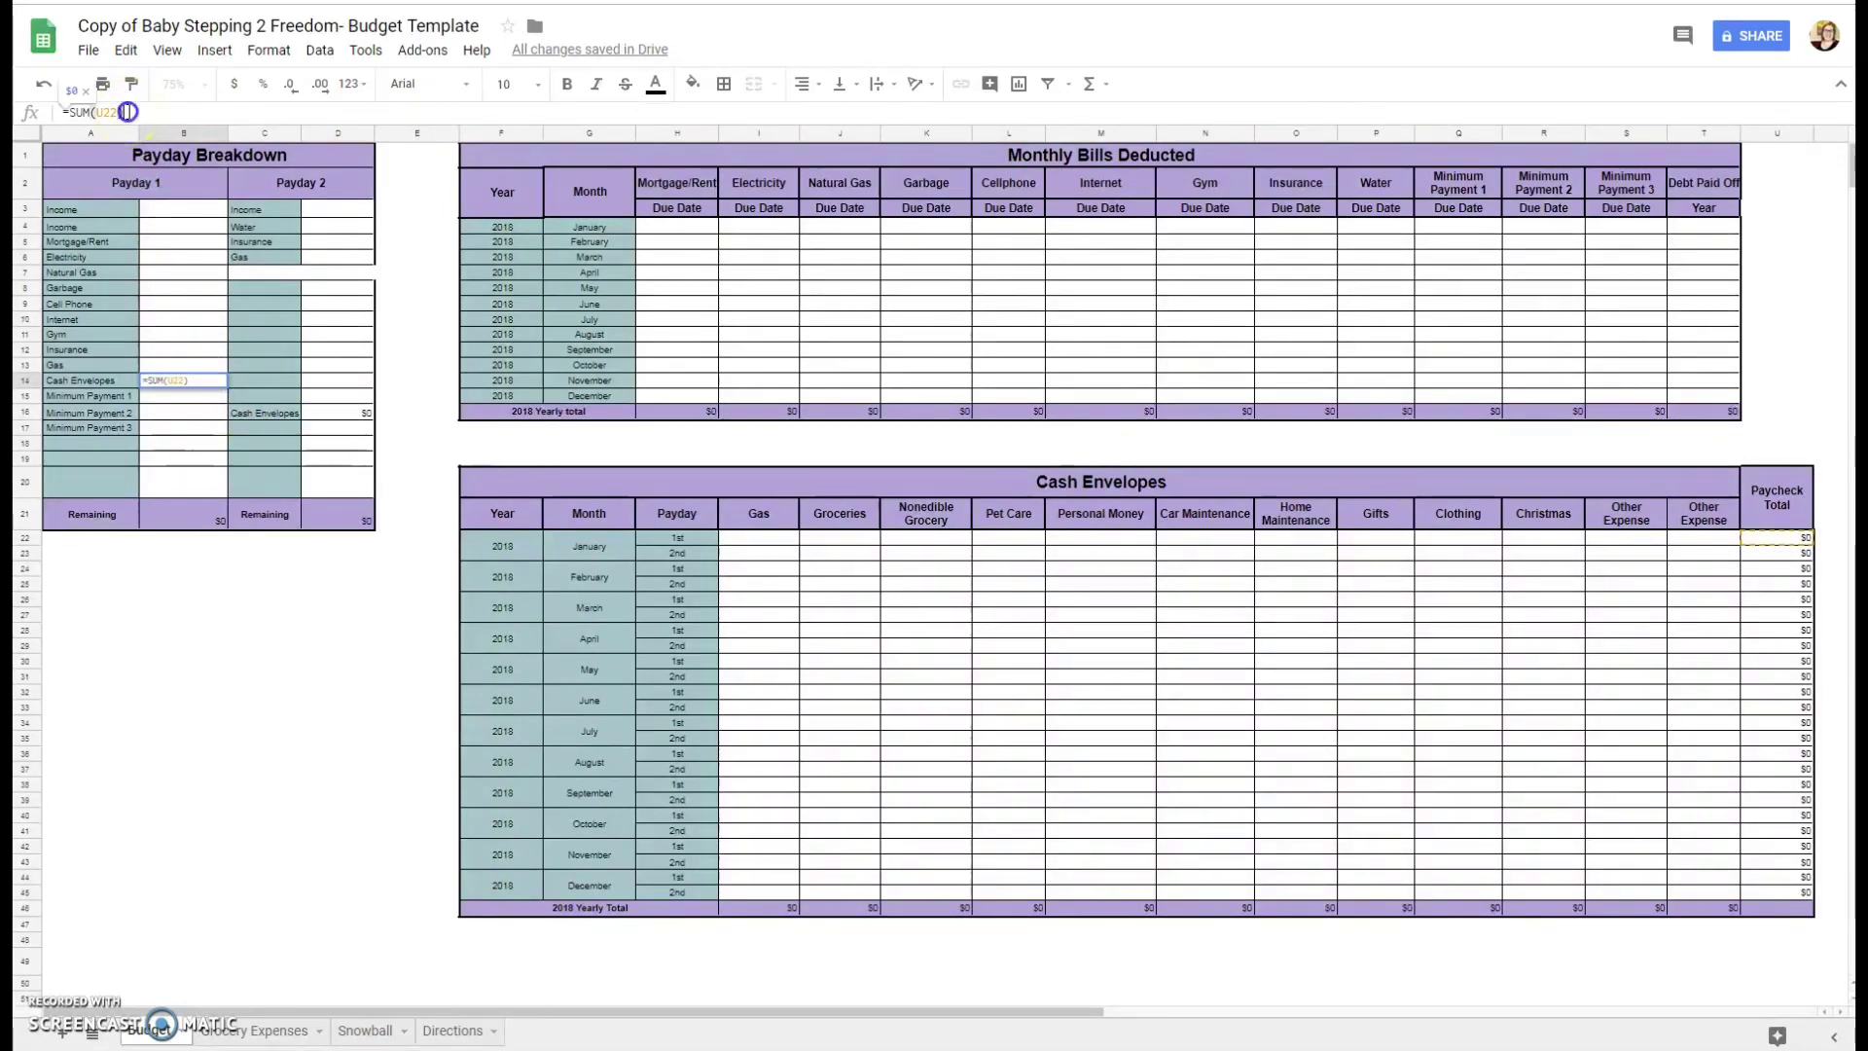
pyautogui.moveTo(123, 109); pyautogui.dragTo(74, 112)
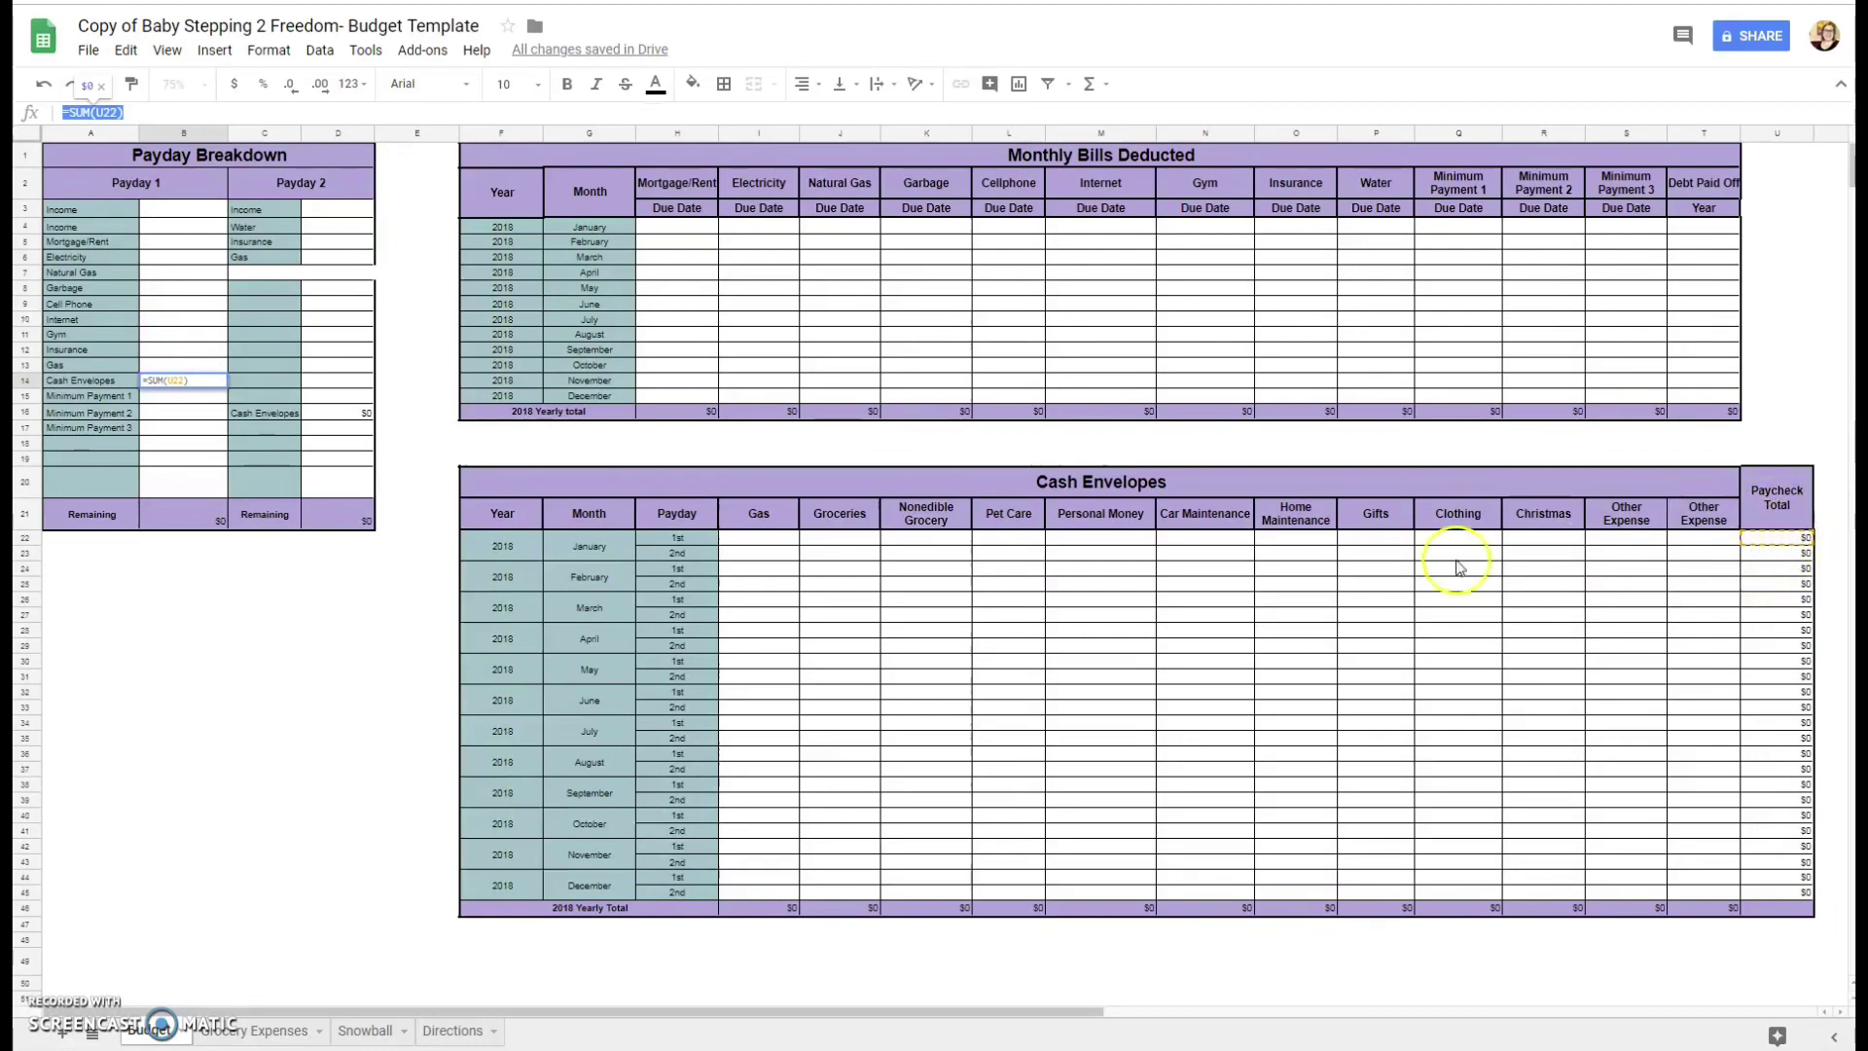
pyautogui.click(989, 471)
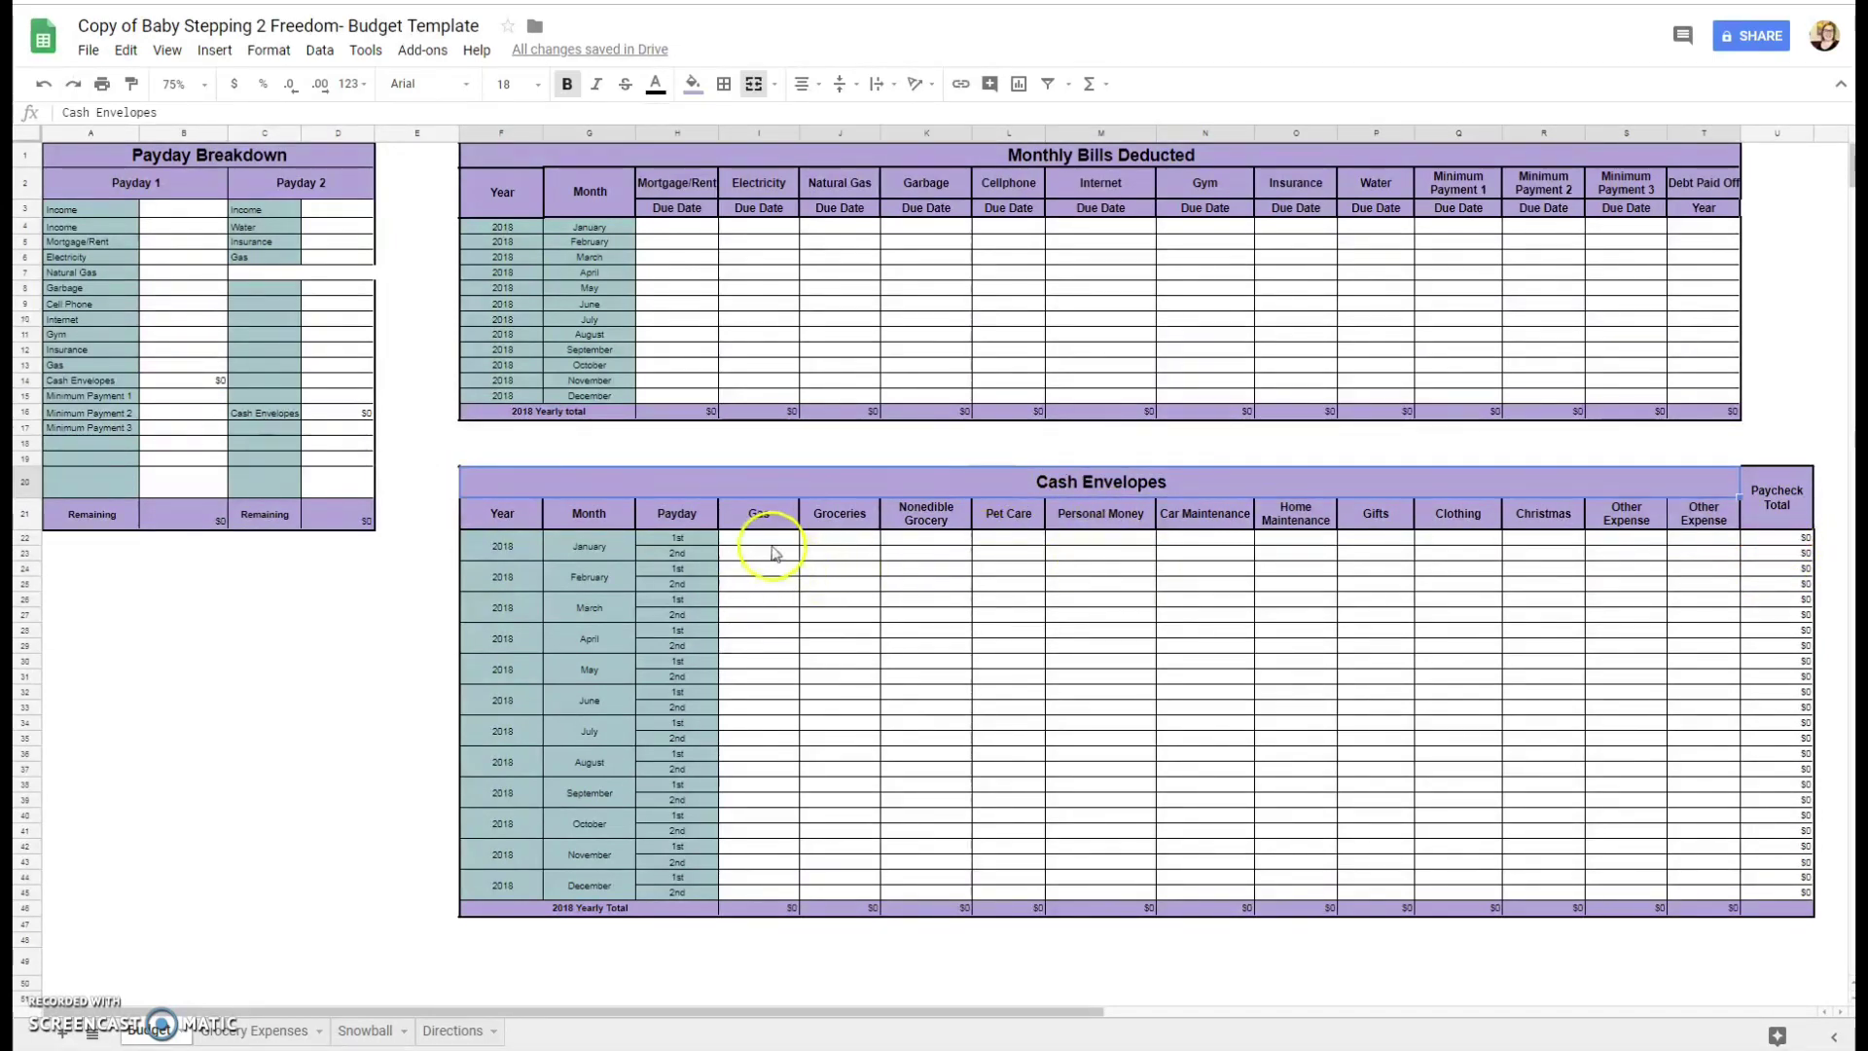
pyautogui.moveTo(769, 542); pyautogui.dragTo(1707, 535)
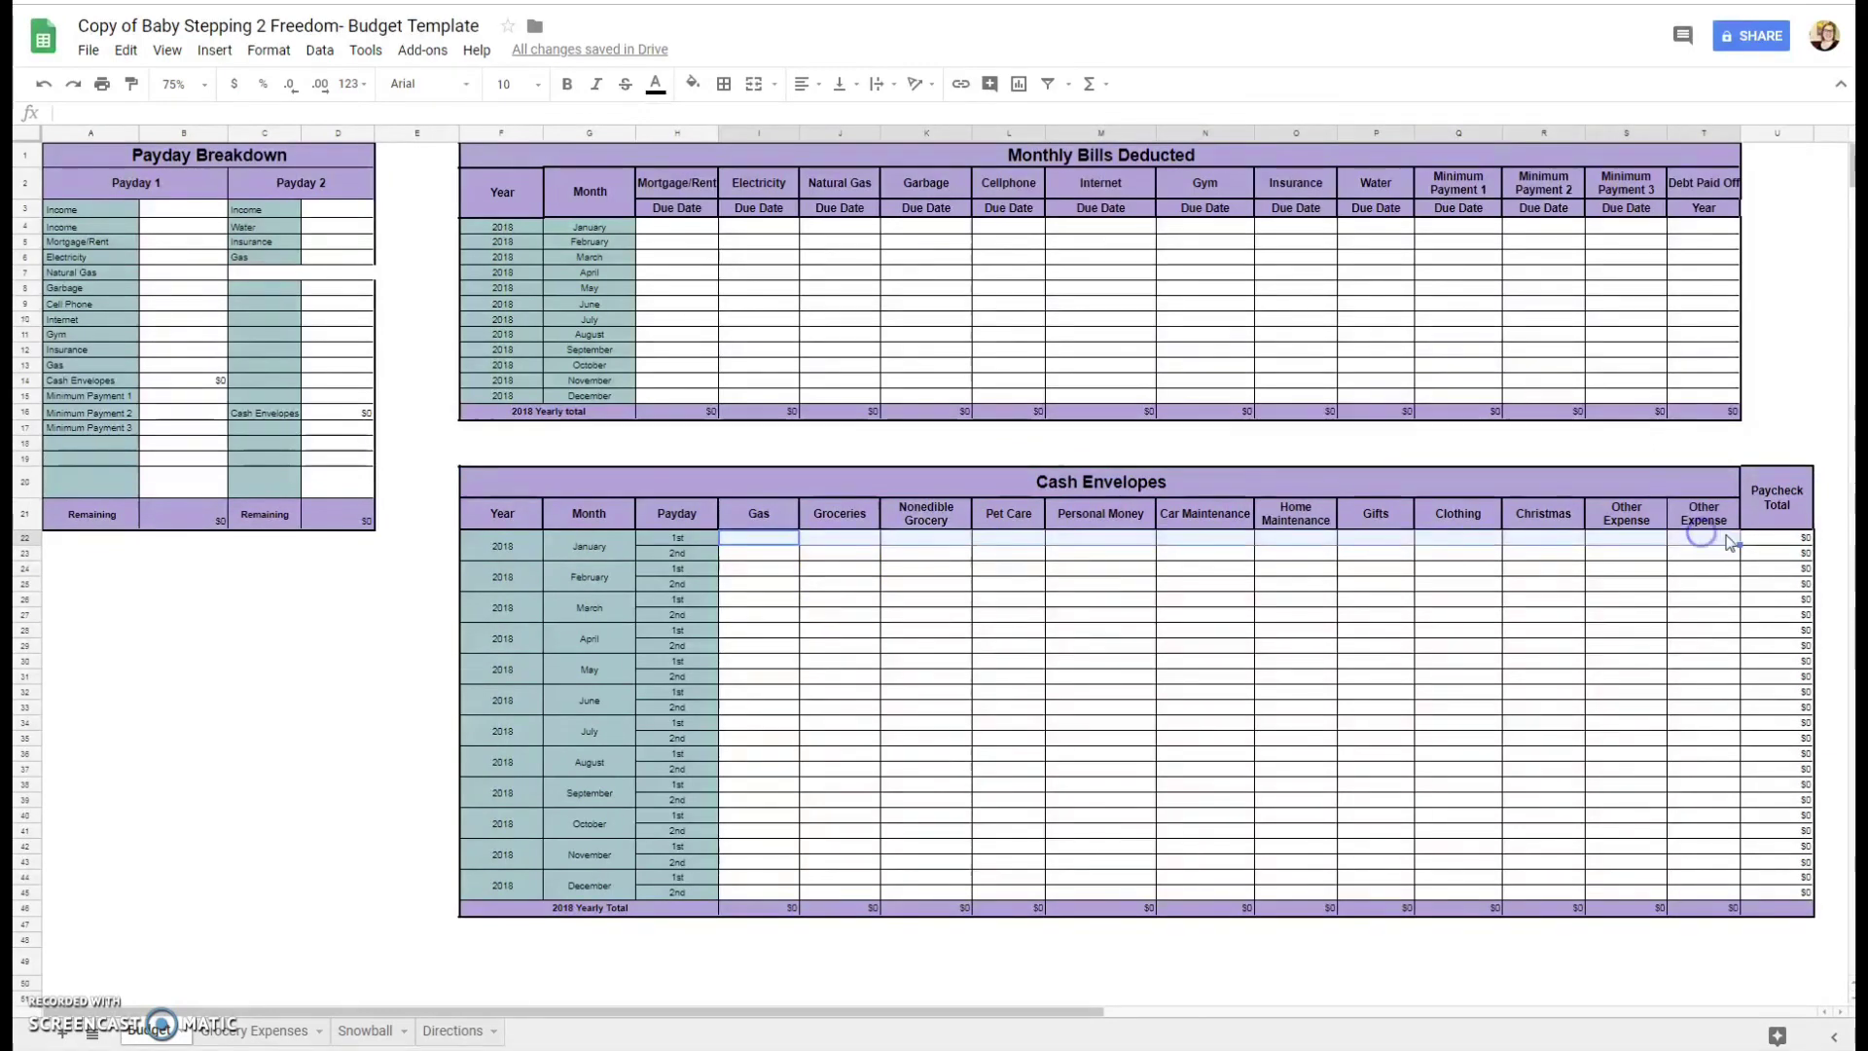
pyautogui.click(1795, 543)
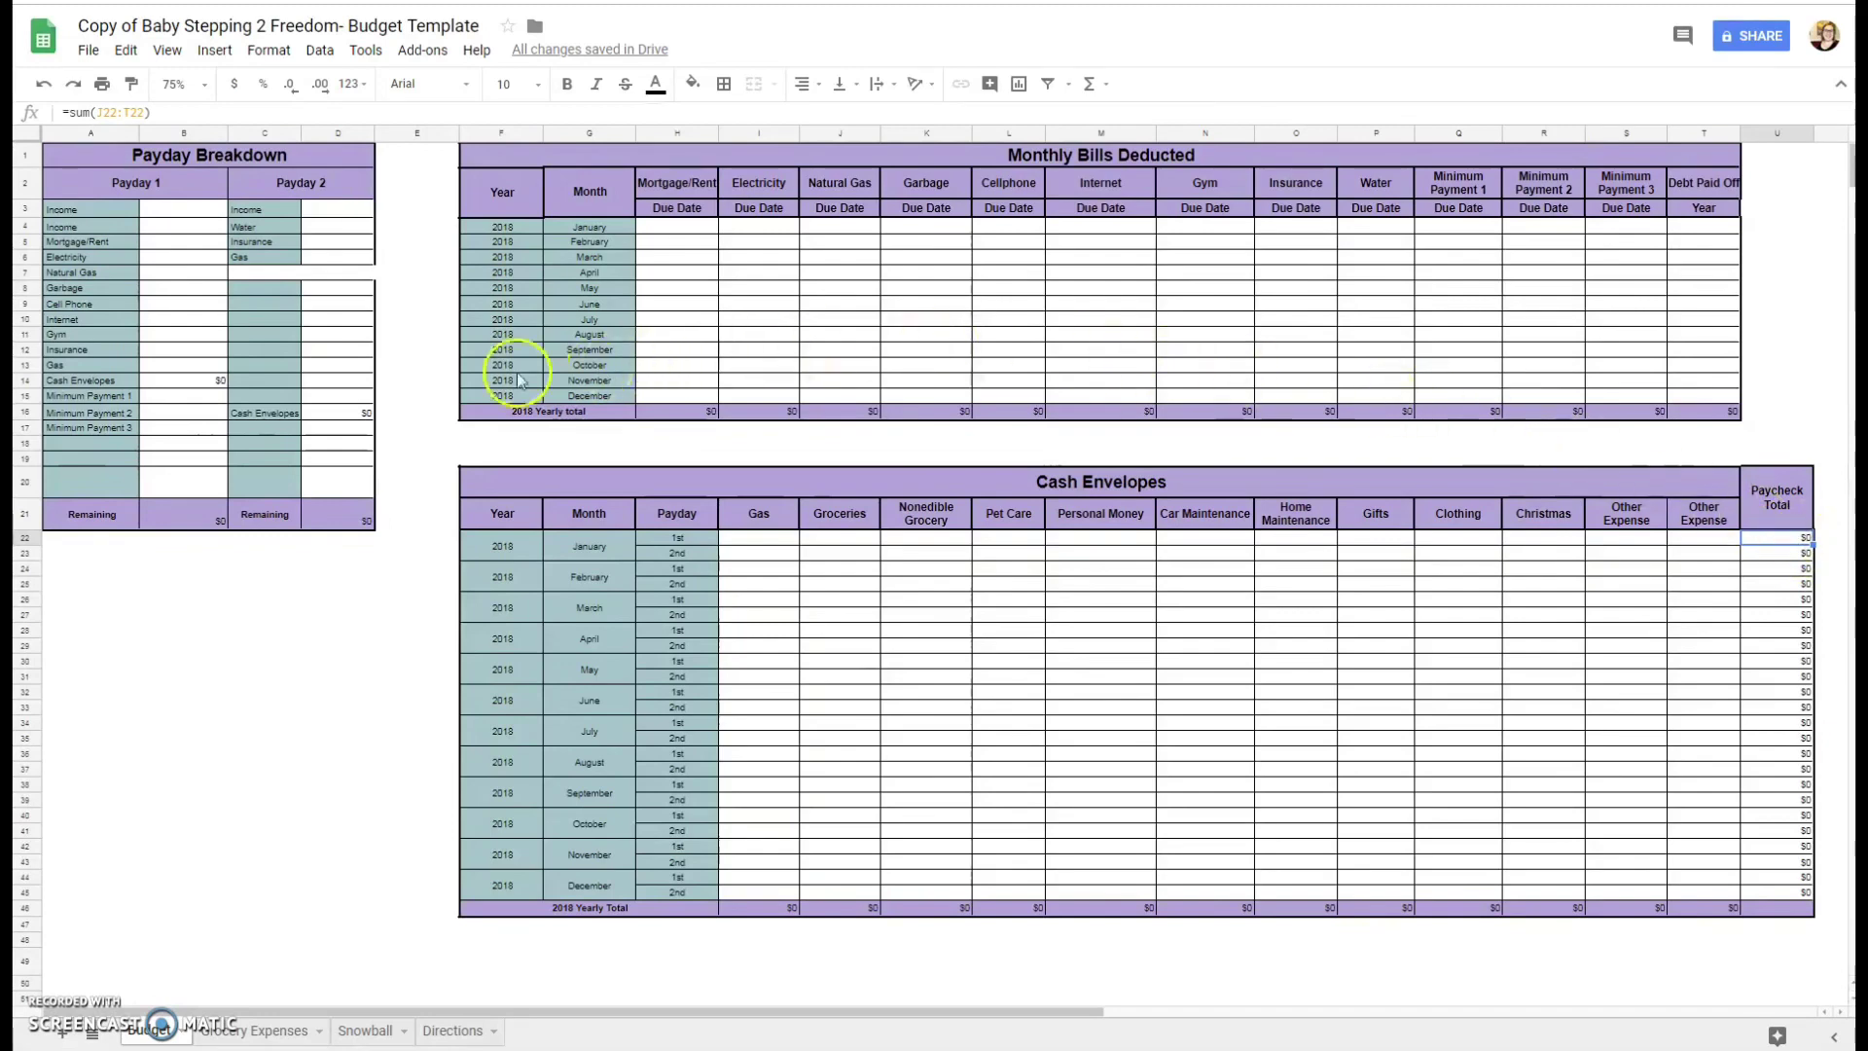
pyautogui.click(209, 384)
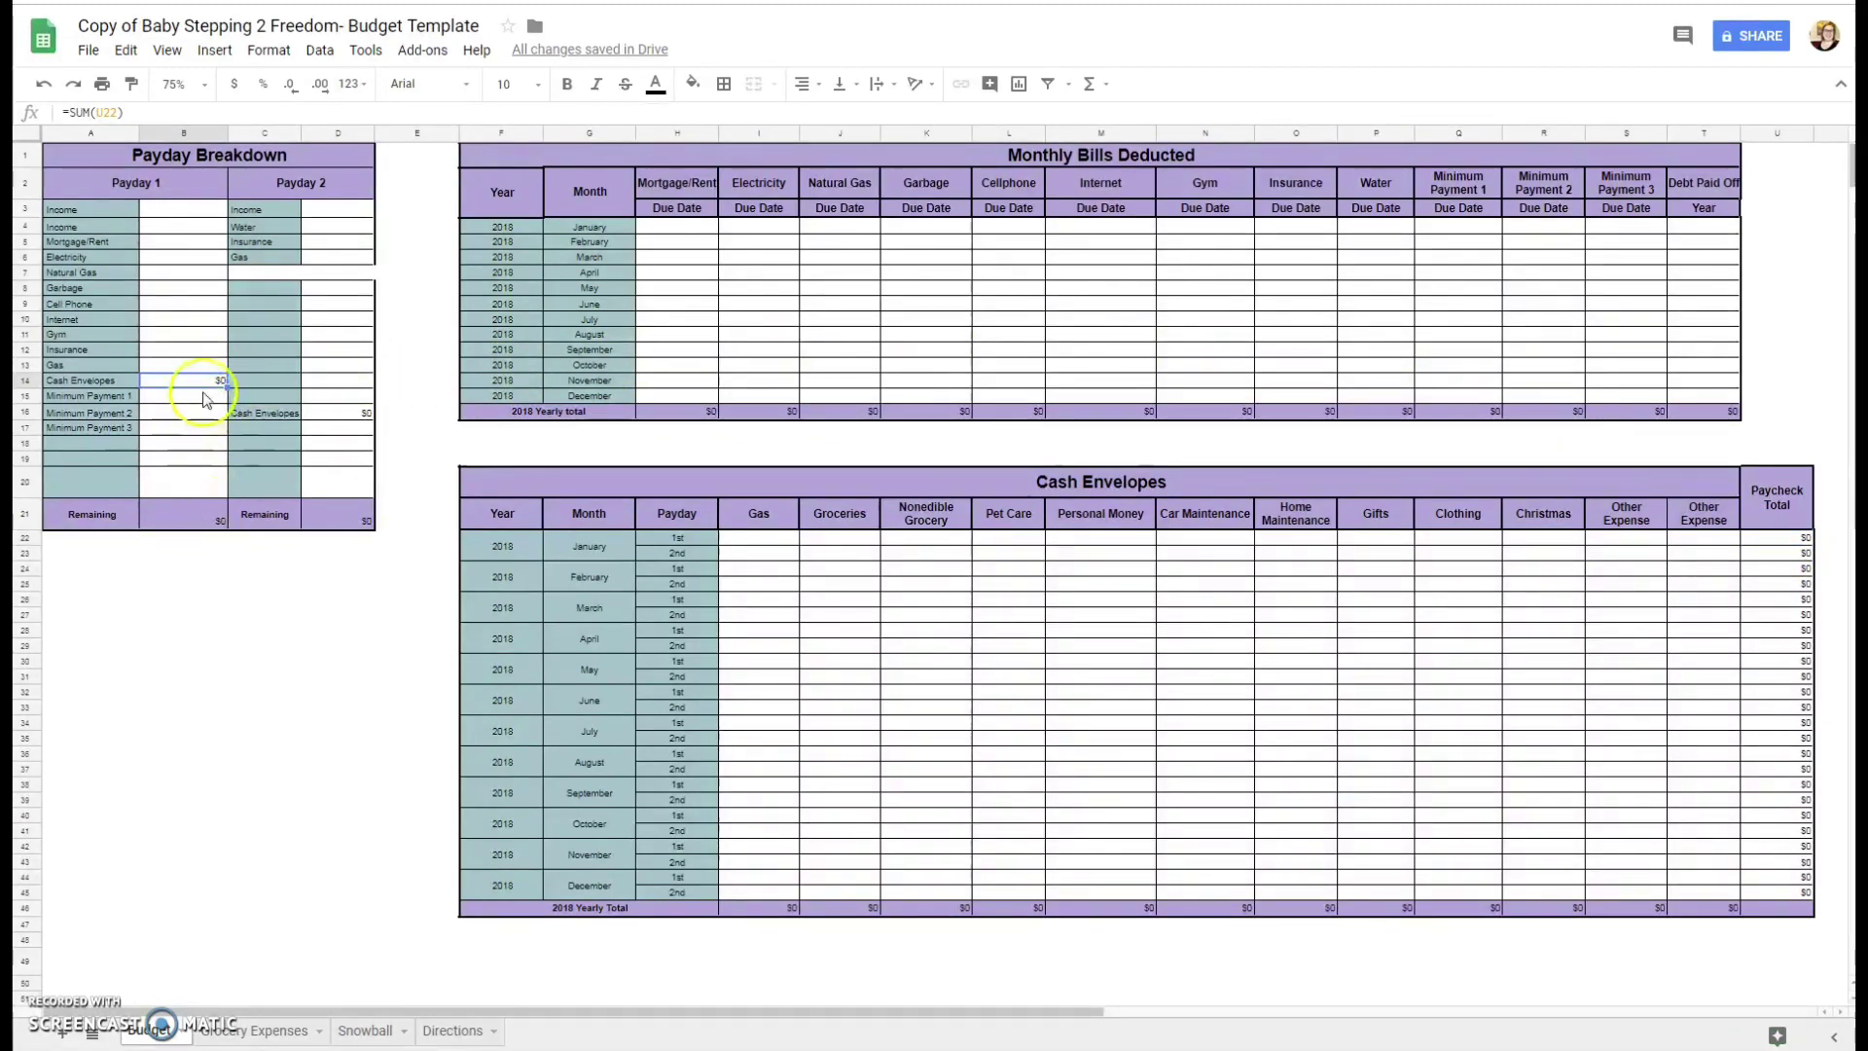
pyautogui.moveTo(187, 209); pyautogui.dragTo(188, 229)
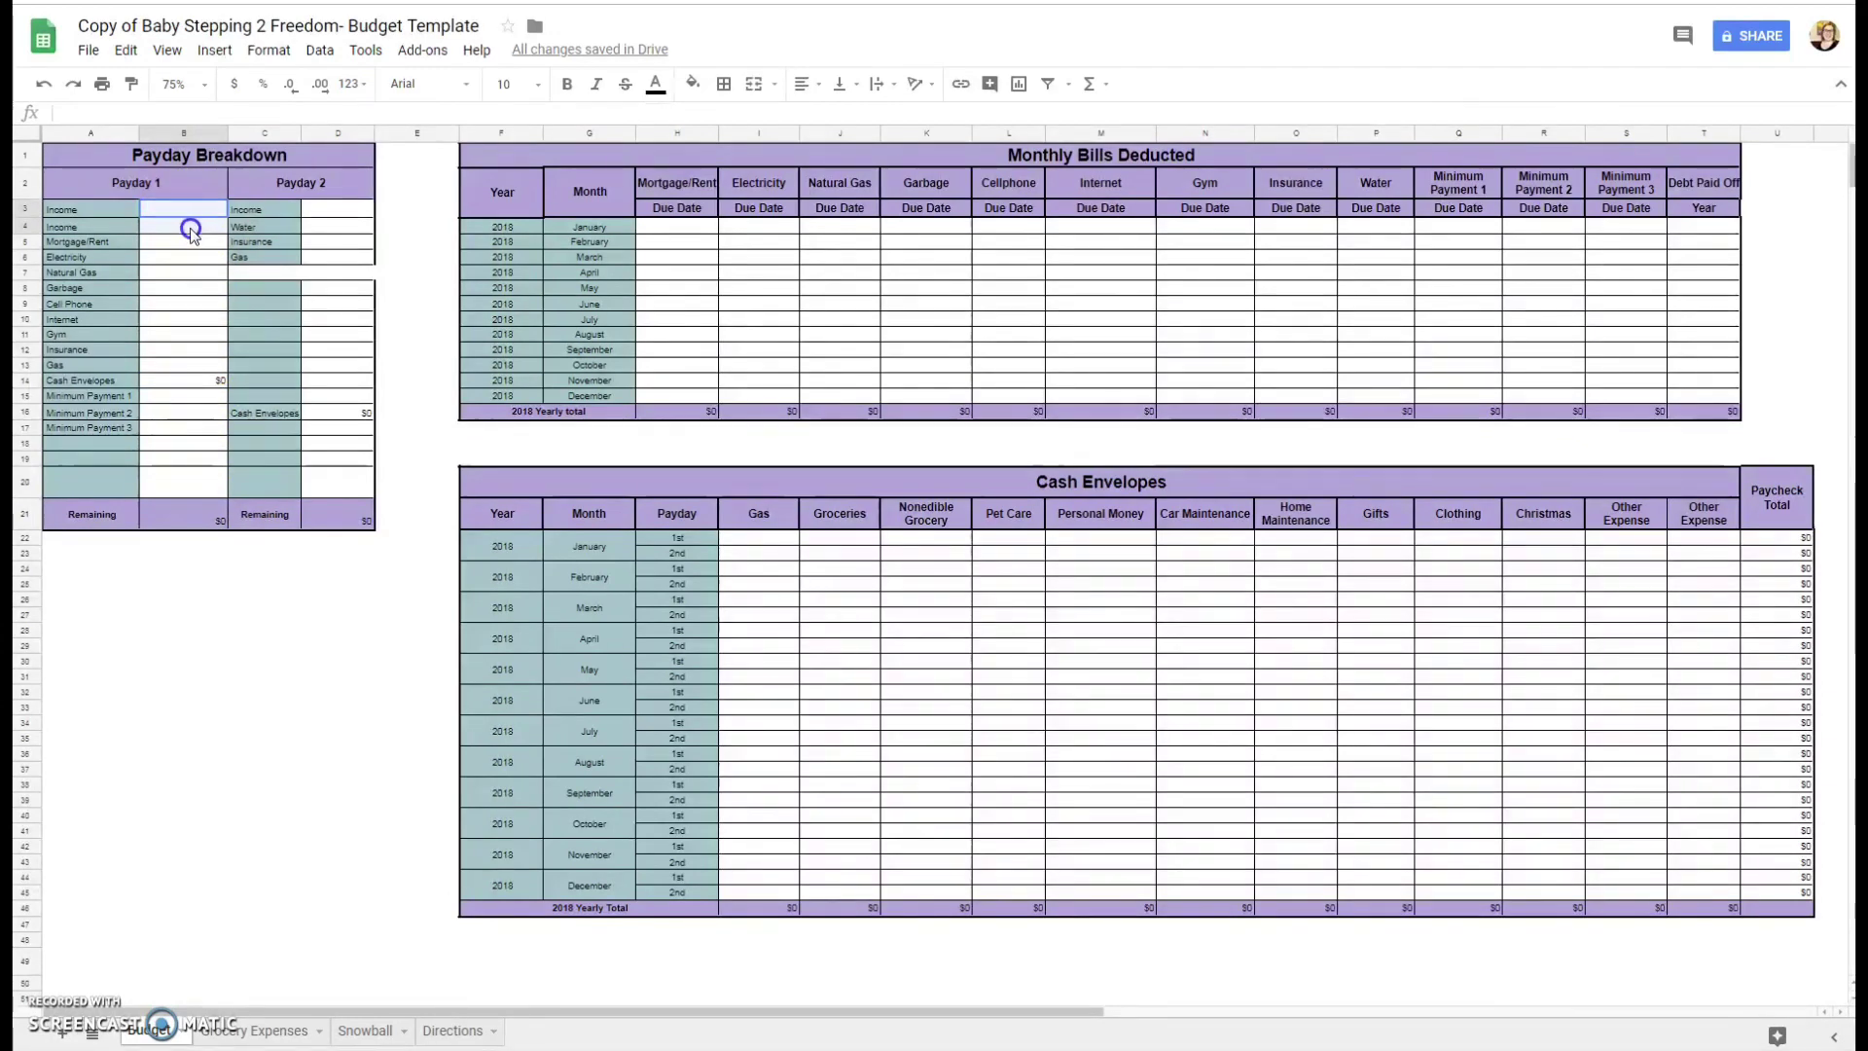
pyautogui.click(197, 516)
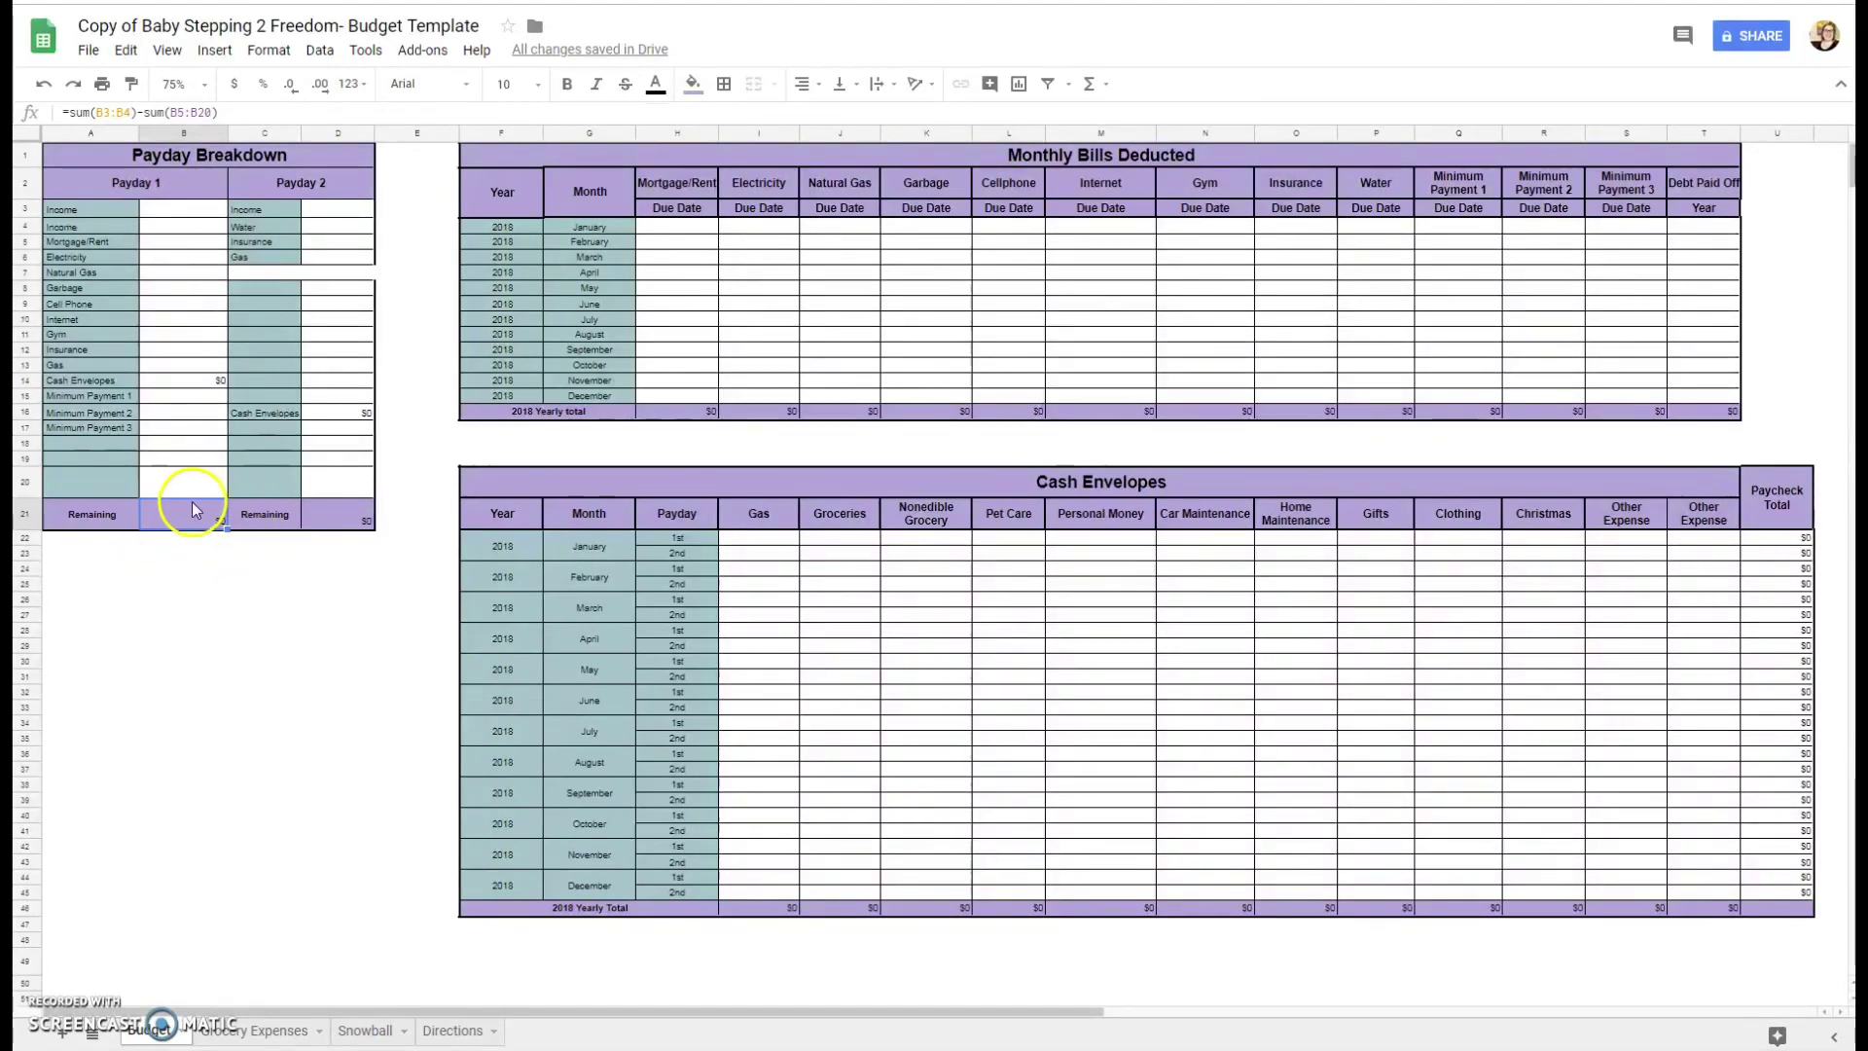
# - Label the first empty row below Minimum Payment 3 in the Payday 1 table as Buffer
pyautogui.click(113, 440)
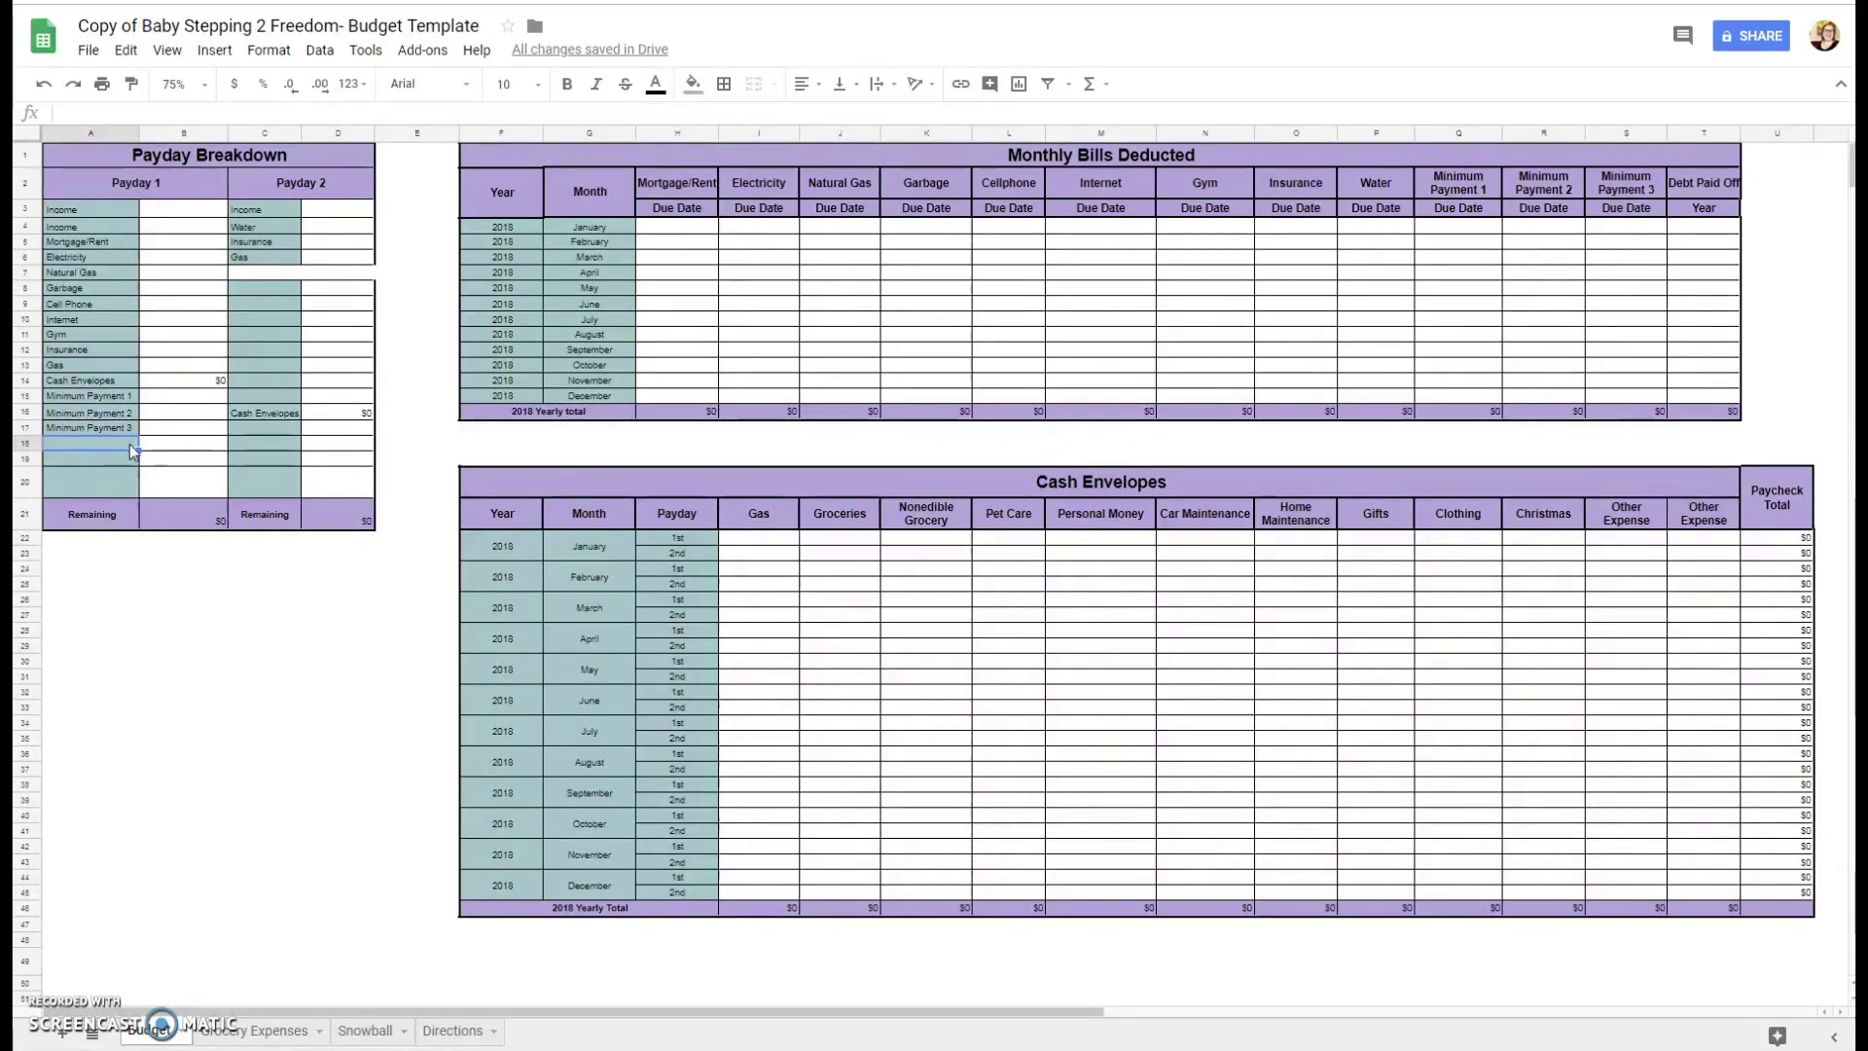
pyautogui.write('Buffer')
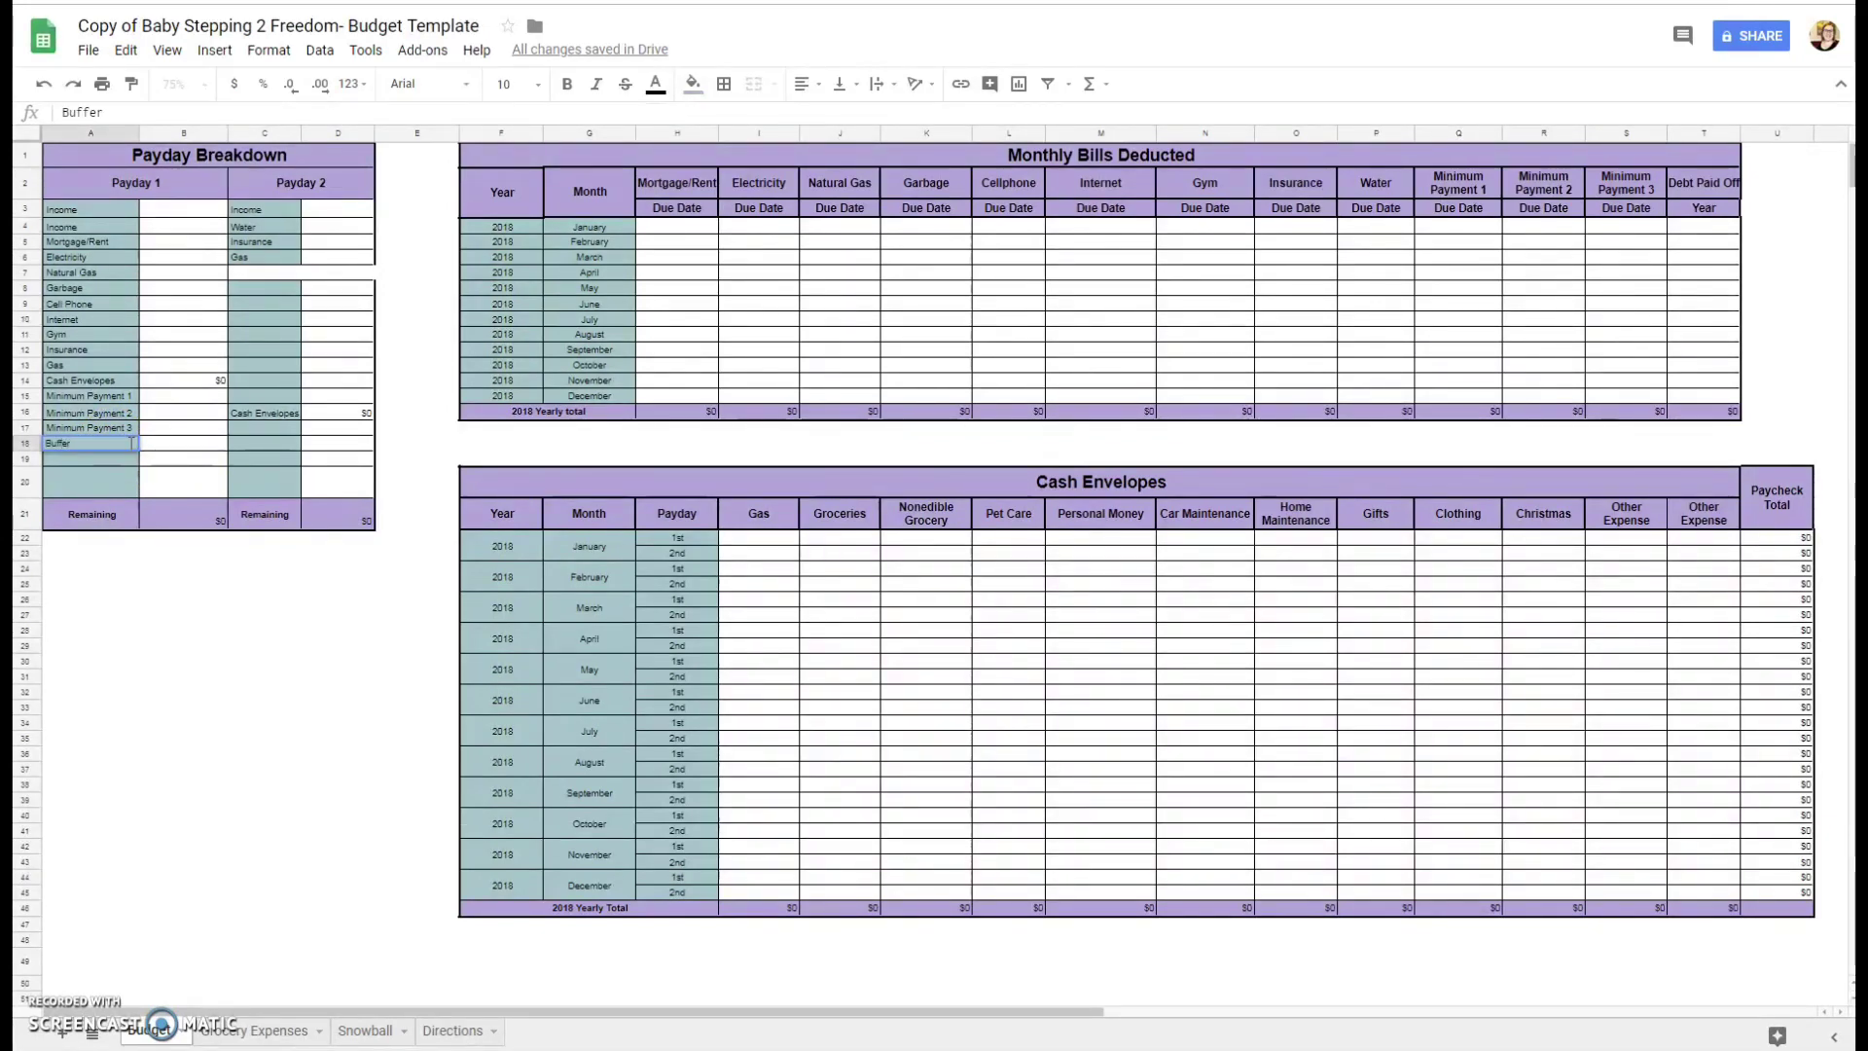
pyautogui.click(206, 443)
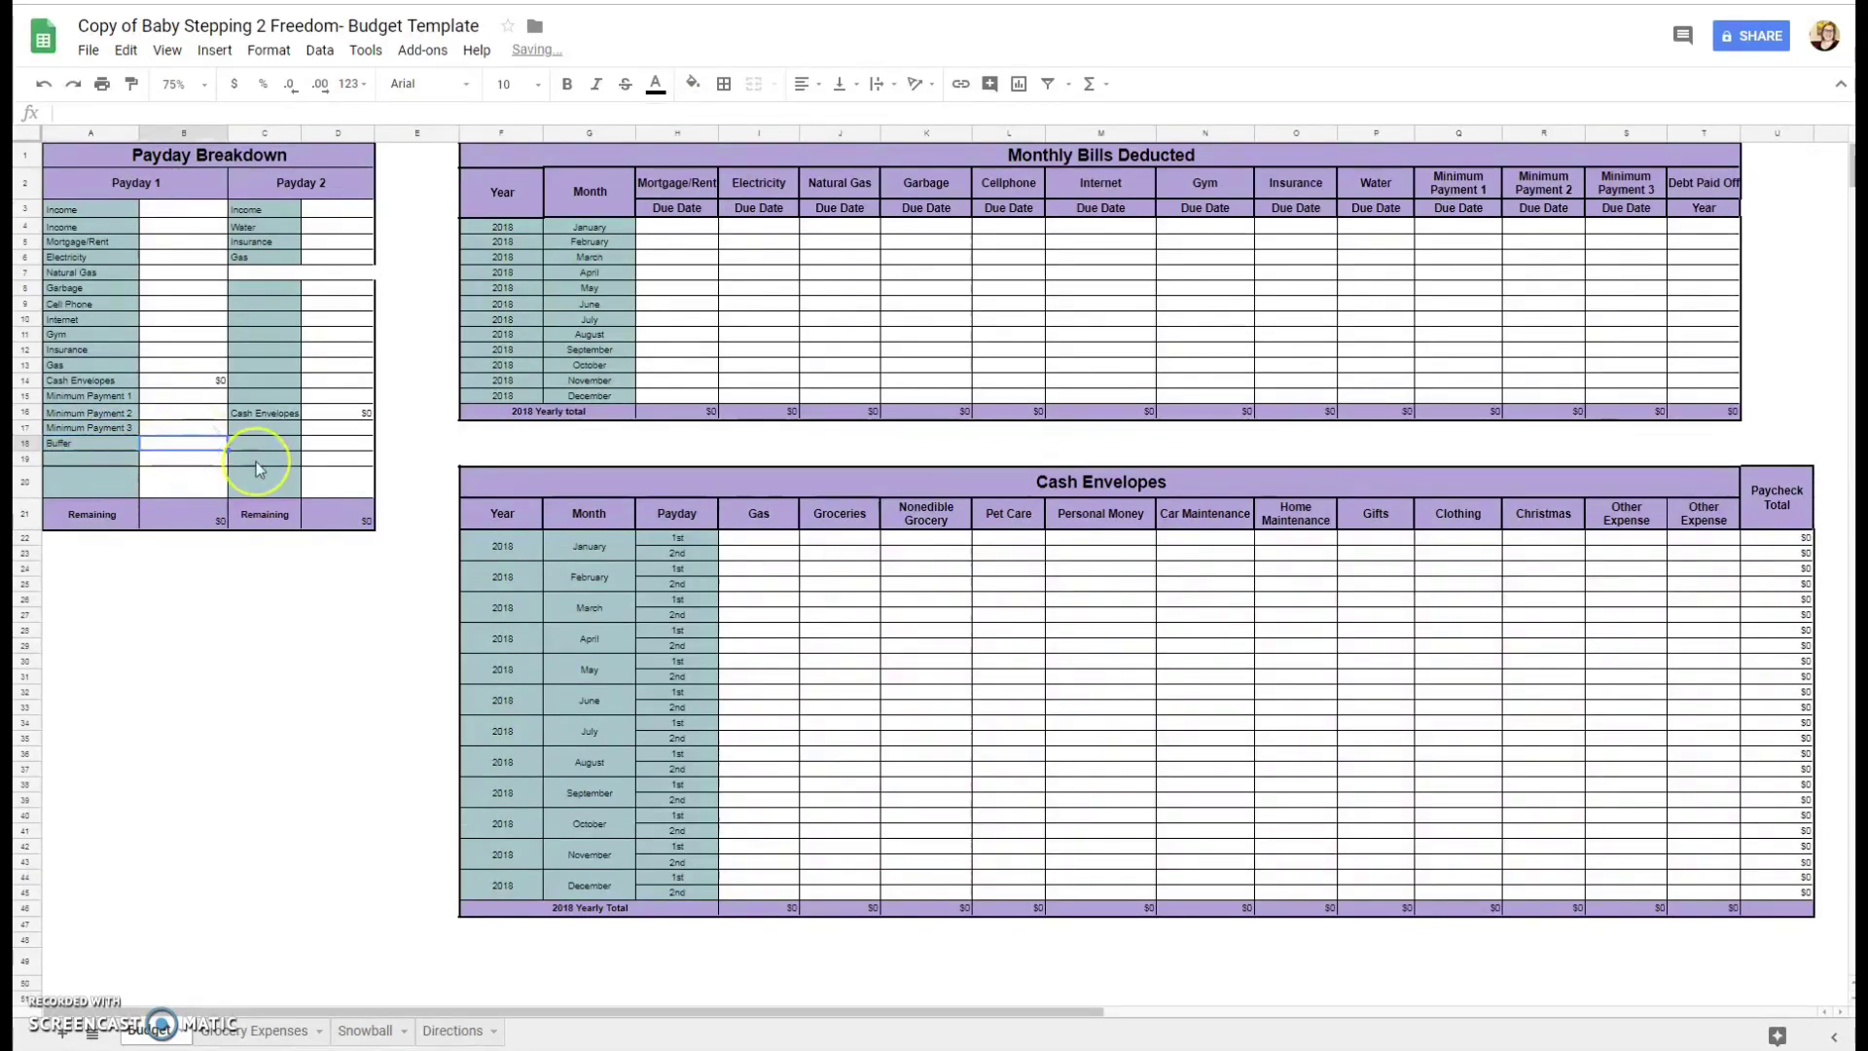
# - Try a $50 amount for the Payday 1 Buffer row and clear it again
pyautogui.write('$50')
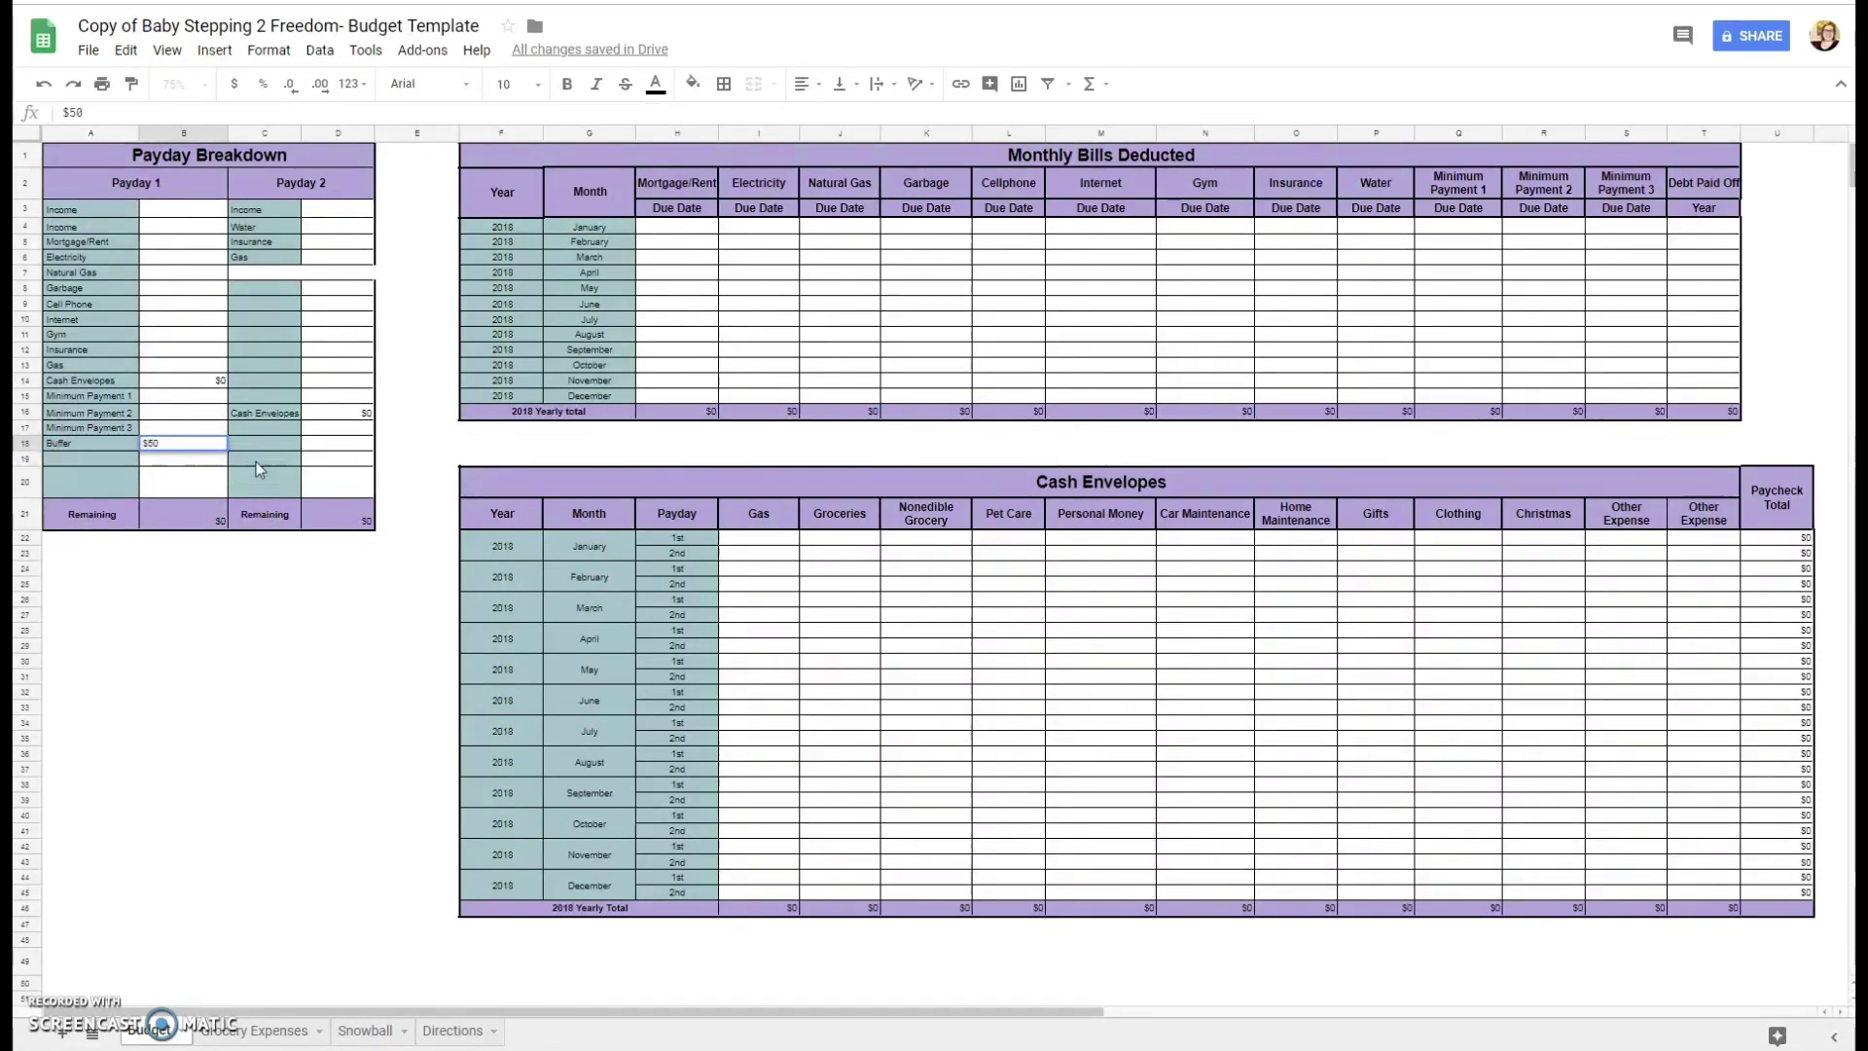
pyautogui.press('Return')
pyautogui.click(191, 445)
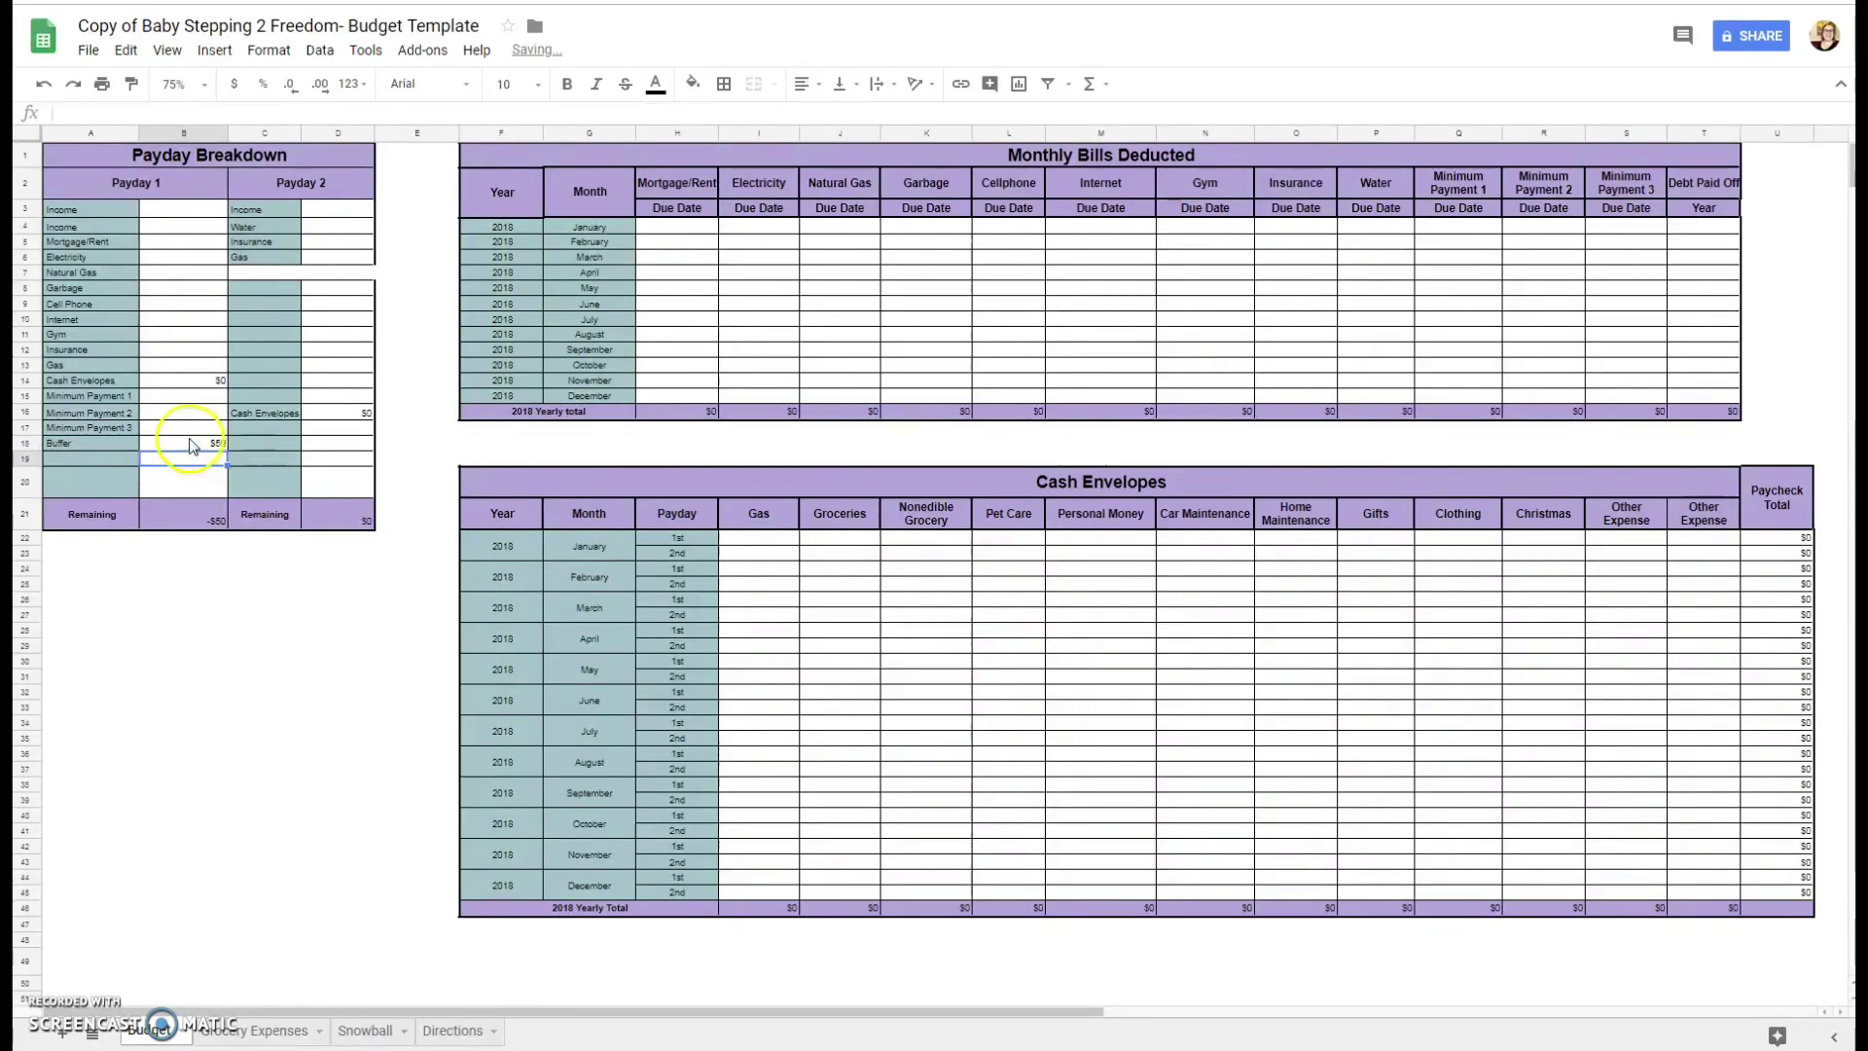
pyautogui.click(191, 445)
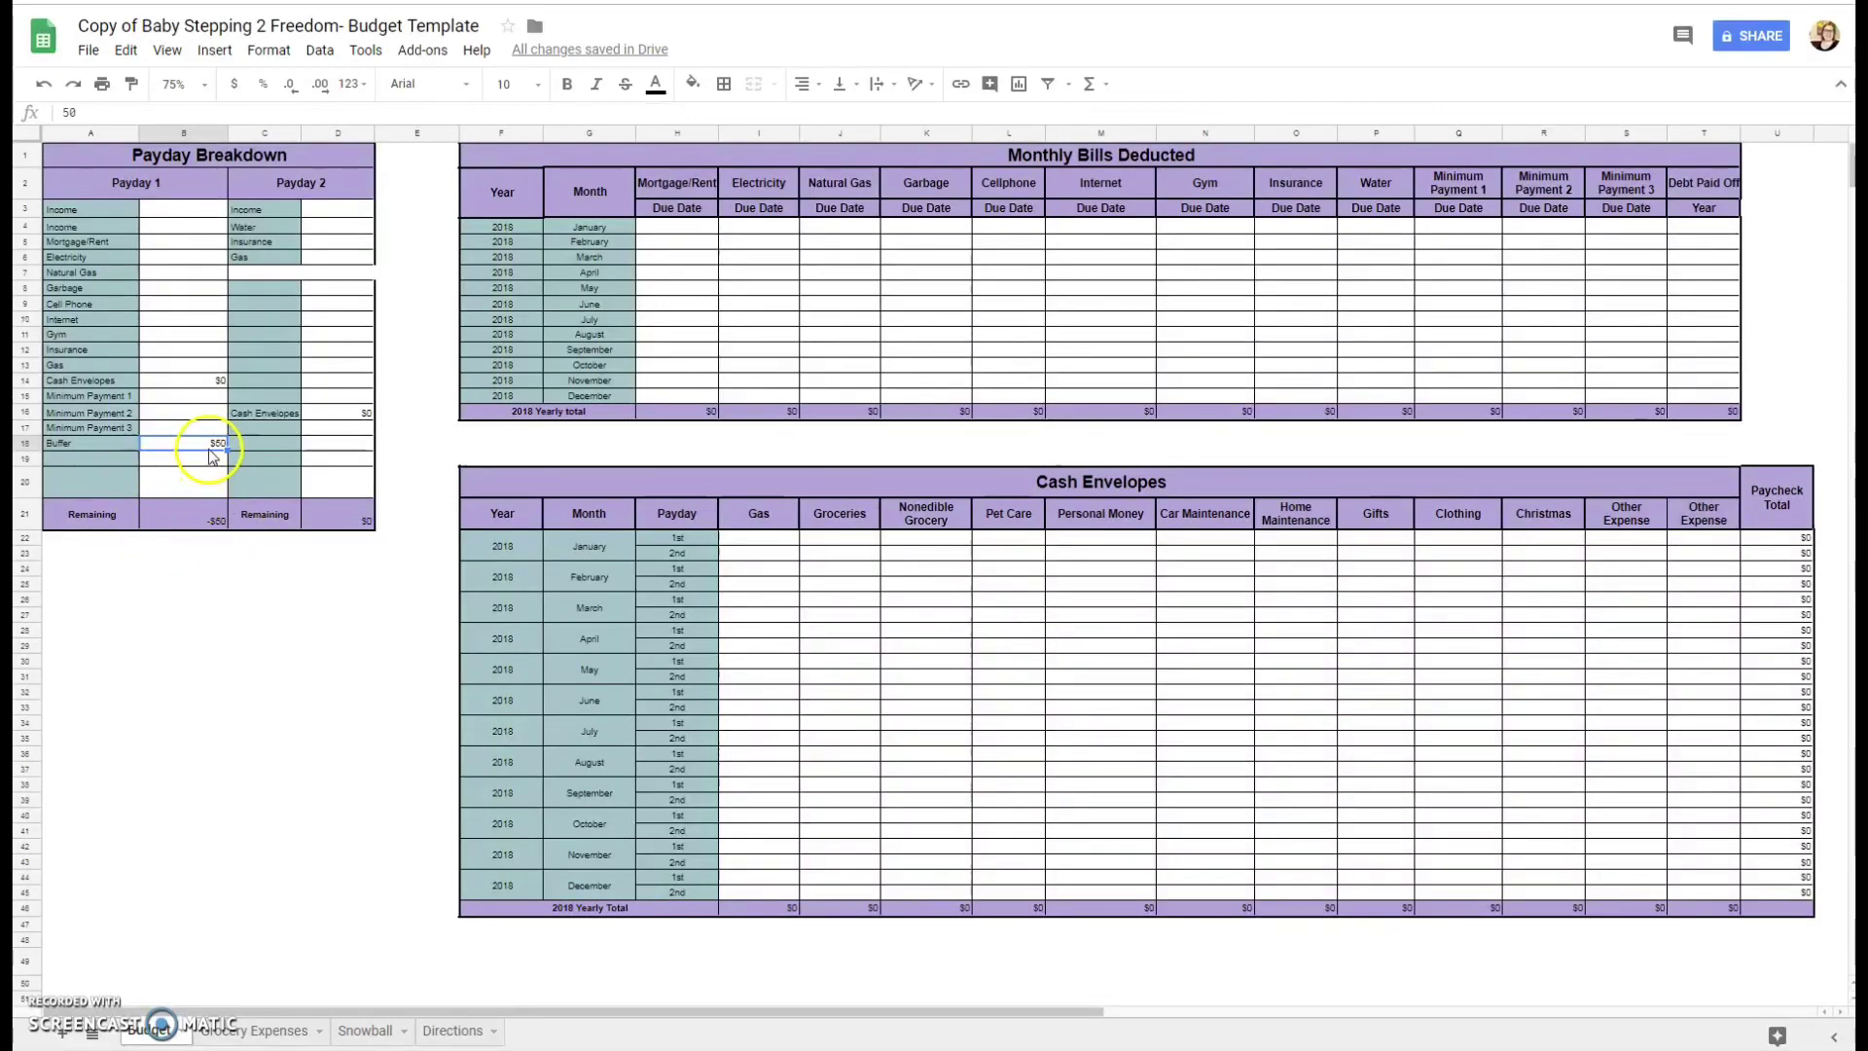
pyautogui.press('Delete')
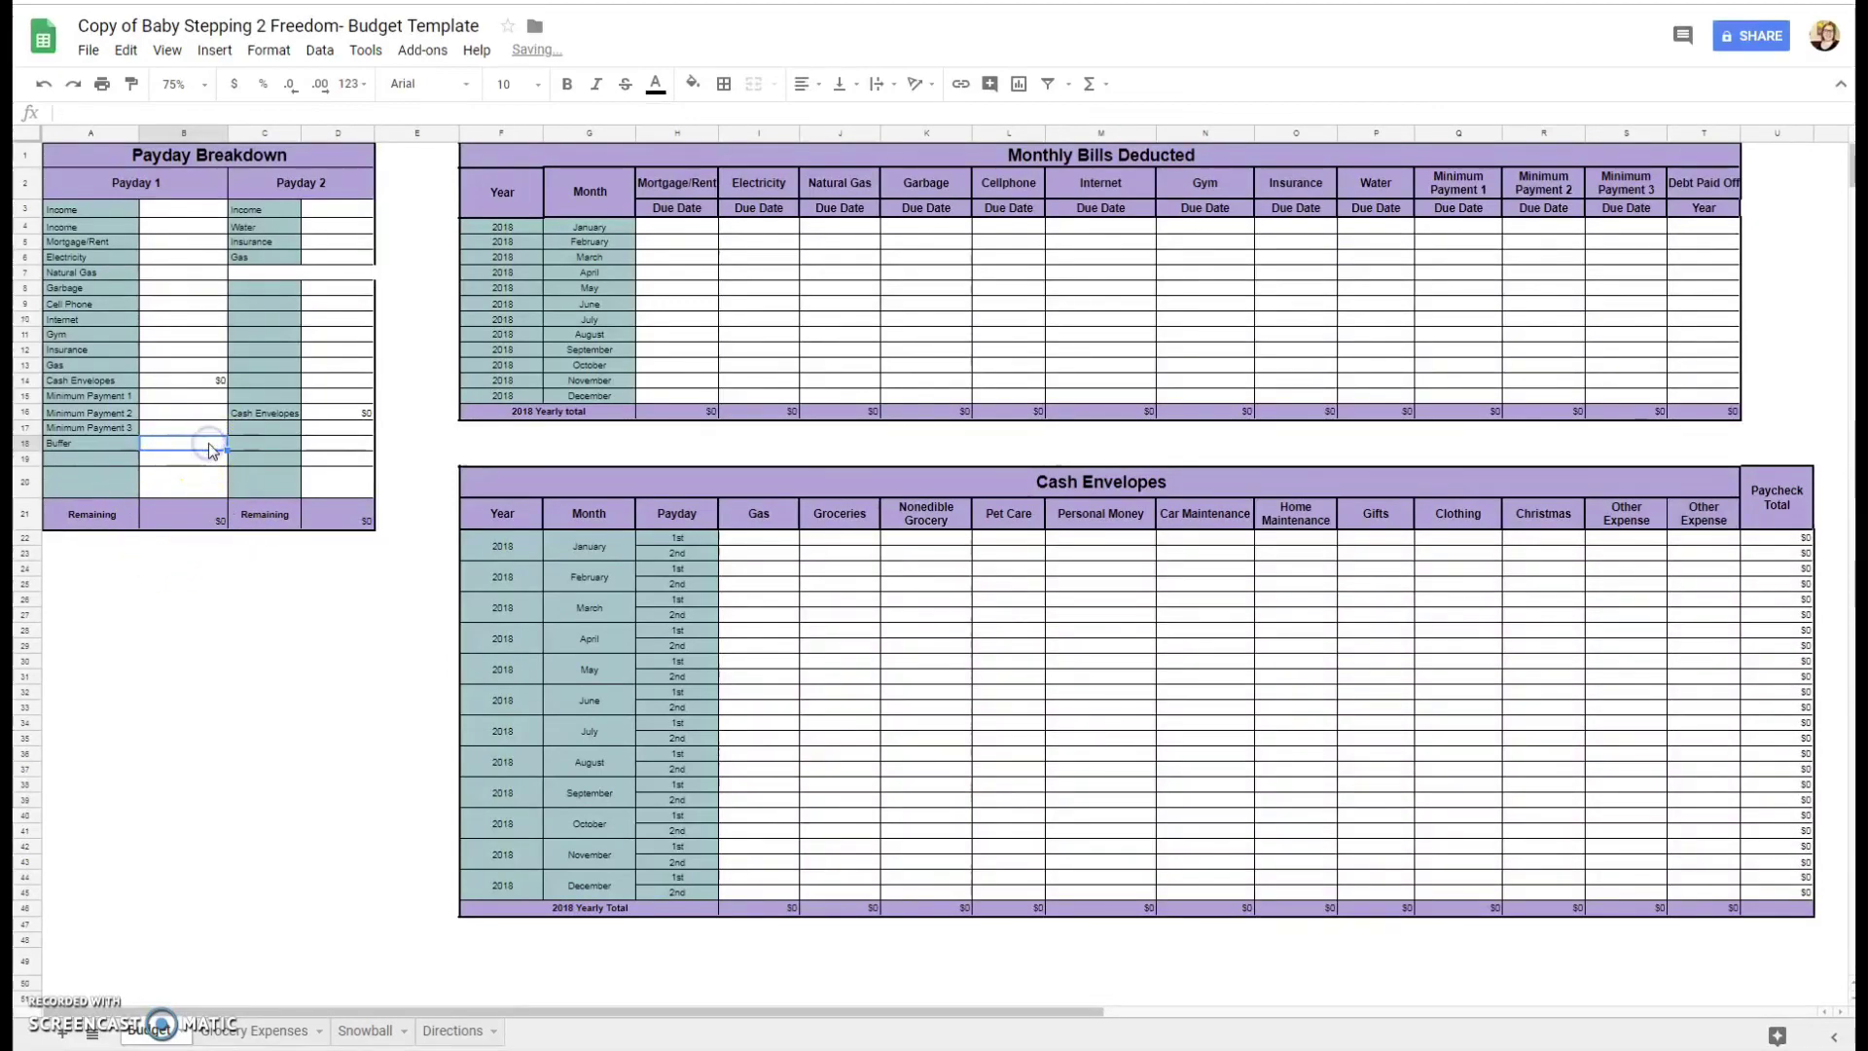
# - Review the Payday 1 Remaining formula, the whole Cash Envelopes table and its Year and Month columns
pyautogui.click(200, 521)
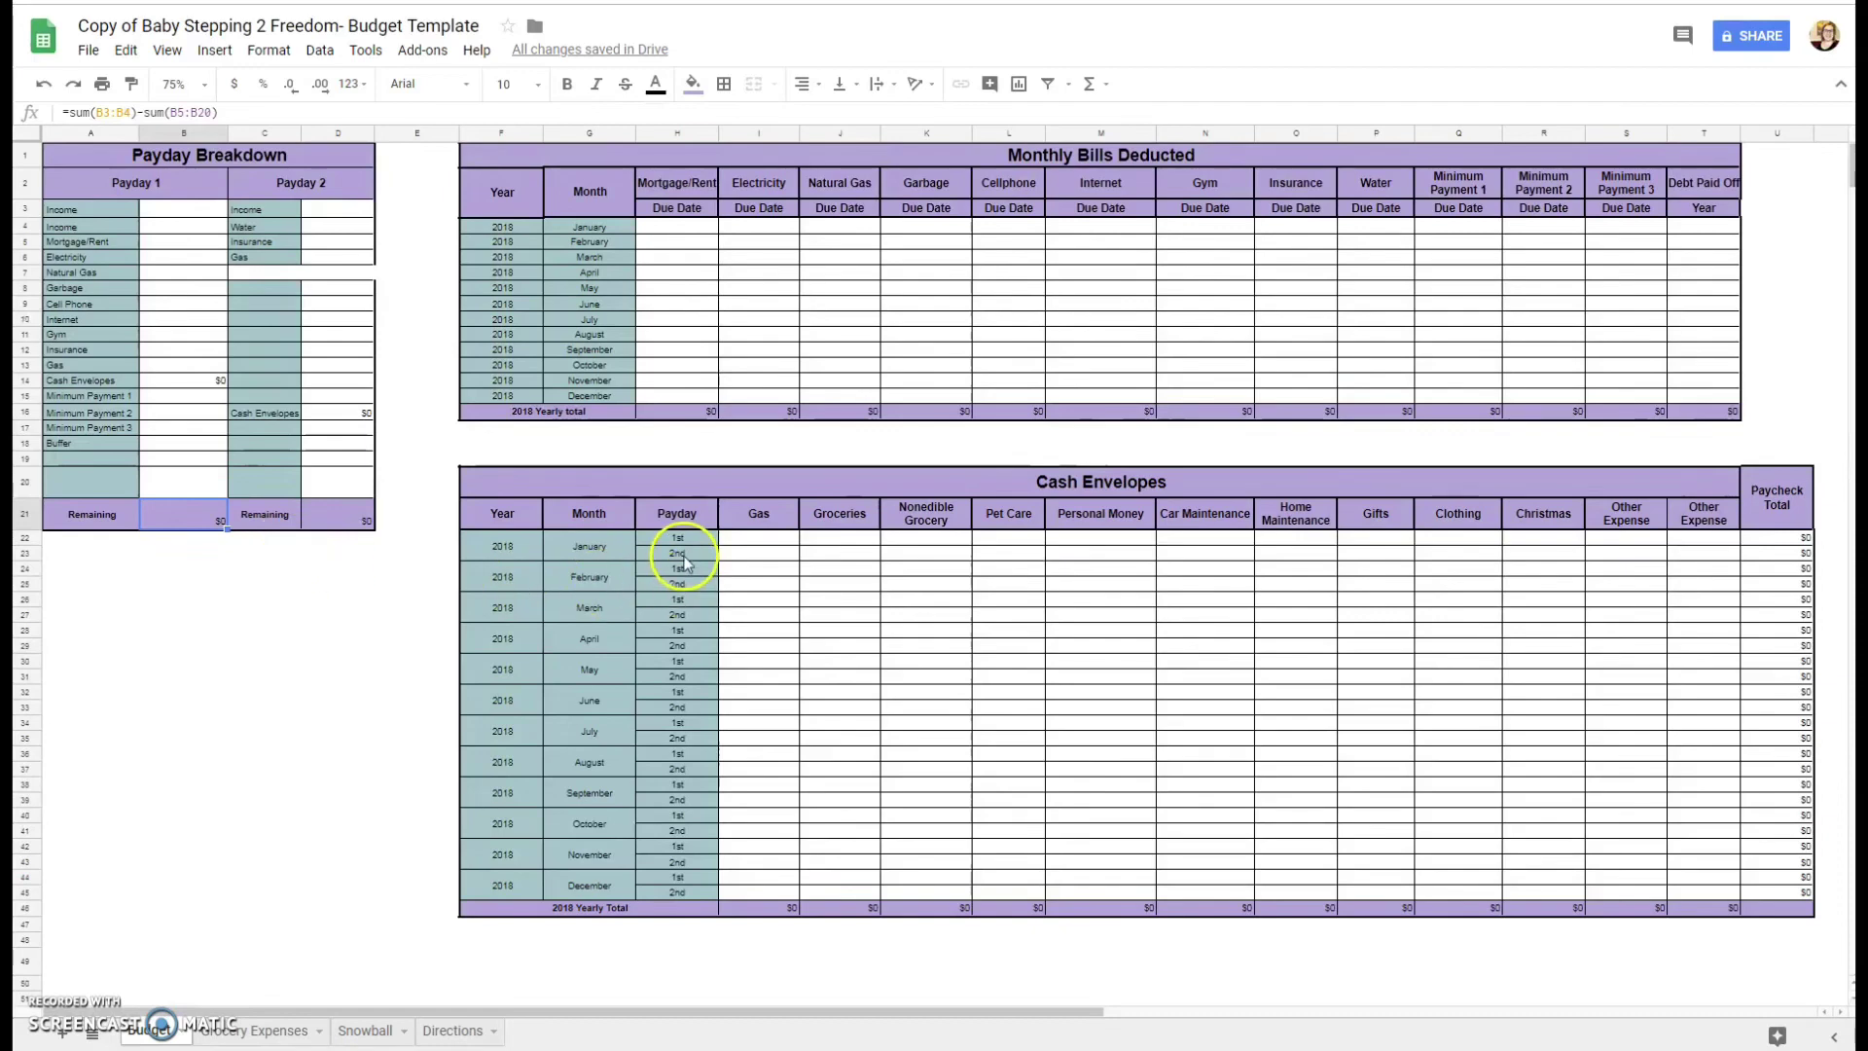
pyautogui.moveTo(708, 486); pyautogui.dragTo(1793, 917)
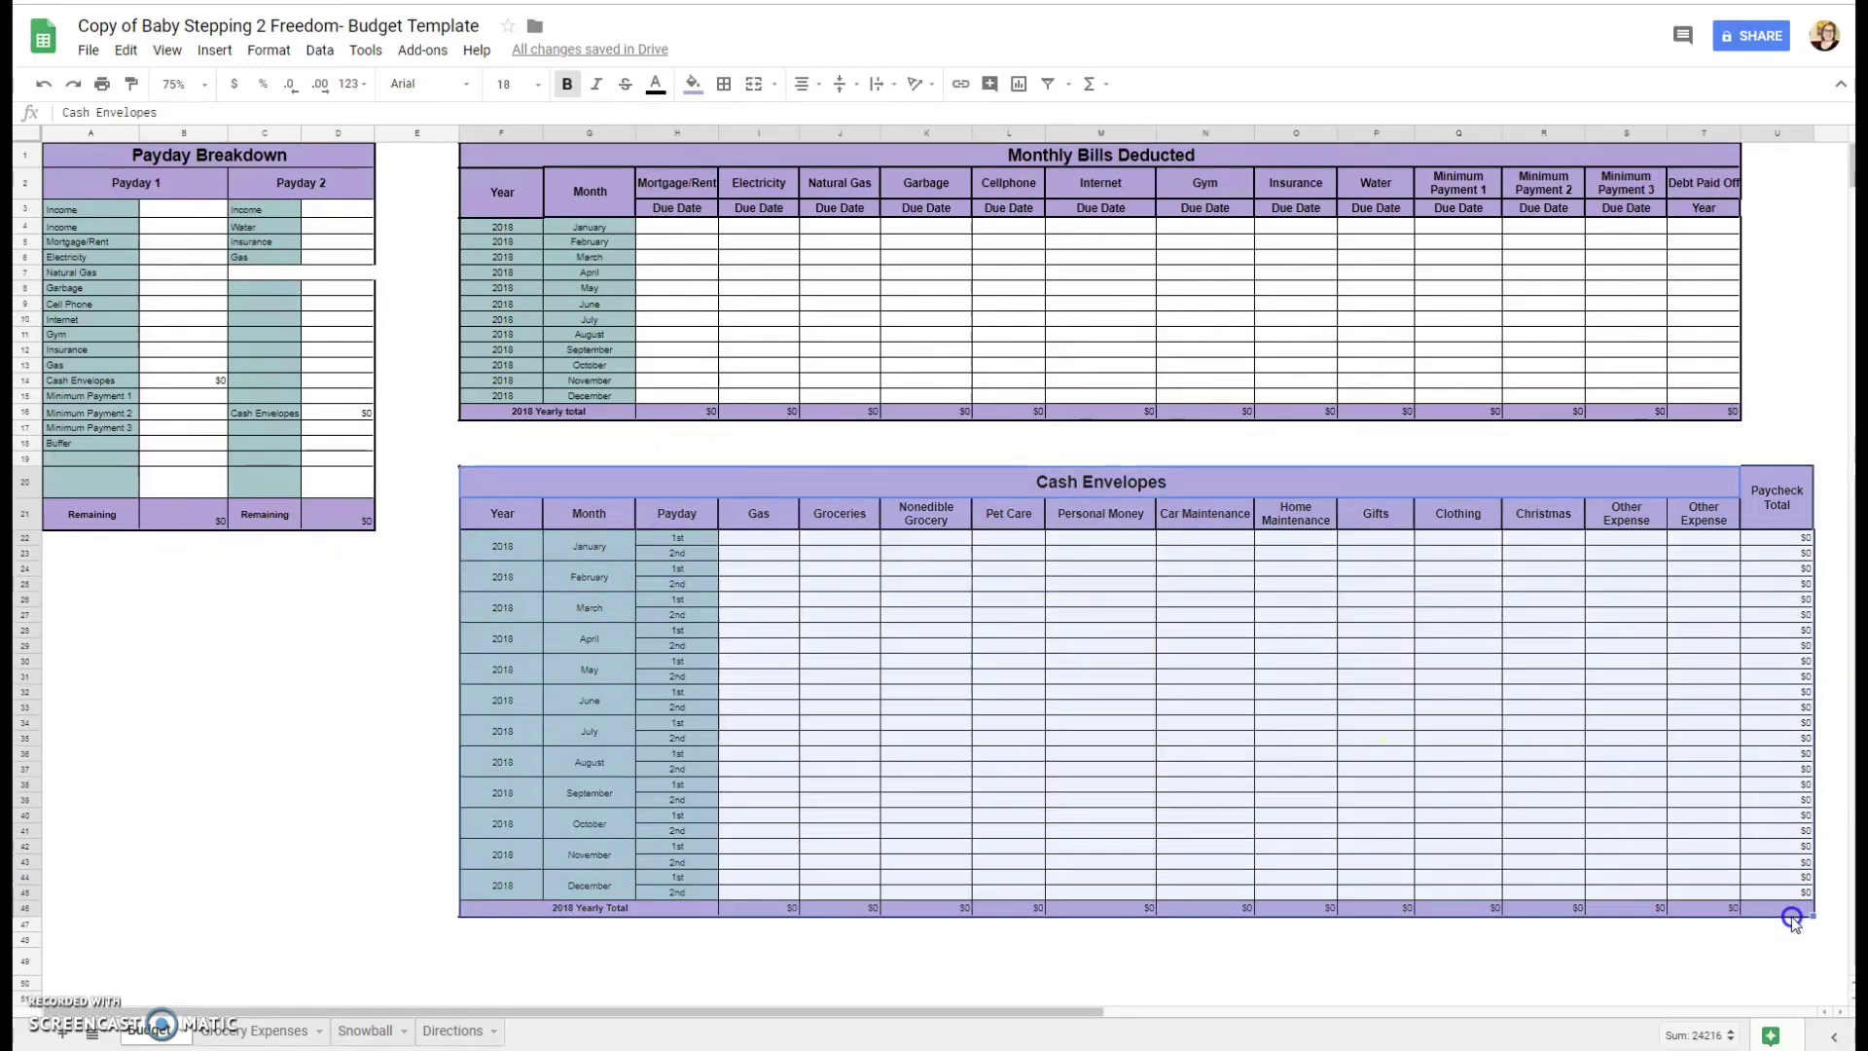
pyautogui.click(1083, 924)
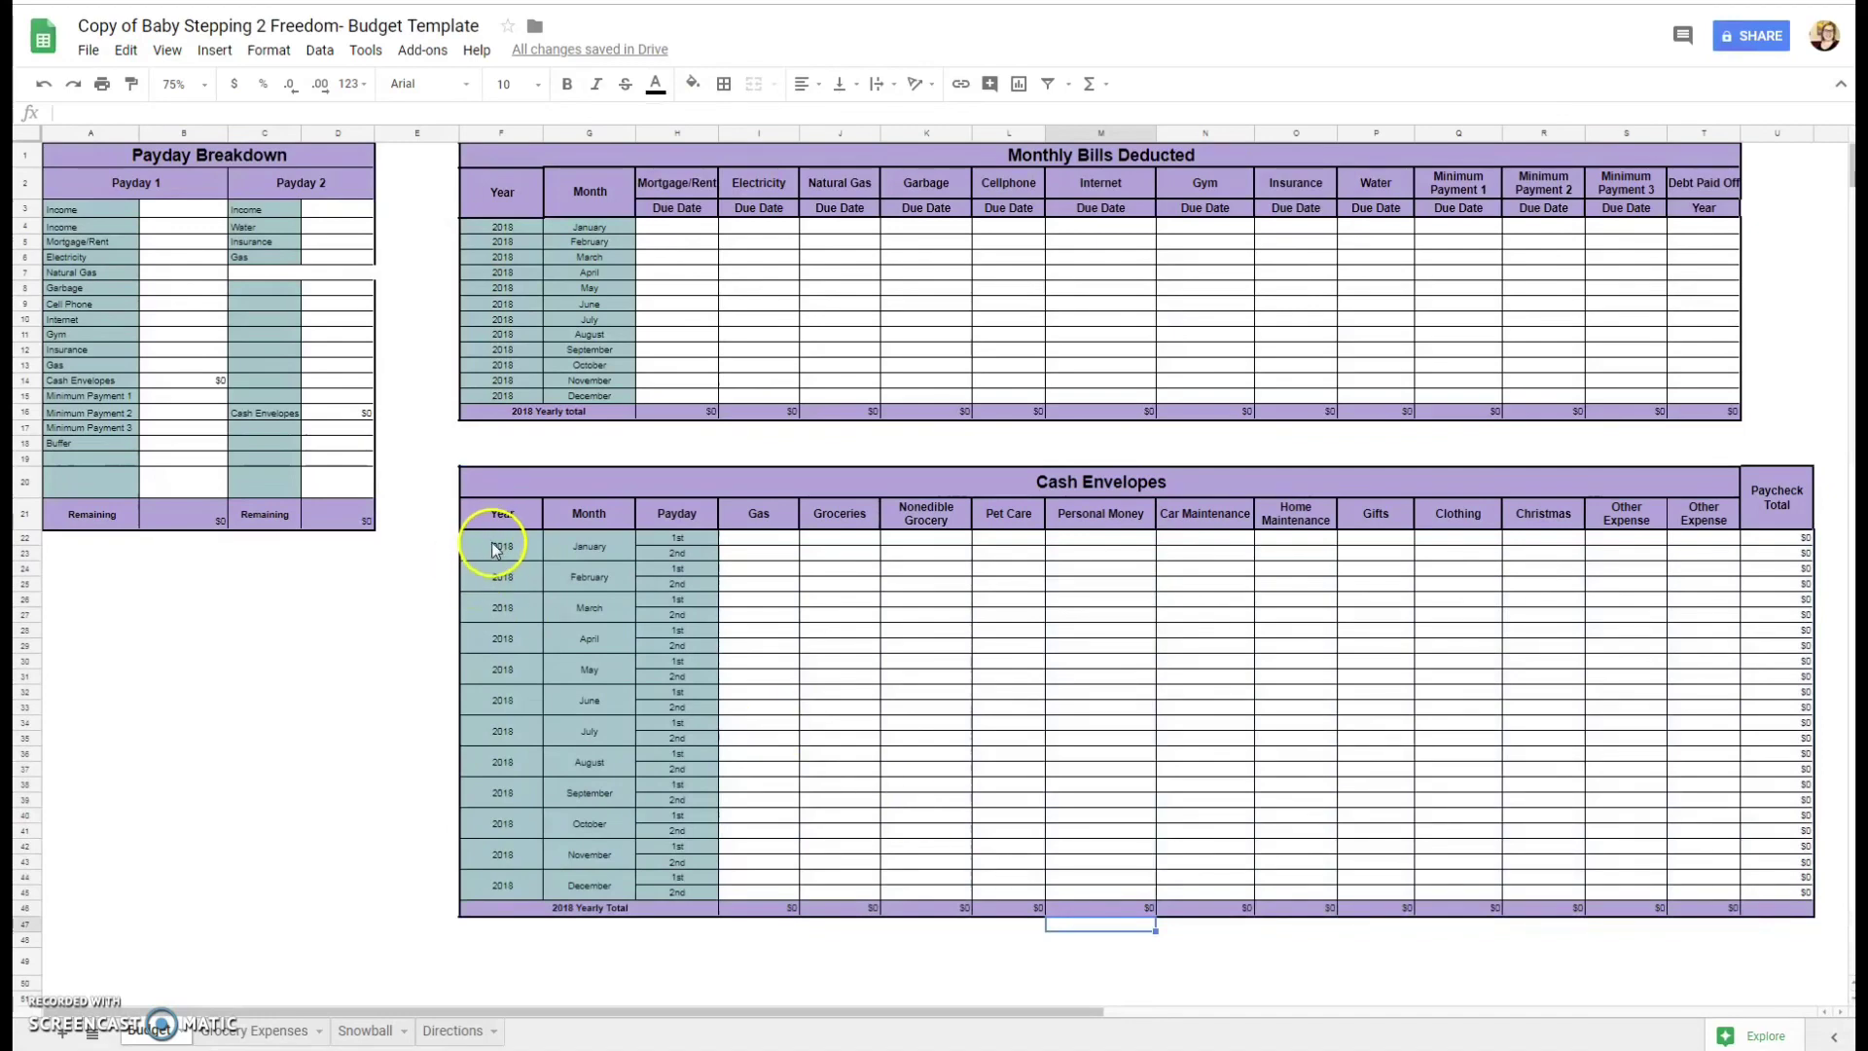
pyautogui.moveTo(496, 552); pyautogui.dragTo(619, 866)
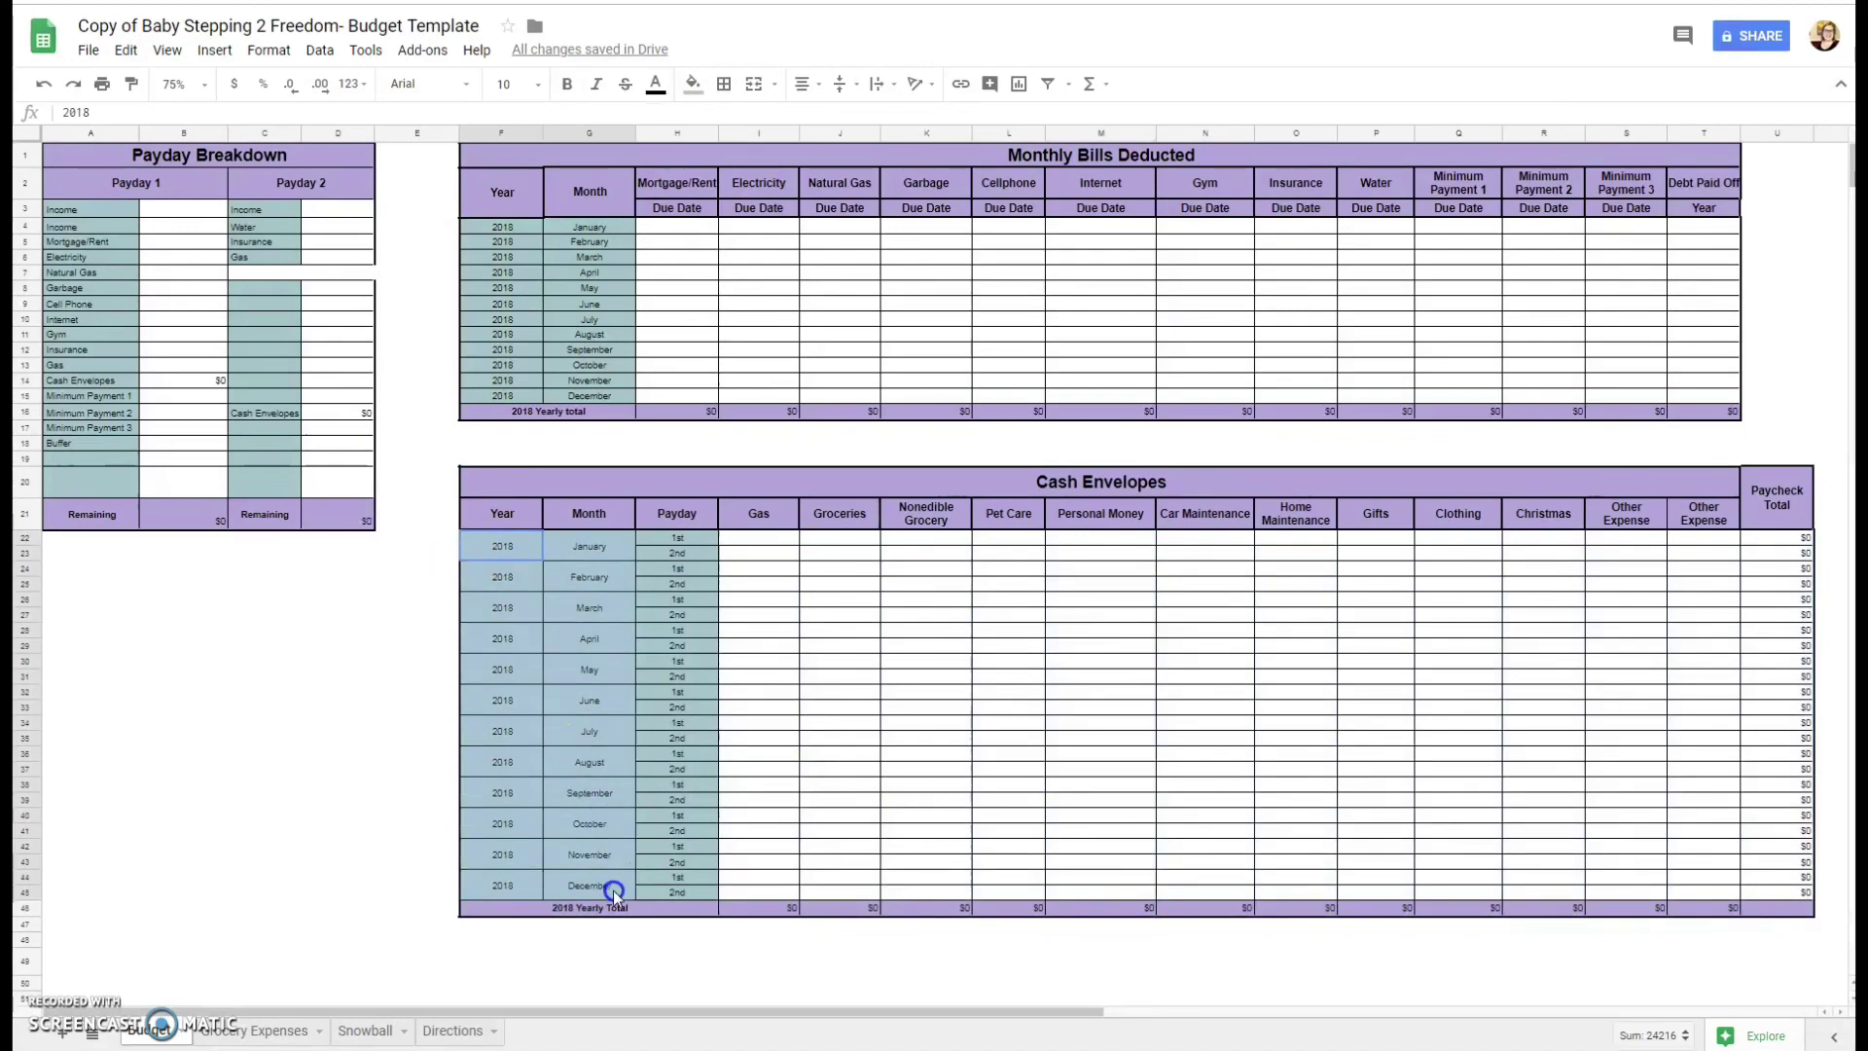
pyautogui.click(693, 940)
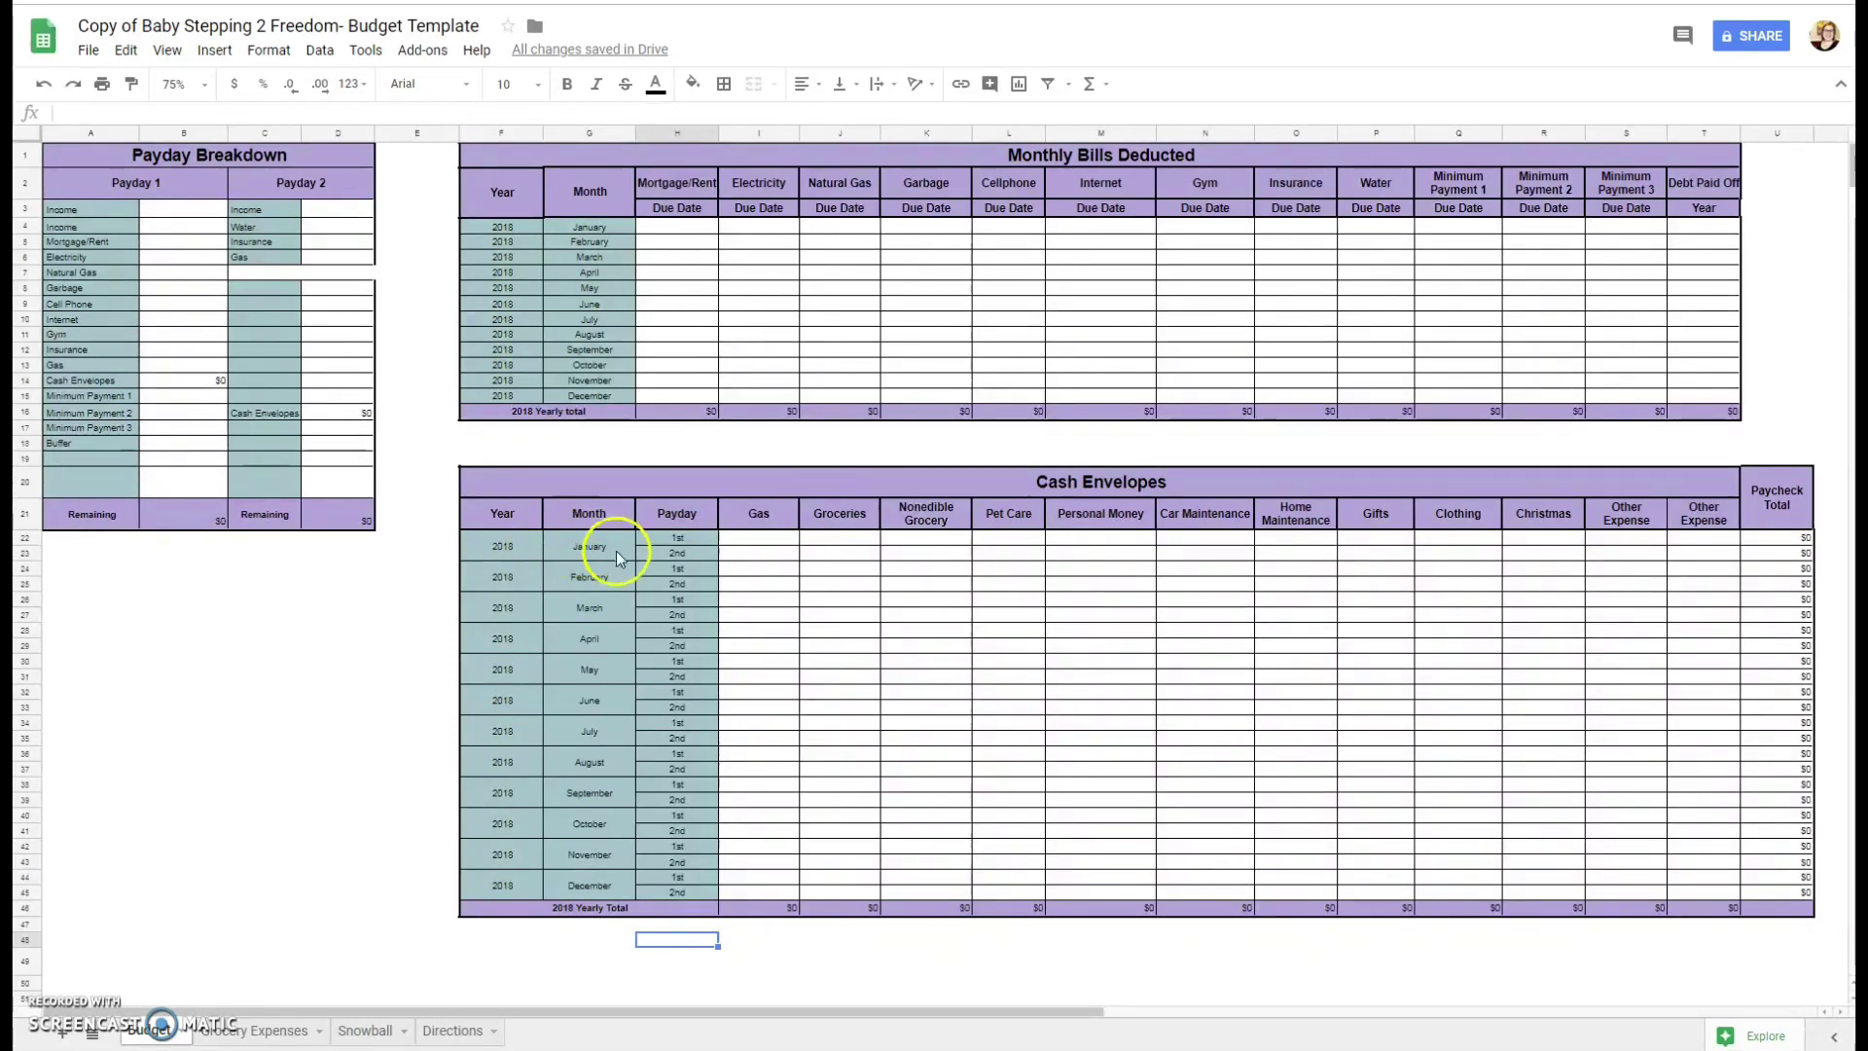
# - Compare January's 1st and 2nd payday rows in Cash Envelopes with the payday columns of the Payday Breakdown table
pyautogui.click(689, 538)
pyautogui.click(684, 546)
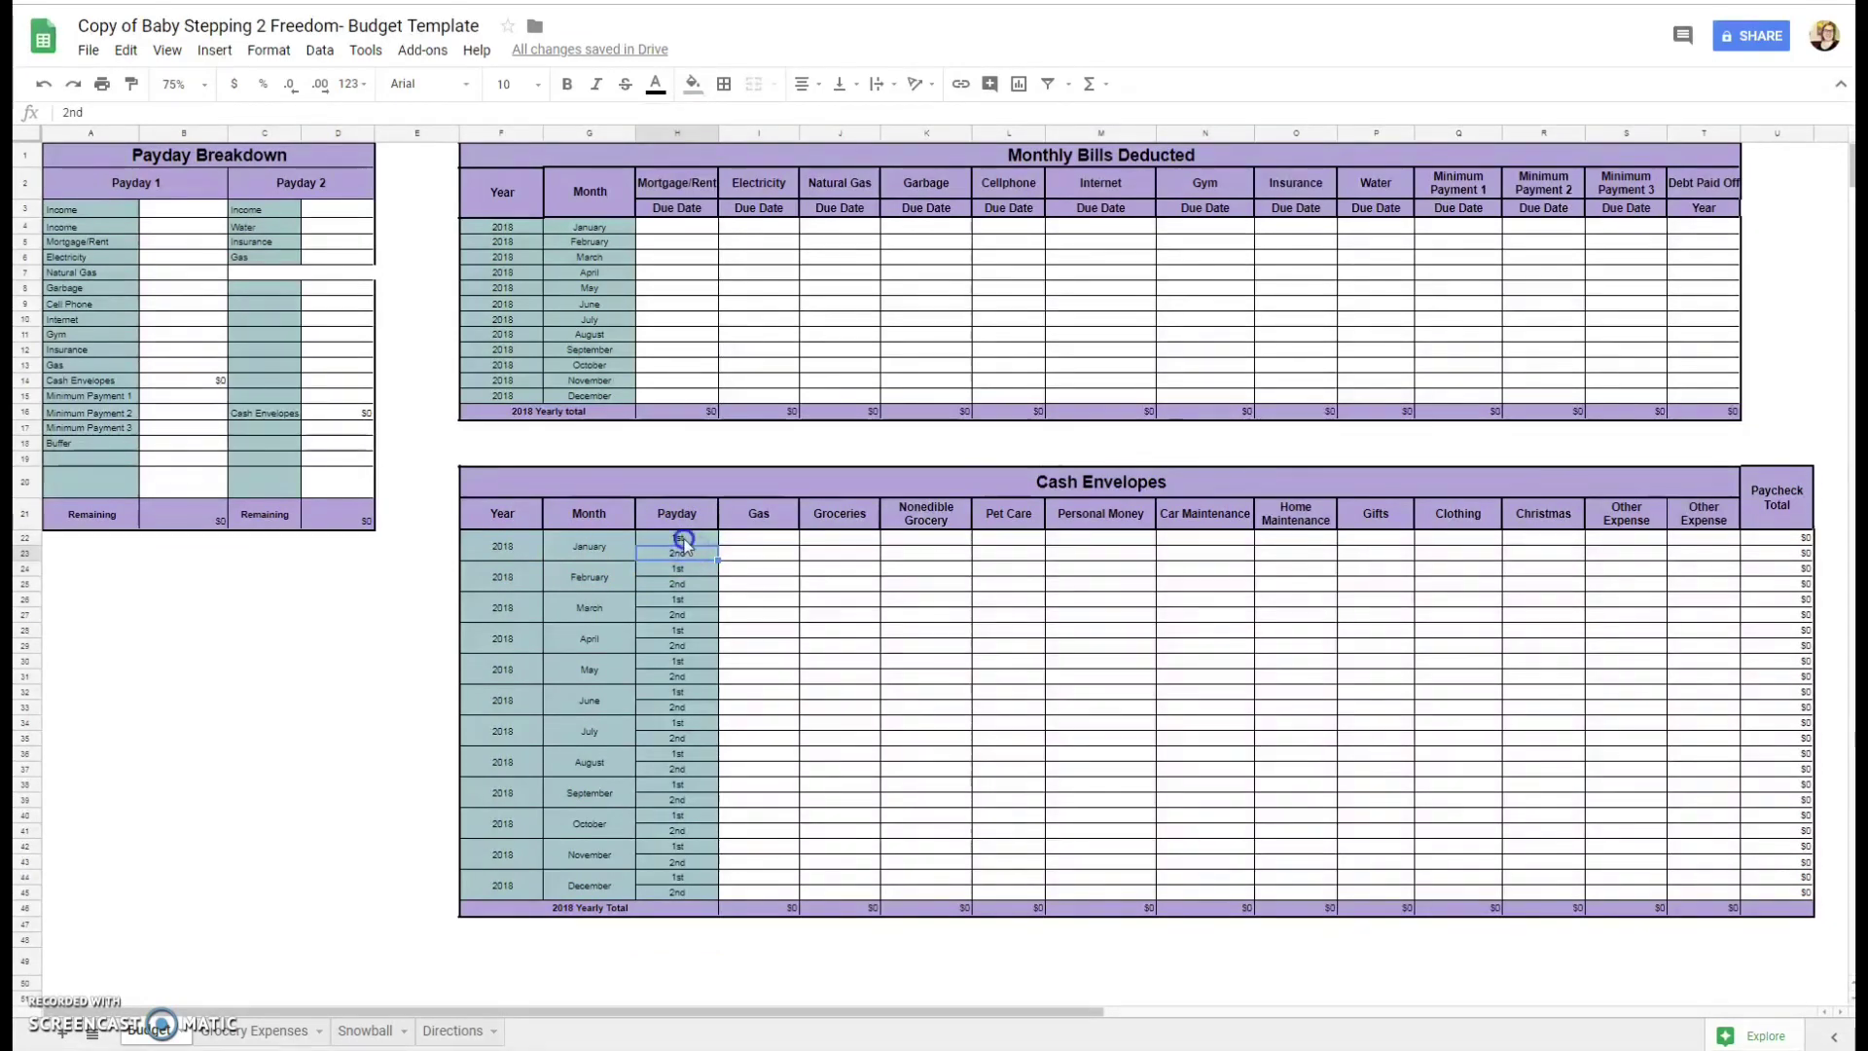
pyautogui.click(691, 538)
pyautogui.click(661, 556)
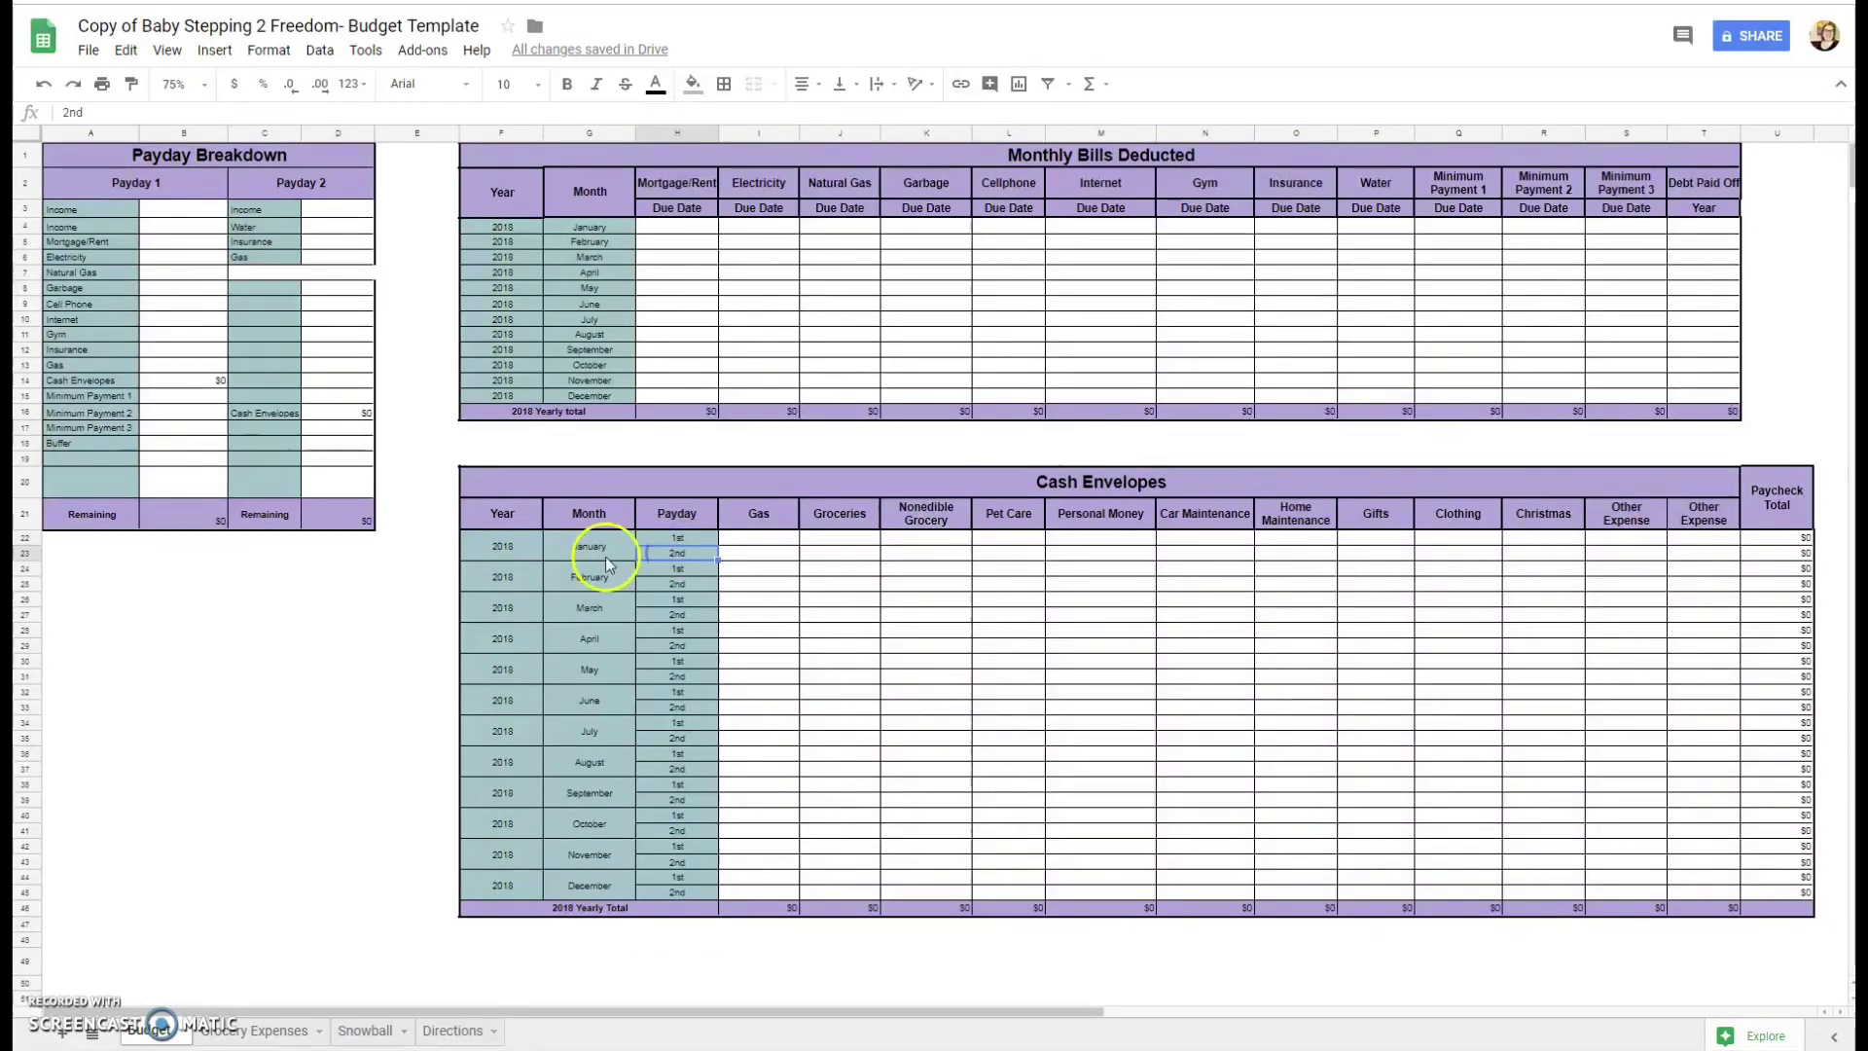
pyautogui.click(685, 553)
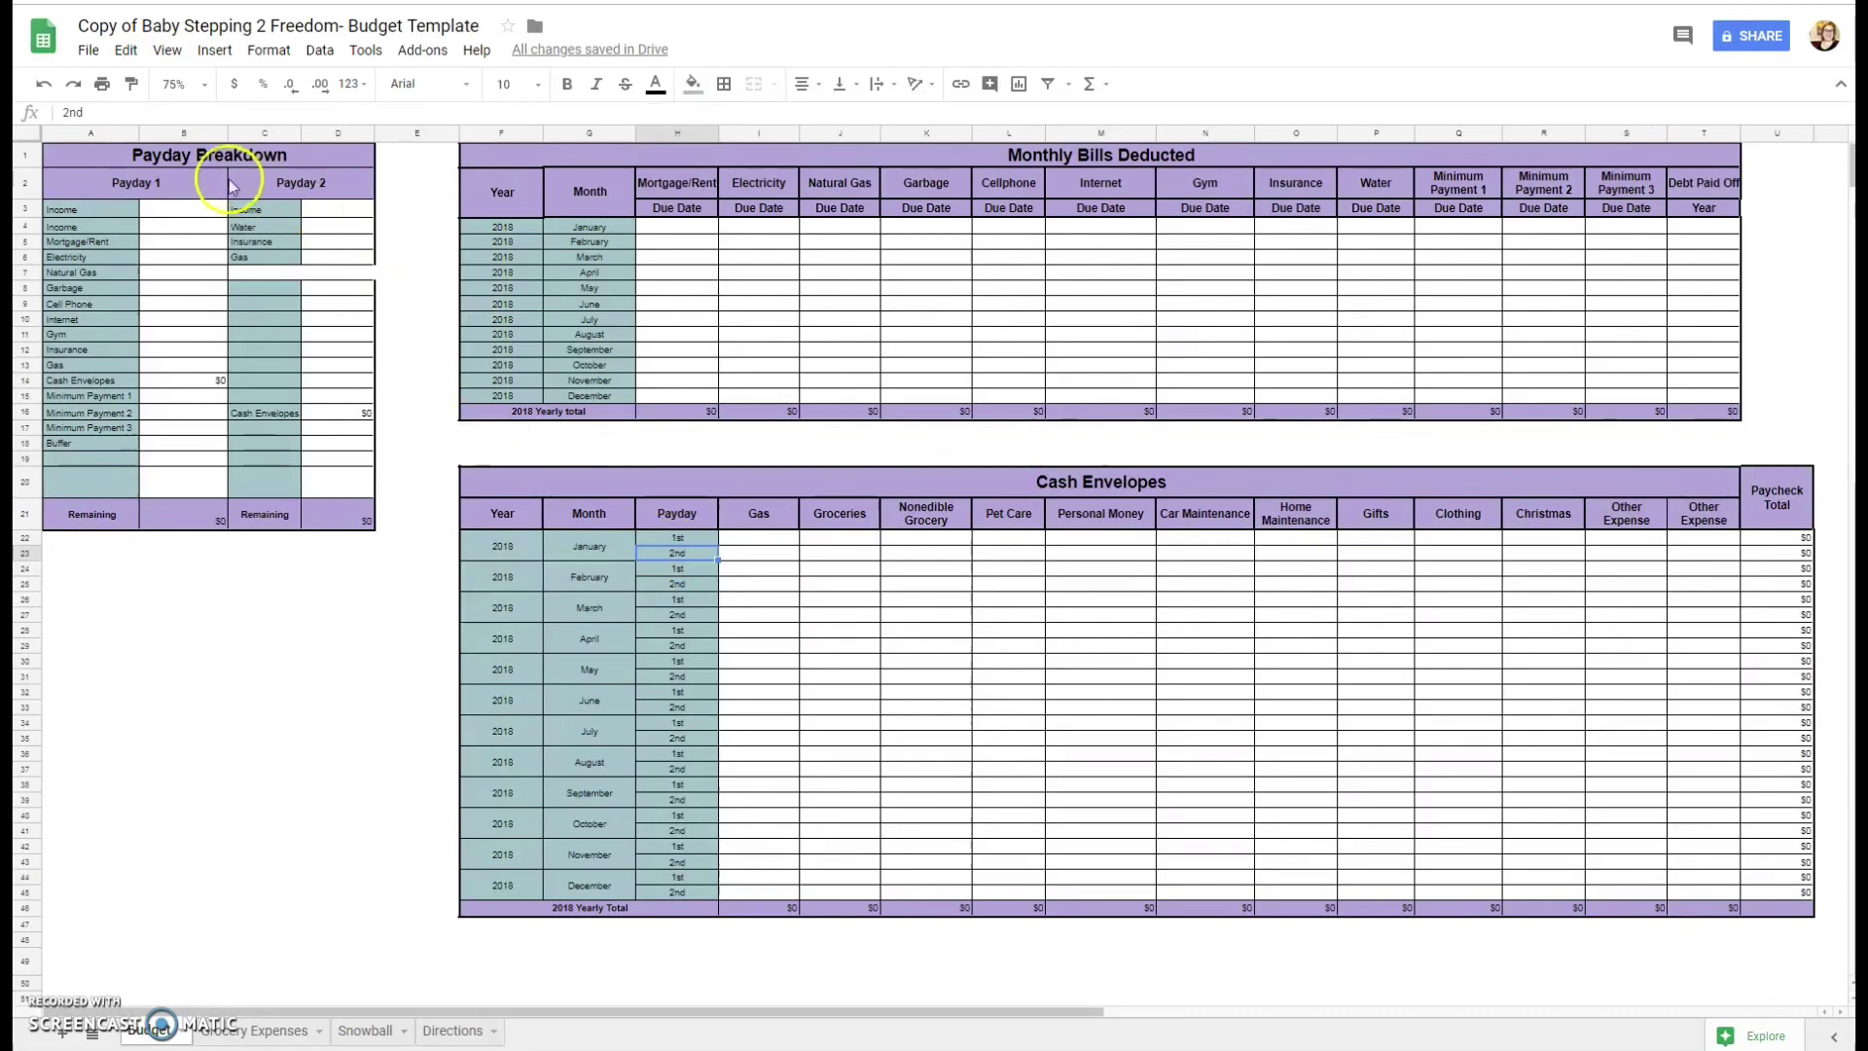
pyautogui.moveTo(192, 185); pyautogui.dragTo(185, 519)
pyautogui.moveTo(416, 183); pyautogui.dragTo(416, 526)
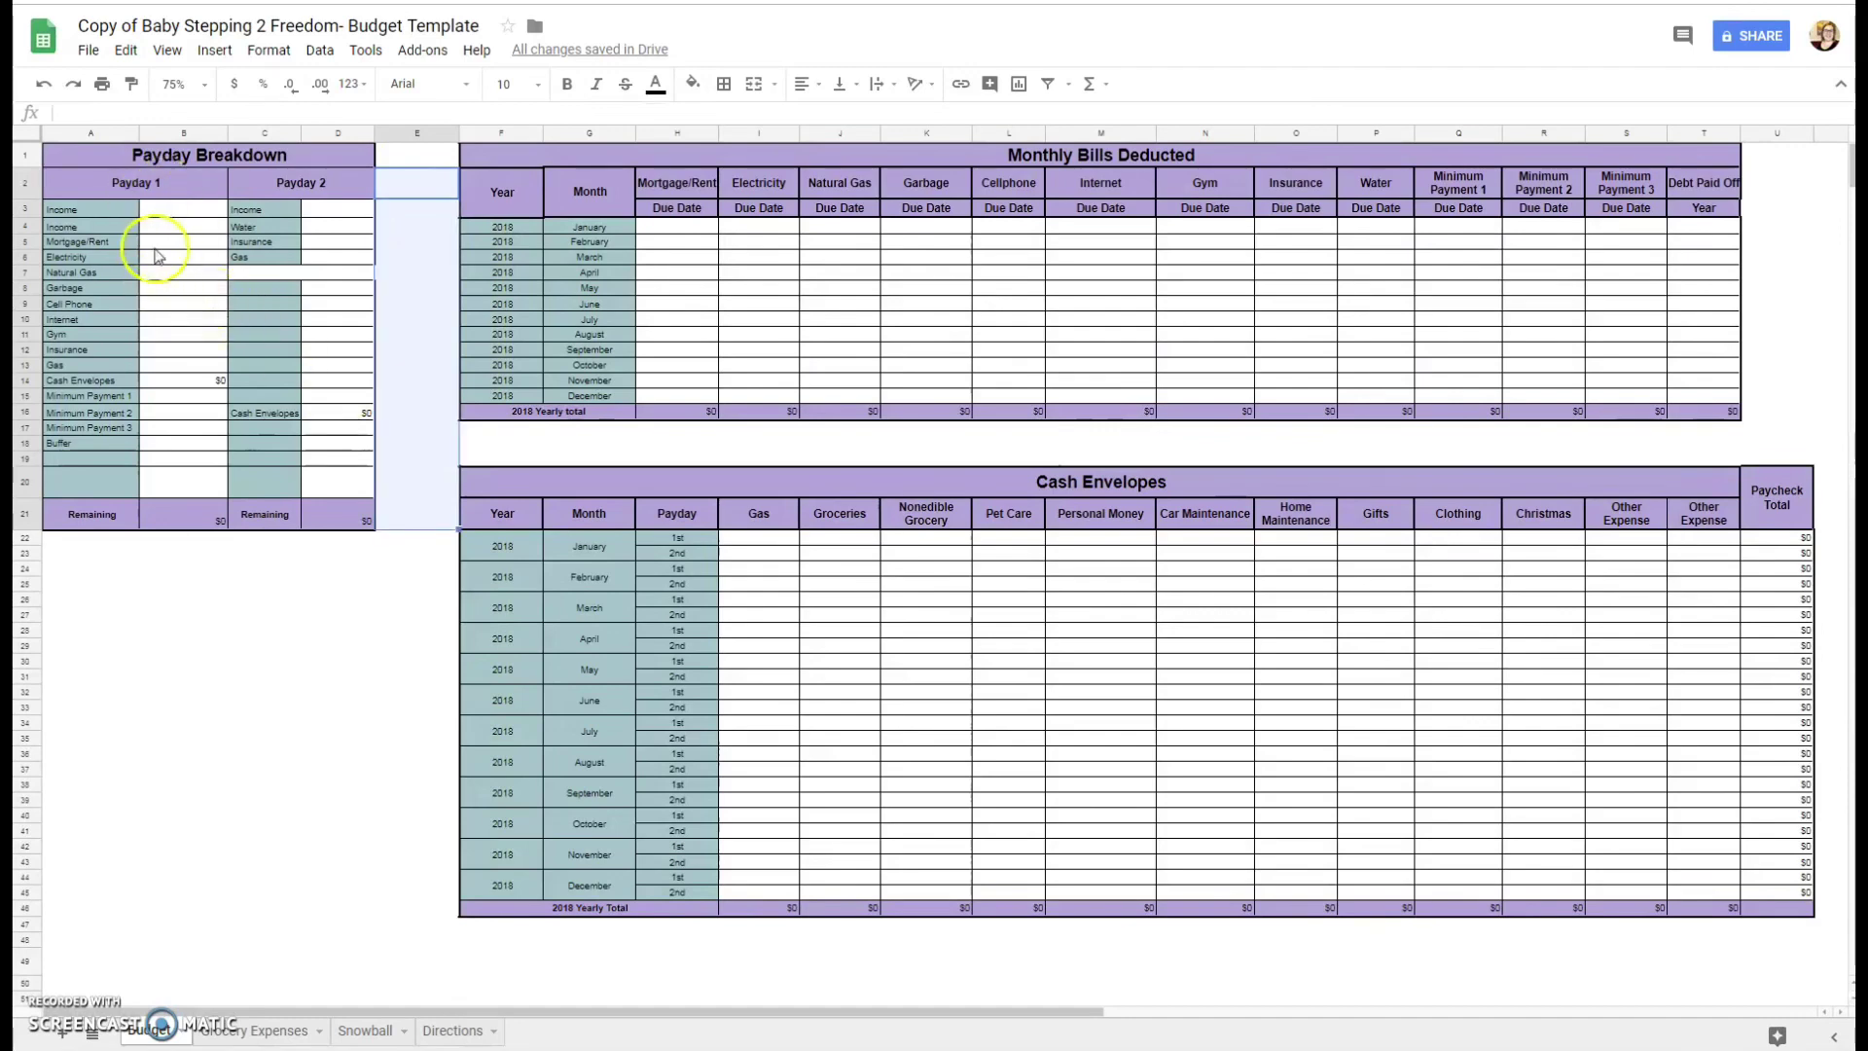
pyautogui.click(680, 551)
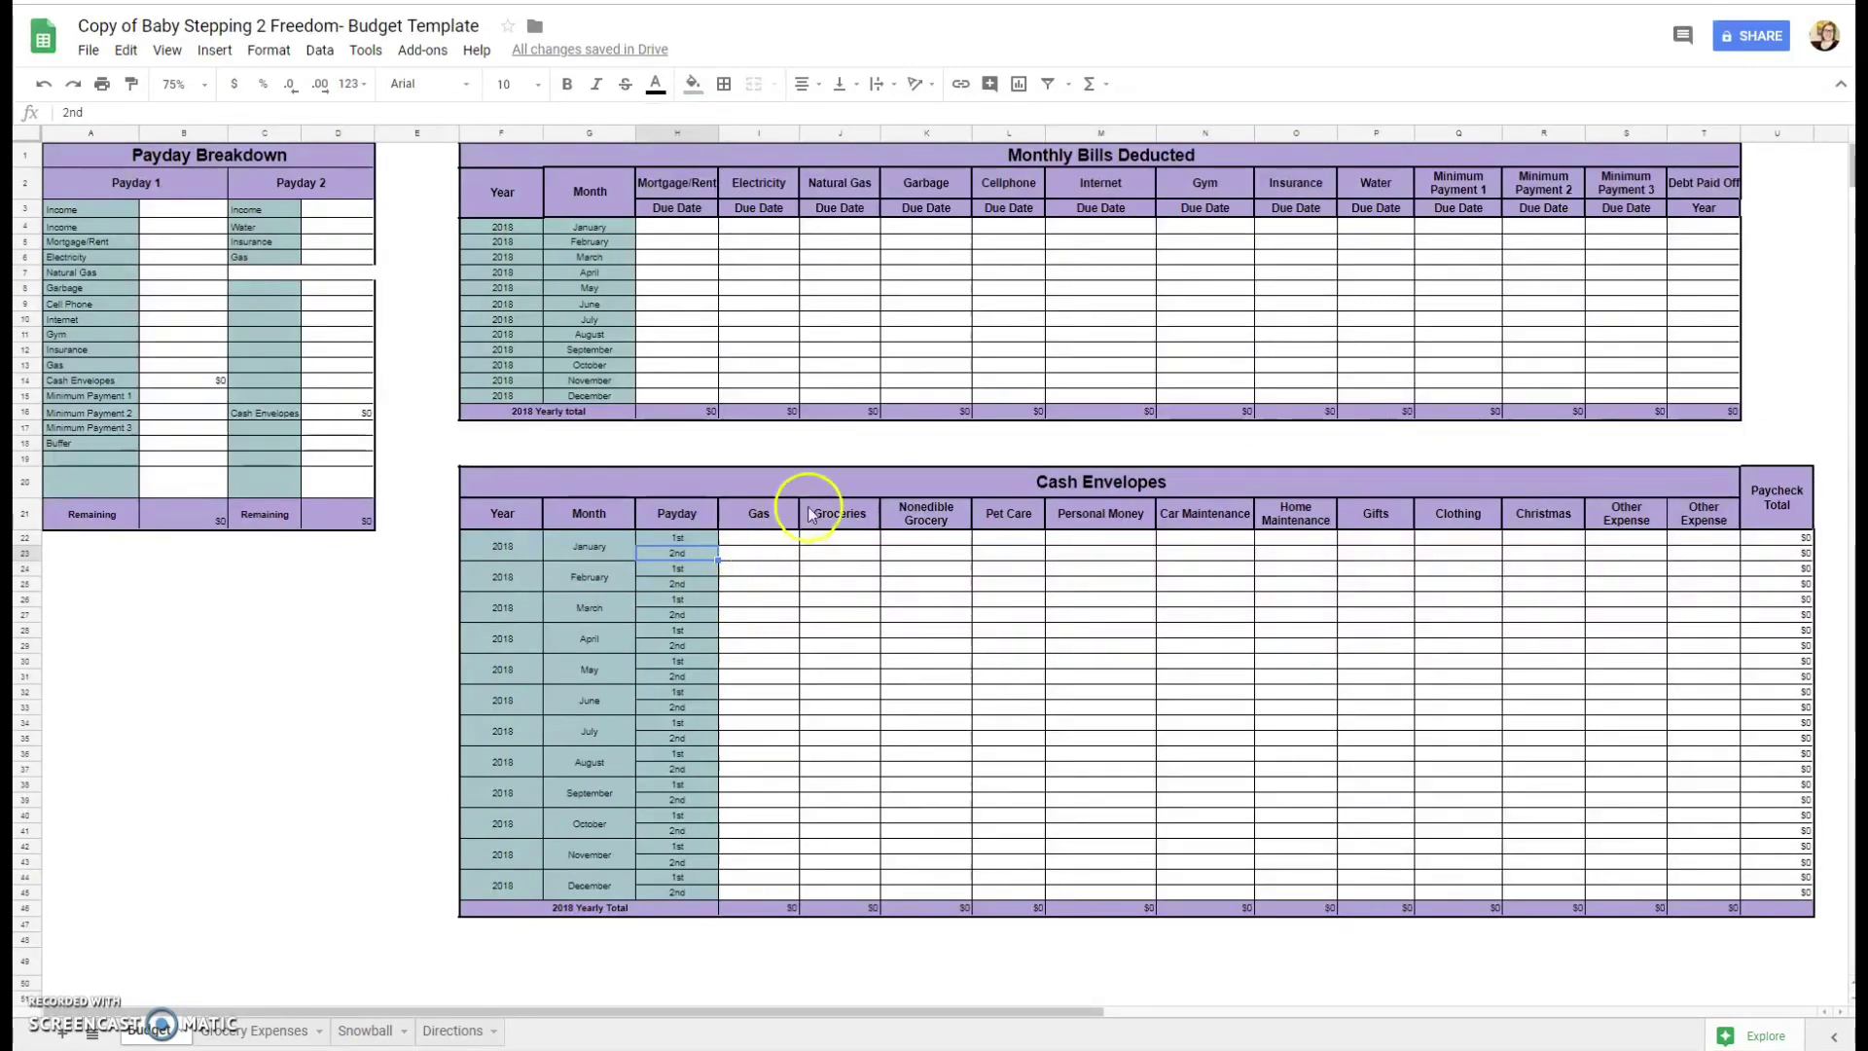
# - Go through the Cash Envelopes category headings from Gas to the last Other Expense column
pyautogui.click(774, 515)
pyautogui.click(857, 516)
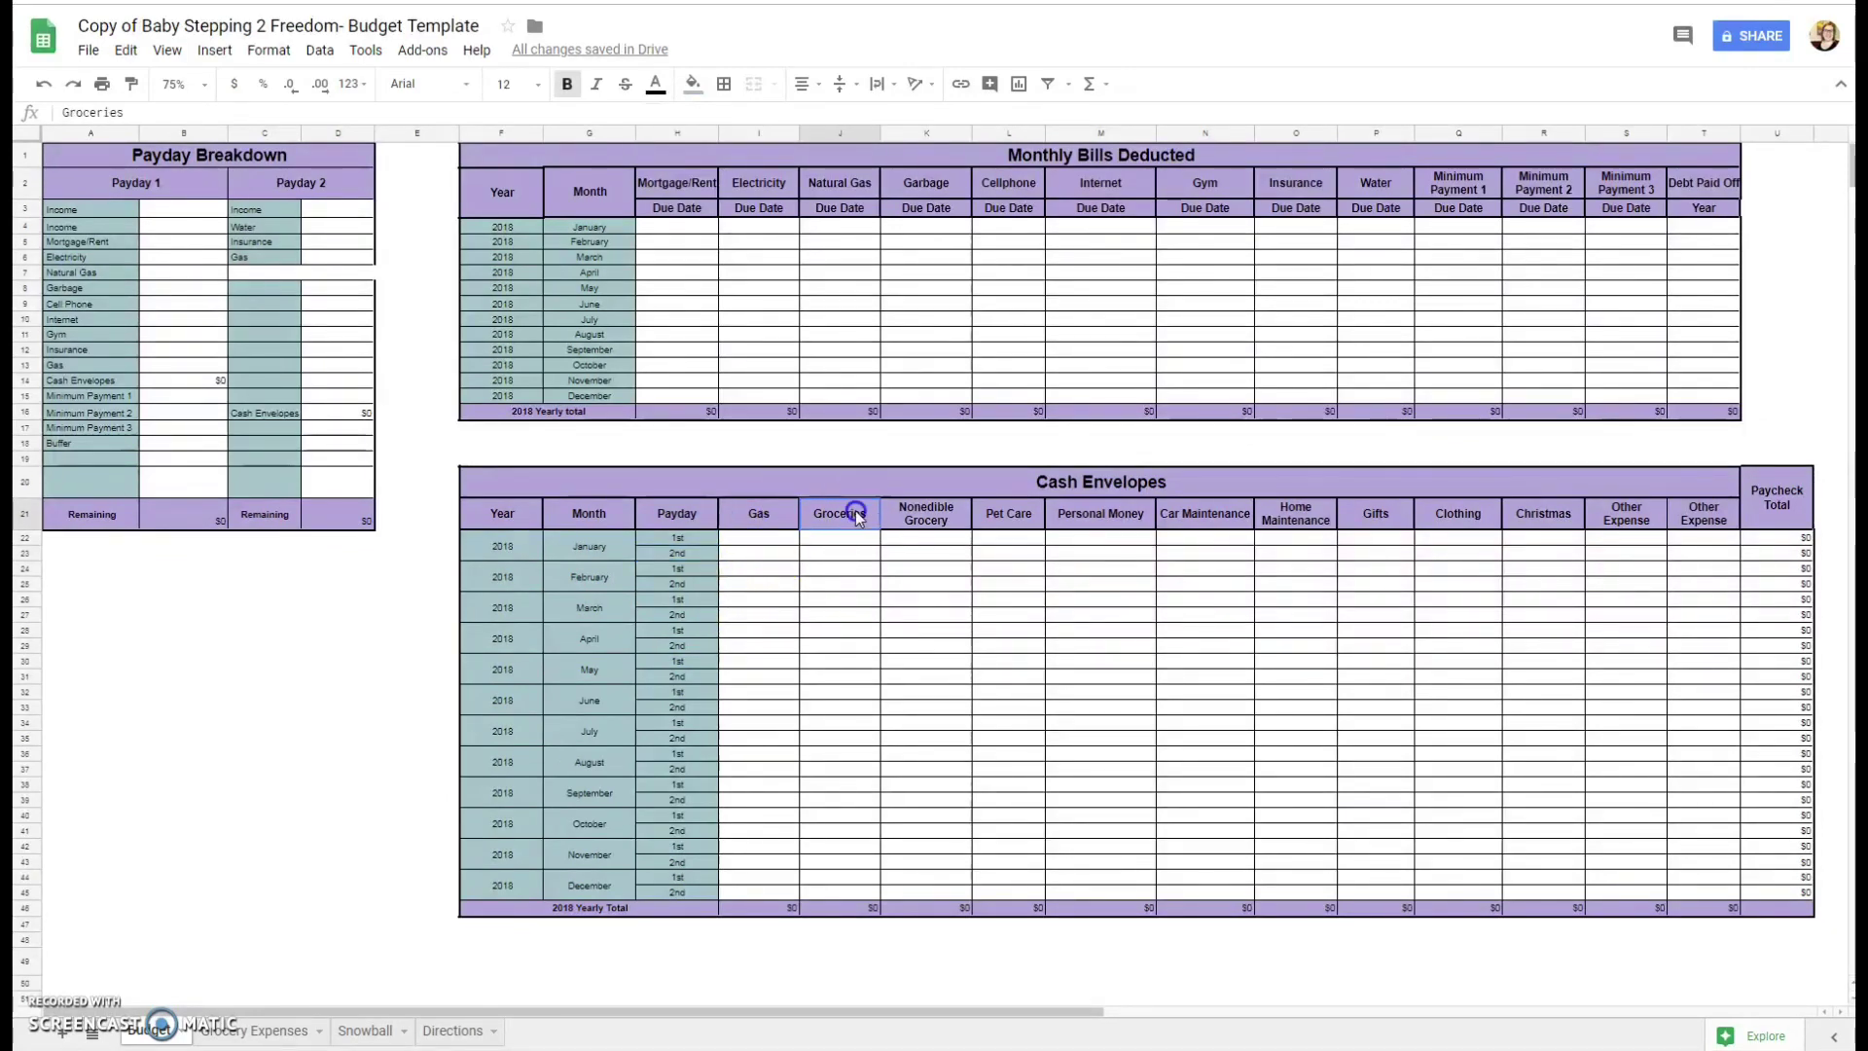
pyautogui.click(924, 510)
pyautogui.click(997, 509)
pyautogui.click(1080, 510)
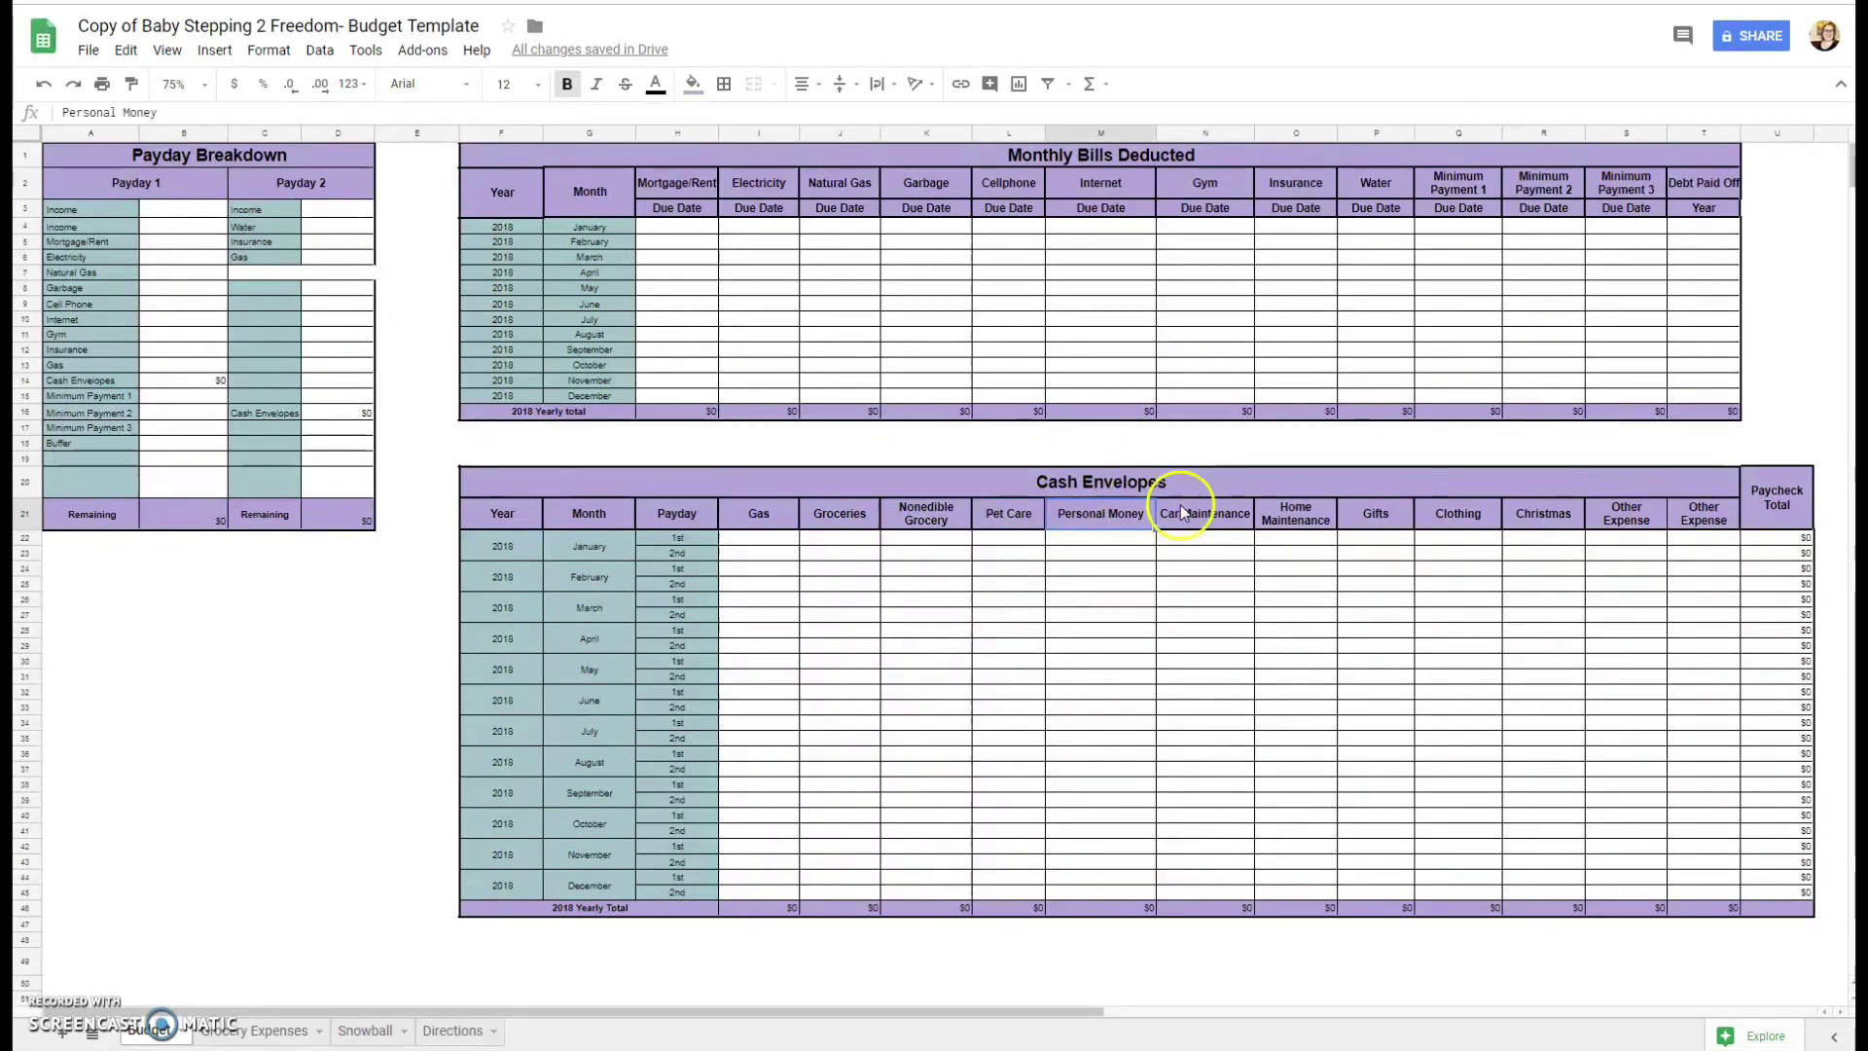
pyautogui.click(1202, 509)
pyautogui.click(1277, 510)
pyautogui.click(1376, 512)
pyautogui.click(1450, 508)
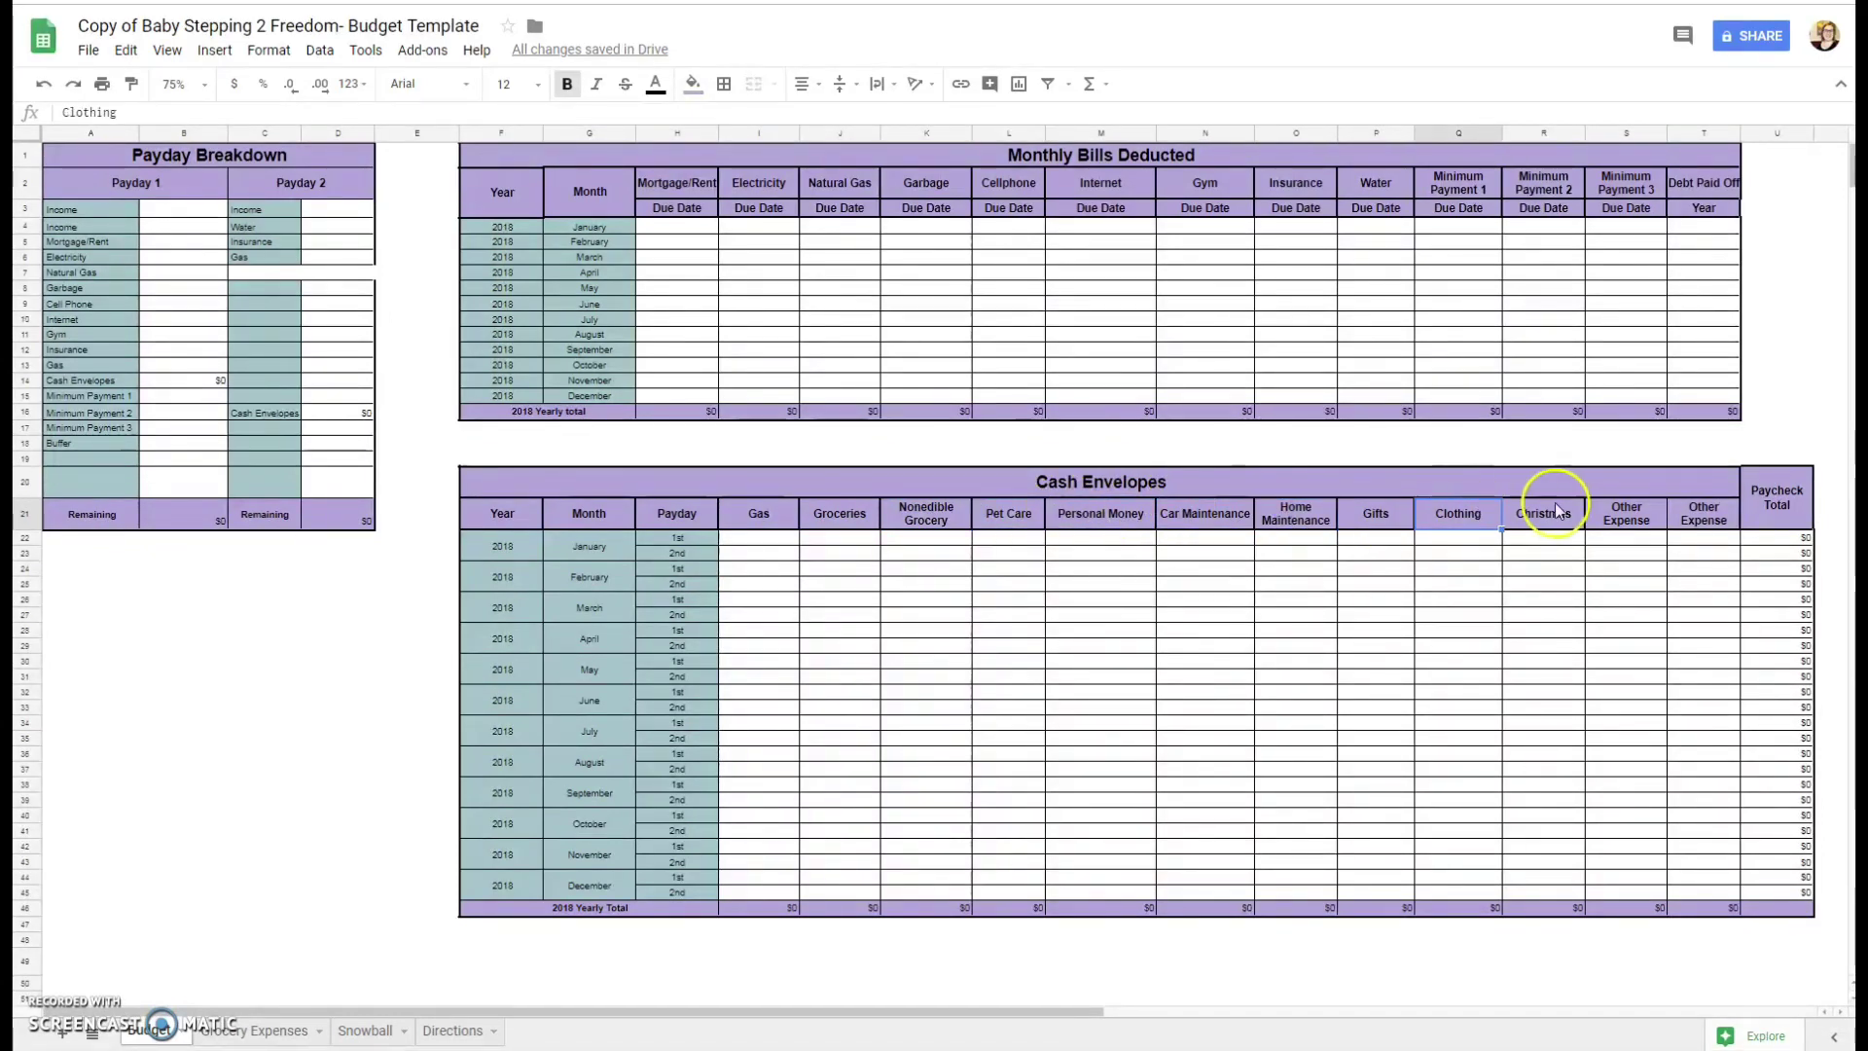
pyautogui.click(1557, 506)
pyautogui.click(1646, 508)
pyautogui.click(1702, 512)
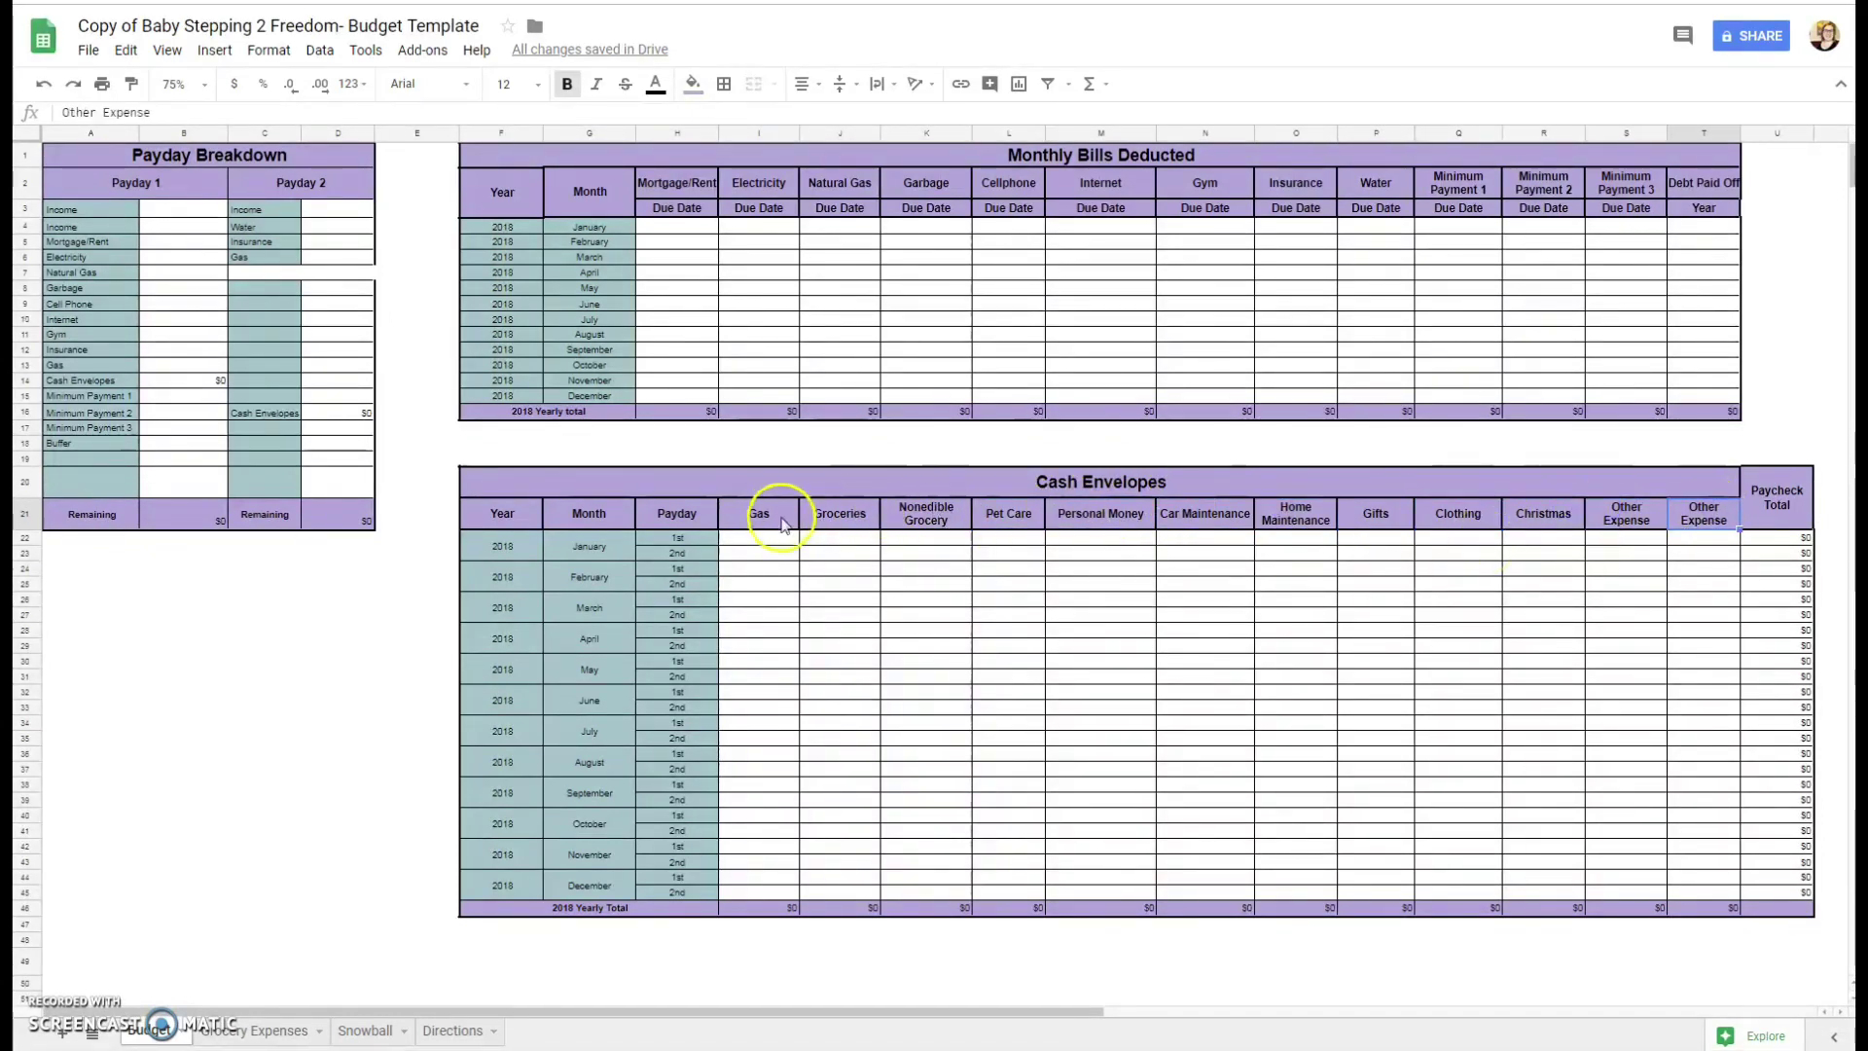
# - Clear the Nonedible Grocery heading in Cash Envelopes, undo the deletion, and check the two Other Expense headings
pyautogui.click(920, 519)
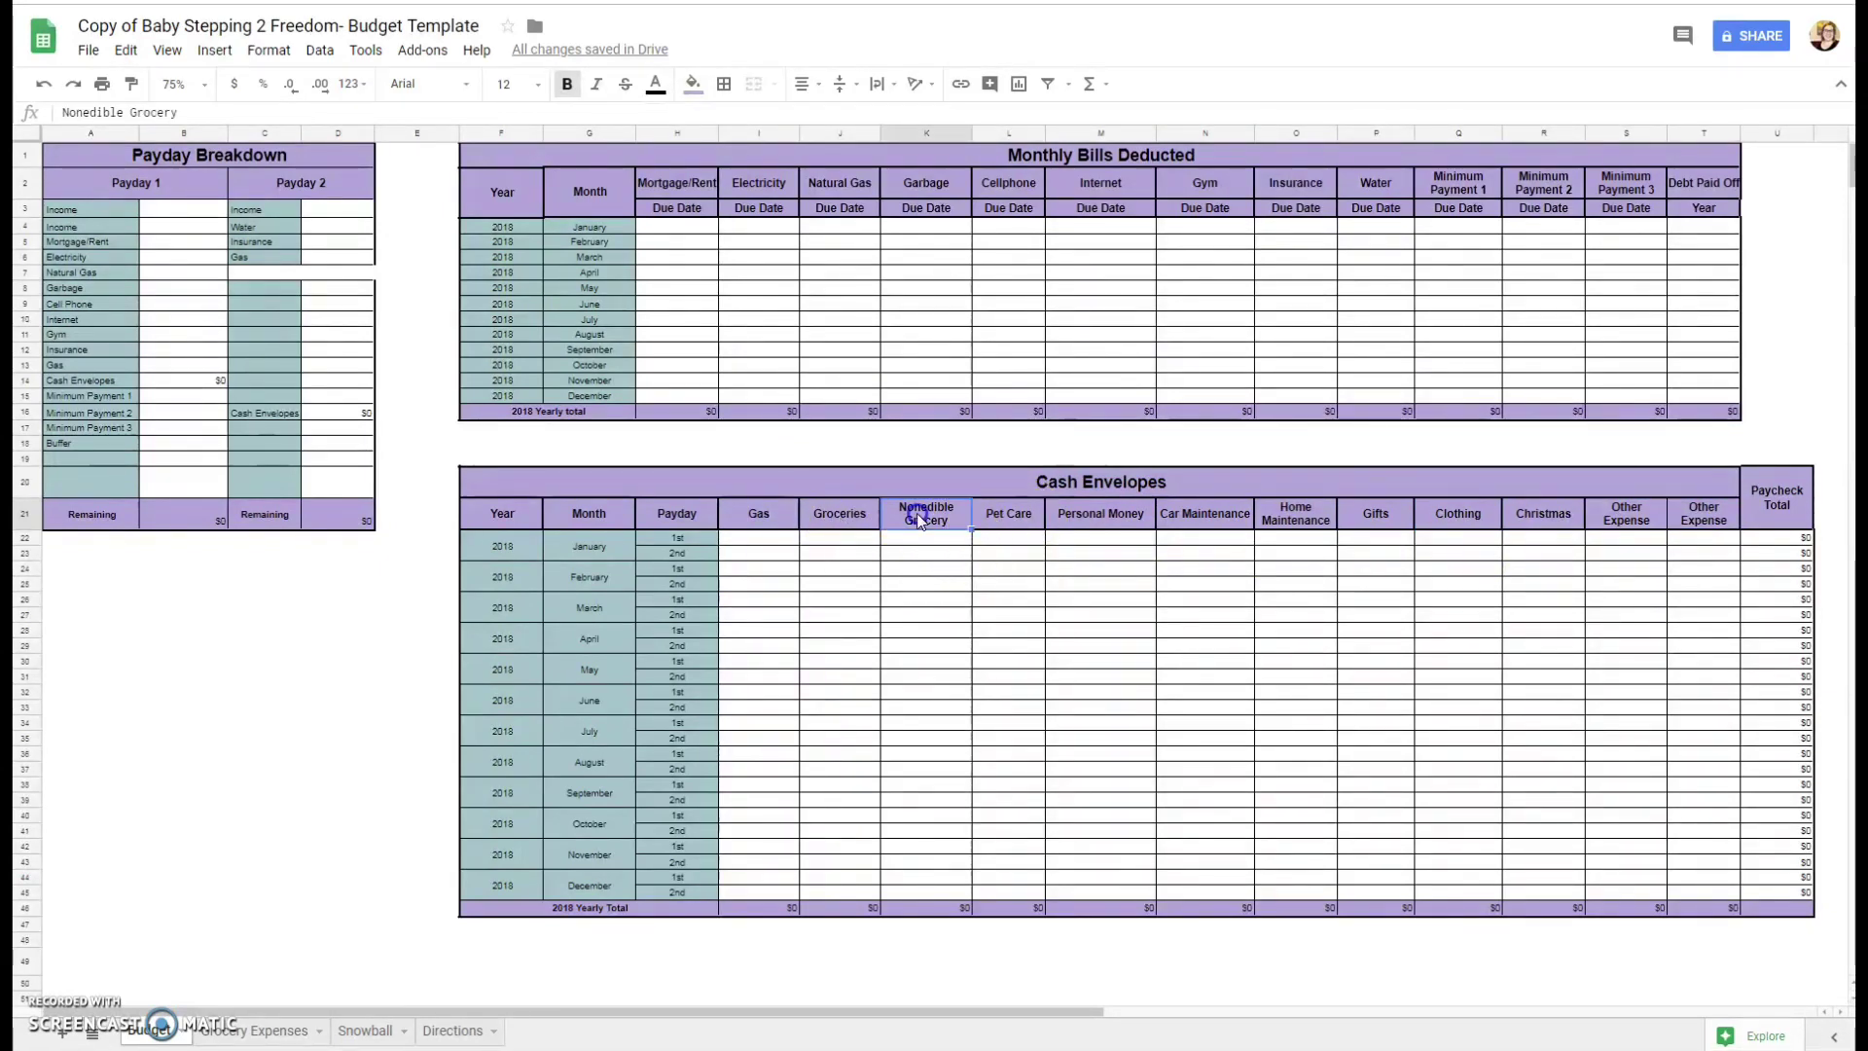
pyautogui.press('Delete')
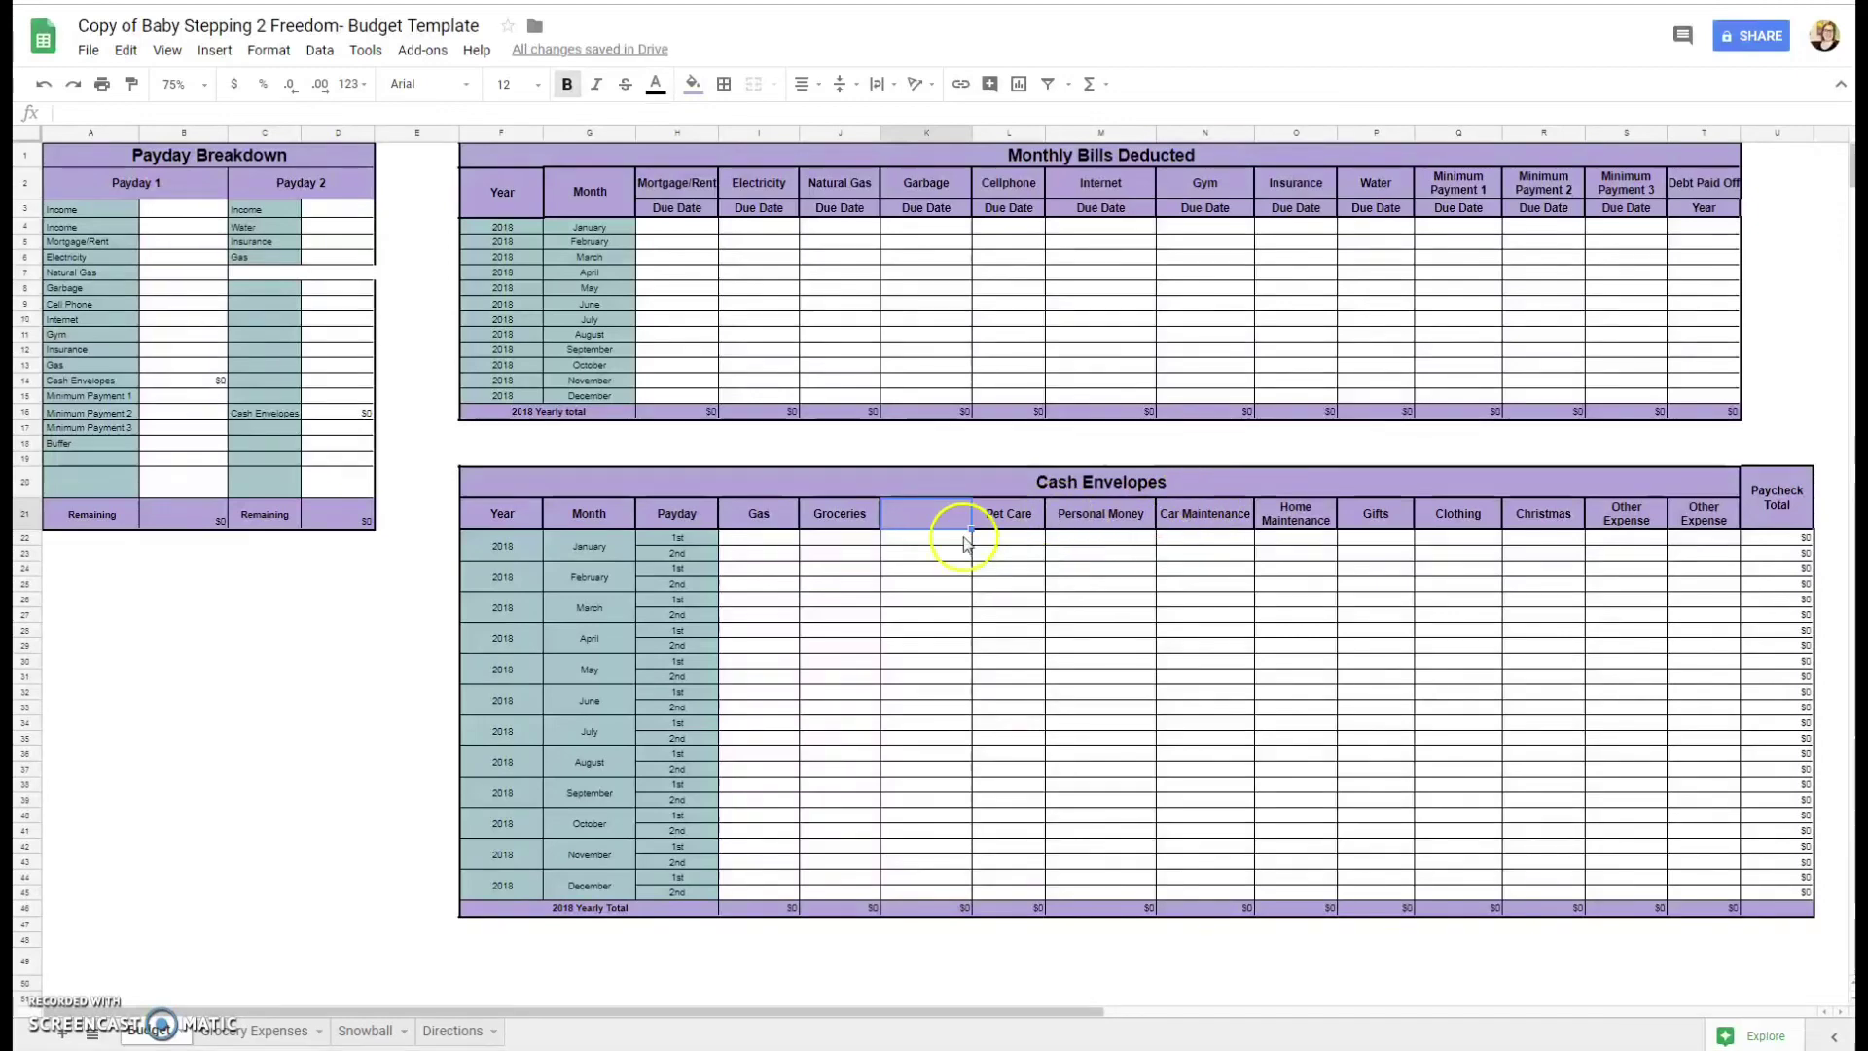
pyautogui.click(44, 84)
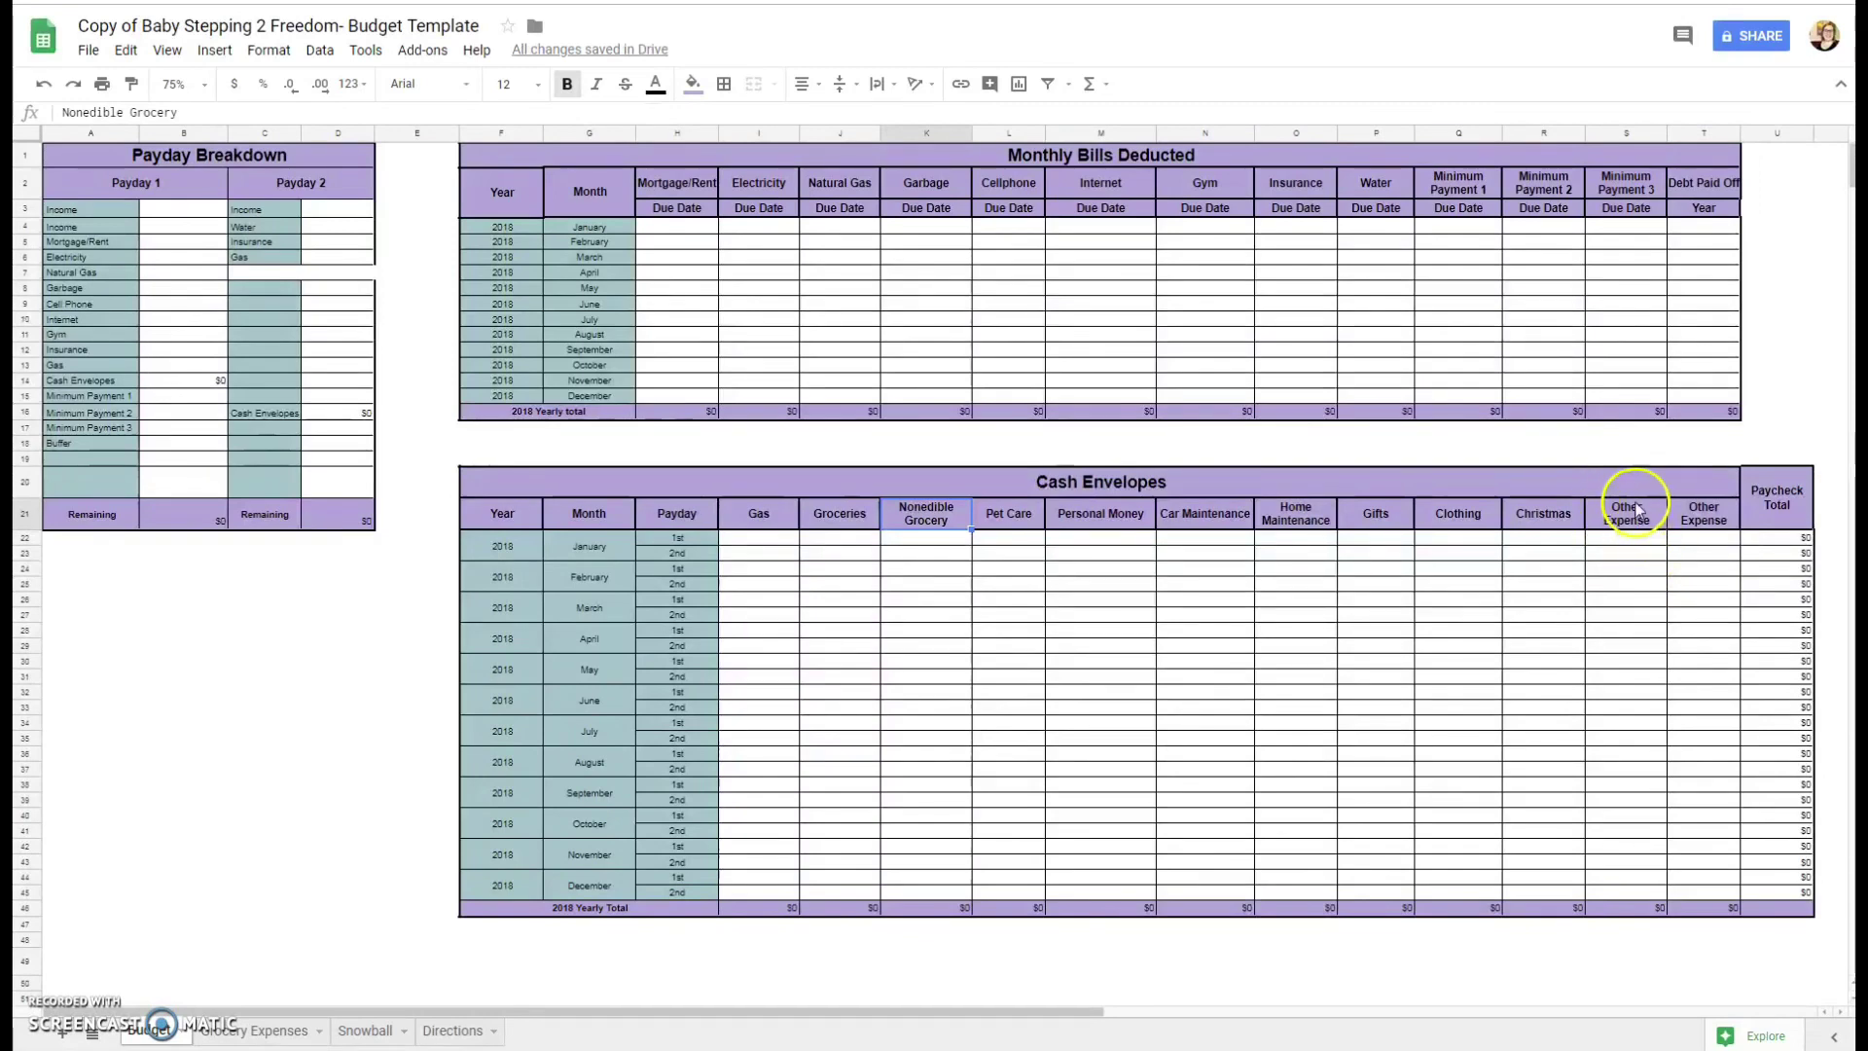
pyautogui.click(1640, 510)
pyautogui.click(1704, 513)
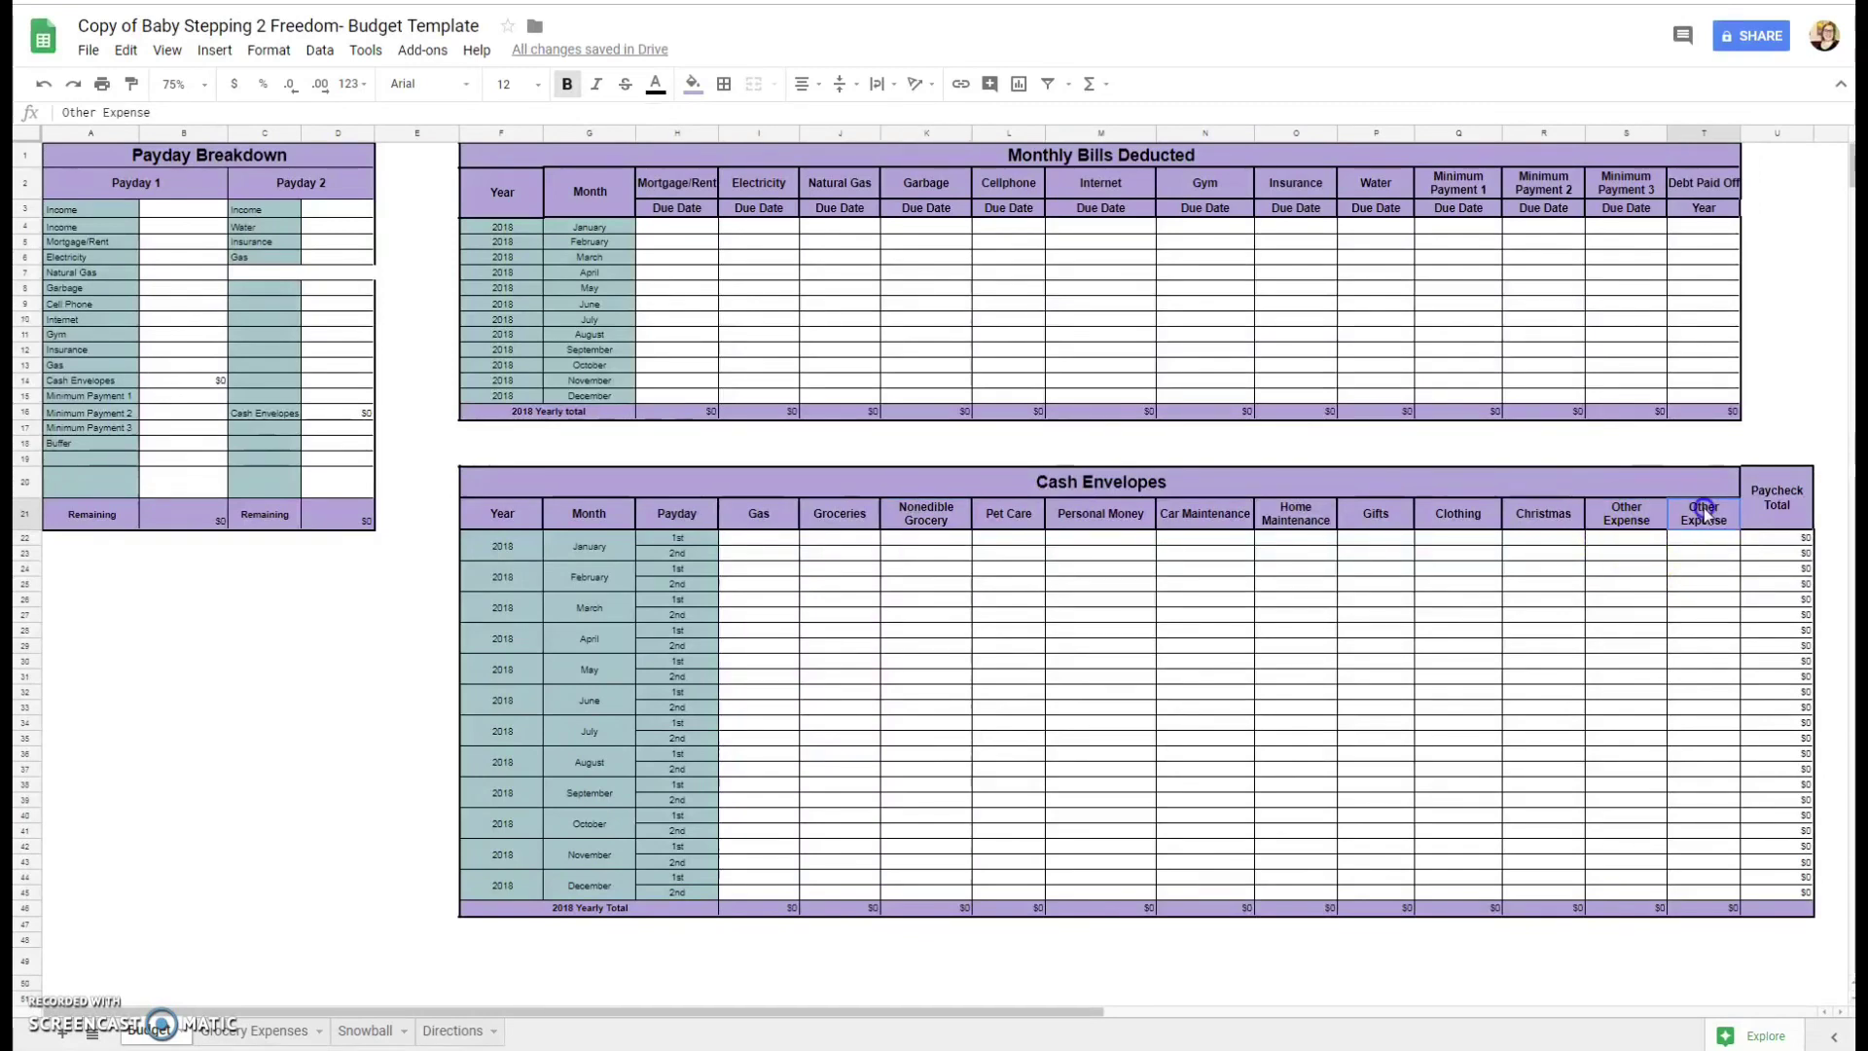
# - Enter $200 for Gas and $200 for Groceries in January's 1st payday row of Cash Envelopes
pyautogui.click(747, 543)
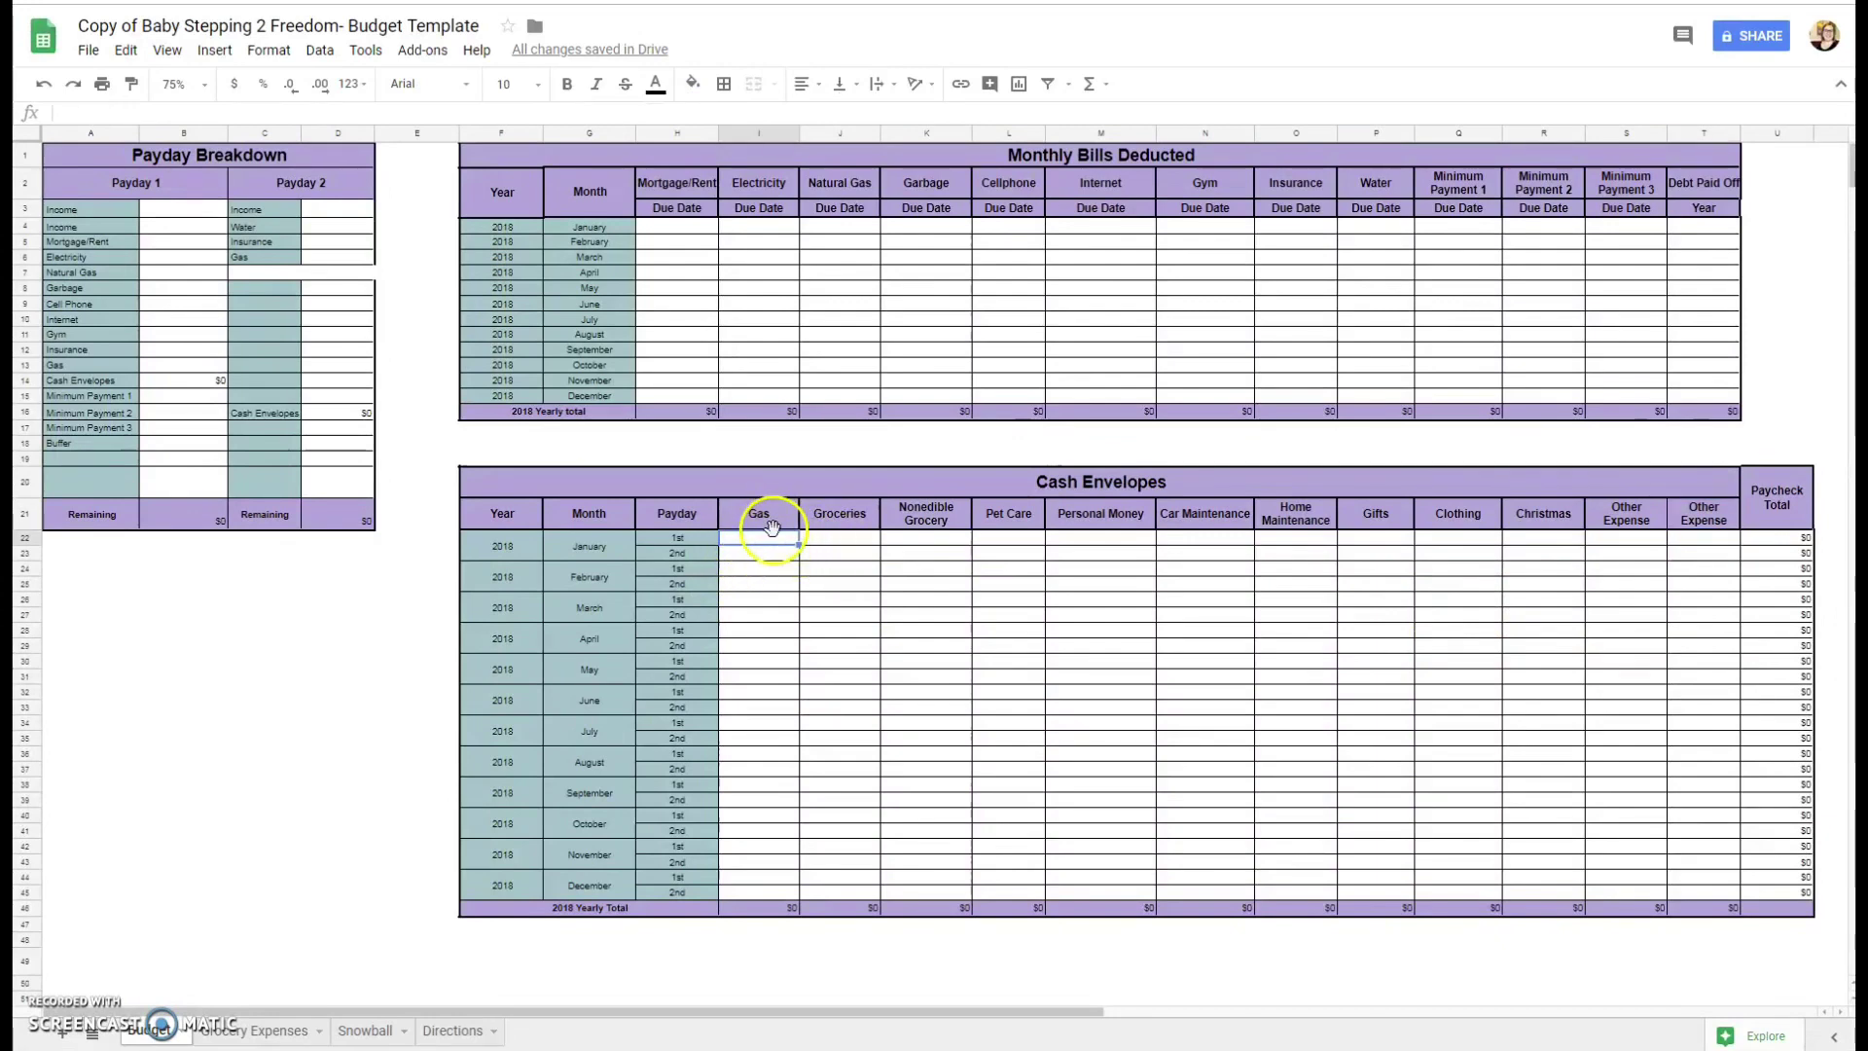
pyautogui.press('Tab')
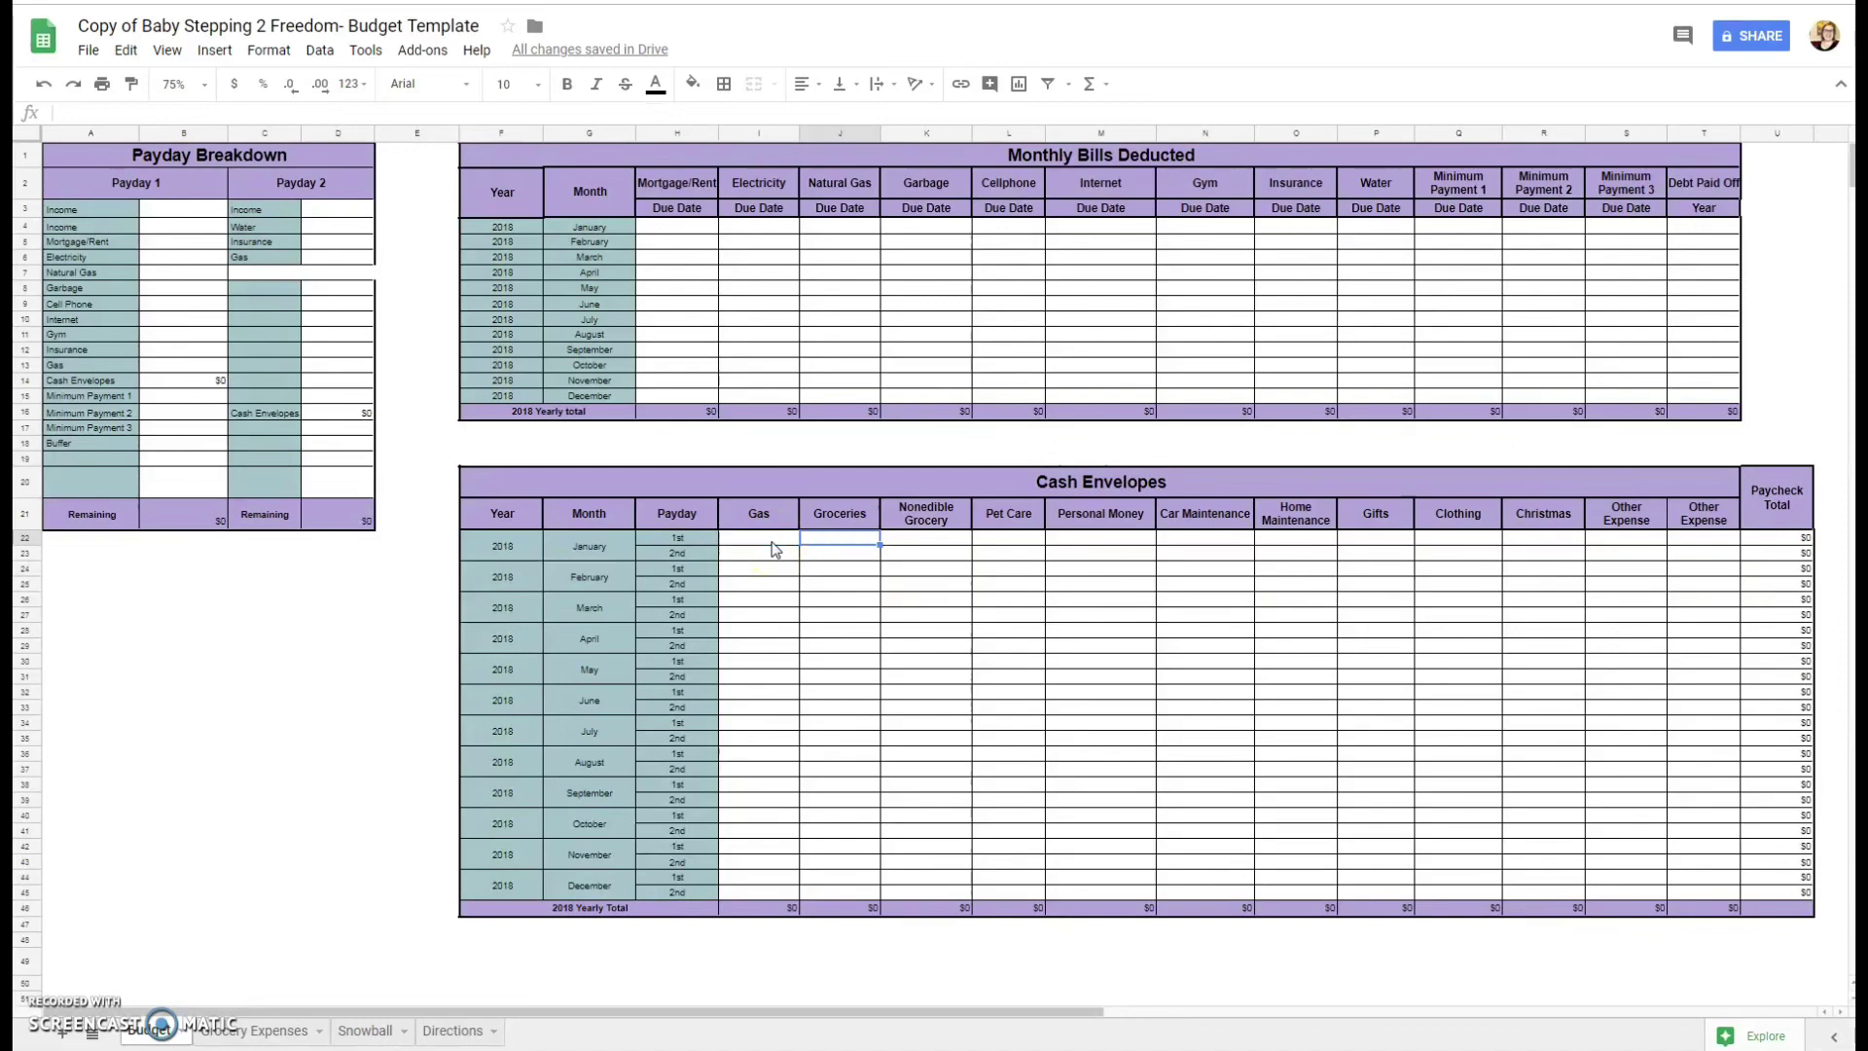
pyautogui.press('Tab')
pyautogui.press('Tab')
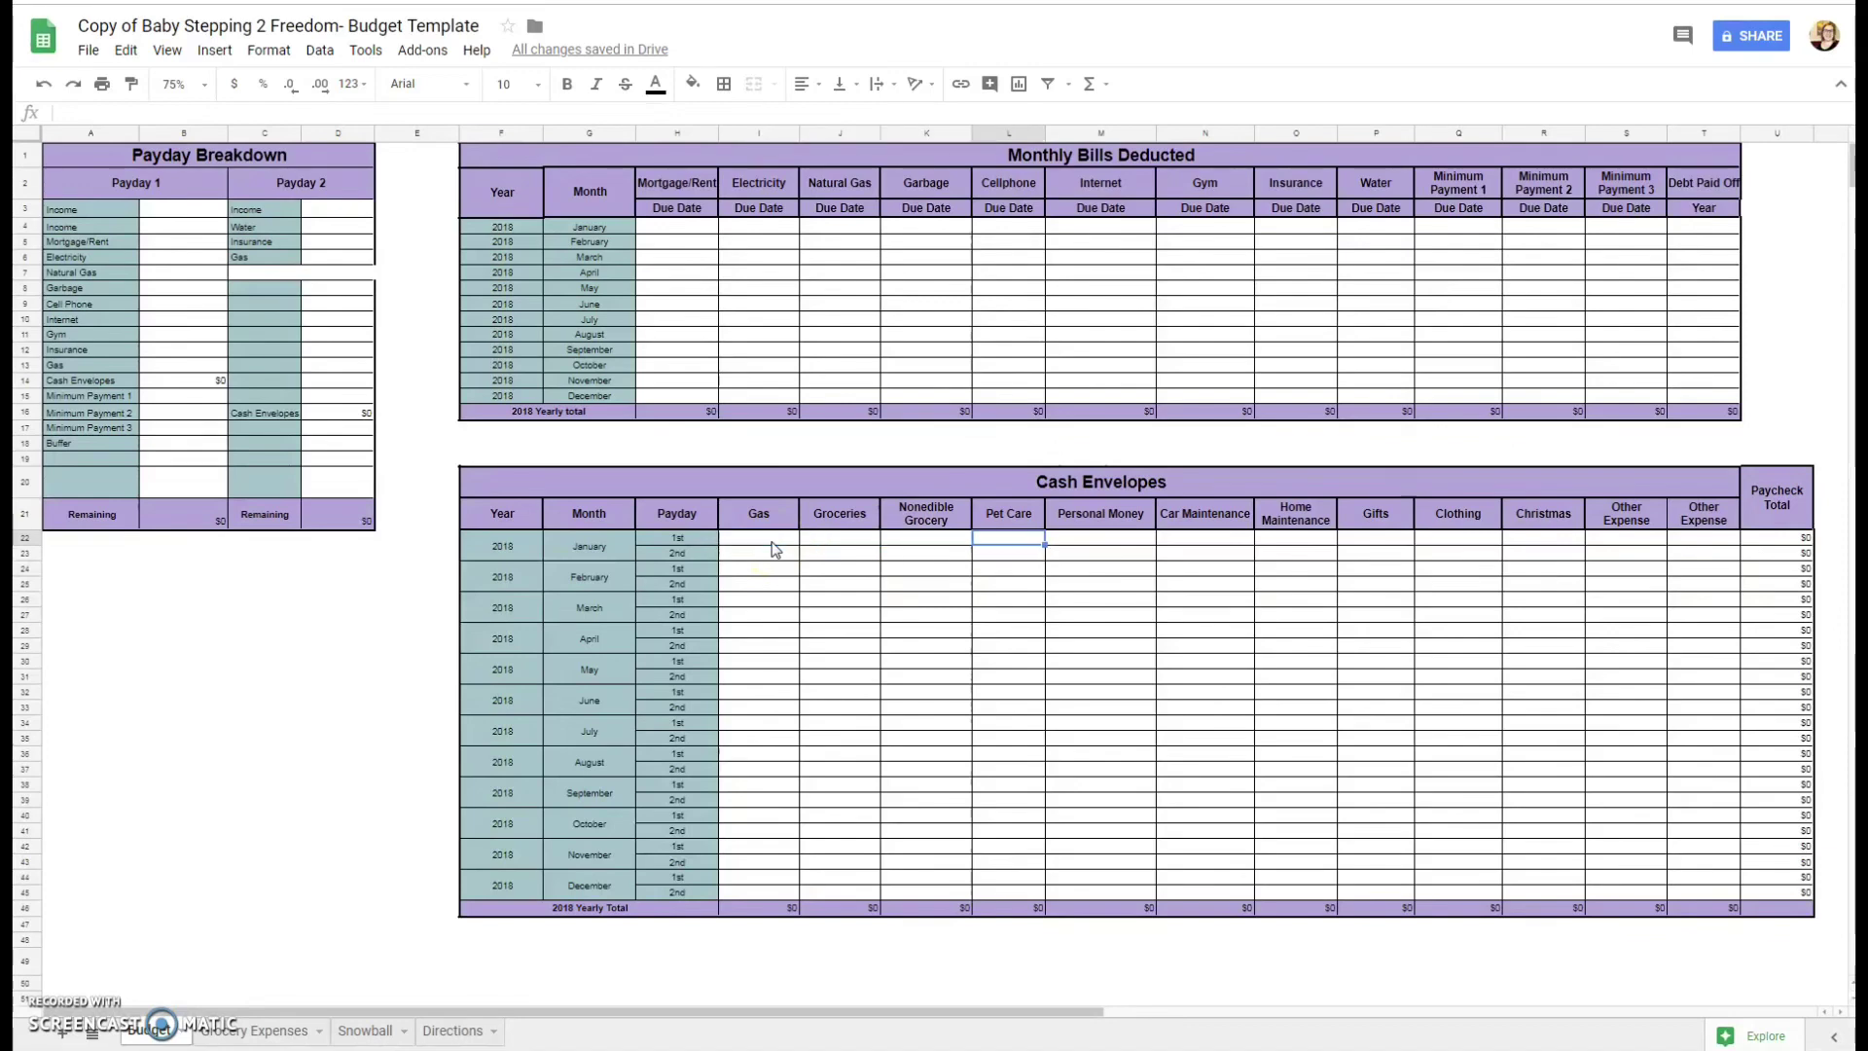
pyautogui.hotkey('shift', 'Tab')
pyautogui.hotkey('shift', 'Tab')
pyautogui.hotkey('shift', 'Tab')
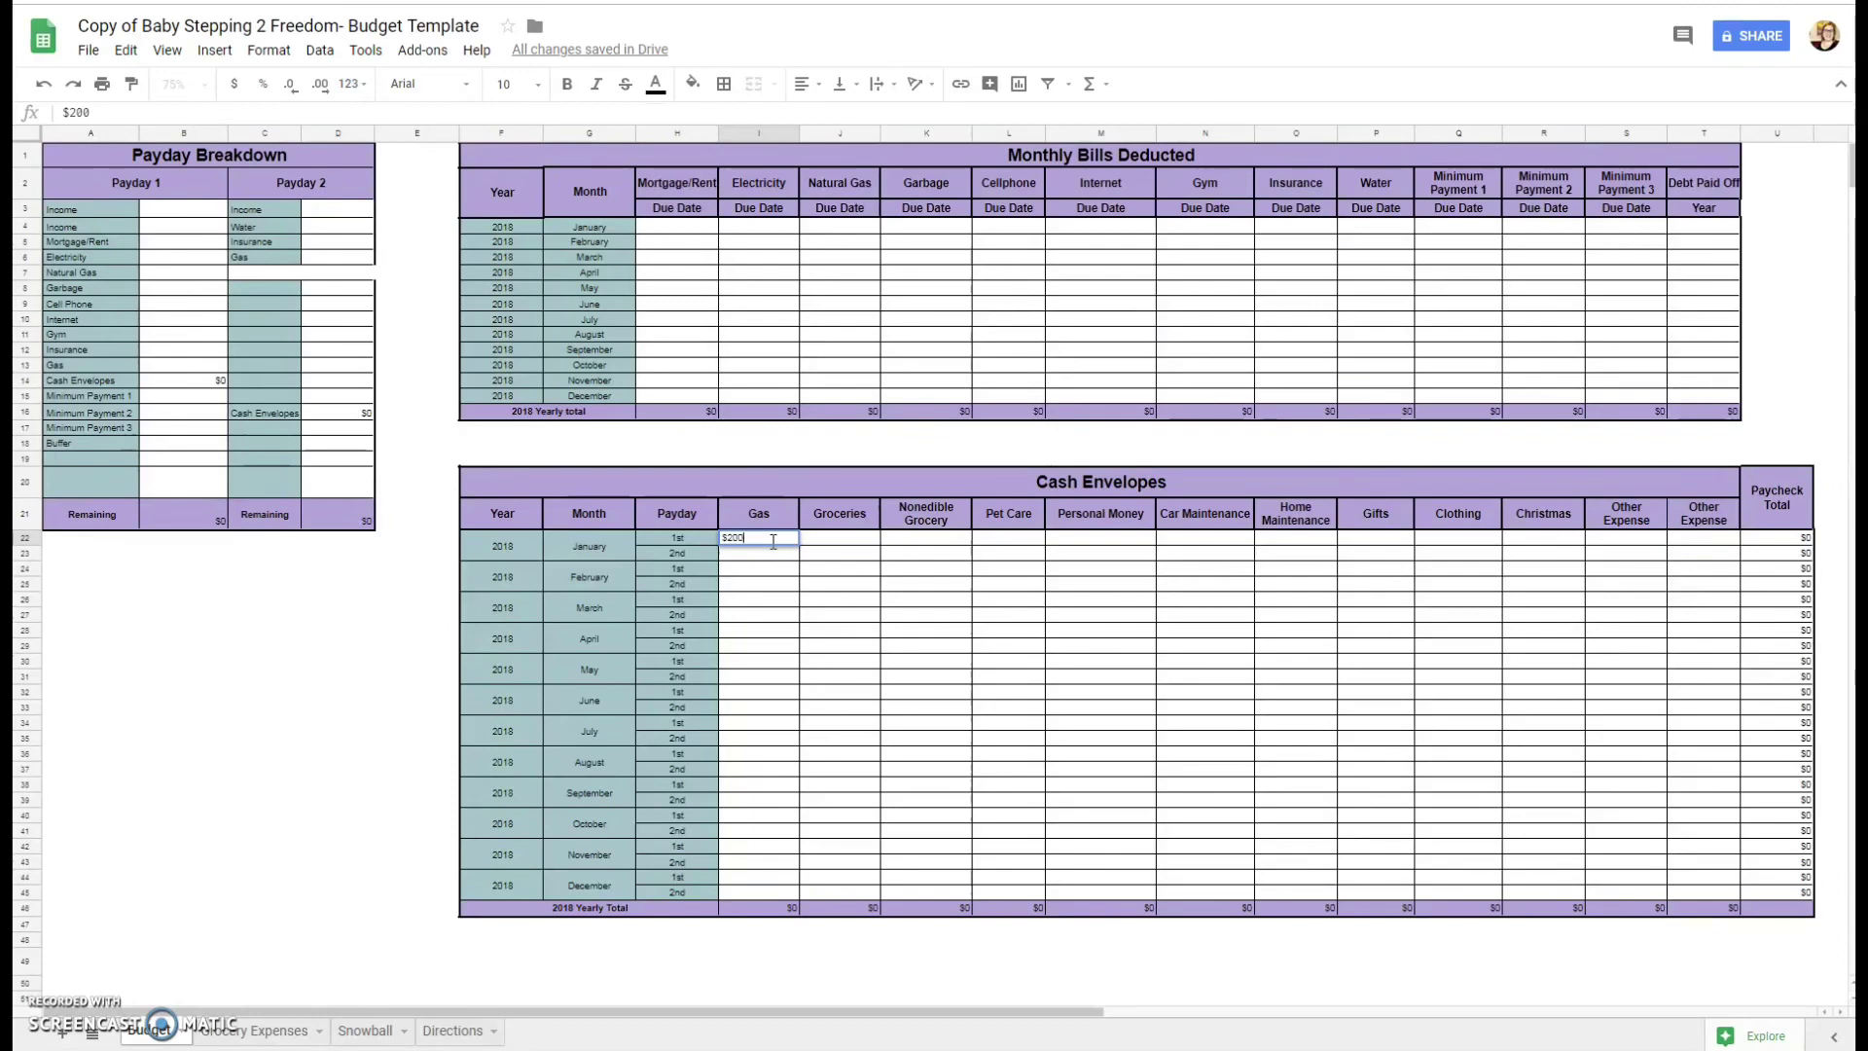
pyautogui.press('Tab')
pyautogui.write('$2')
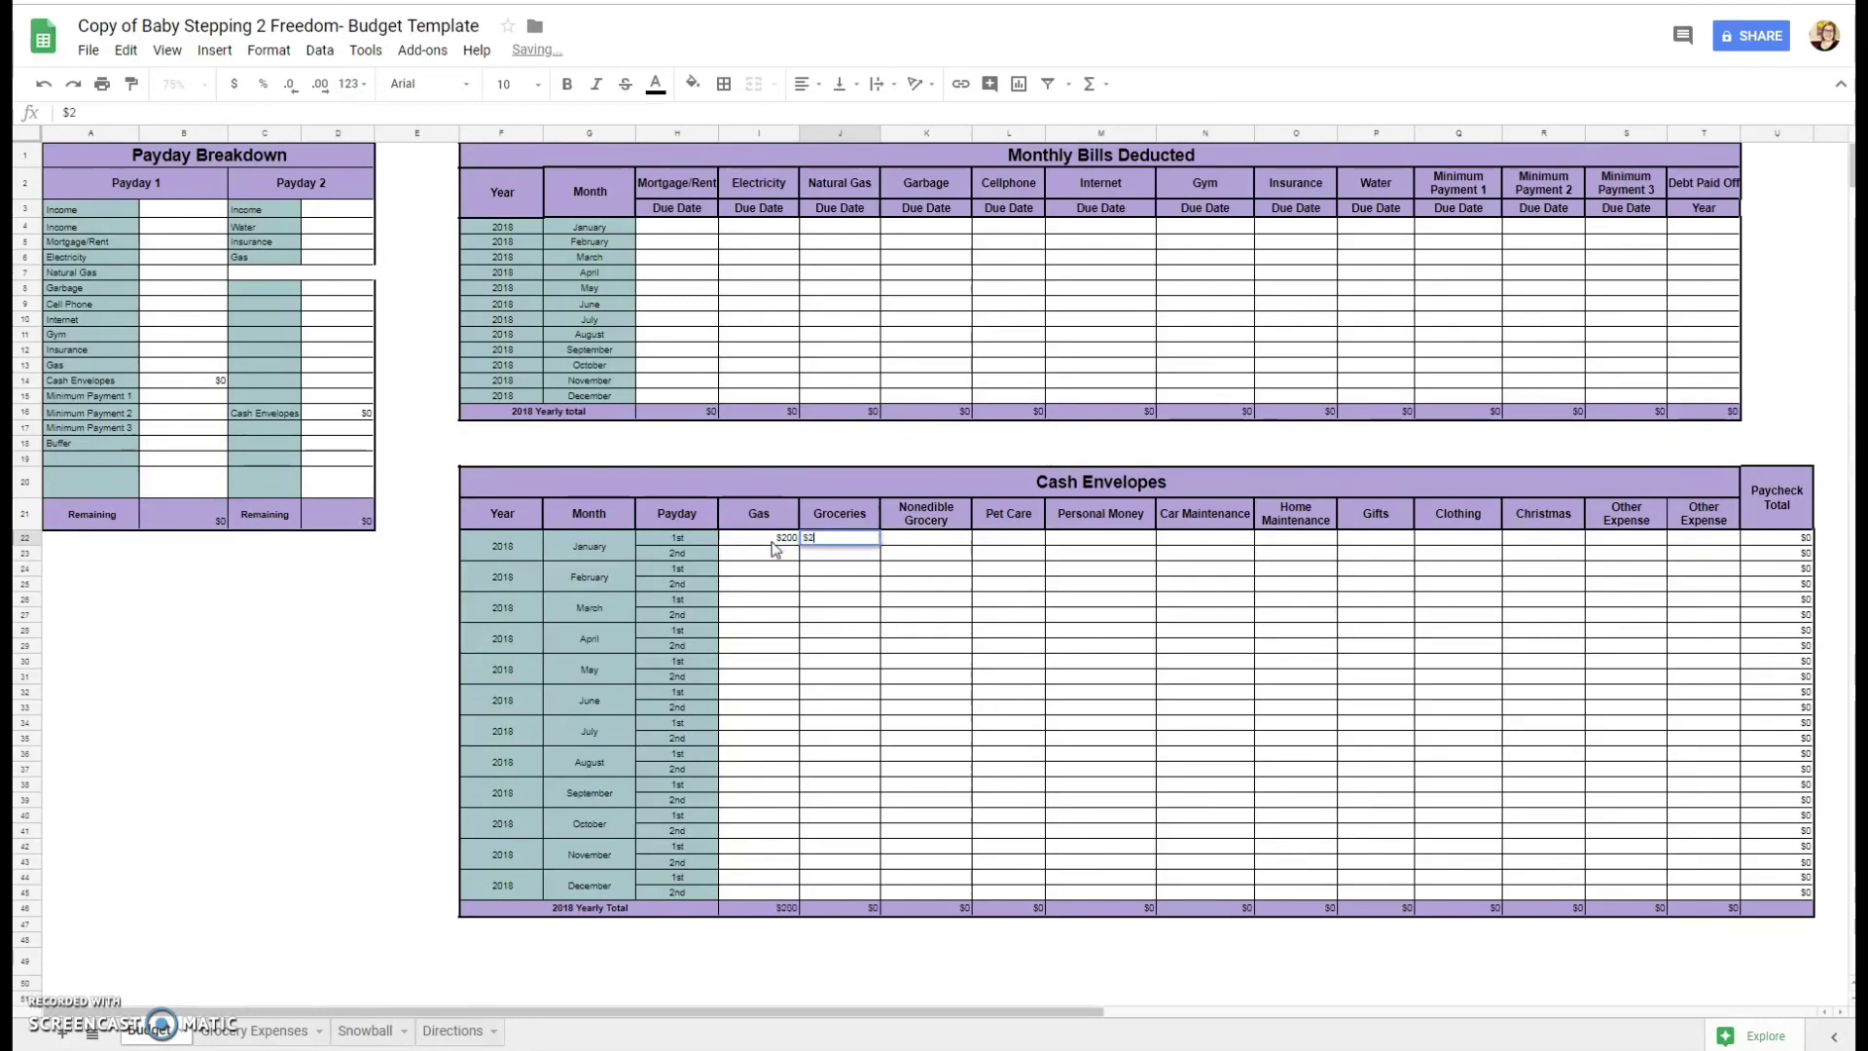
pyautogui.write('00')
pyautogui.press('Tab')
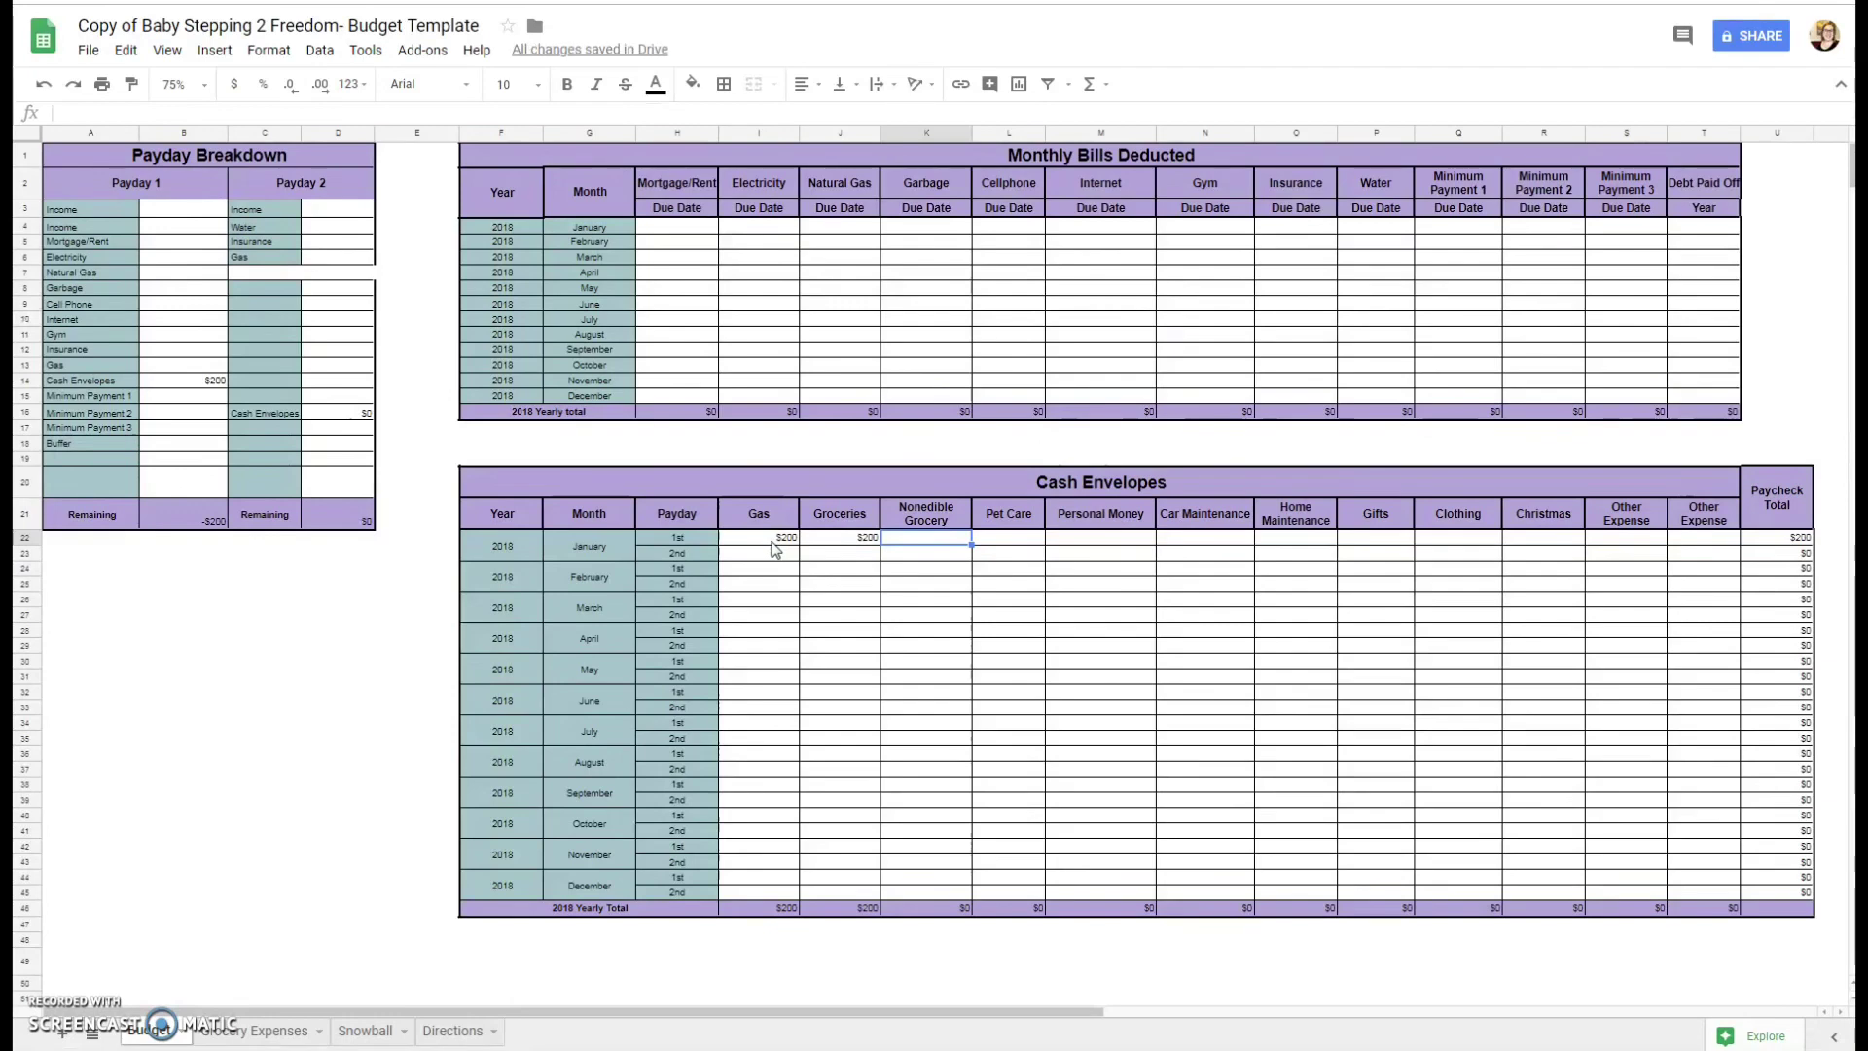
# - In January's 1st payday row of Cash Envelopes, enter $50 for Nonedible Grocery, $50 for Pet Care, $100 for Personal Money and $120 for Car Maintenance
pyautogui.write('$50')
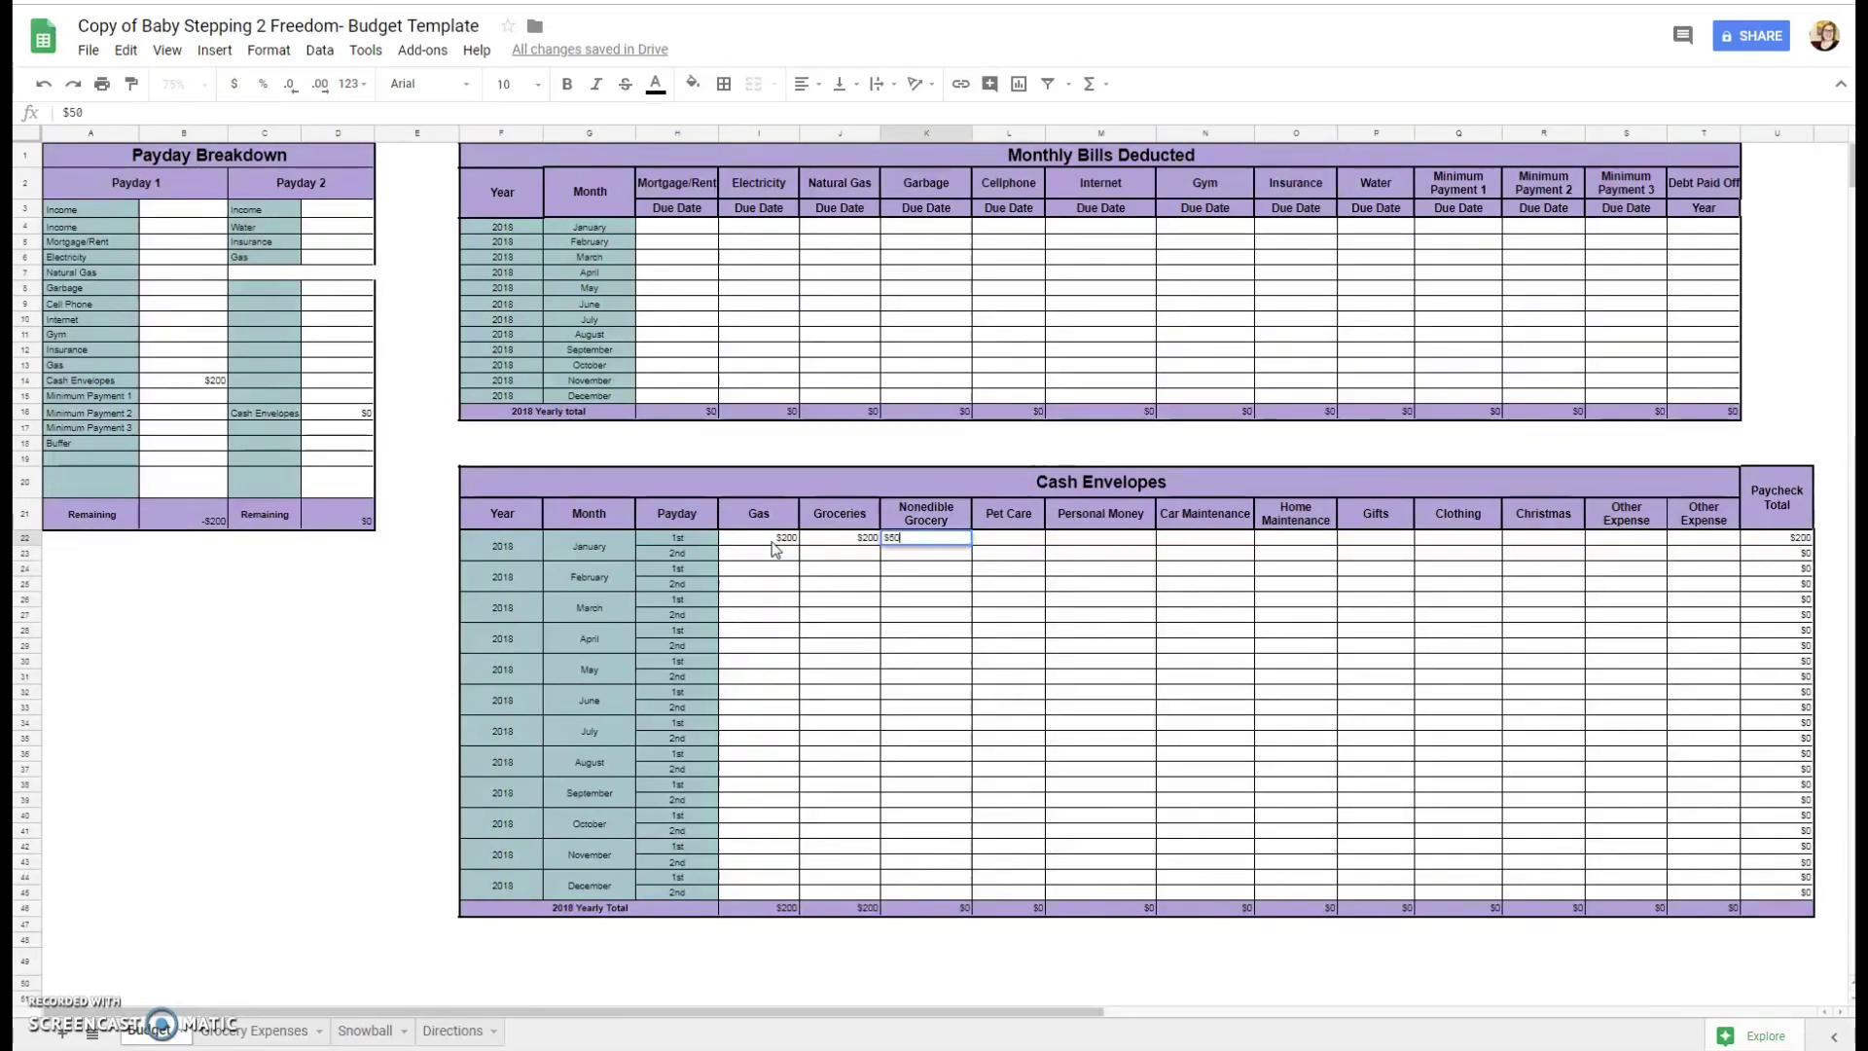
pyautogui.press('Tab')
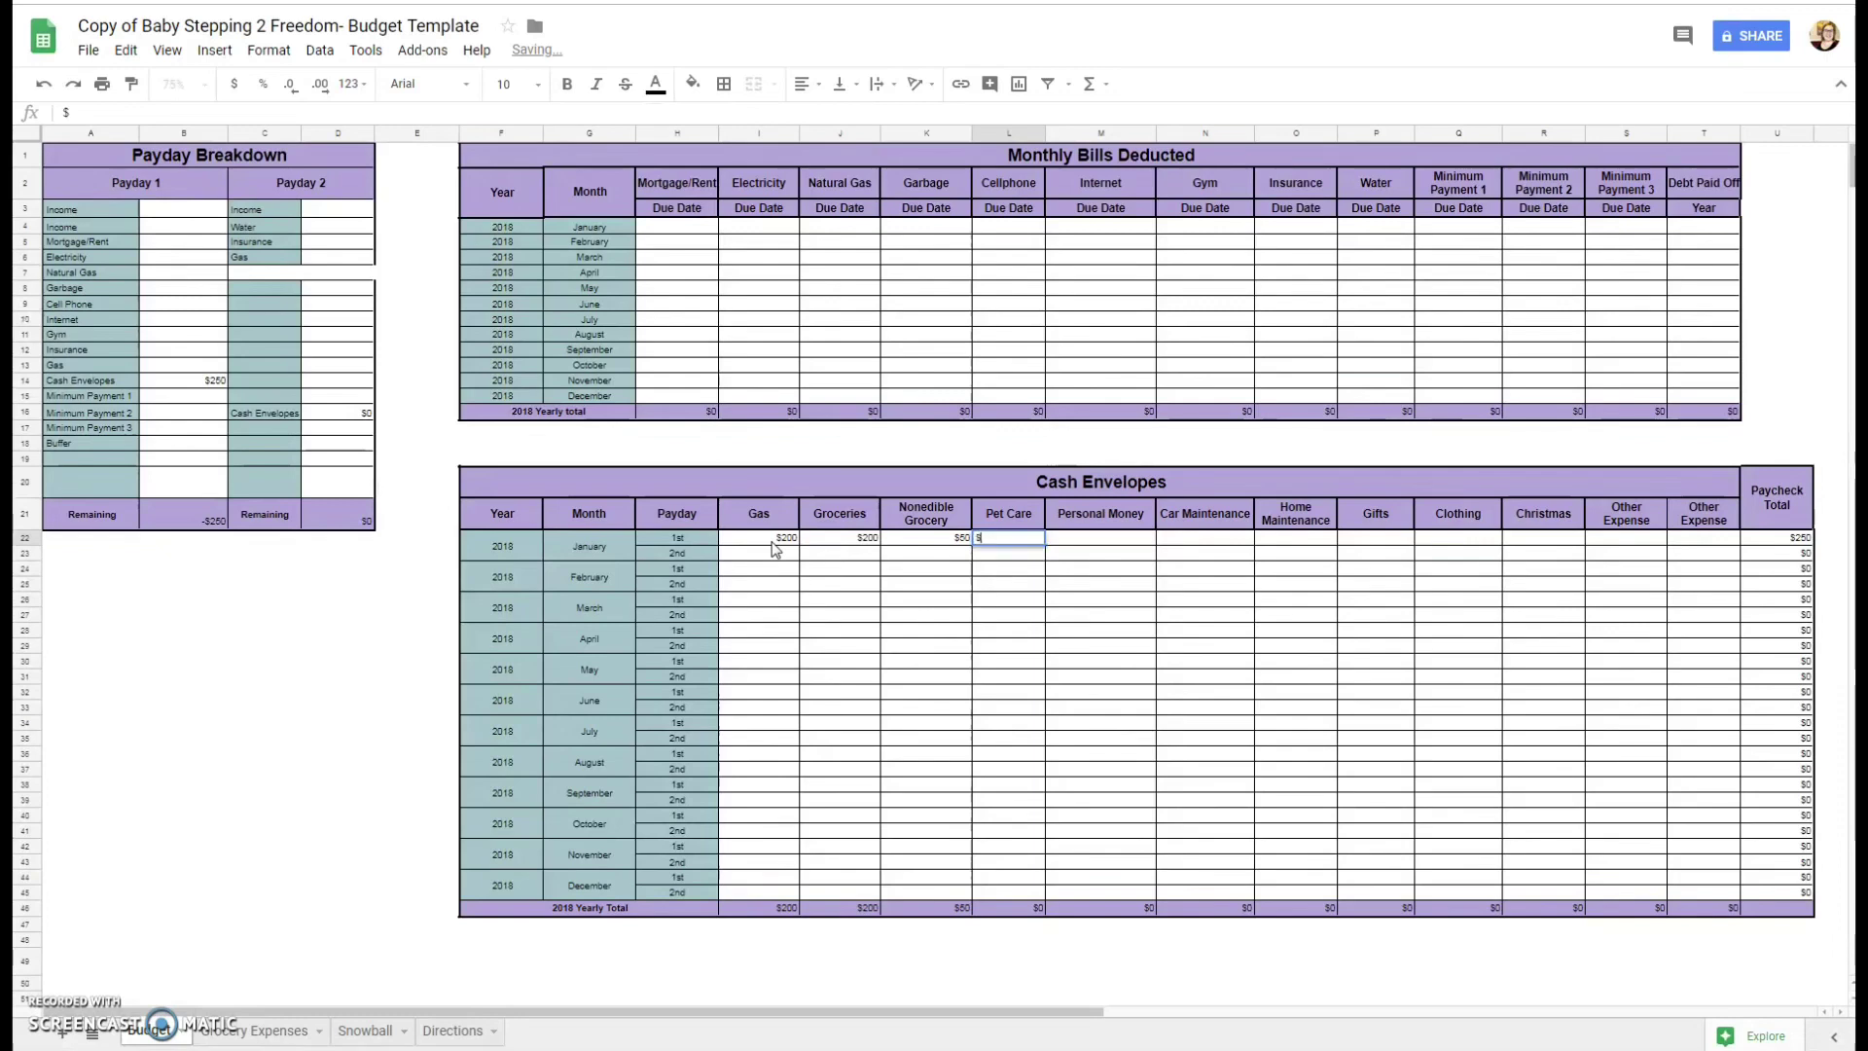
pyautogui.press('Tab')
pyautogui.write('$1')
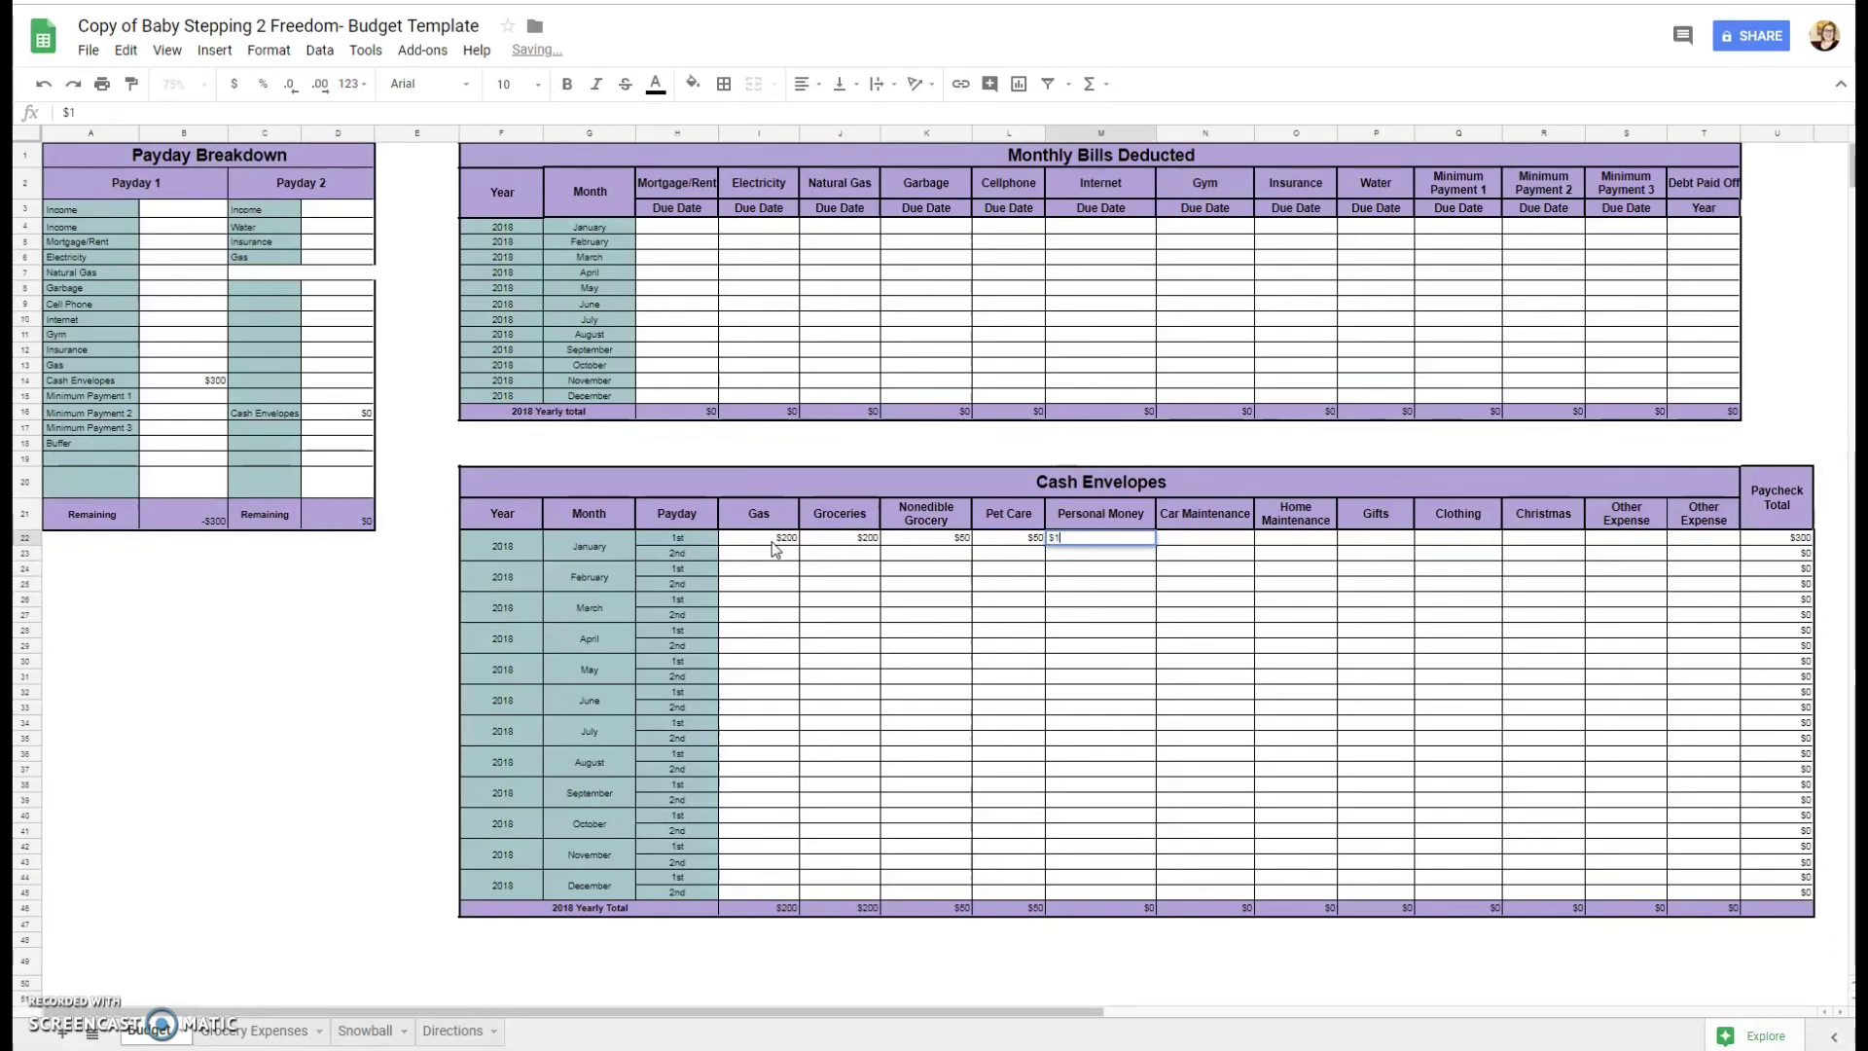
pyautogui.write('00')
pyautogui.press('Tab')
pyautogui.write('$')
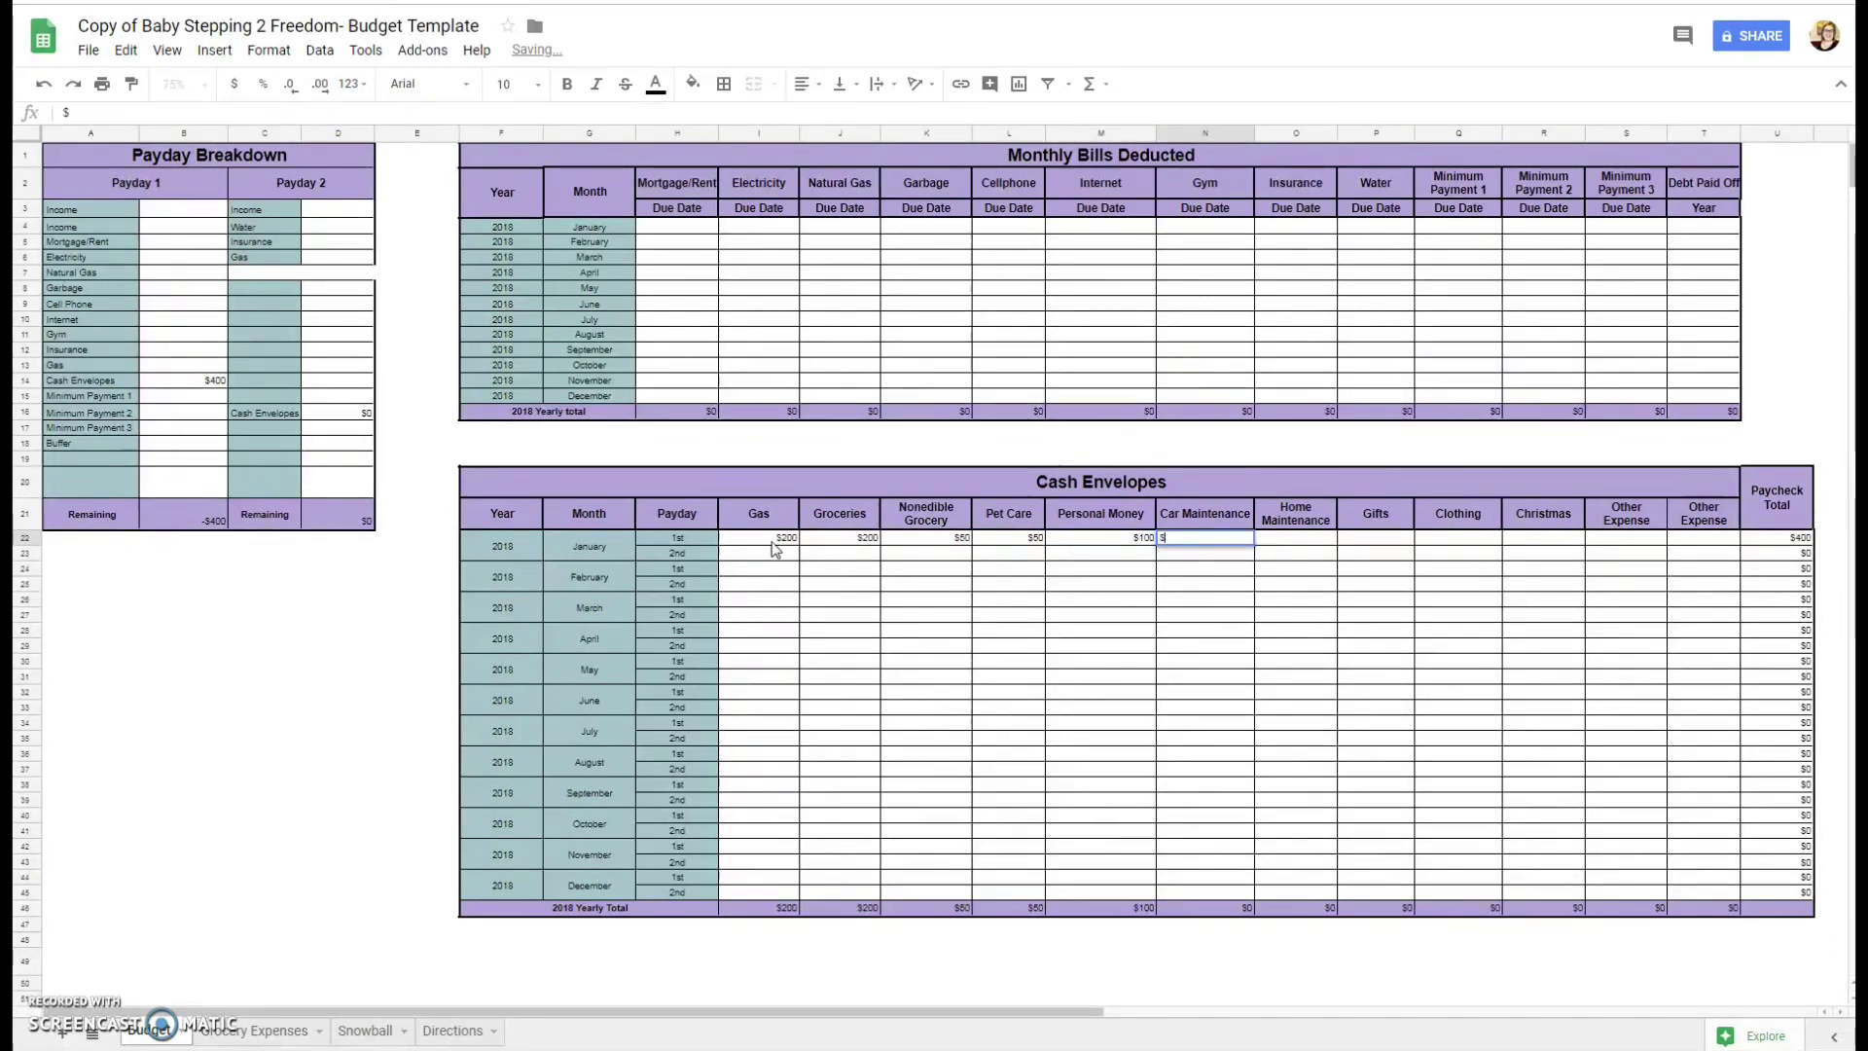
pyautogui.press('Tab')
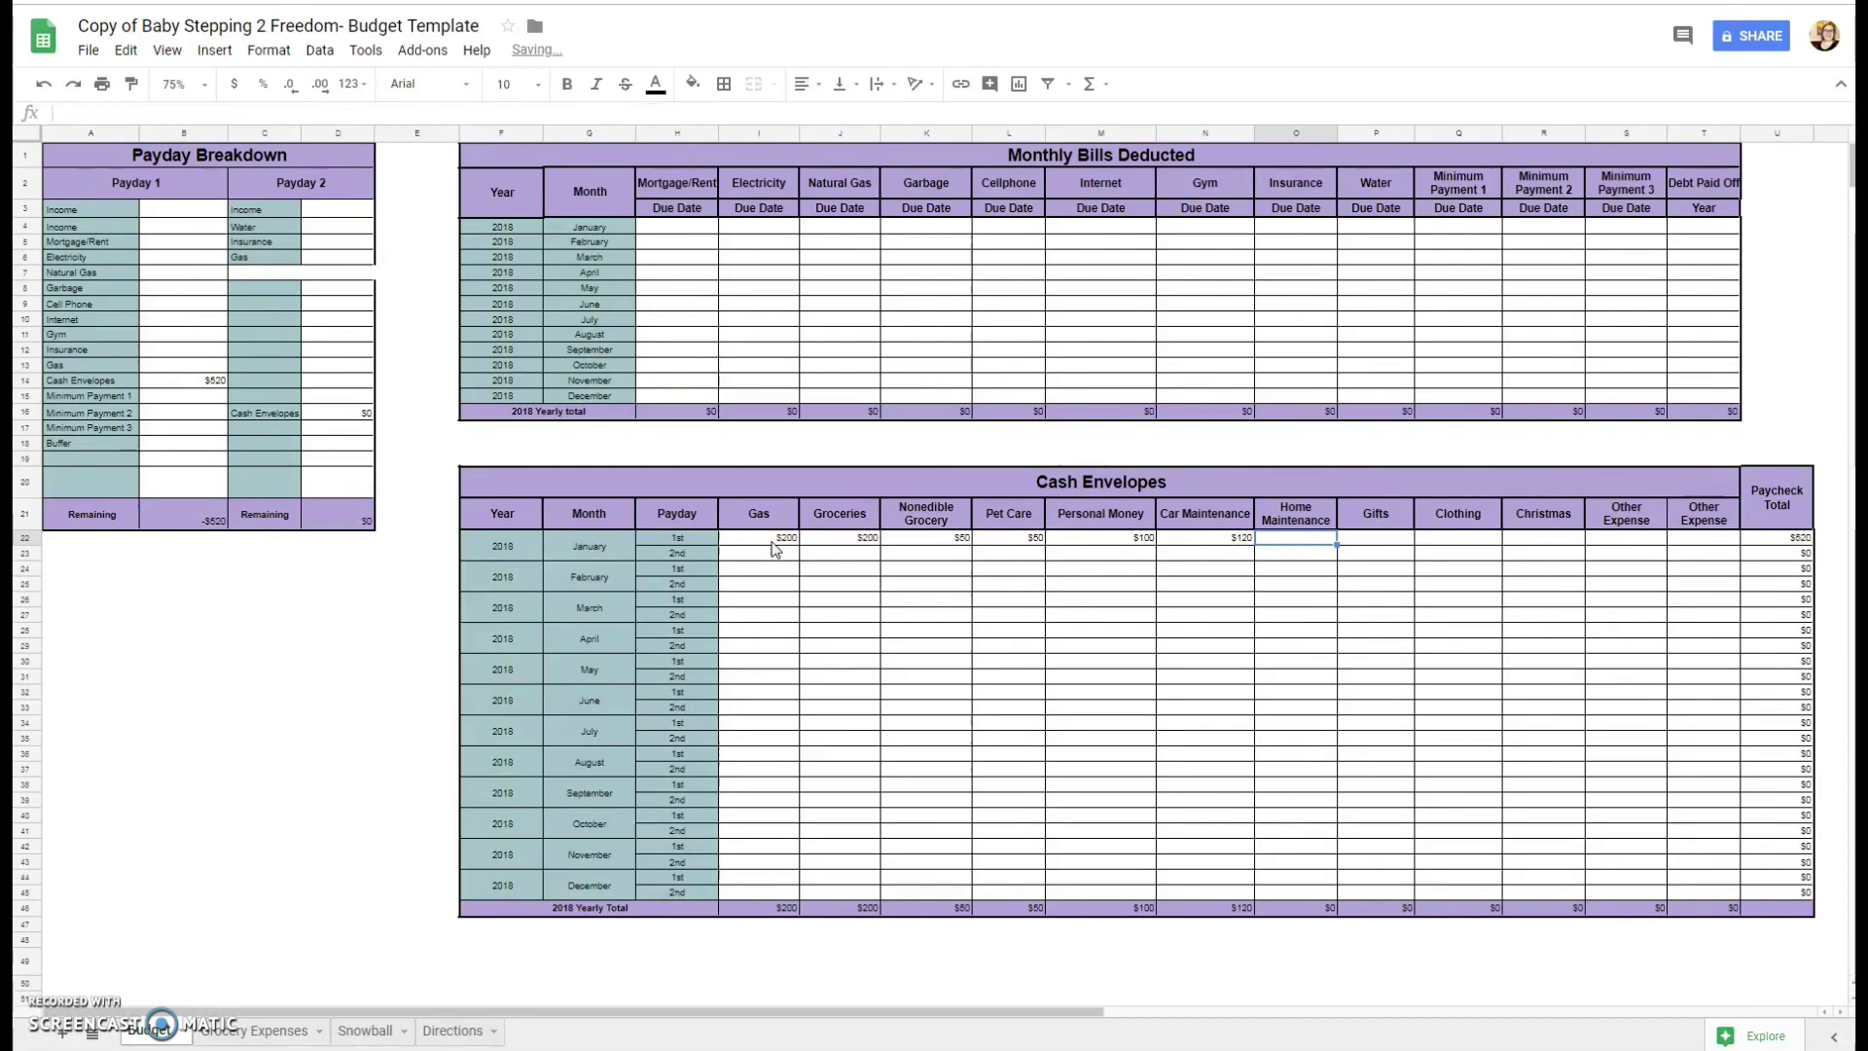
# - Continue January's 1st payday row with $100 for Home Maintenance, $20 for Gifts, $50 for Clothing, $100 for Christmas and $40 for the first Other Expense
pyautogui.write('$100')
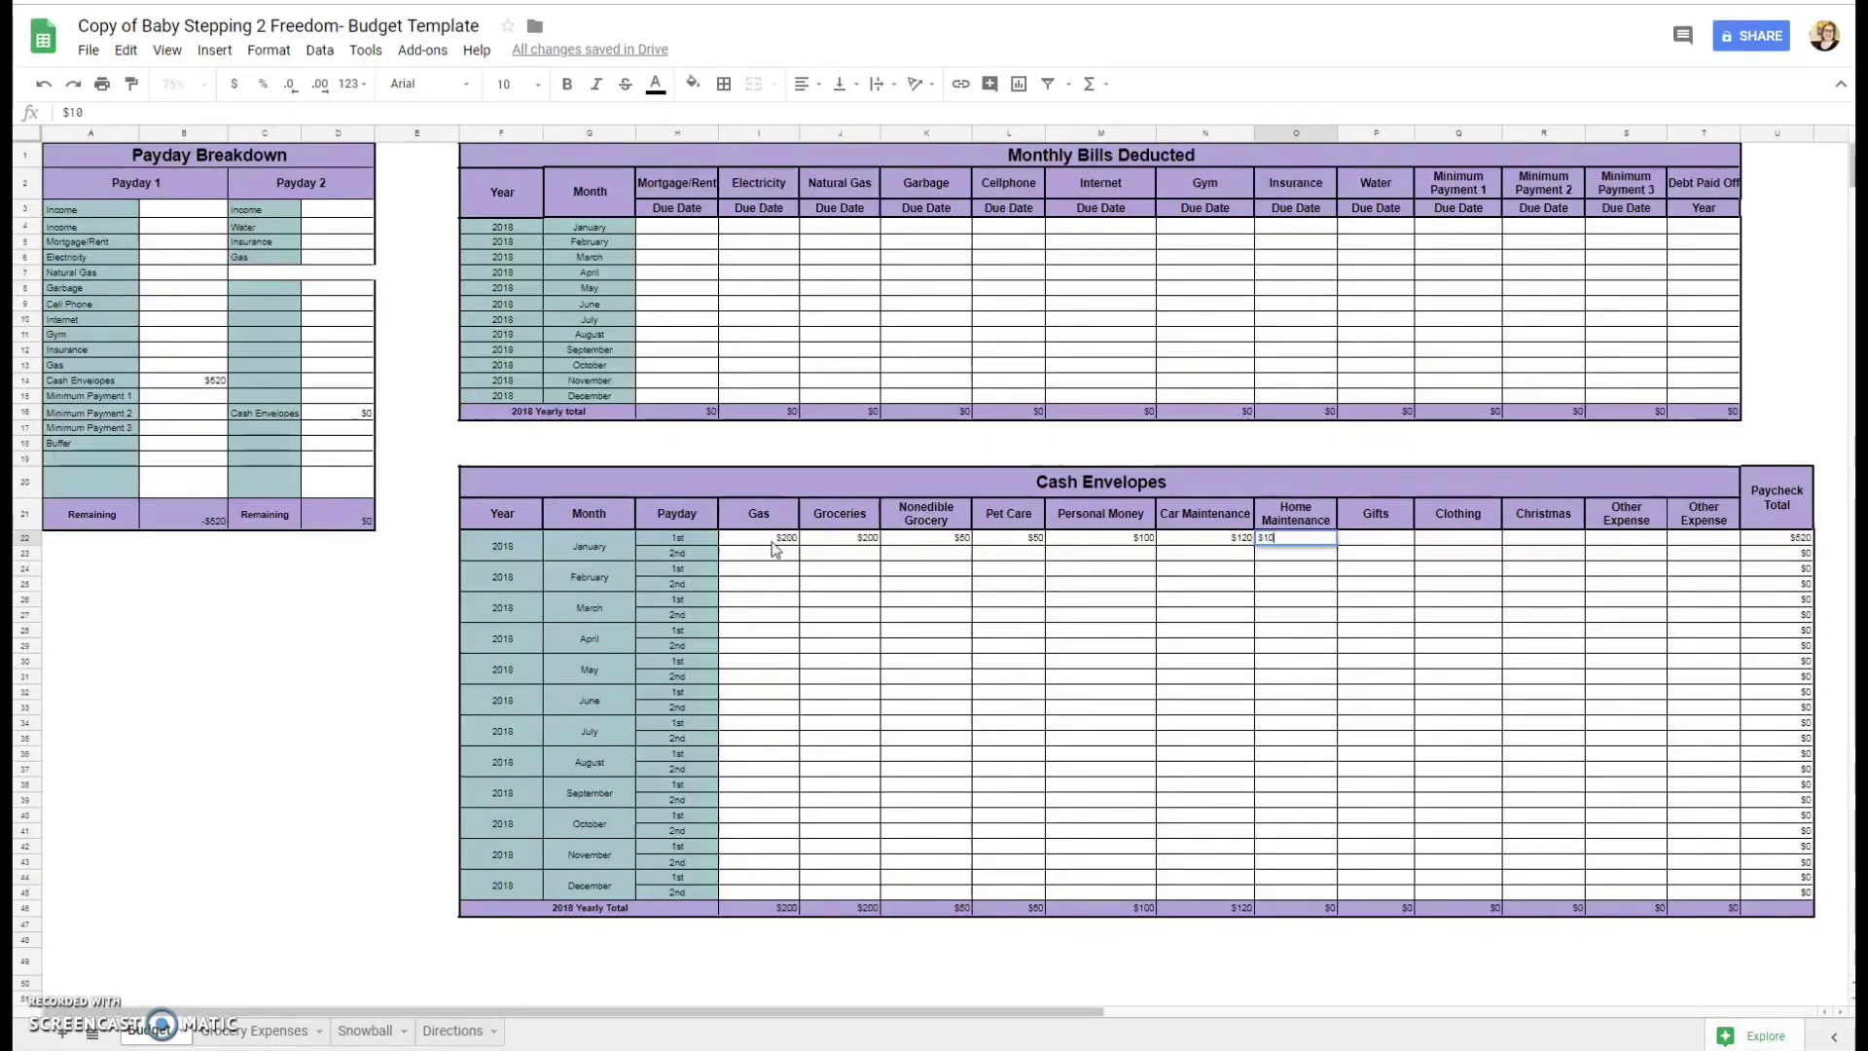
pyautogui.press('Tab')
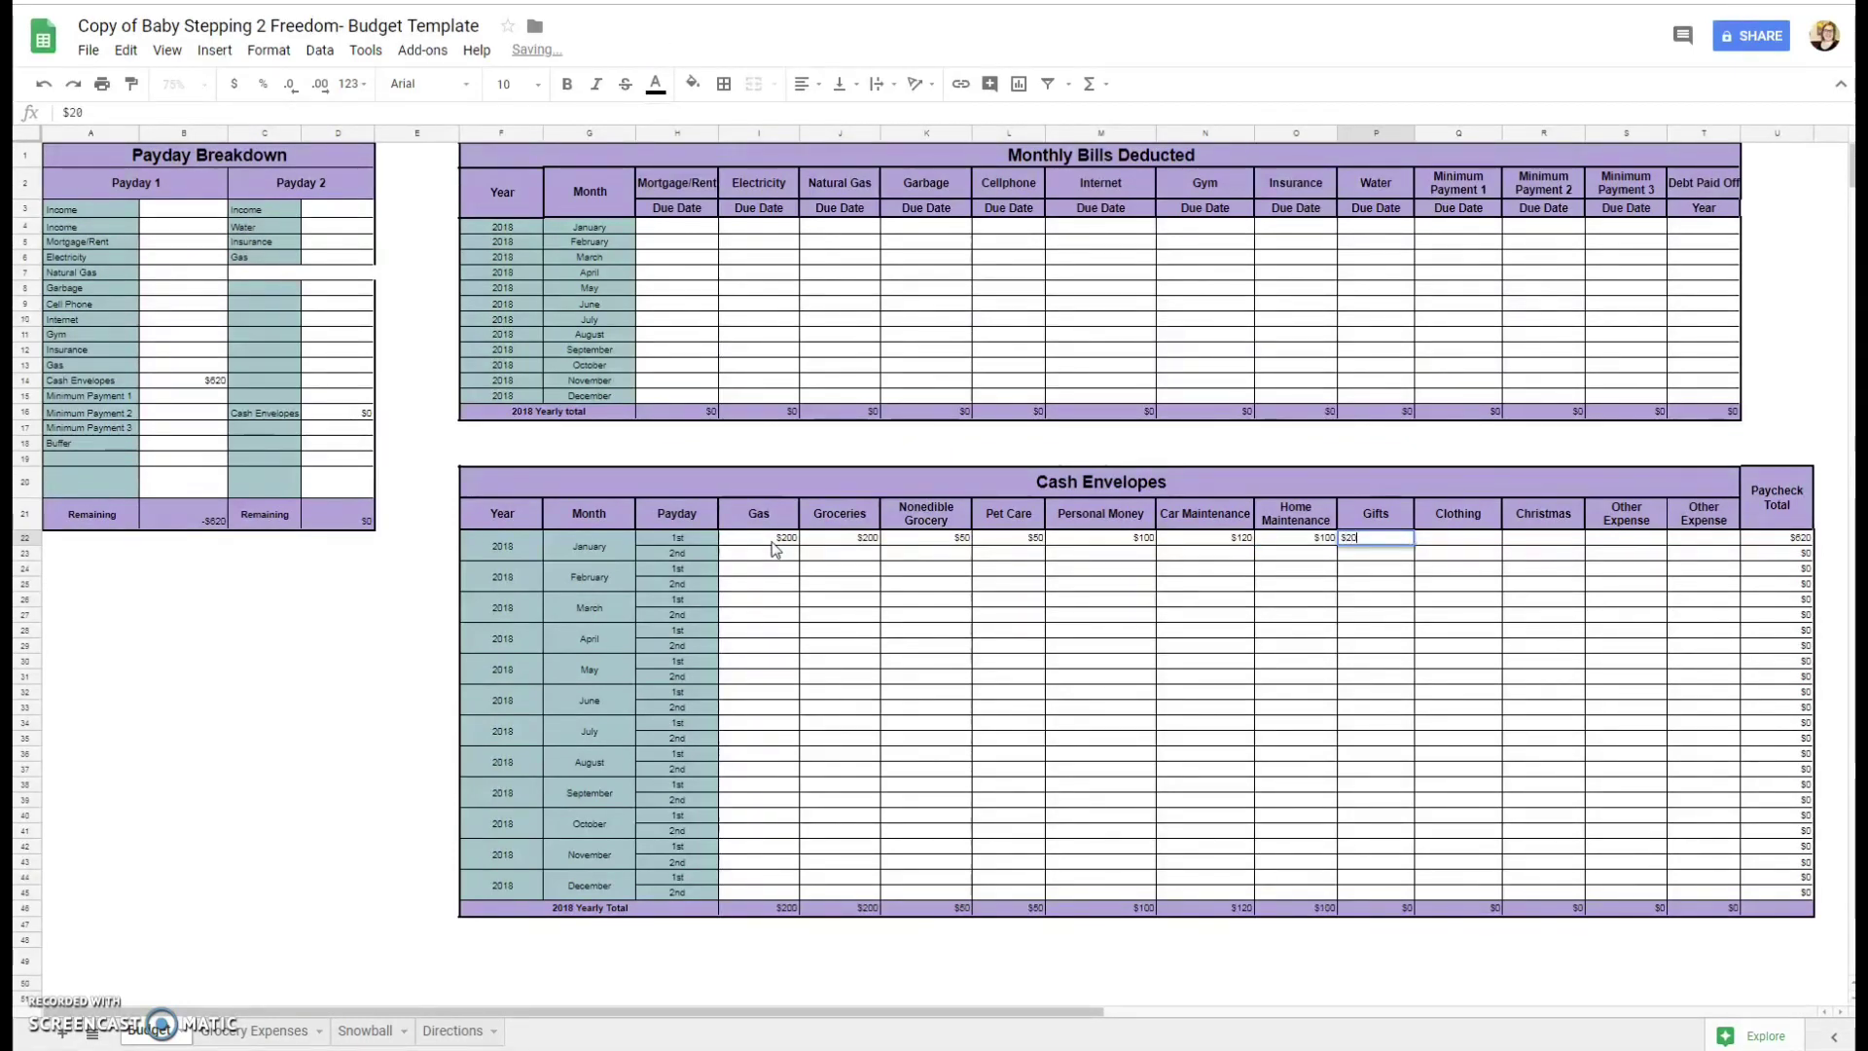
pyautogui.press('Tab')
pyautogui.write('$')
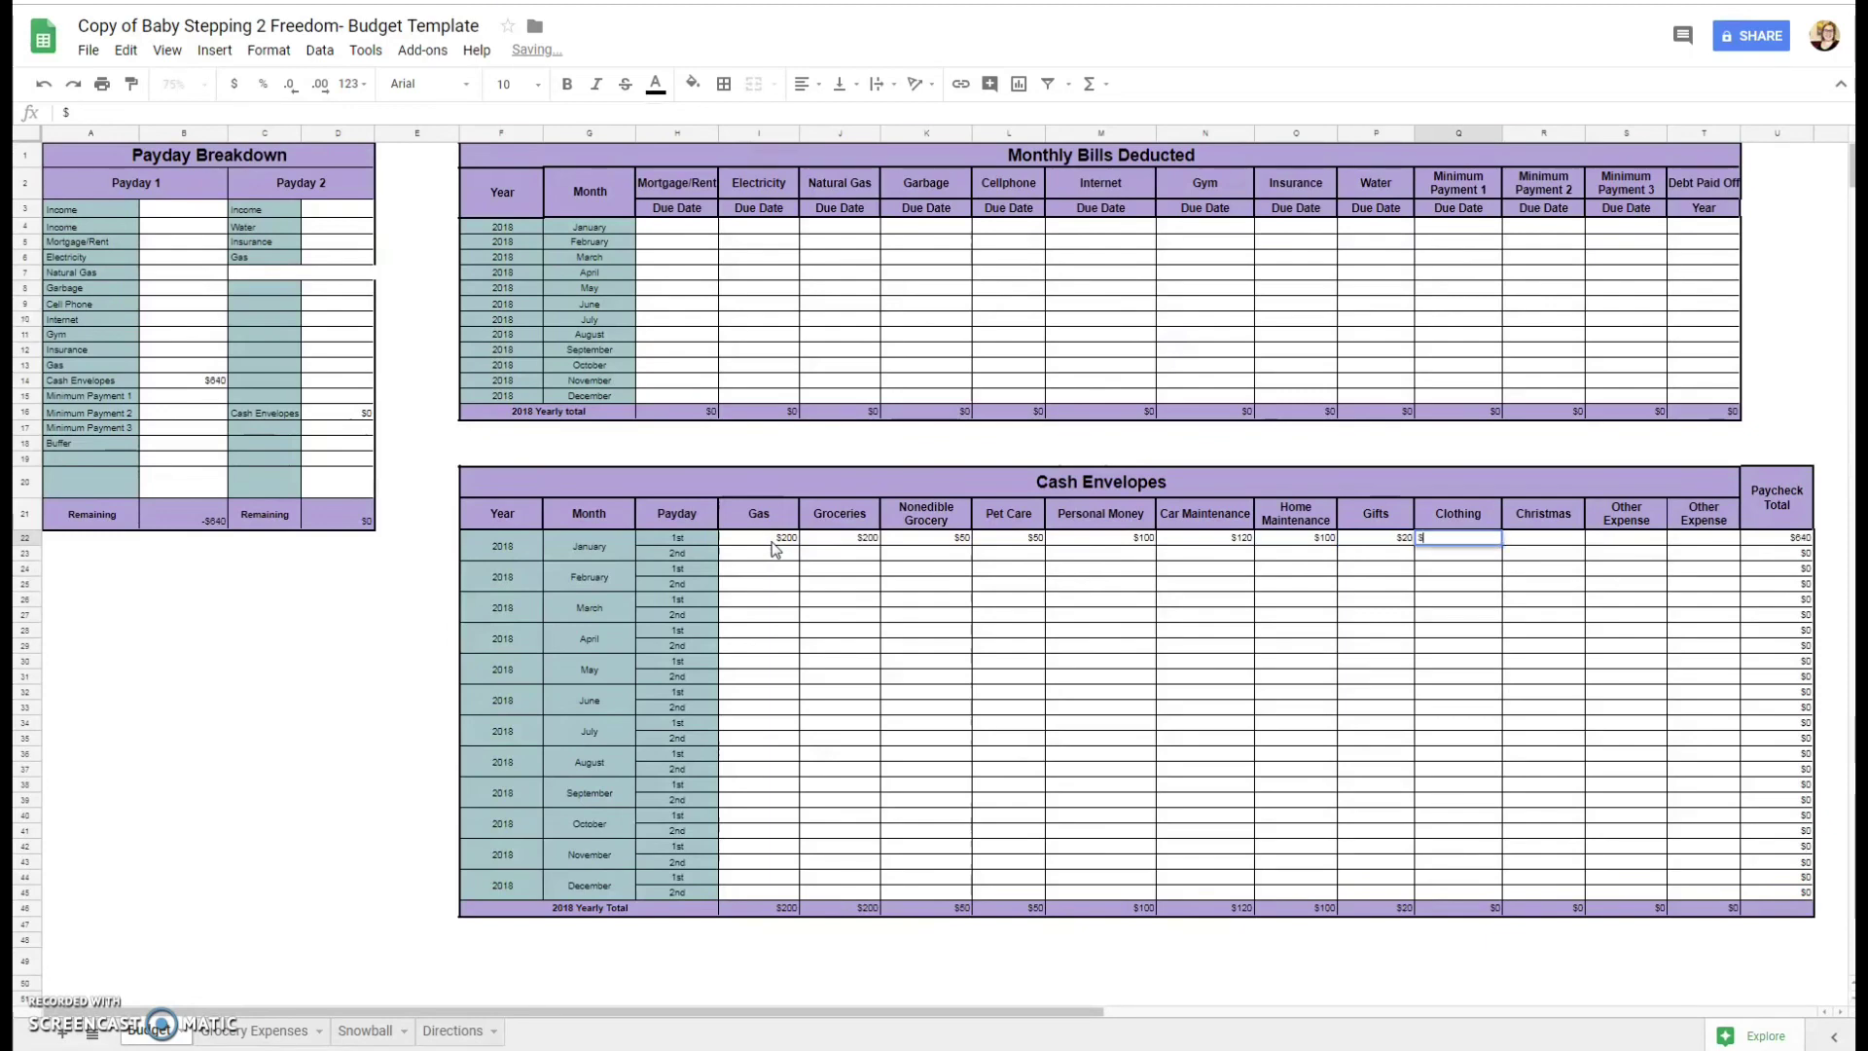
pyautogui.write('50')
pyautogui.press('Tab')
pyautogui.write('$100')
pyautogui.press('Tab')
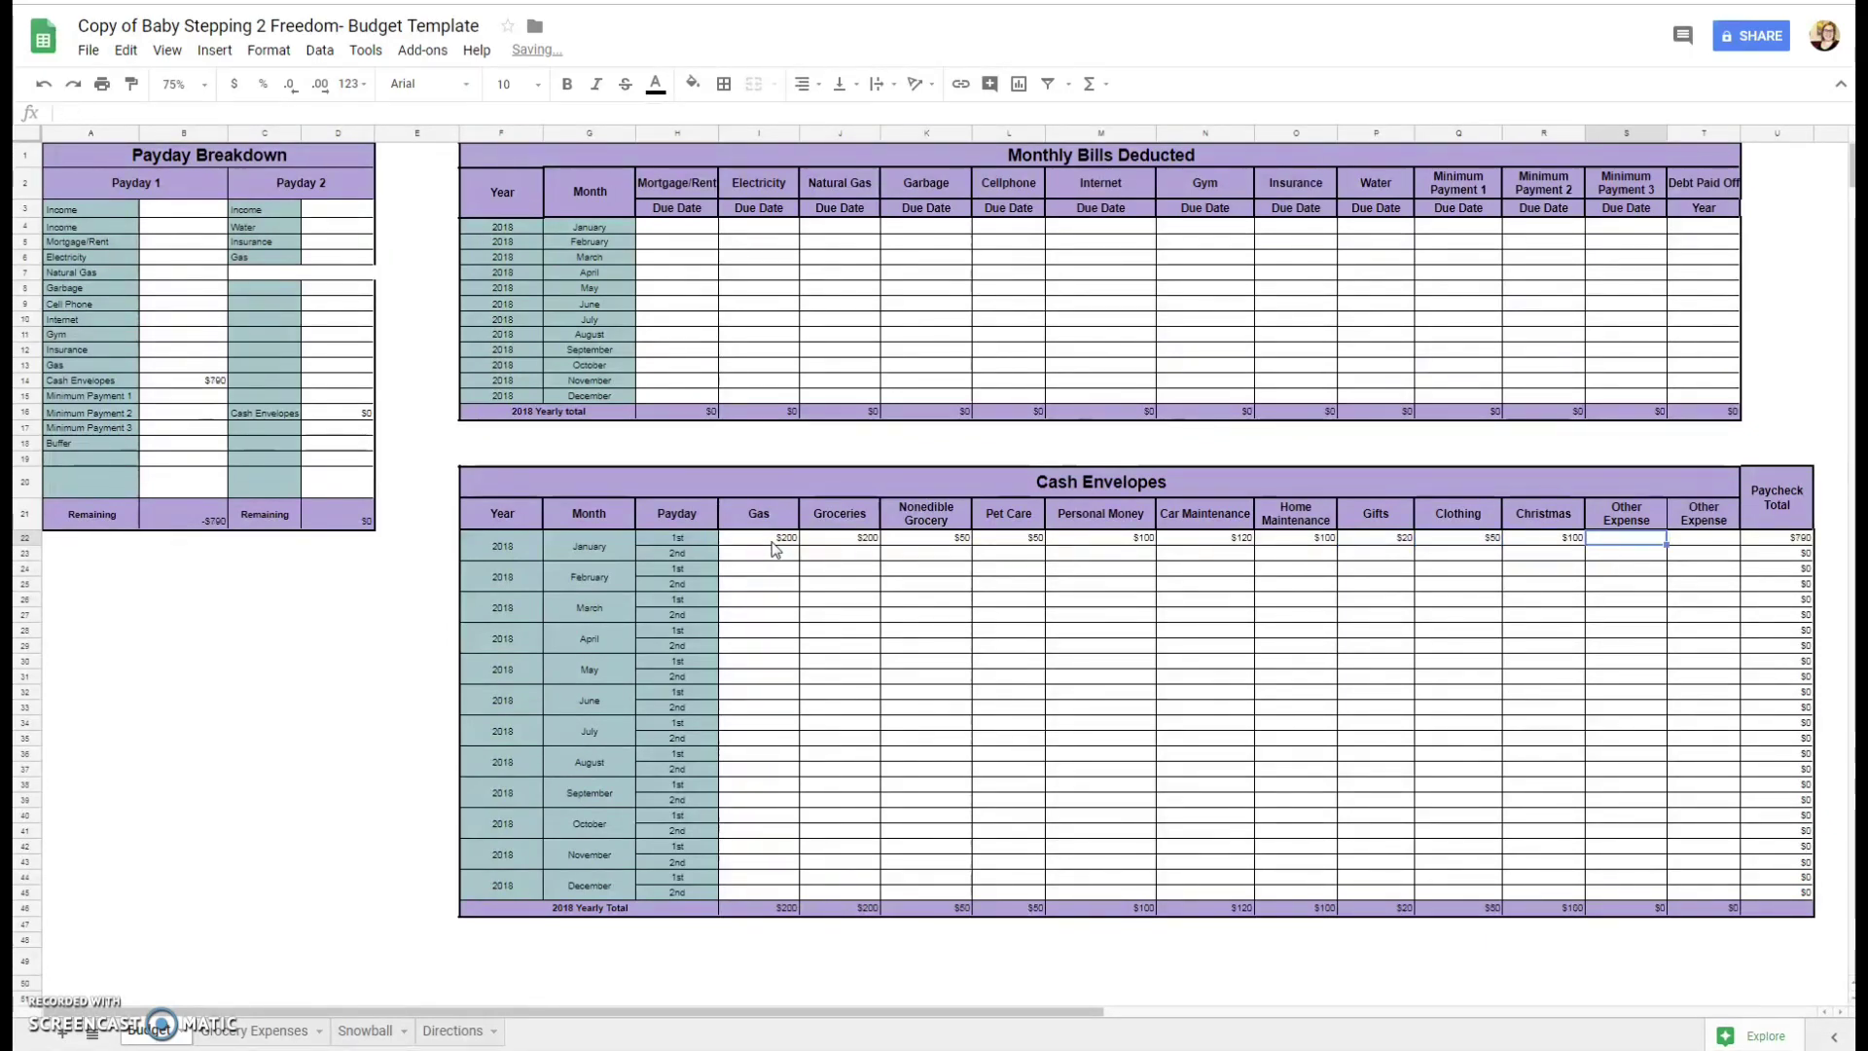
pyautogui.write('$83')
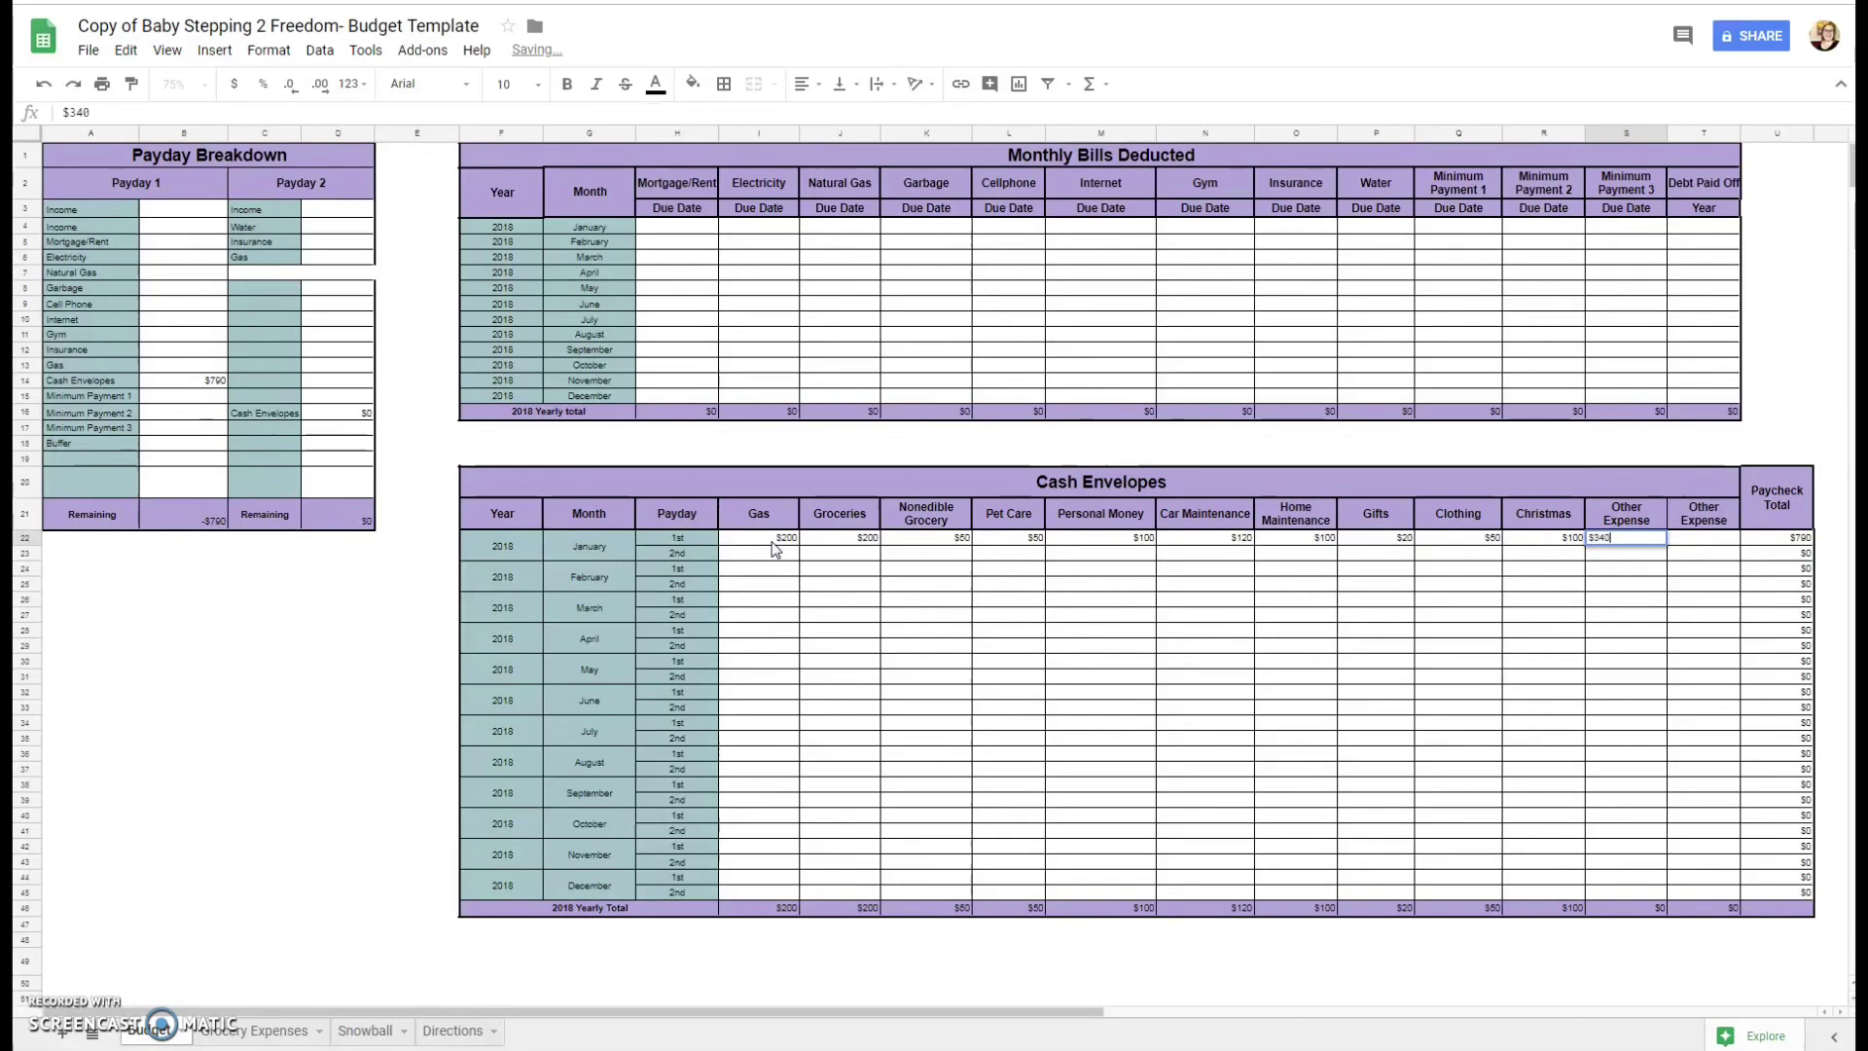
pyautogui.write('0')
pyautogui.press('Tab')
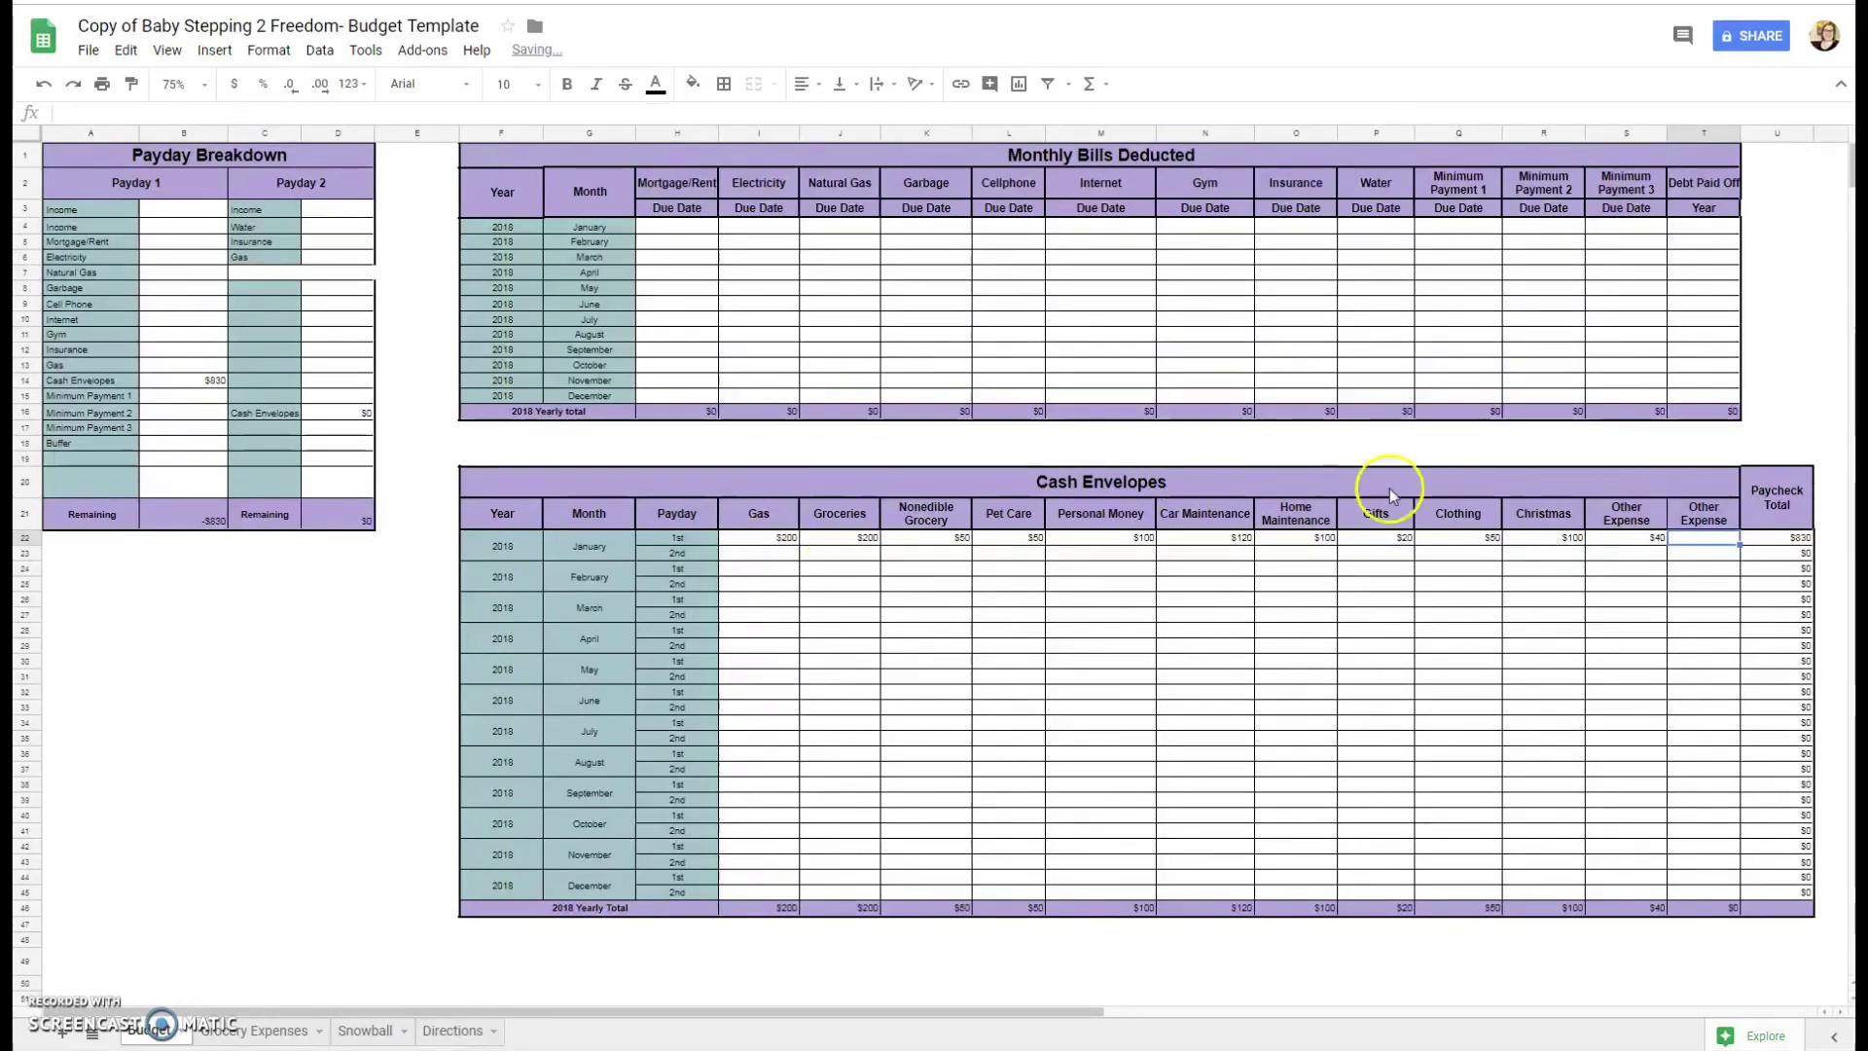
# - Compare the Paycheck Total of January's 1st payday row with the Cash Envelopes amount under Payday 1
pyautogui.click(1776, 528)
pyautogui.moveTo(1714, 541); pyautogui.dragTo(758, 534)
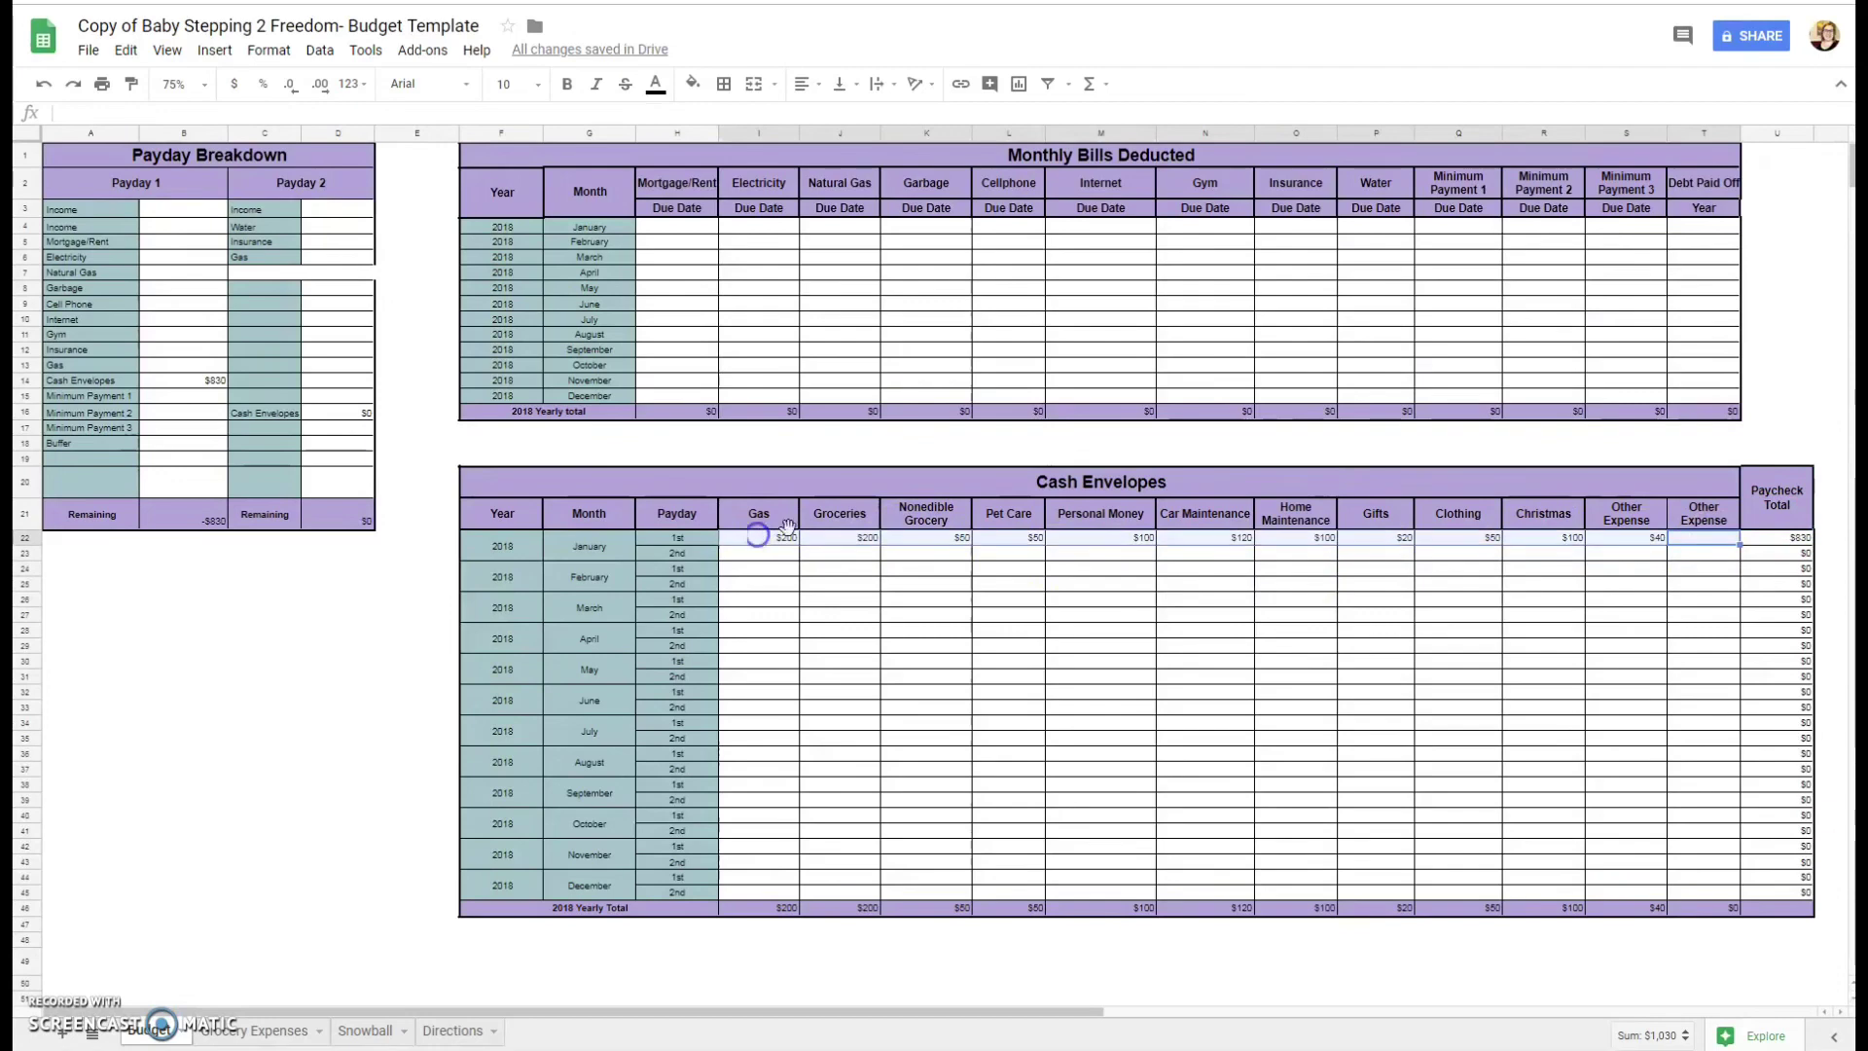
pyautogui.click(1778, 542)
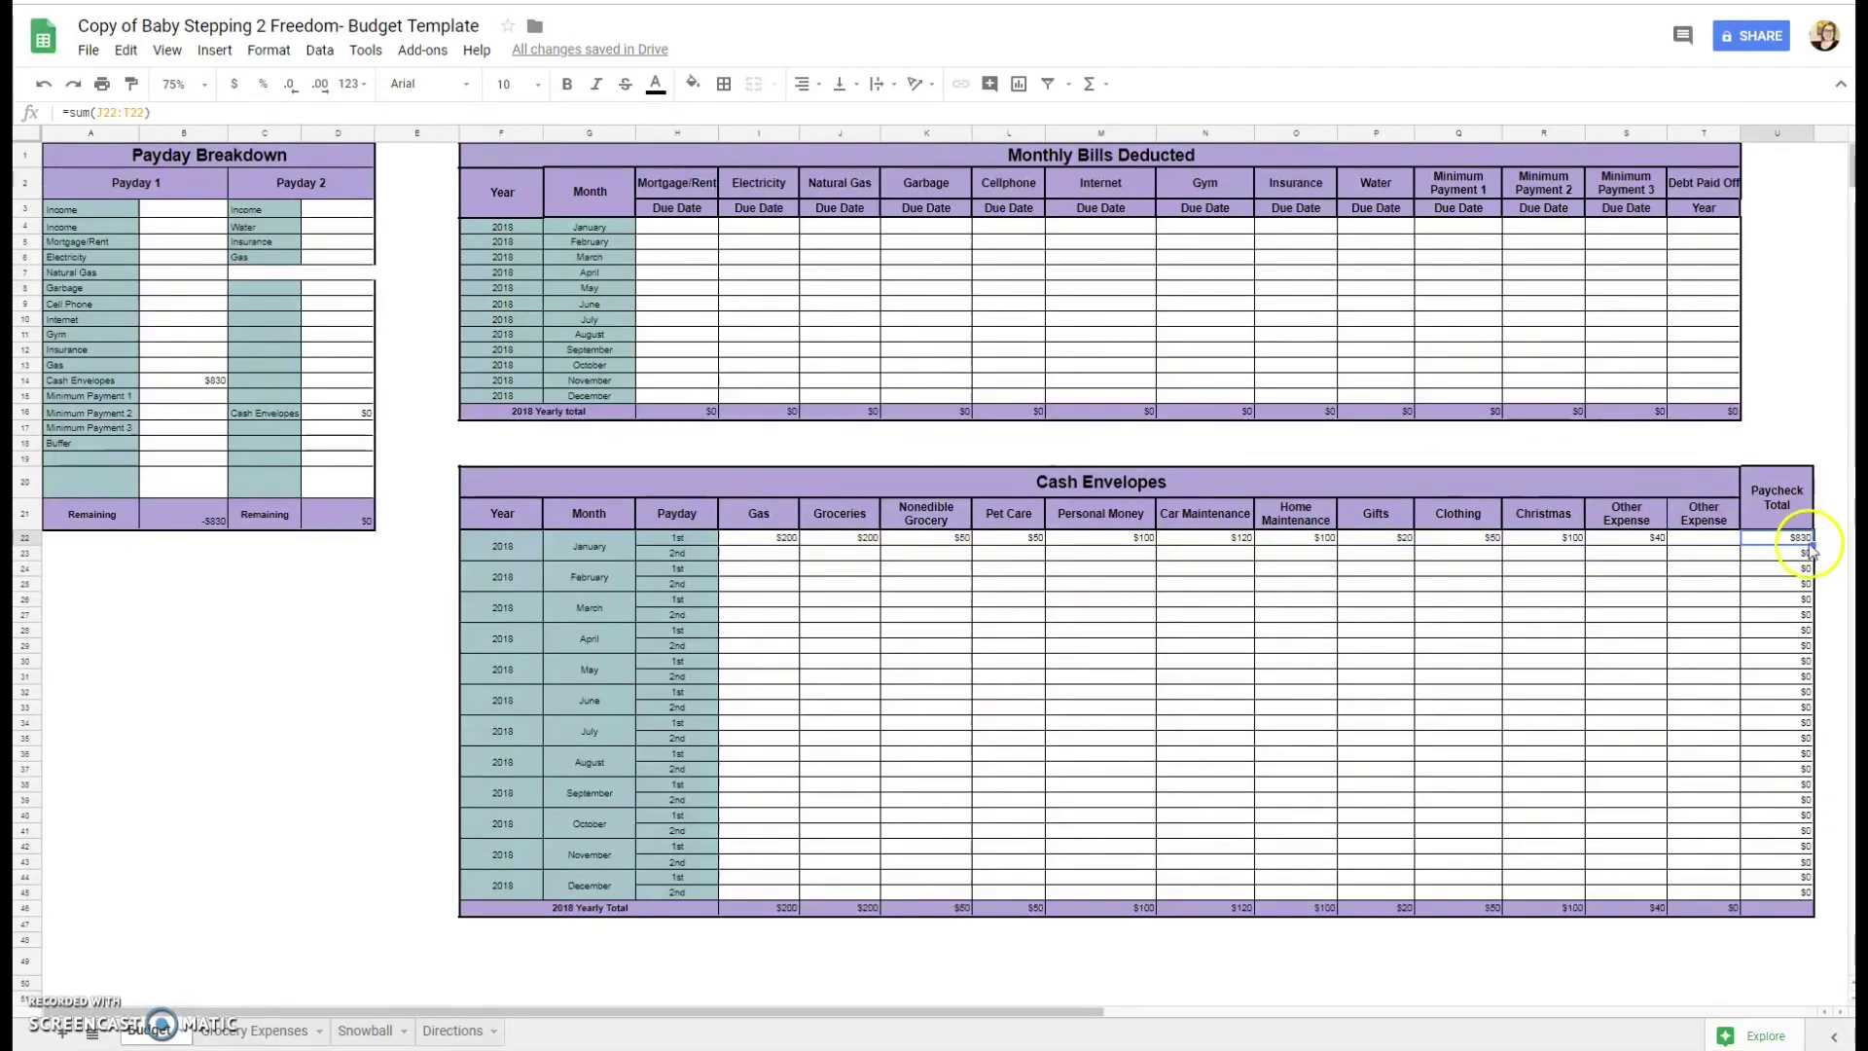
pyautogui.click(197, 384)
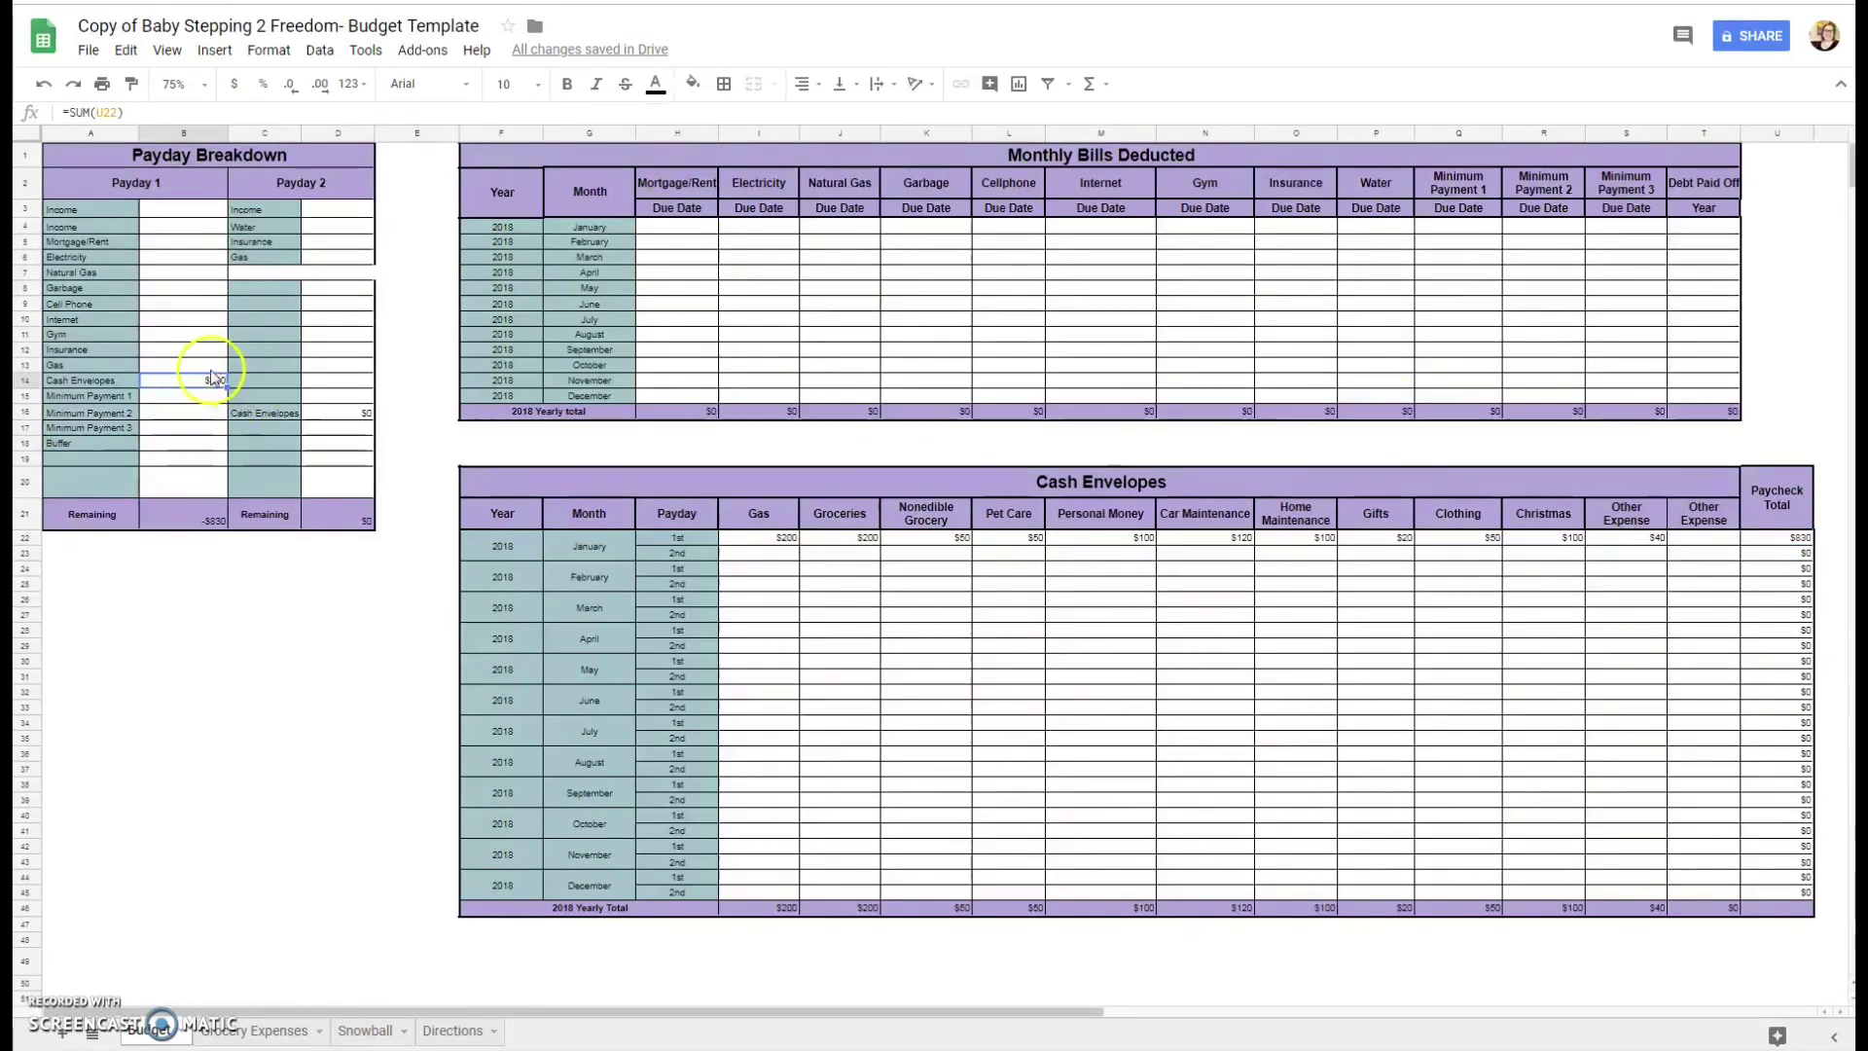
# - Enter $2,000 and $3,000 as the two Income amounts for Payday 1 in the Payday Breakdown table
pyautogui.click(196, 210)
pyautogui.write('$2,0')
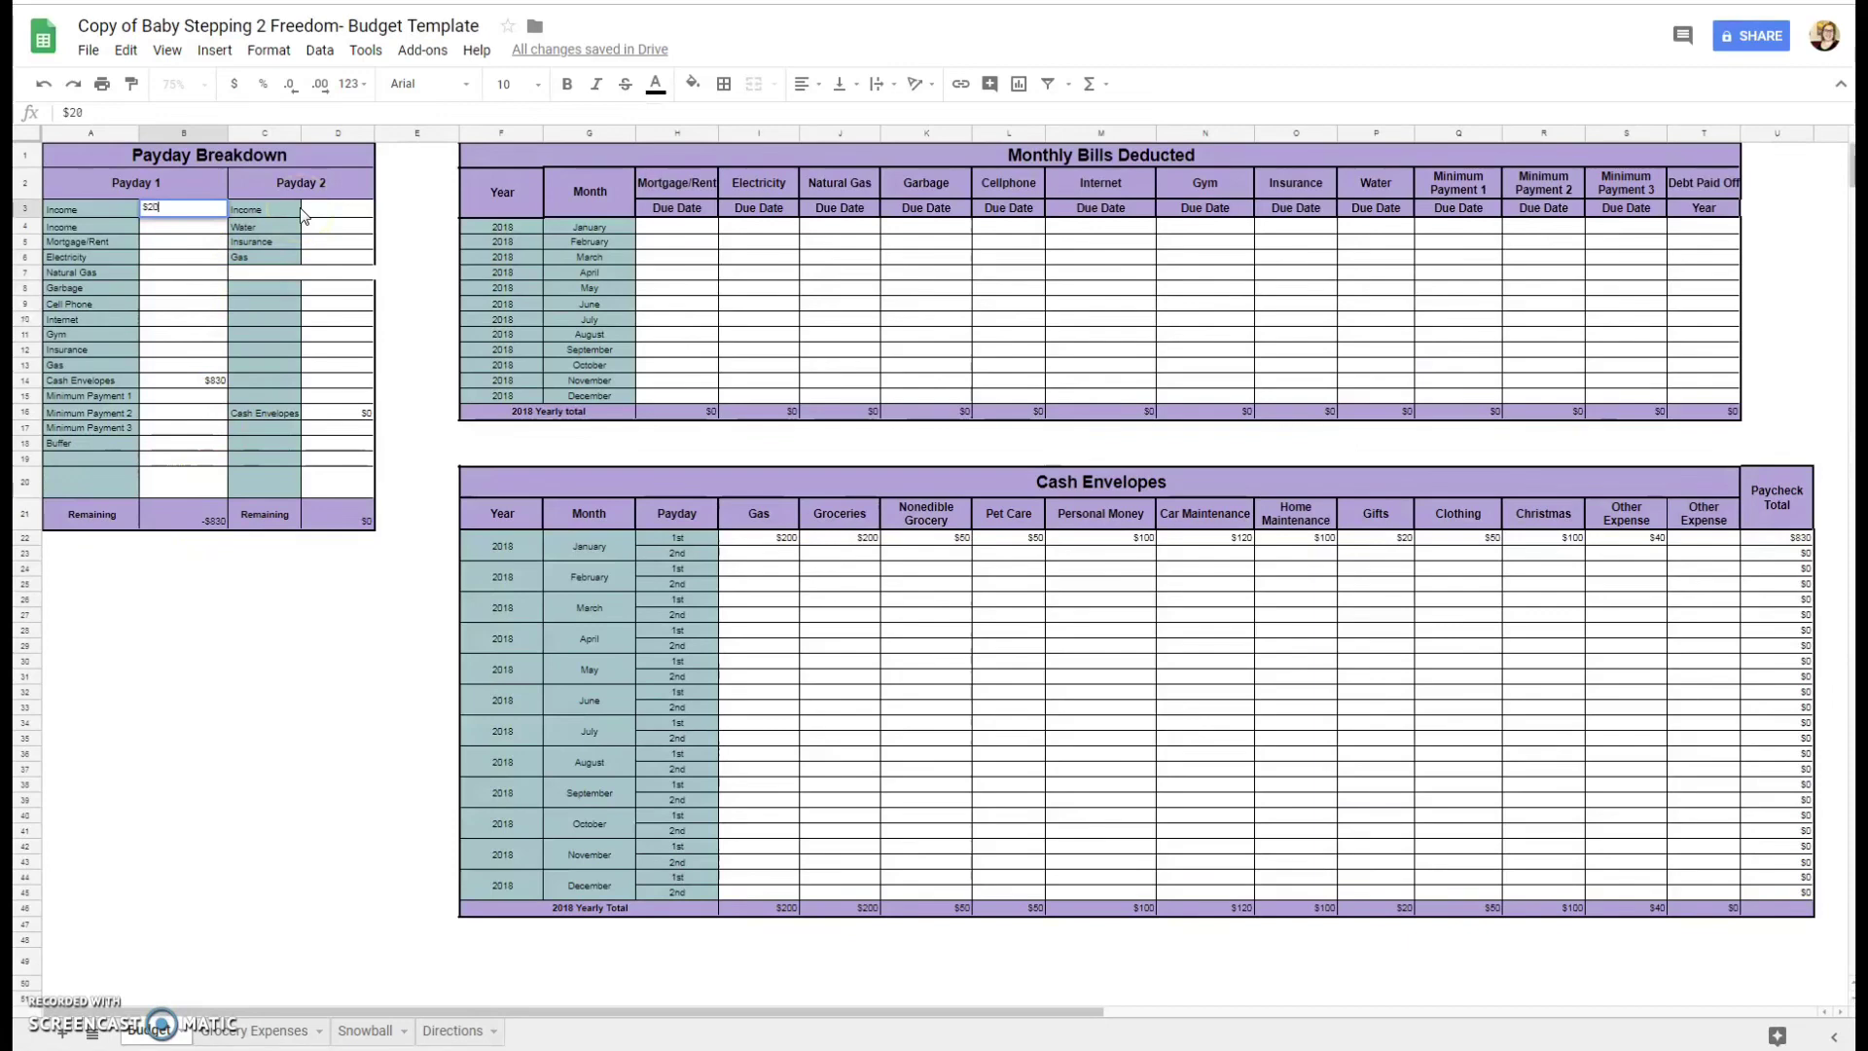
pyautogui.write('00')
pyautogui.press('Tab')
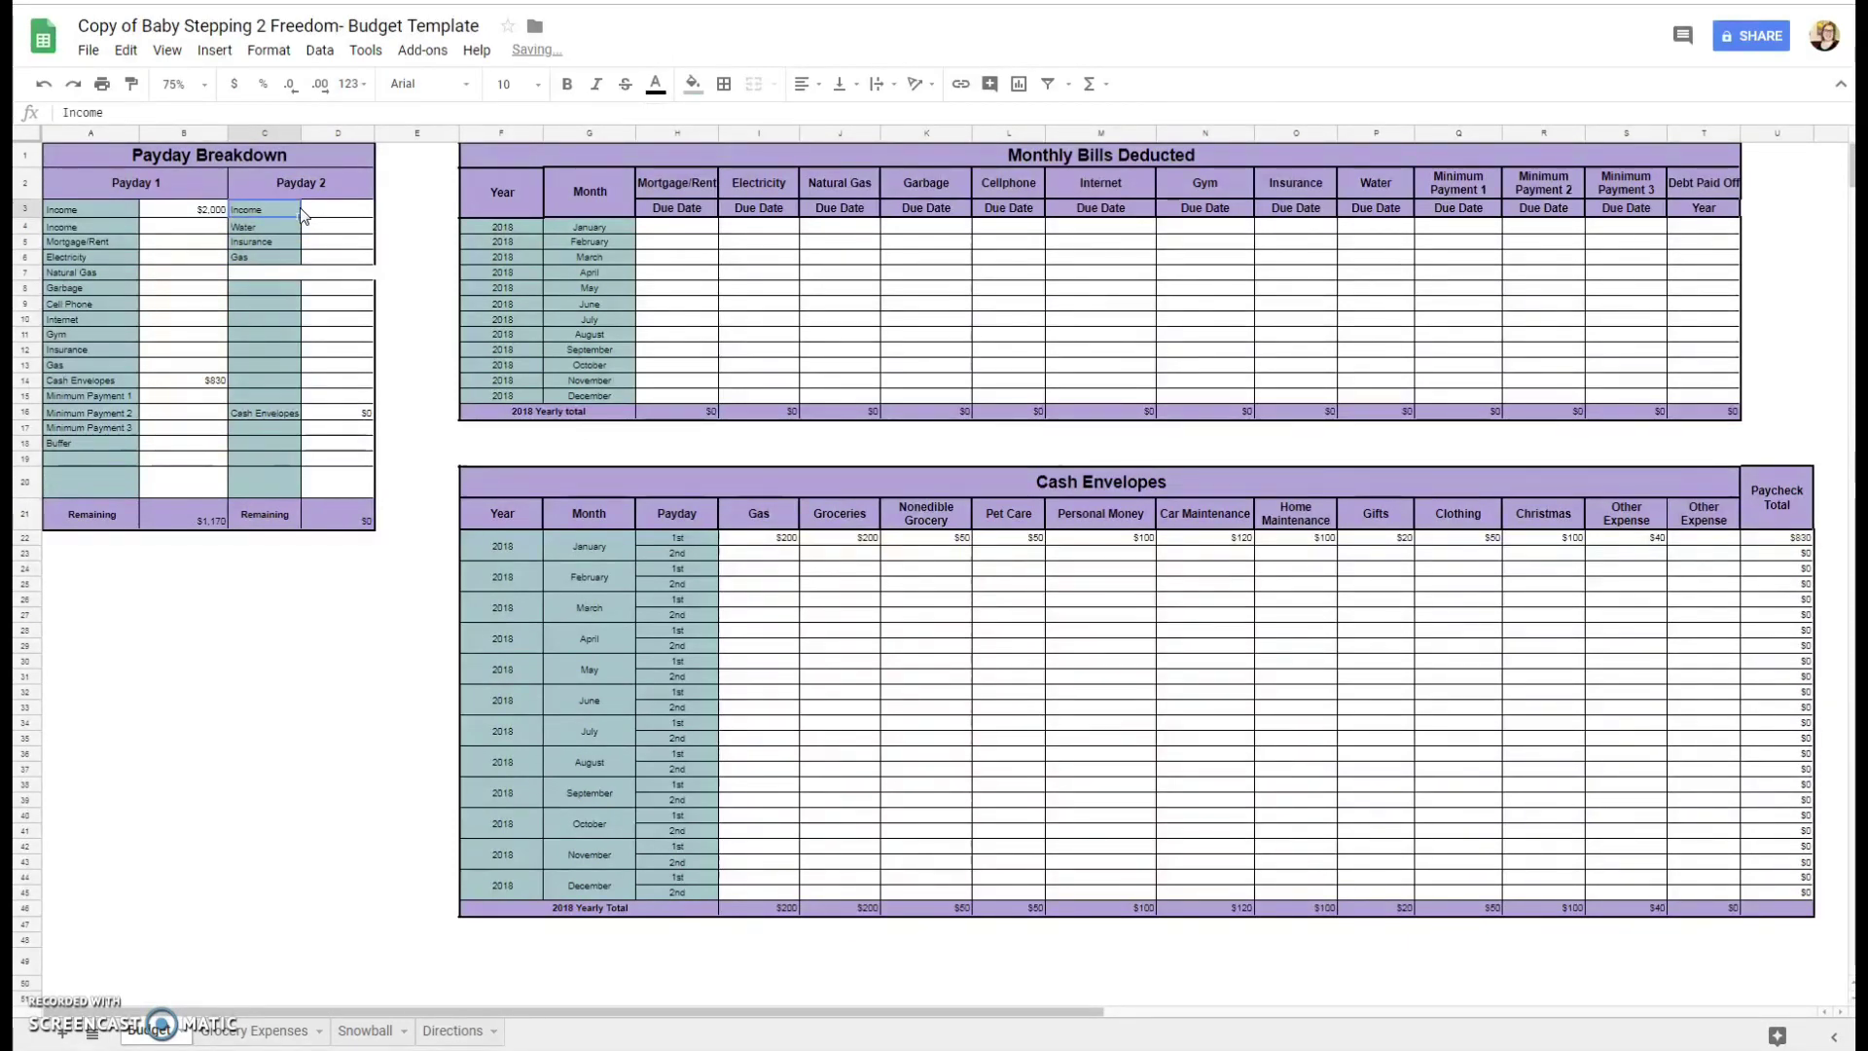
pyautogui.click(190, 231)
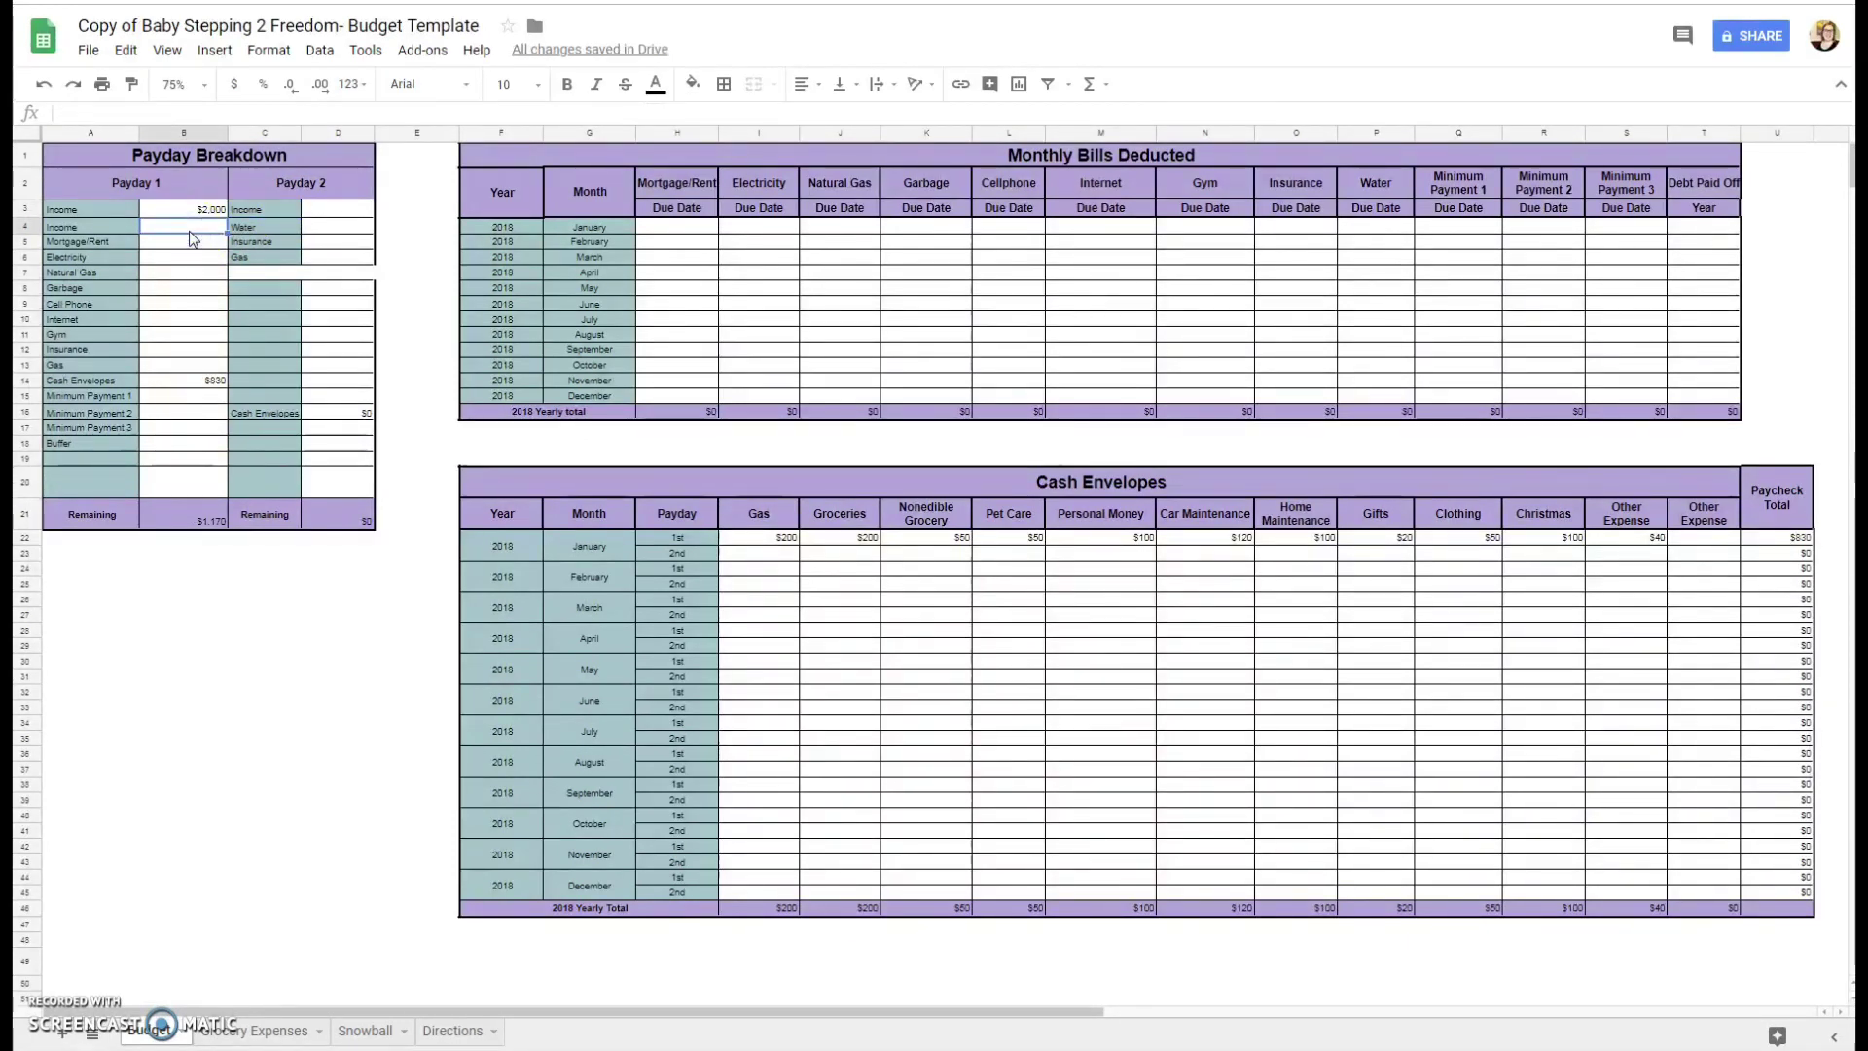
pyautogui.write('$3,00')
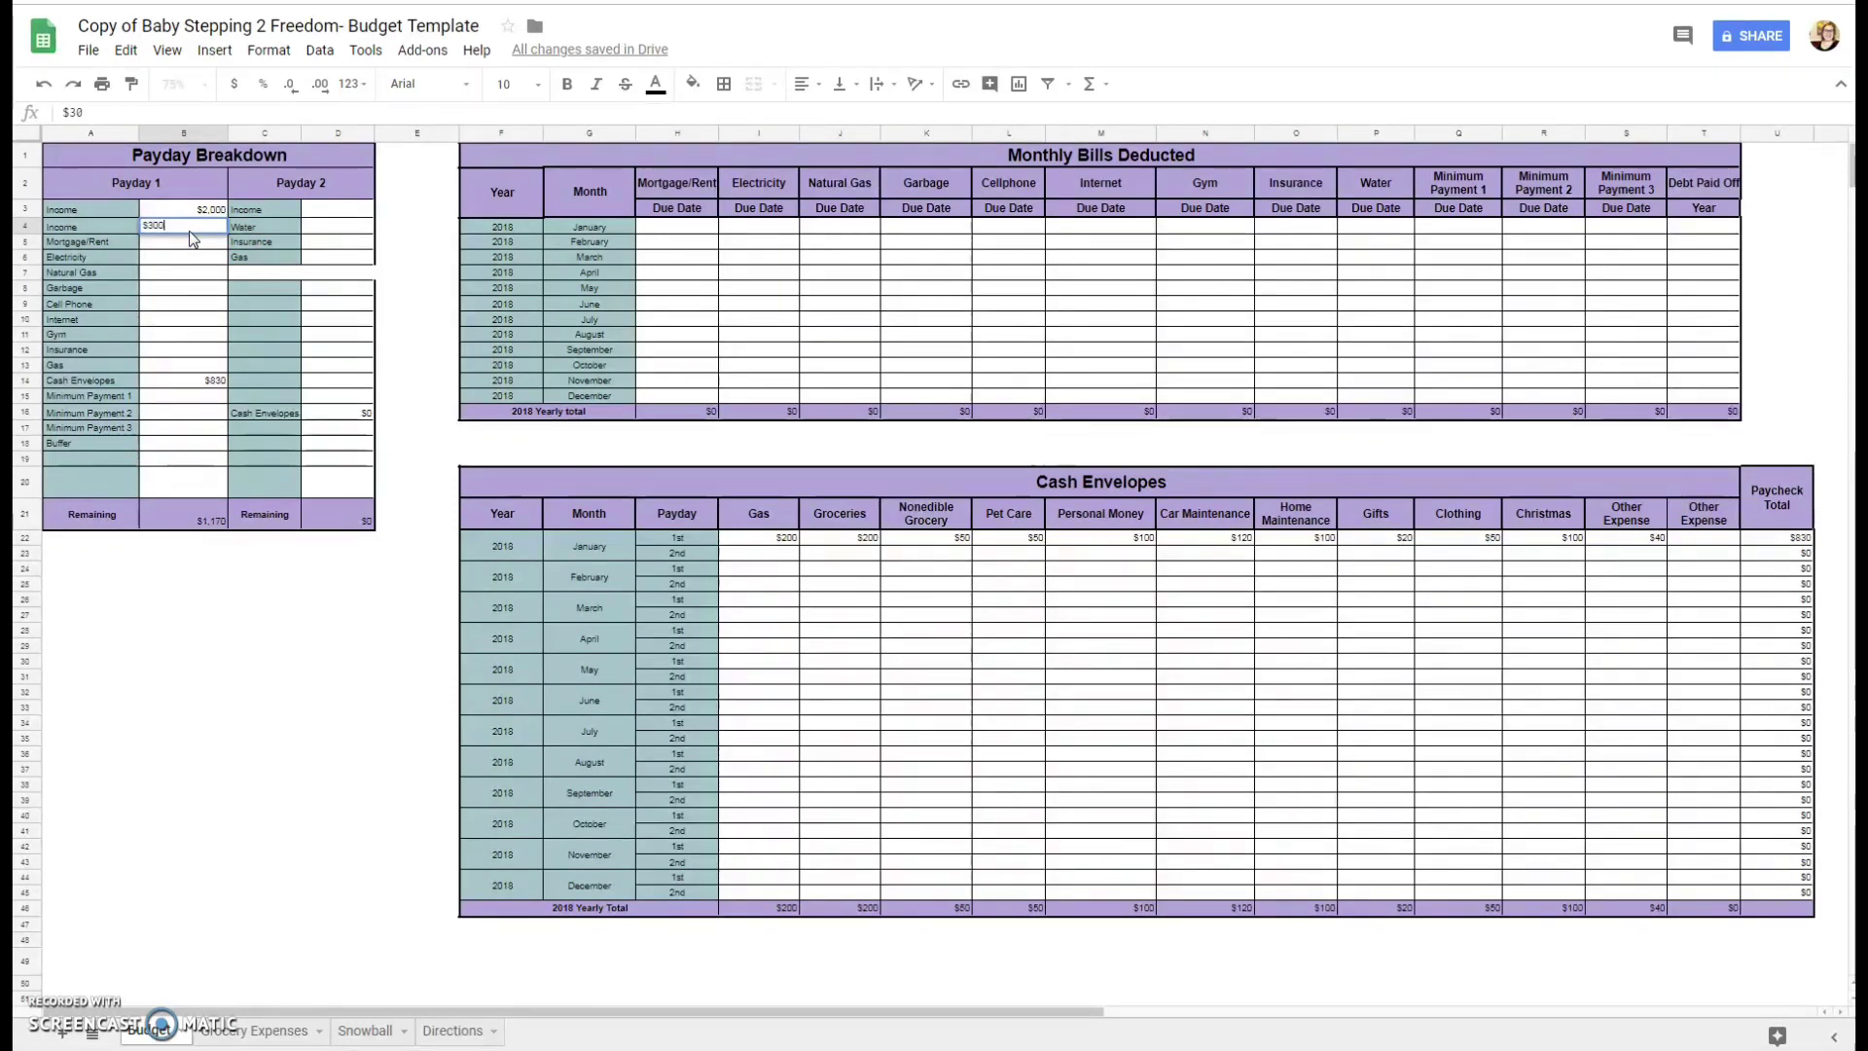
pyautogui.write('0')
pyautogui.click(211, 243)
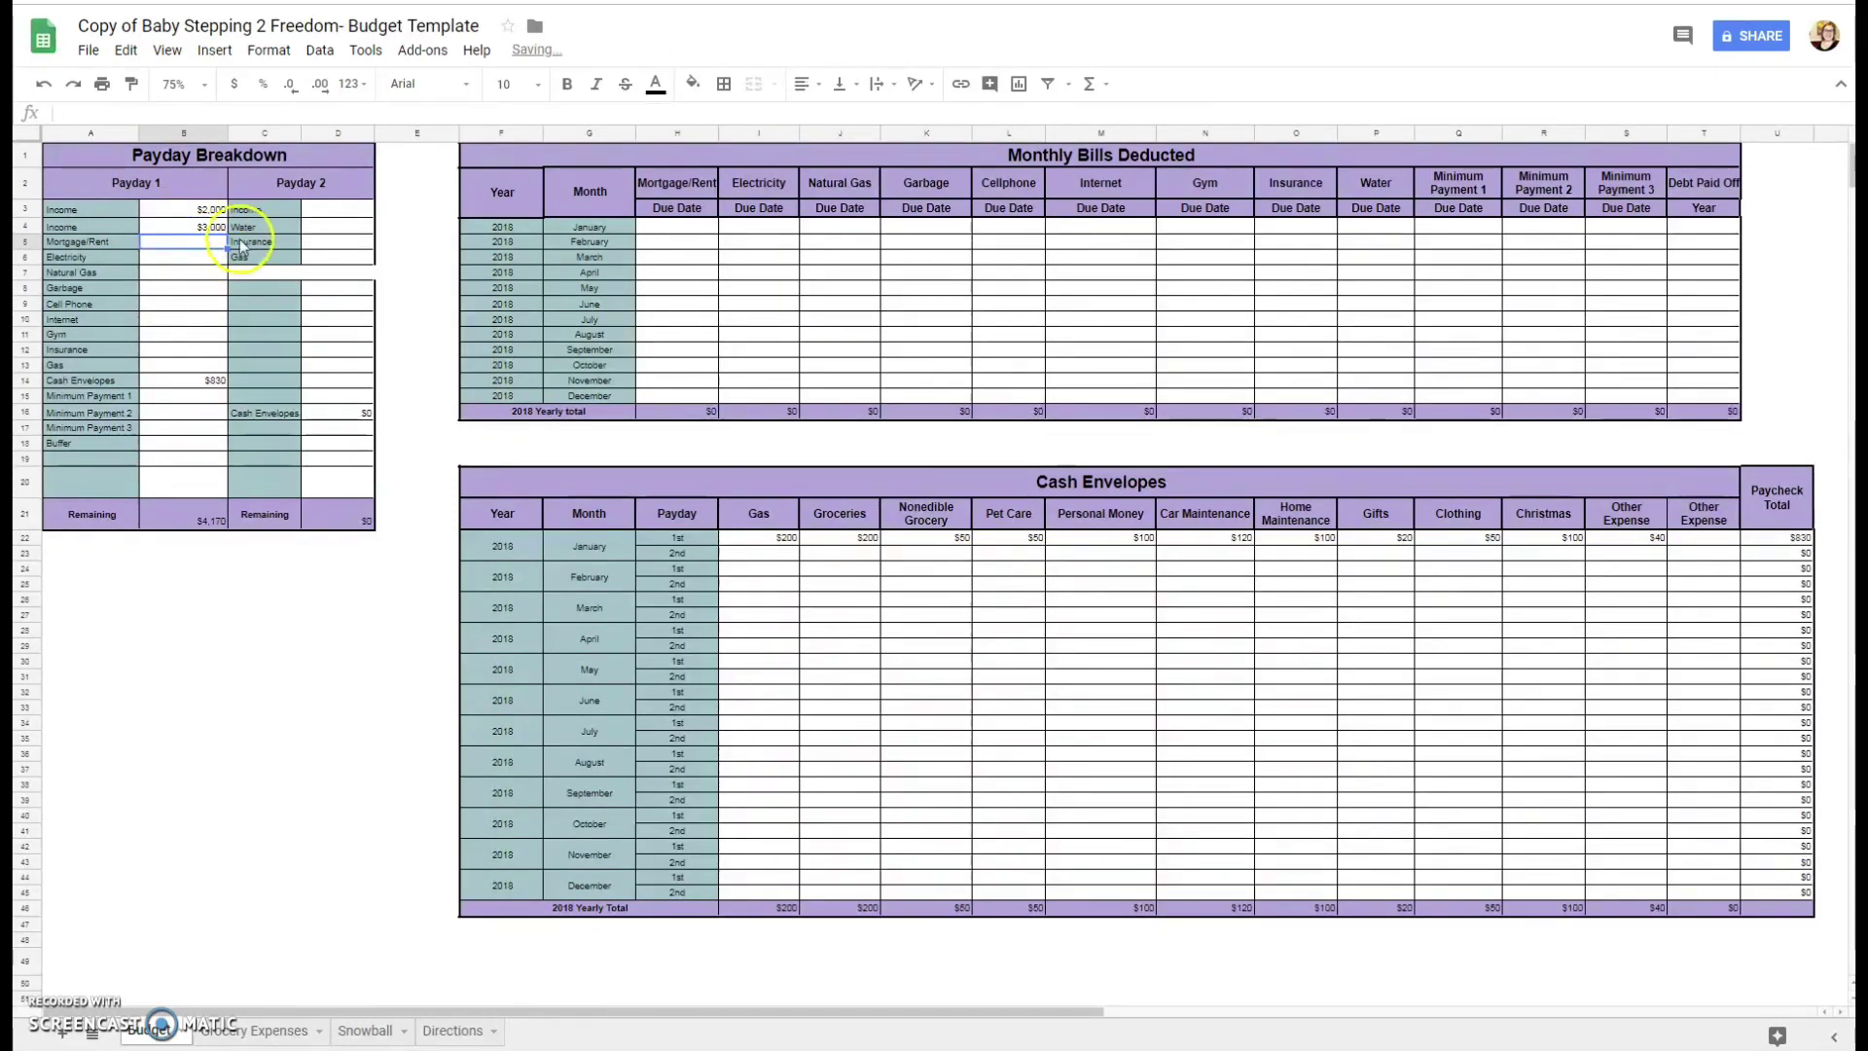
# - Check the Payday 1 Remaining formula and review the extents of the Payday Breakdown, Cash Envelopes and Monthly Bills Deducted tables
pyautogui.click(190, 512)
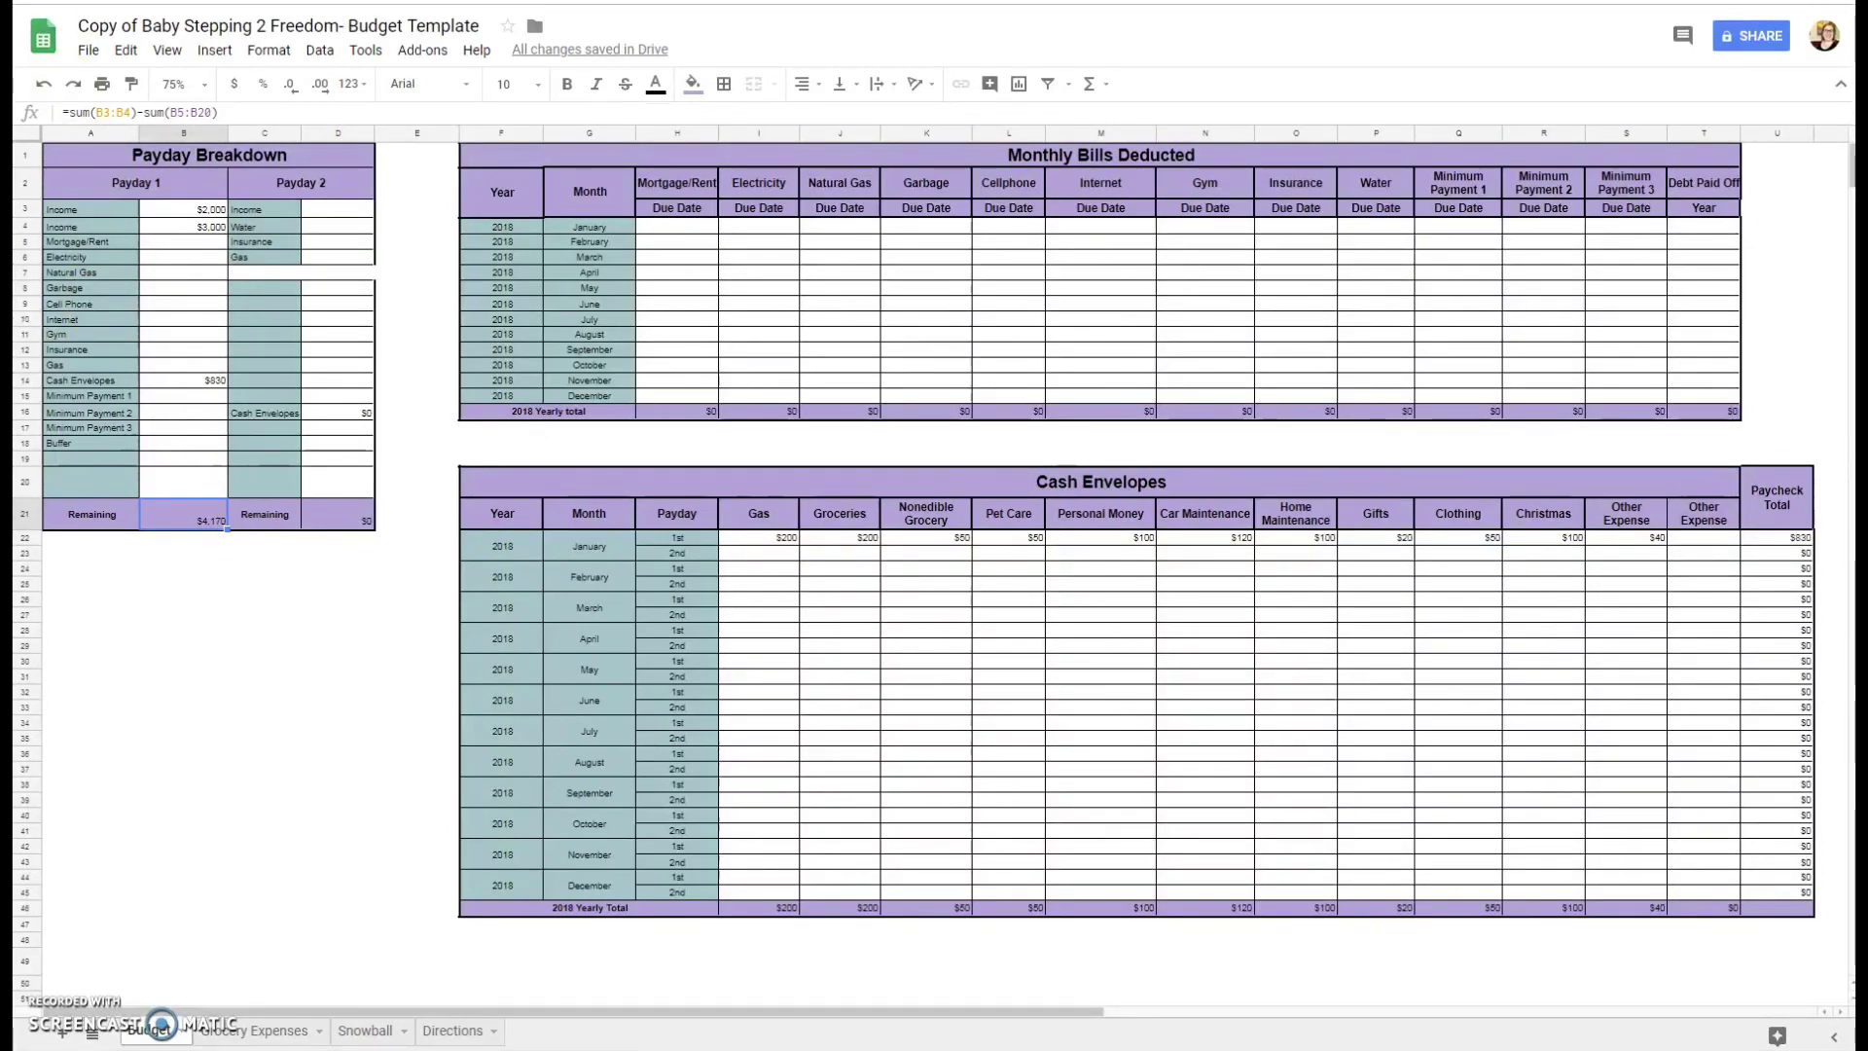
pyautogui.moveTo(107, 158); pyautogui.dragTo(350, 509)
pyautogui.moveTo(491, 481); pyautogui.dragTo(1808, 907)
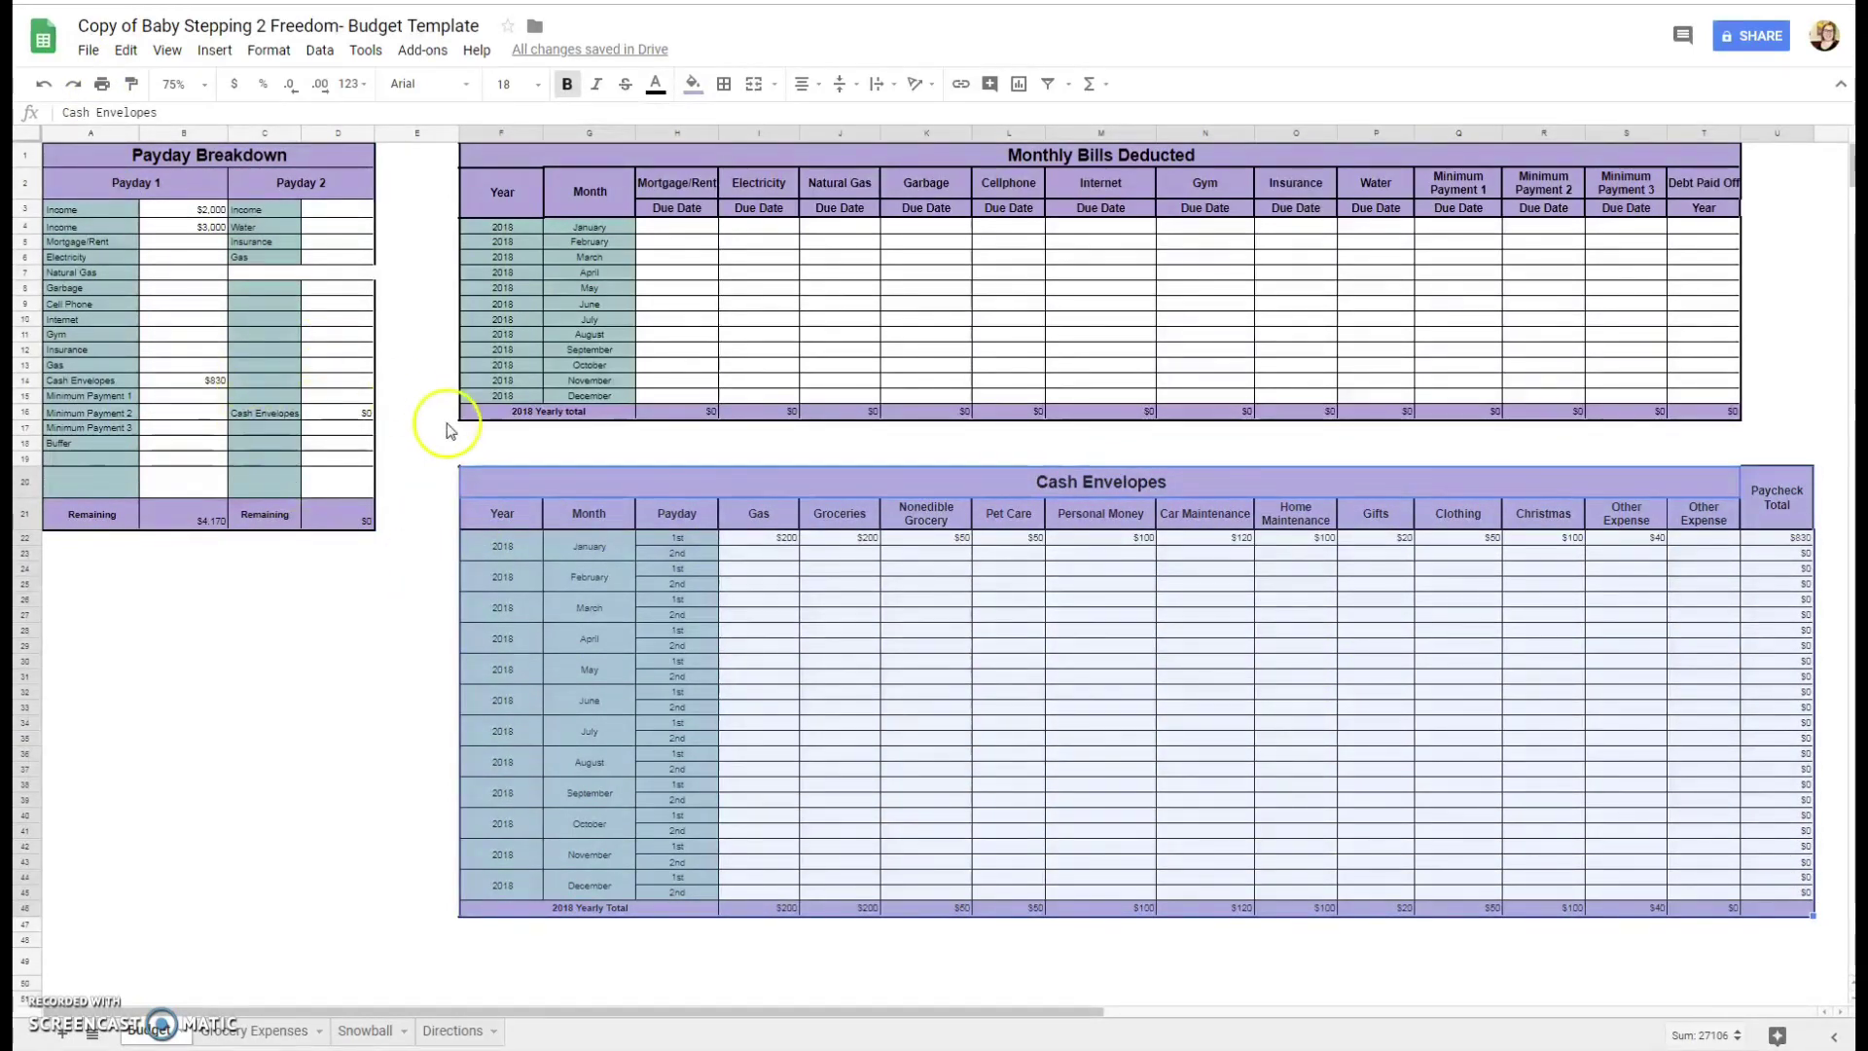
pyautogui.click(416, 208)
pyautogui.moveTo(491, 156); pyautogui.dragTo(1705, 414)
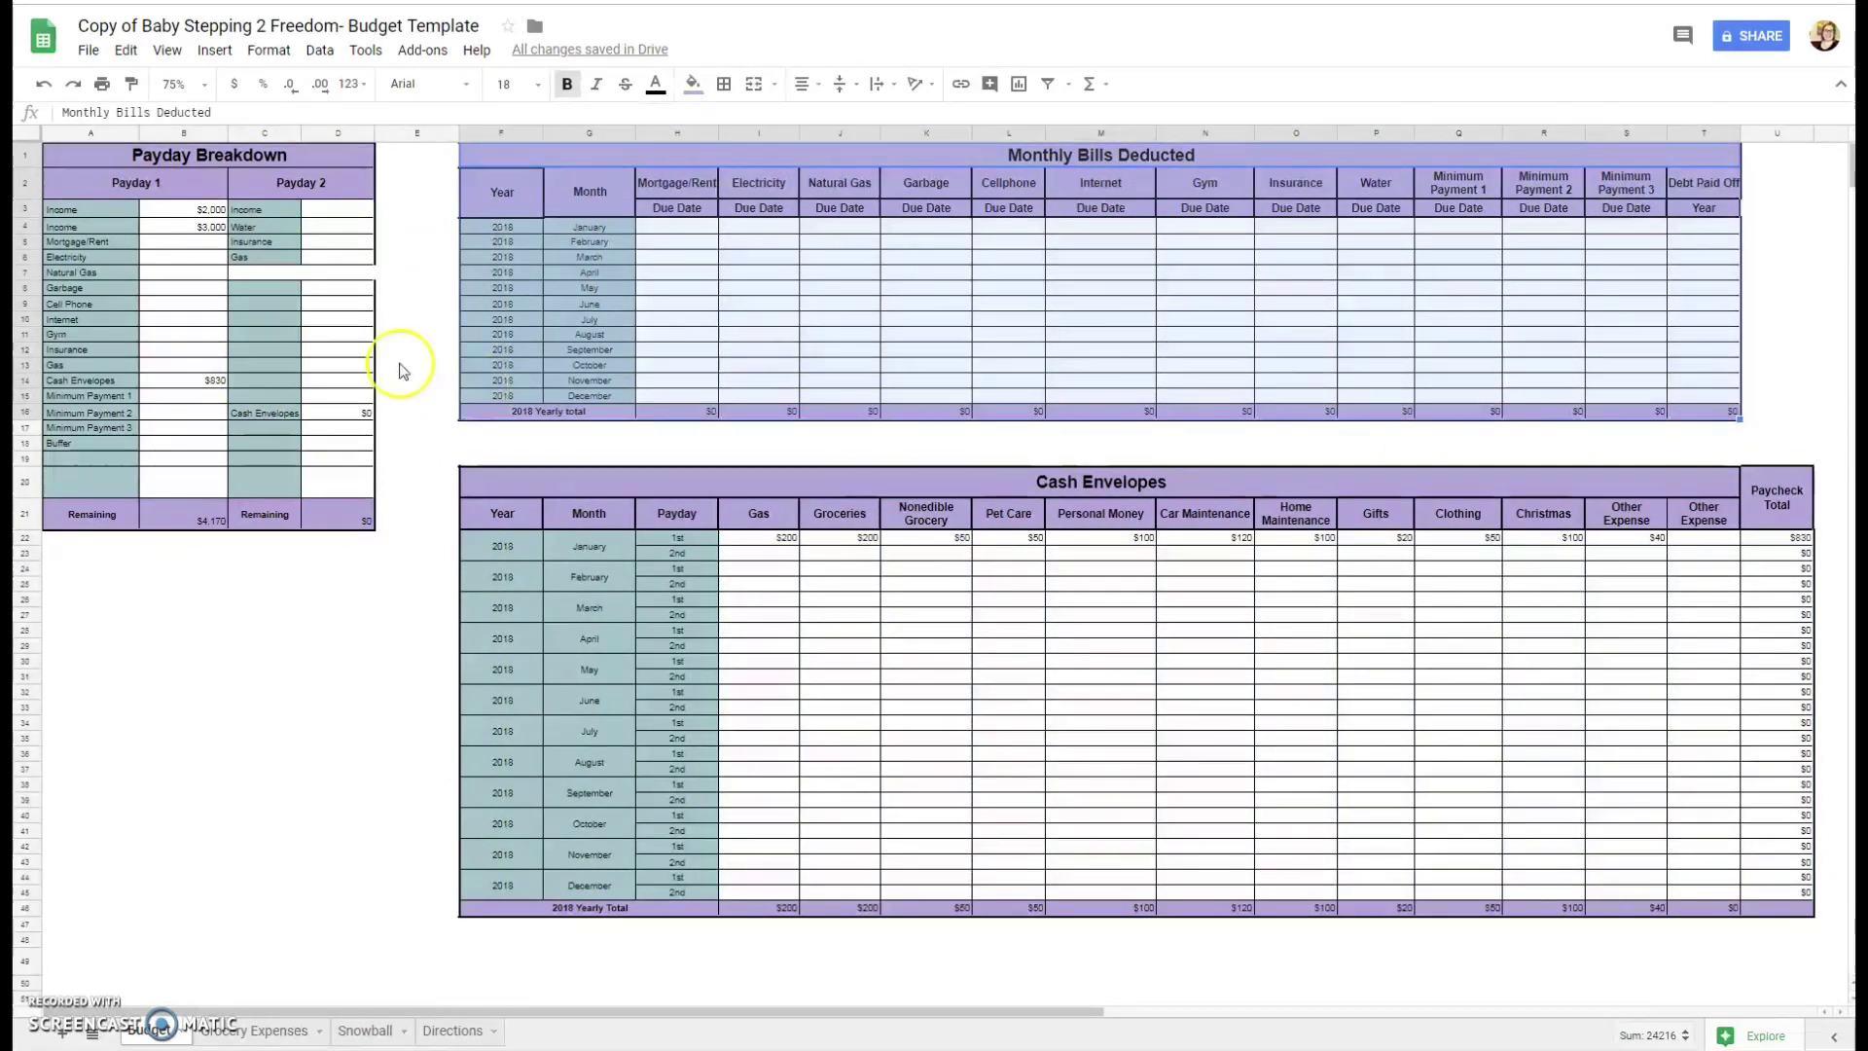
pyautogui.click(398, 290)
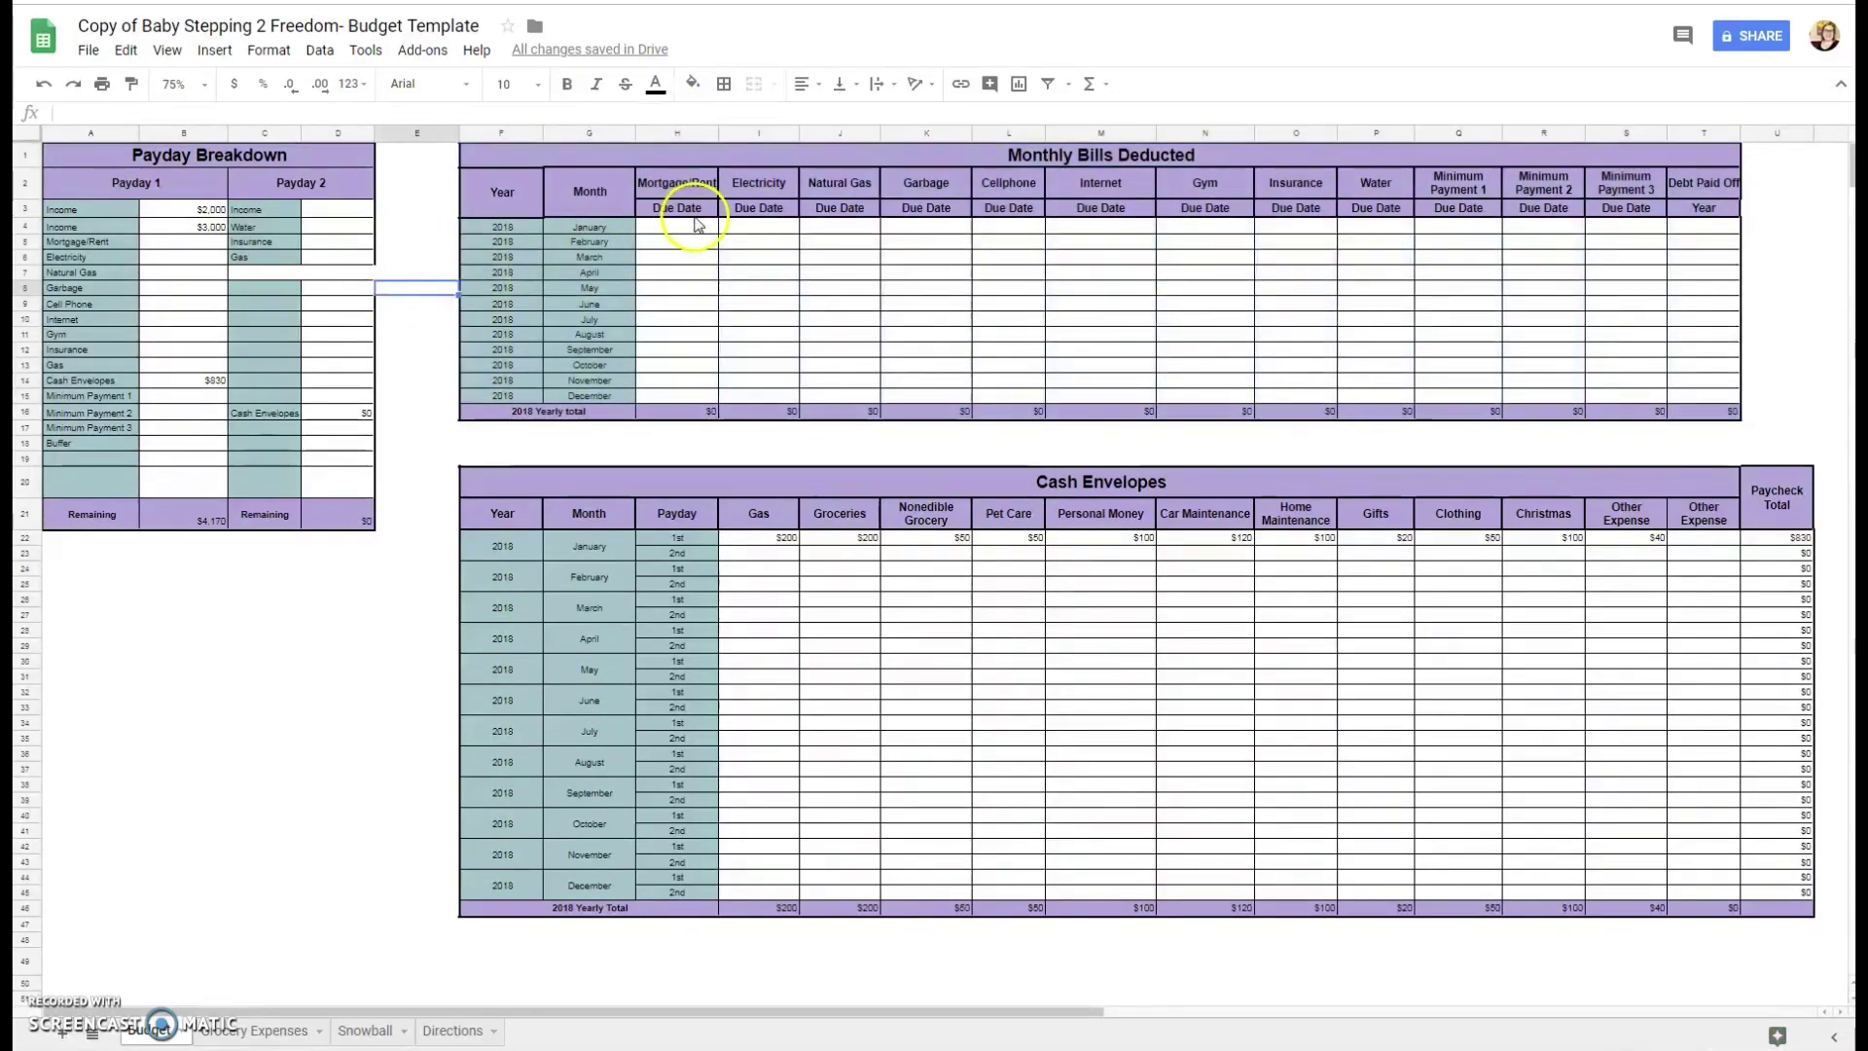
# - Enter $1,200 for January's Mortgage/Rent in Monthly Bills Deducted and check the 2018 Yearly total row
pyautogui.click(692, 232)
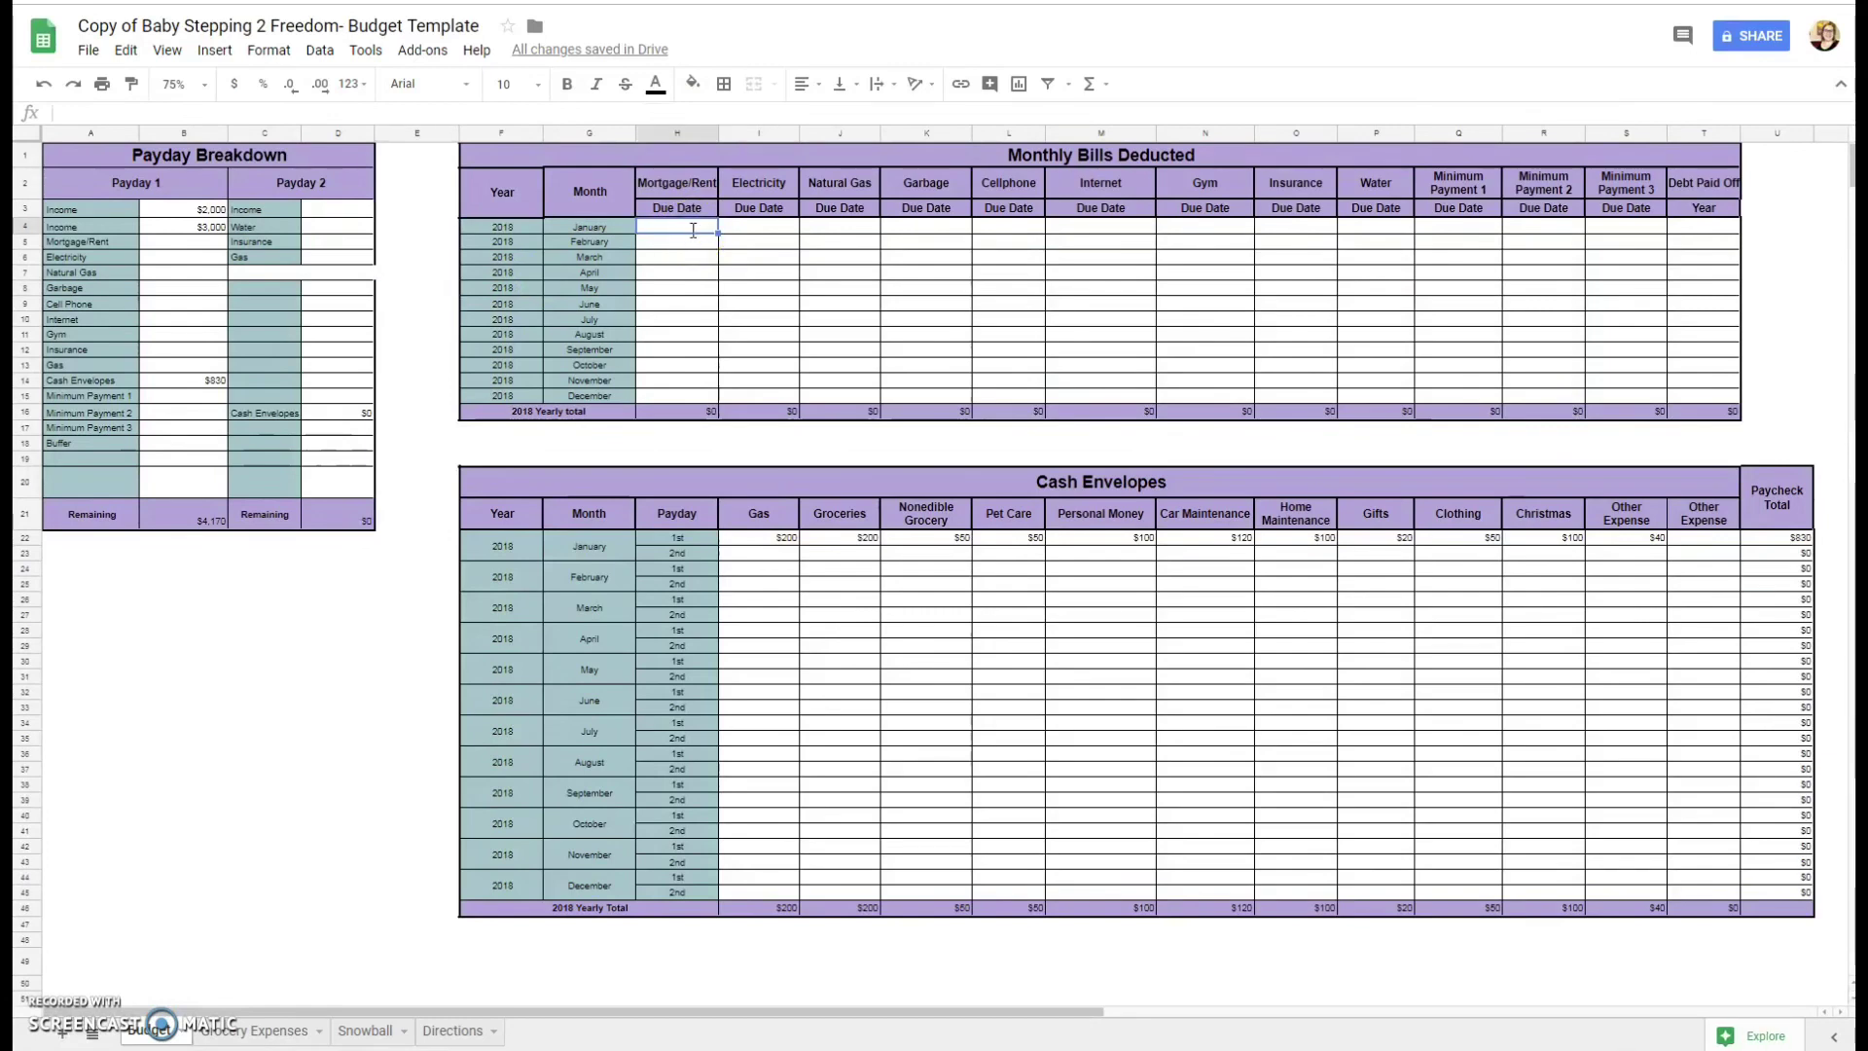
pyautogui.write('$1200')
pyautogui.press('Tab')
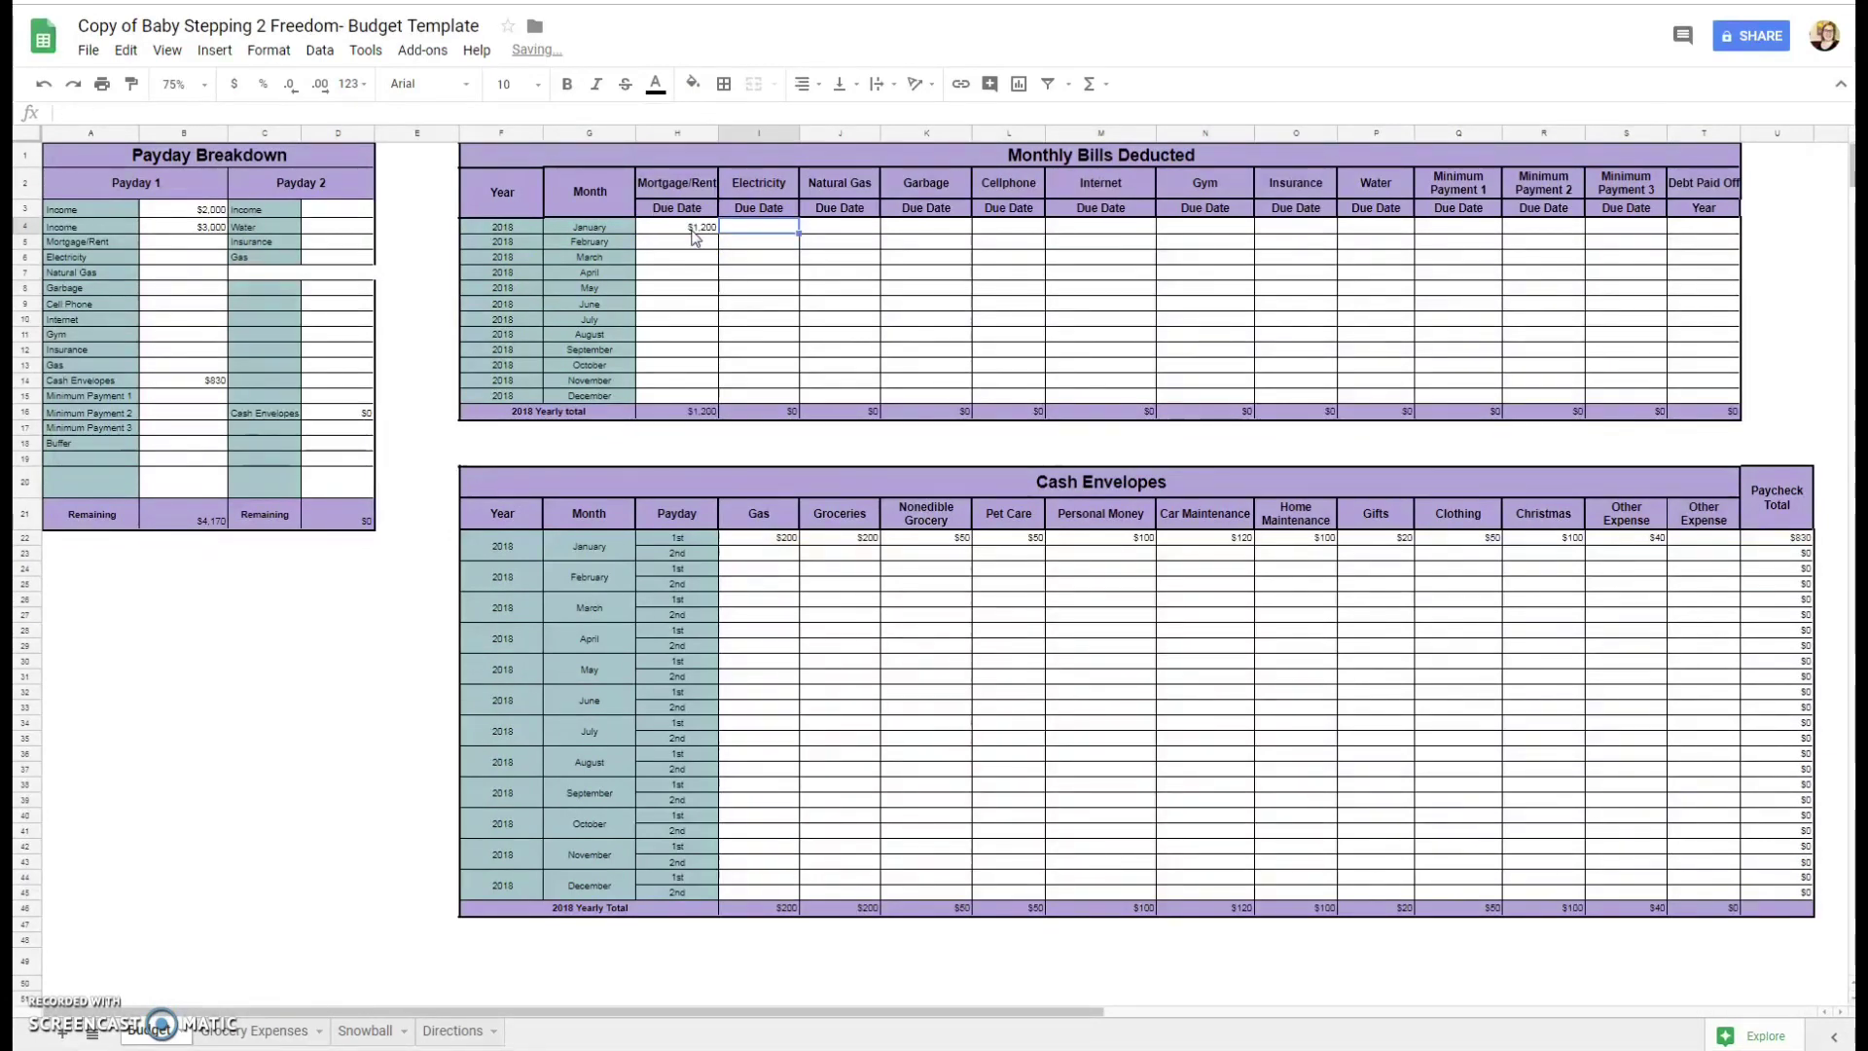
pyautogui.click(700, 235)
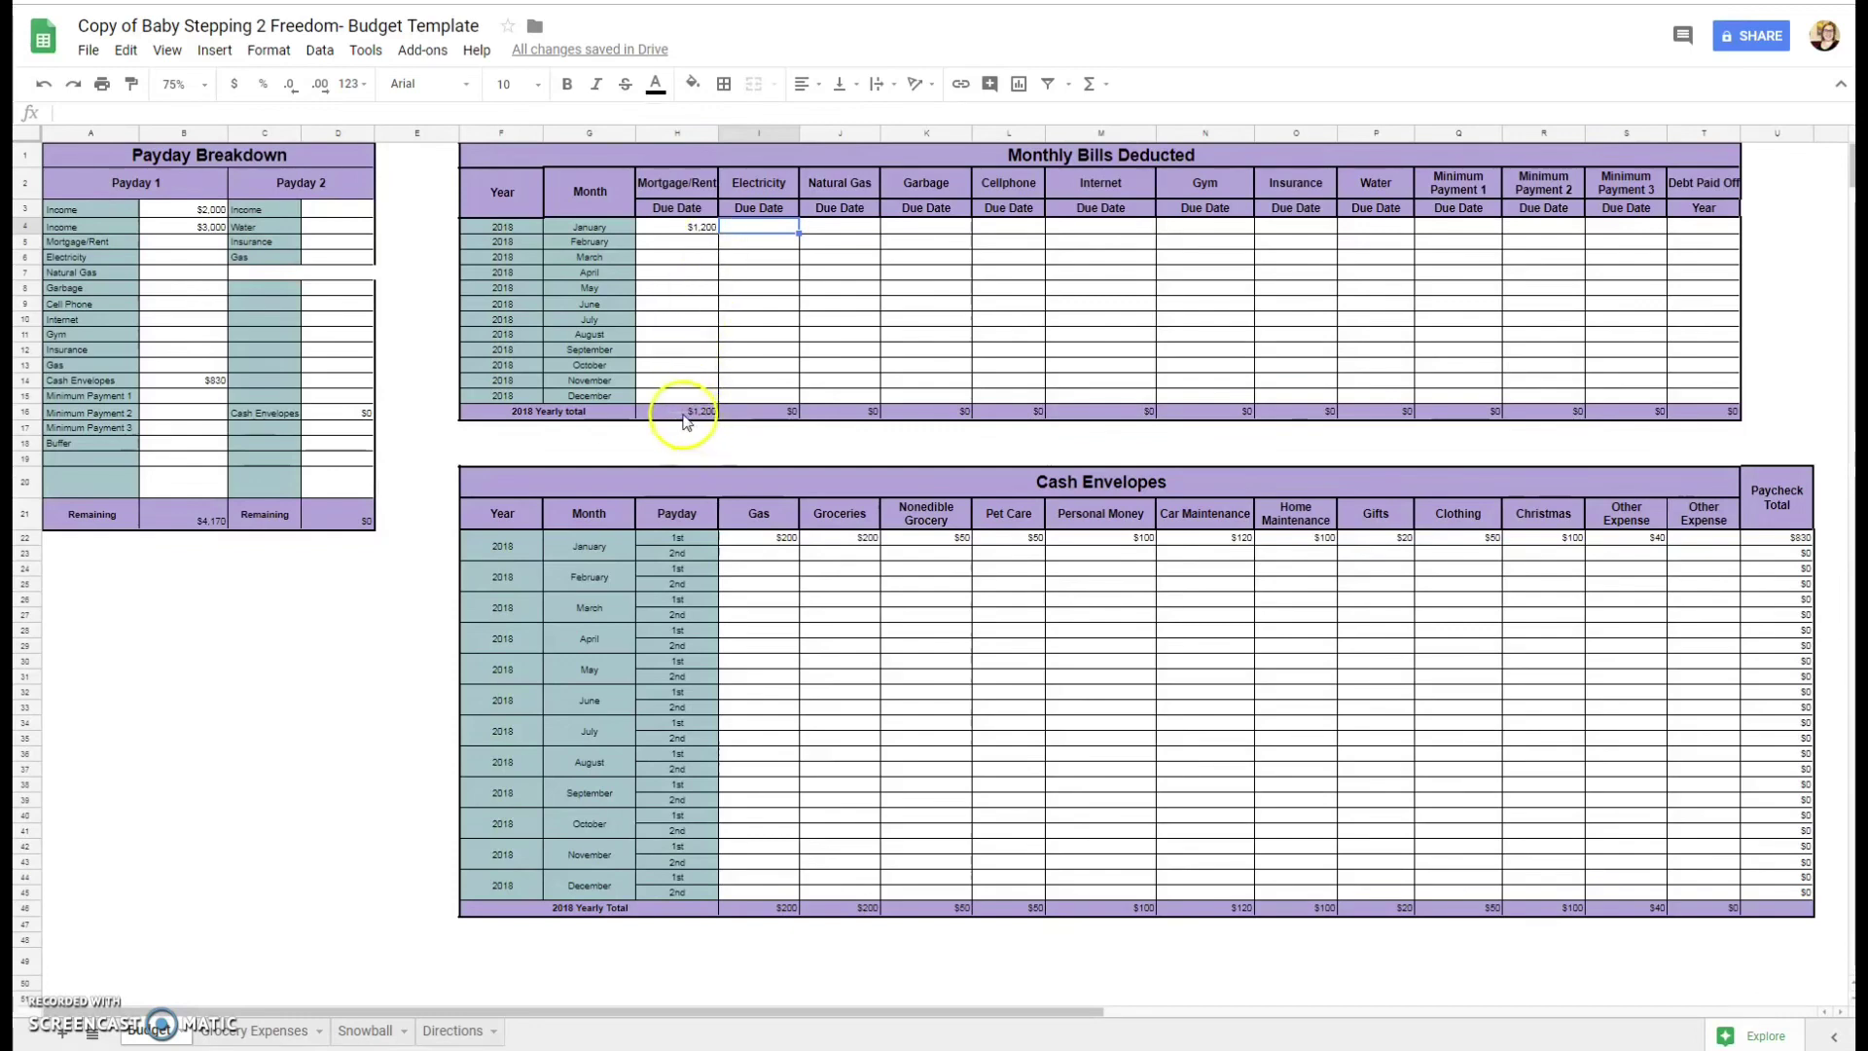
pyautogui.moveTo(688, 412); pyautogui.dragTo(1703, 410)
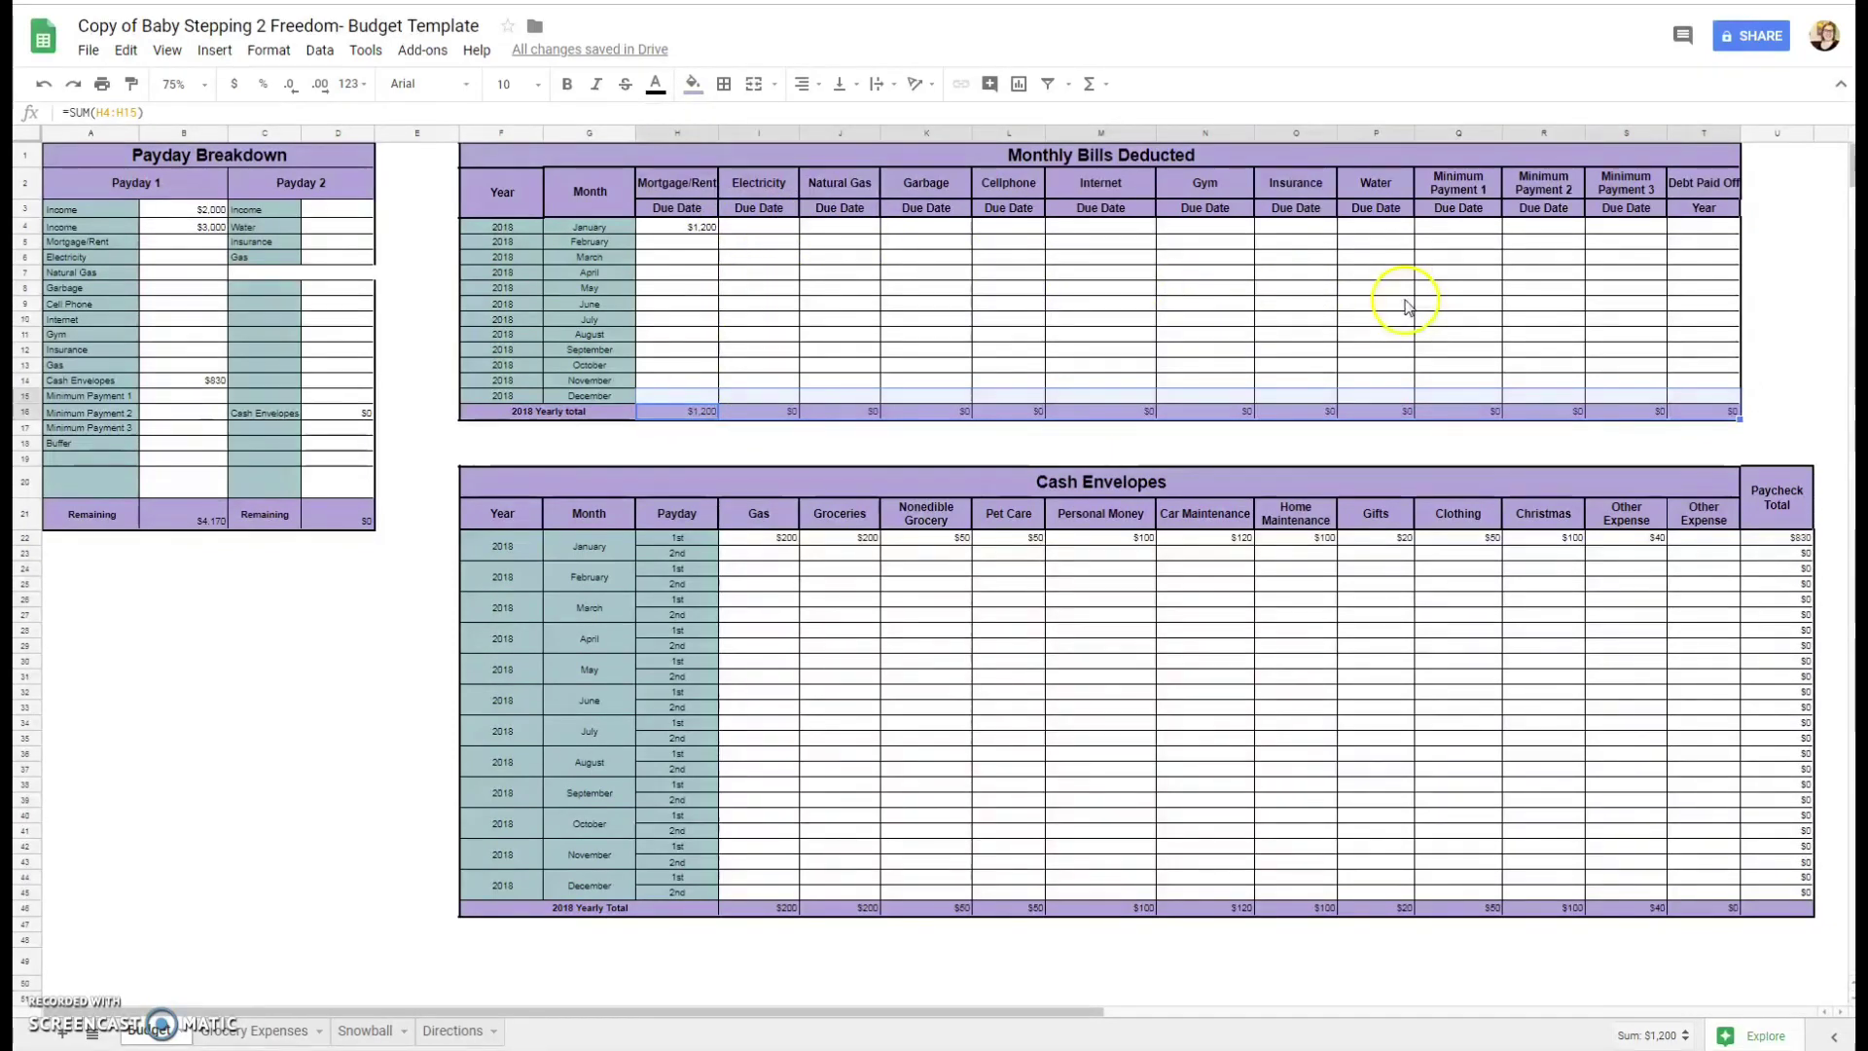
pyautogui.click(747, 229)
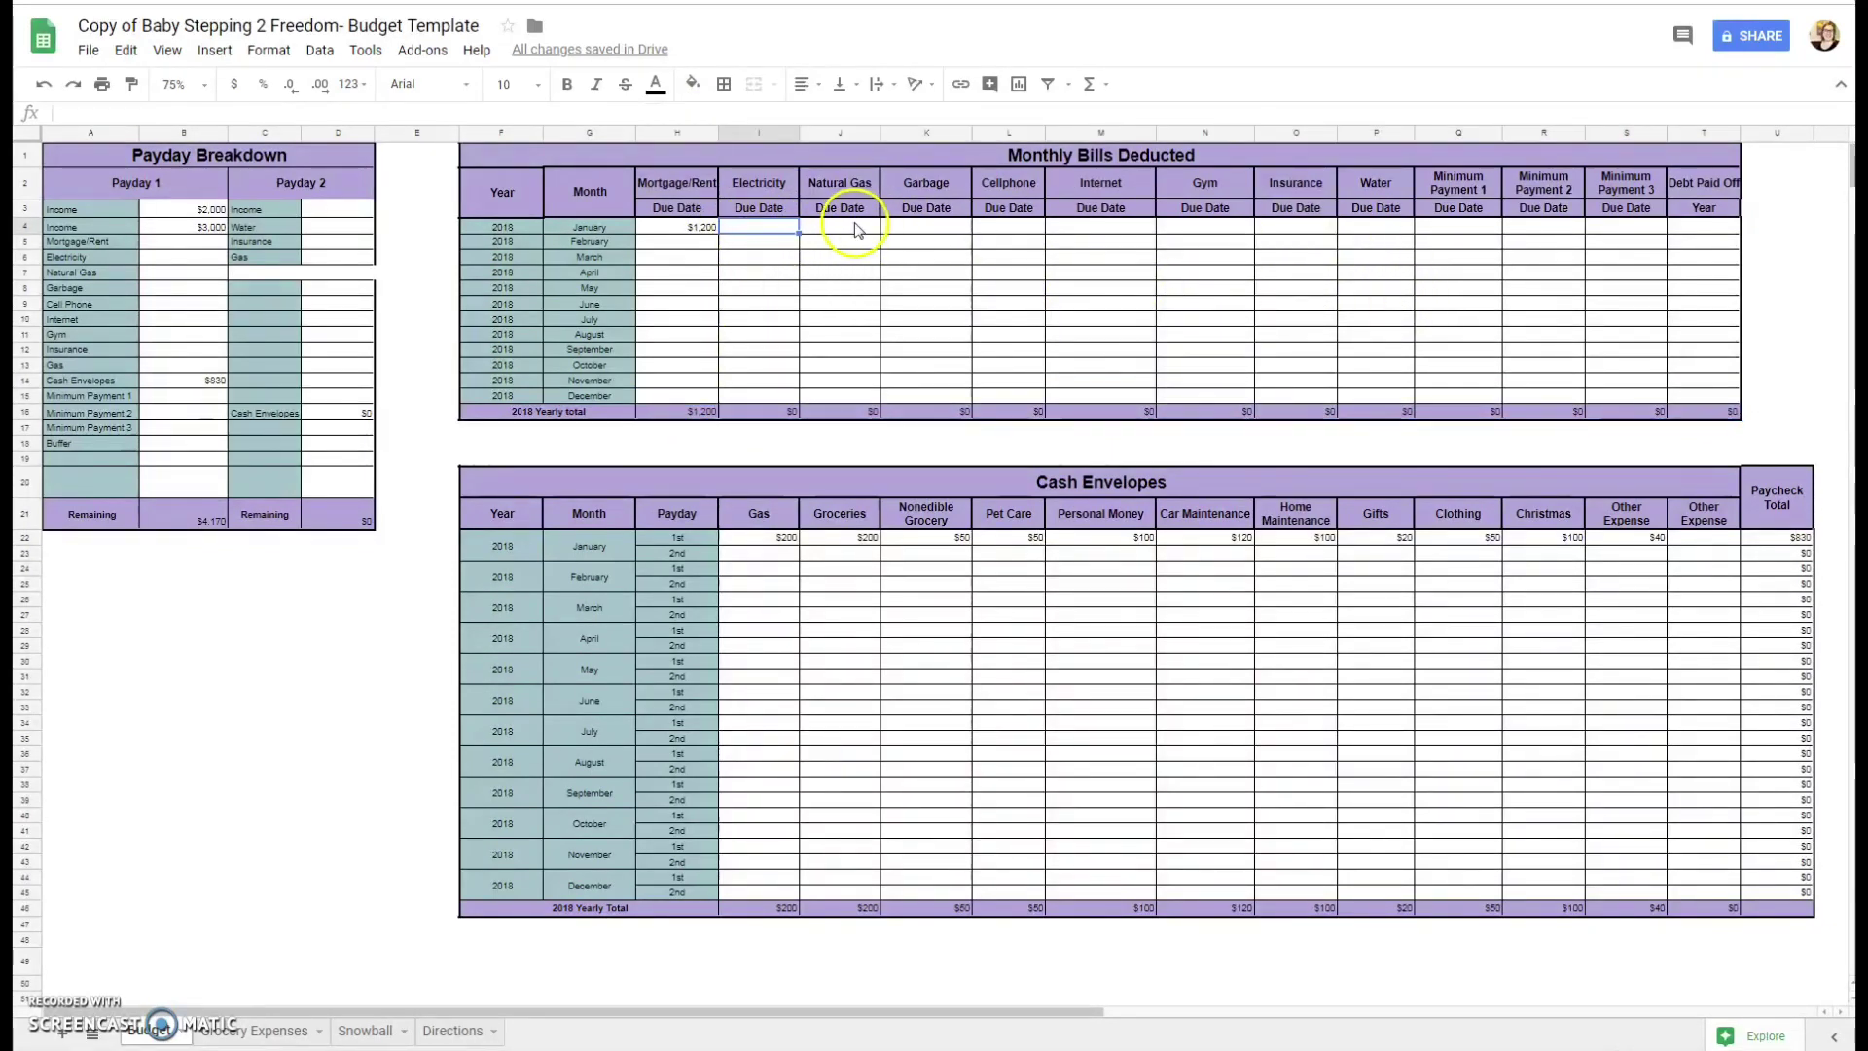
# - Go through the Due Date cells from Mortgage/Rent to Minimum Payment 3, plus the monthly cells of the Debt Paid Off column
pyautogui.click(688, 210)
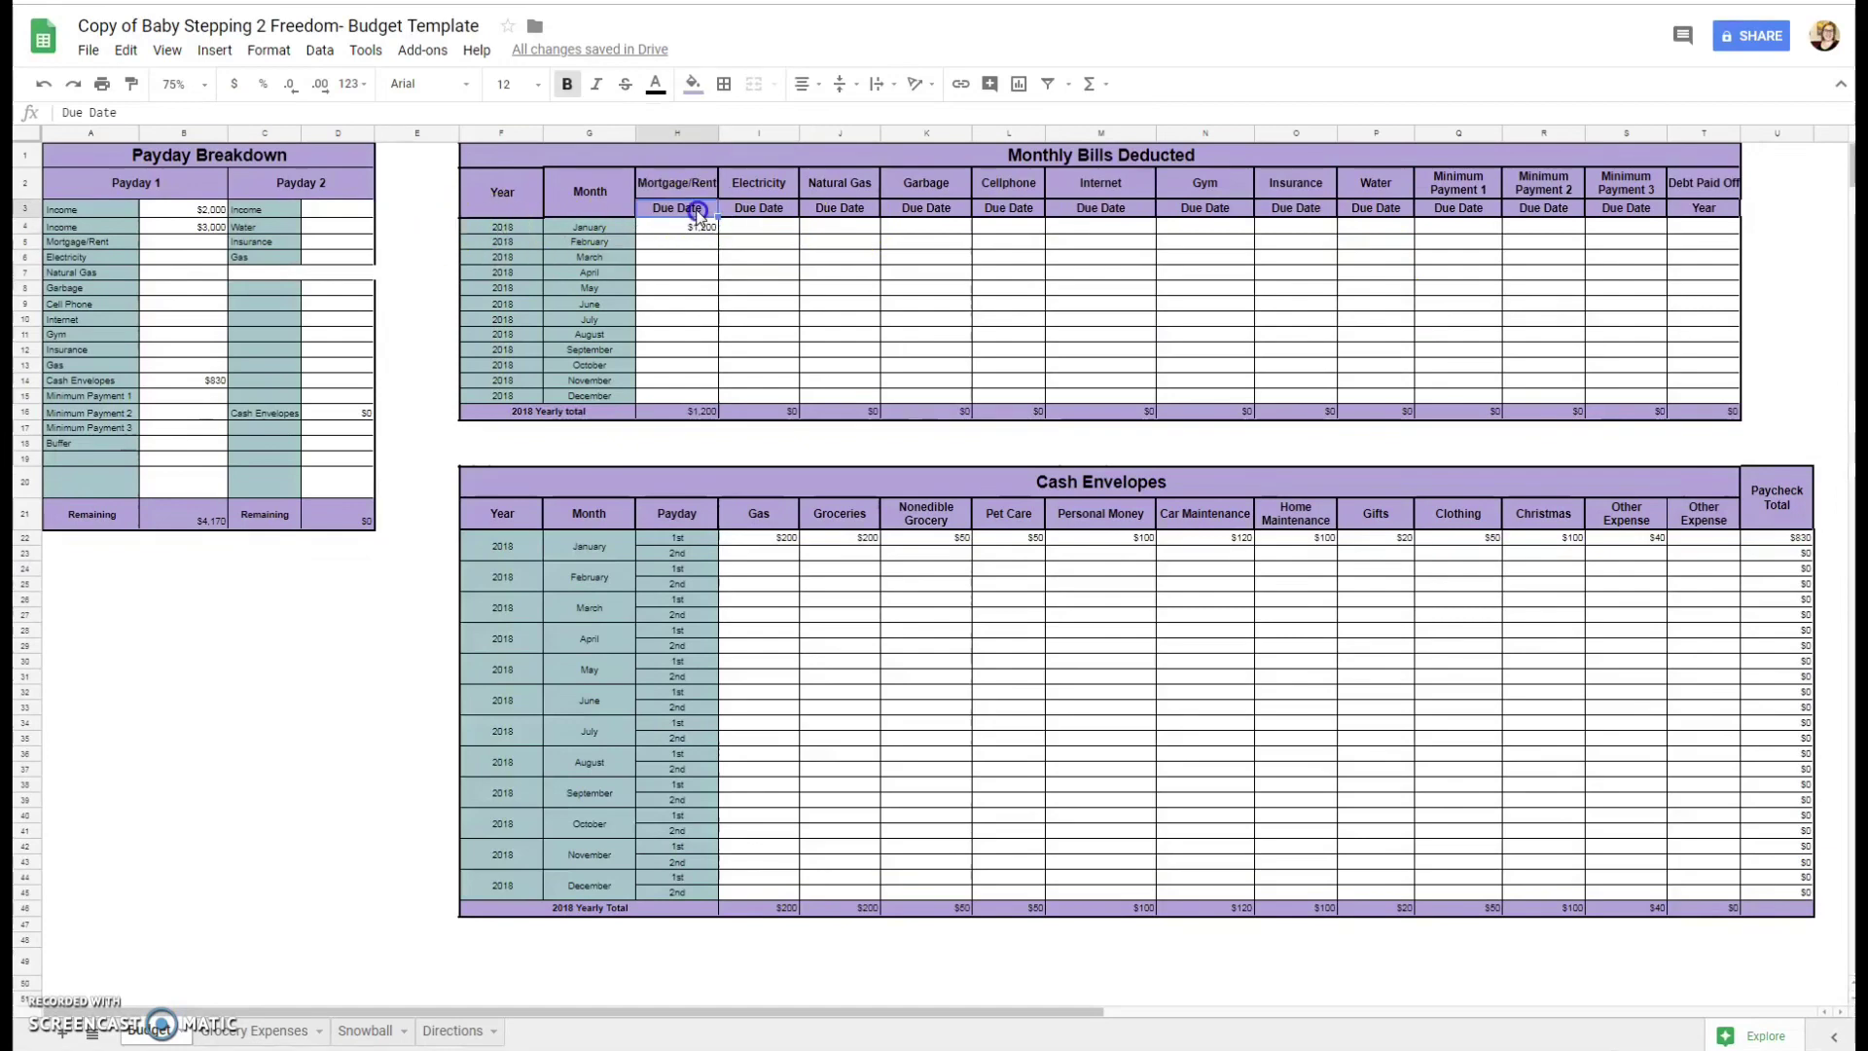
pyautogui.click(755, 210)
pyautogui.click(836, 207)
pyautogui.click(926, 209)
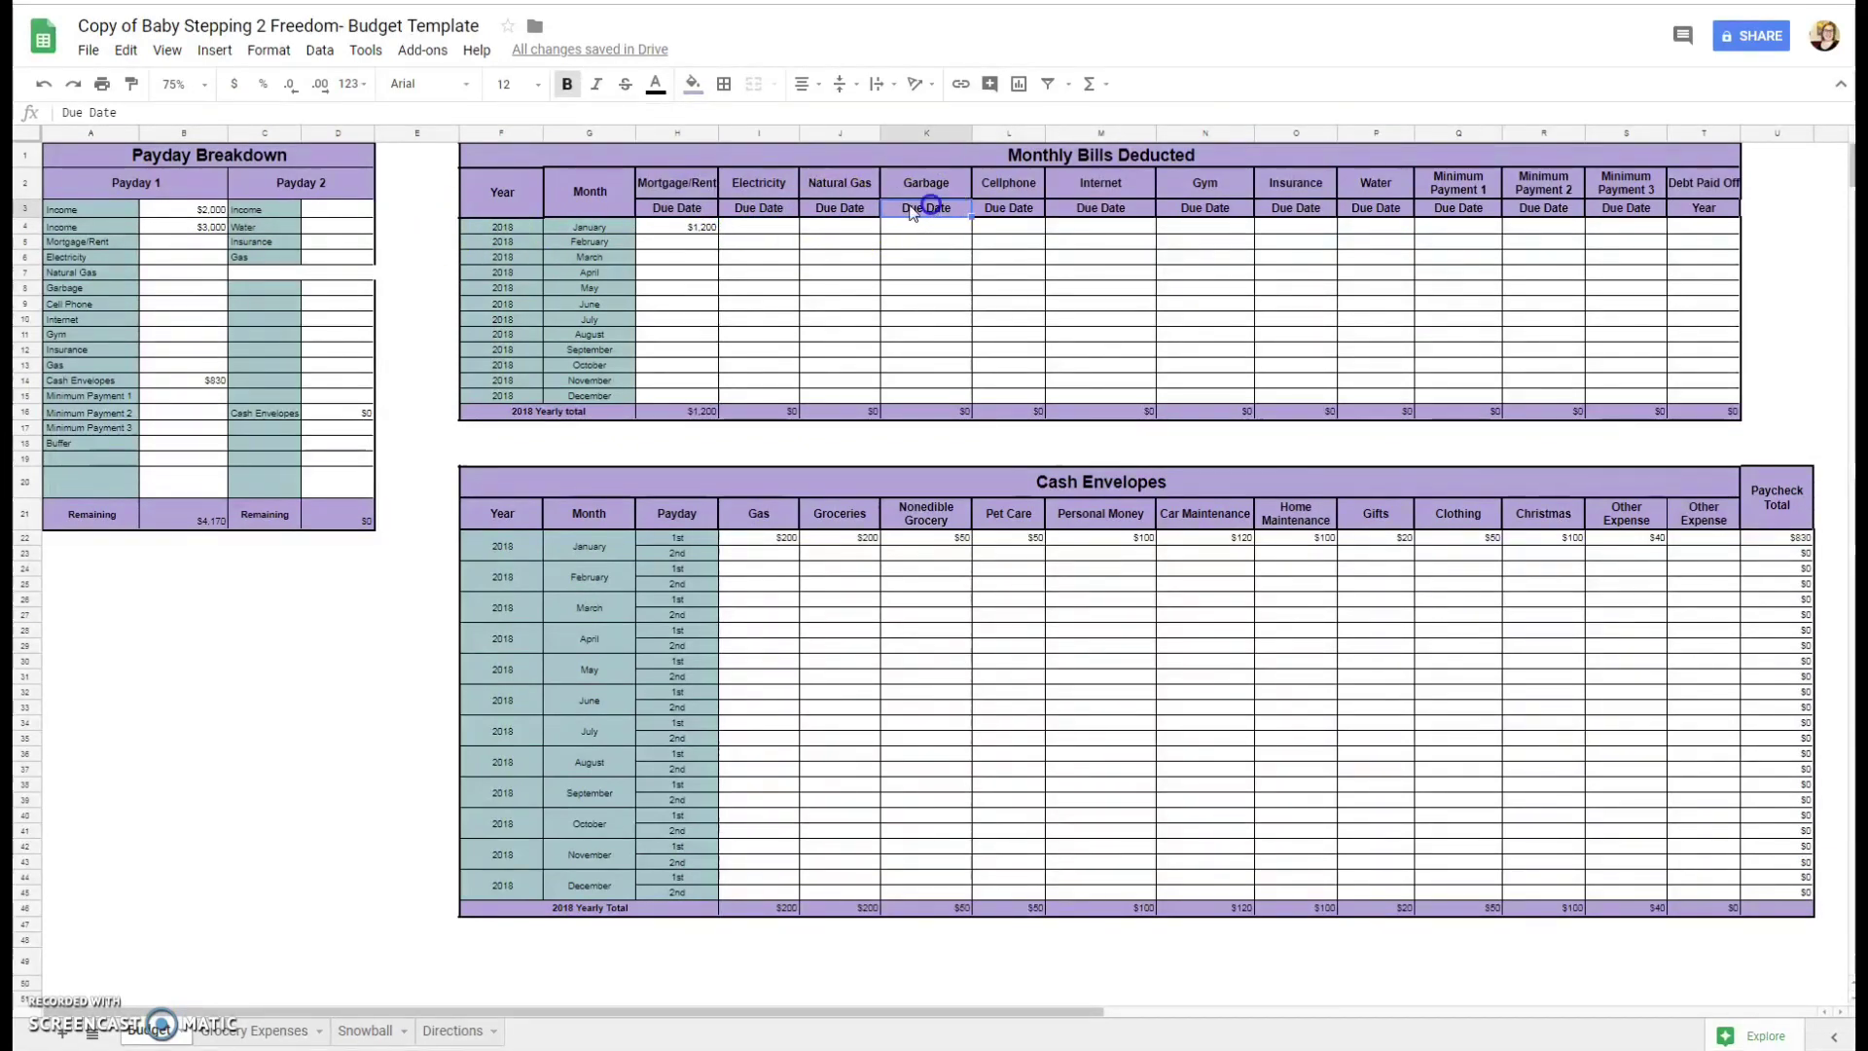
pyautogui.click(679, 210)
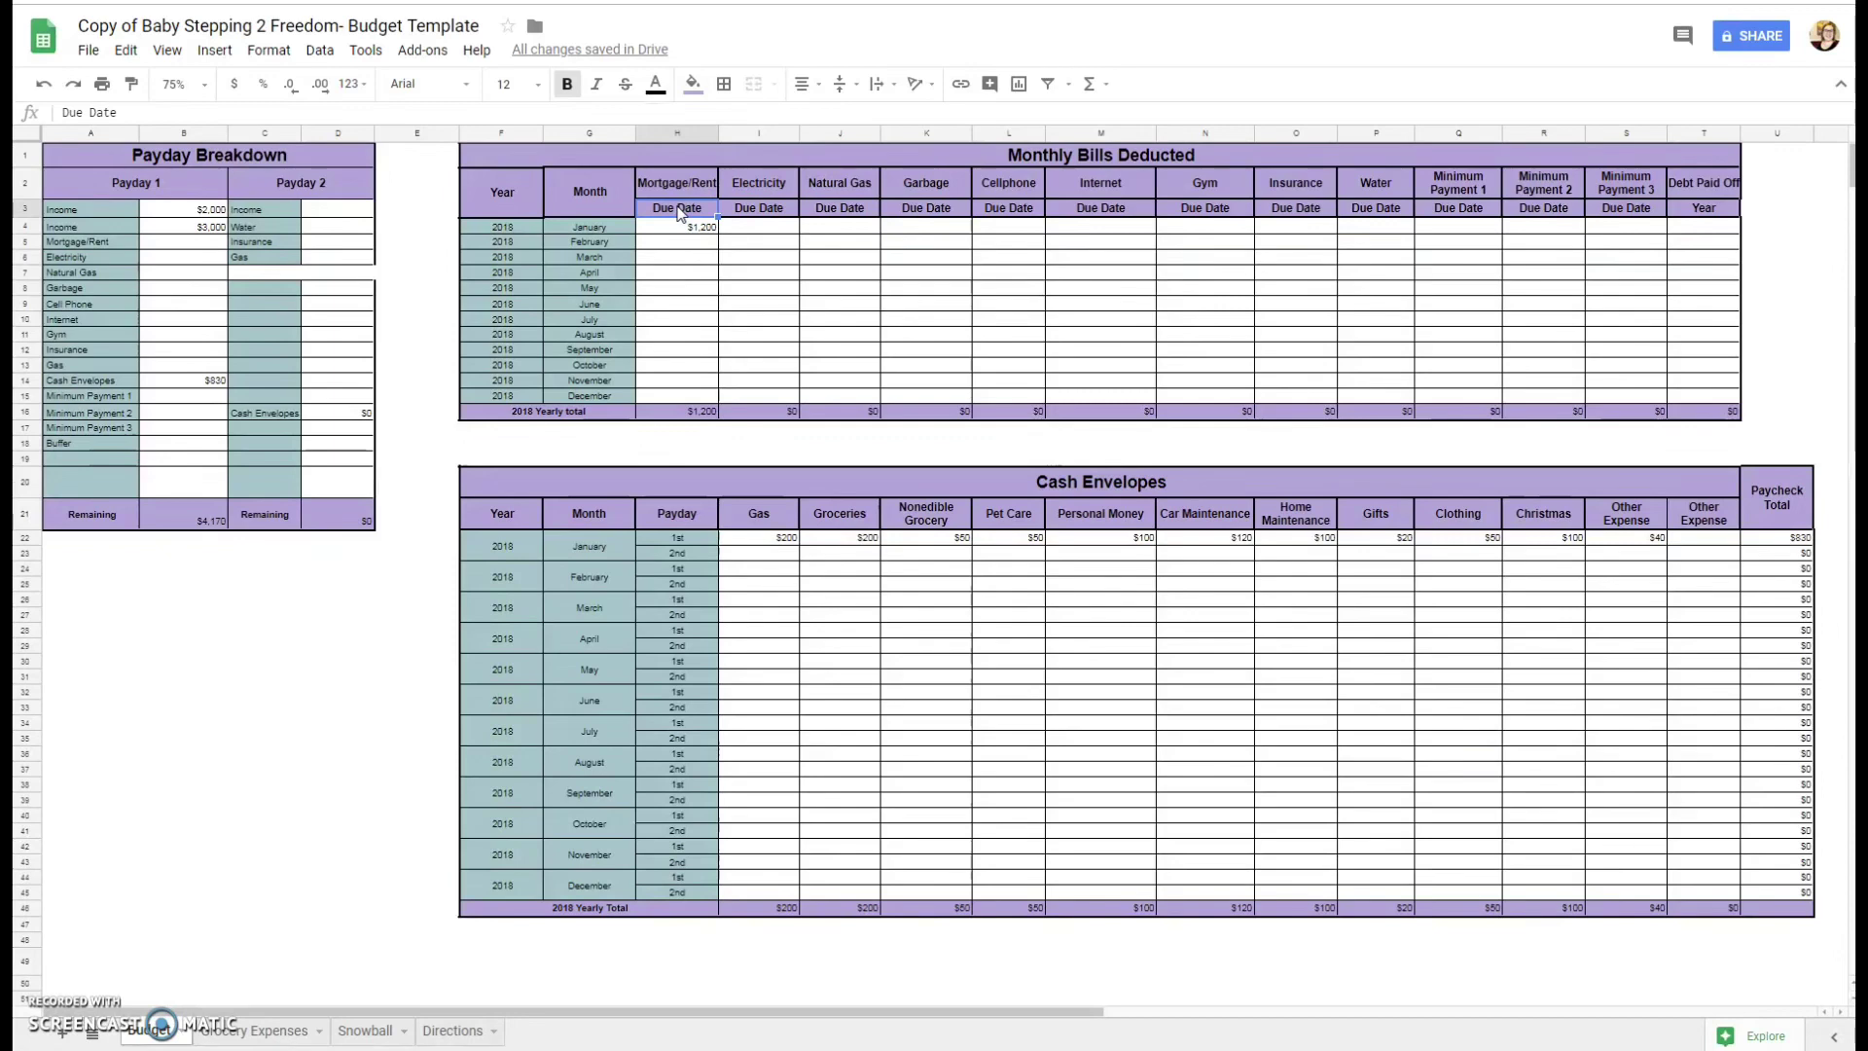
pyautogui.click(713, 214)
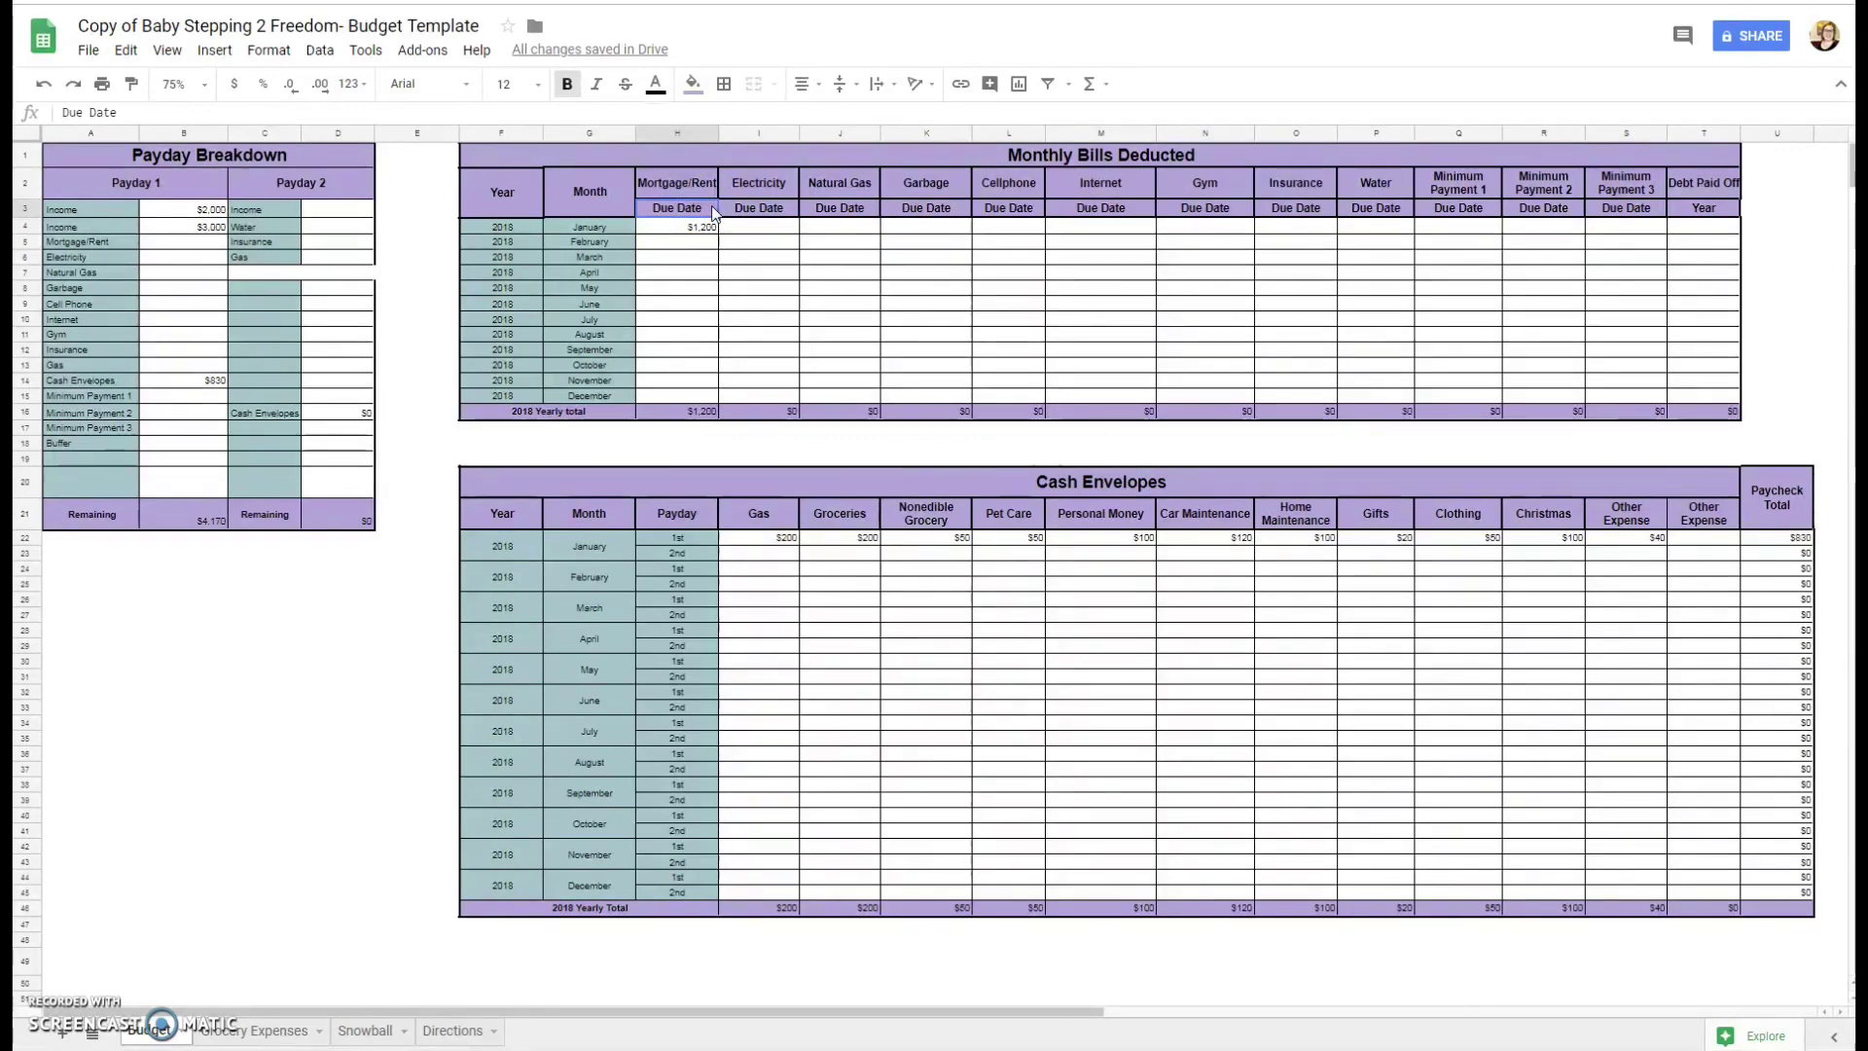
pyautogui.click(684, 228)
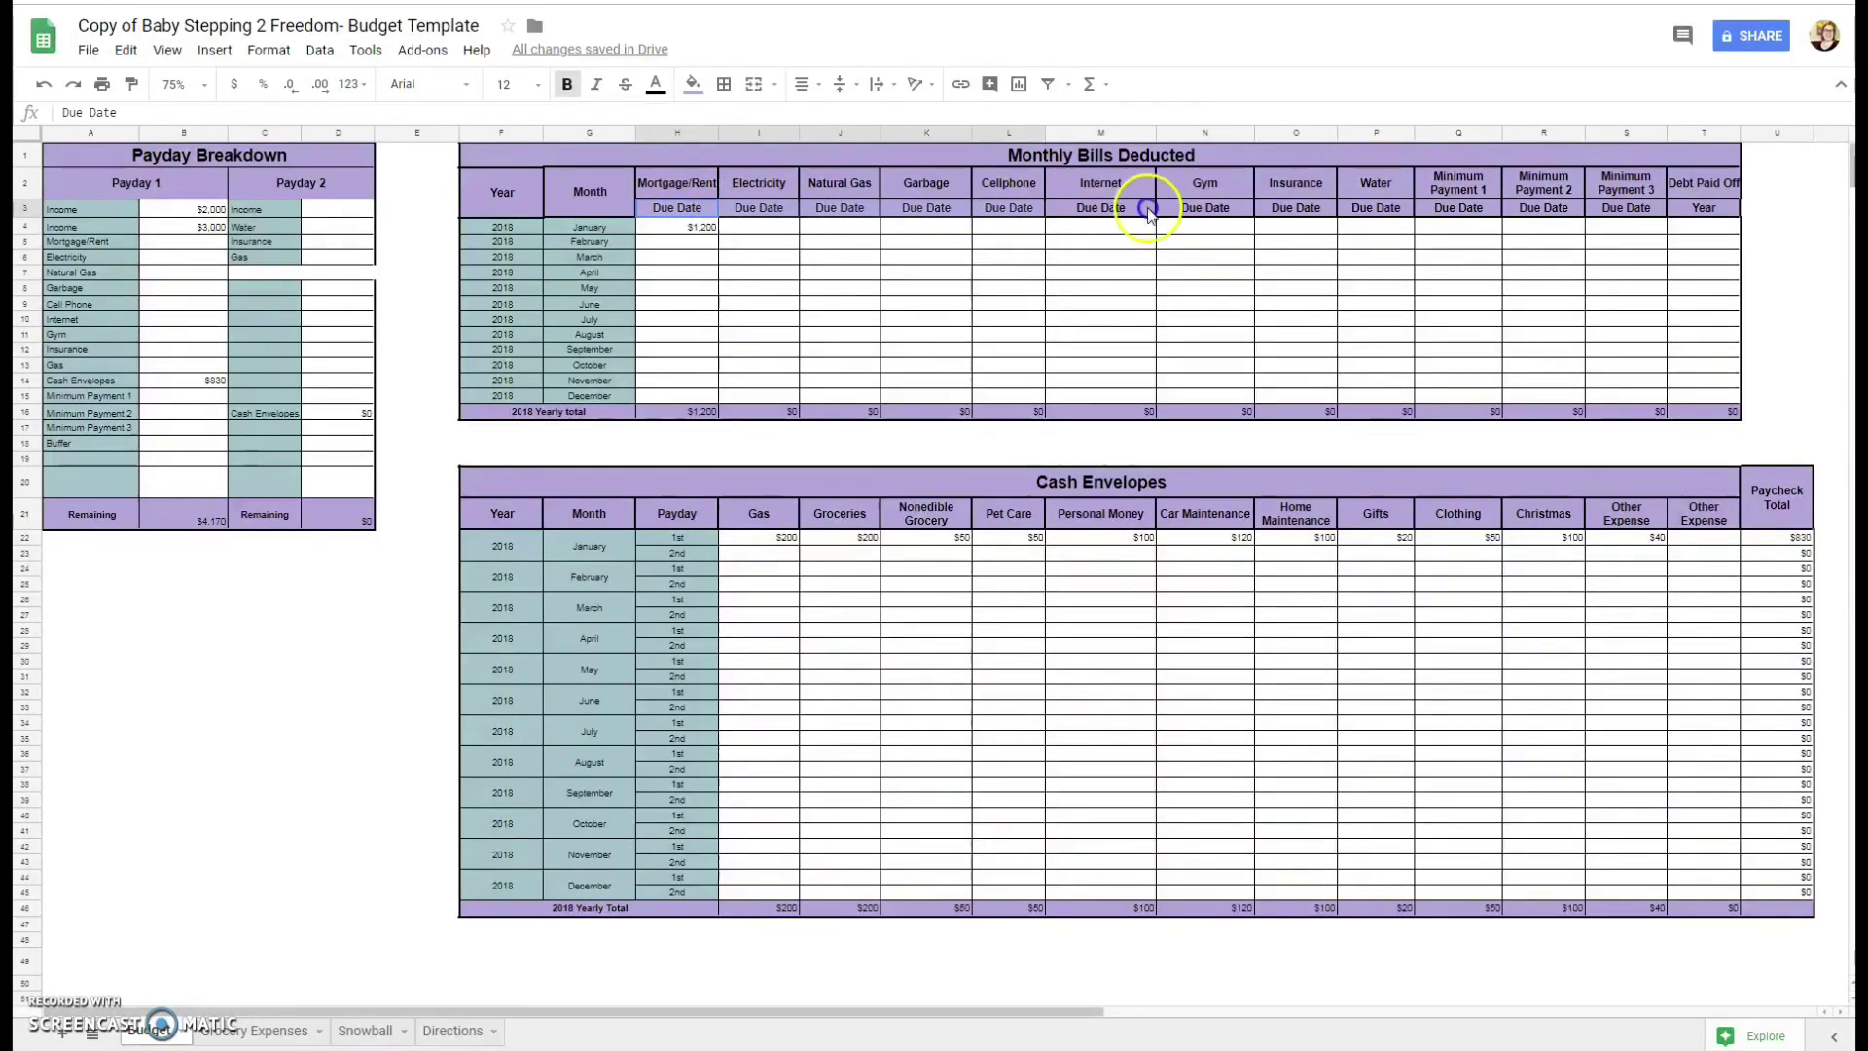
pyautogui.moveTo(1568, 212); pyautogui.dragTo(1642, 214)
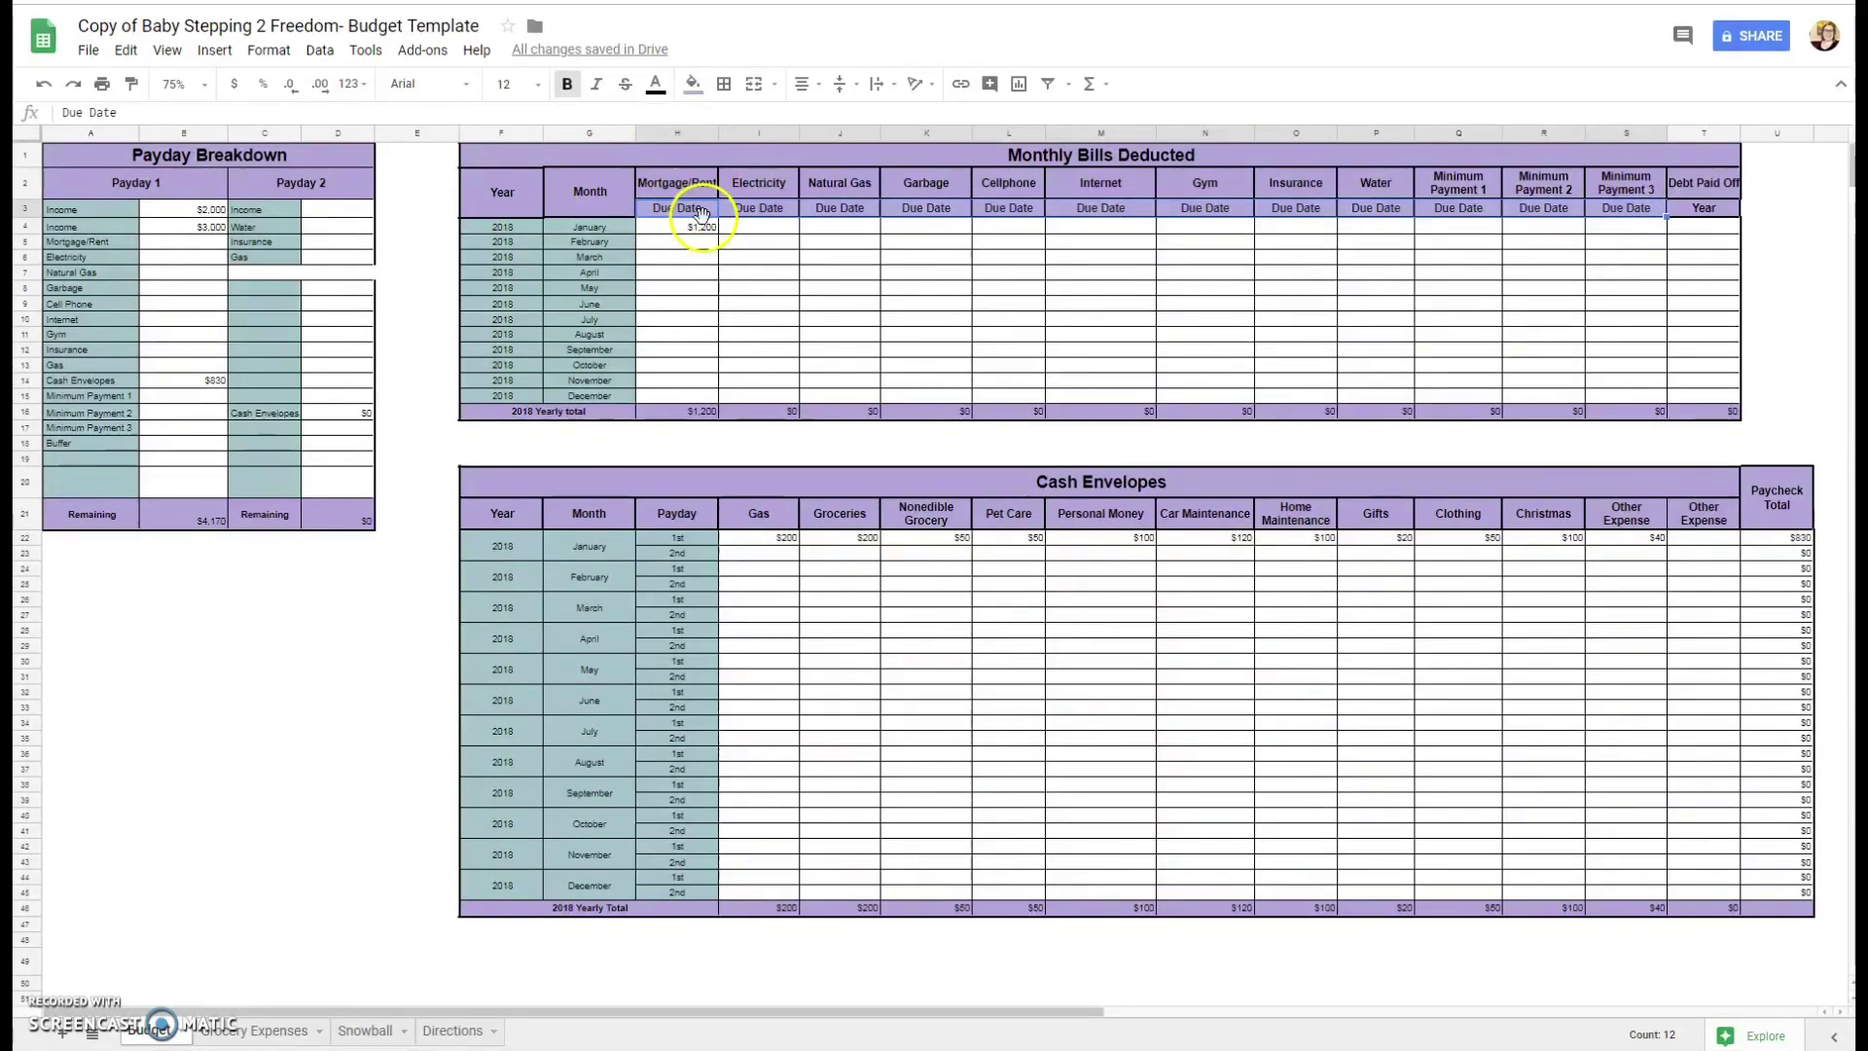
pyautogui.moveTo(1697, 188); pyautogui.dragTo(1719, 395)
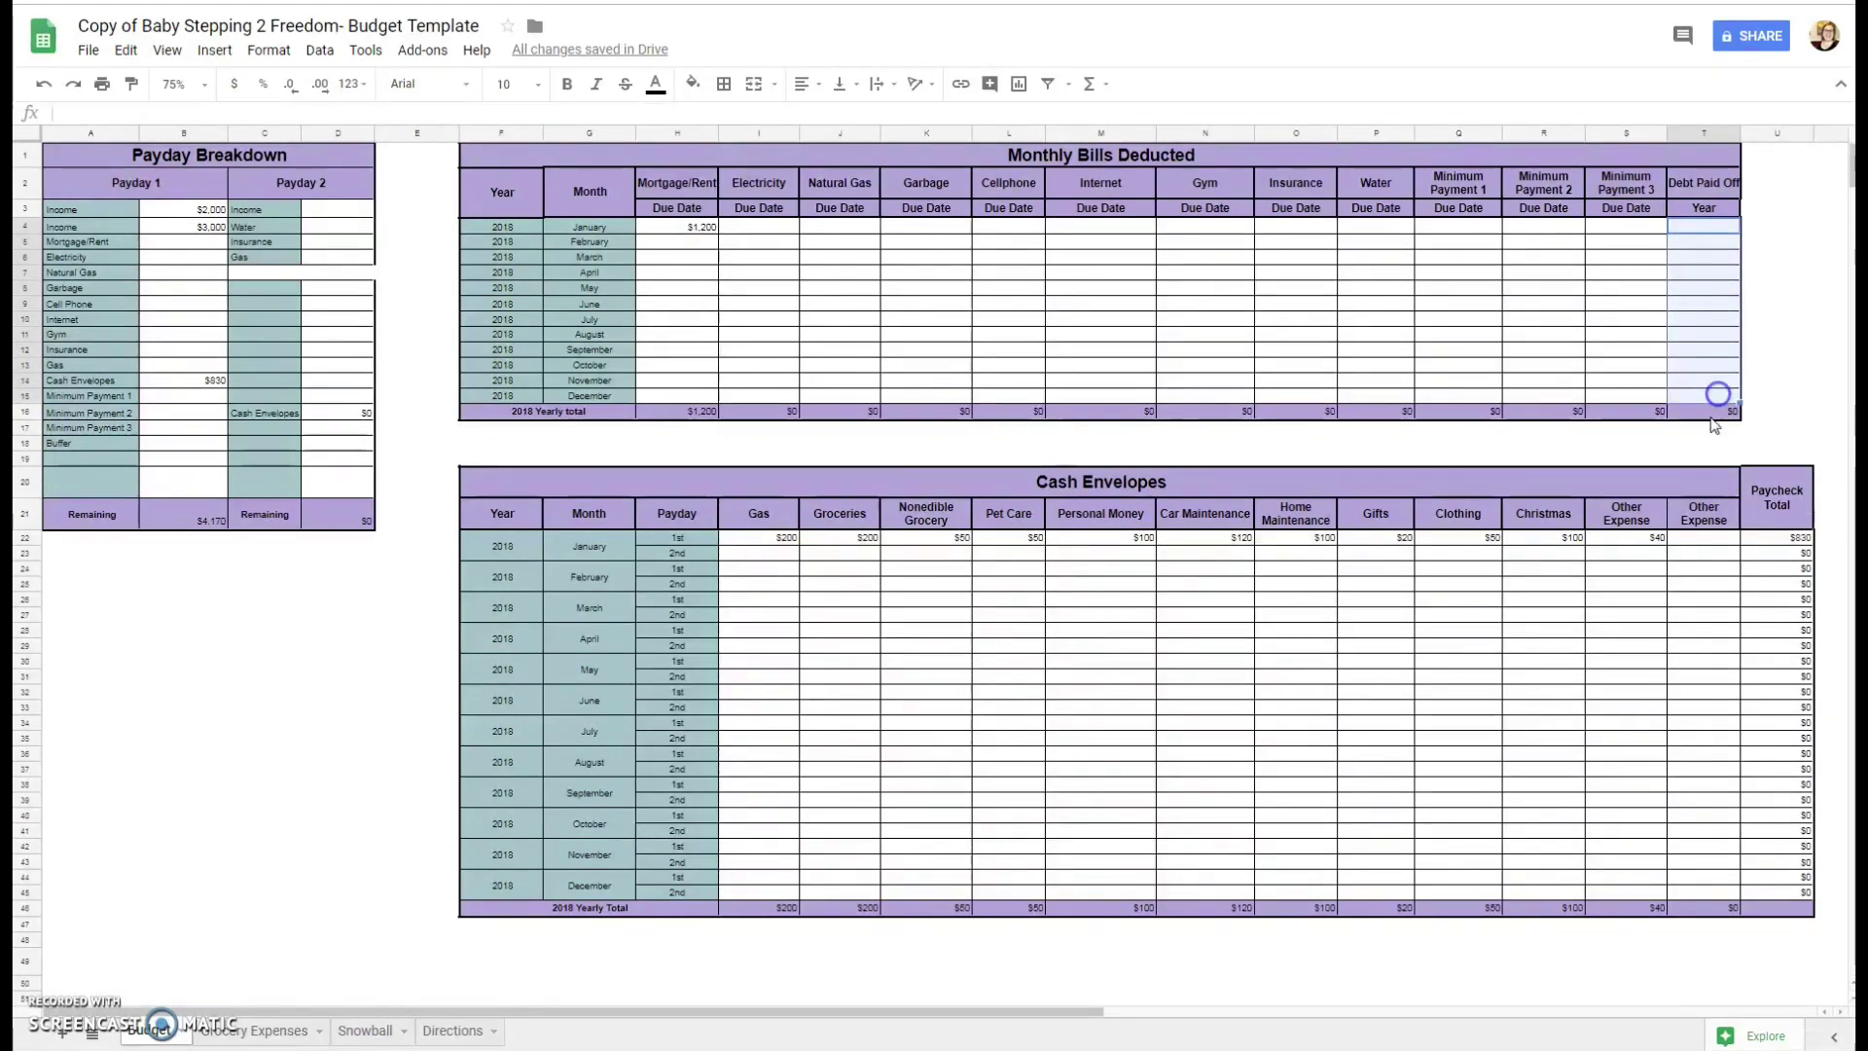
# - Check the Debt Paid Off yearly total formula and review the extents of that column and the whole Monthly Bills Deducted table
pyautogui.click(1724, 413)
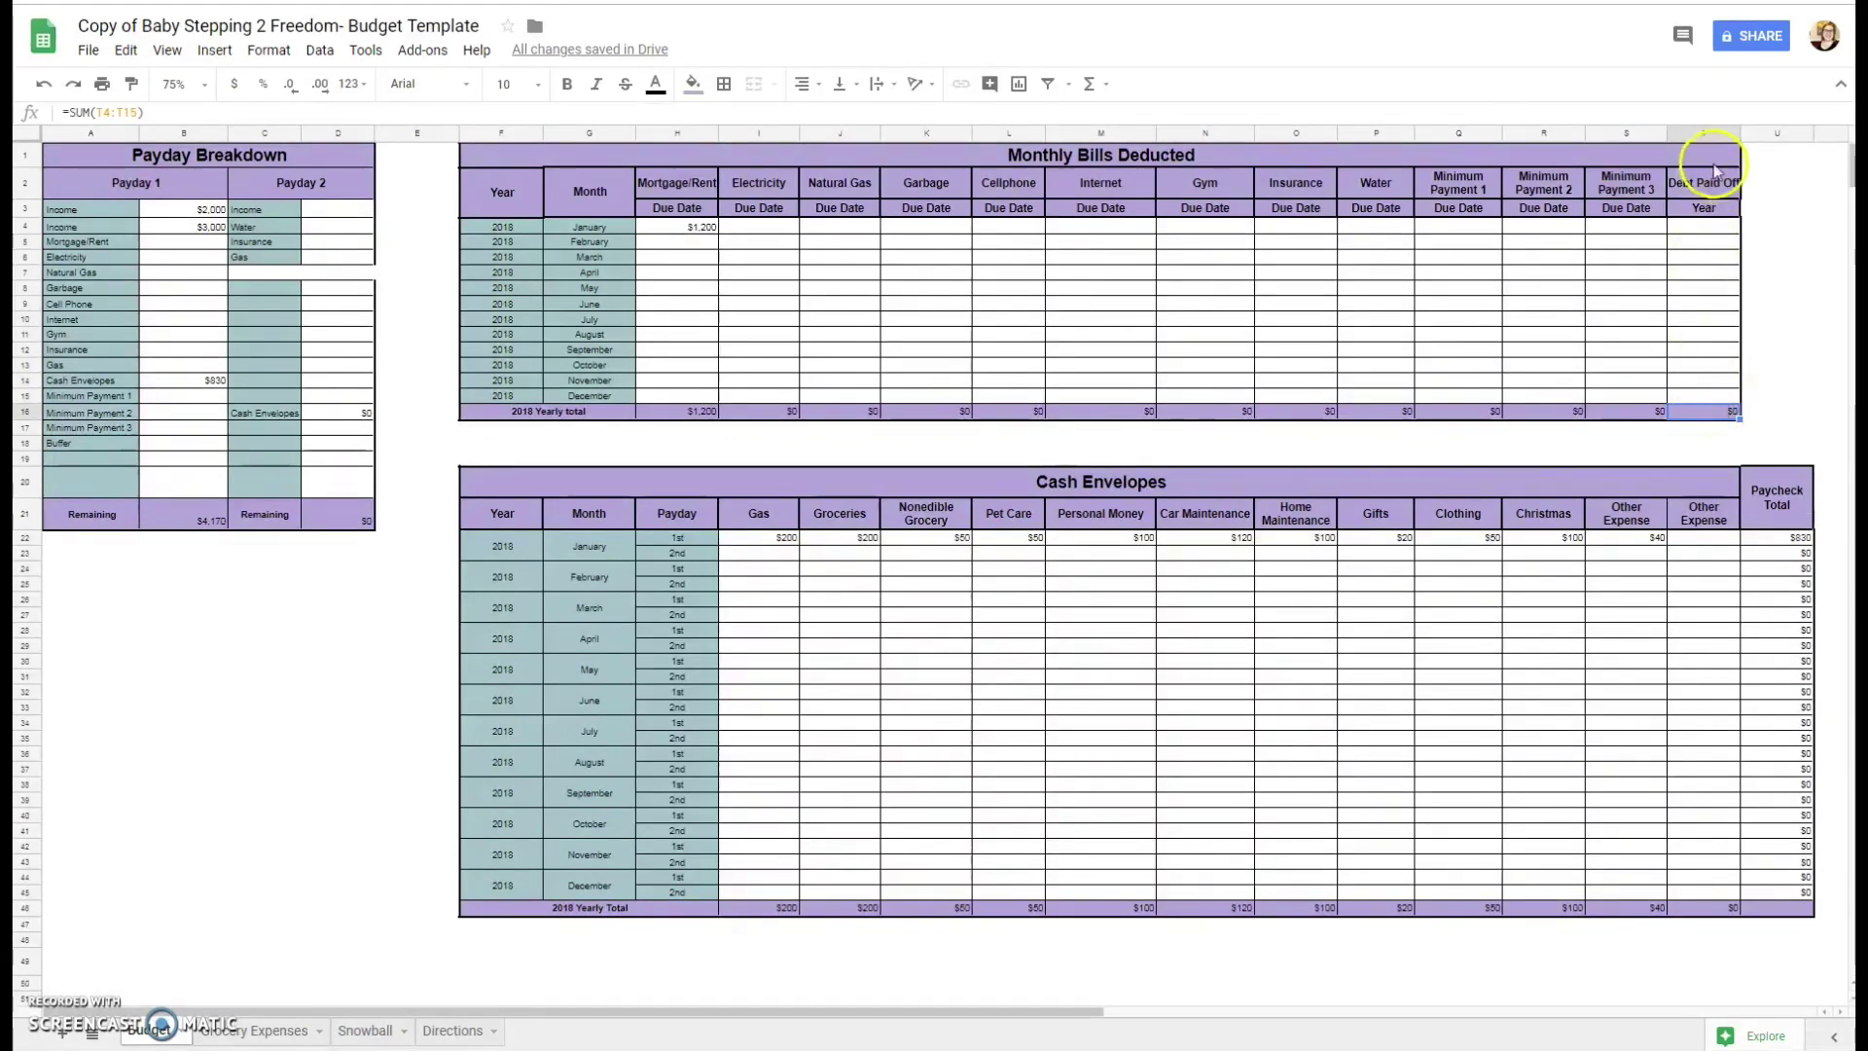
pyautogui.moveTo(1710, 185); pyautogui.dragTo(1724, 414)
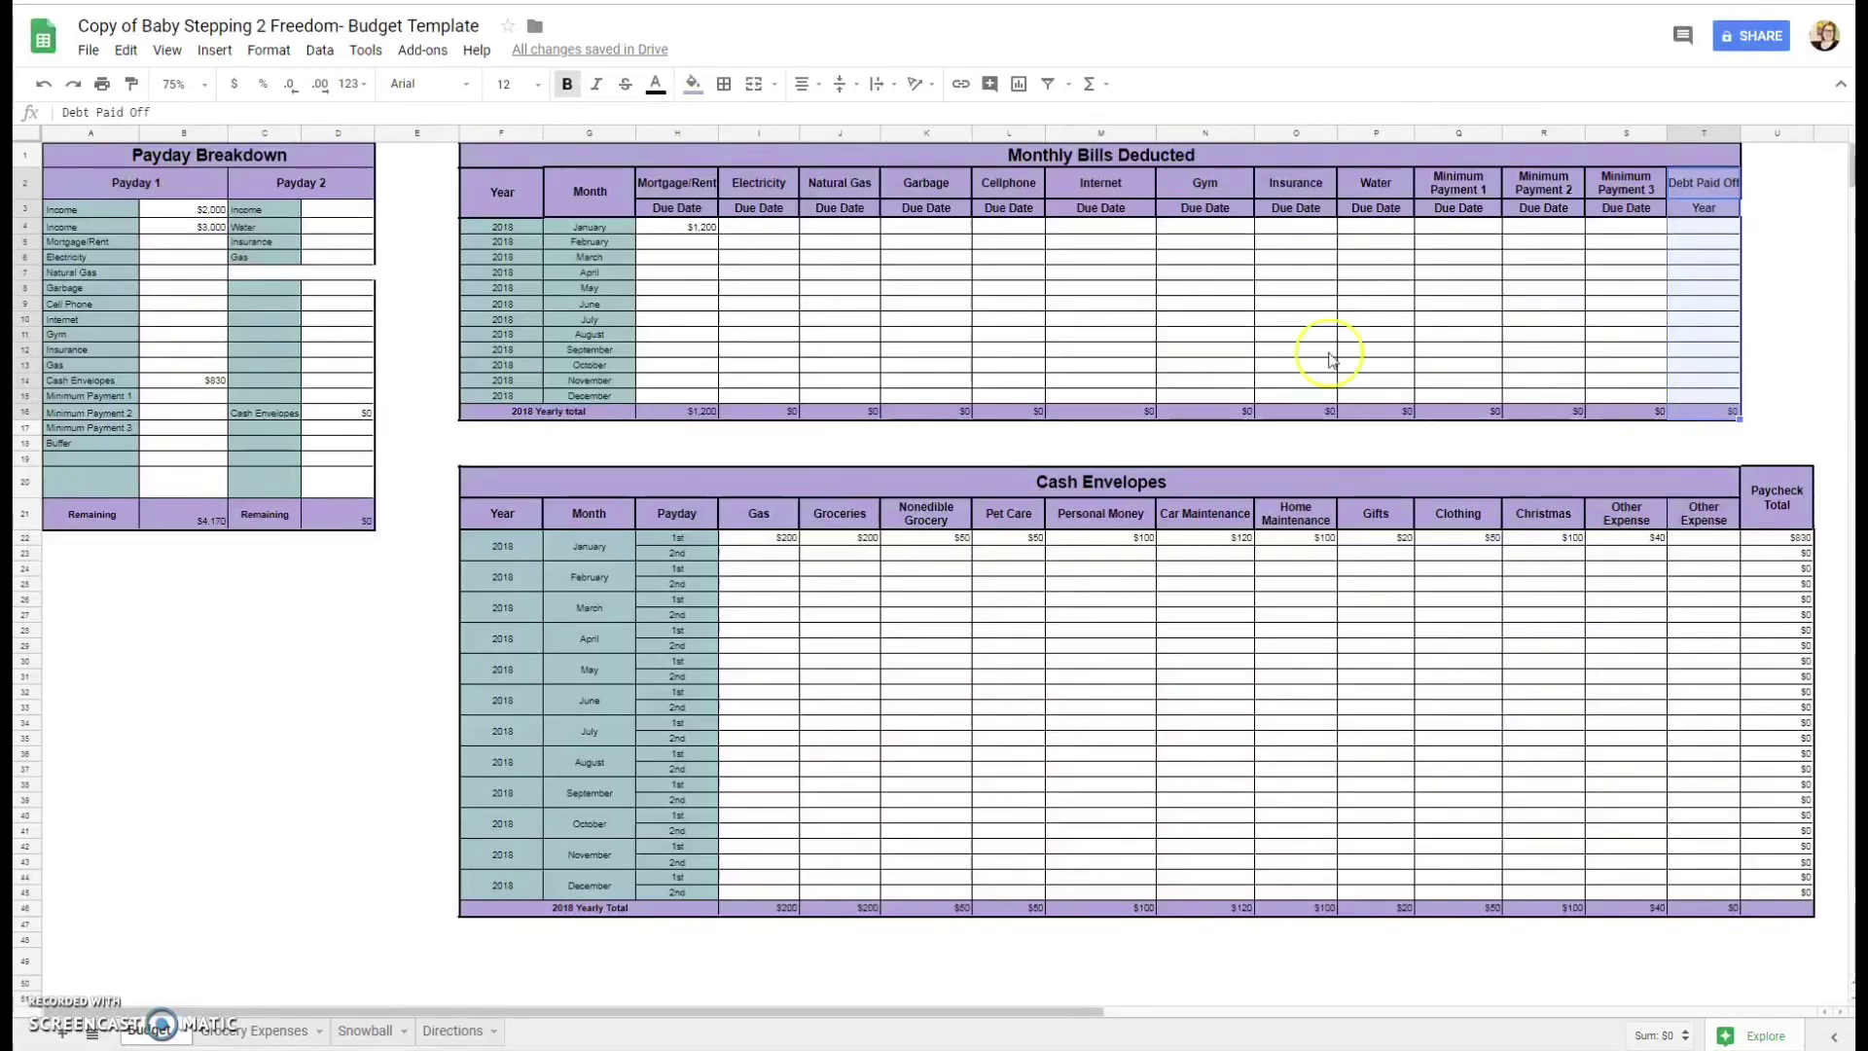
pyautogui.moveTo(477, 151); pyautogui.dragTo(1689, 418)
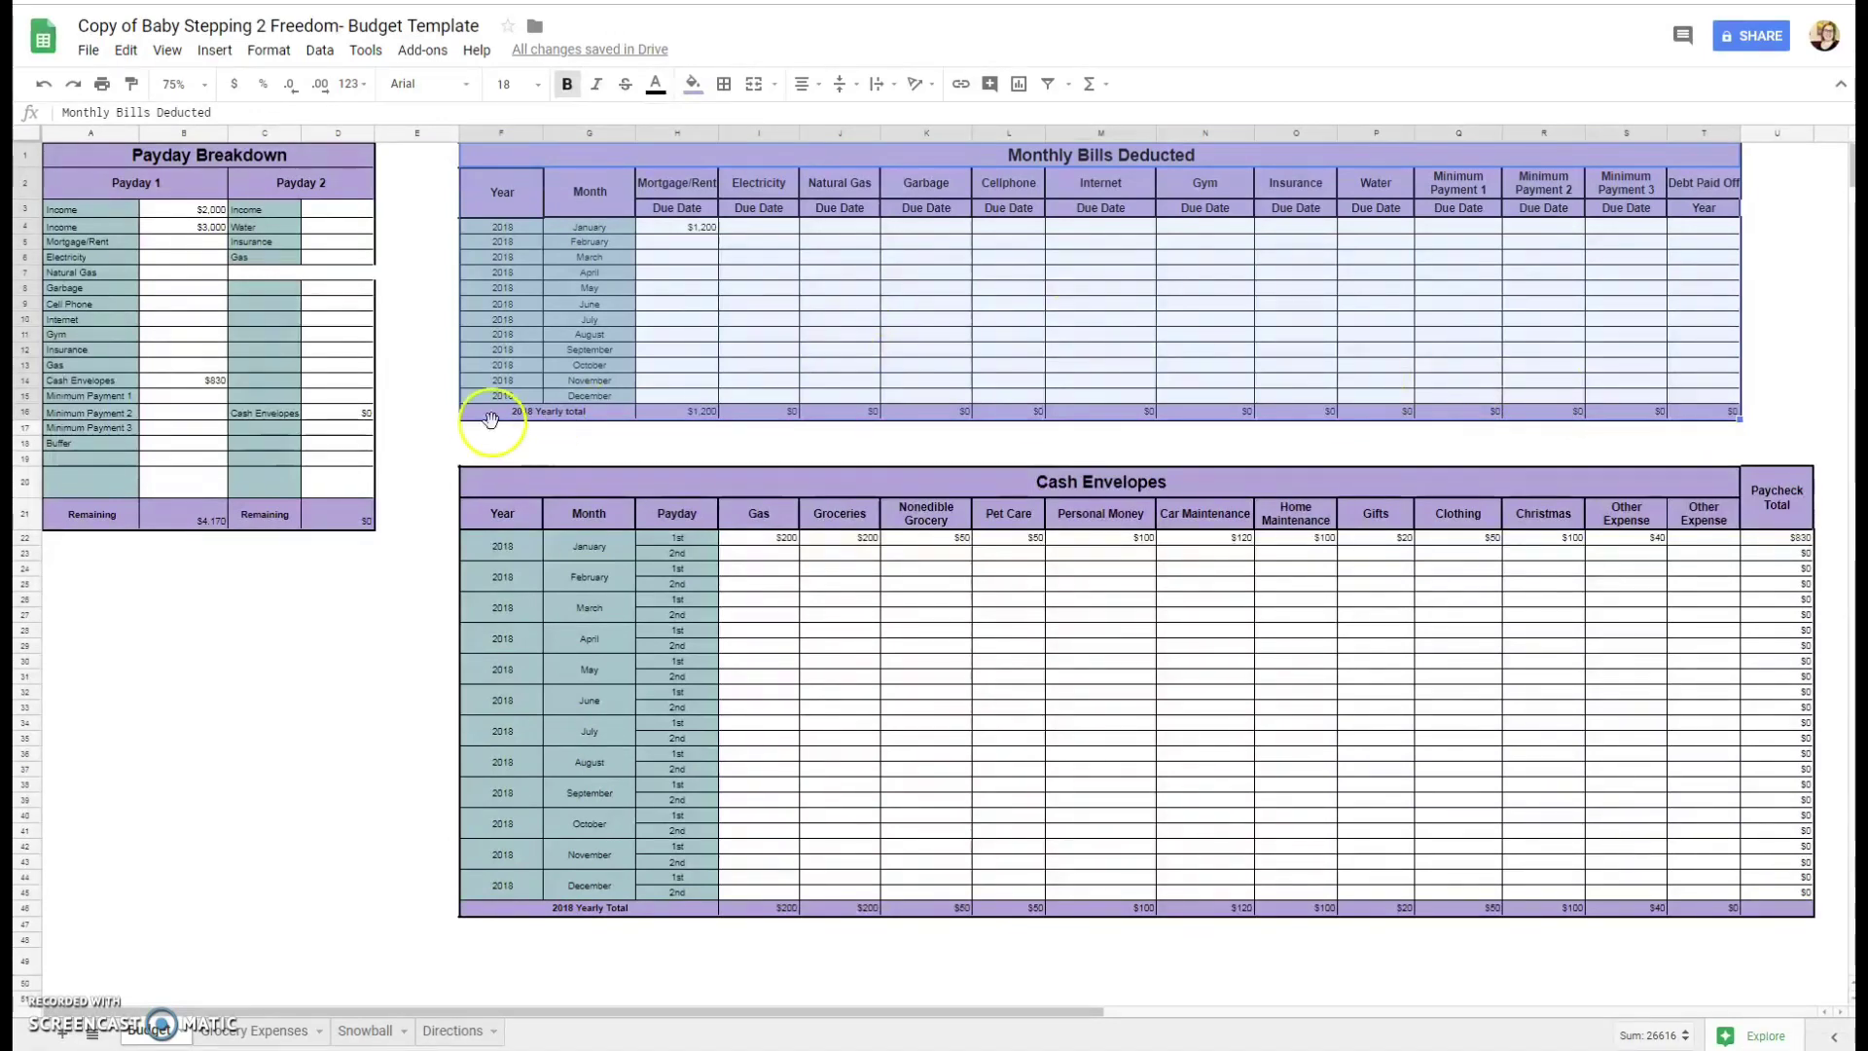
pyautogui.click(423, 454)
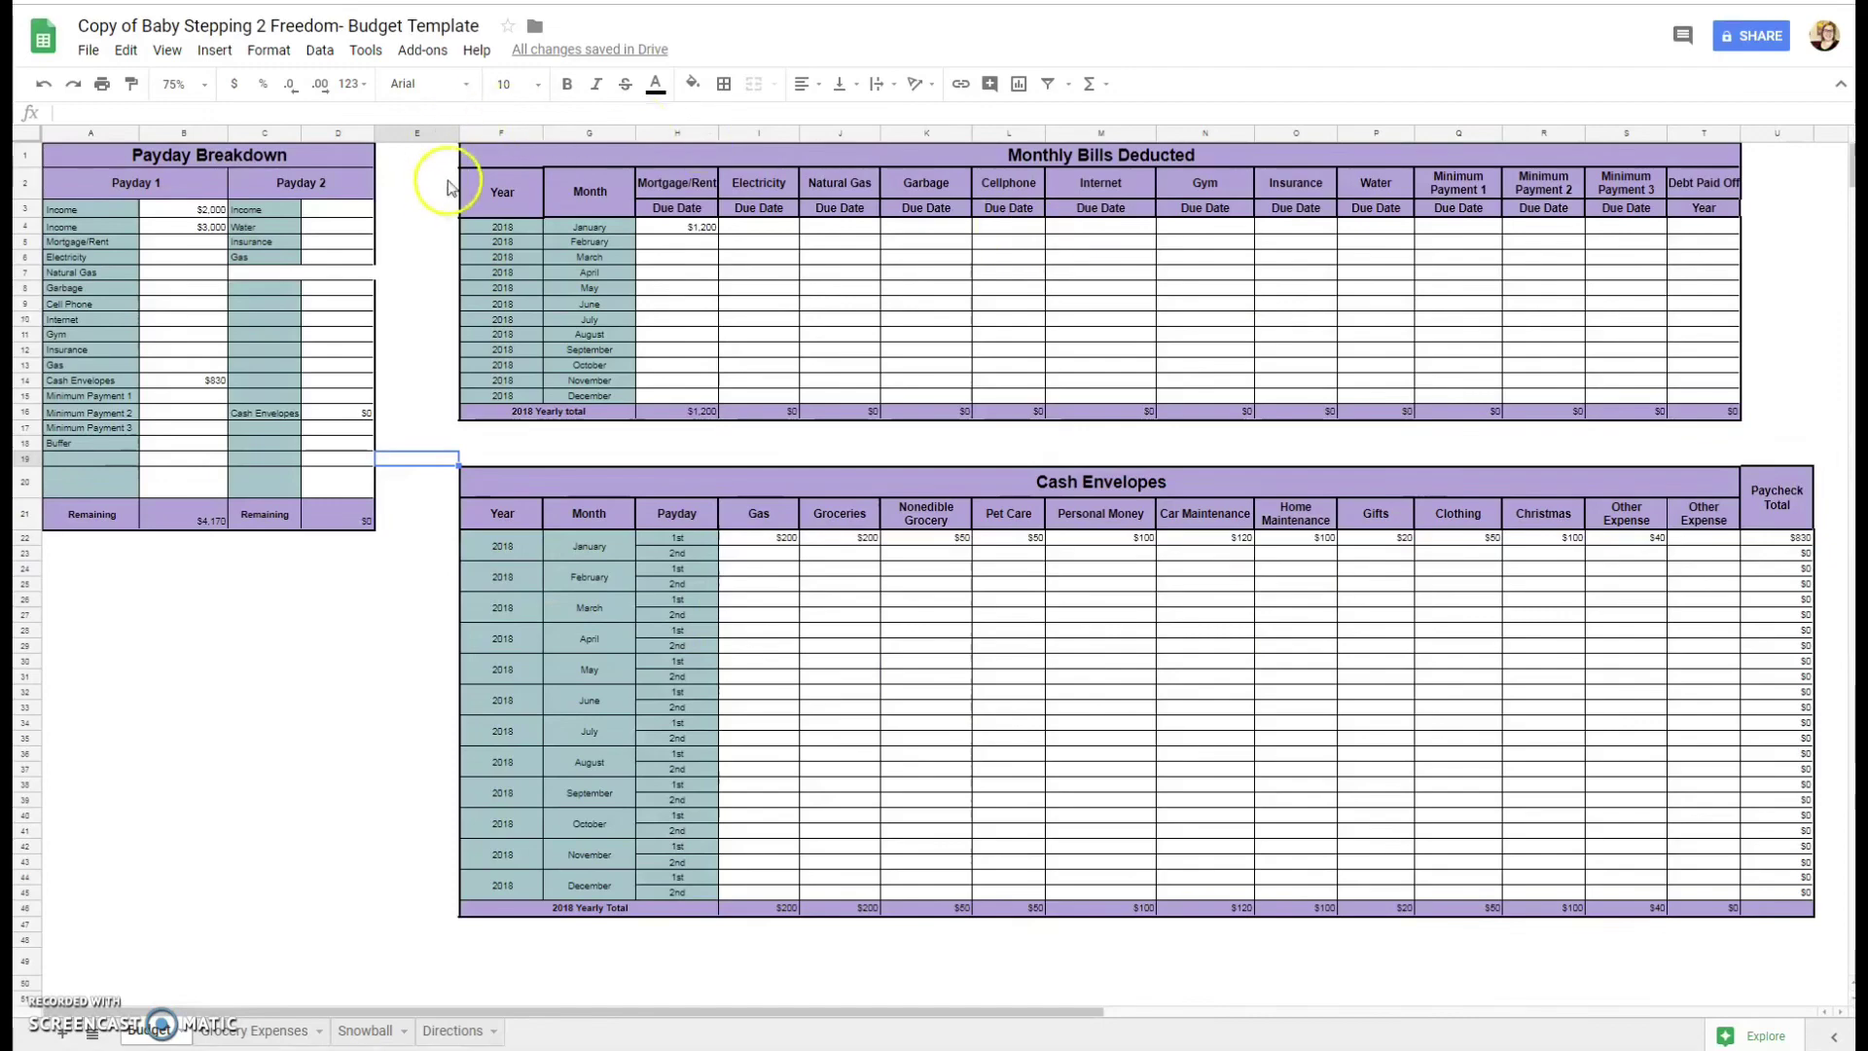
# - Move the whole Monthly Bills Deducted table below Cash Envelopes, starting at cell B51
pyautogui.moveTo(484, 153); pyautogui.dragTo(1724, 415)
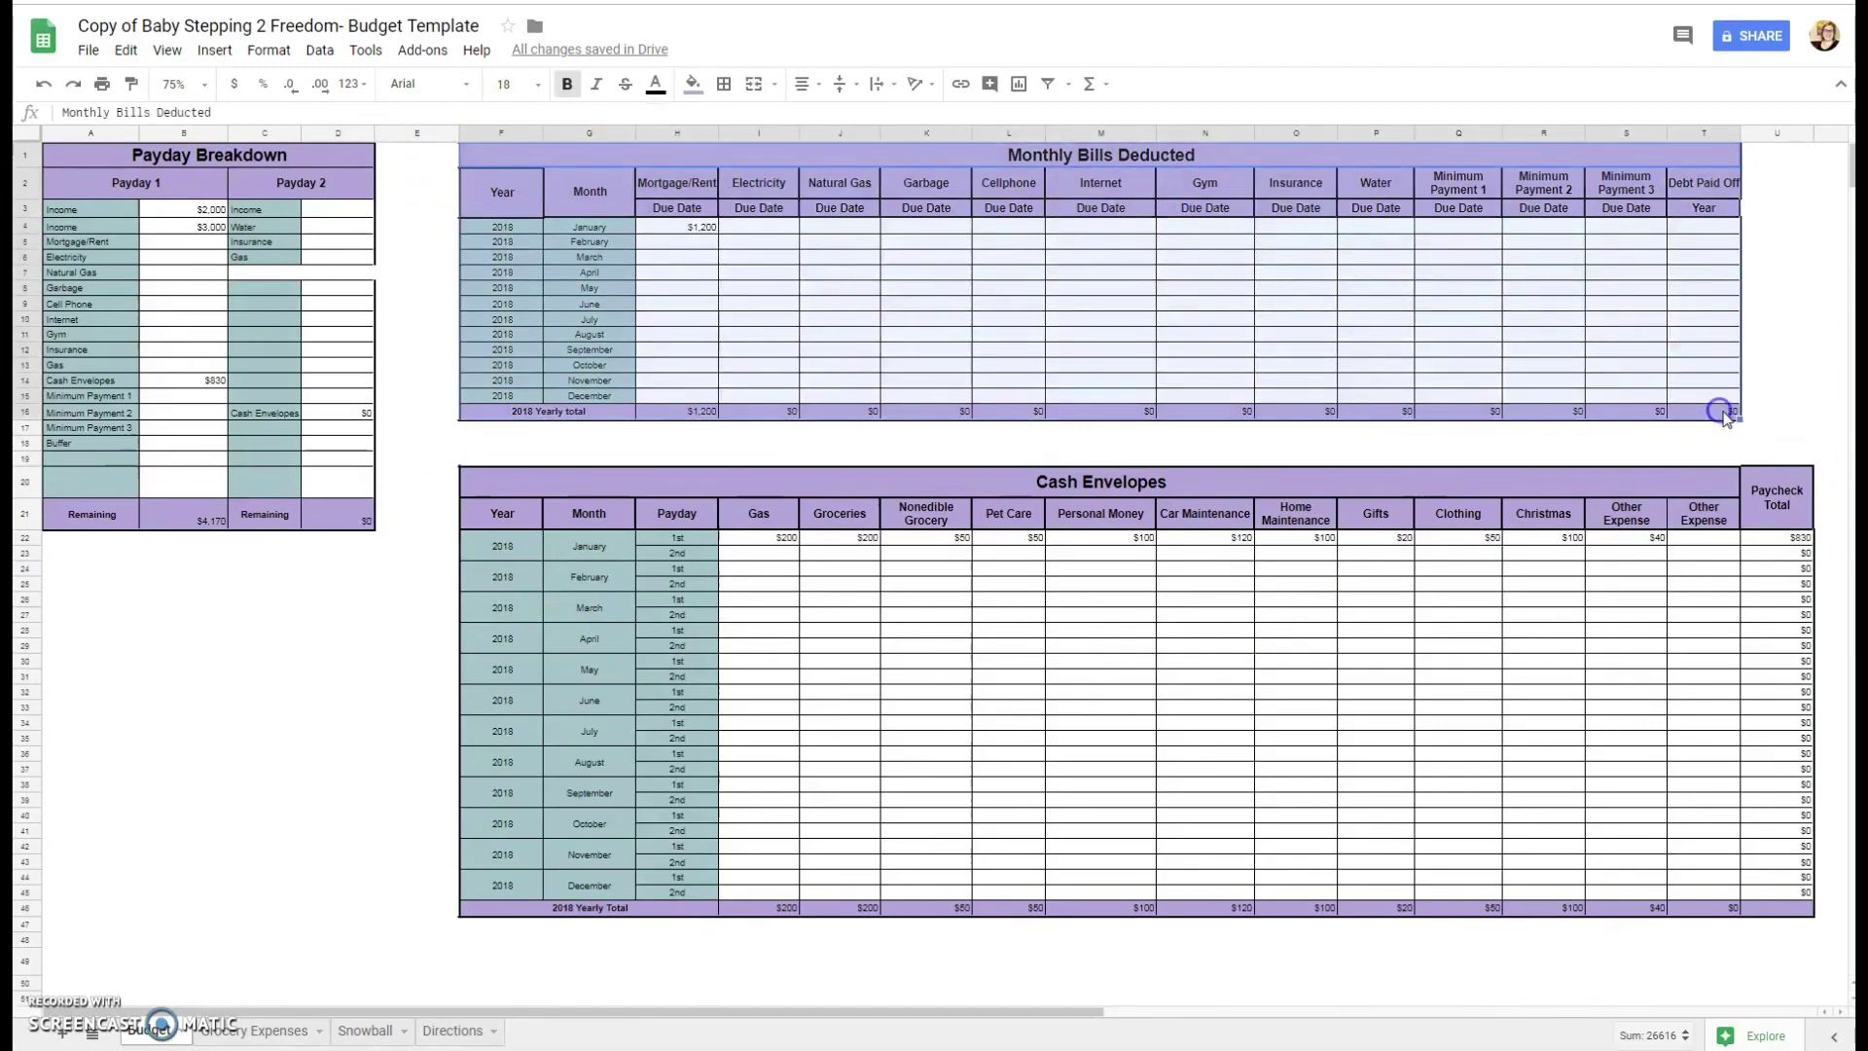
pyautogui.hotkey('ctrl', 'c')
pyautogui.scroll(-5, 313, 654)
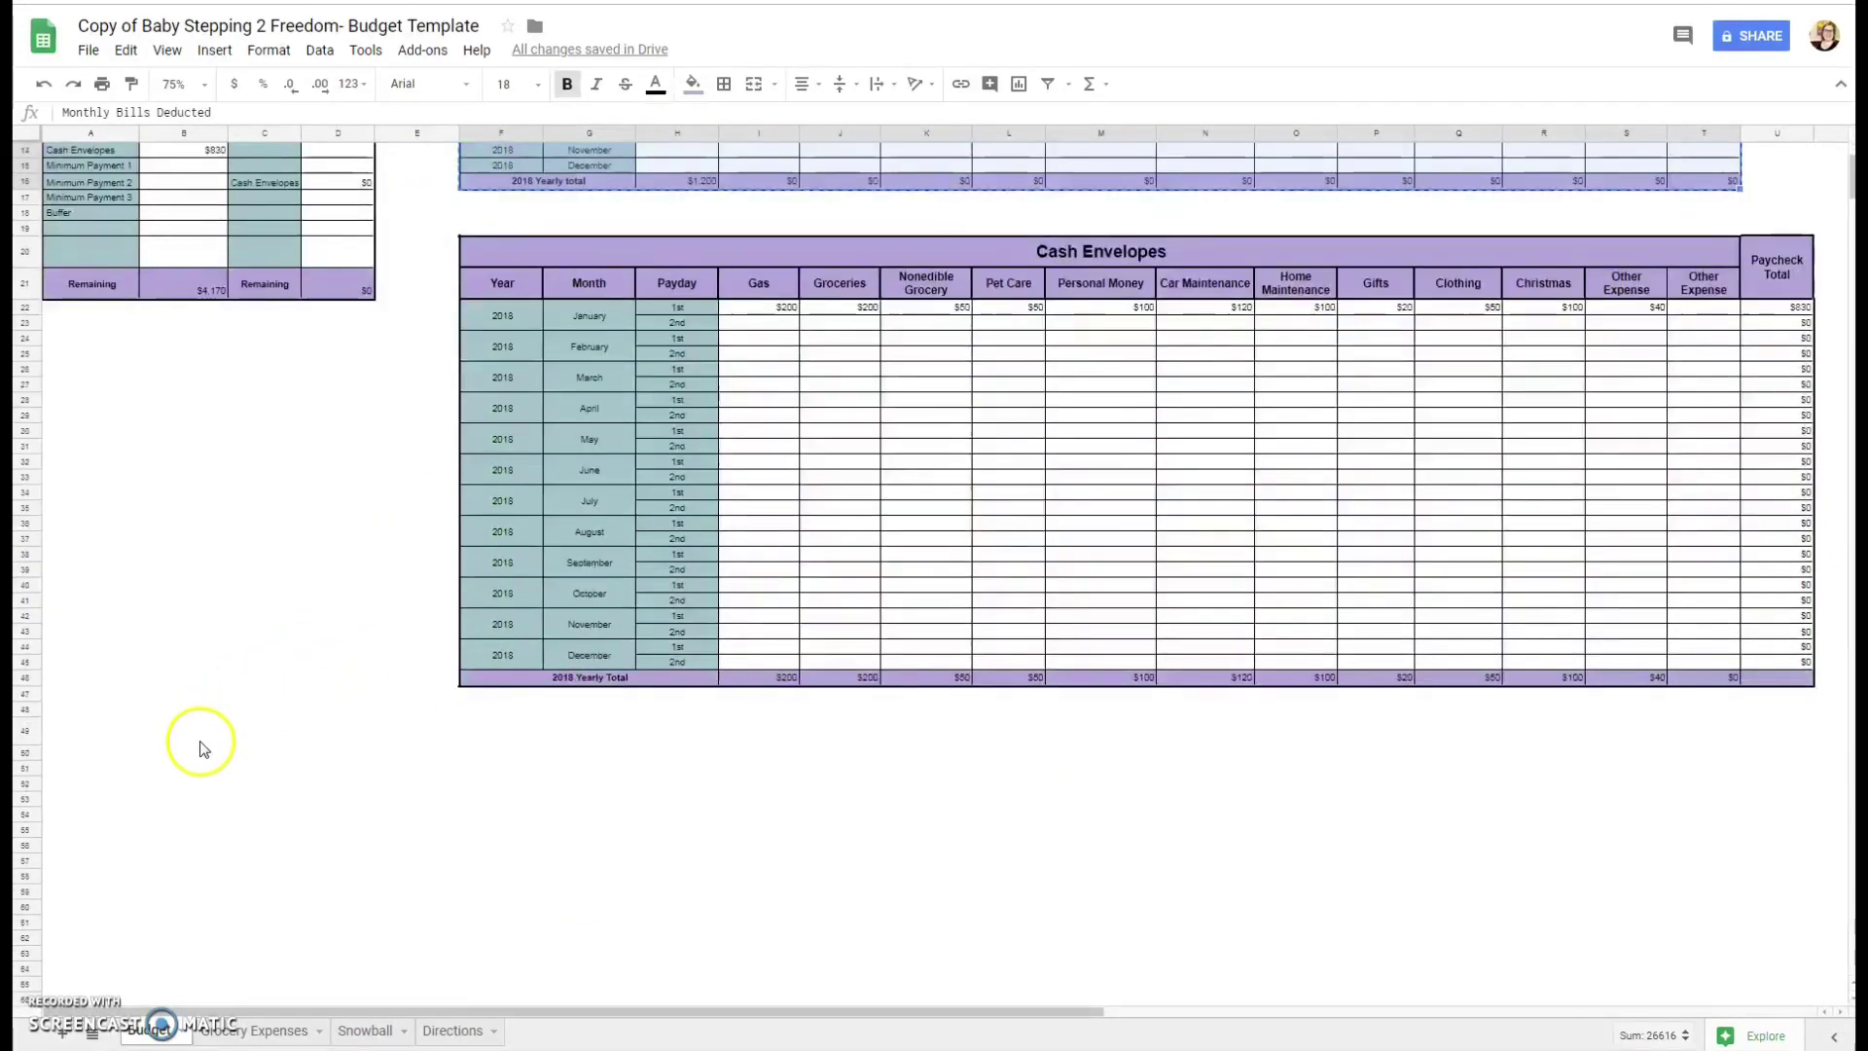
pyautogui.click(191, 769)
pyautogui.hotkey('ctrl', 'v')
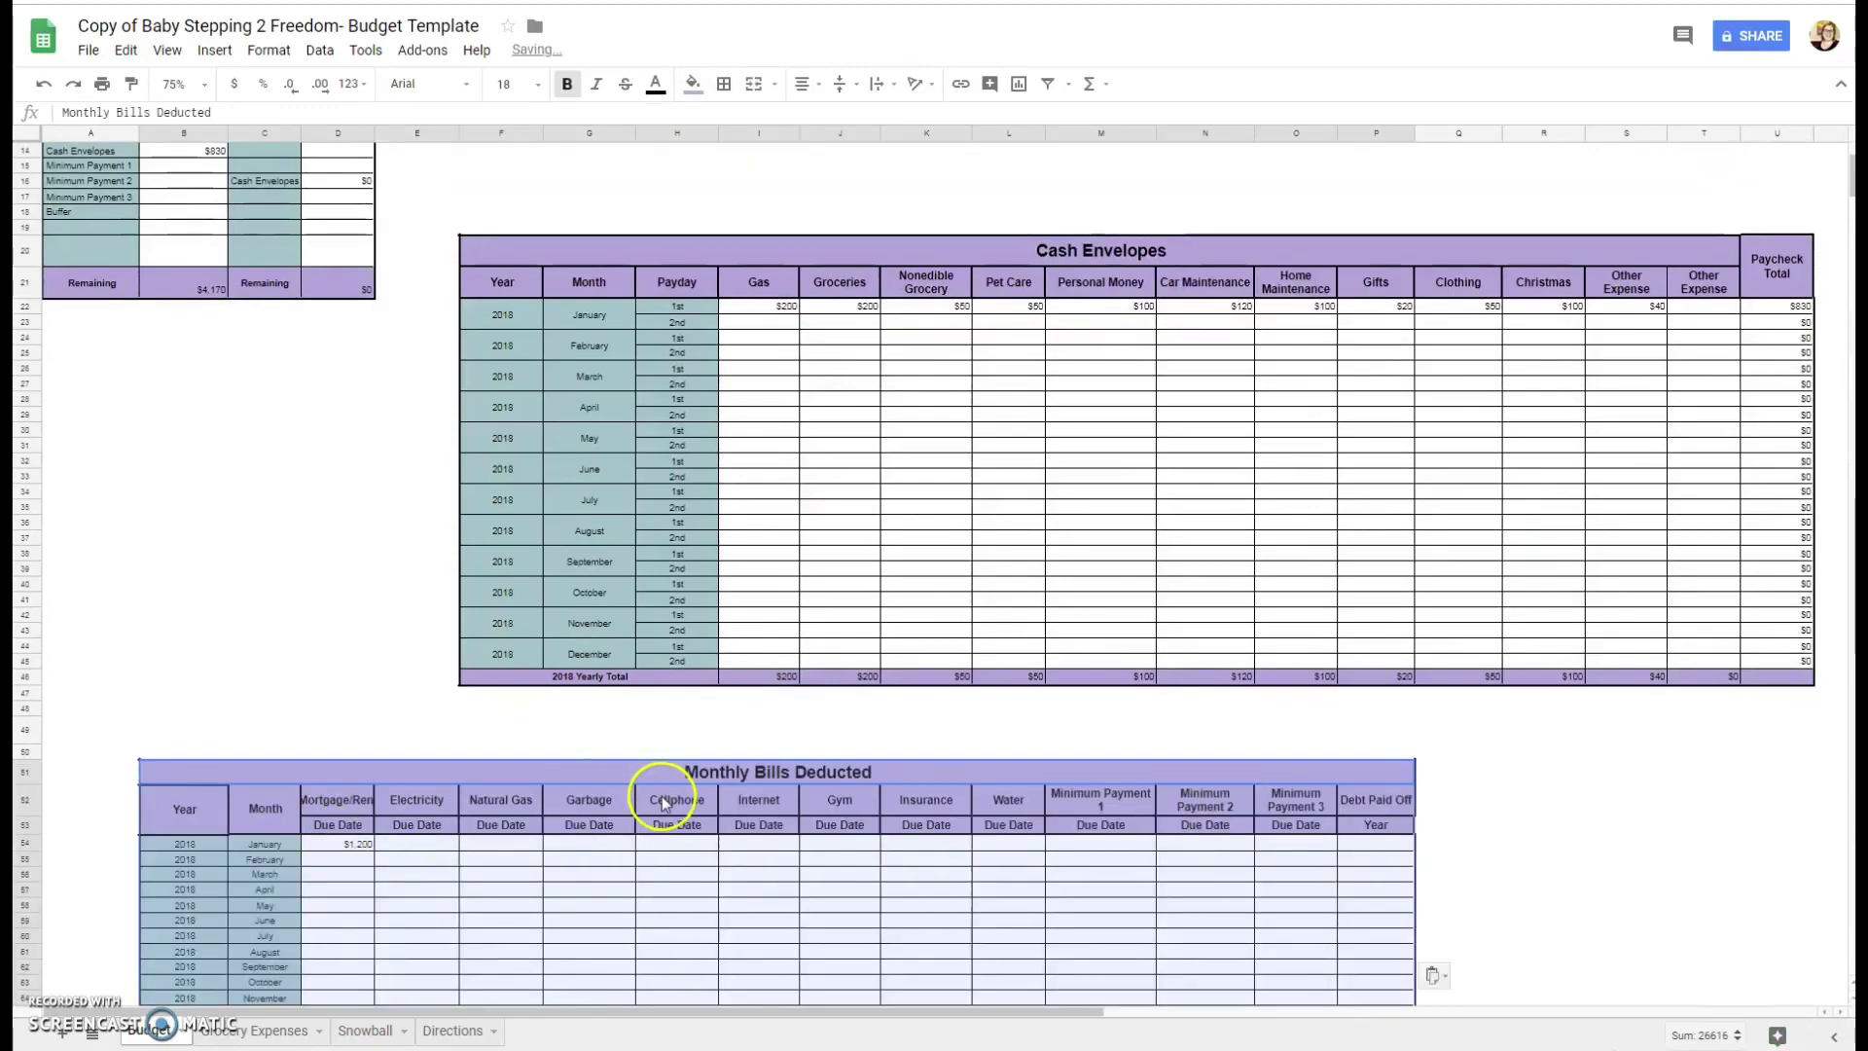
pyautogui.scroll(5, 662, 796)
pyautogui.scroll(-6, 661, 796)
pyautogui.scroll(-3, 661, 796)
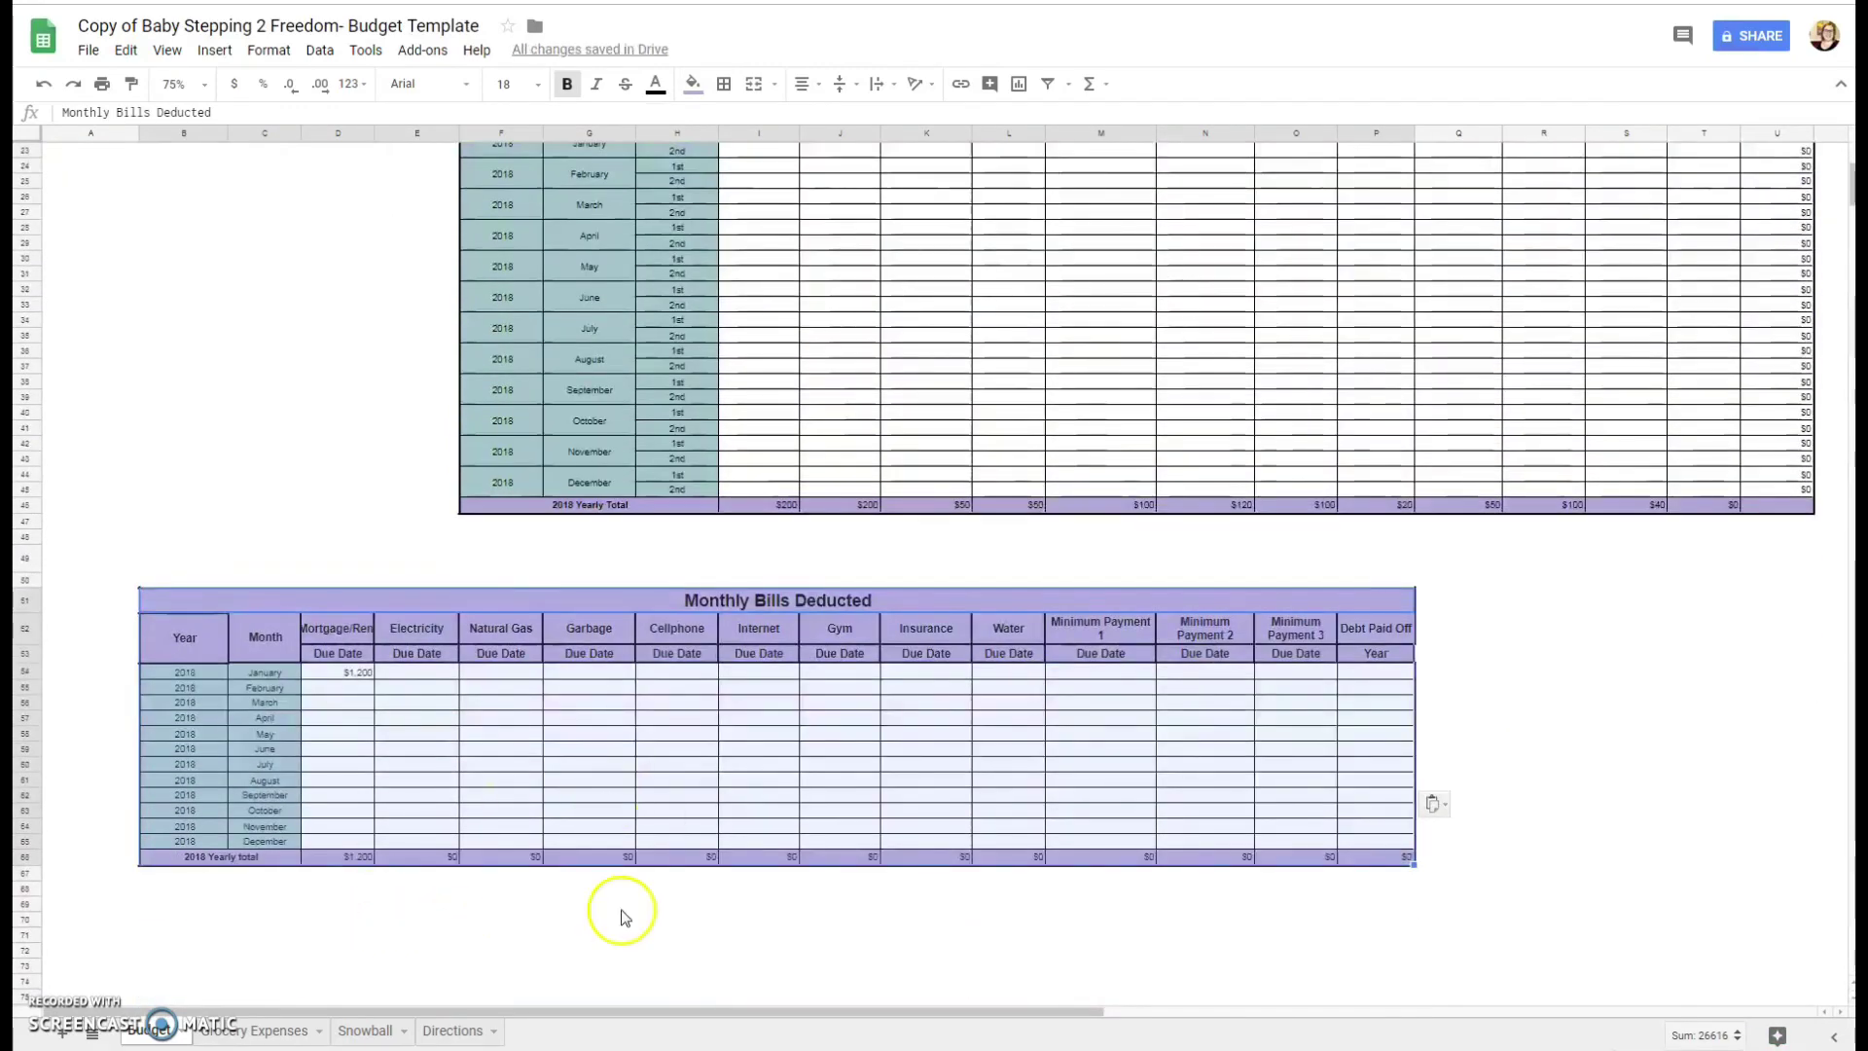
pyautogui.scroll(-4, 776, 889)
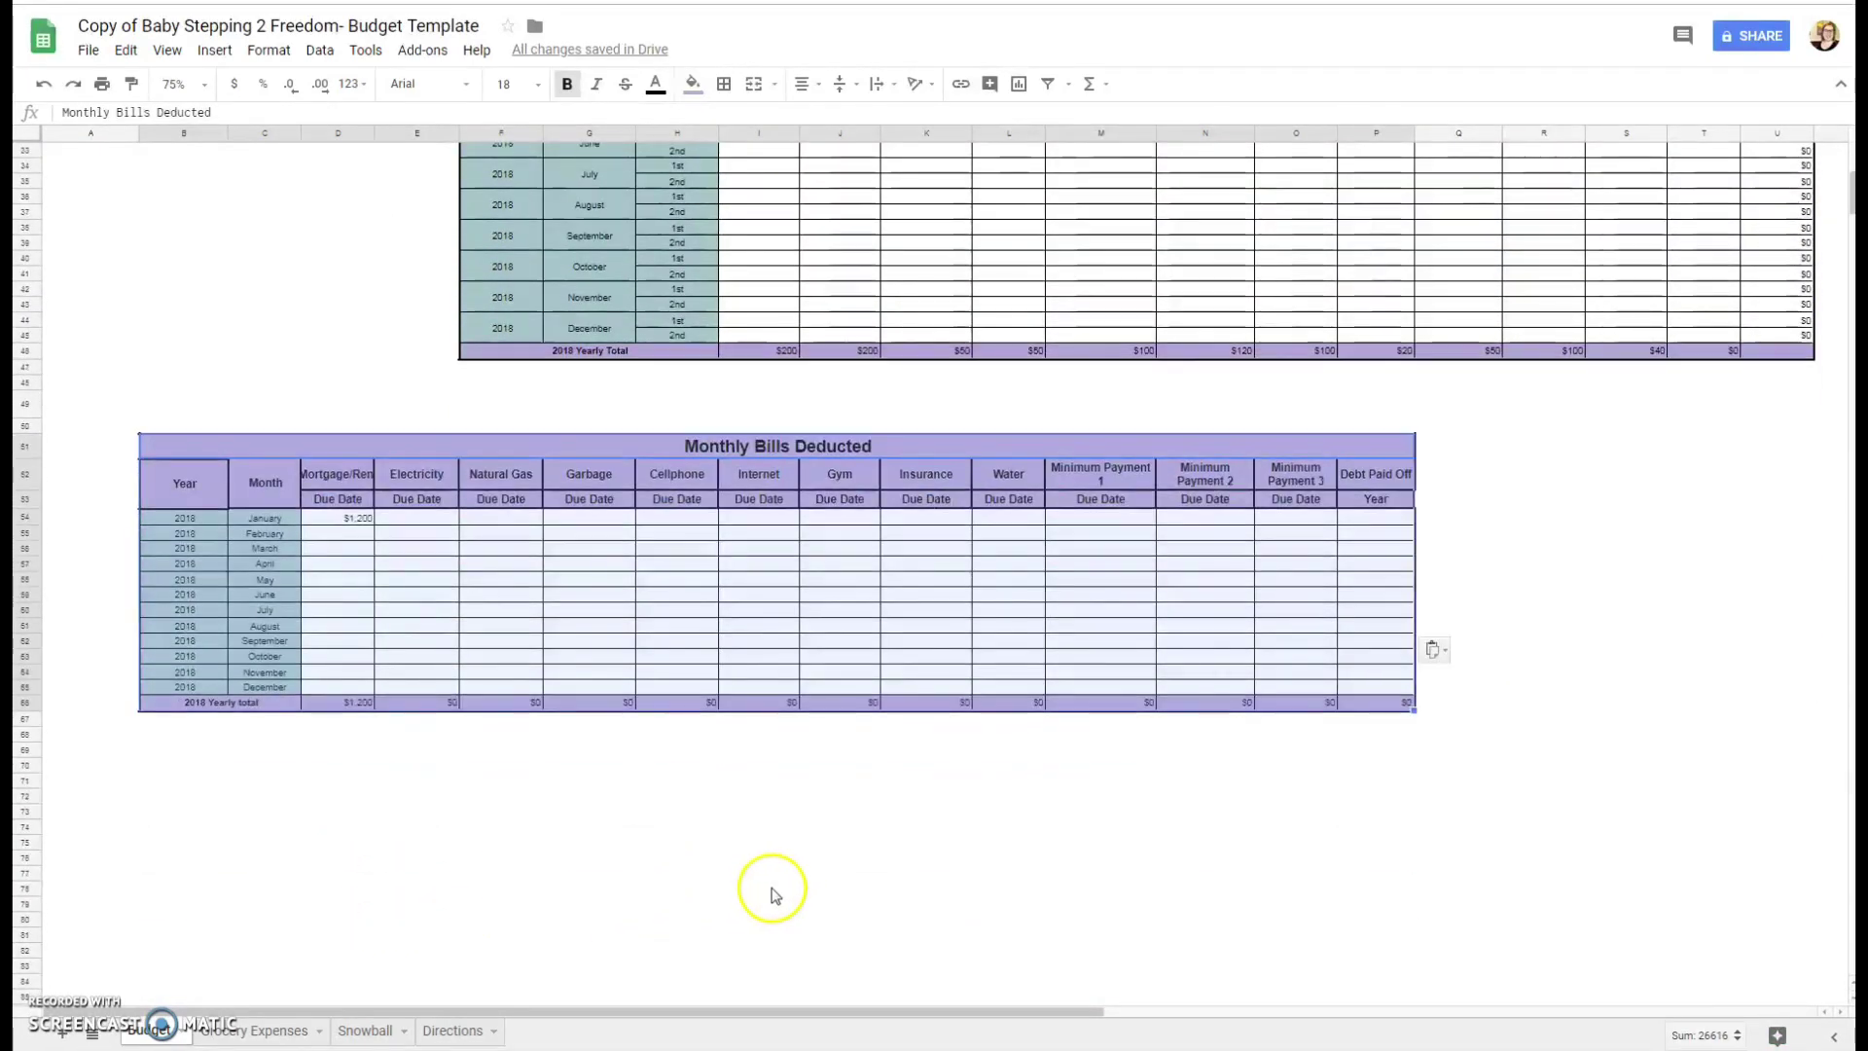
pyautogui.click(467, 765)
pyautogui.scroll(1, 301, 754)
pyautogui.scroll(8, 304, 752)
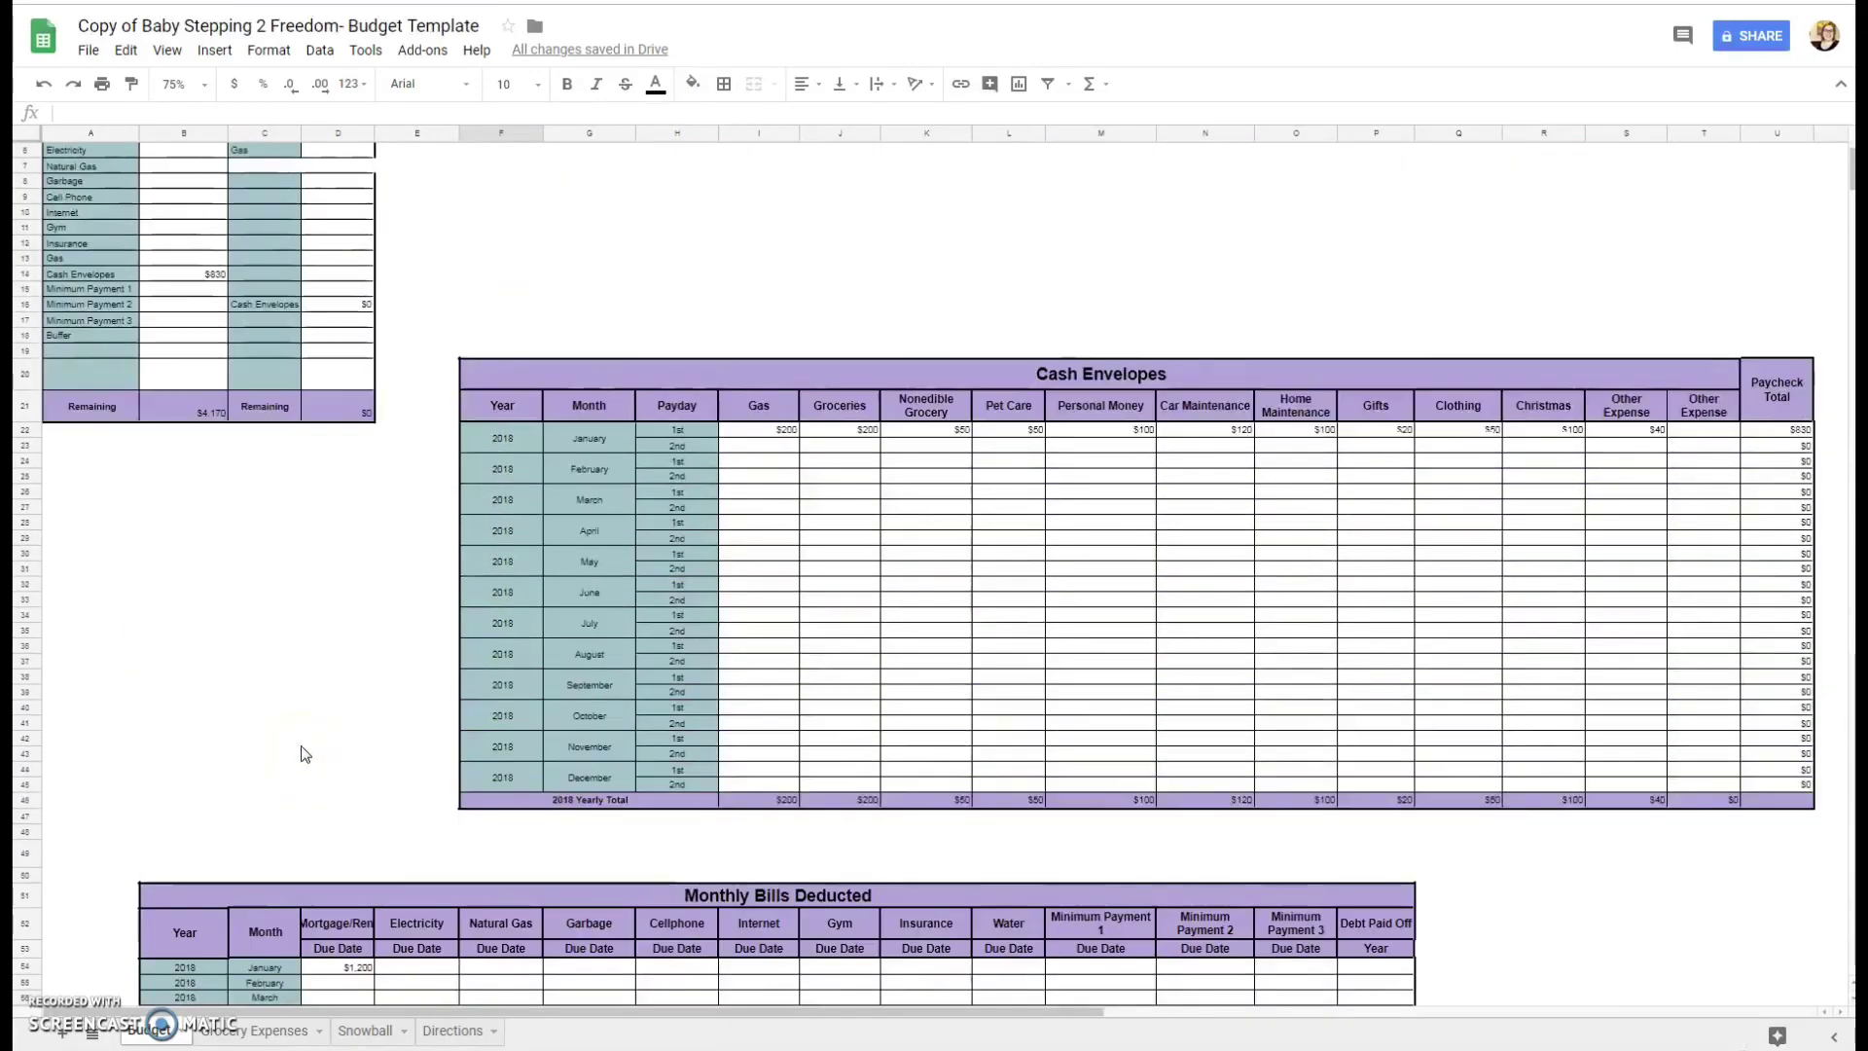
# - Hide rows 54–62, January through September, in the relocated Monthly Bills Deducted table
pyautogui.scroll(-3, 303, 752)
pyautogui.scroll(-3, 300, 745)
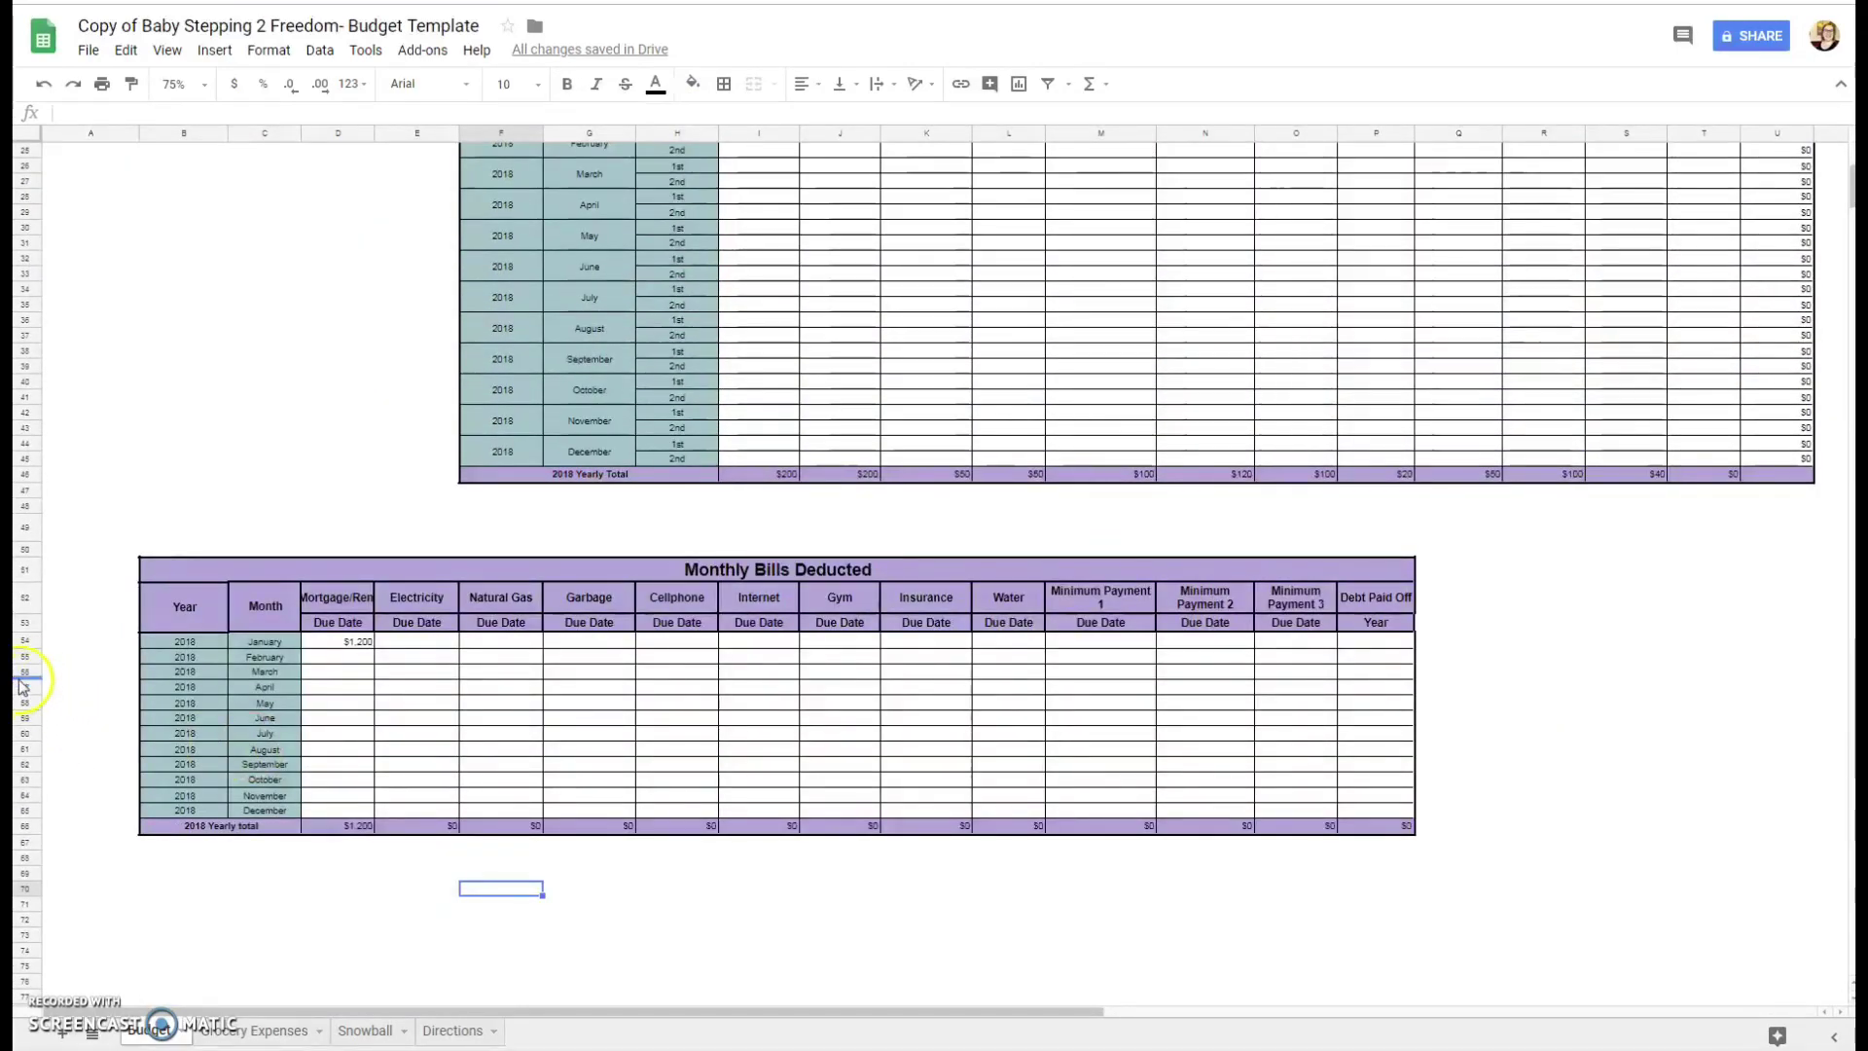
pyautogui.click(25, 642)
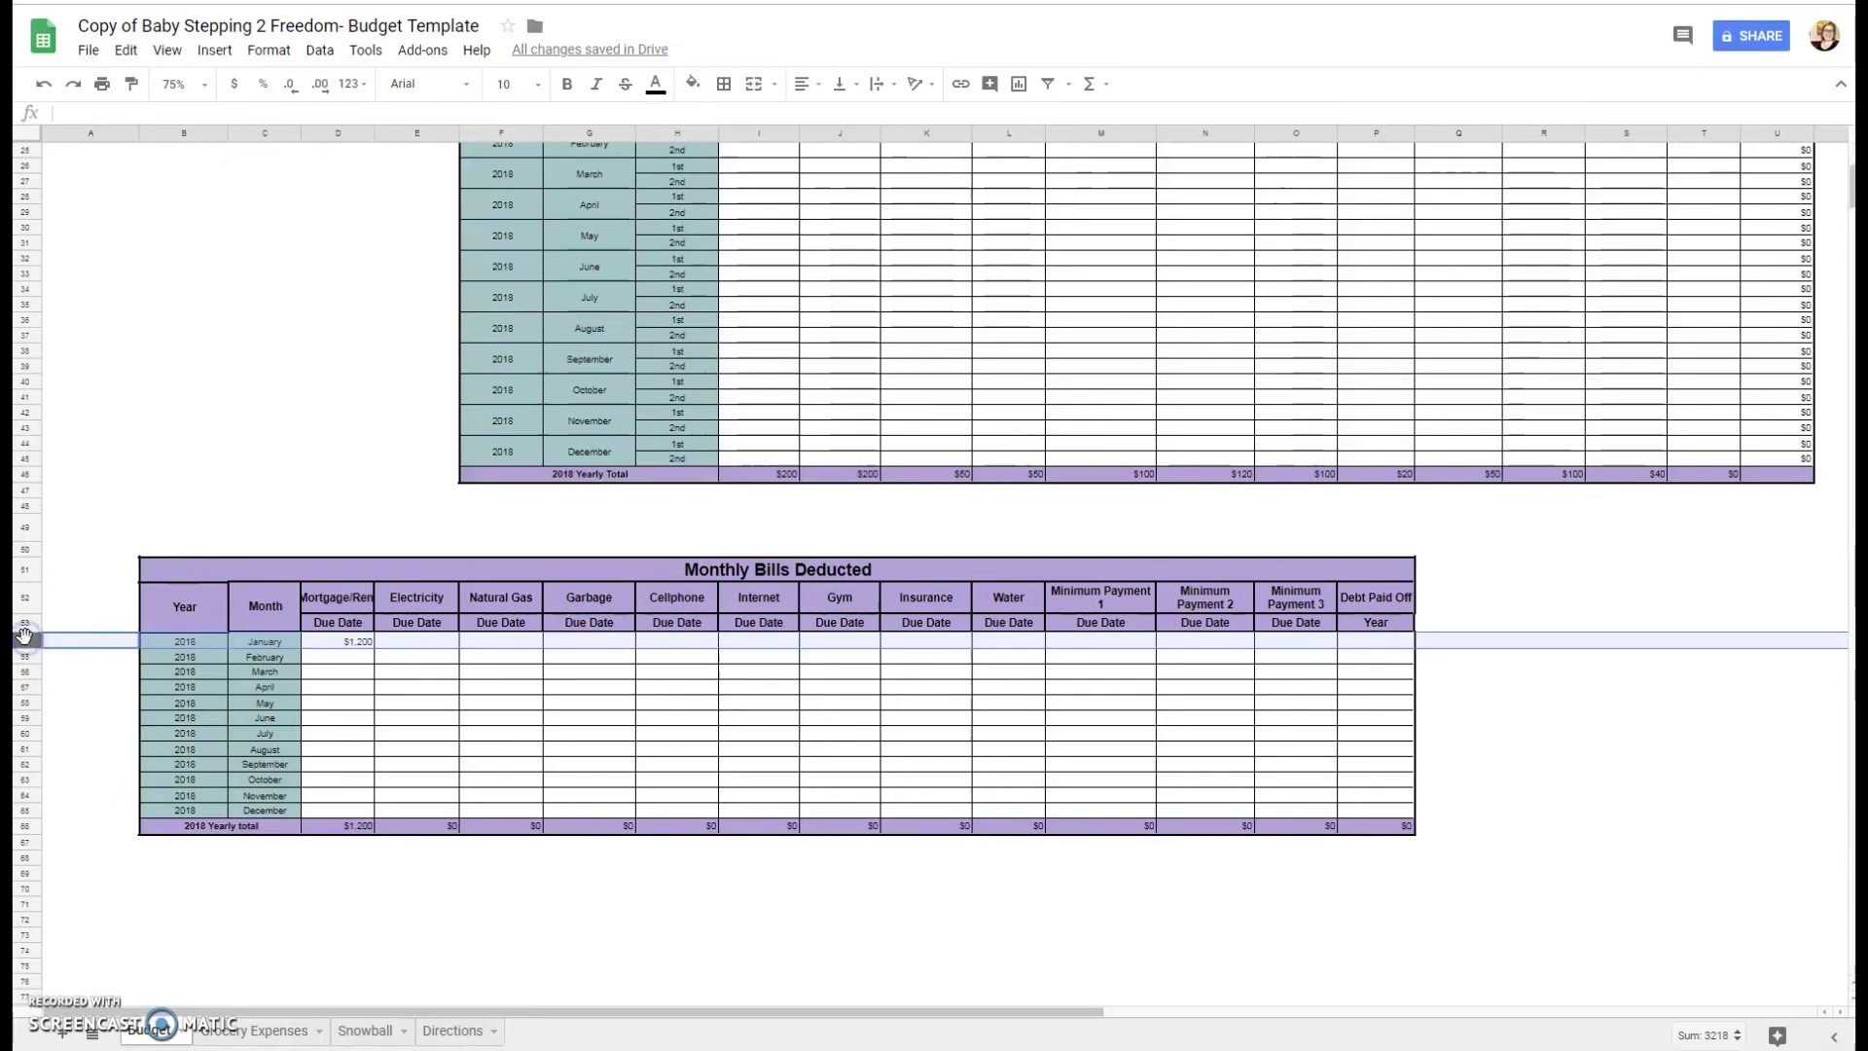
pyautogui.keyDown('shift'); pyautogui.click(33, 770); pyautogui.keyUp('shift')
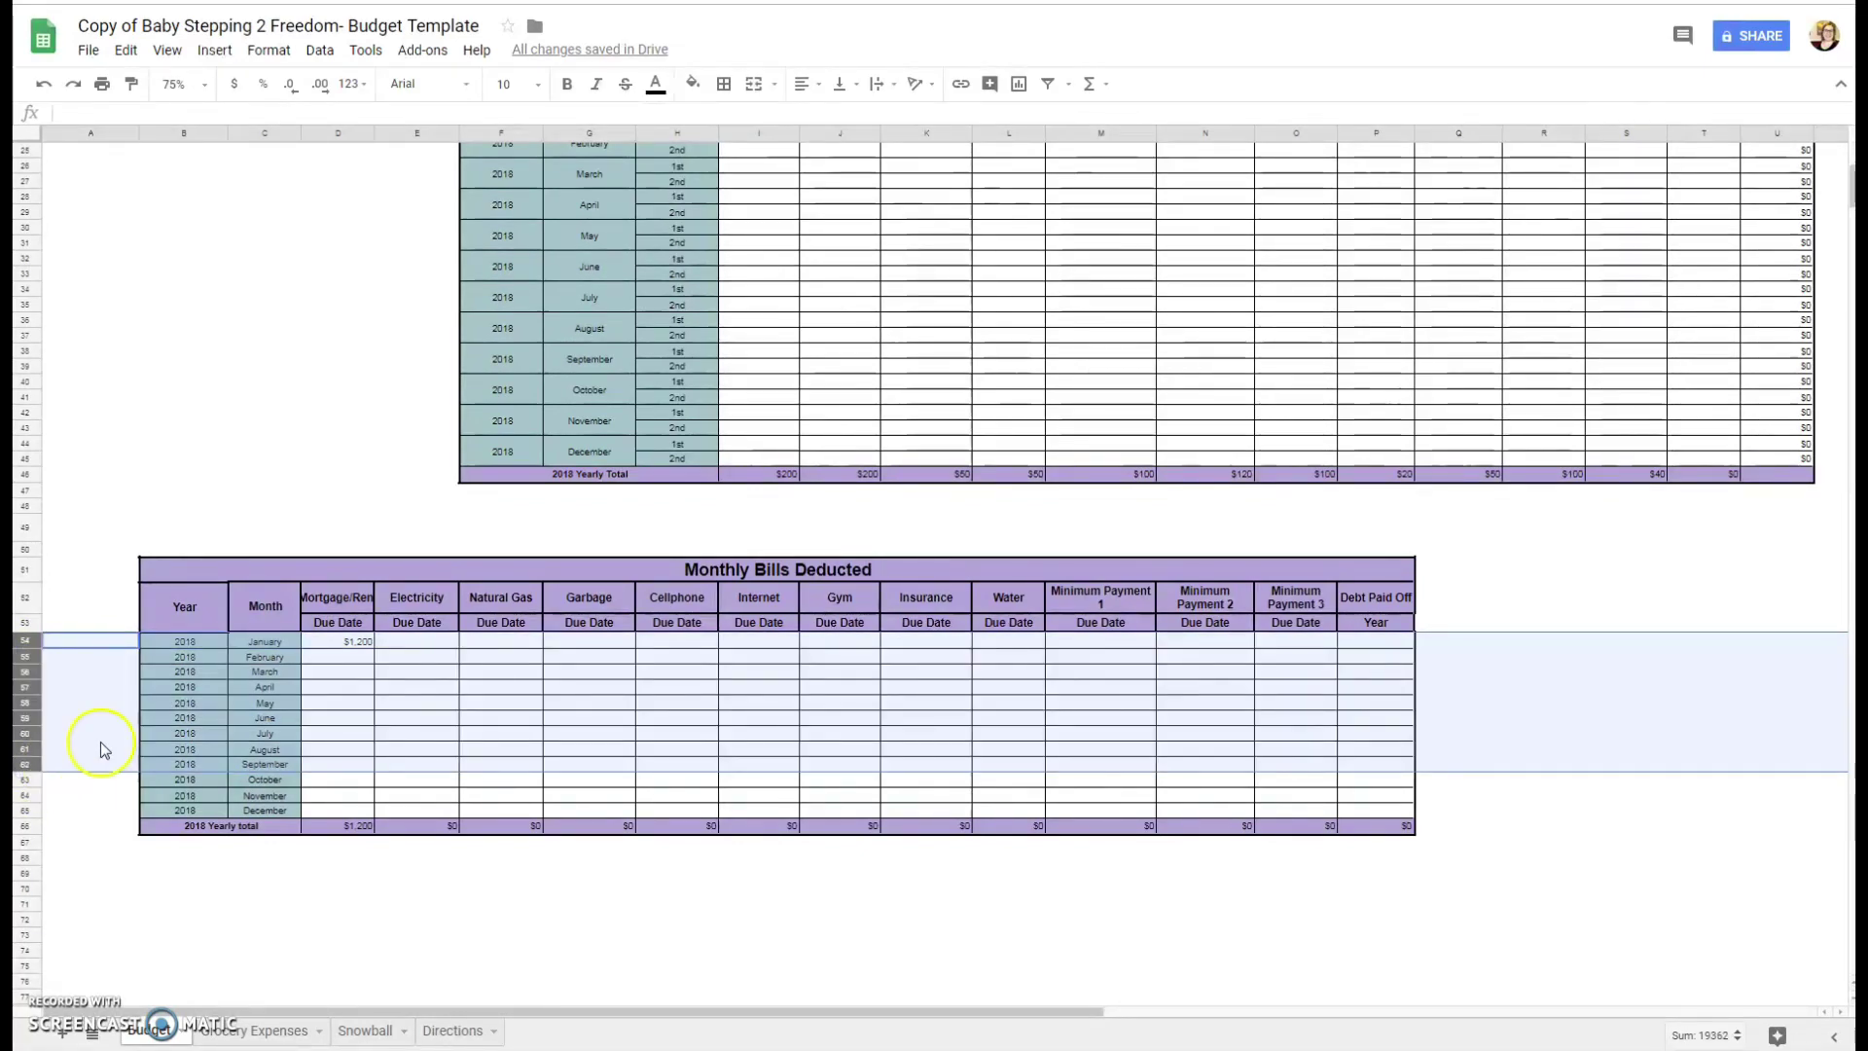
pyautogui.rightClick(23, 720)
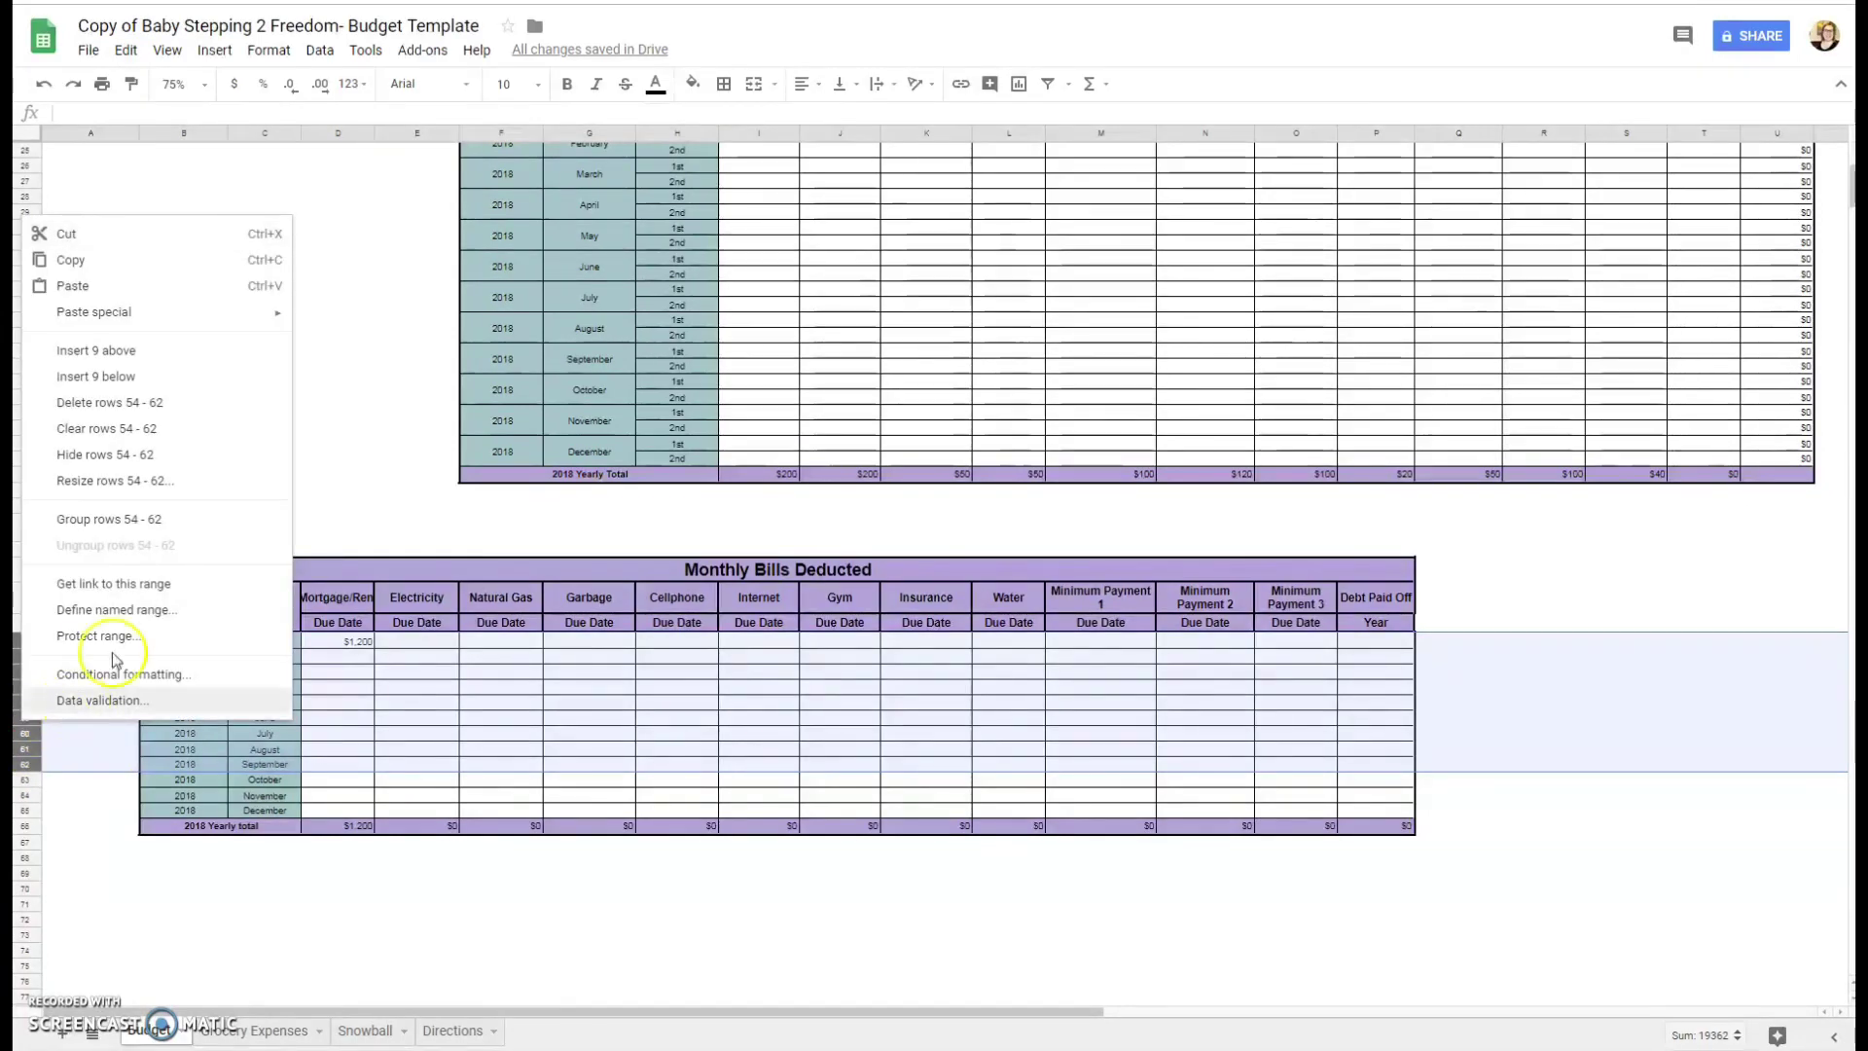
pyautogui.click(148, 443)
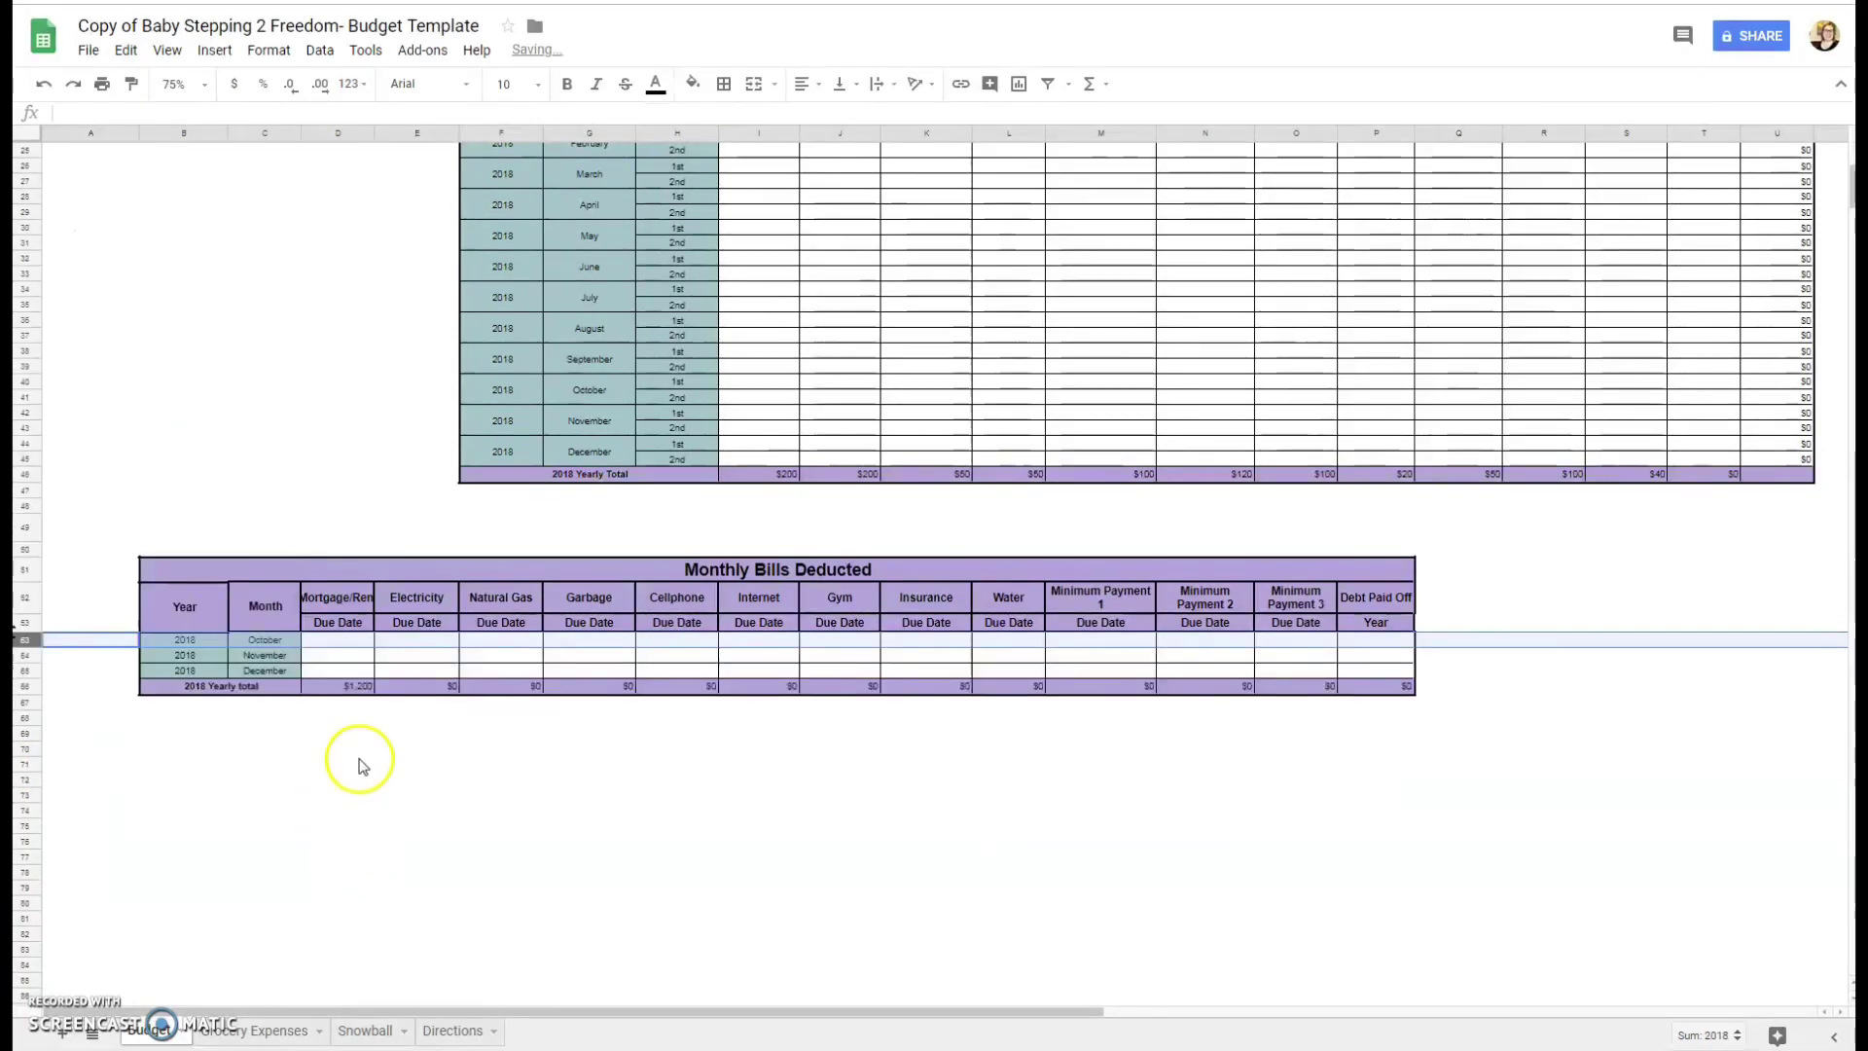
pyautogui.click(331, 642)
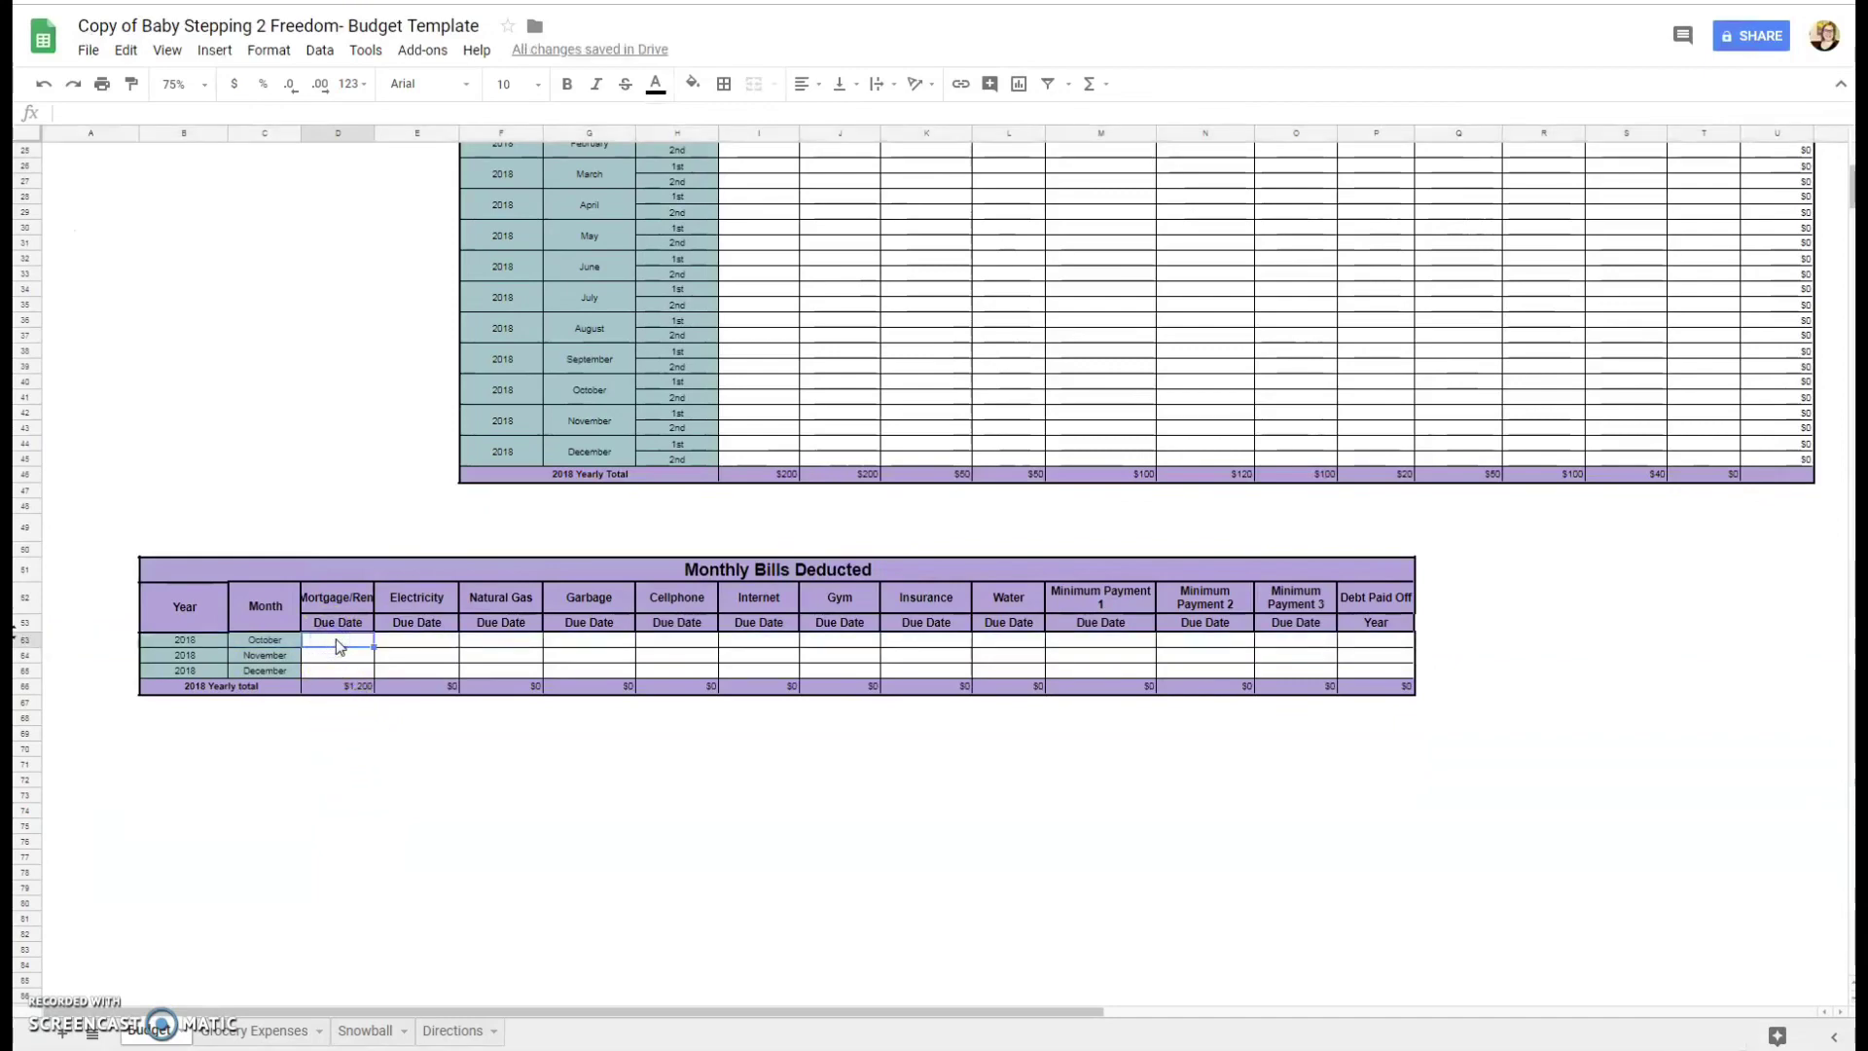
# - Hide rows 22–39, January through September of Cash Envelopes, and unhide them again
pyautogui.scroll(3, 337, 638)
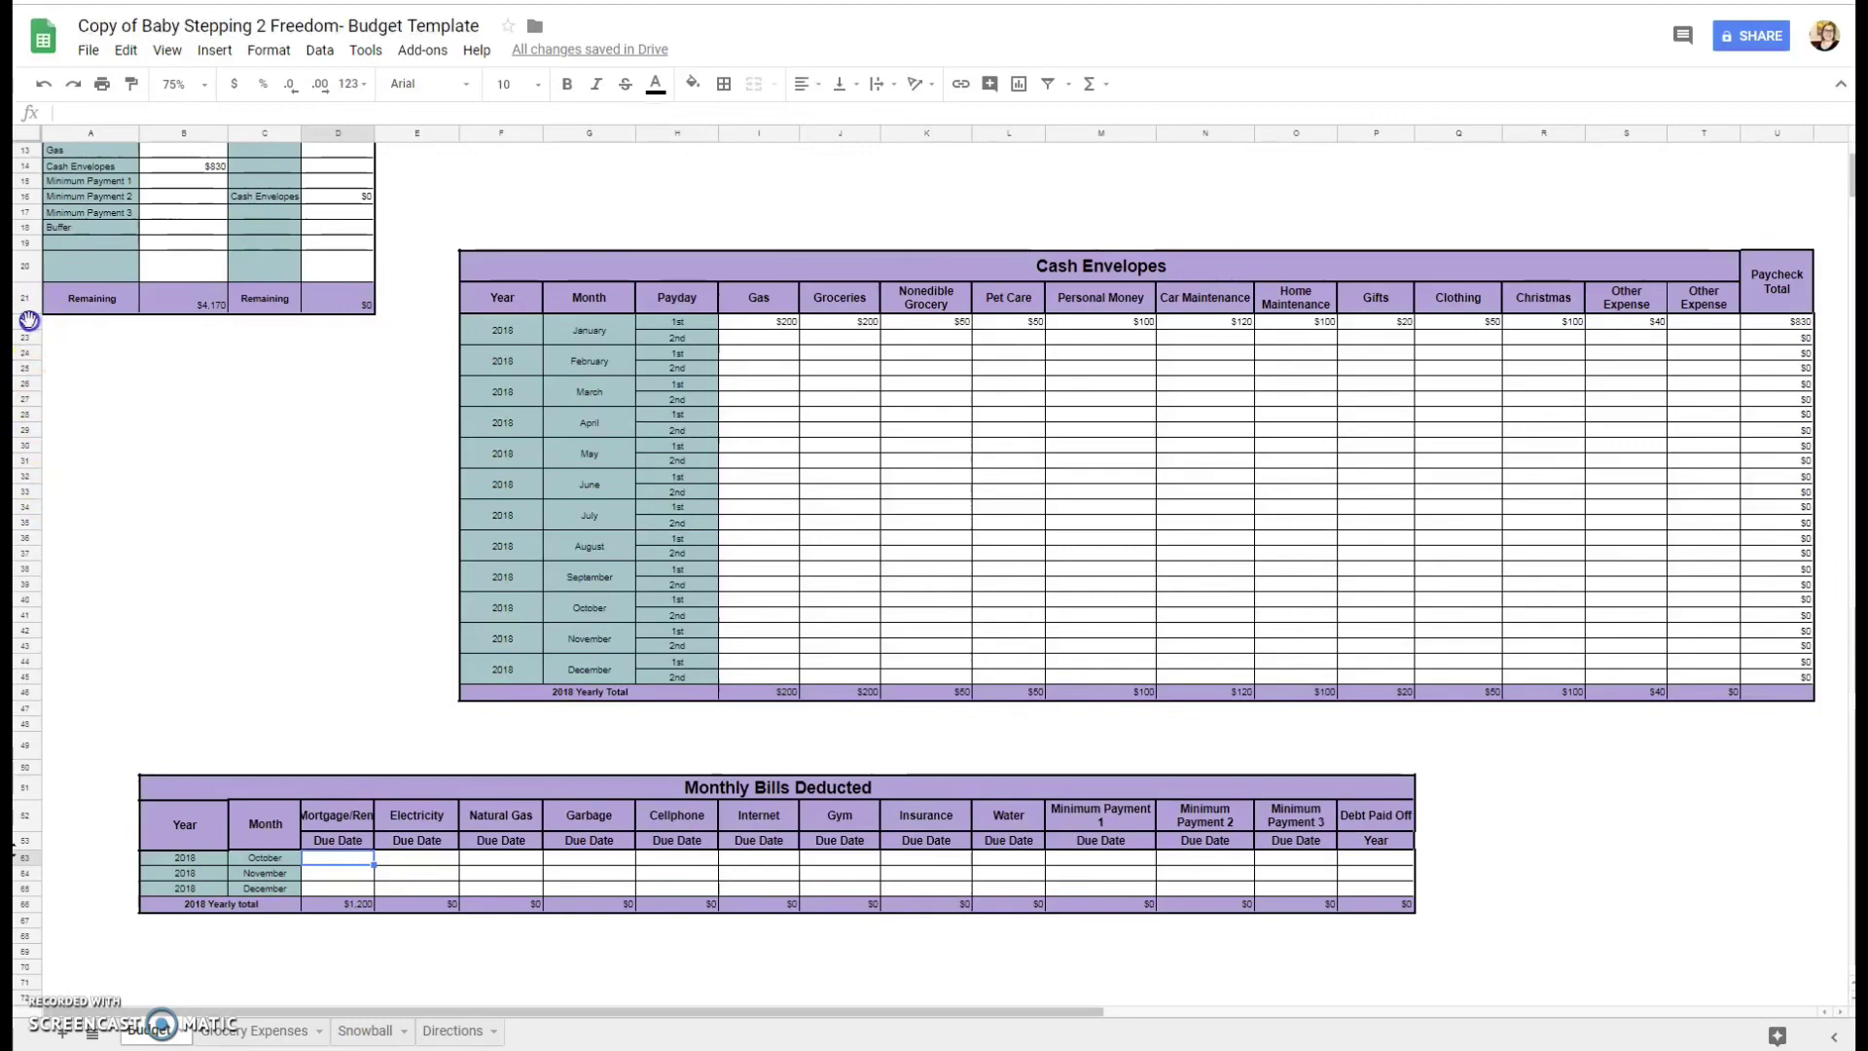
pyautogui.moveTo(29, 320); pyautogui.dragTo(53, 579)
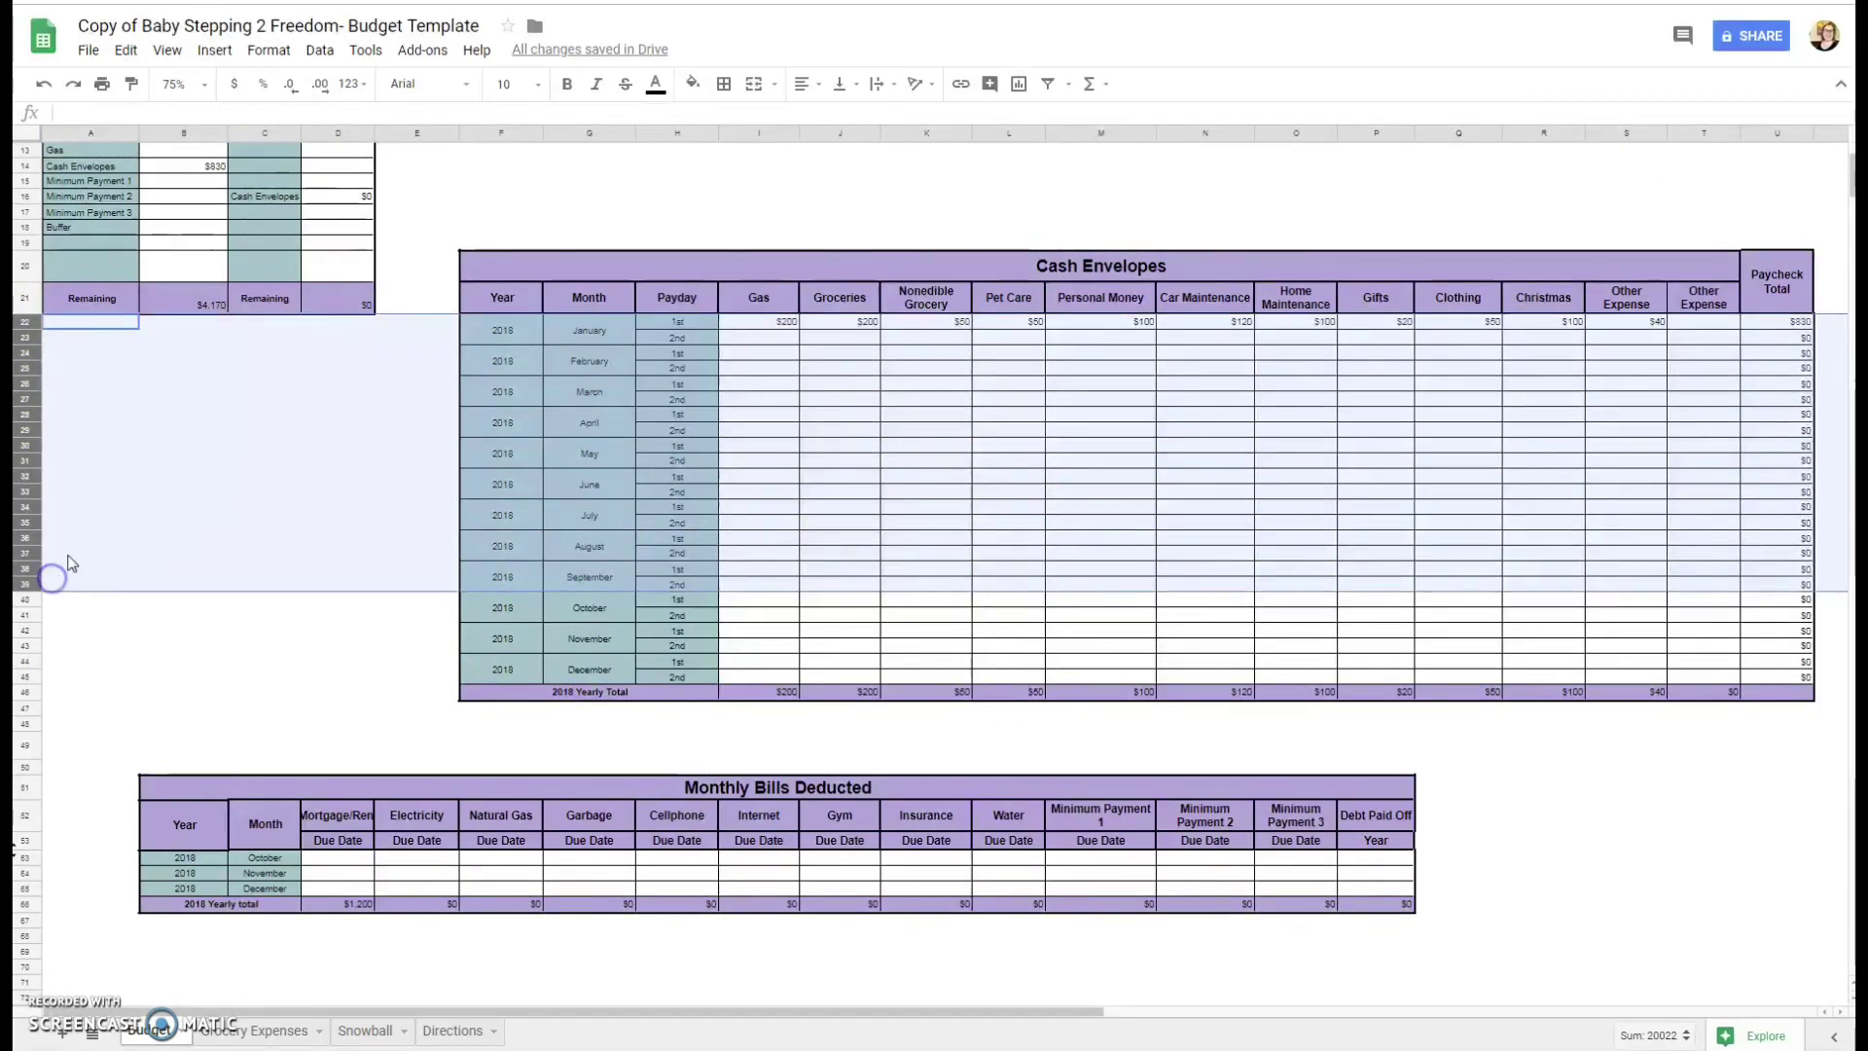
pyautogui.rightClick(27, 526)
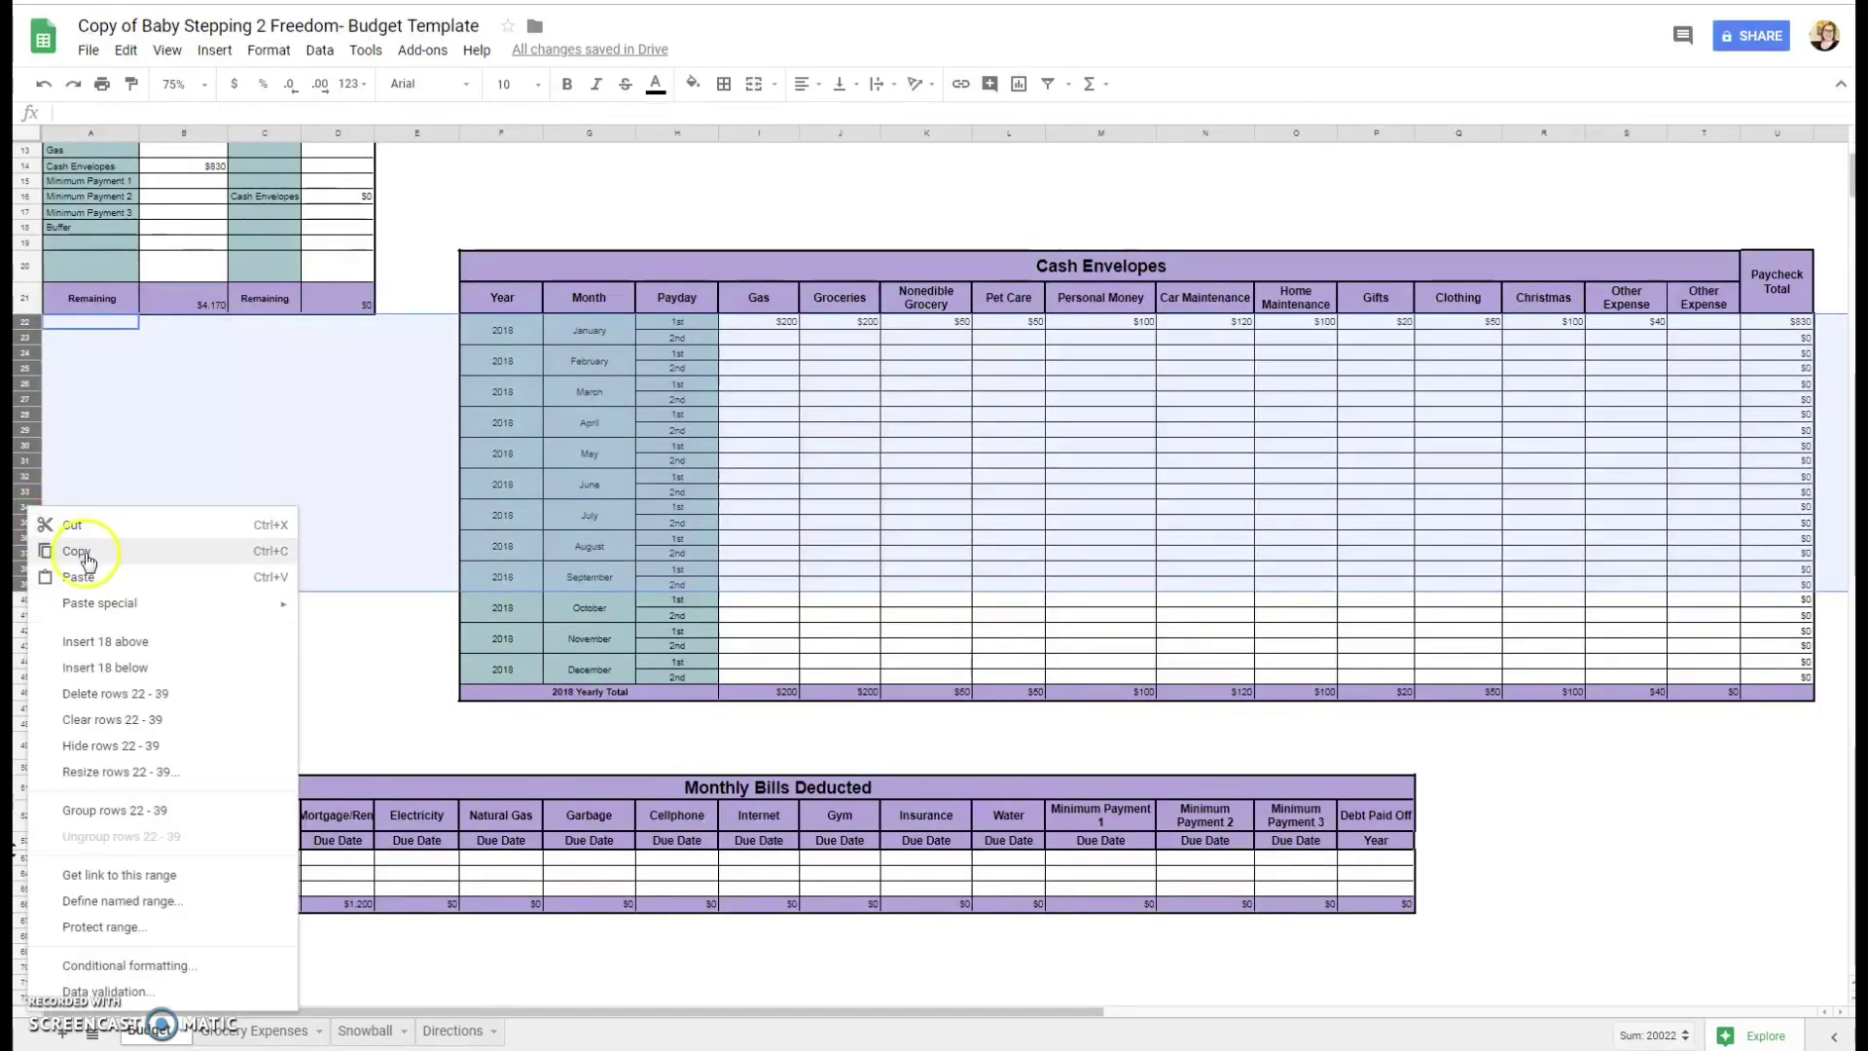
pyautogui.click(139, 758)
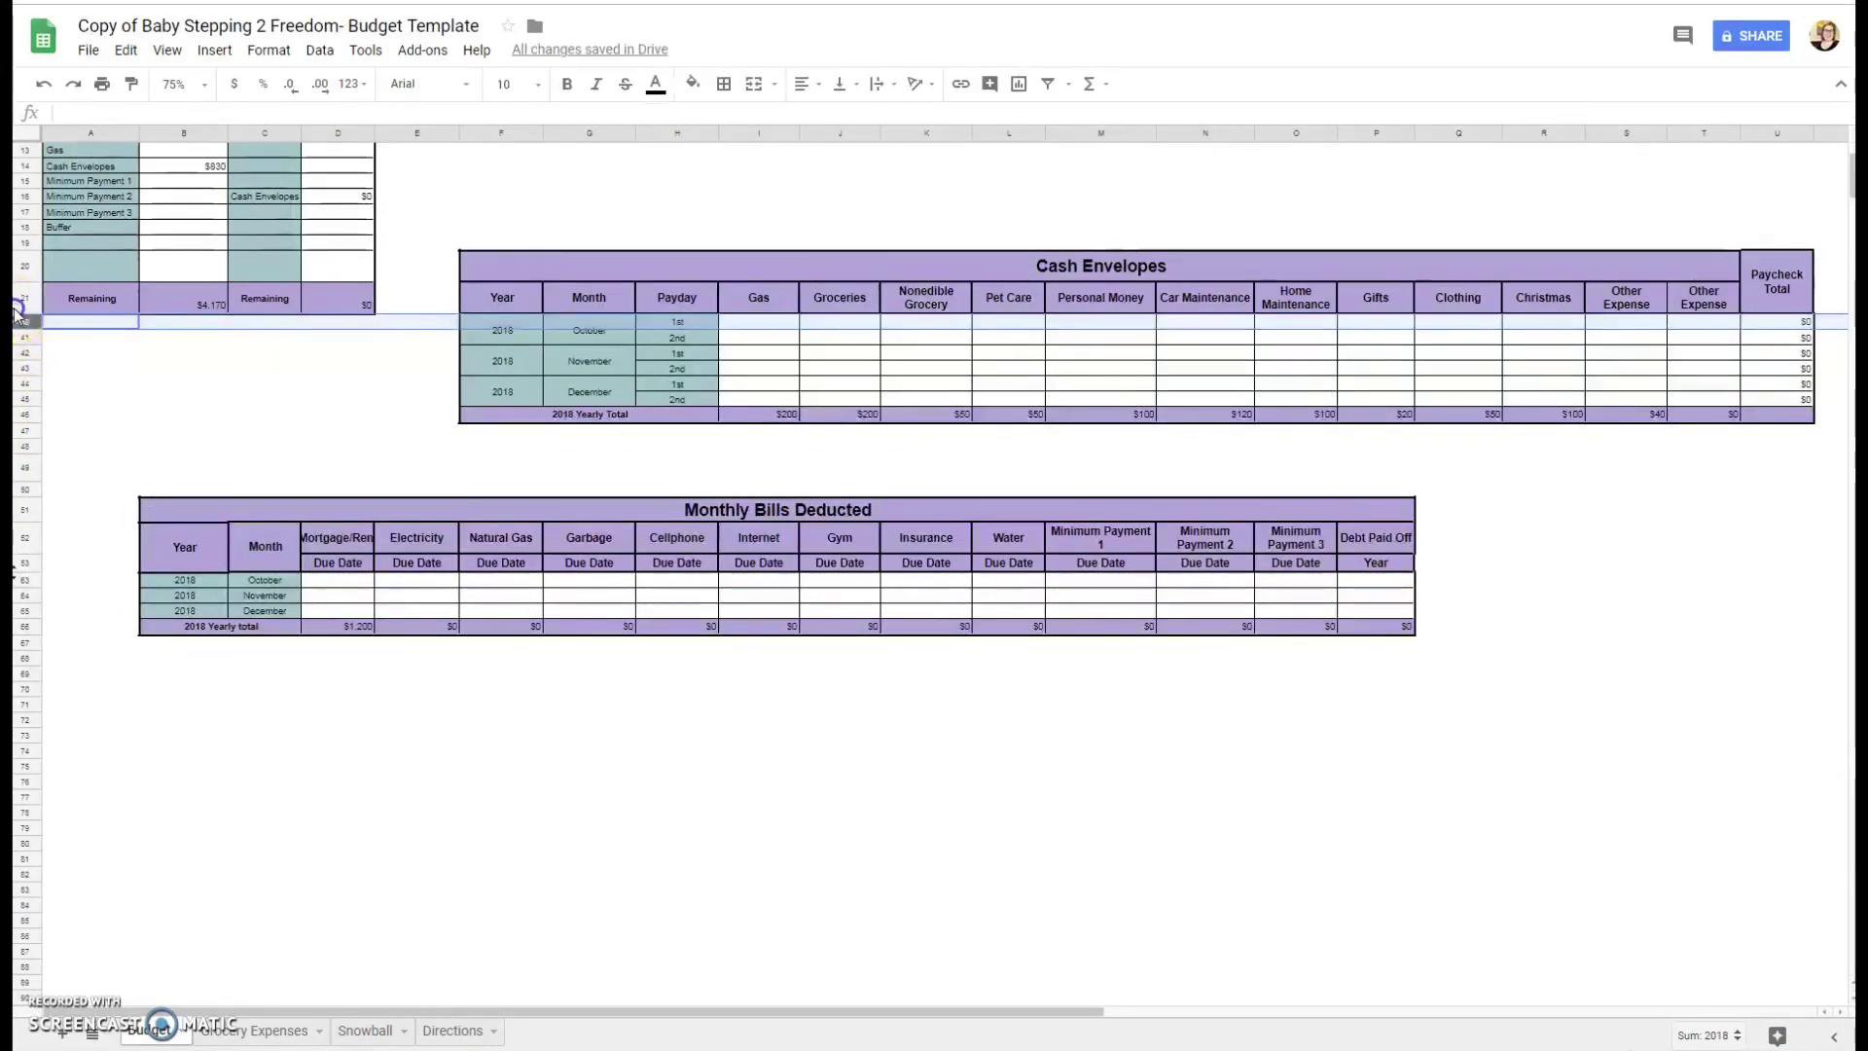
pyautogui.click(17, 313)
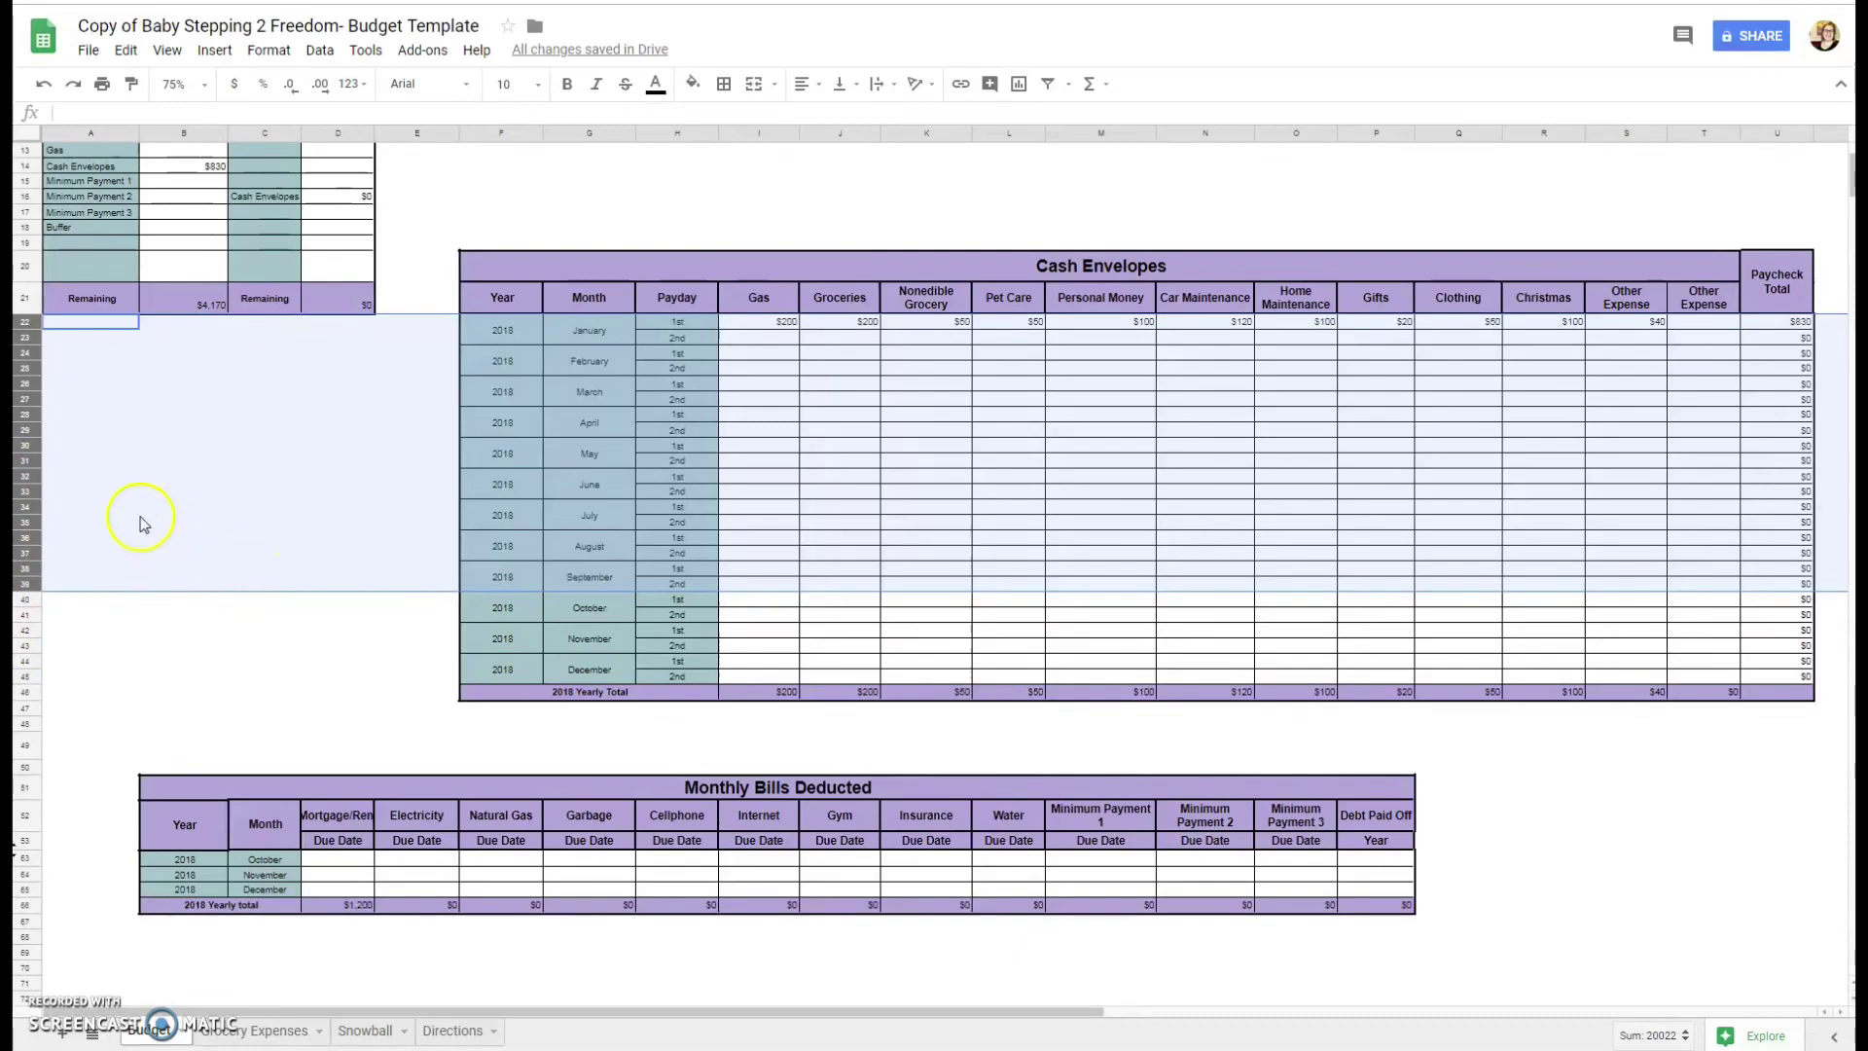
pyautogui.click(173, 681)
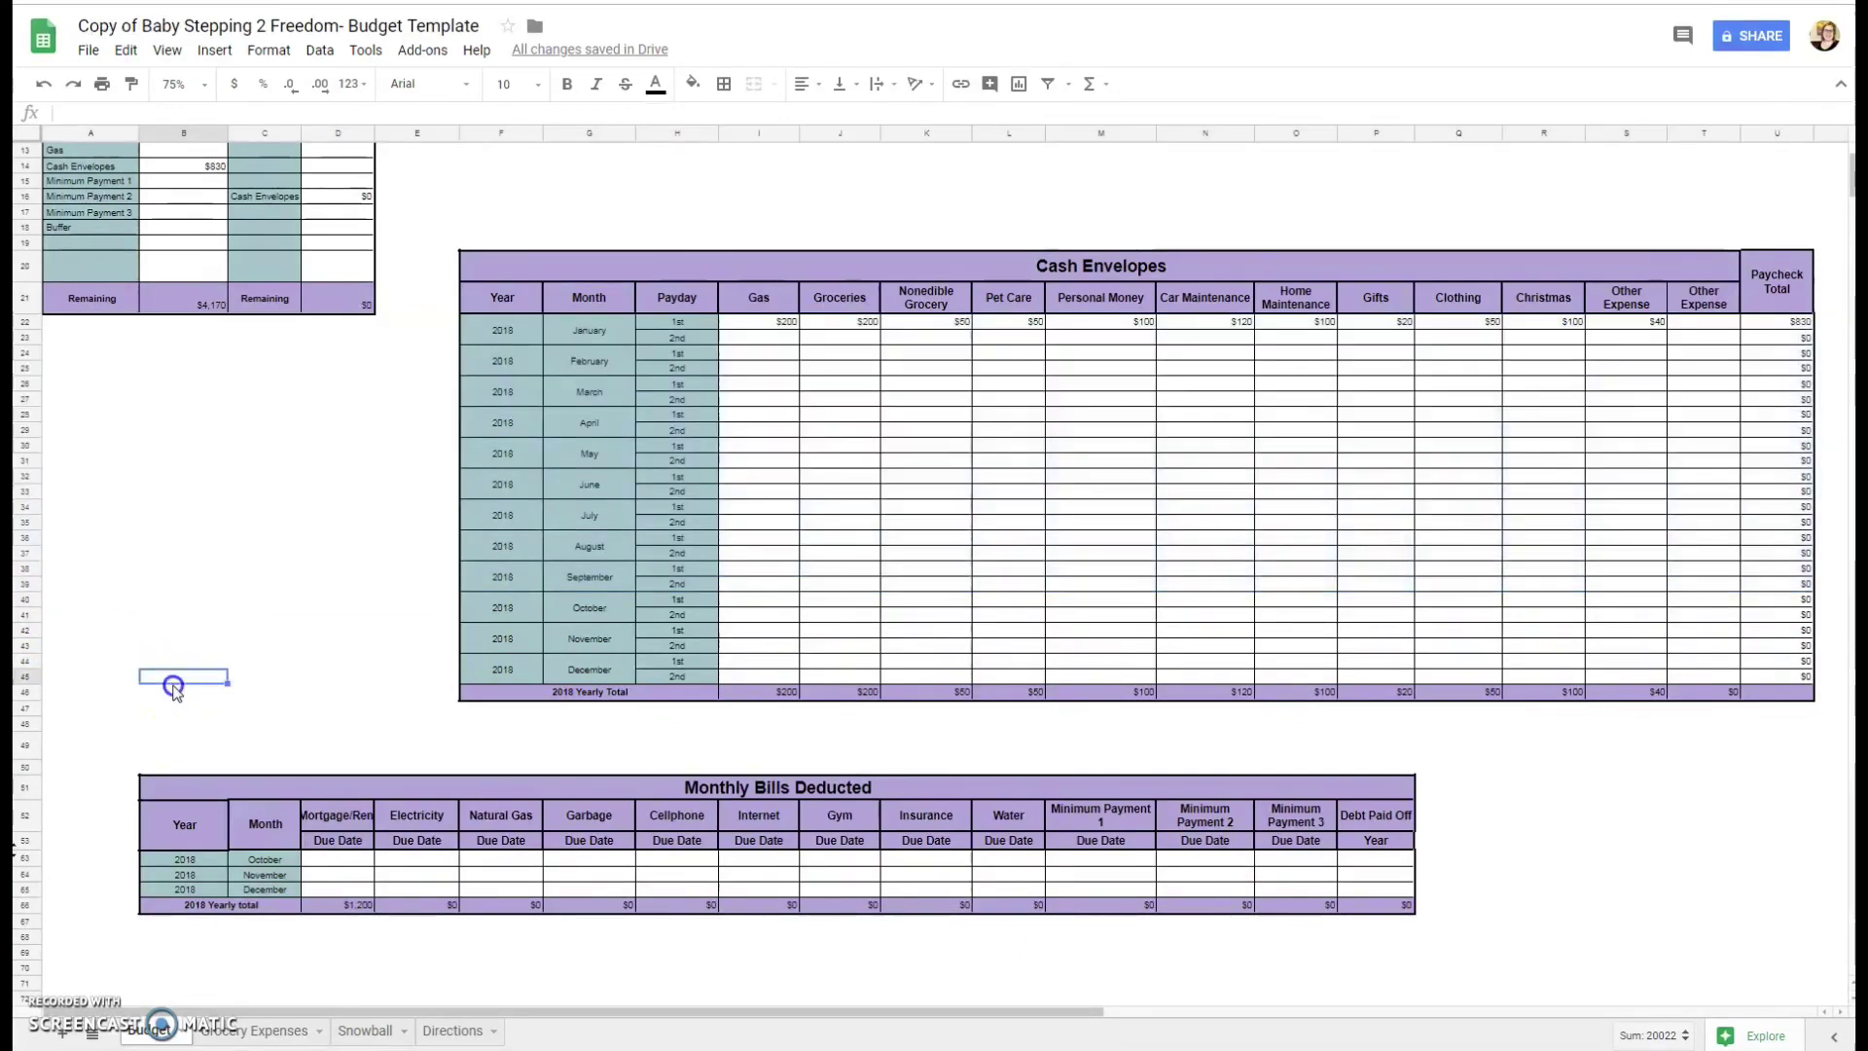
# - Hide the Clothing column (column Q) of the Cash Envelopes table
pyautogui.scroll(3, 626, 629)
pyautogui.scroll(-6, 626, 629)
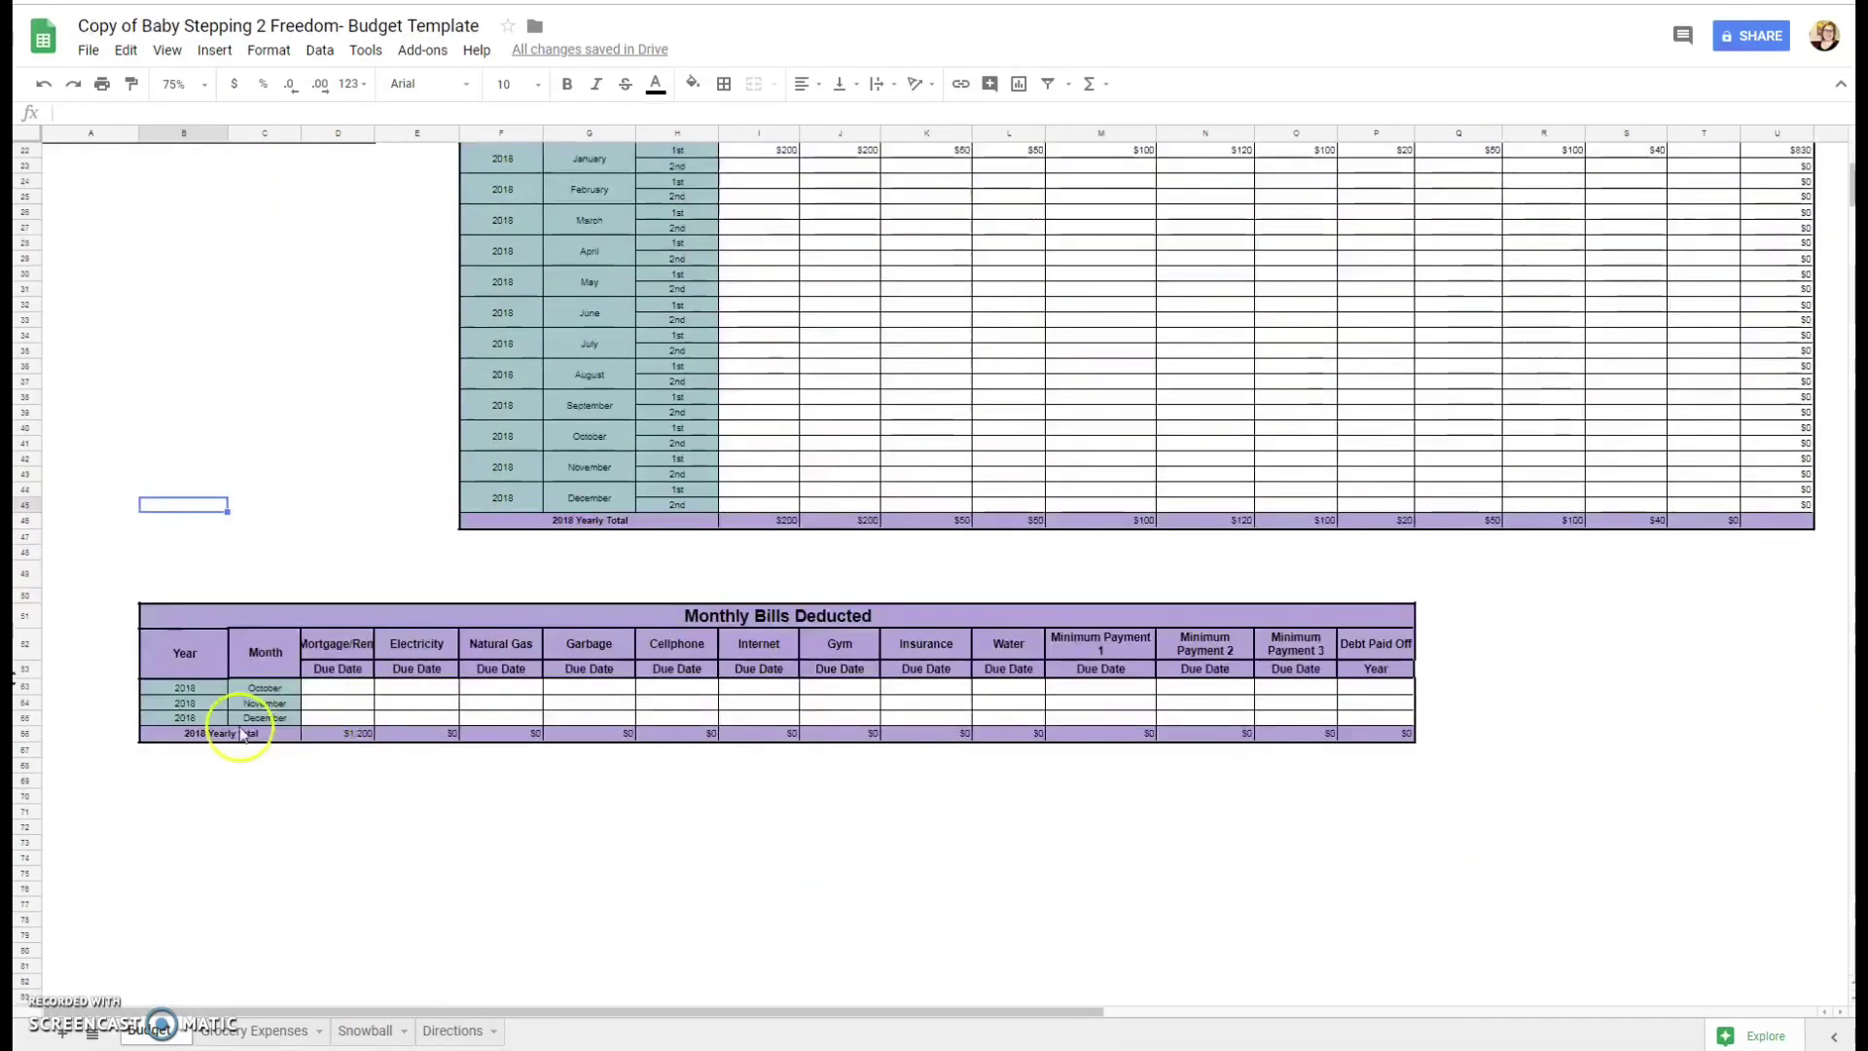
pyautogui.scroll(5, 479, 522)
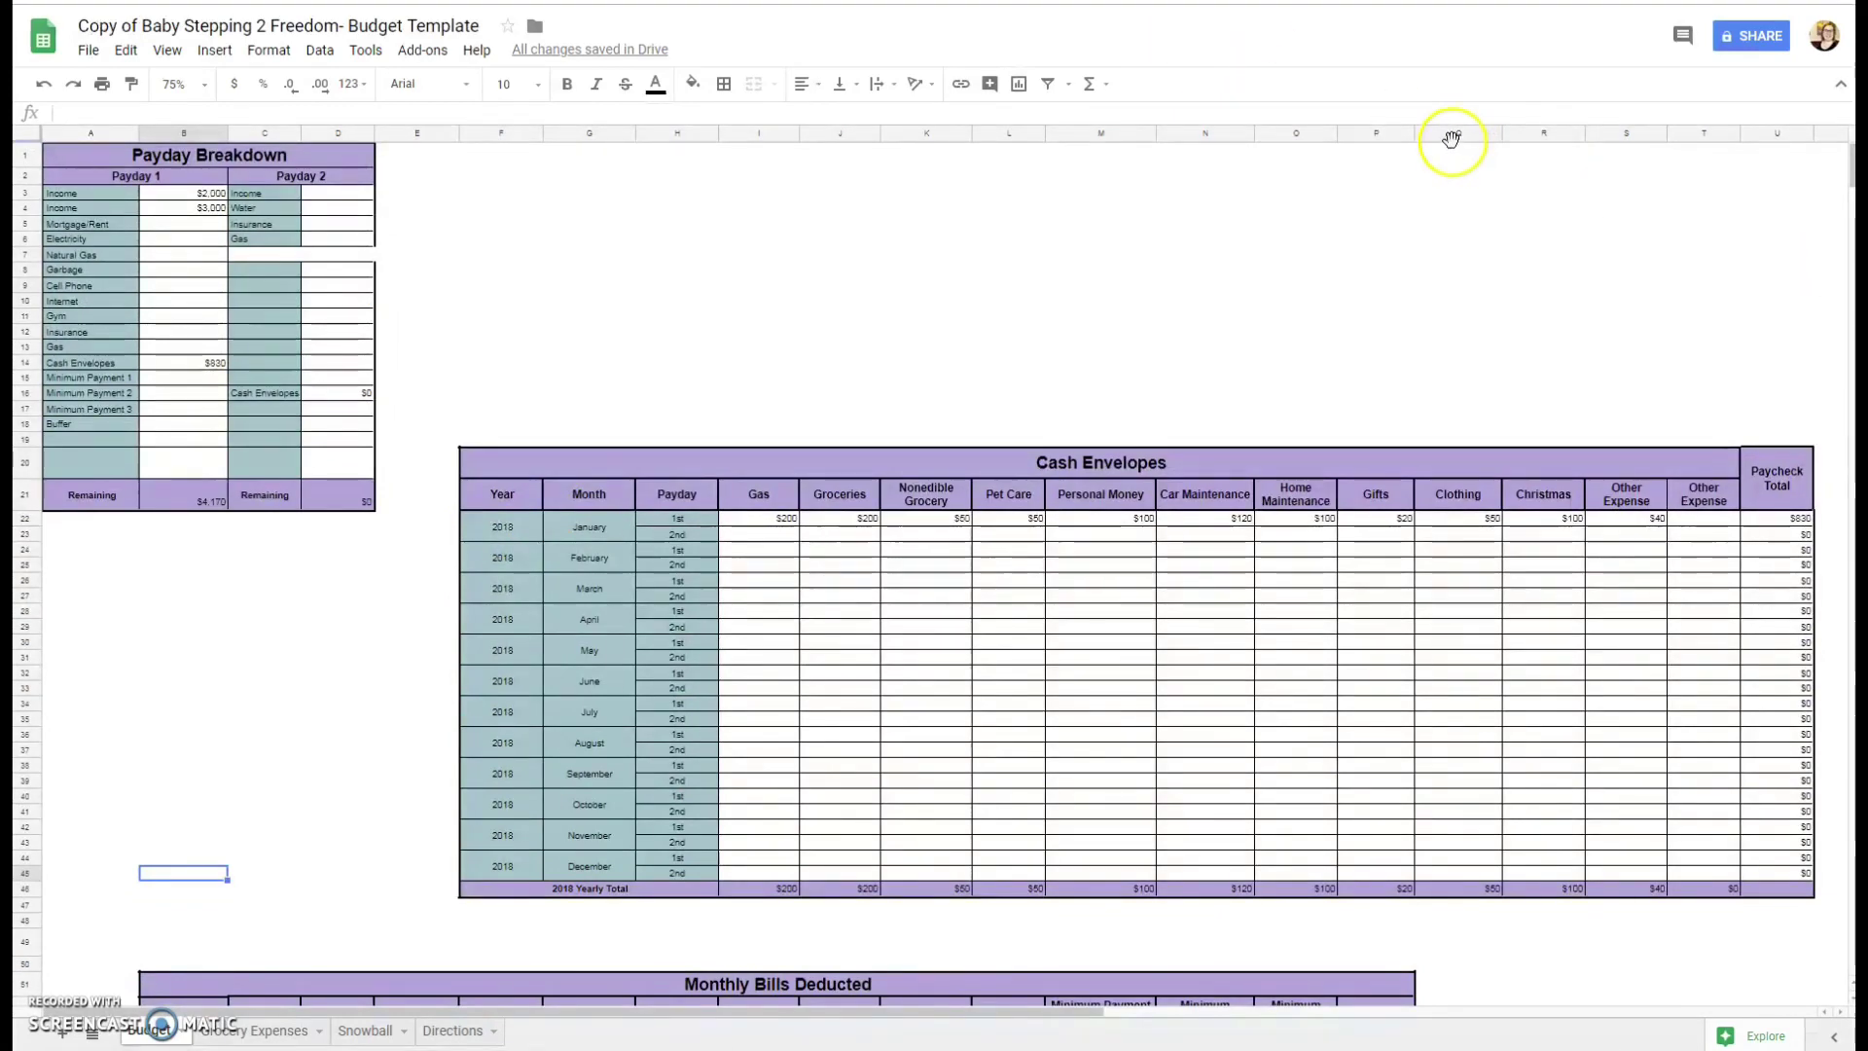
pyautogui.click(1451, 139)
pyautogui.rightClick(1456, 138)
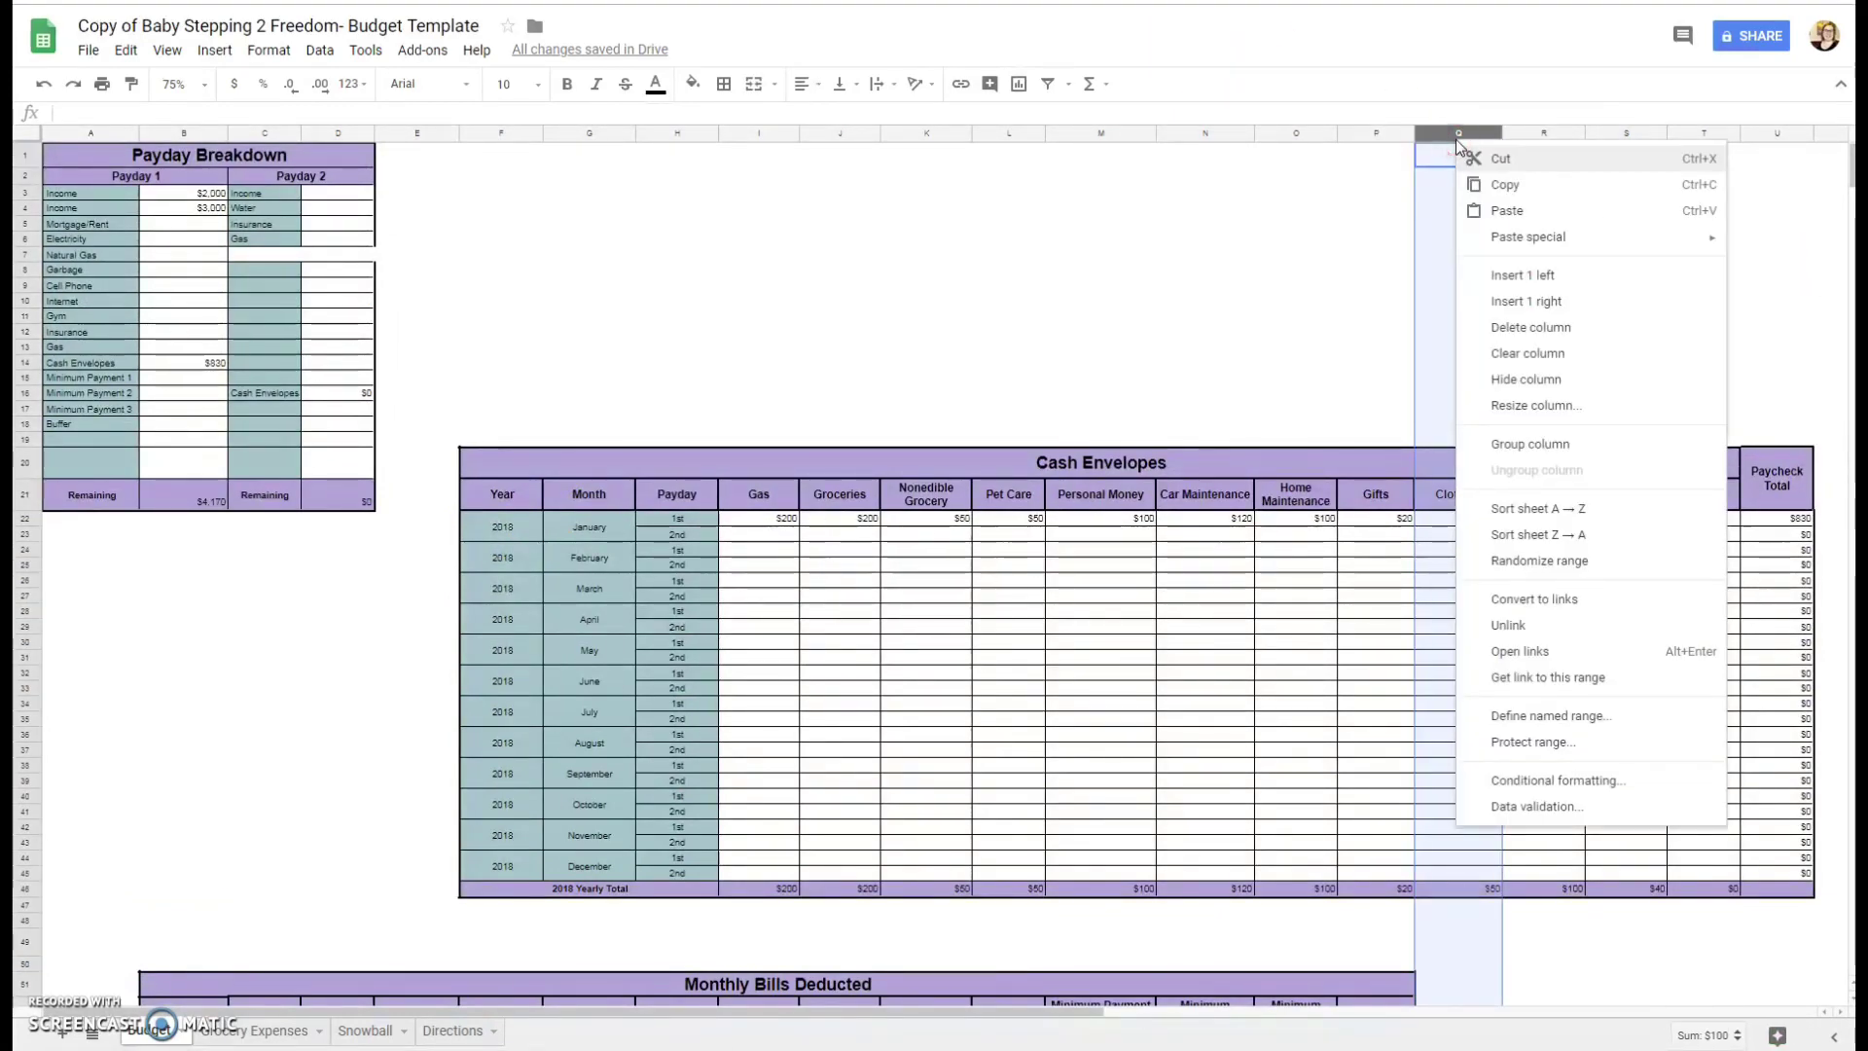
pyautogui.click(1499, 379)
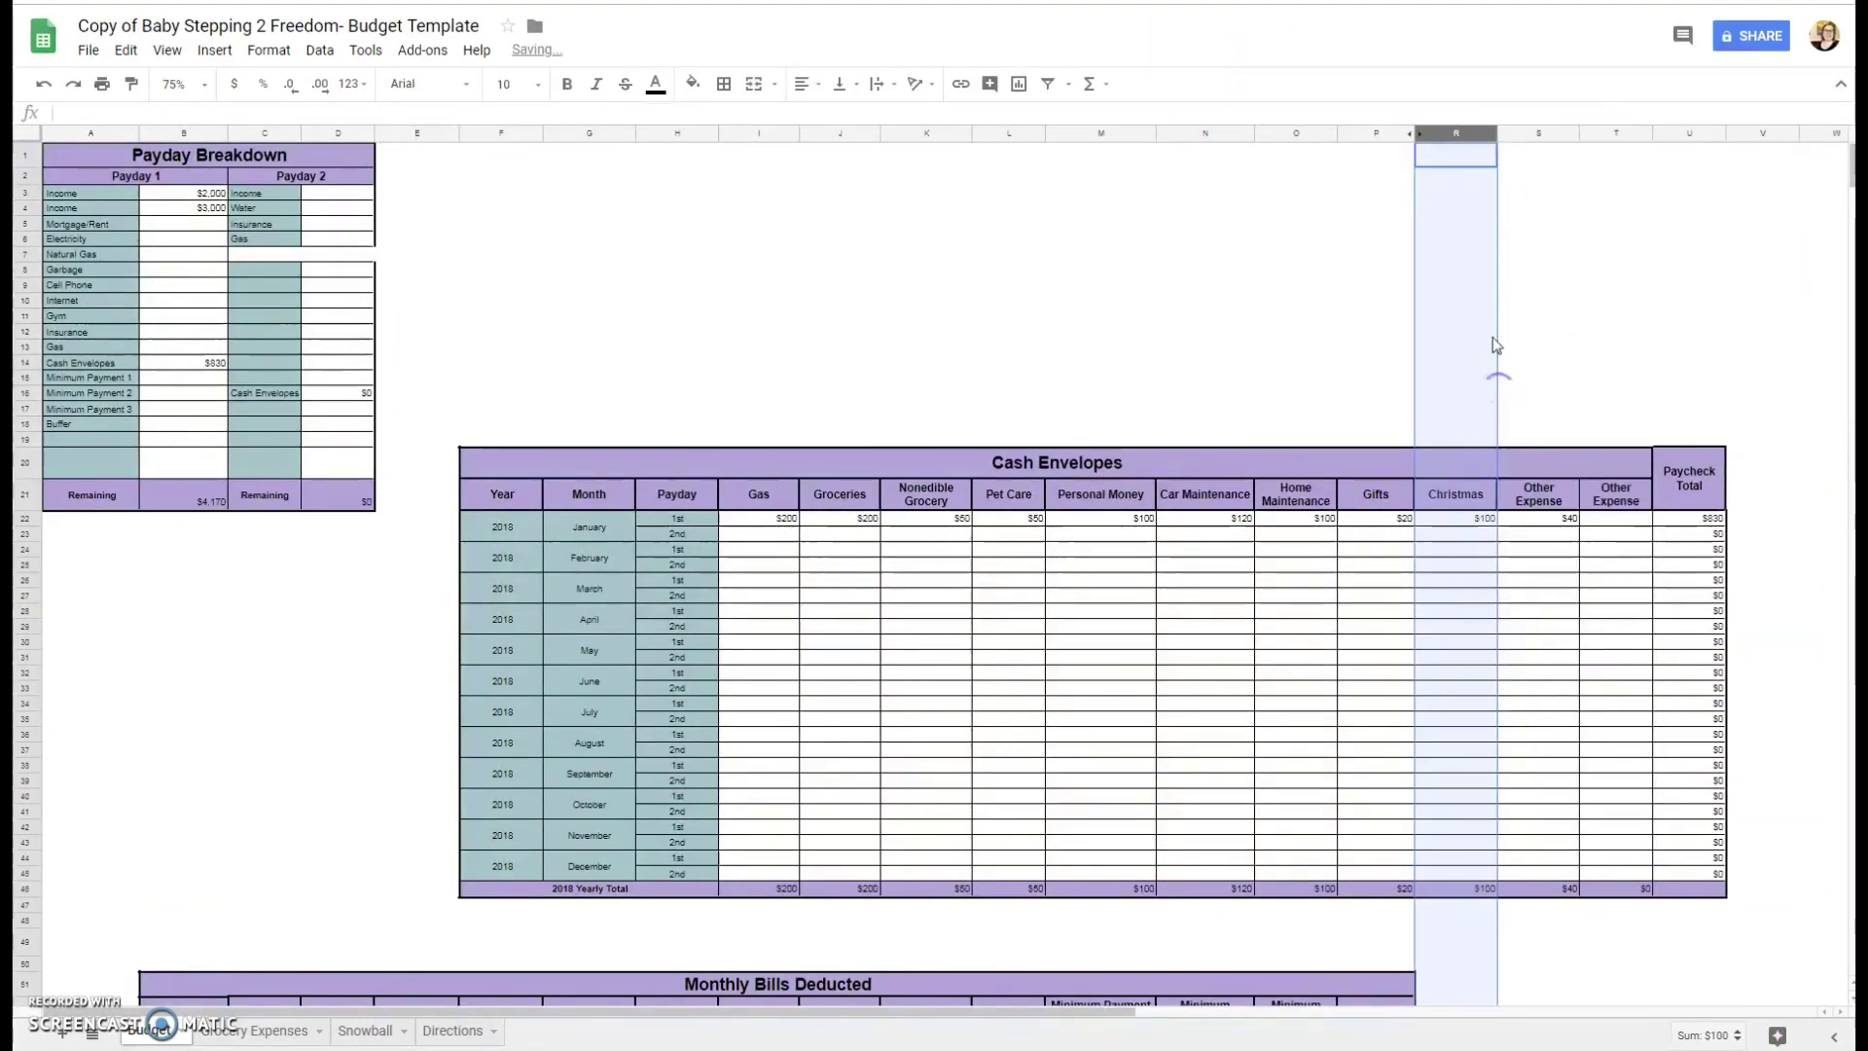
# - Insert a blank column directly before Christmas in Cash Envelopes and select its header cell
pyautogui.rightClick(1448, 136)
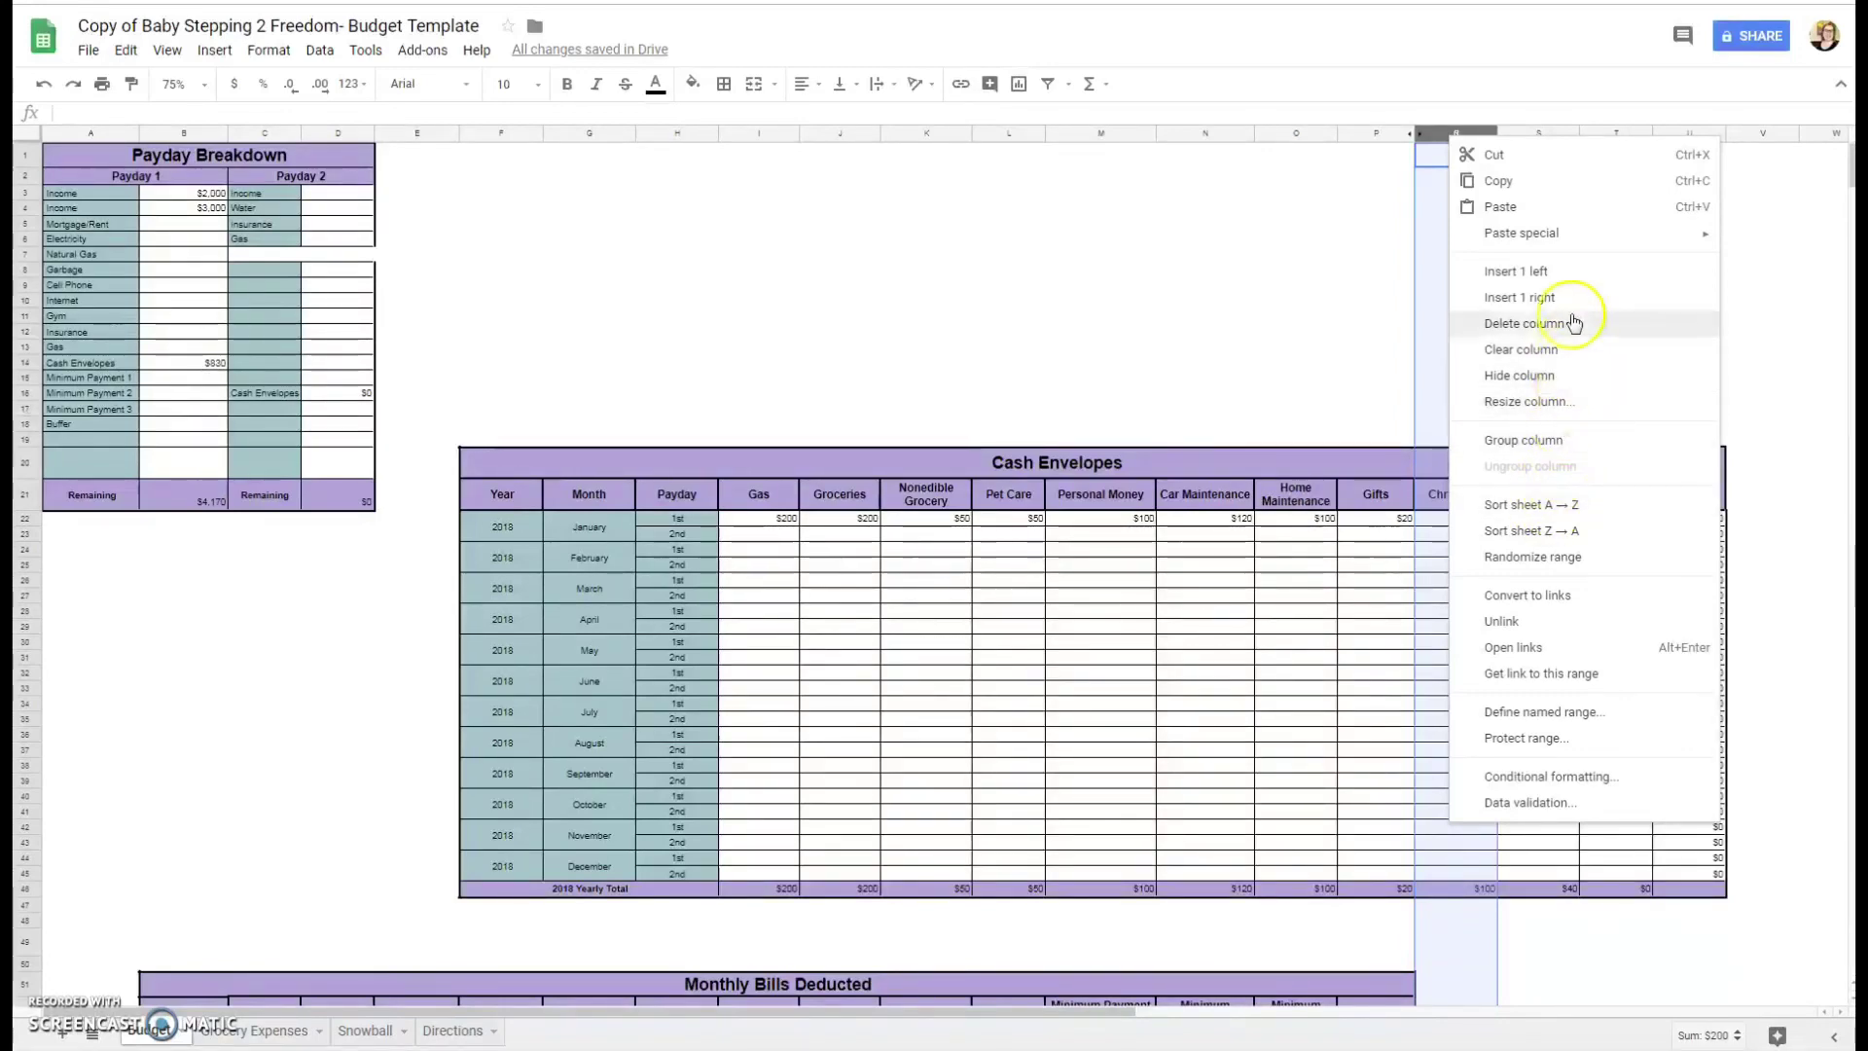
pyautogui.click(1565, 281)
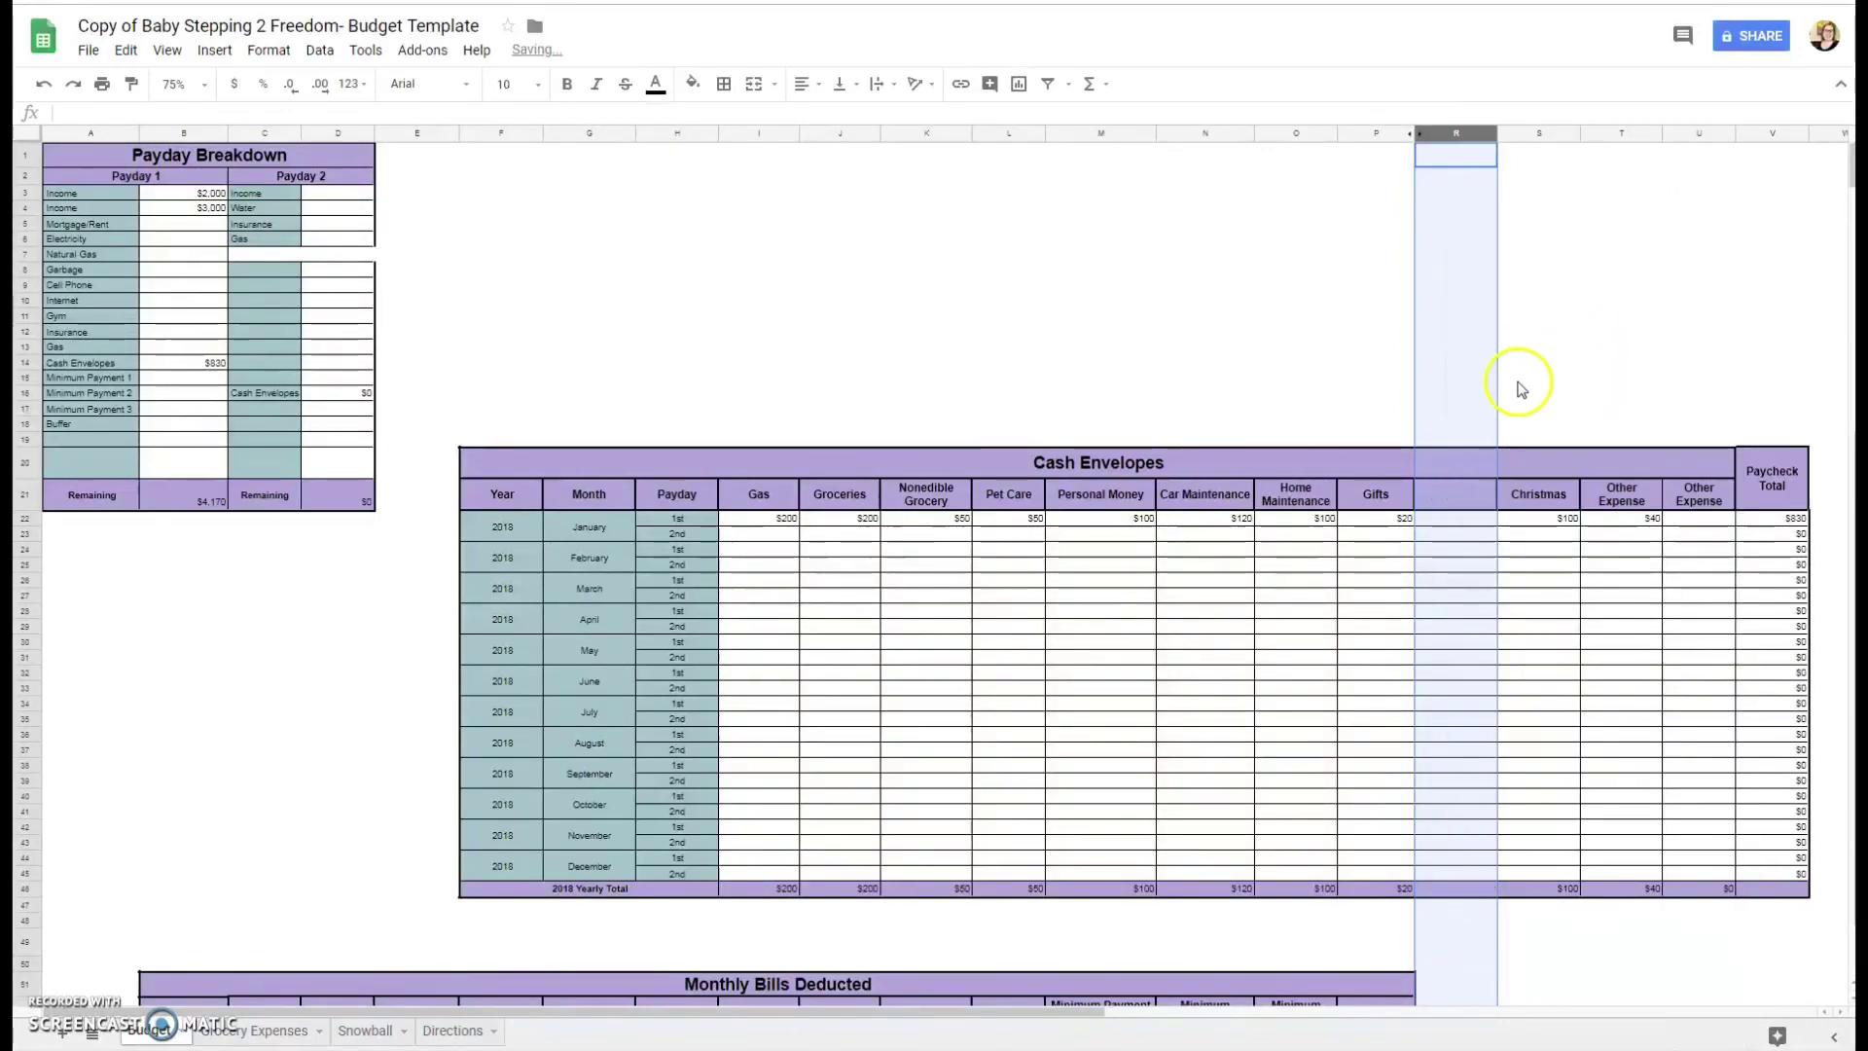
pyautogui.click(1444, 487)
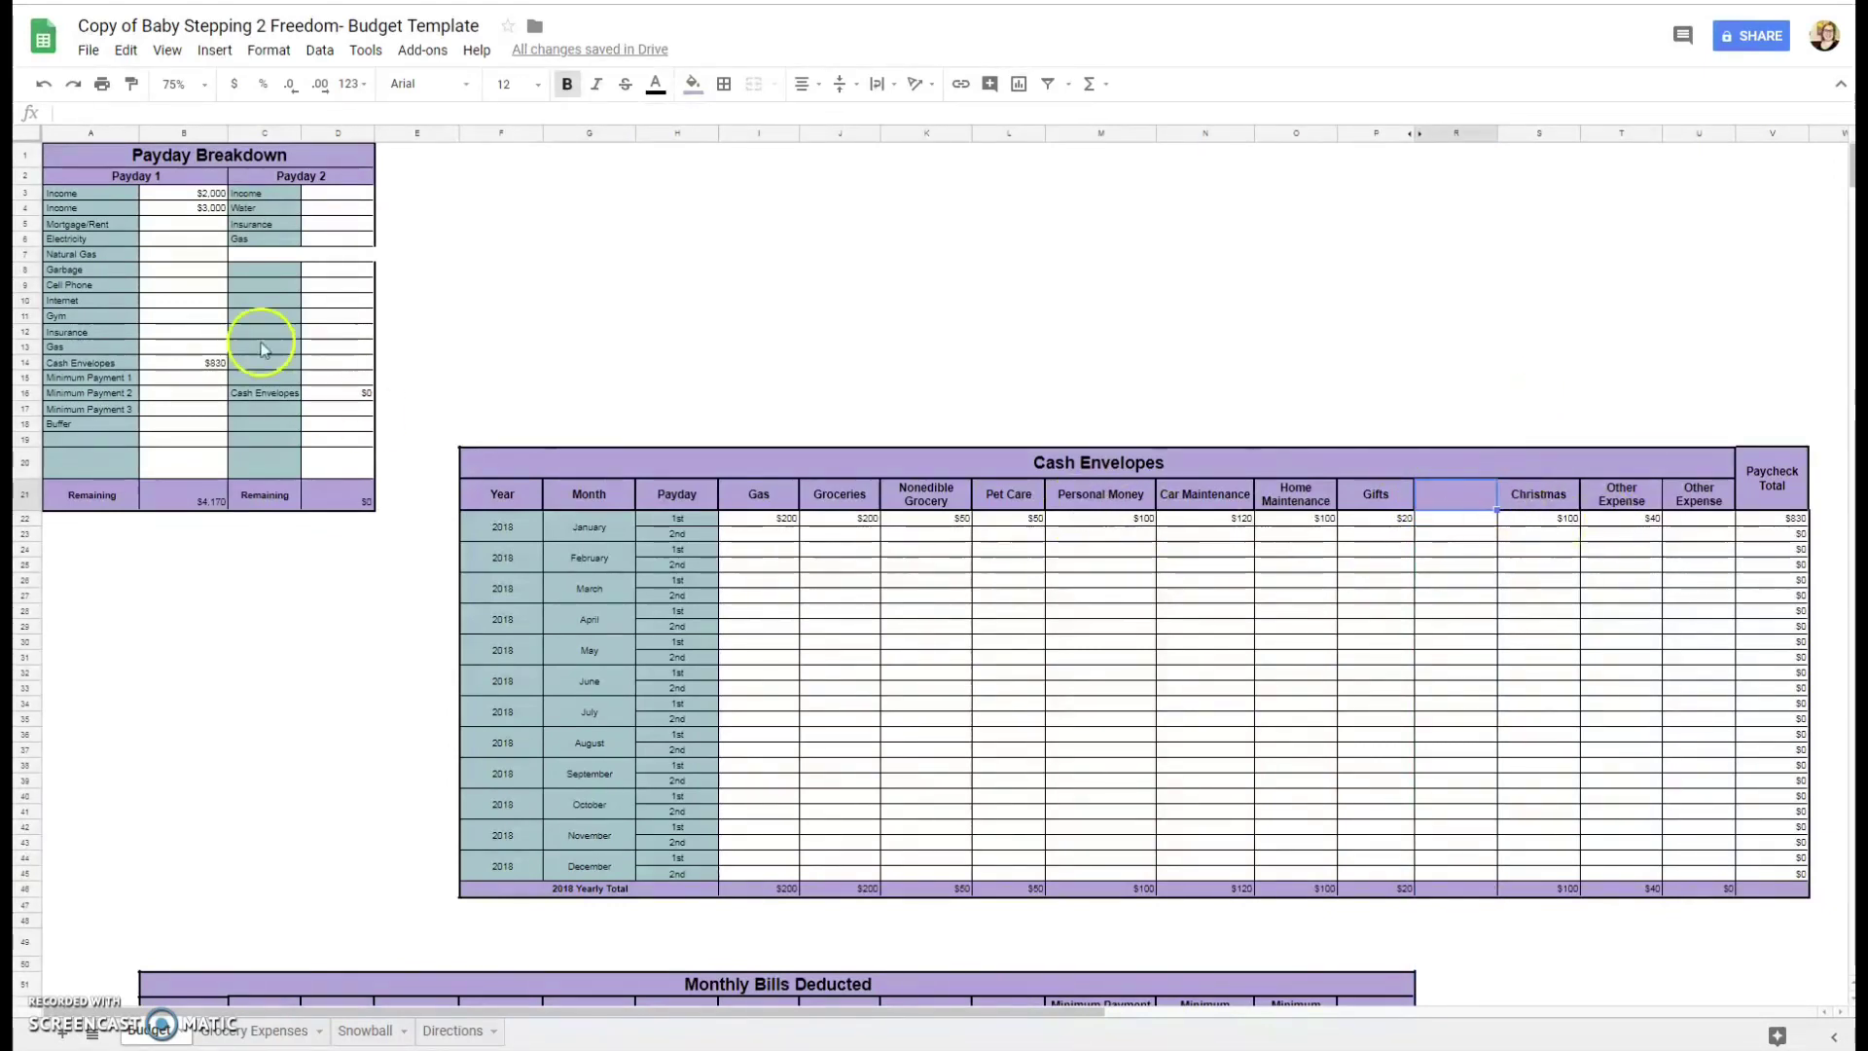
# - Review the extent of the Payday 2 half of the Payday Breakdown table, from its heading to Remaining
pyautogui.moveTo(299, 152); pyautogui.dragTo(293, 509)
pyautogui.moveTo(298, 173); pyautogui.dragTo(352, 509)
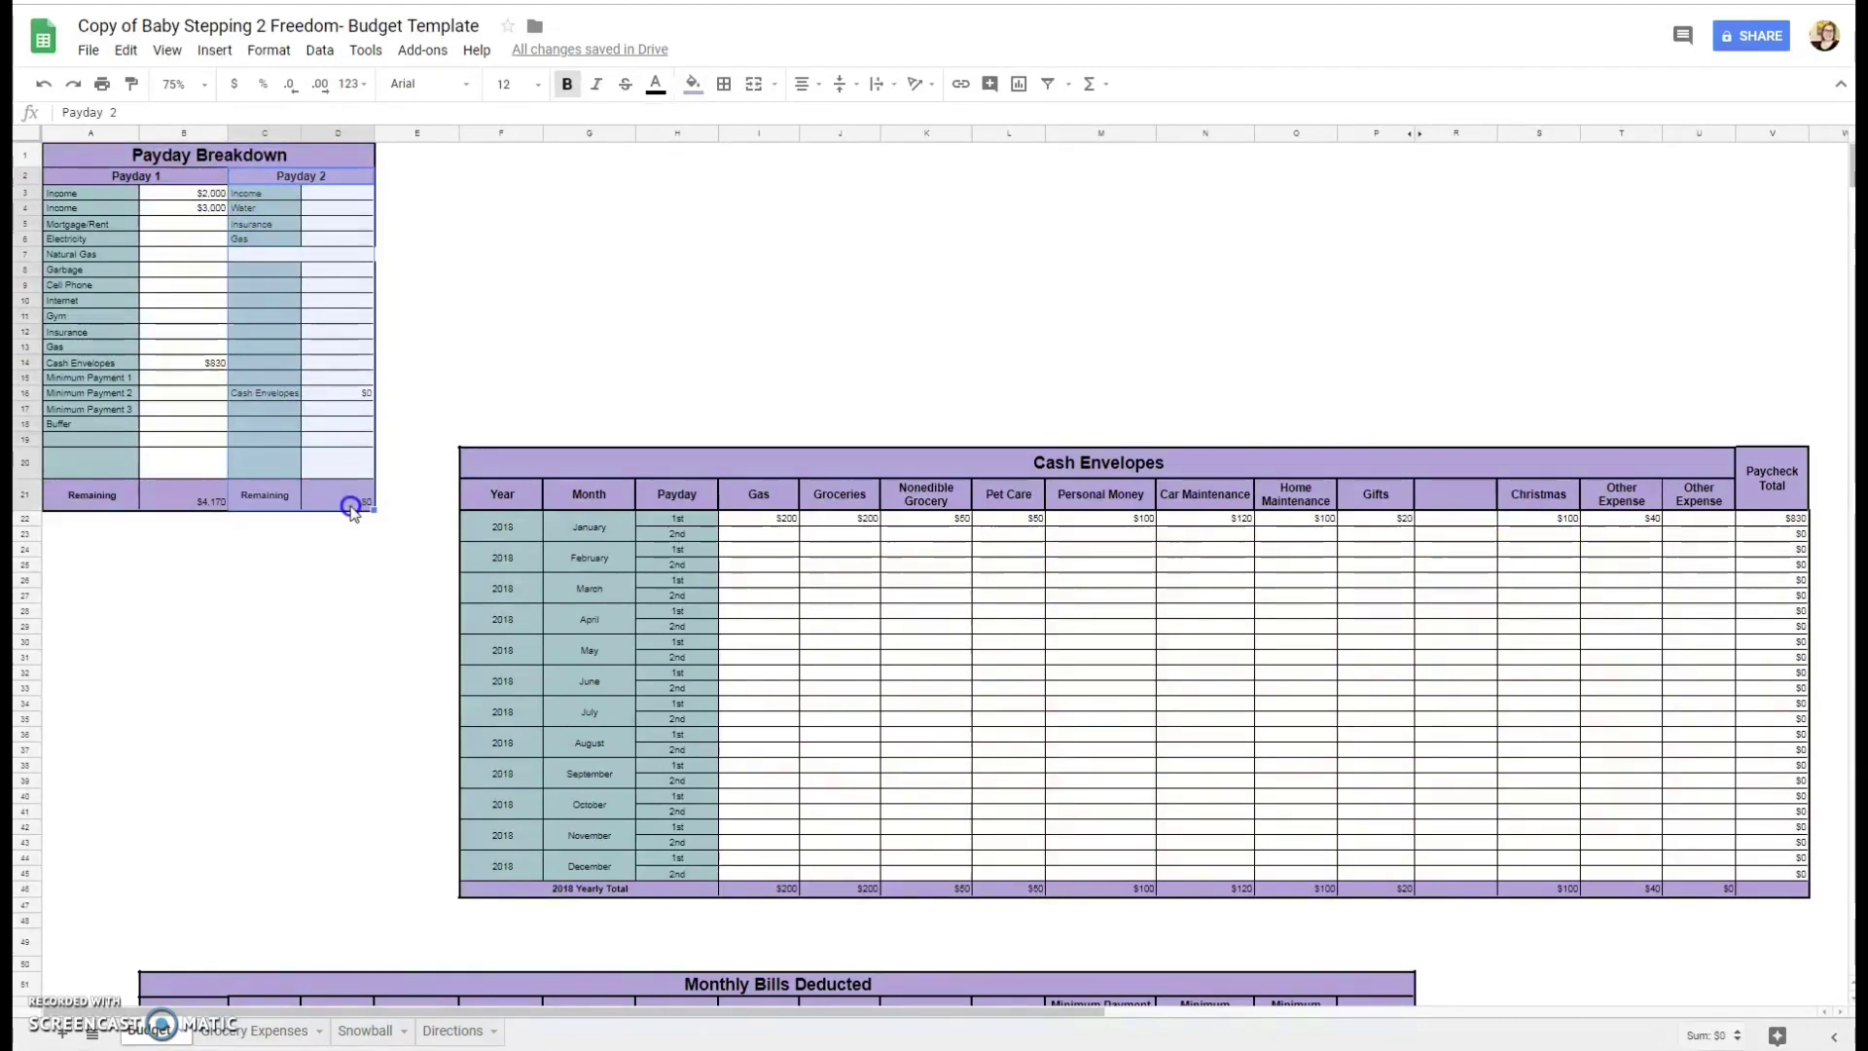
pyautogui.click(429, 396)
# - Copy the Cash Envelopes table from its title through December (F20:V45) and paste it at cell F1
pyautogui.moveTo(488, 458); pyautogui.dragTo(1774, 877)
pyautogui.rightClick(605, 555)
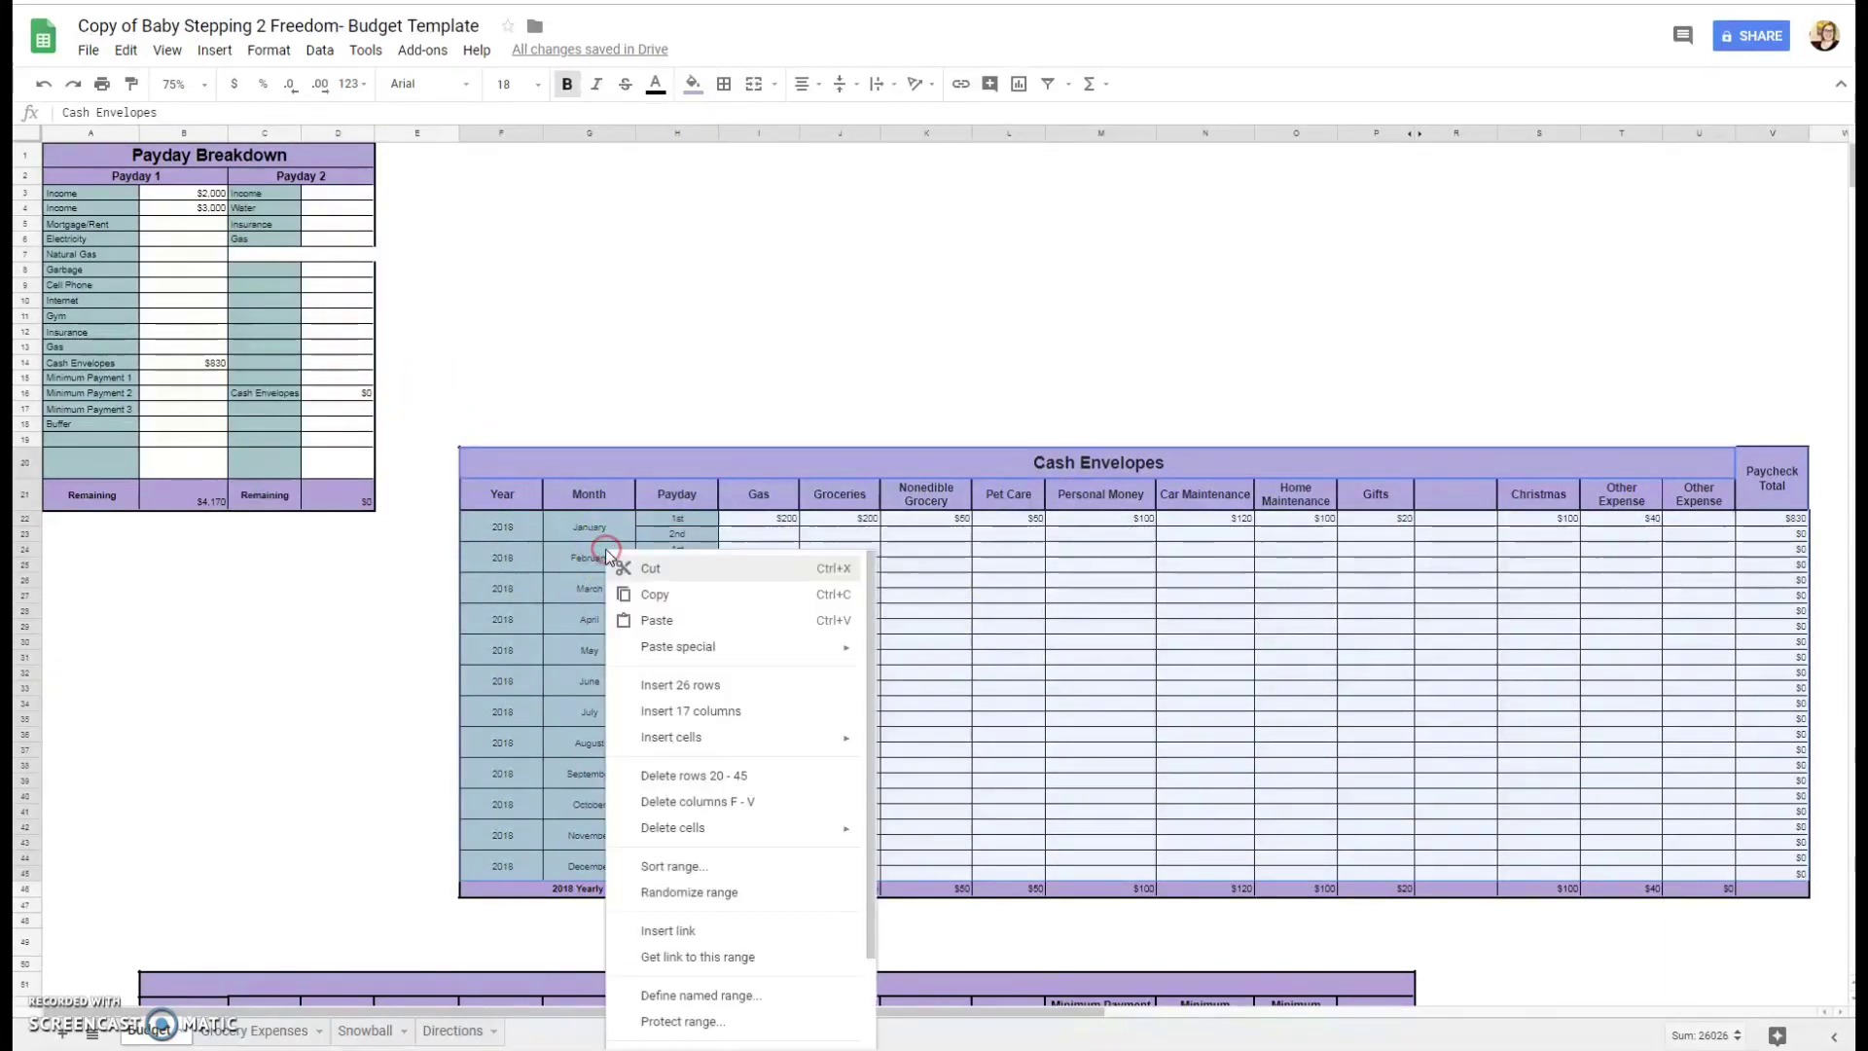
pyautogui.click(650, 596)
pyautogui.click(515, 164)
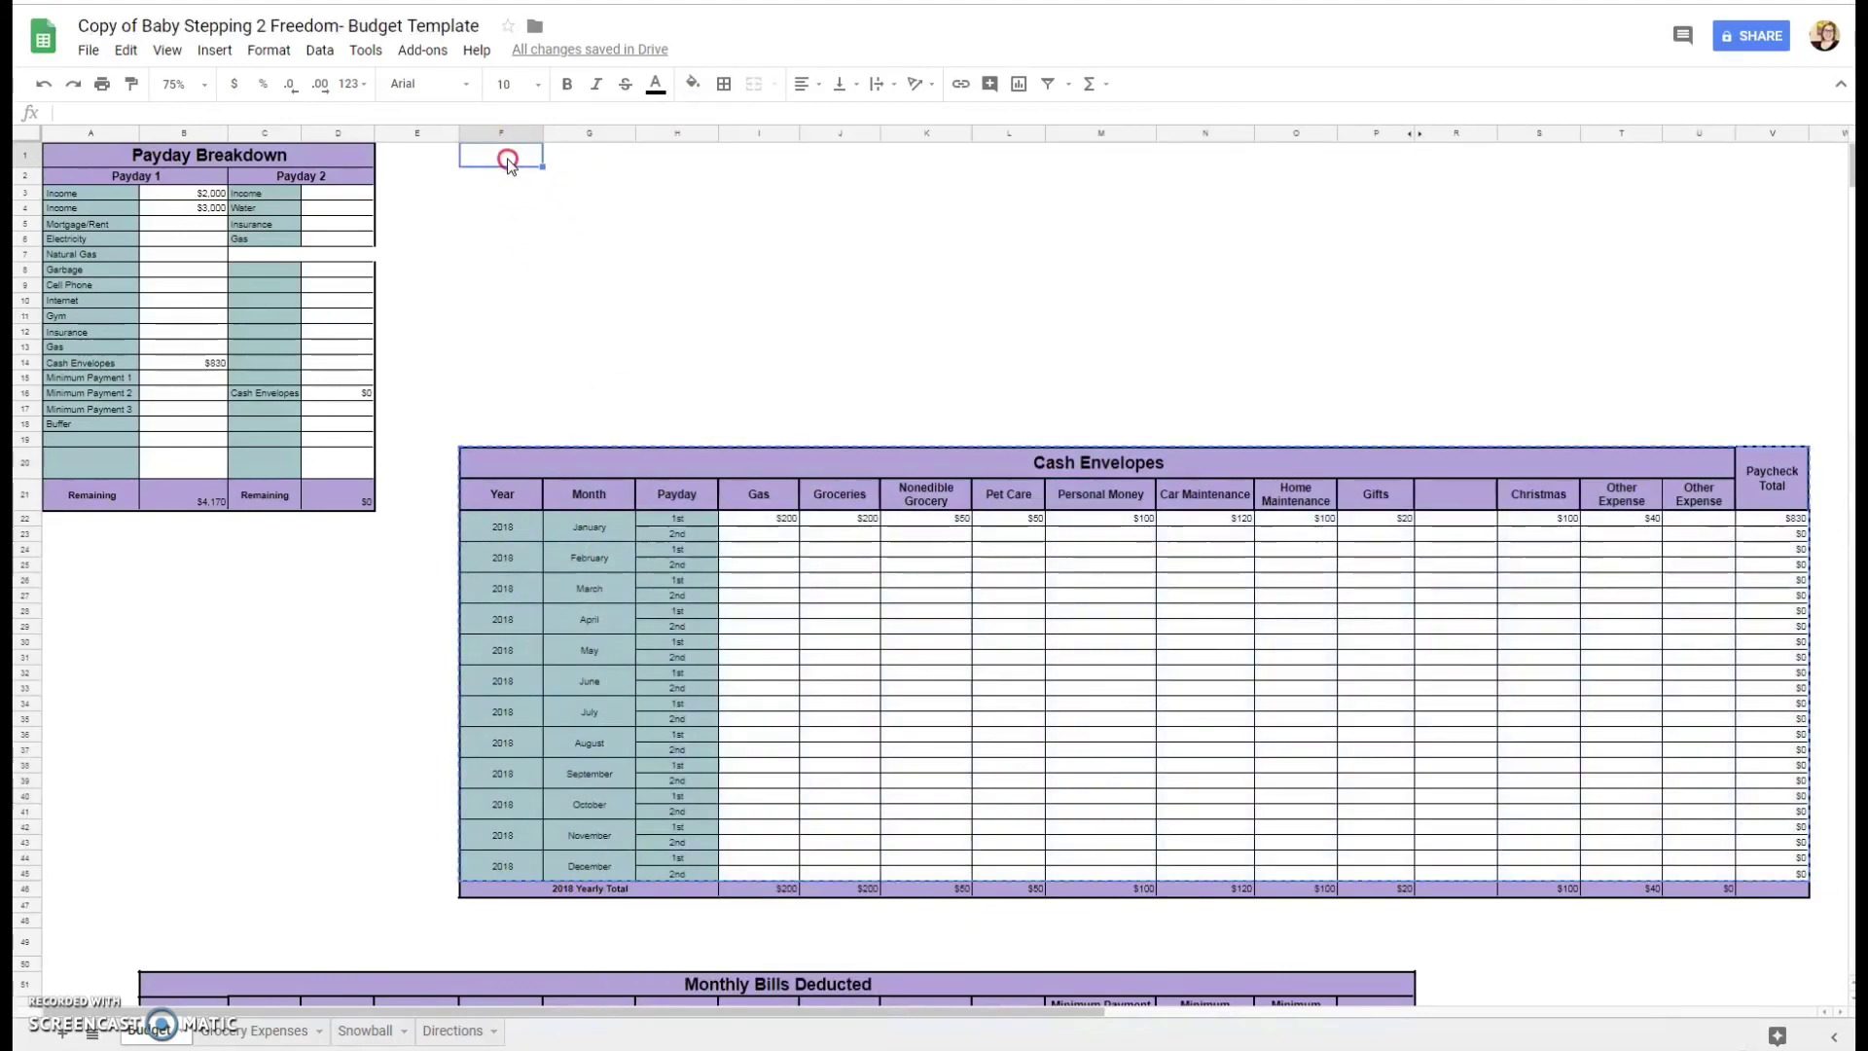
pyautogui.rightClick(514, 161)
pyautogui.click(559, 230)
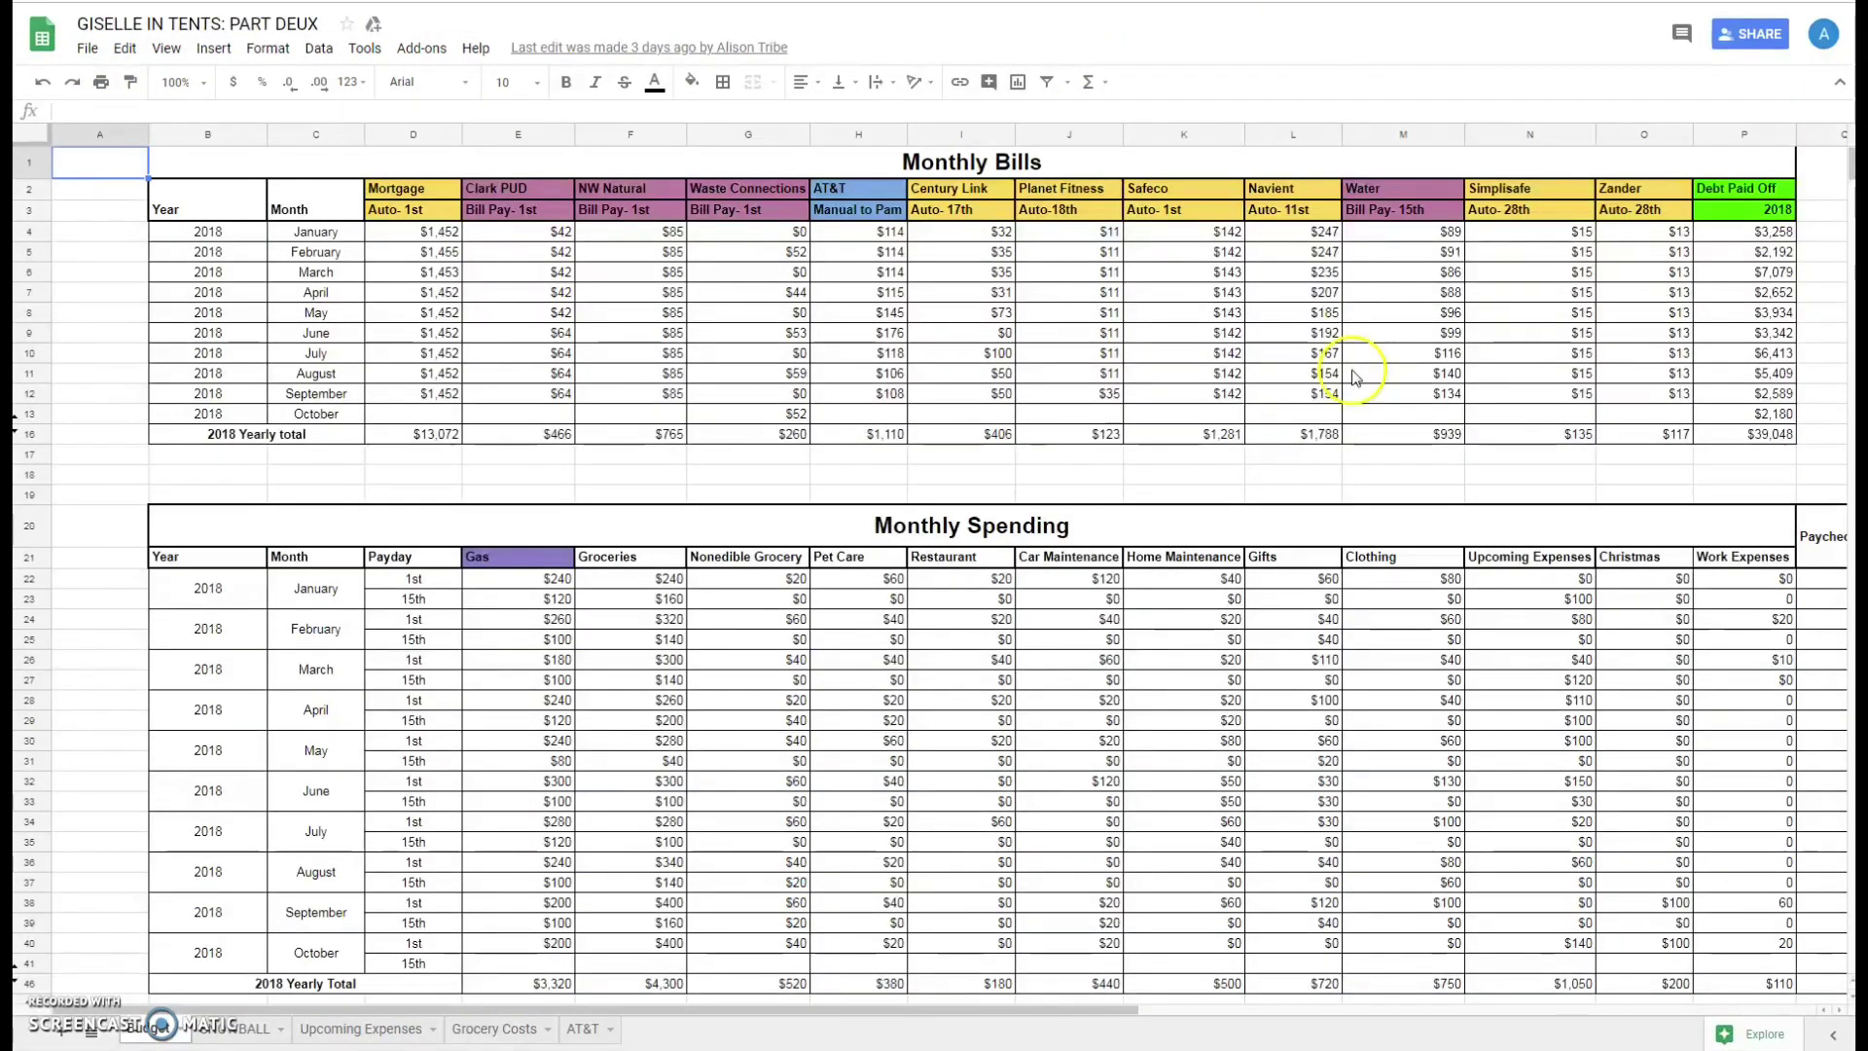
# - Look over the finished budget's Monthly Bills, Monthly Spending and Payday Breakdown tables to compare their layout
pyautogui.scroll(-3, 545, 482)
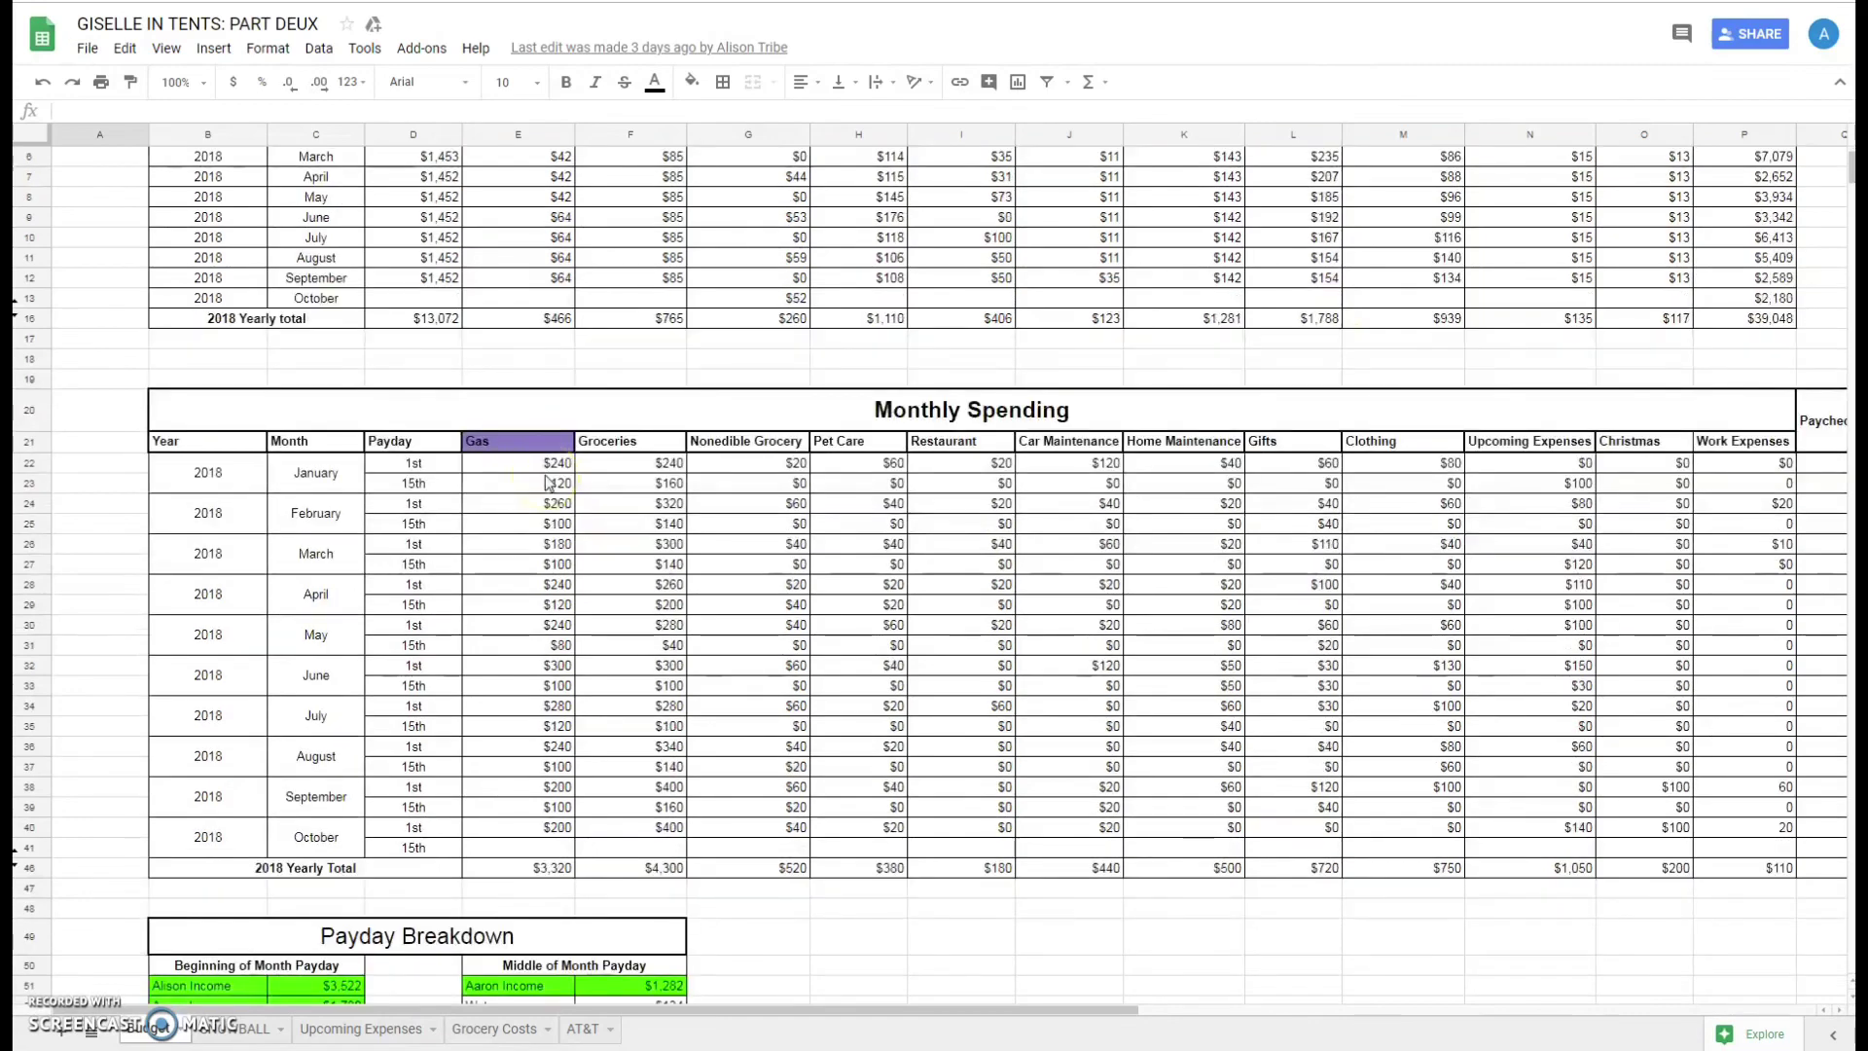
pyautogui.scroll(-6, 548, 484)
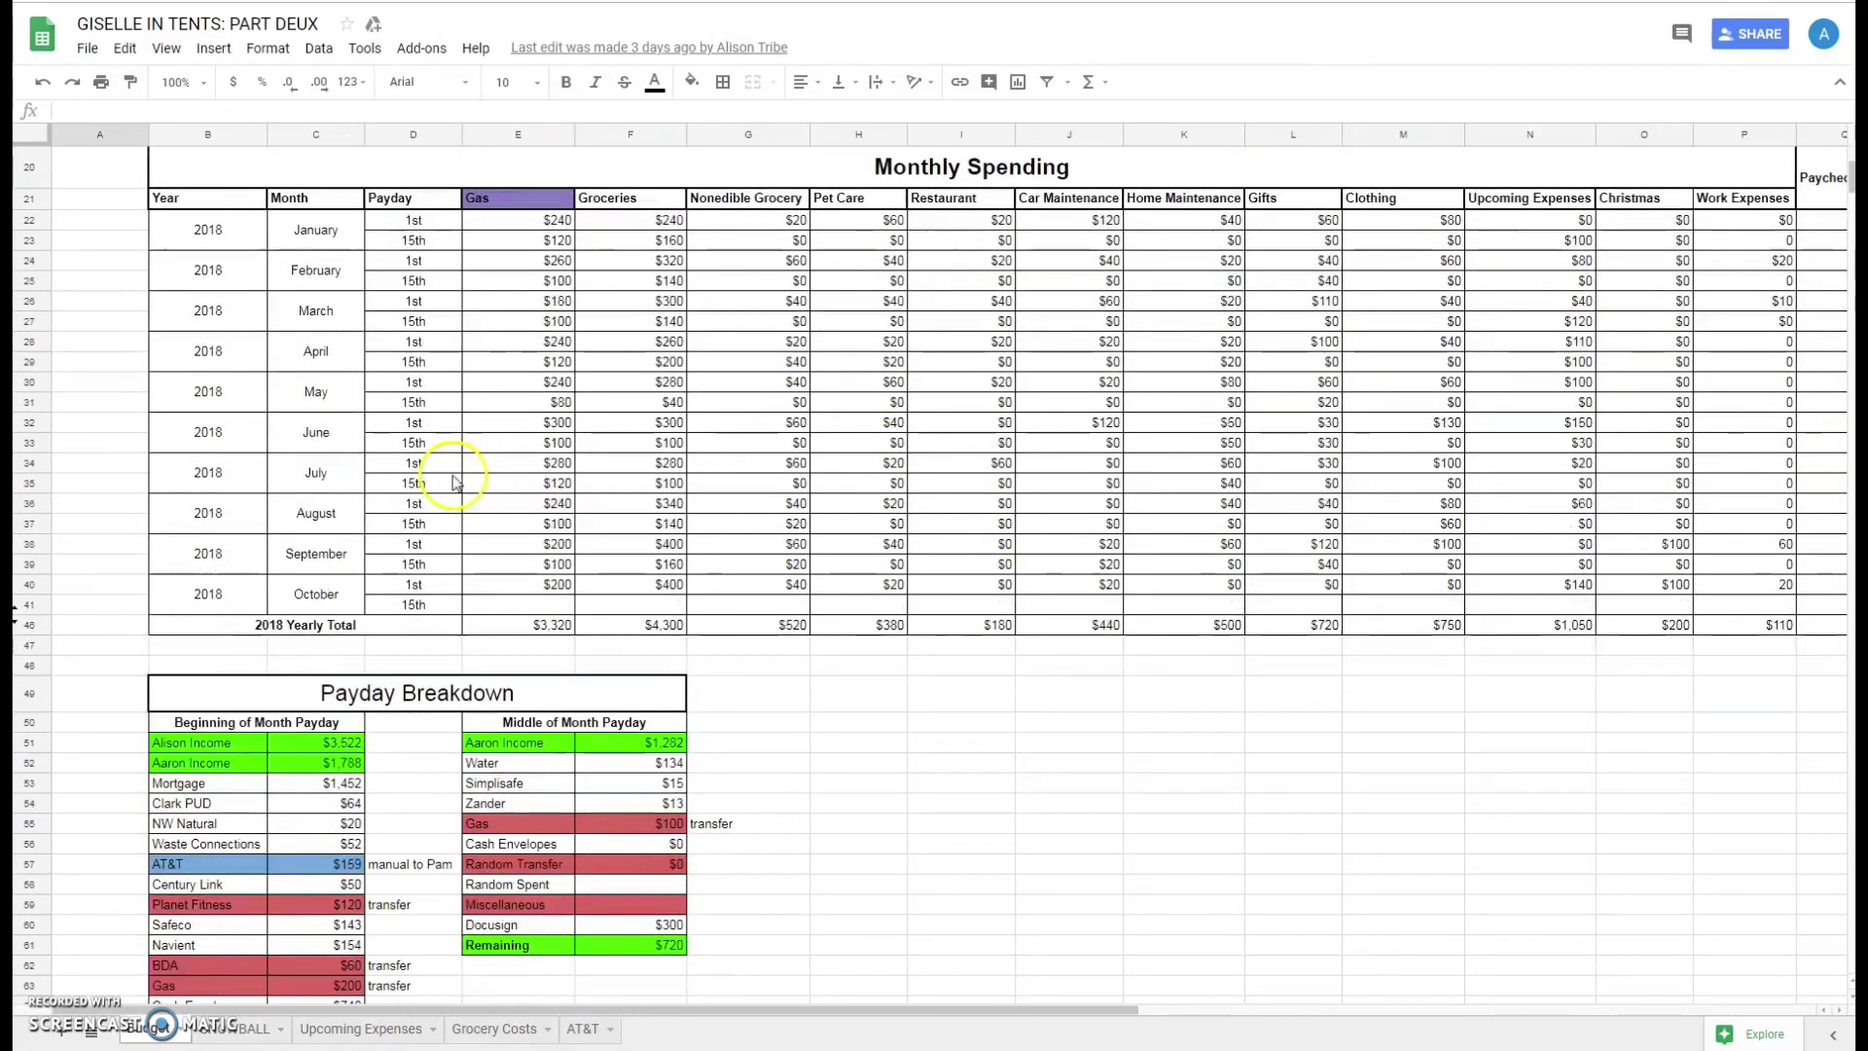
pyautogui.scroll(-1, 389, 501)
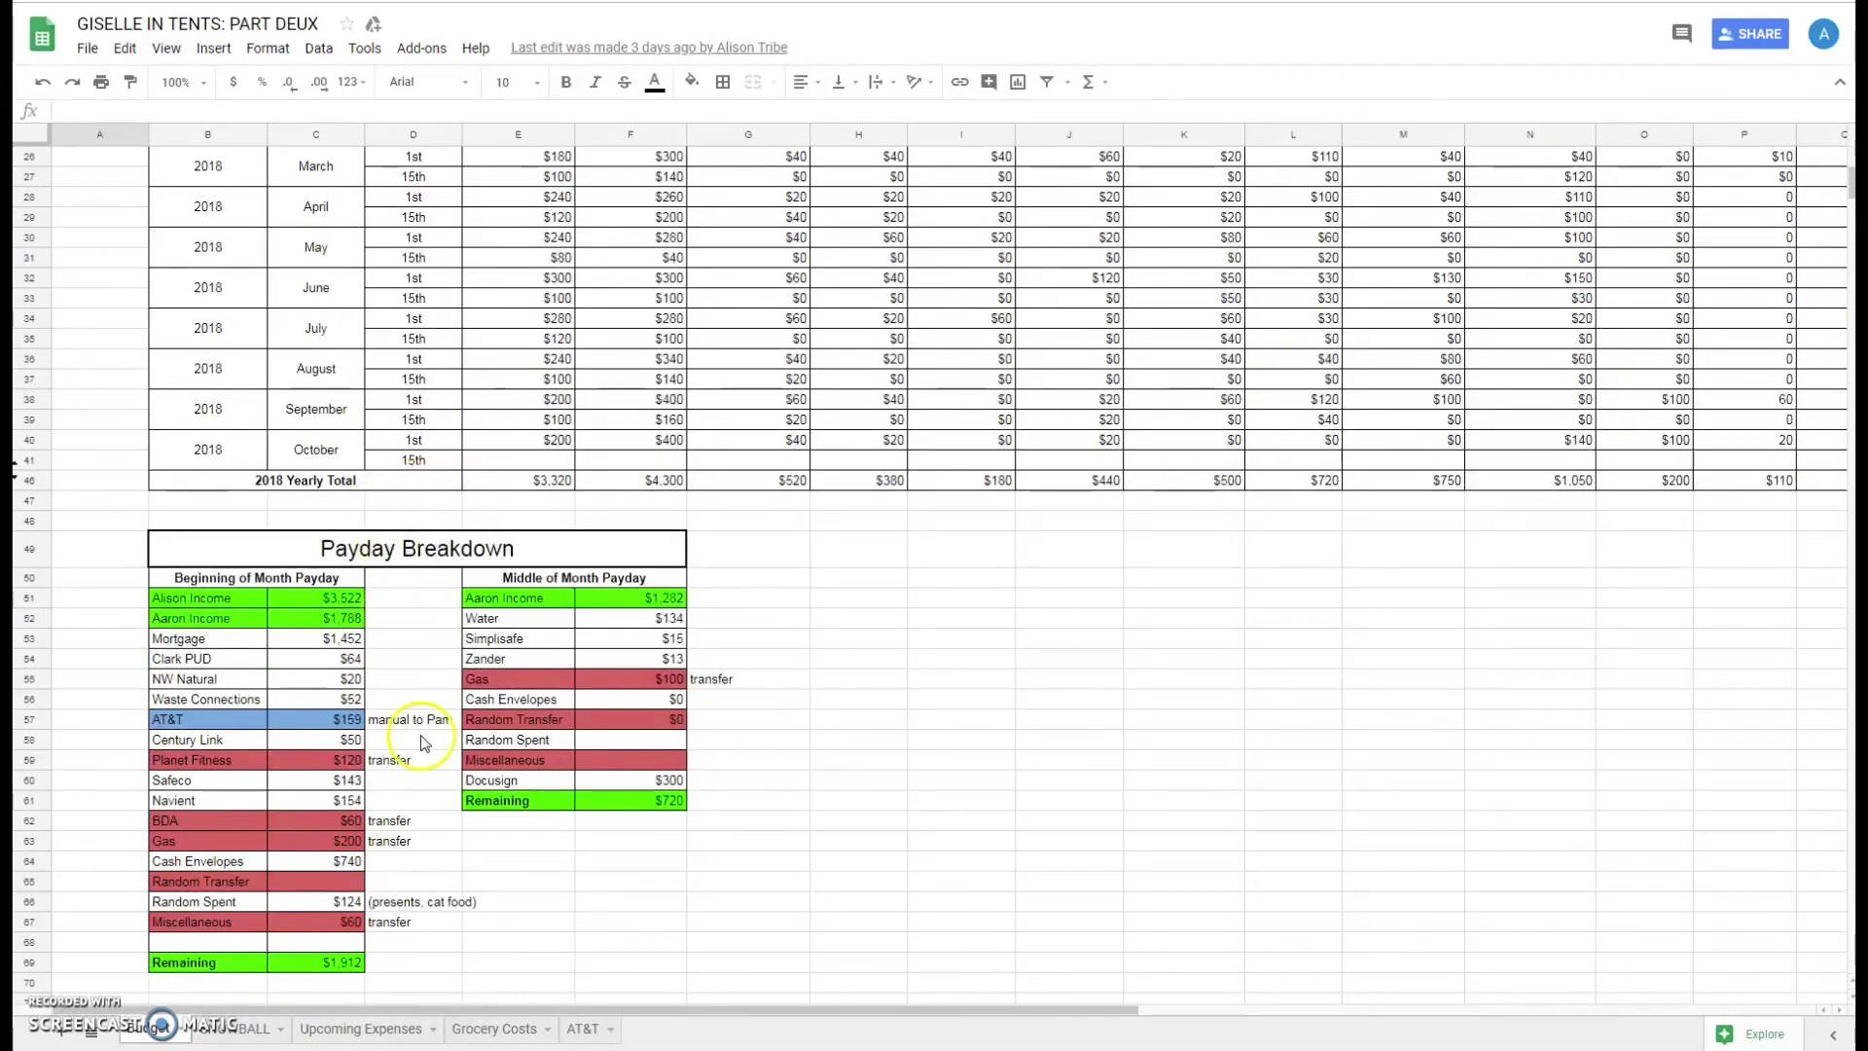
pyautogui.scroll(1, 429, 749)
pyautogui.scroll(6, 429, 749)
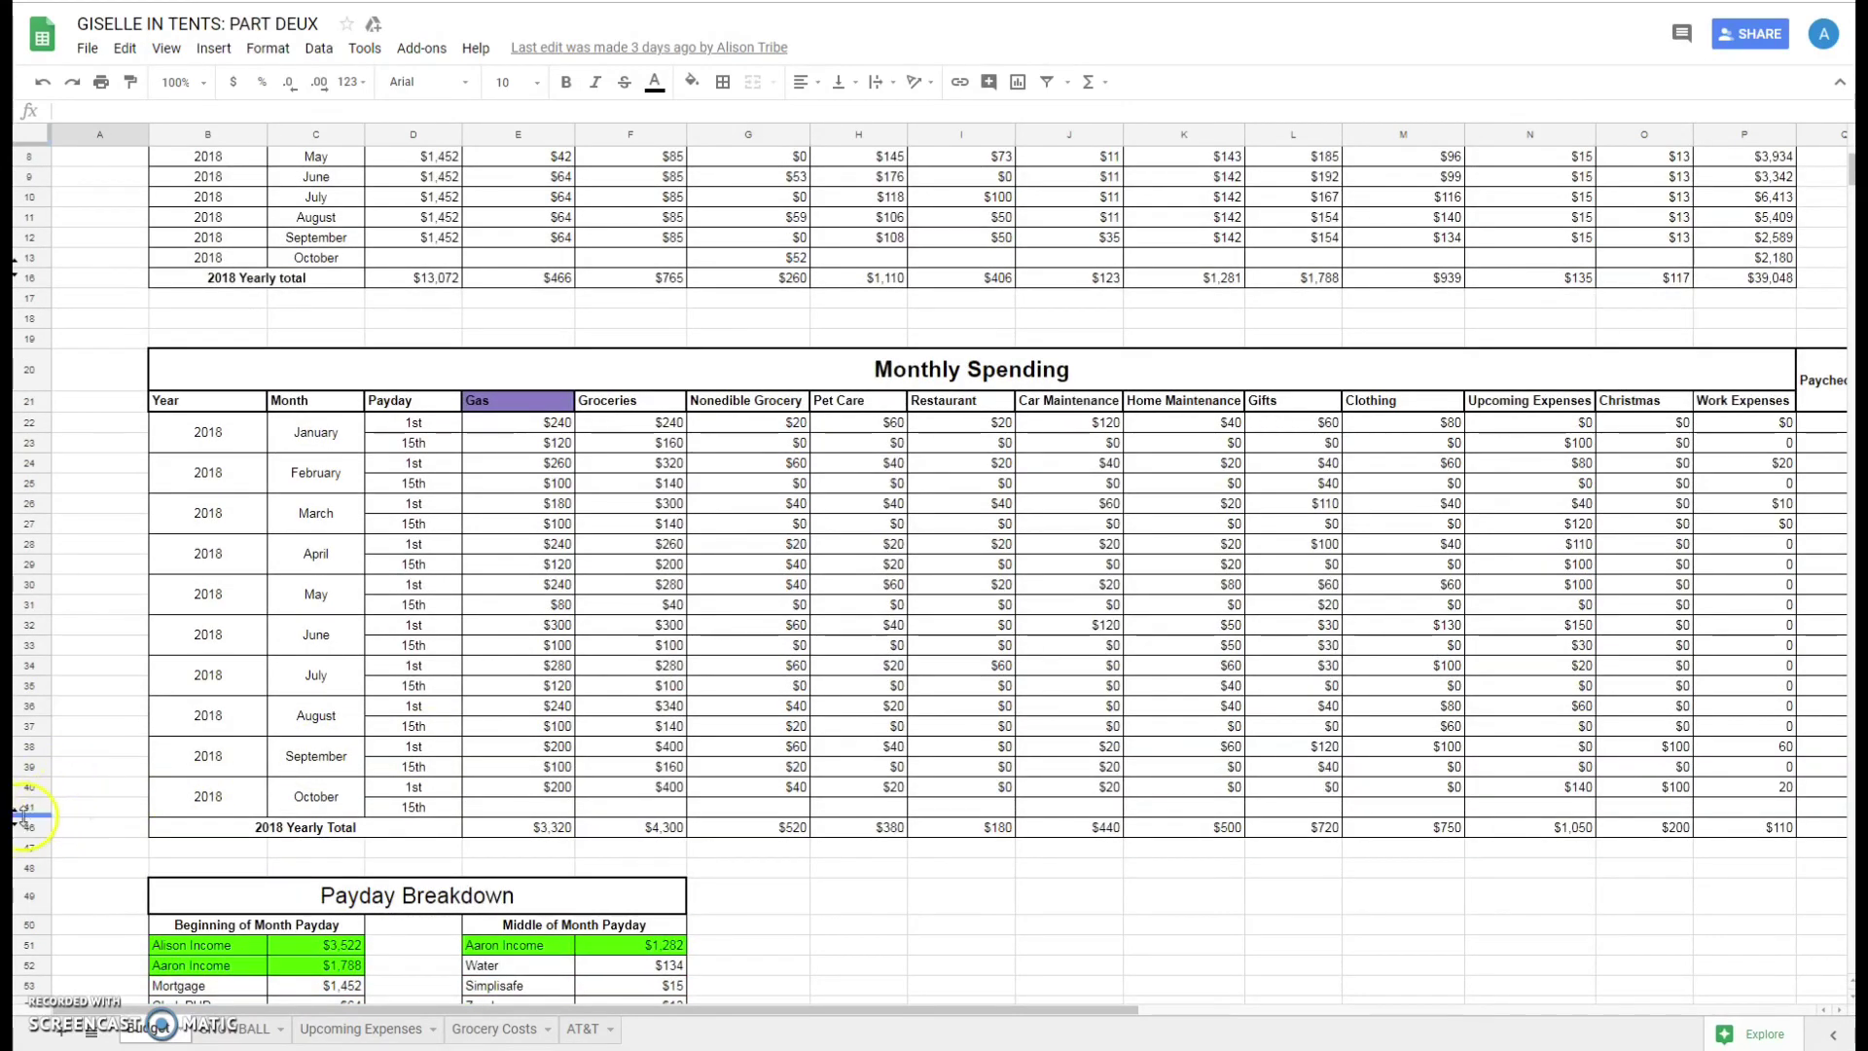
pyautogui.scroll(3, 151, 750)
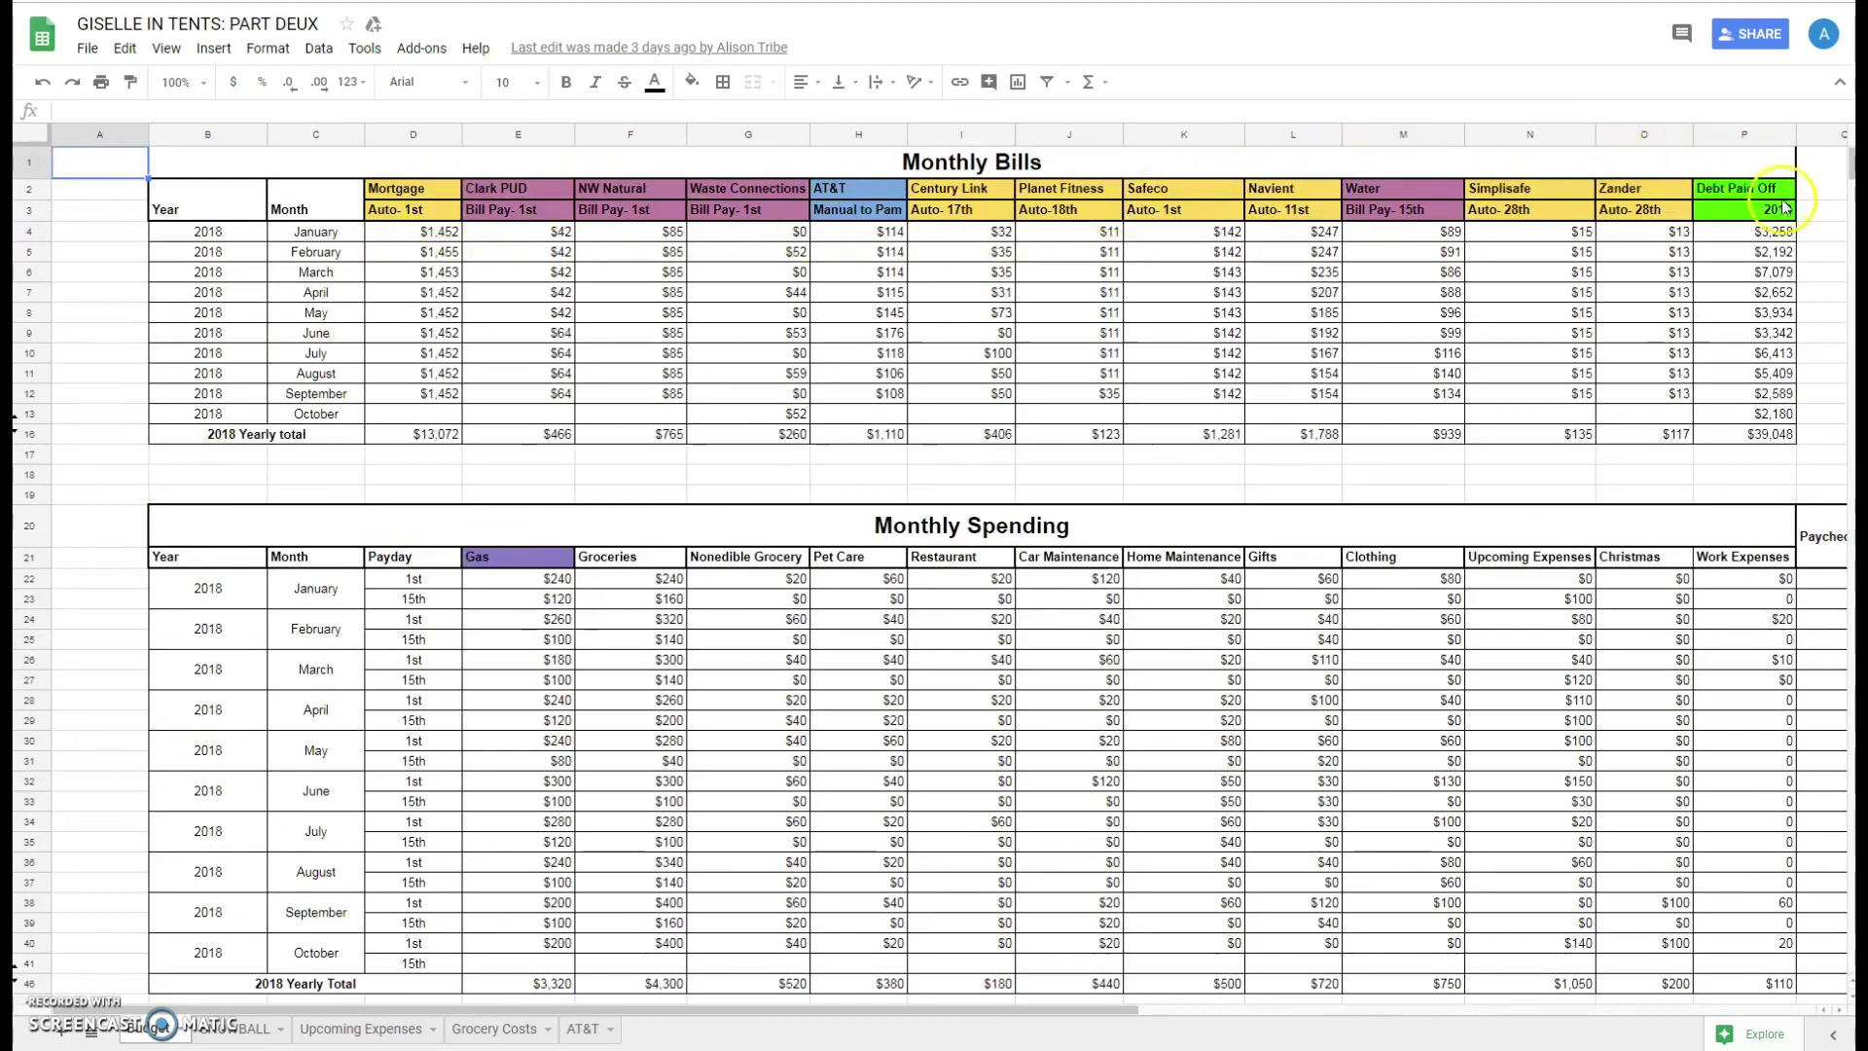
# - Examine the color-coded payment methods in the Monthly Bills headers, comparing the Bill Pay columns with the Auto columns
pyautogui.moveTo(496, 198); pyautogui.dragTo(767, 207)
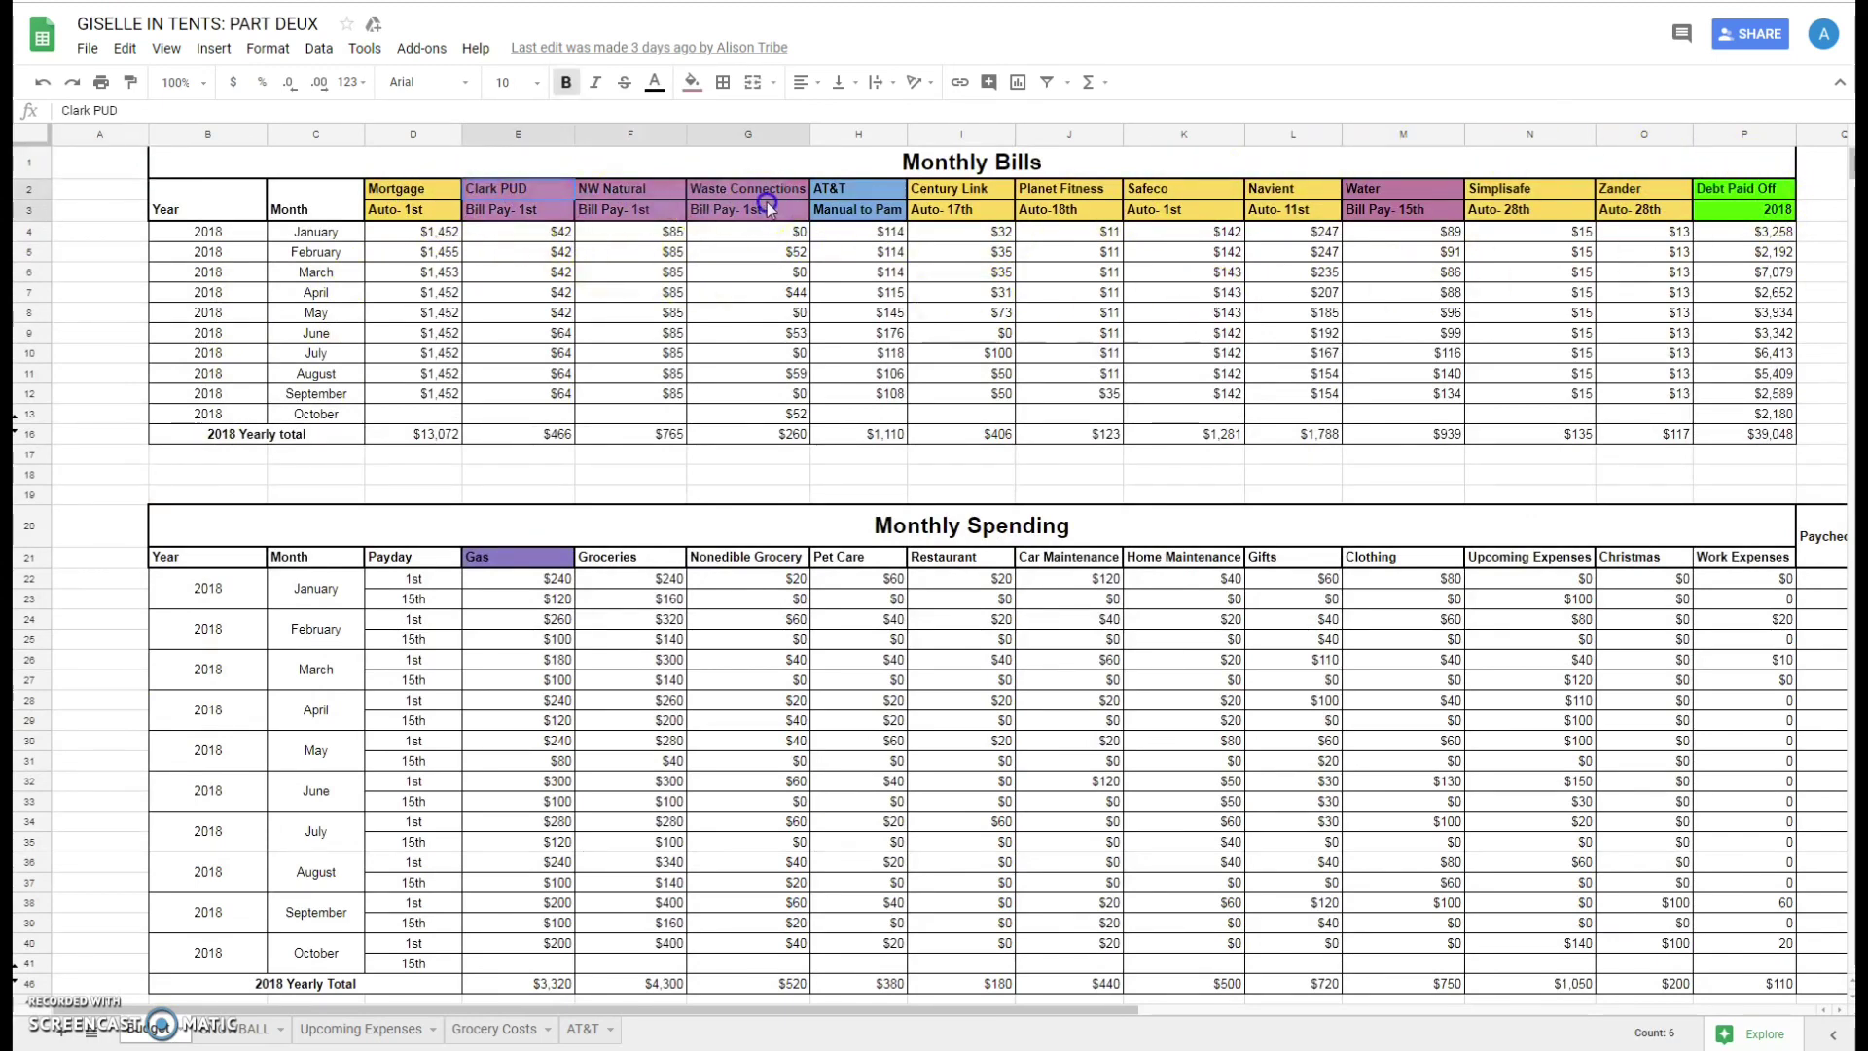
pyautogui.moveTo(1405, 197); pyautogui.dragTo(1405, 209)
pyautogui.moveTo(948, 190); pyautogui.dragTo(1275, 209)
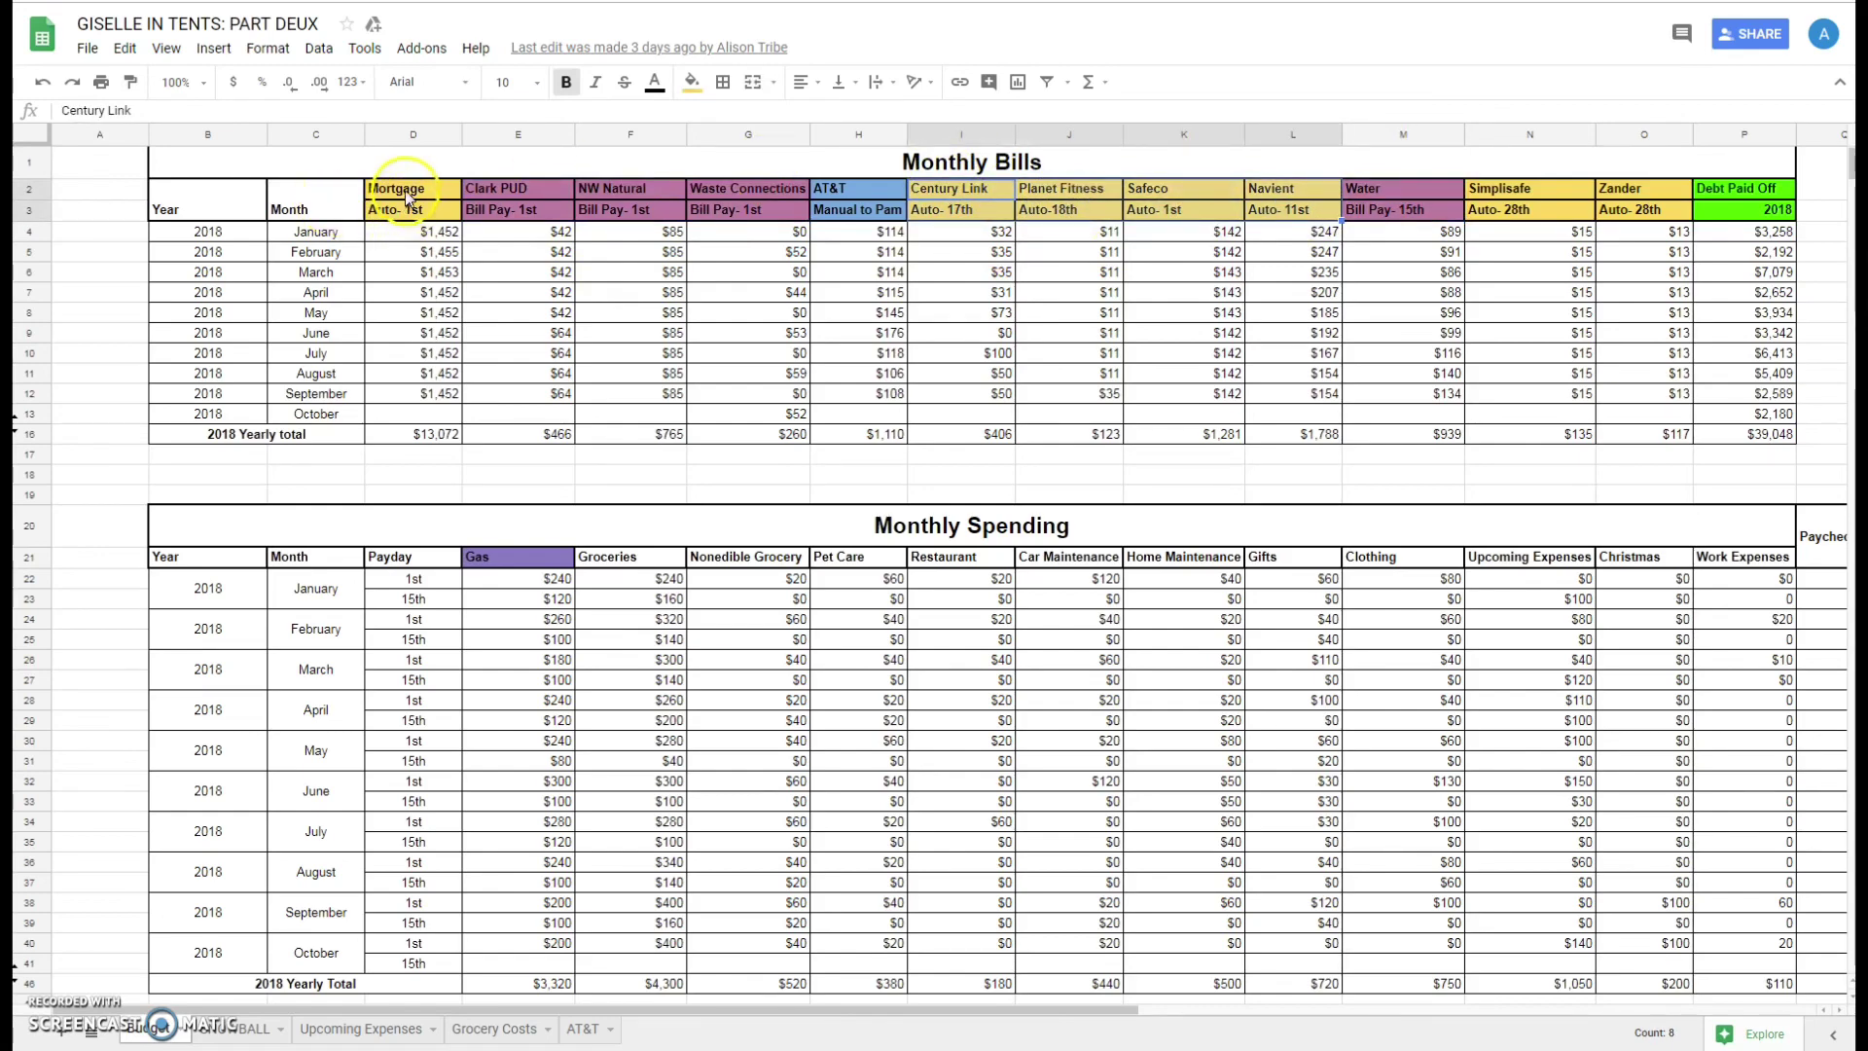
pyautogui.moveTo(407, 195); pyautogui.dragTo(409, 208)
# - Examine the red transfer entries in both halves of the finished budget's Payday Breakdown, including Gas in the middle-of-month half
pyautogui.scroll(-5, 92, 396)
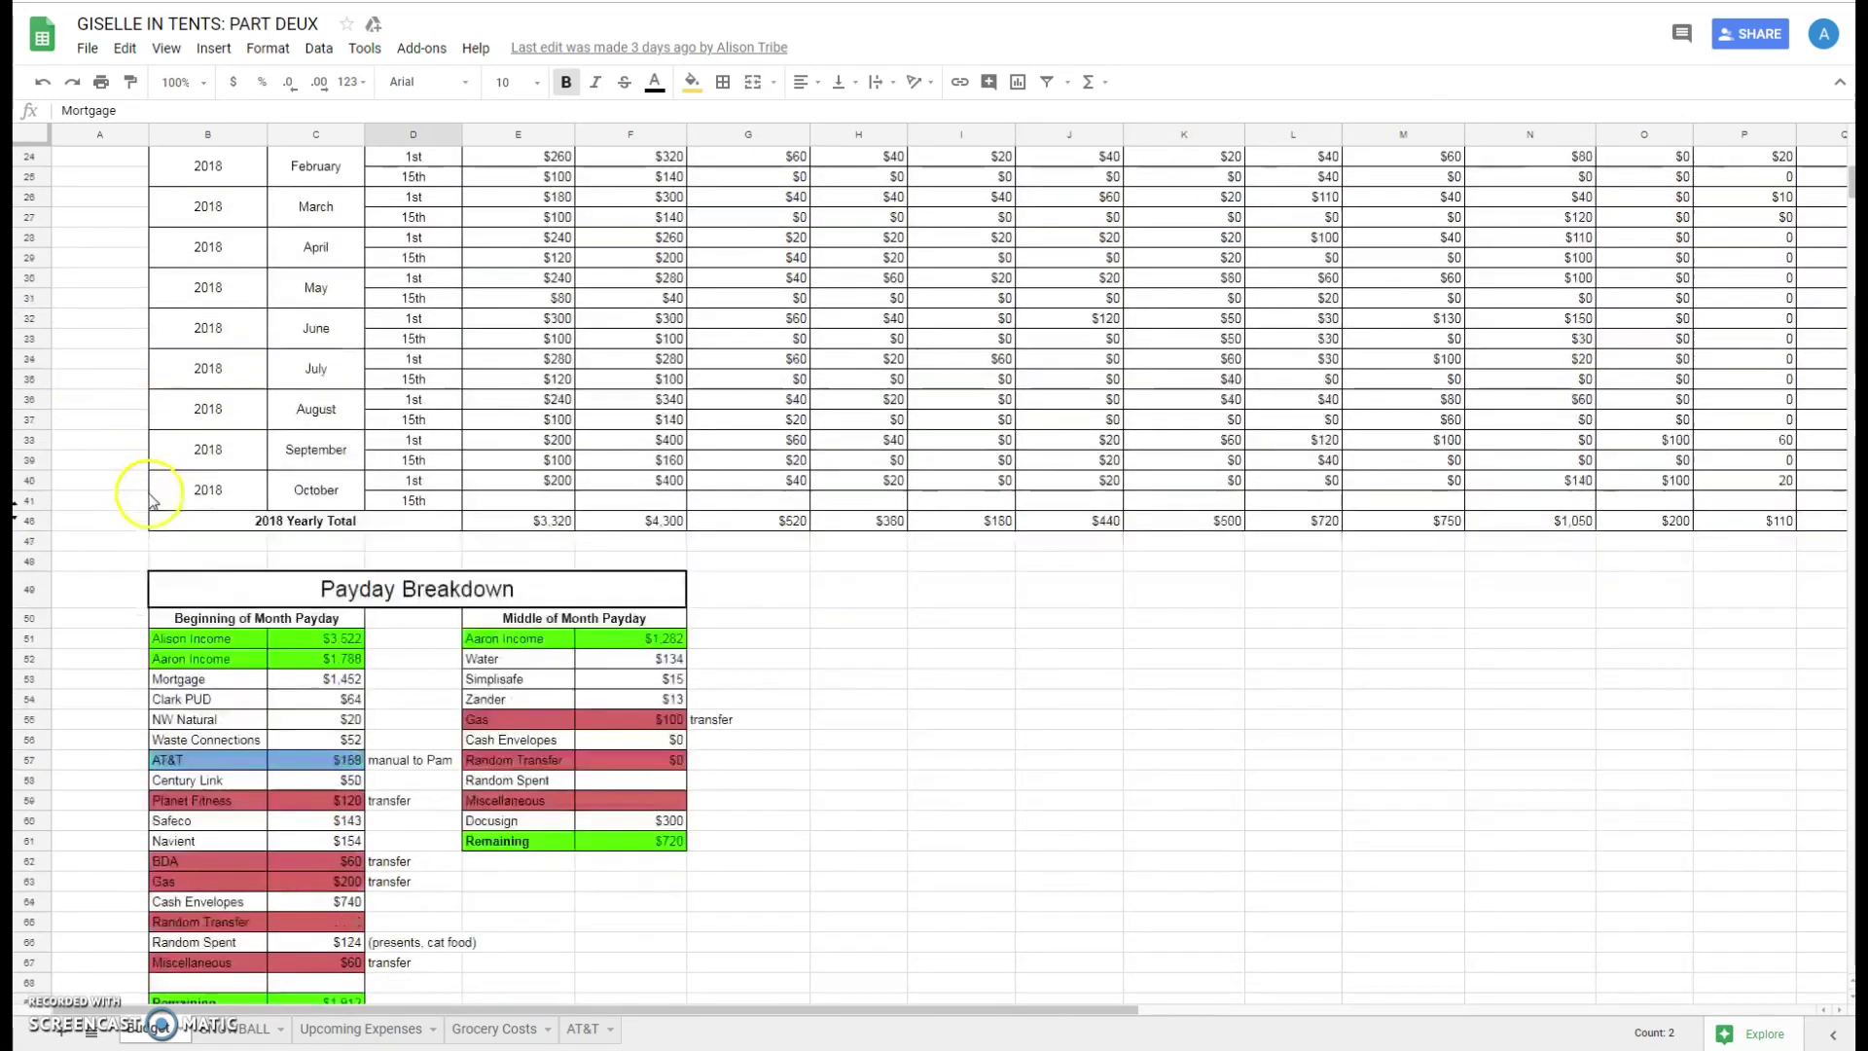
pyautogui.scroll(-1, 151, 506)
pyautogui.moveTo(227, 712); pyautogui.dragTo(303, 779)
pyautogui.moveTo(491, 619); pyautogui.dragTo(611, 613)
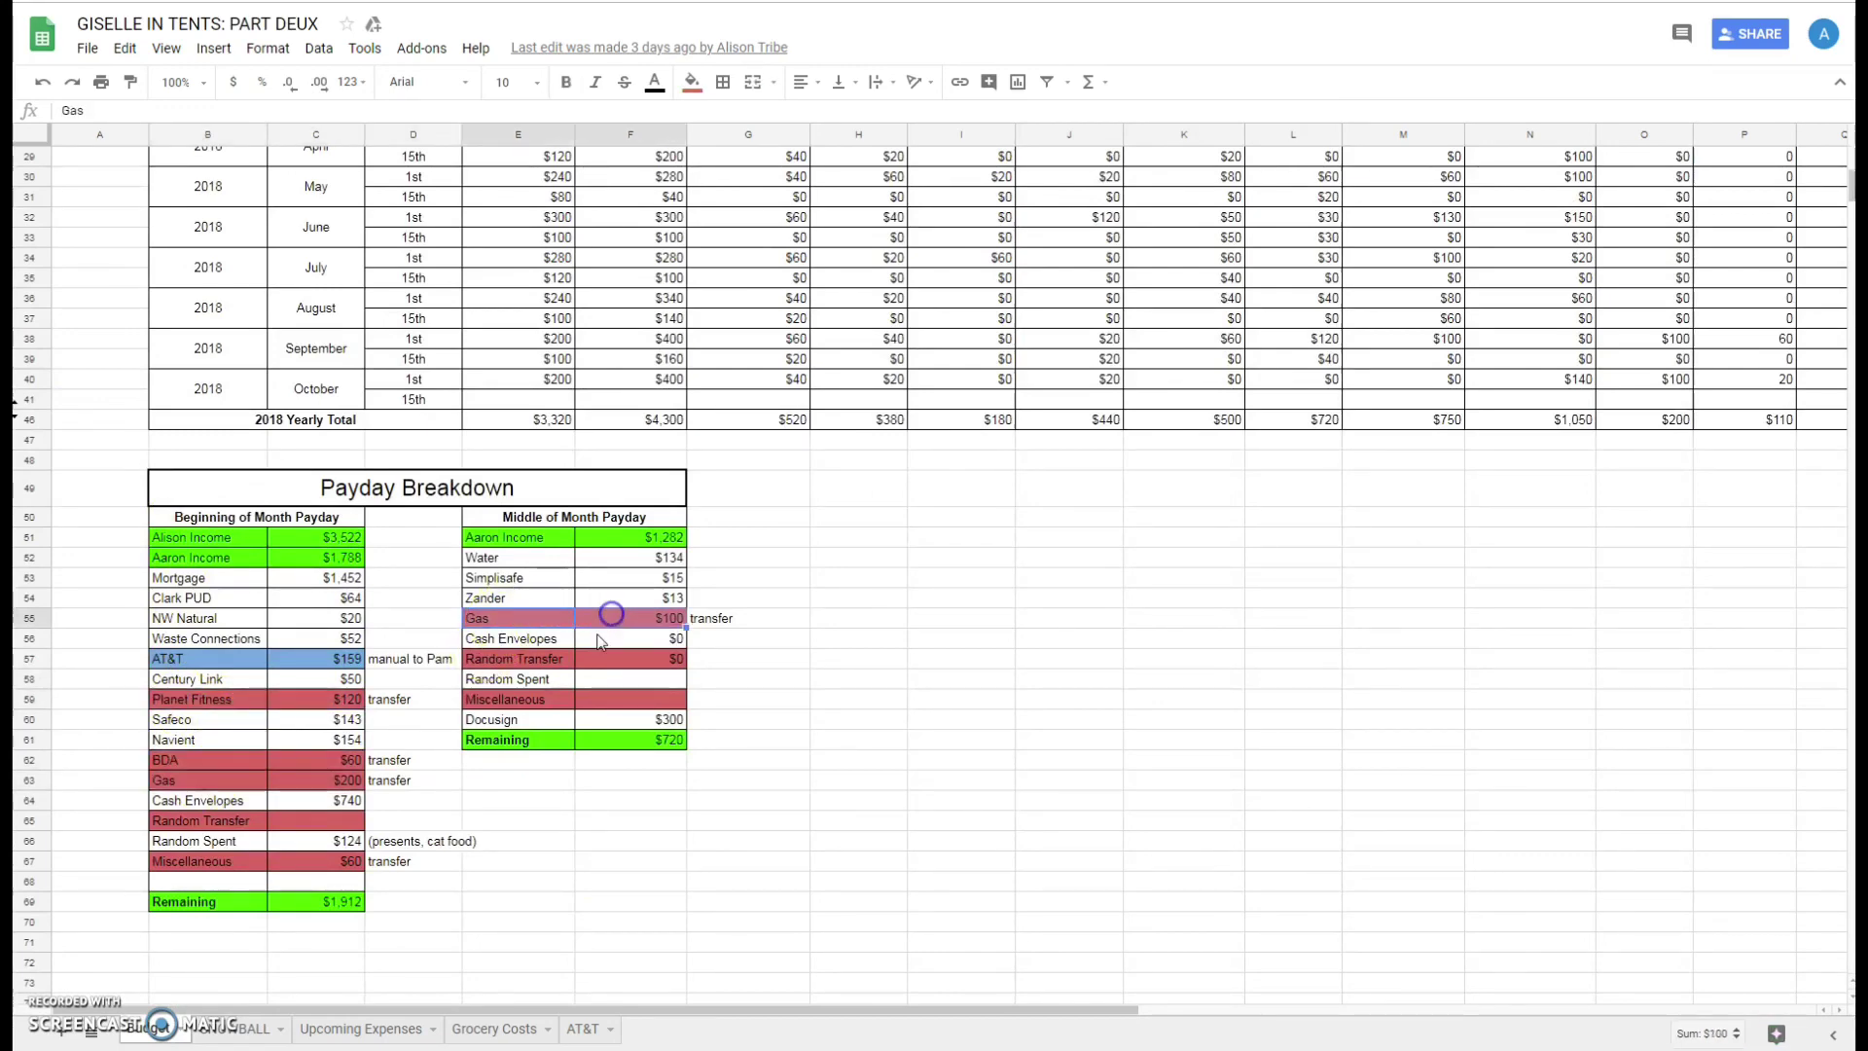
pyautogui.click(121, 600)
# - Select the January to October rows (22–41) of Monthly Spending and view their row options without applying any
pyautogui.scroll(2, 123, 619)
pyautogui.scroll(5, 121, 619)
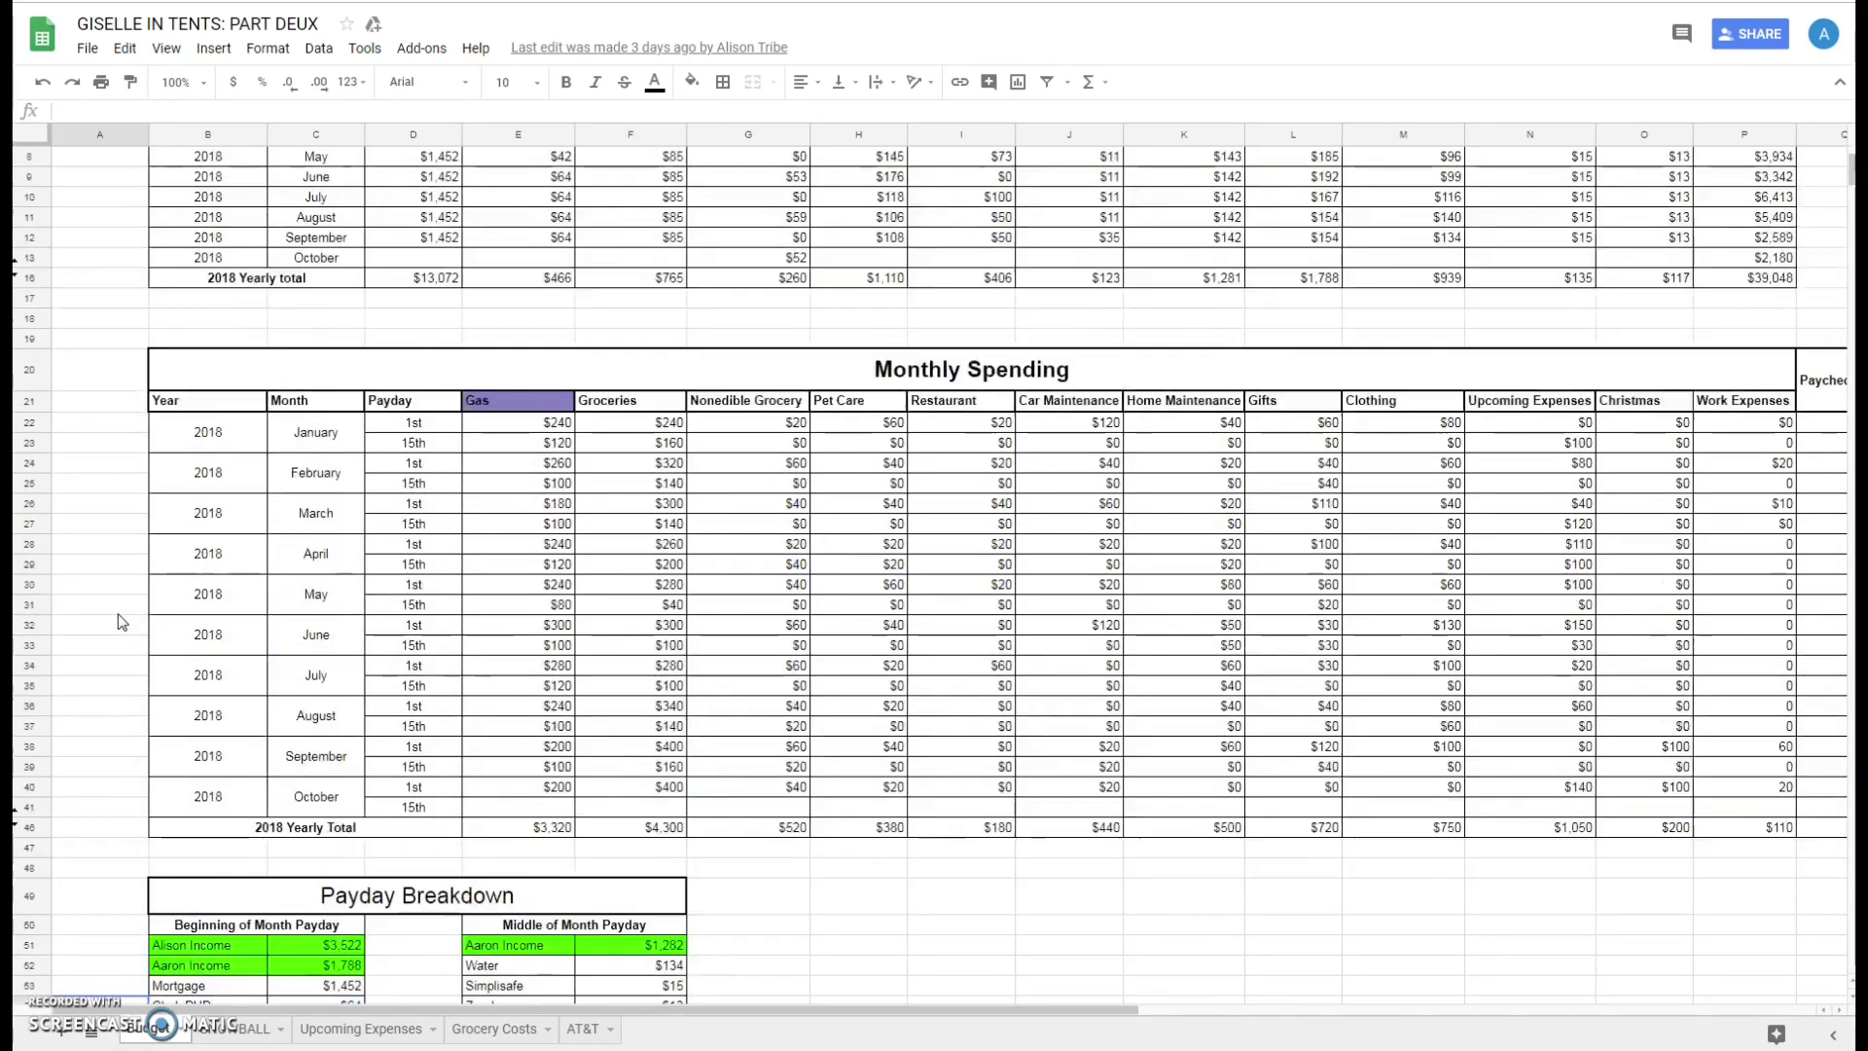
pyautogui.moveTo(33, 425); pyautogui.dragTo(35, 807)
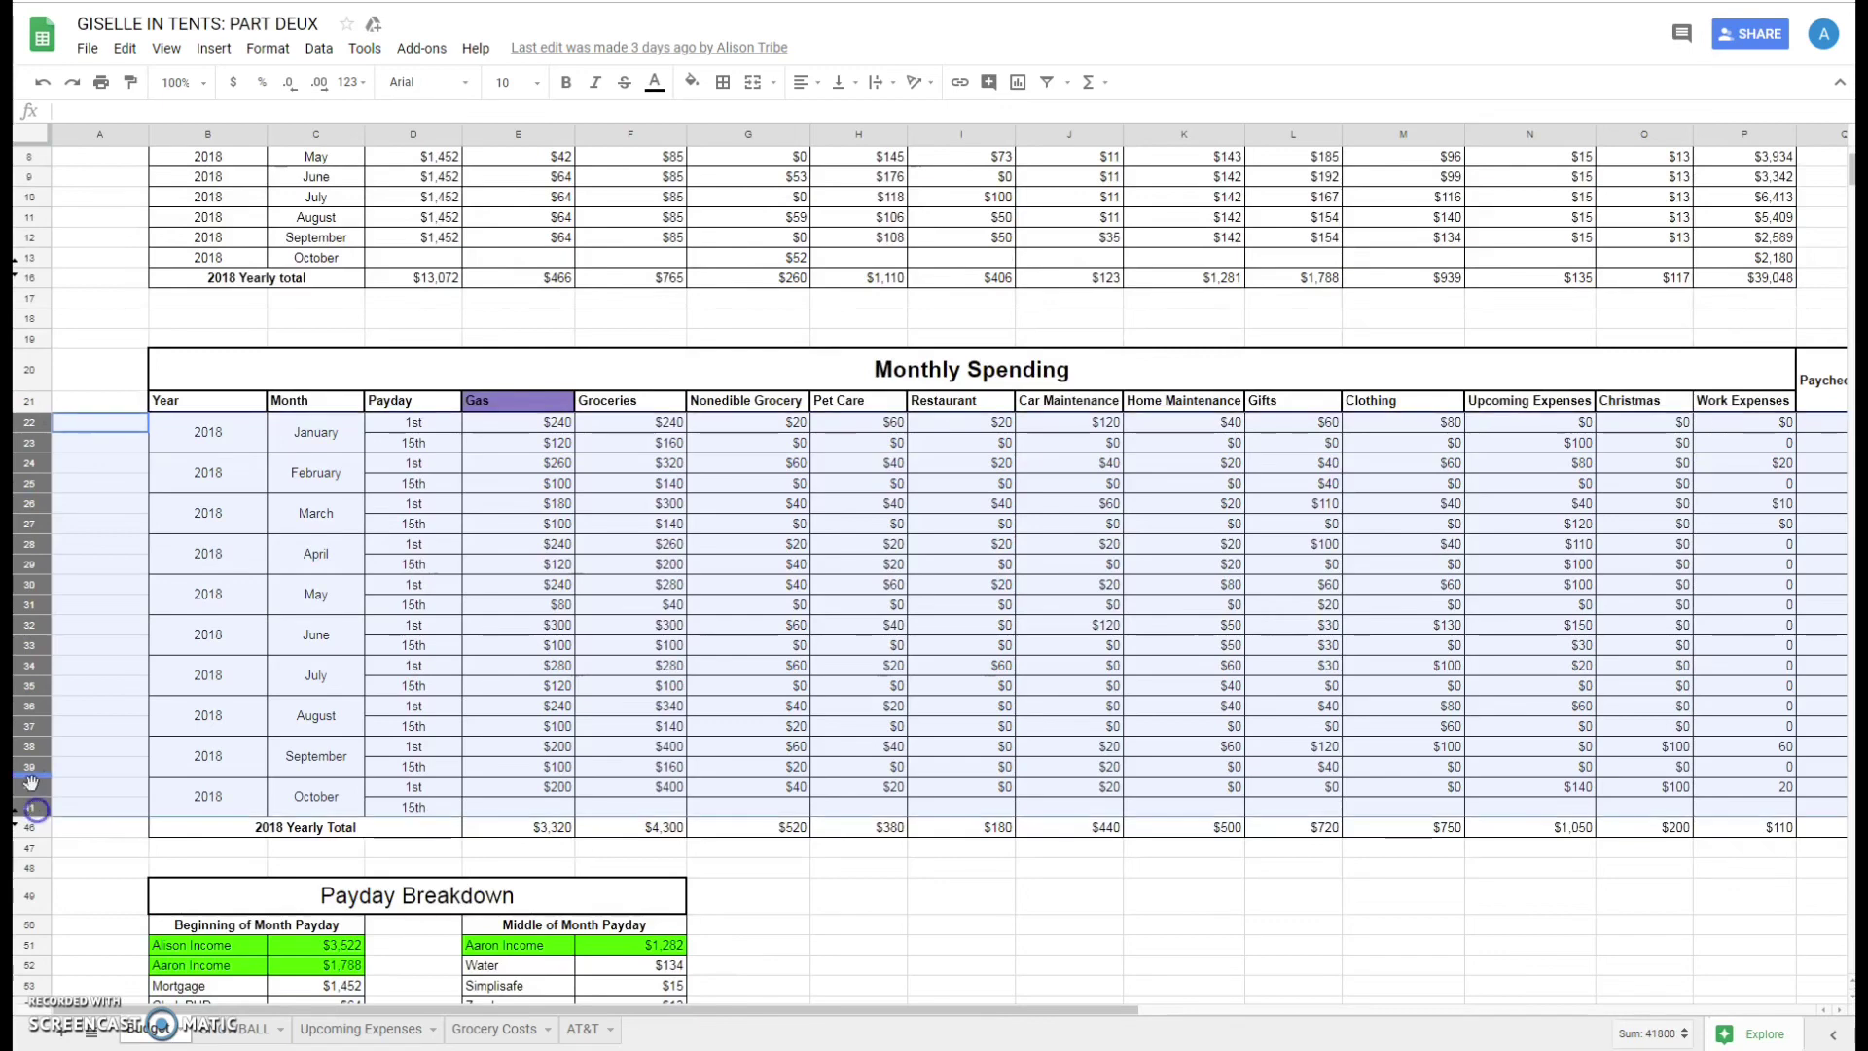
pyautogui.rightClick(35, 745)
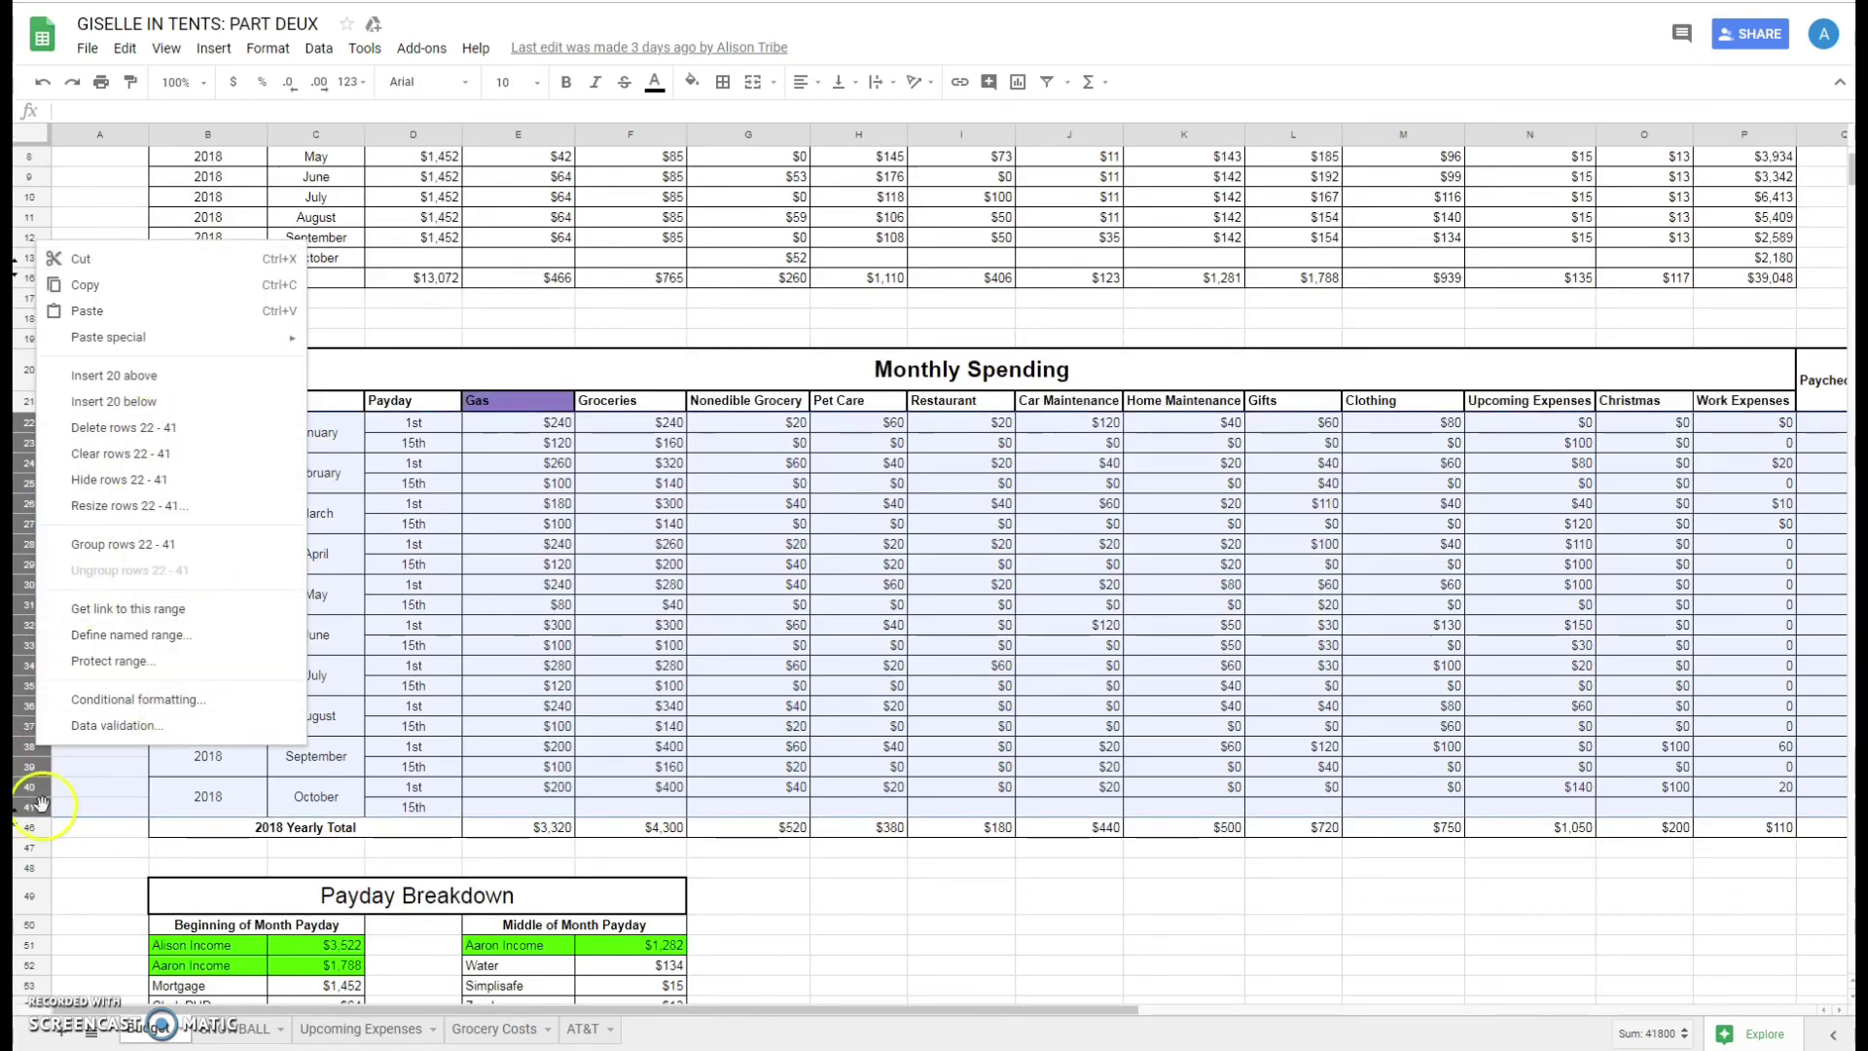
pyautogui.press('Escape')
pyautogui.click(98, 827)
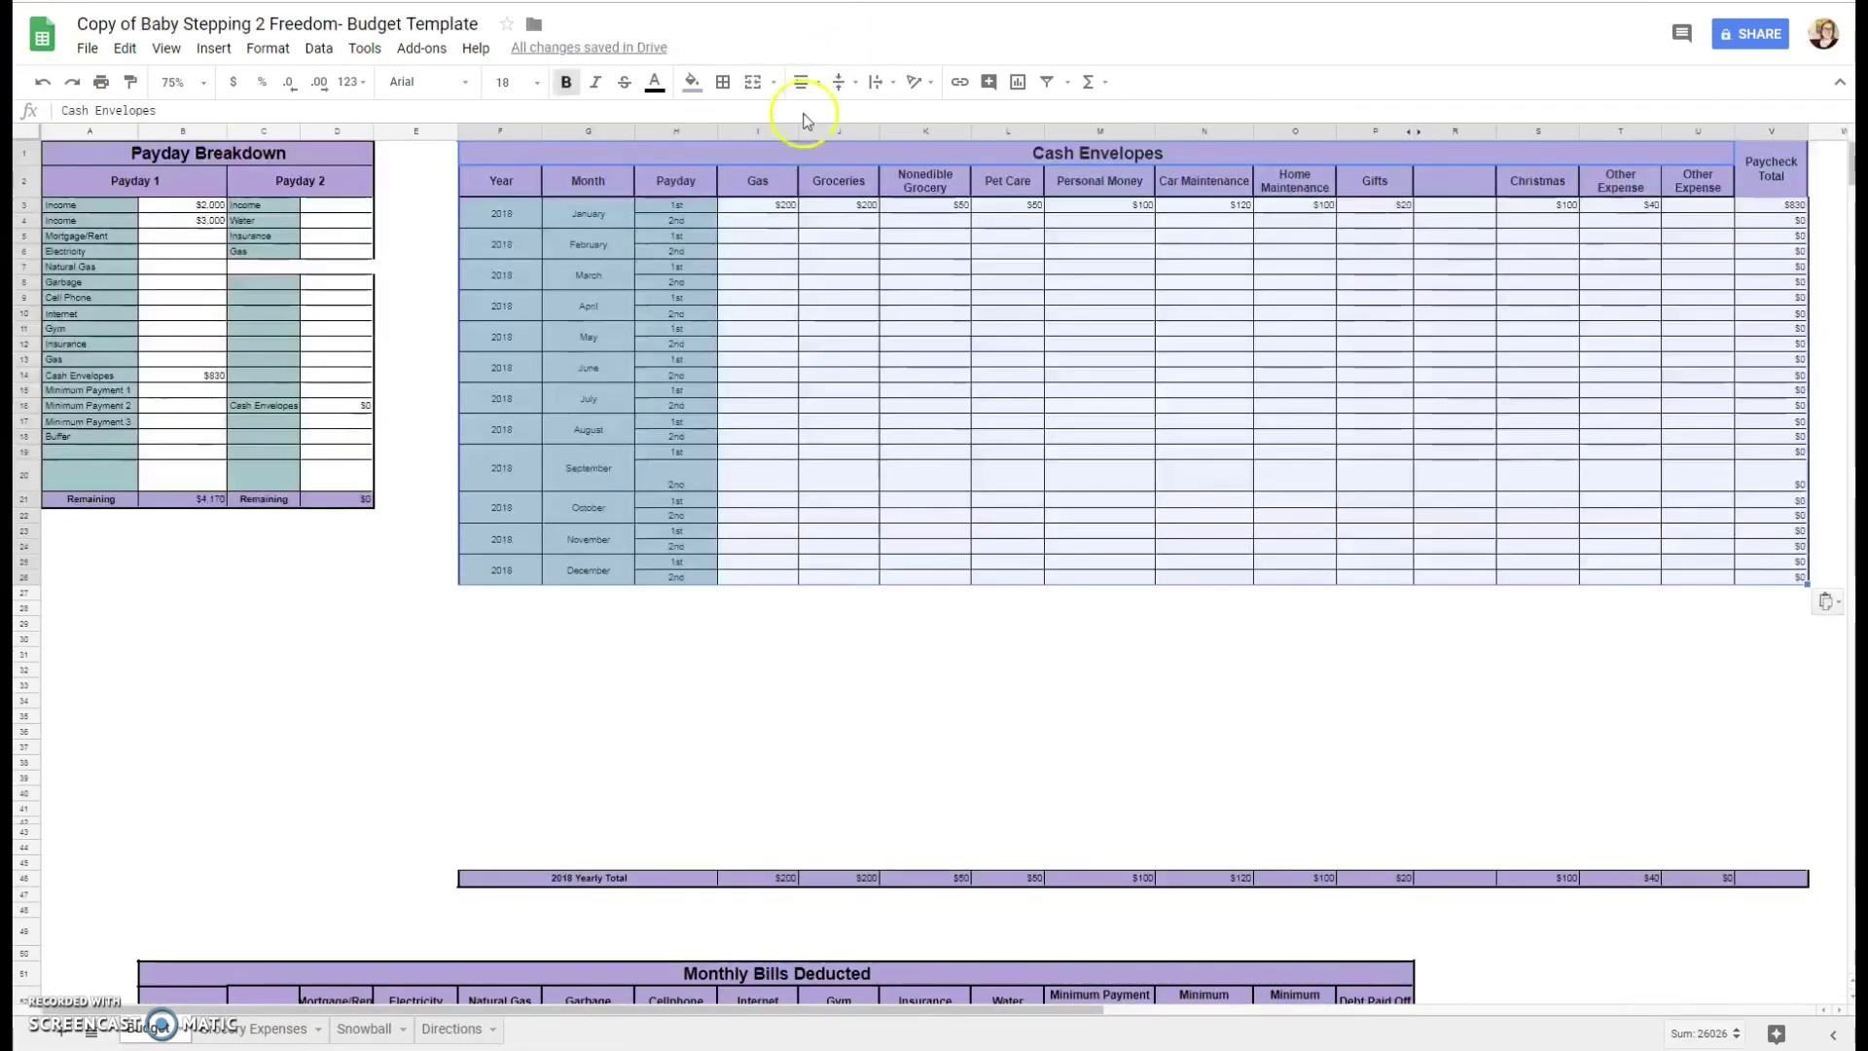
# - Switch back to the copied budget template and insert a blank row below Snowball item 6 on its Snowball sheet
pyautogui.click(368, 1029)
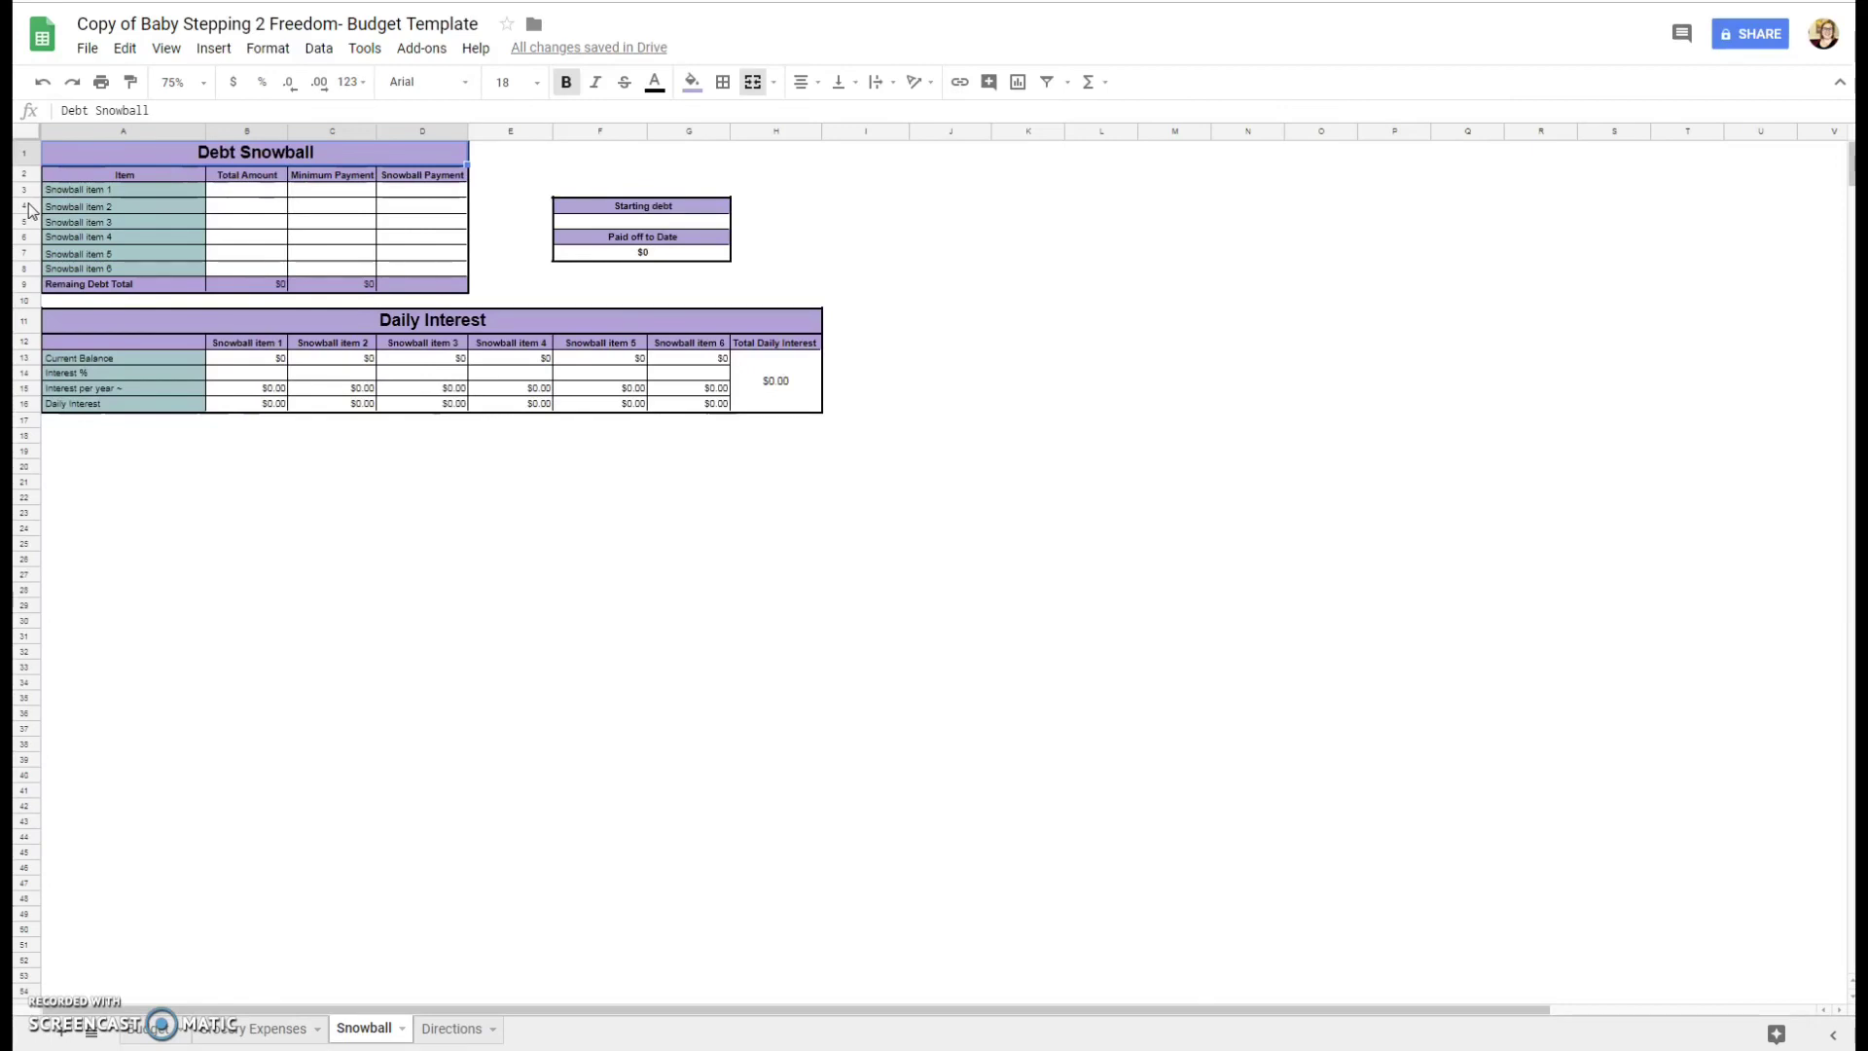
pyautogui.click(142, 190)
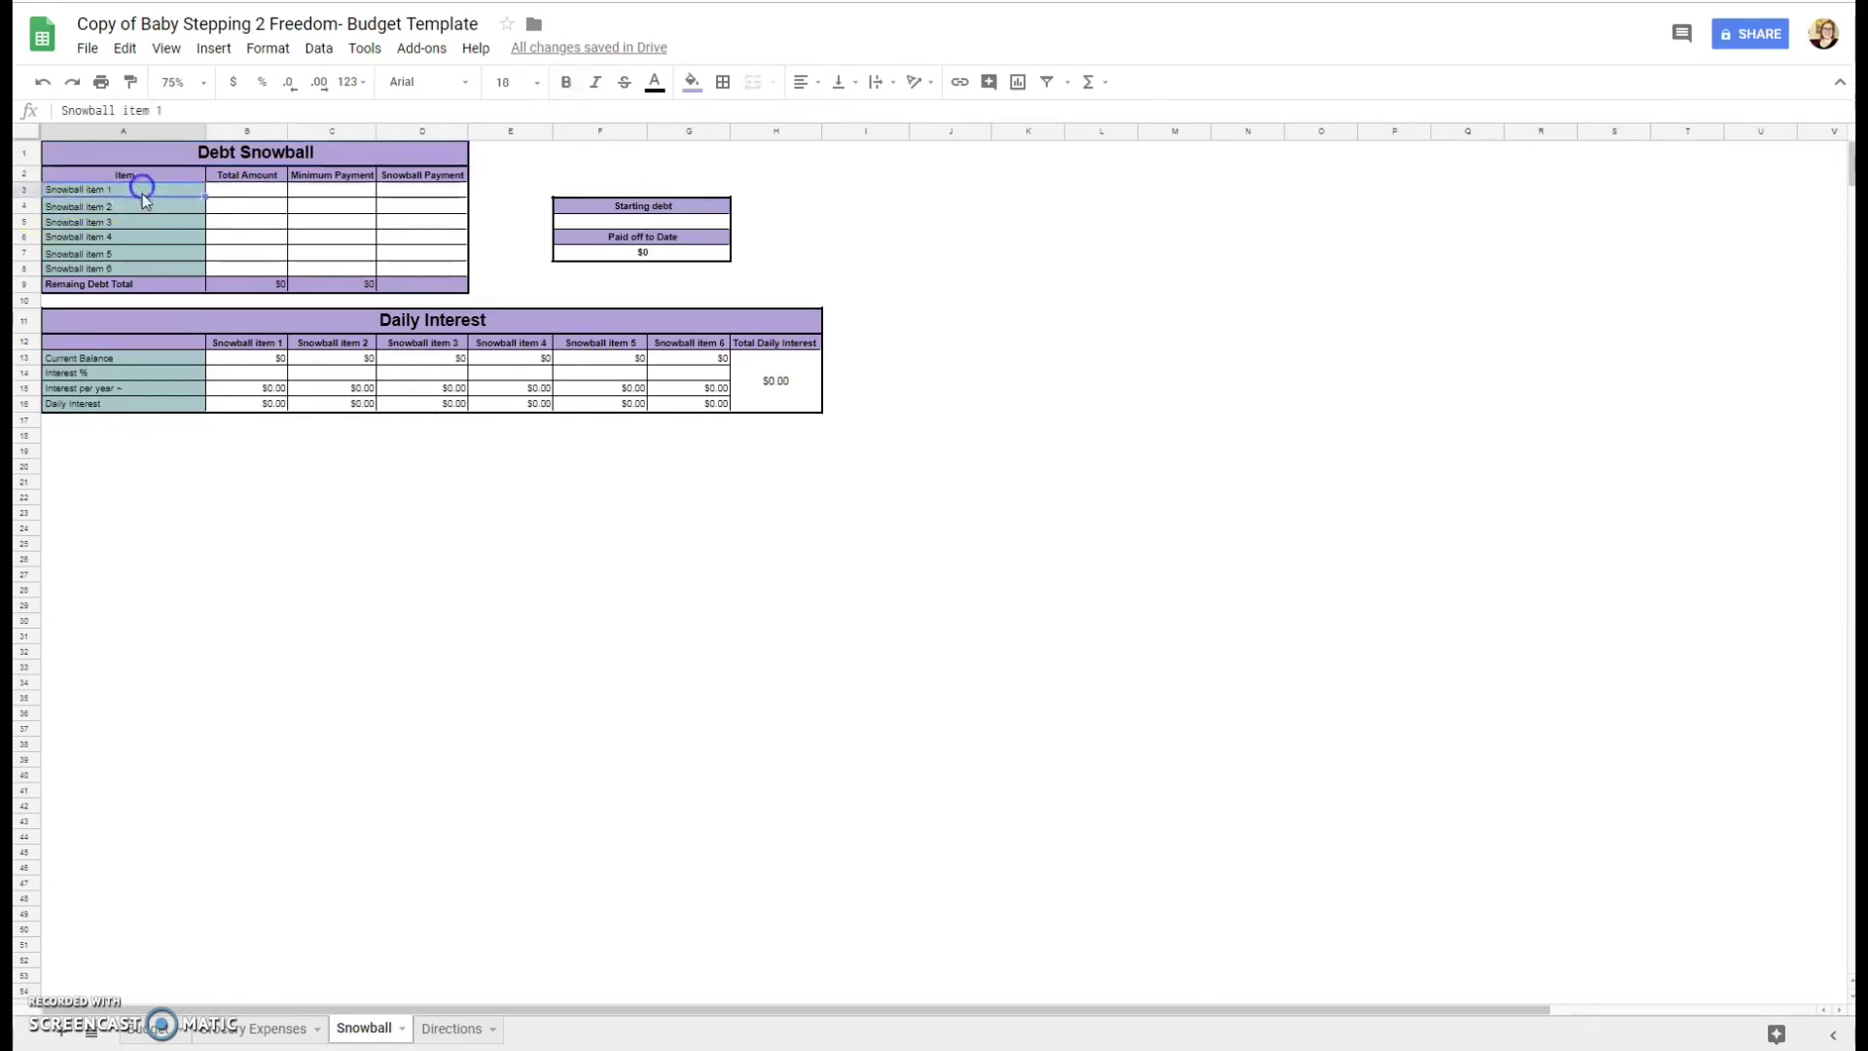
pyautogui.click(133, 237)
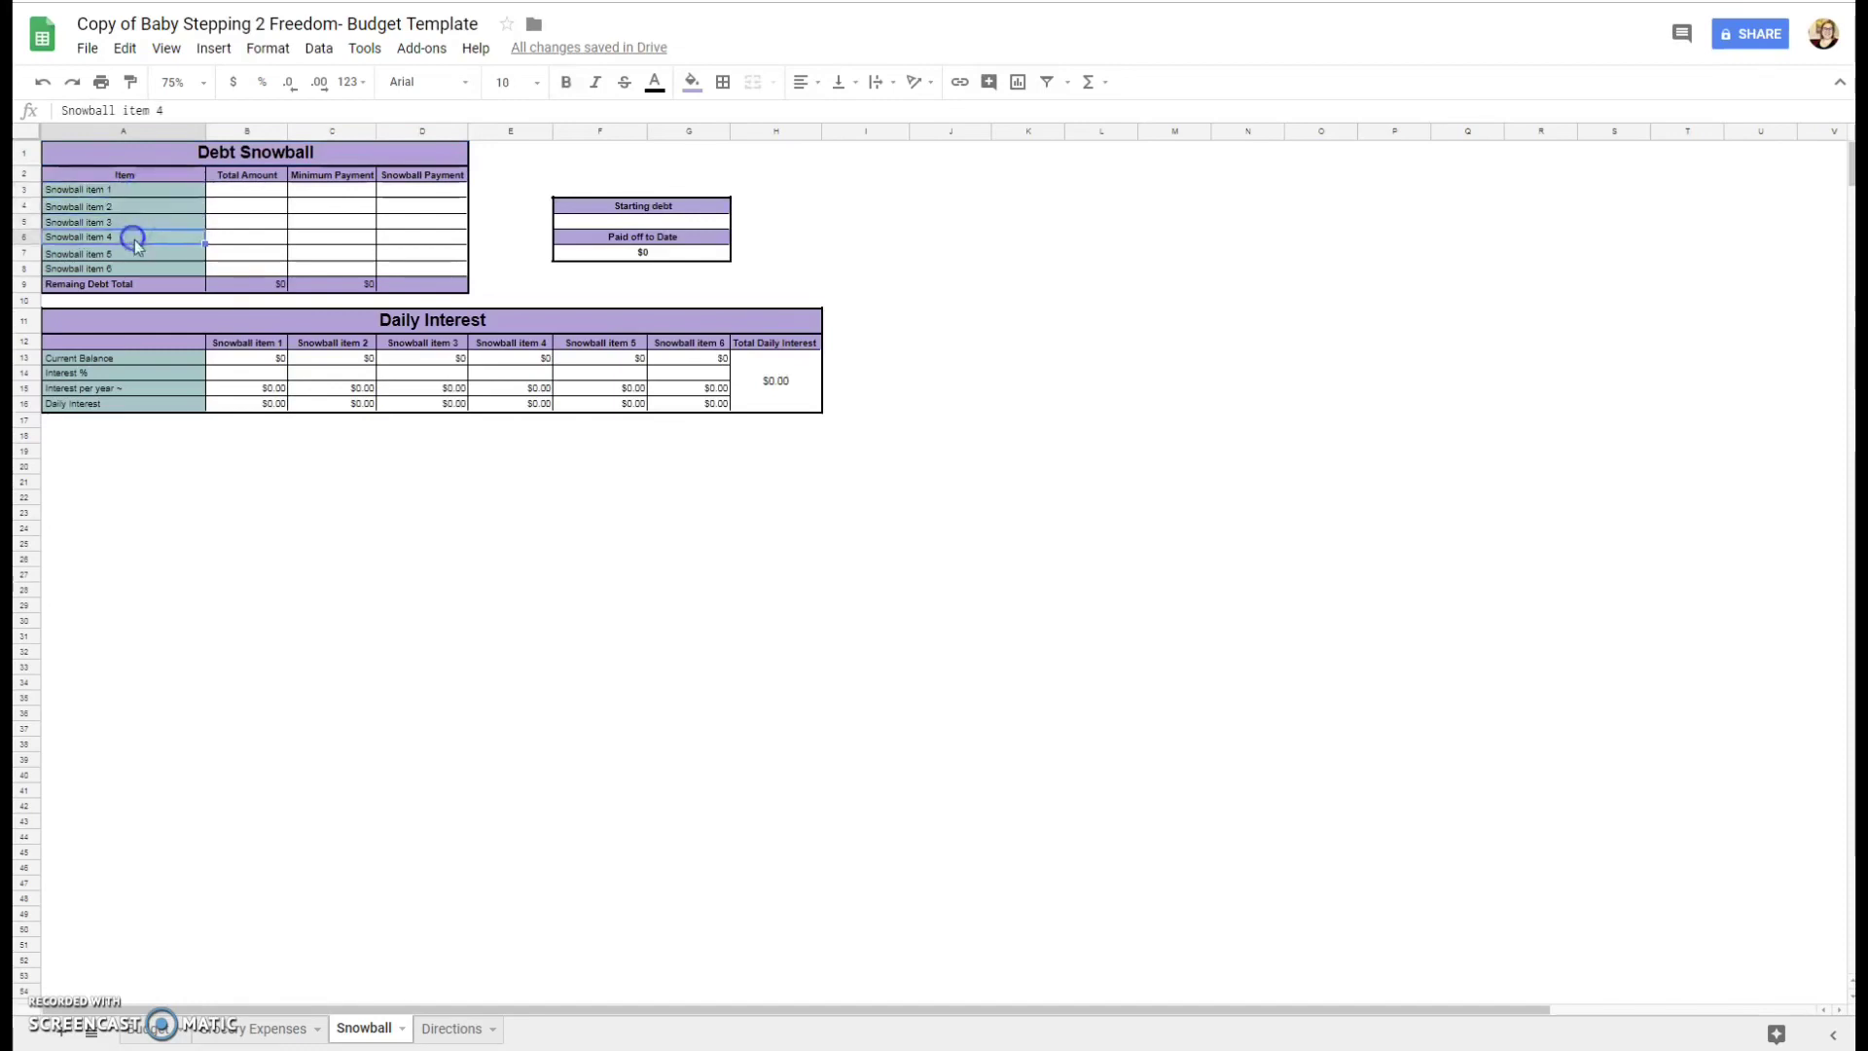
pyautogui.click(138, 254)
pyautogui.click(119, 269)
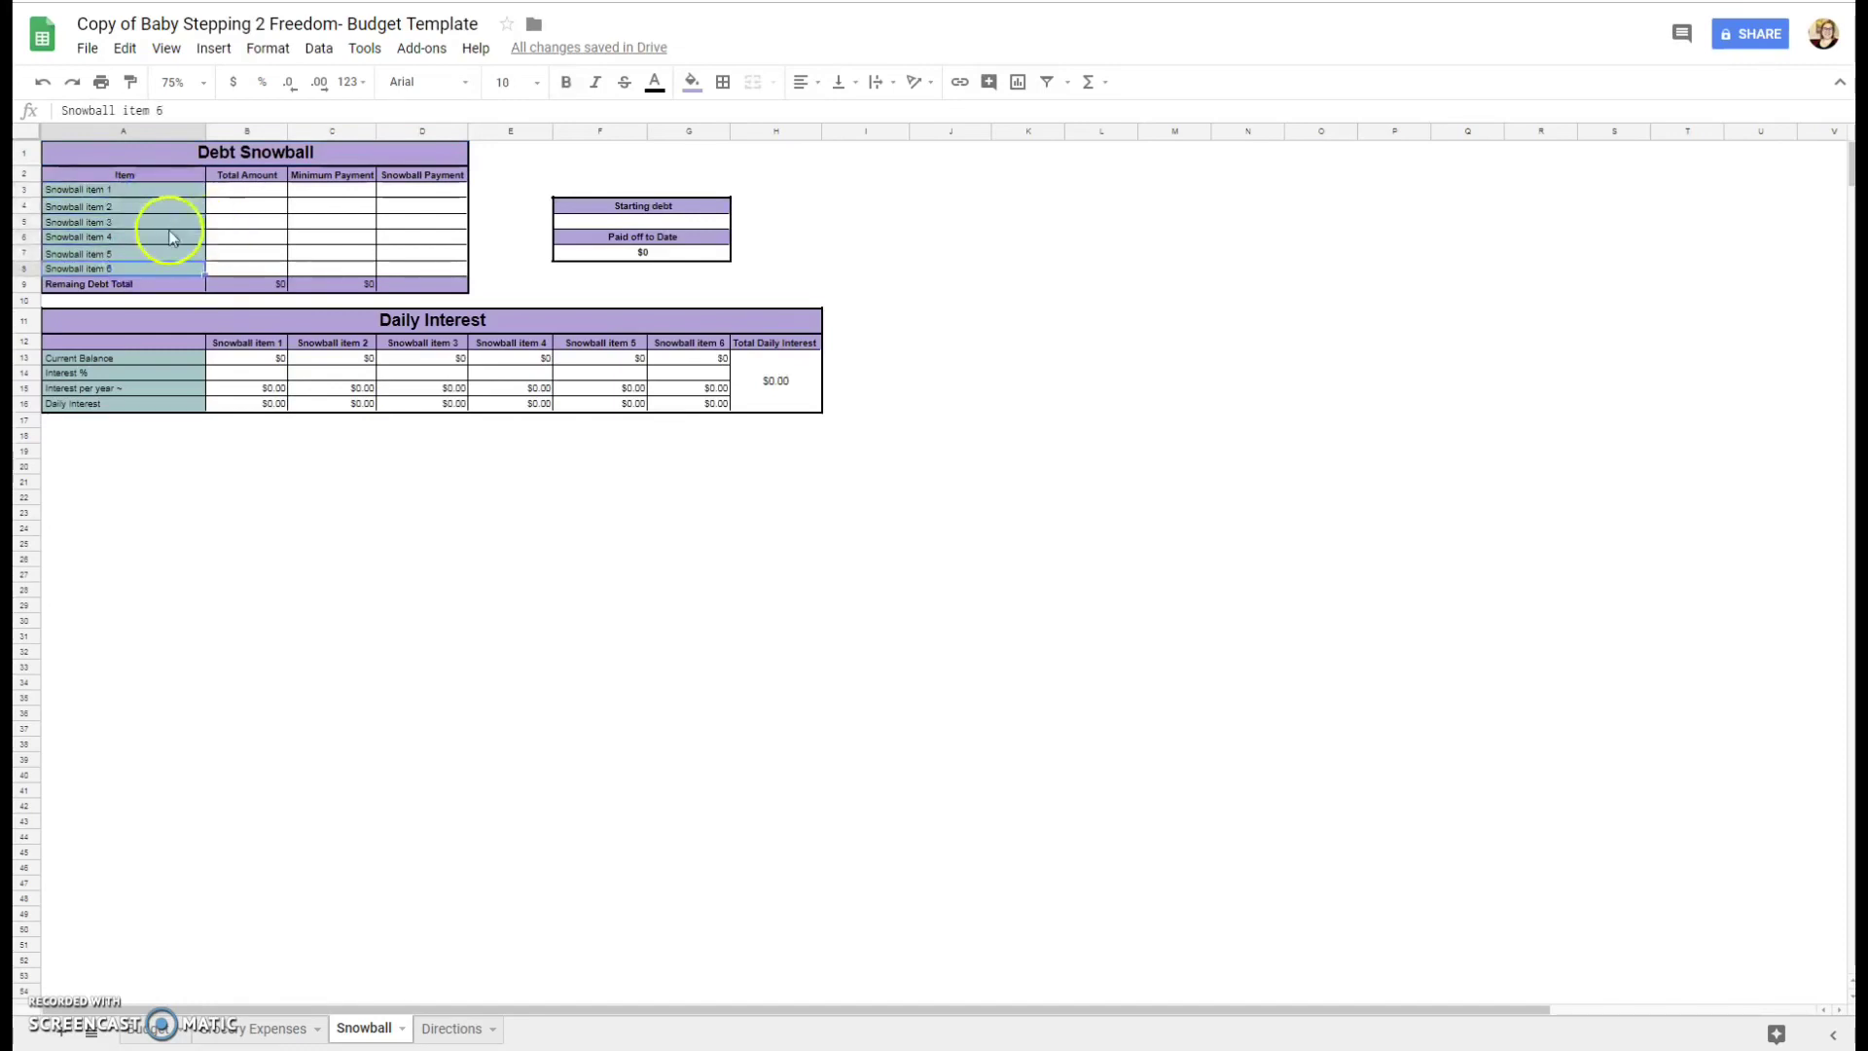
pyautogui.rightClick(24, 275)
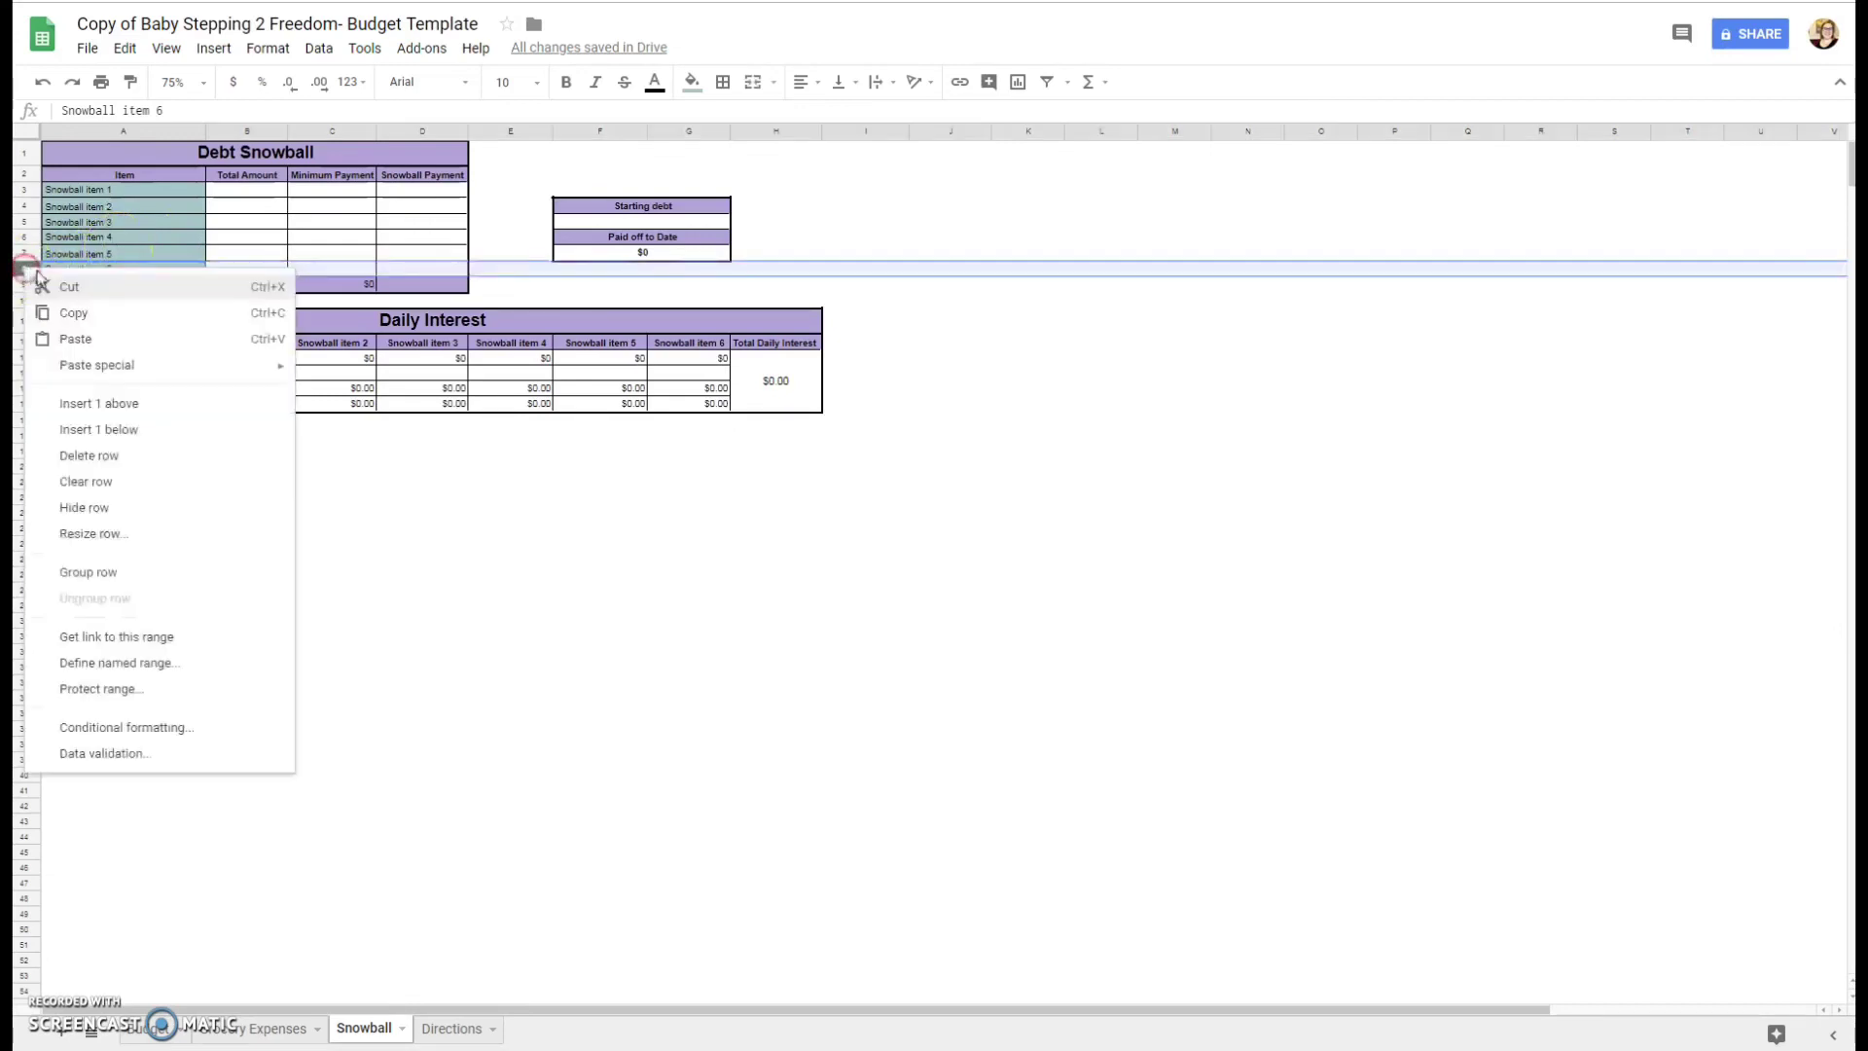
pyautogui.click(98, 429)
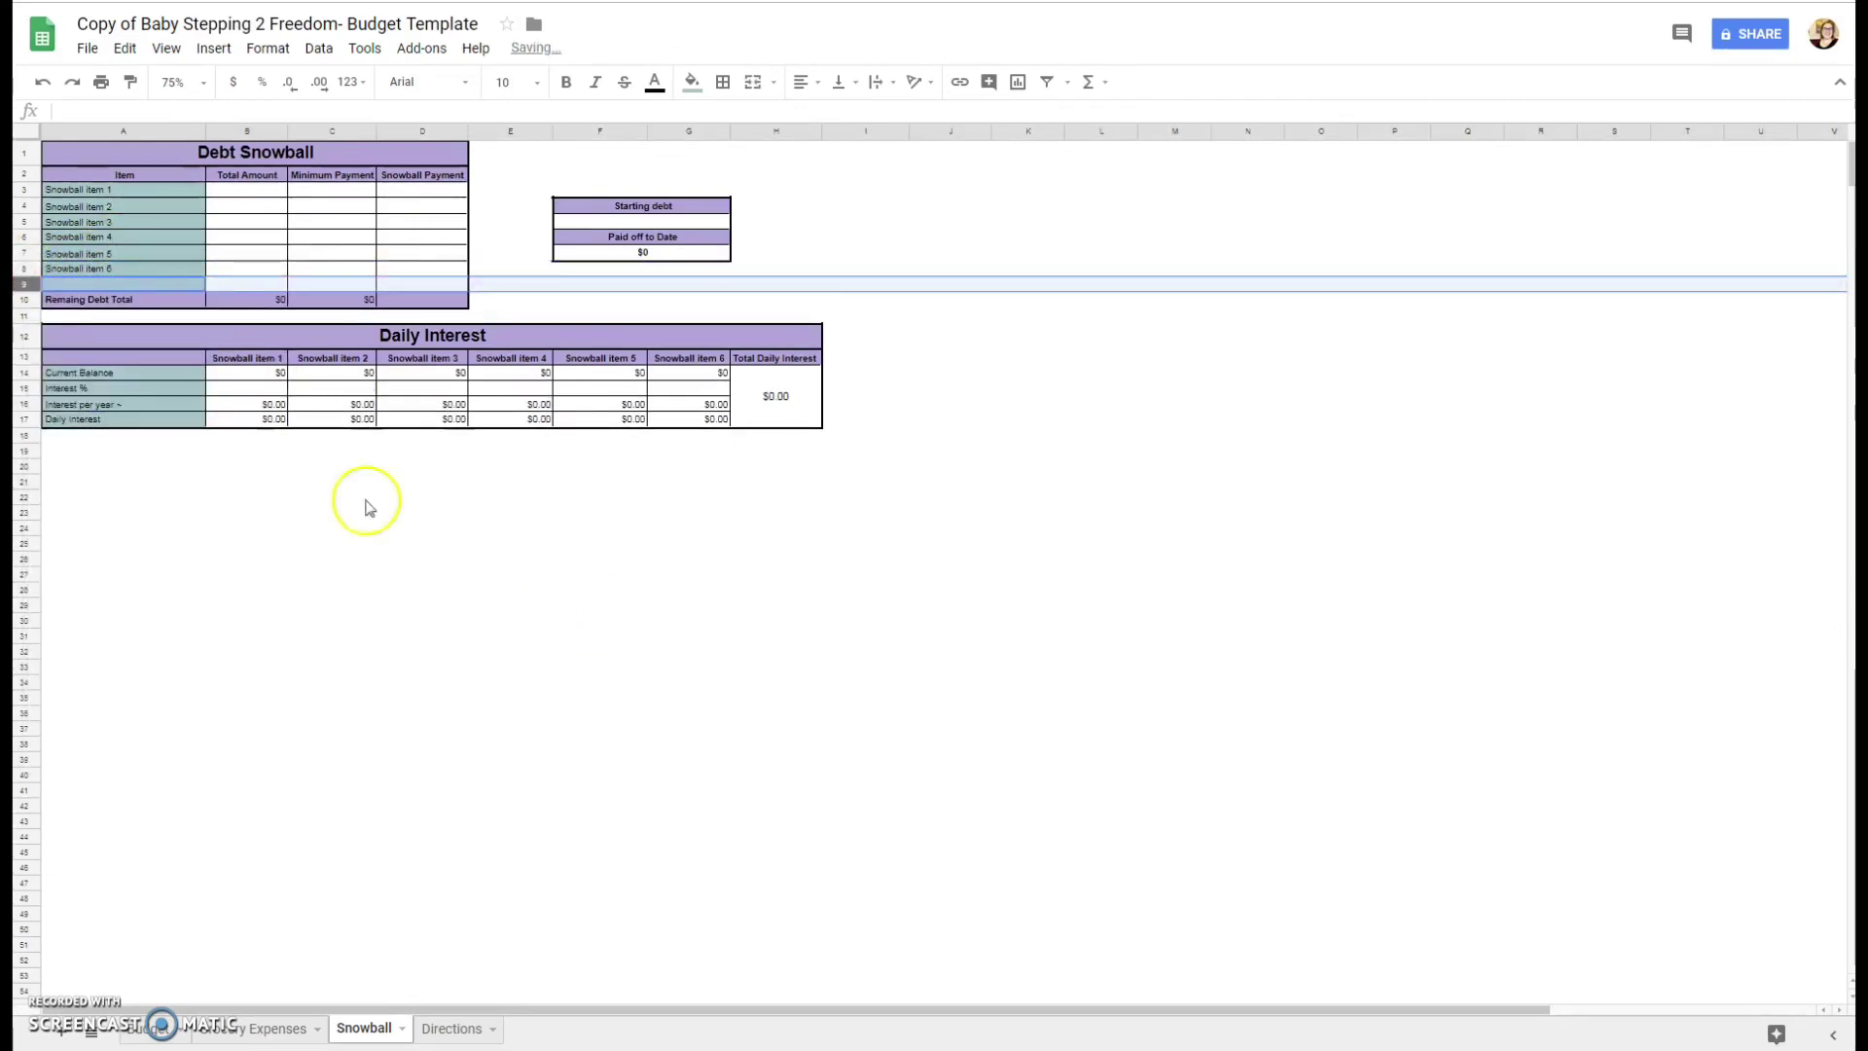
# - Check the cell range of the Total Amount sum formula in the Debt Snowball table's remaining total row
pyautogui.click(281, 301)
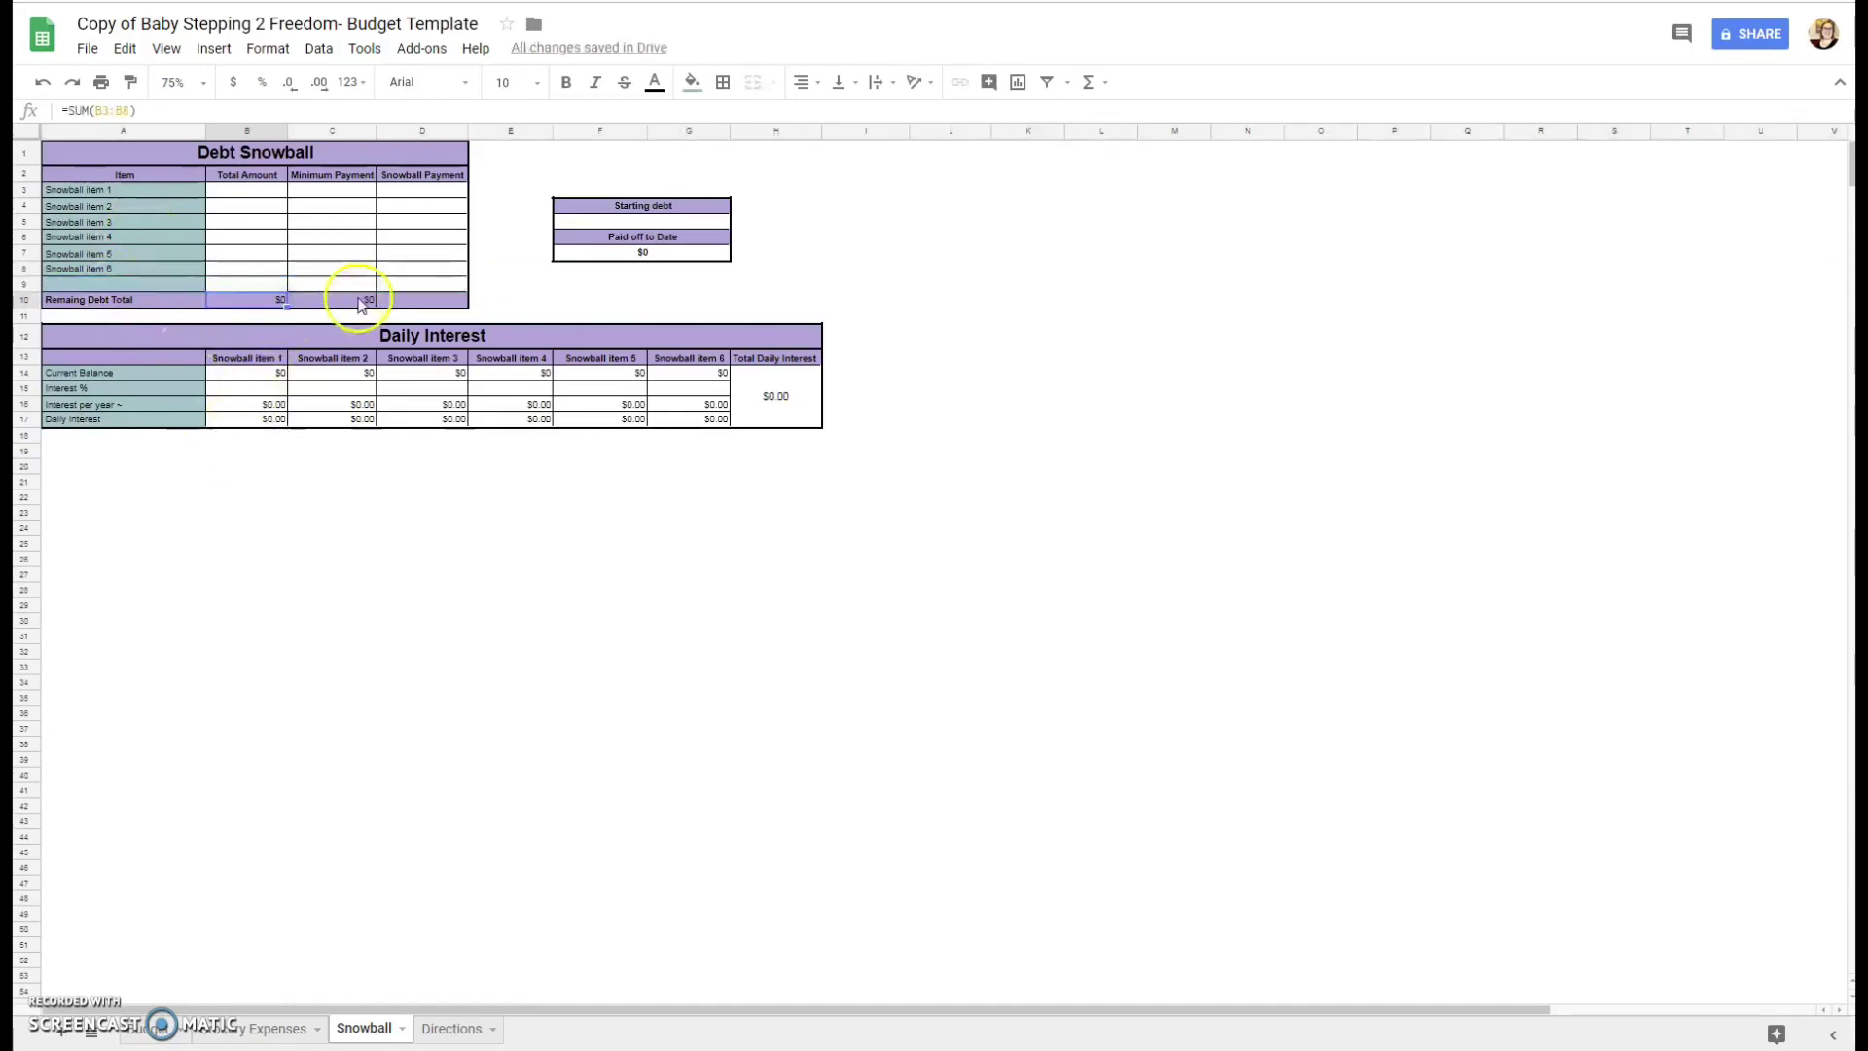
pyautogui.click(266, 302)
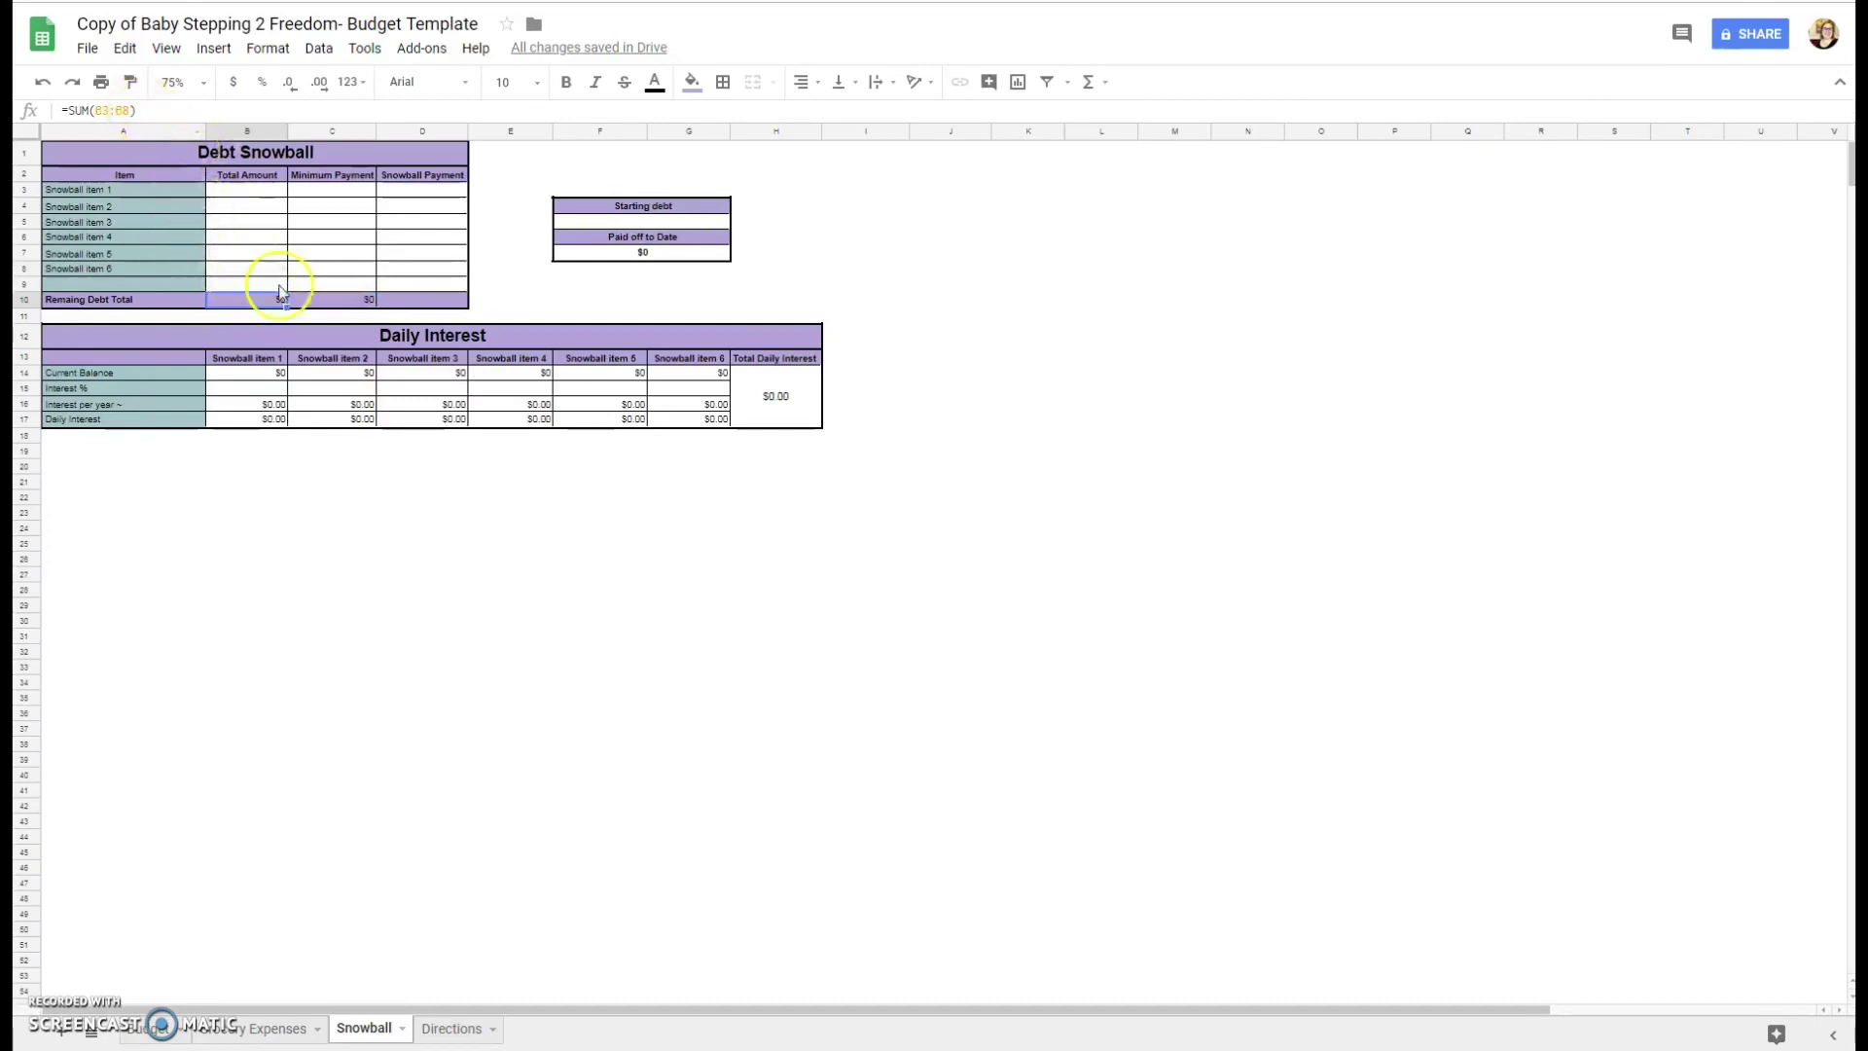
pyautogui.click(123, 111)
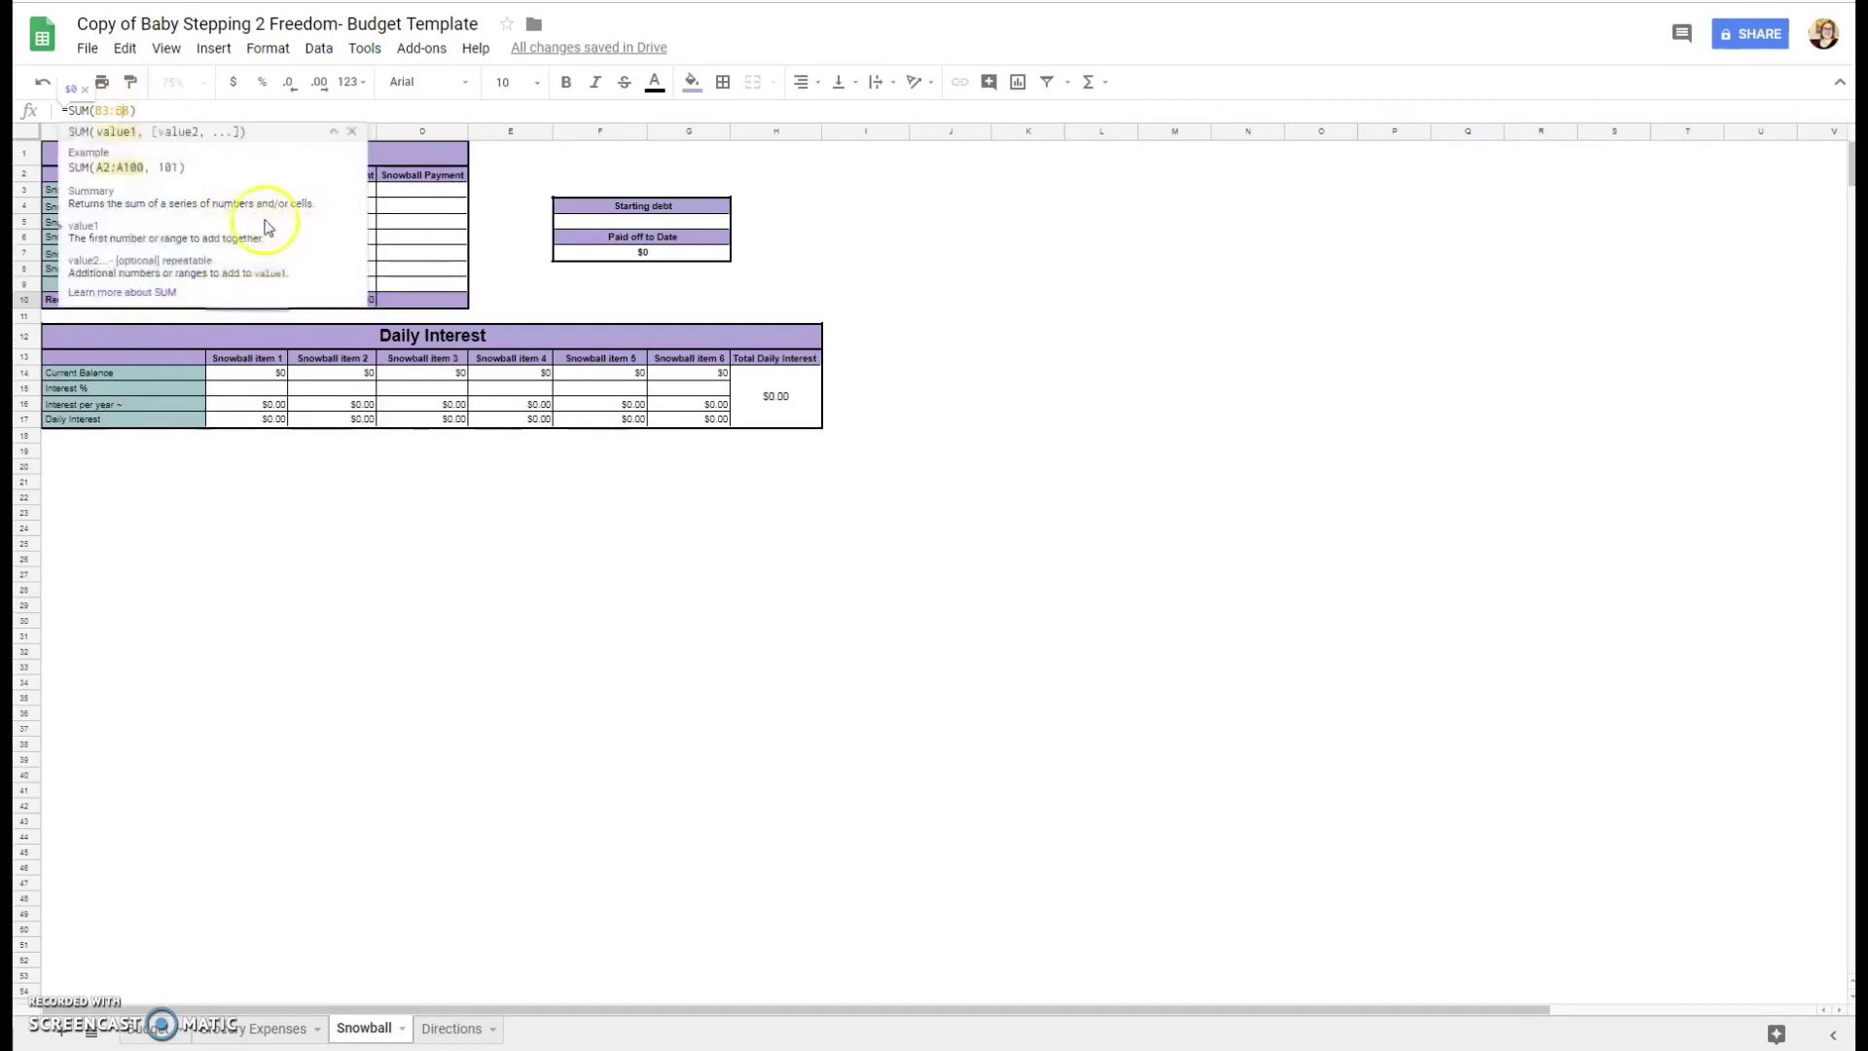
pyautogui.click(351, 132)
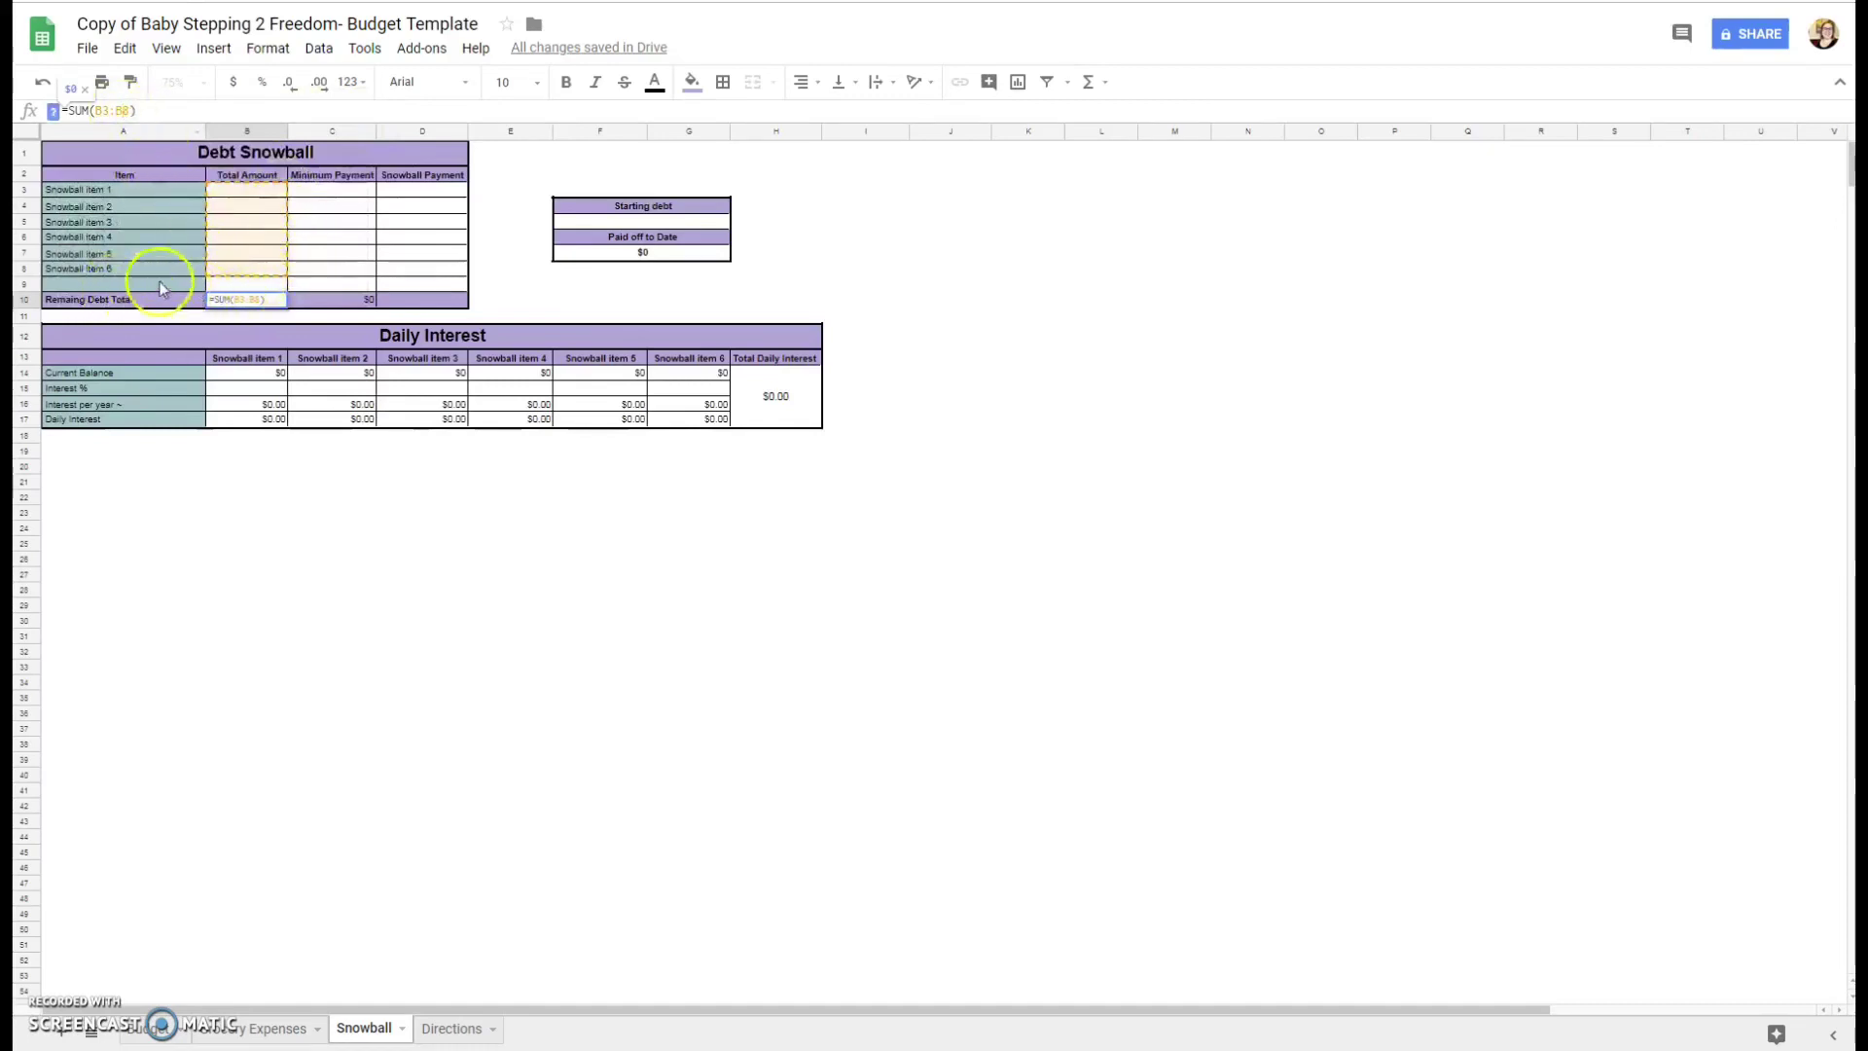
pyautogui.click(127, 107)
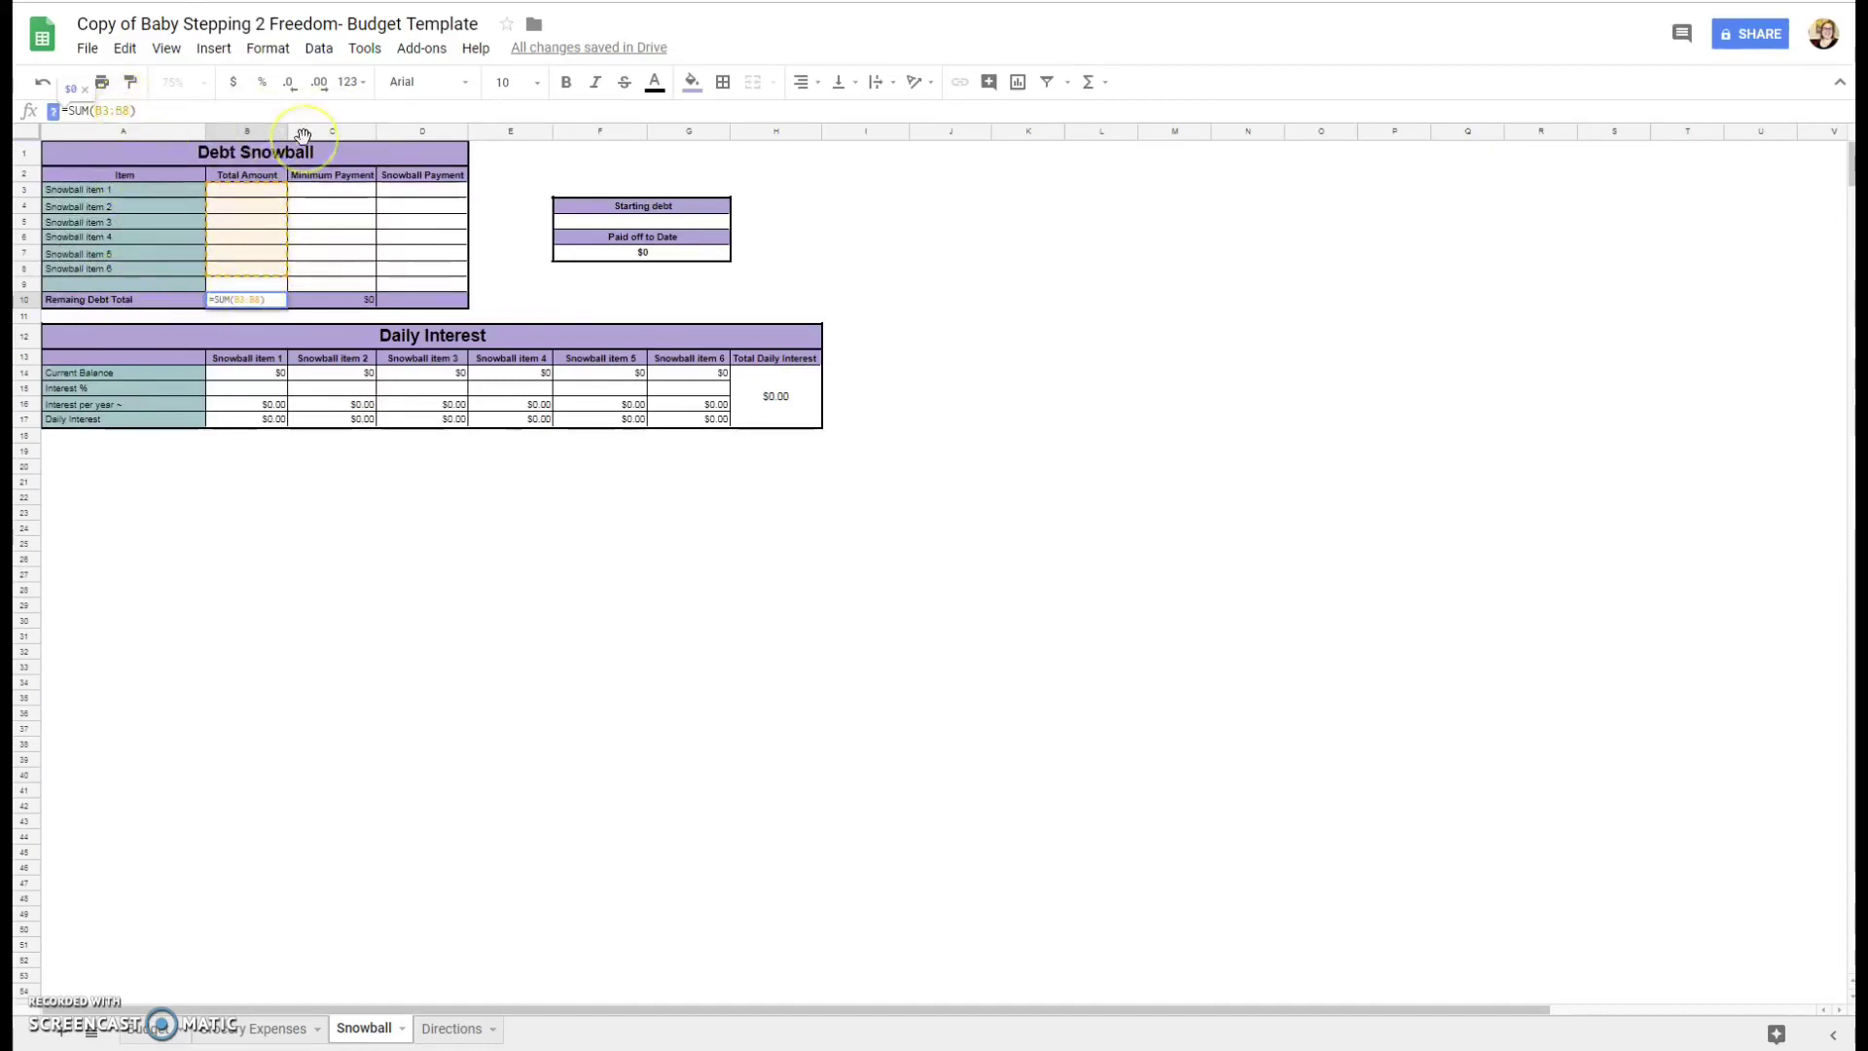
pyautogui.press('Return')
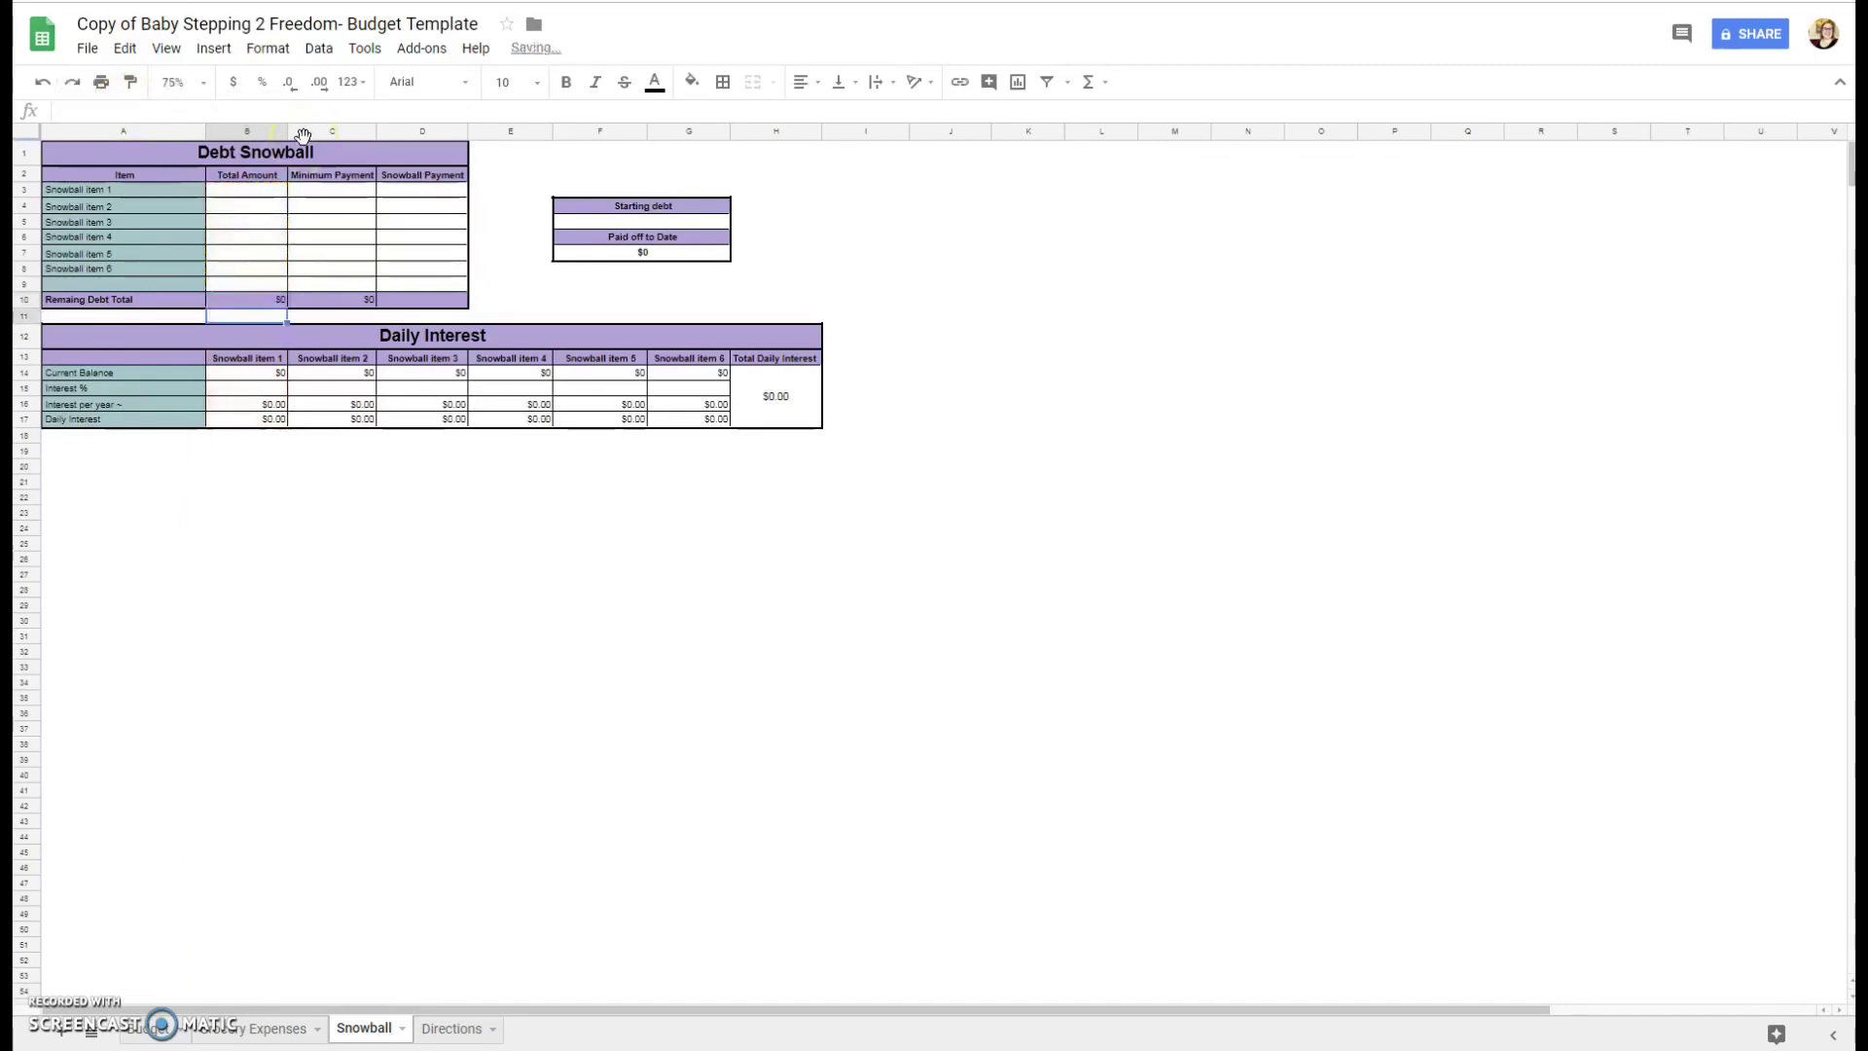
# - Check the Minimum Payment total formula and go through the payment cells above it down to the inserted row
pyautogui.click(342, 294)
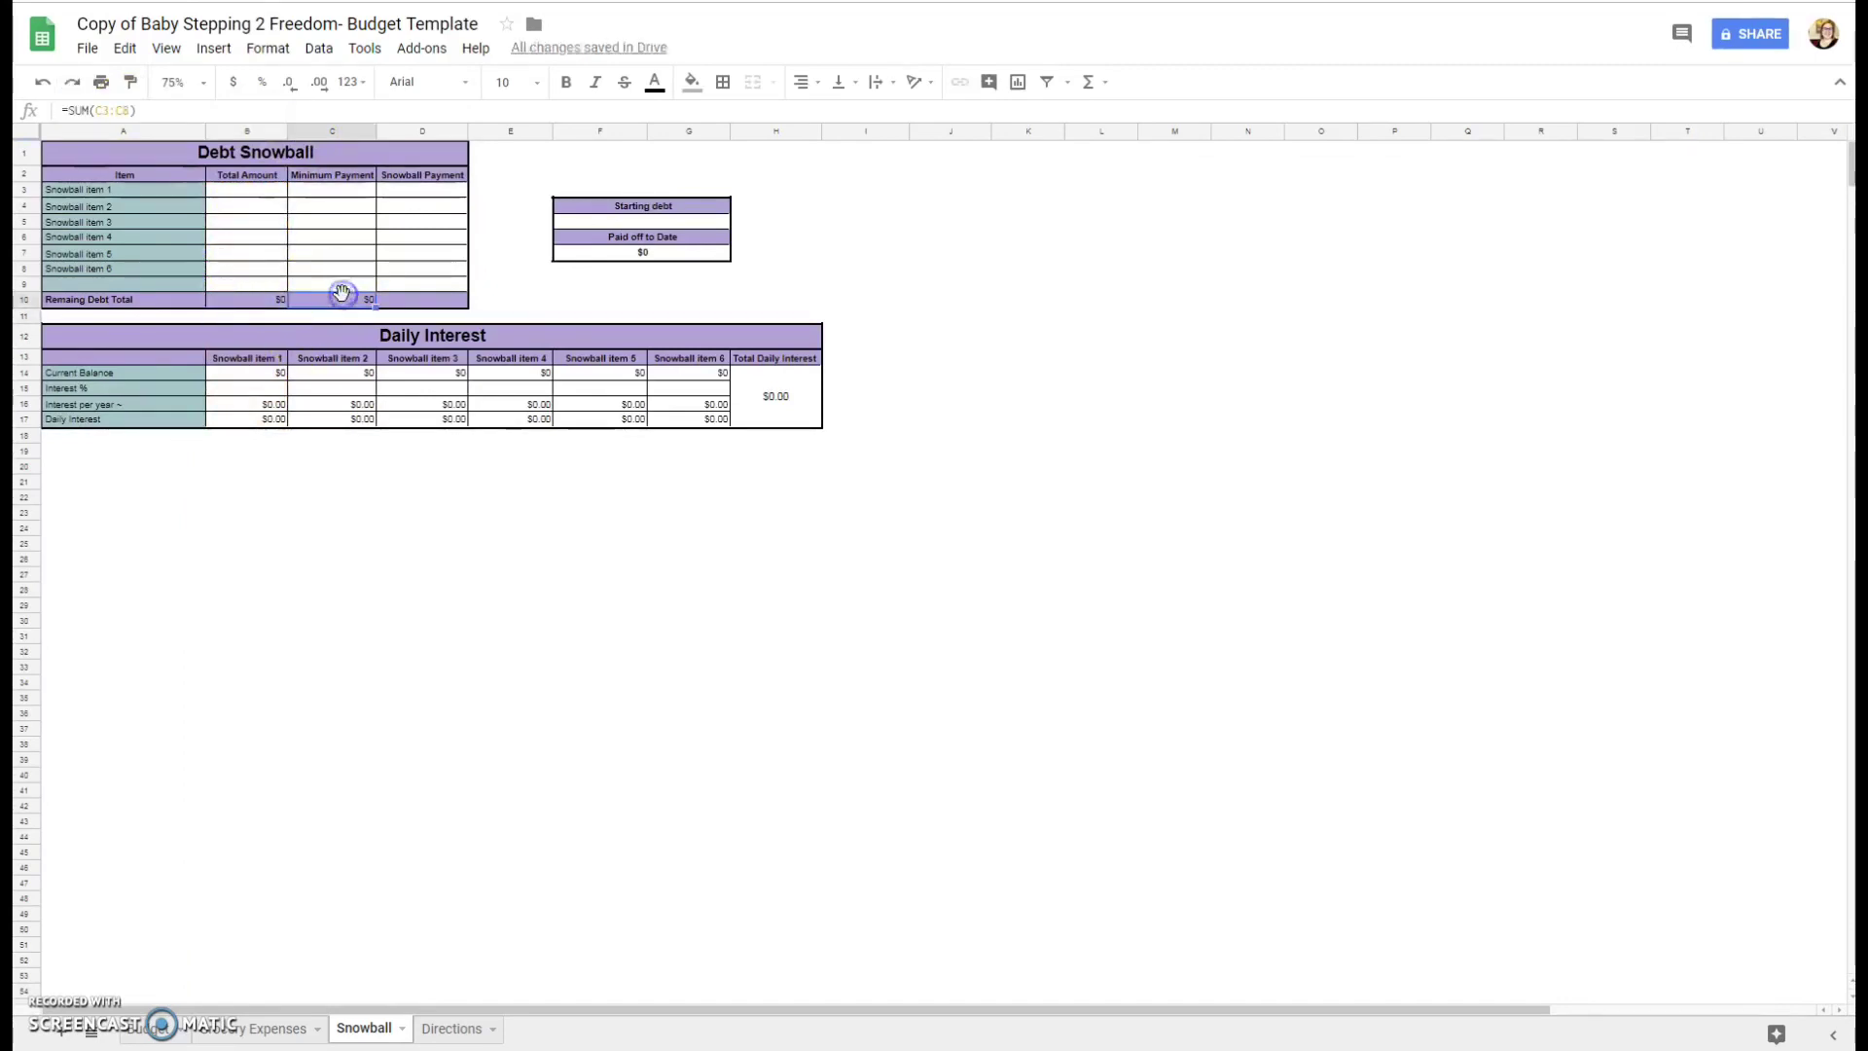
pyautogui.moveTo(355, 194); pyautogui.dragTo(360, 273)
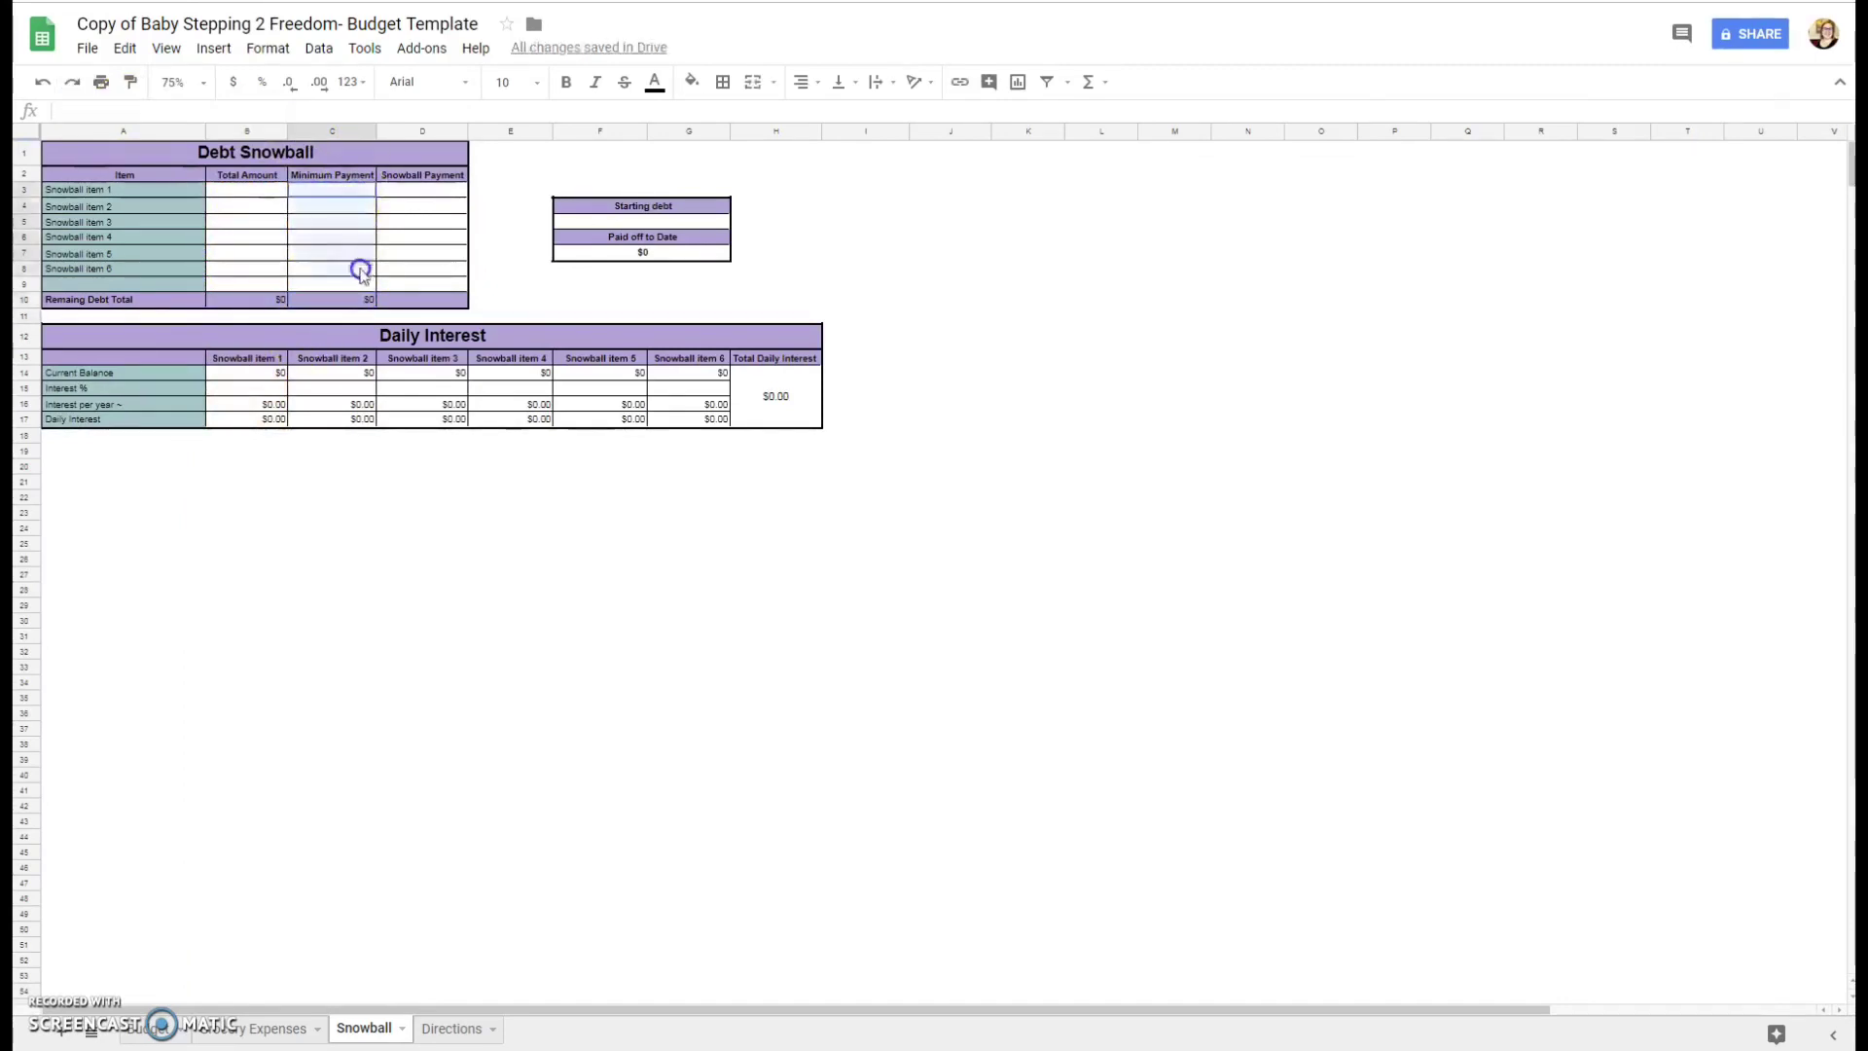
pyautogui.click(343, 191)
pyautogui.click(342, 208)
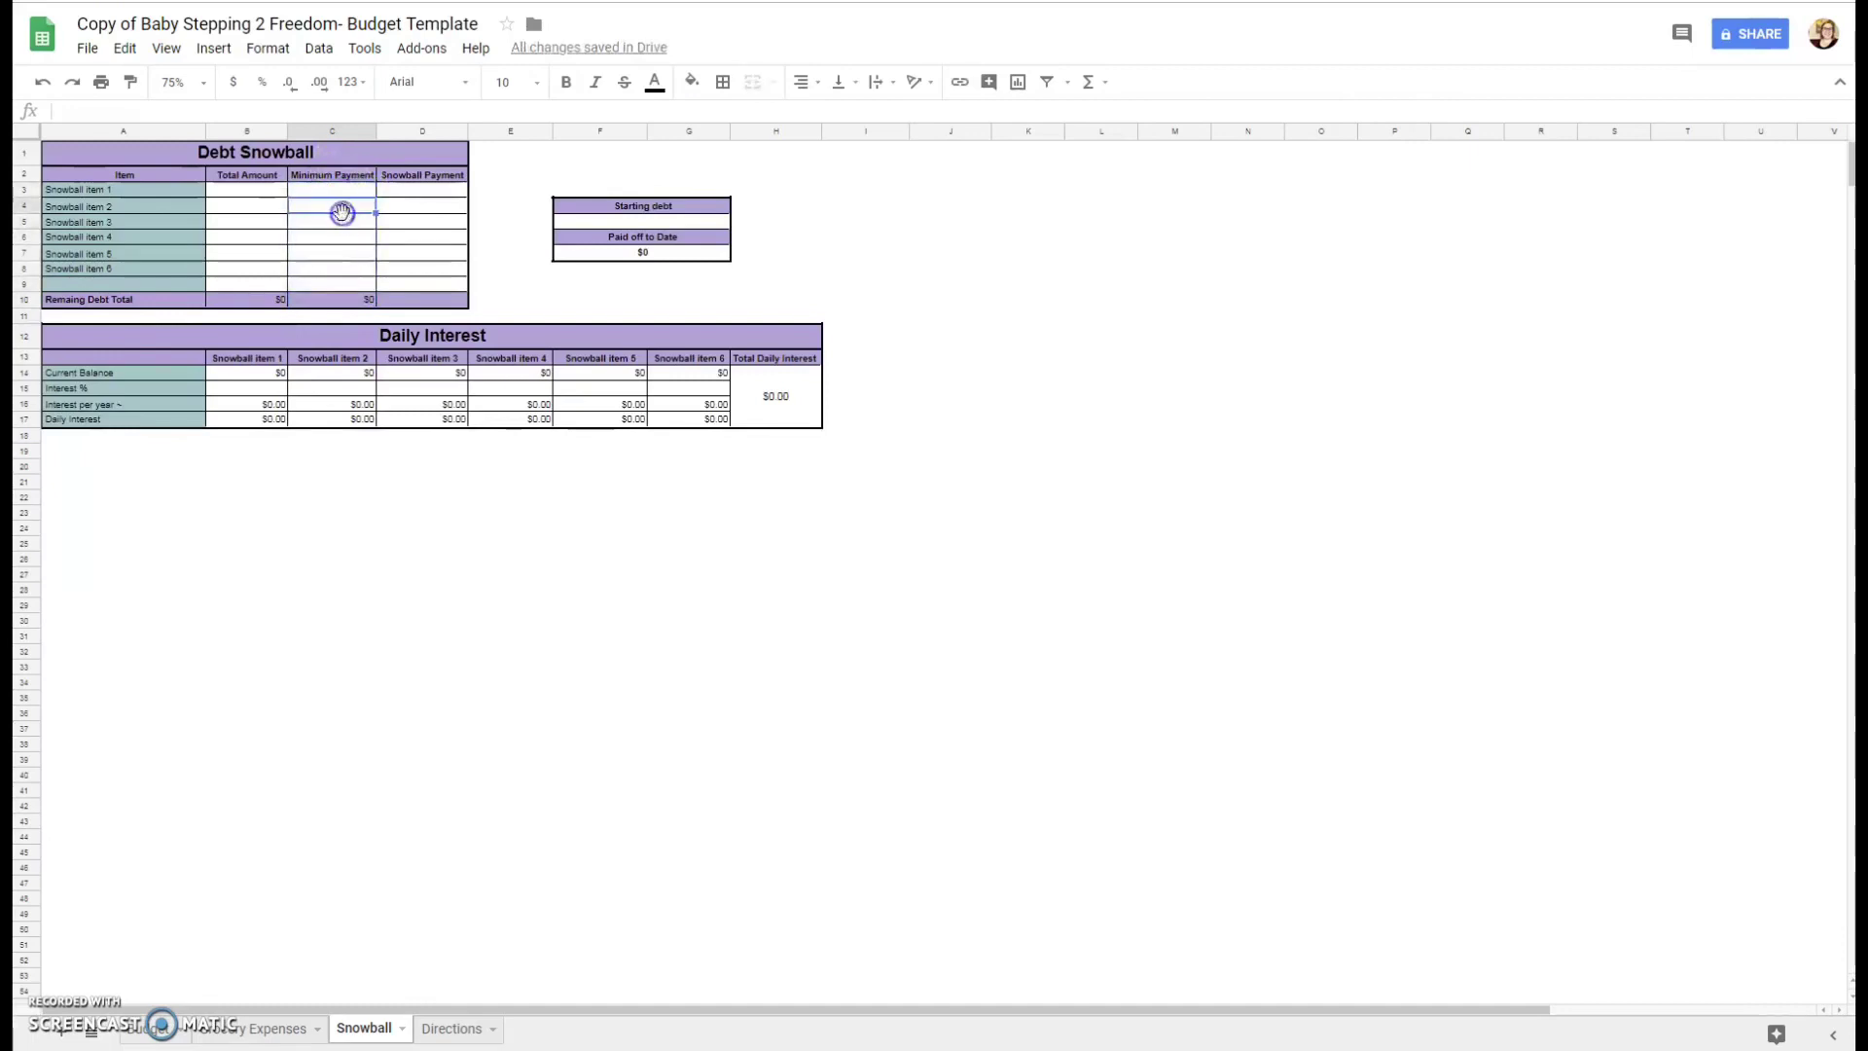
pyautogui.click(356, 241)
pyautogui.click(358, 254)
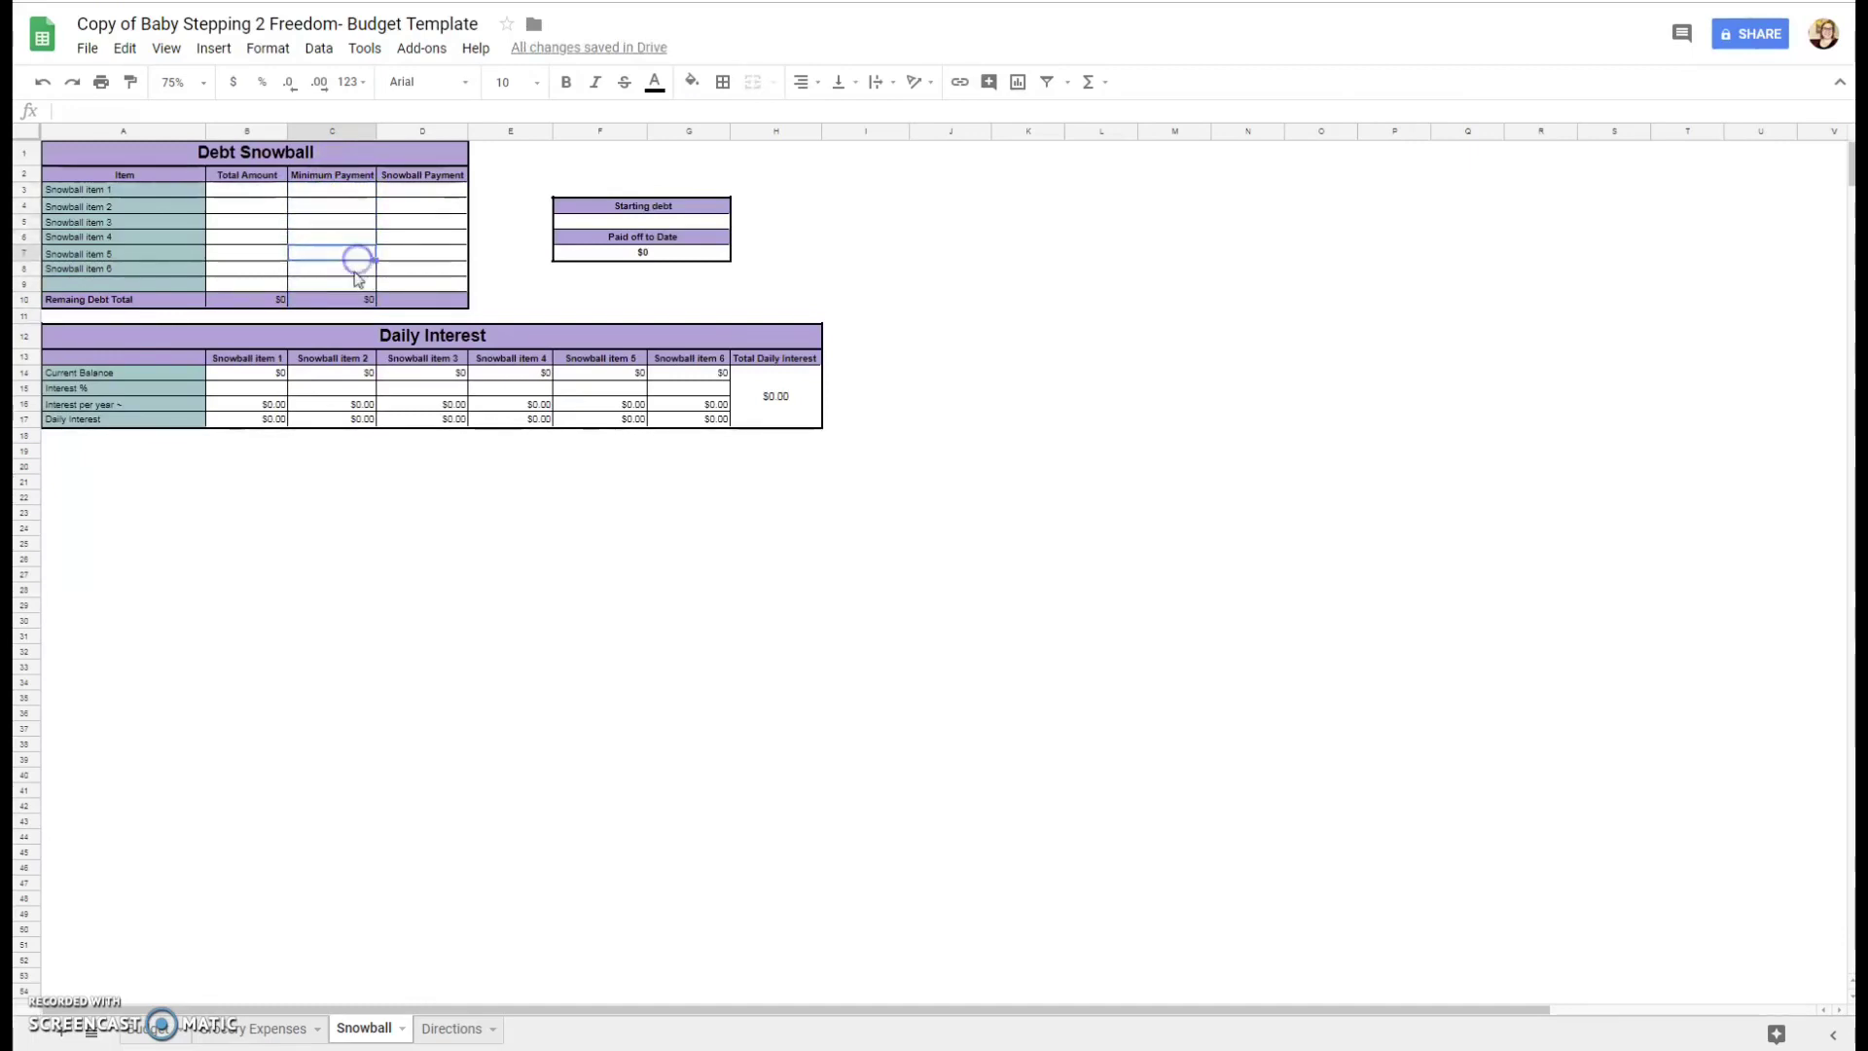
pyautogui.click(358, 270)
pyautogui.click(356, 284)
# - Review the Snowball Payment column against the Minimum Payment cells of the first snowball items
pyautogui.moveTo(440, 182); pyautogui.dragTo(445, 306)
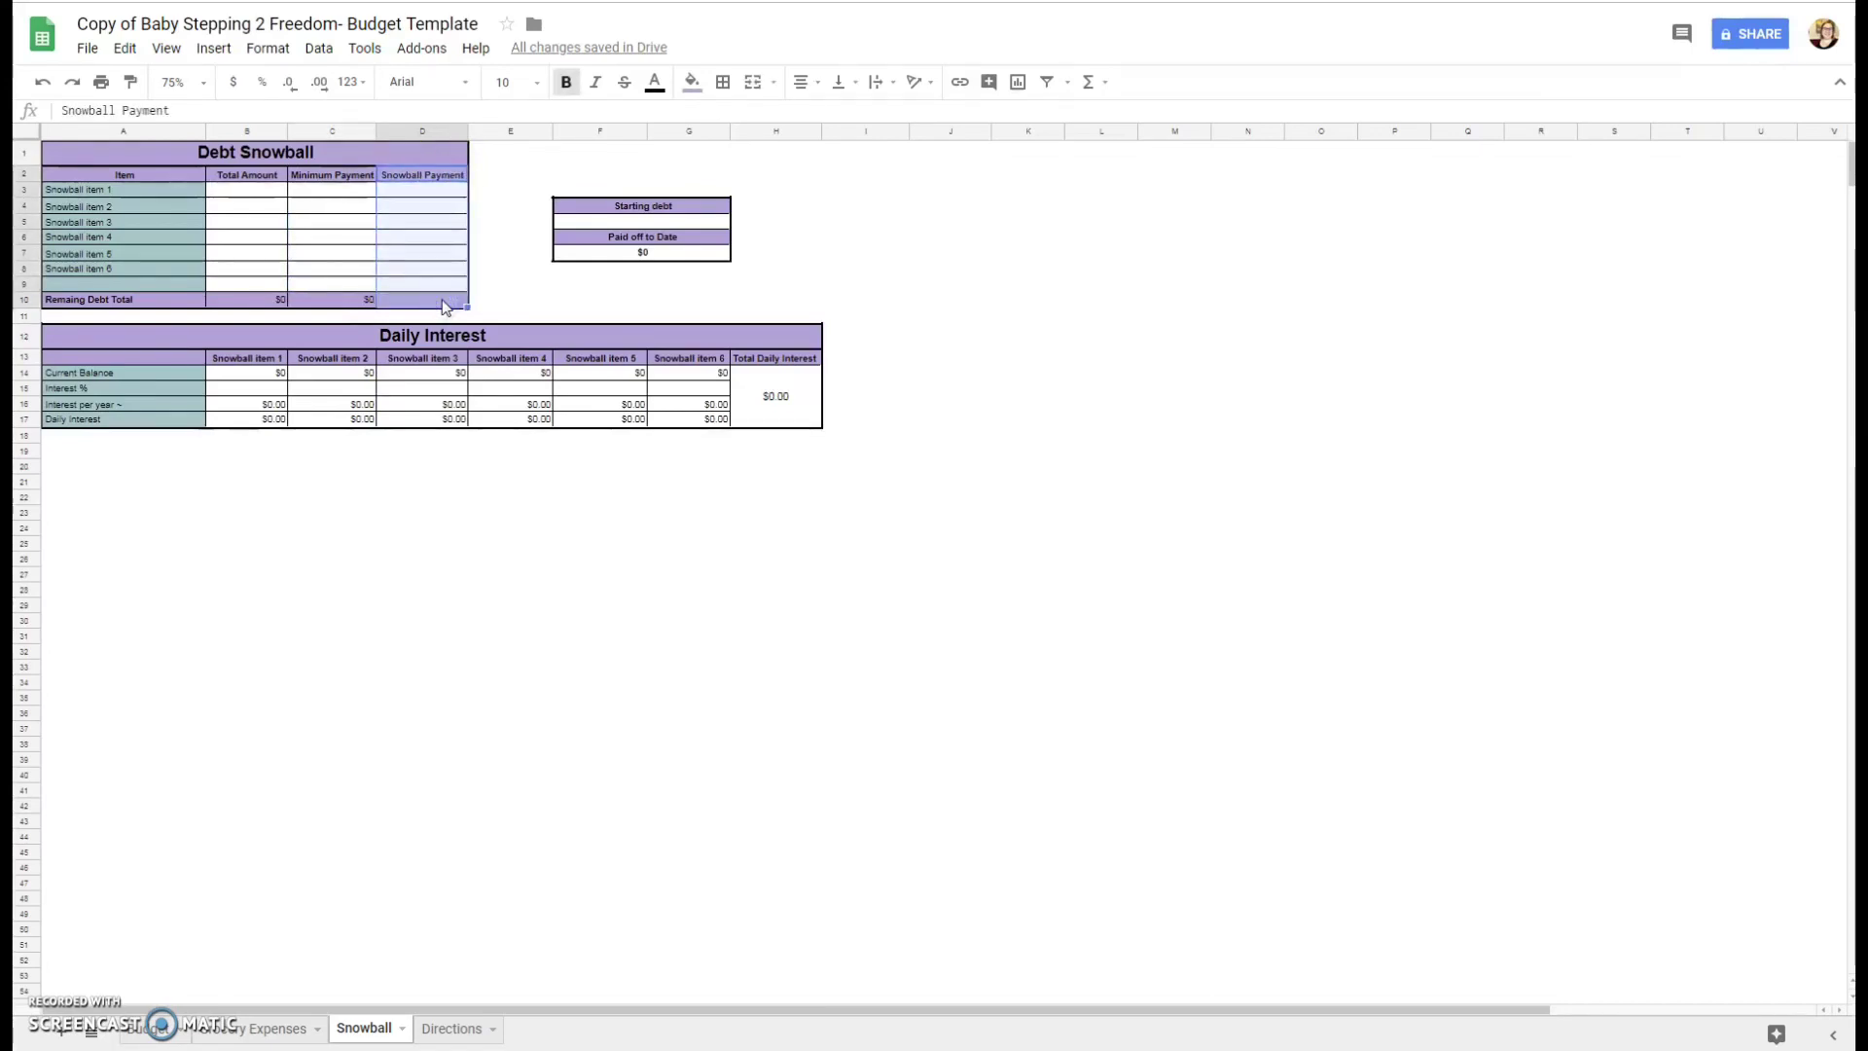
pyautogui.click(331, 194)
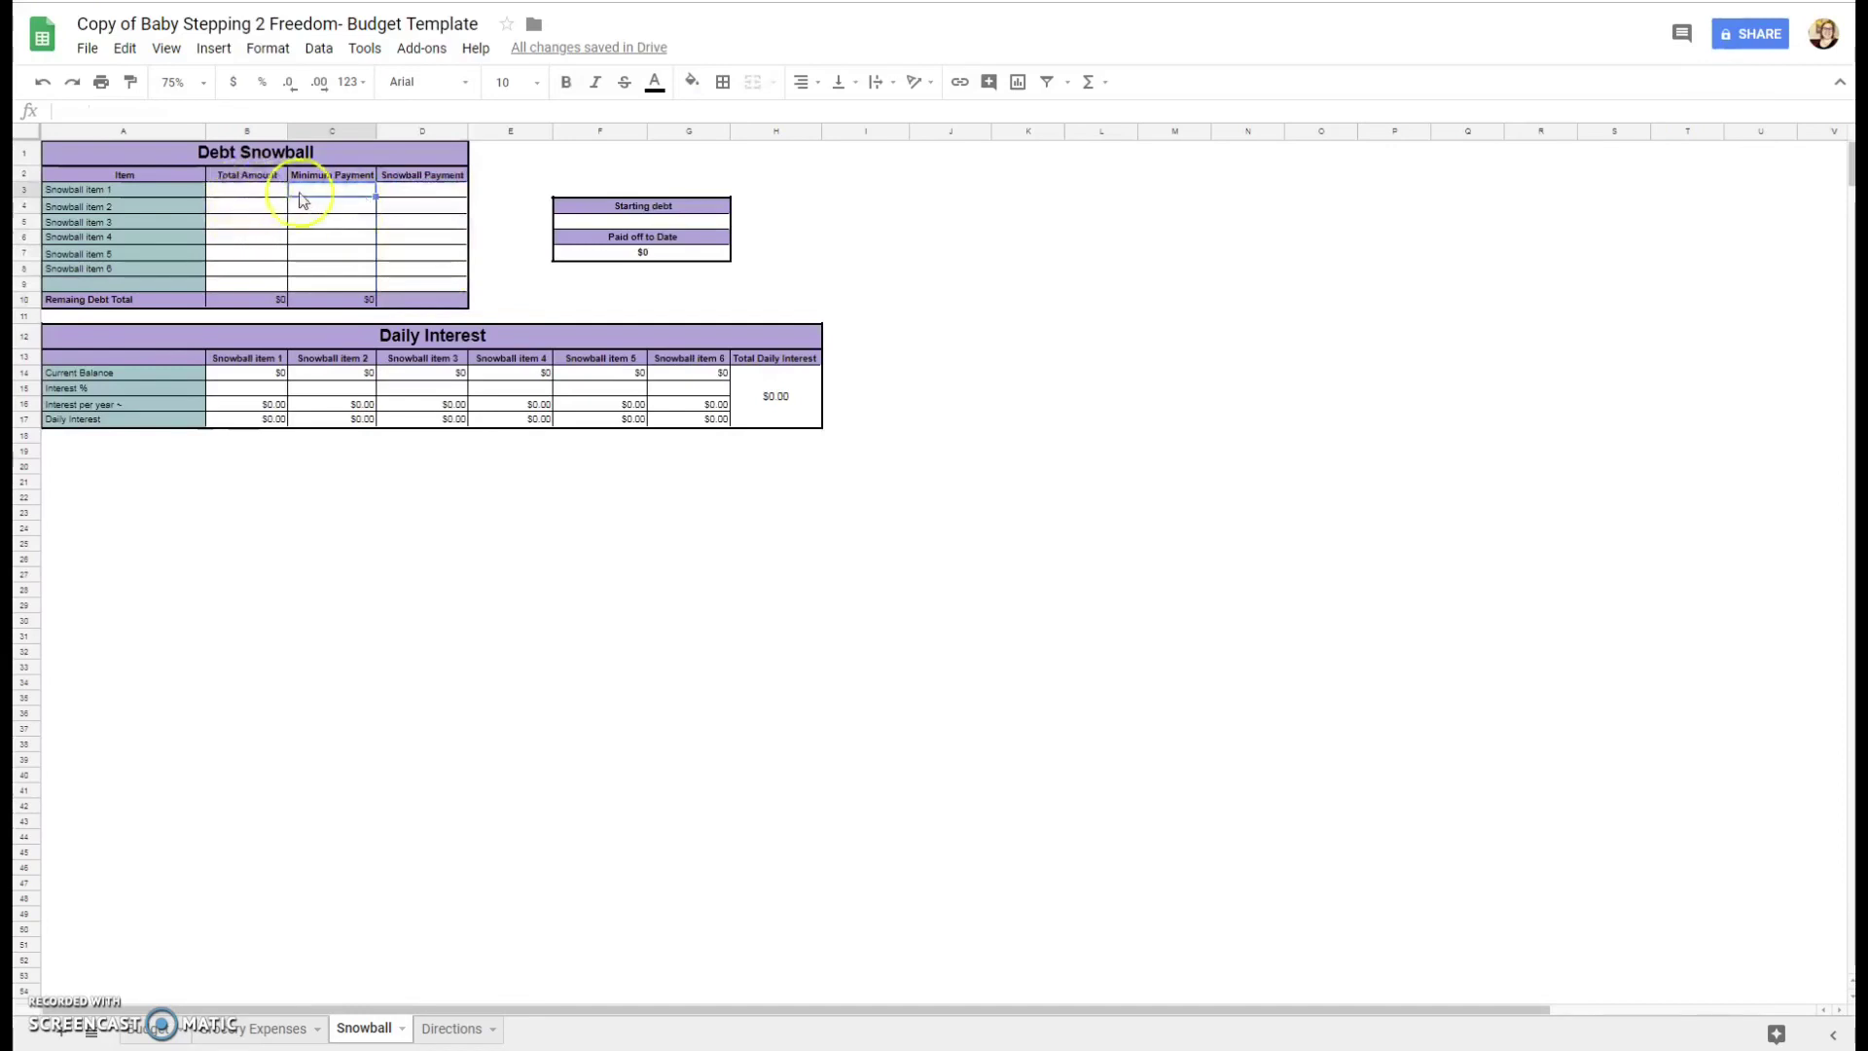
pyautogui.moveTo(369, 190); pyautogui.dragTo(360, 285)
pyautogui.click(360, 192)
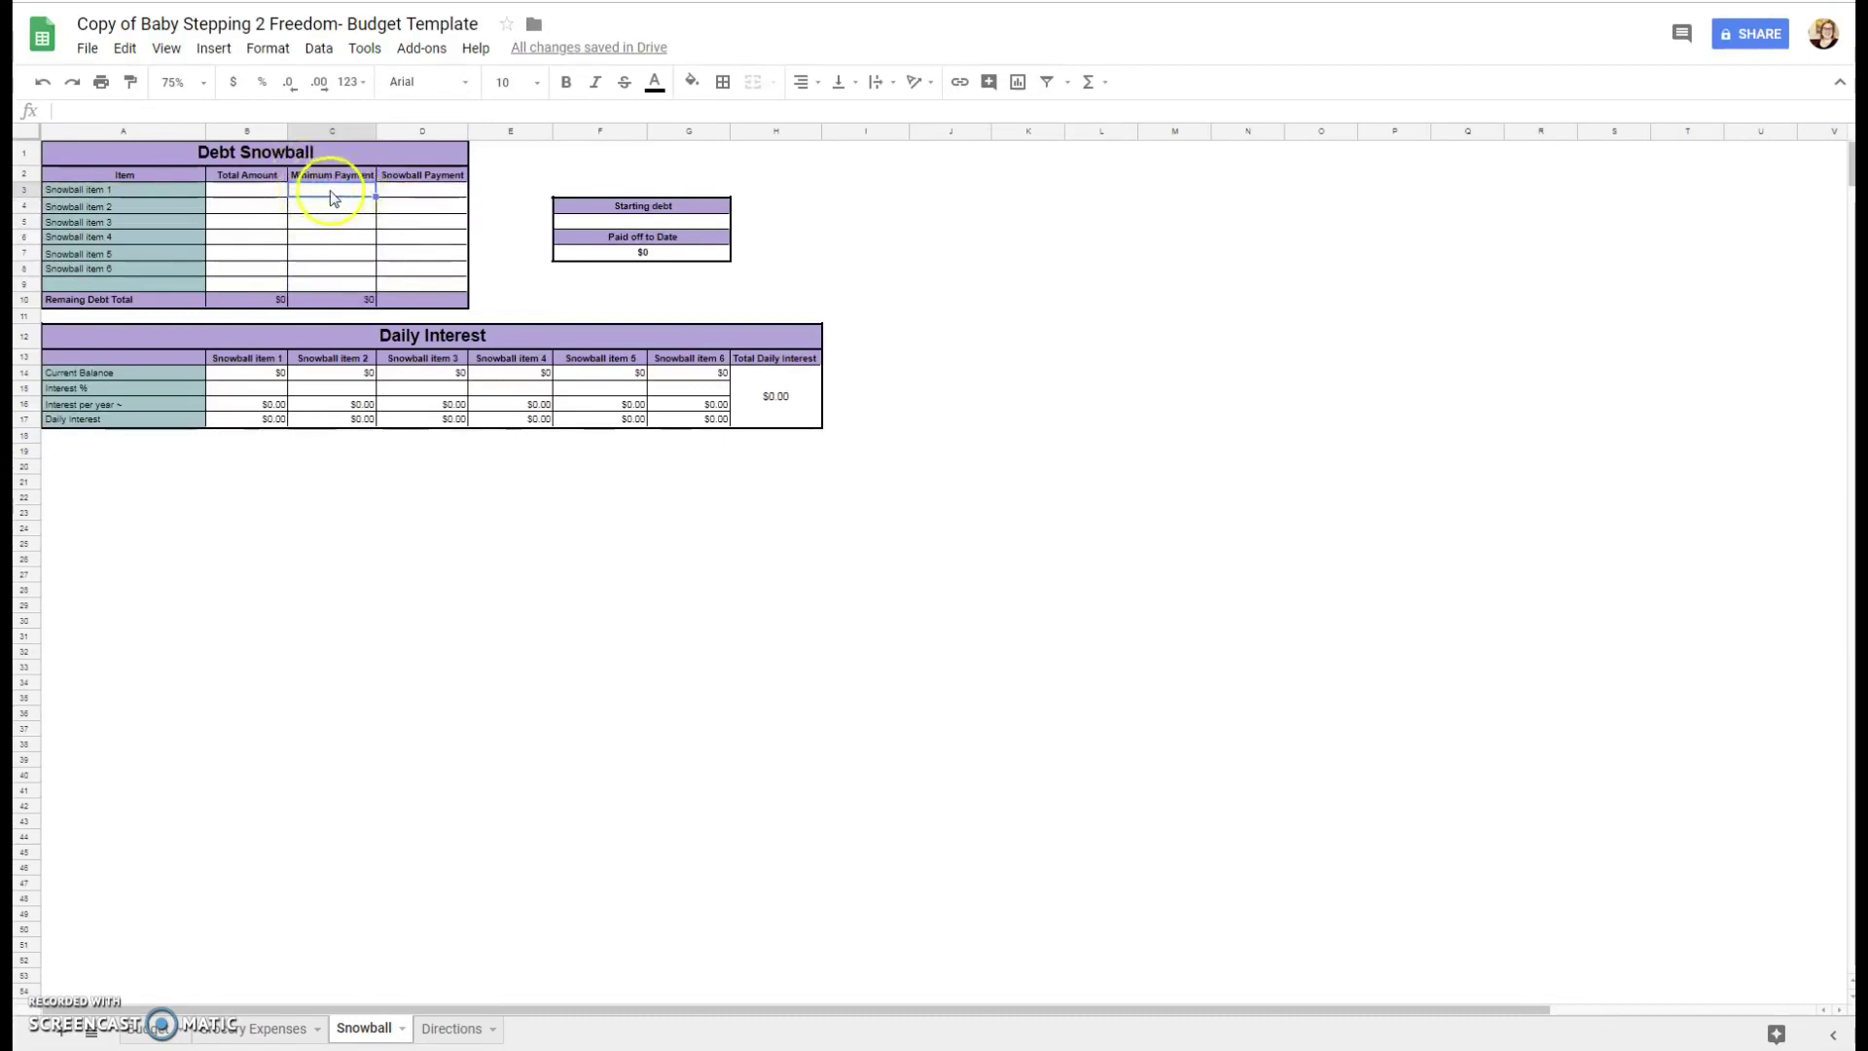
pyautogui.click(340, 191)
pyautogui.click(348, 216)
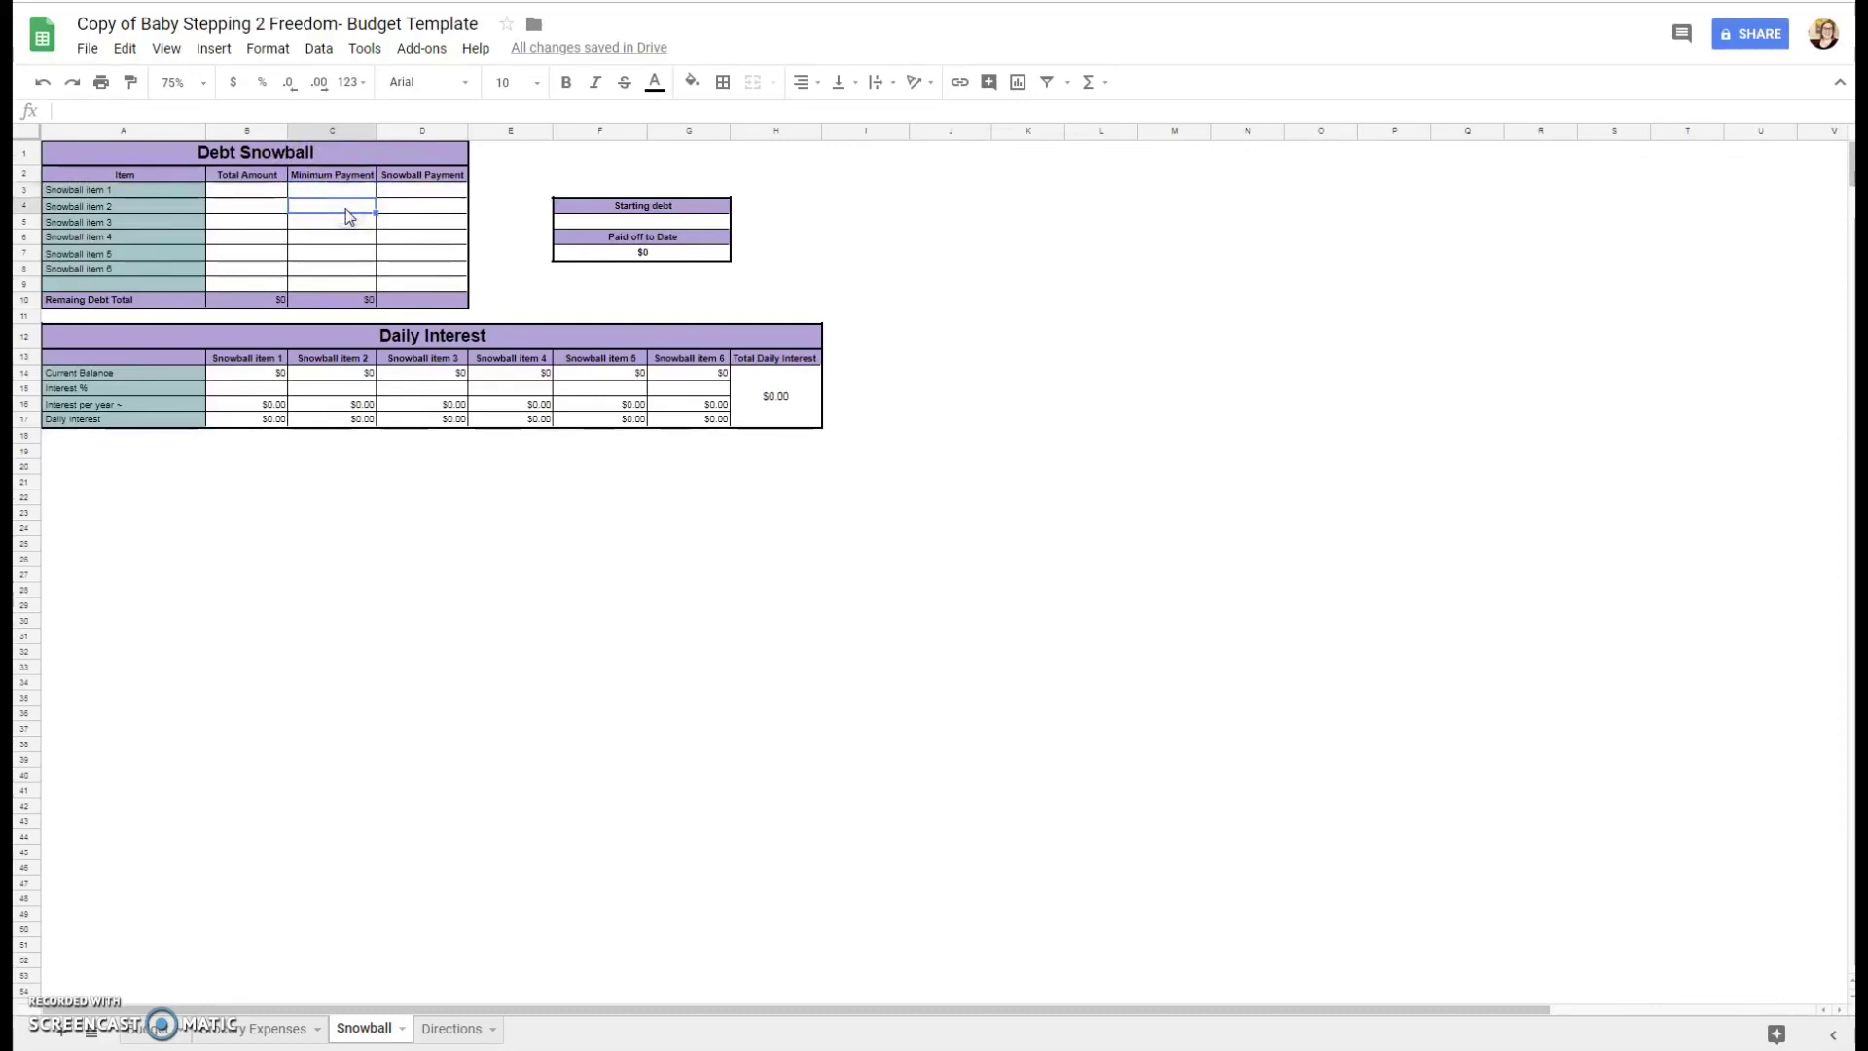
pyautogui.click(400, 210)
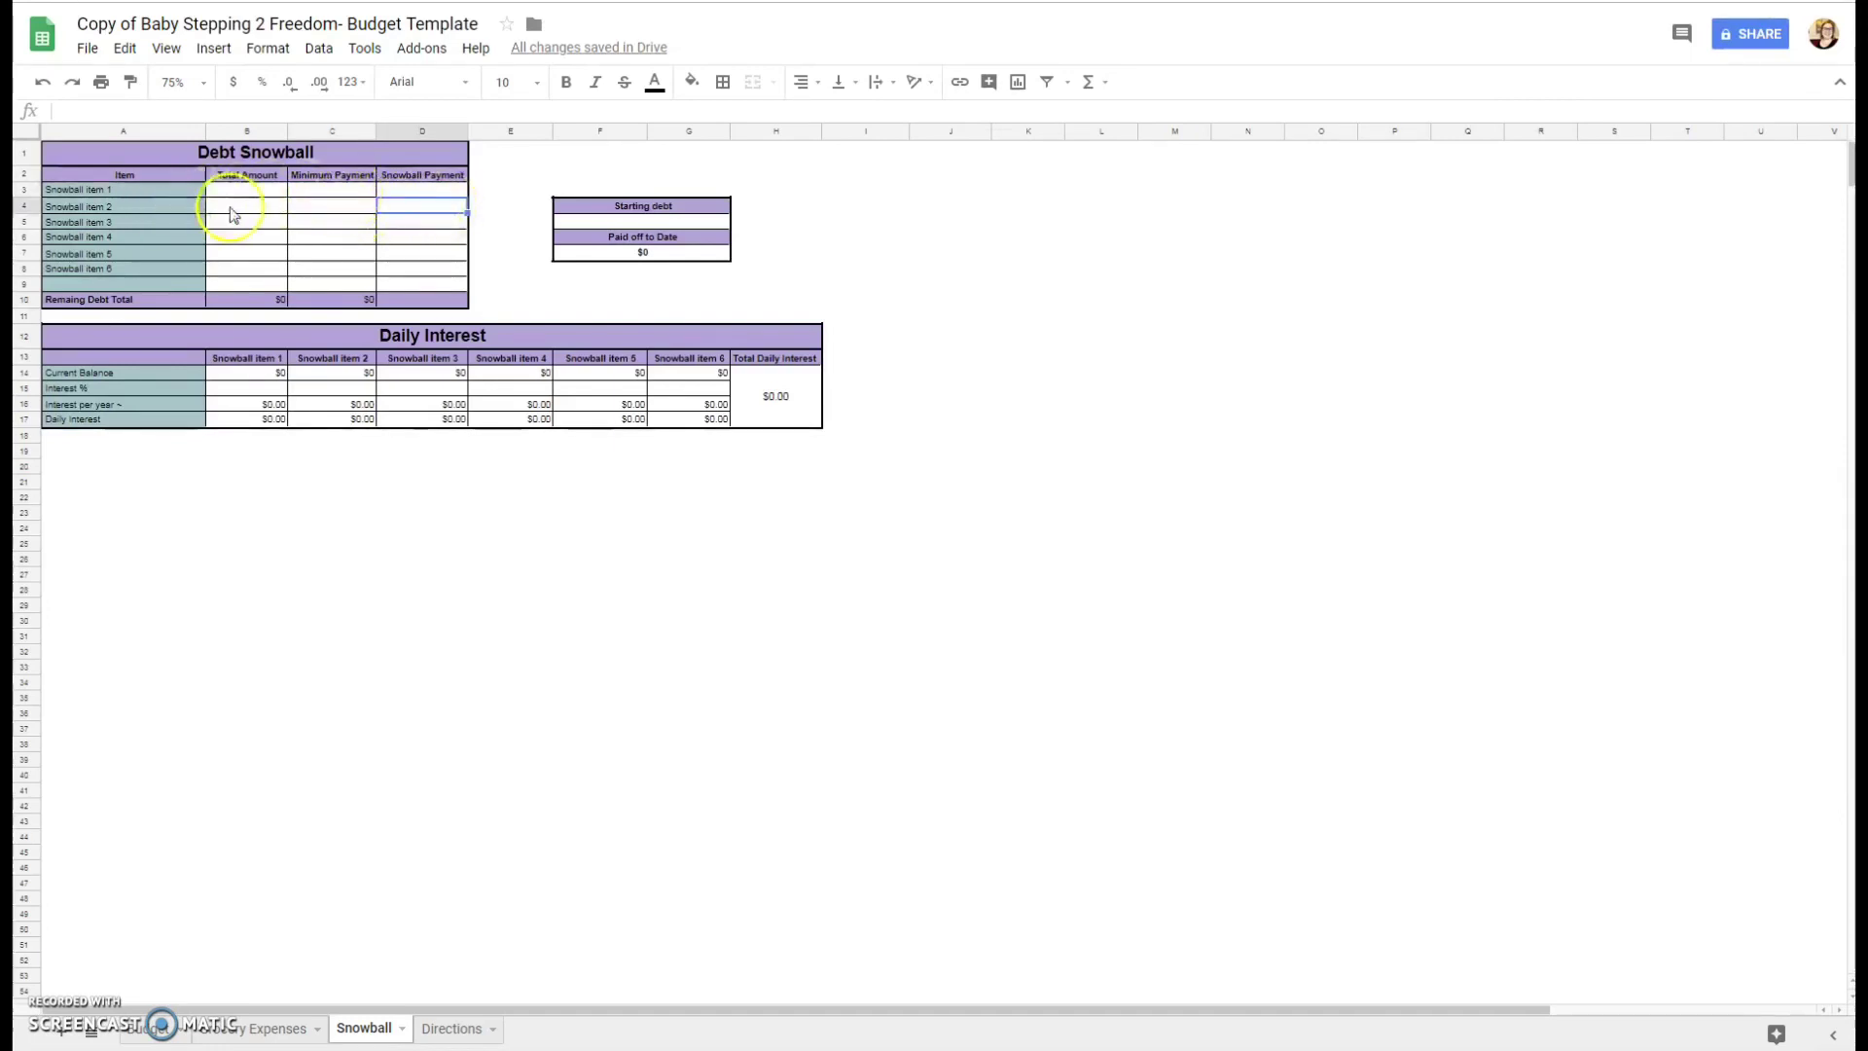
pyautogui.click(352, 208)
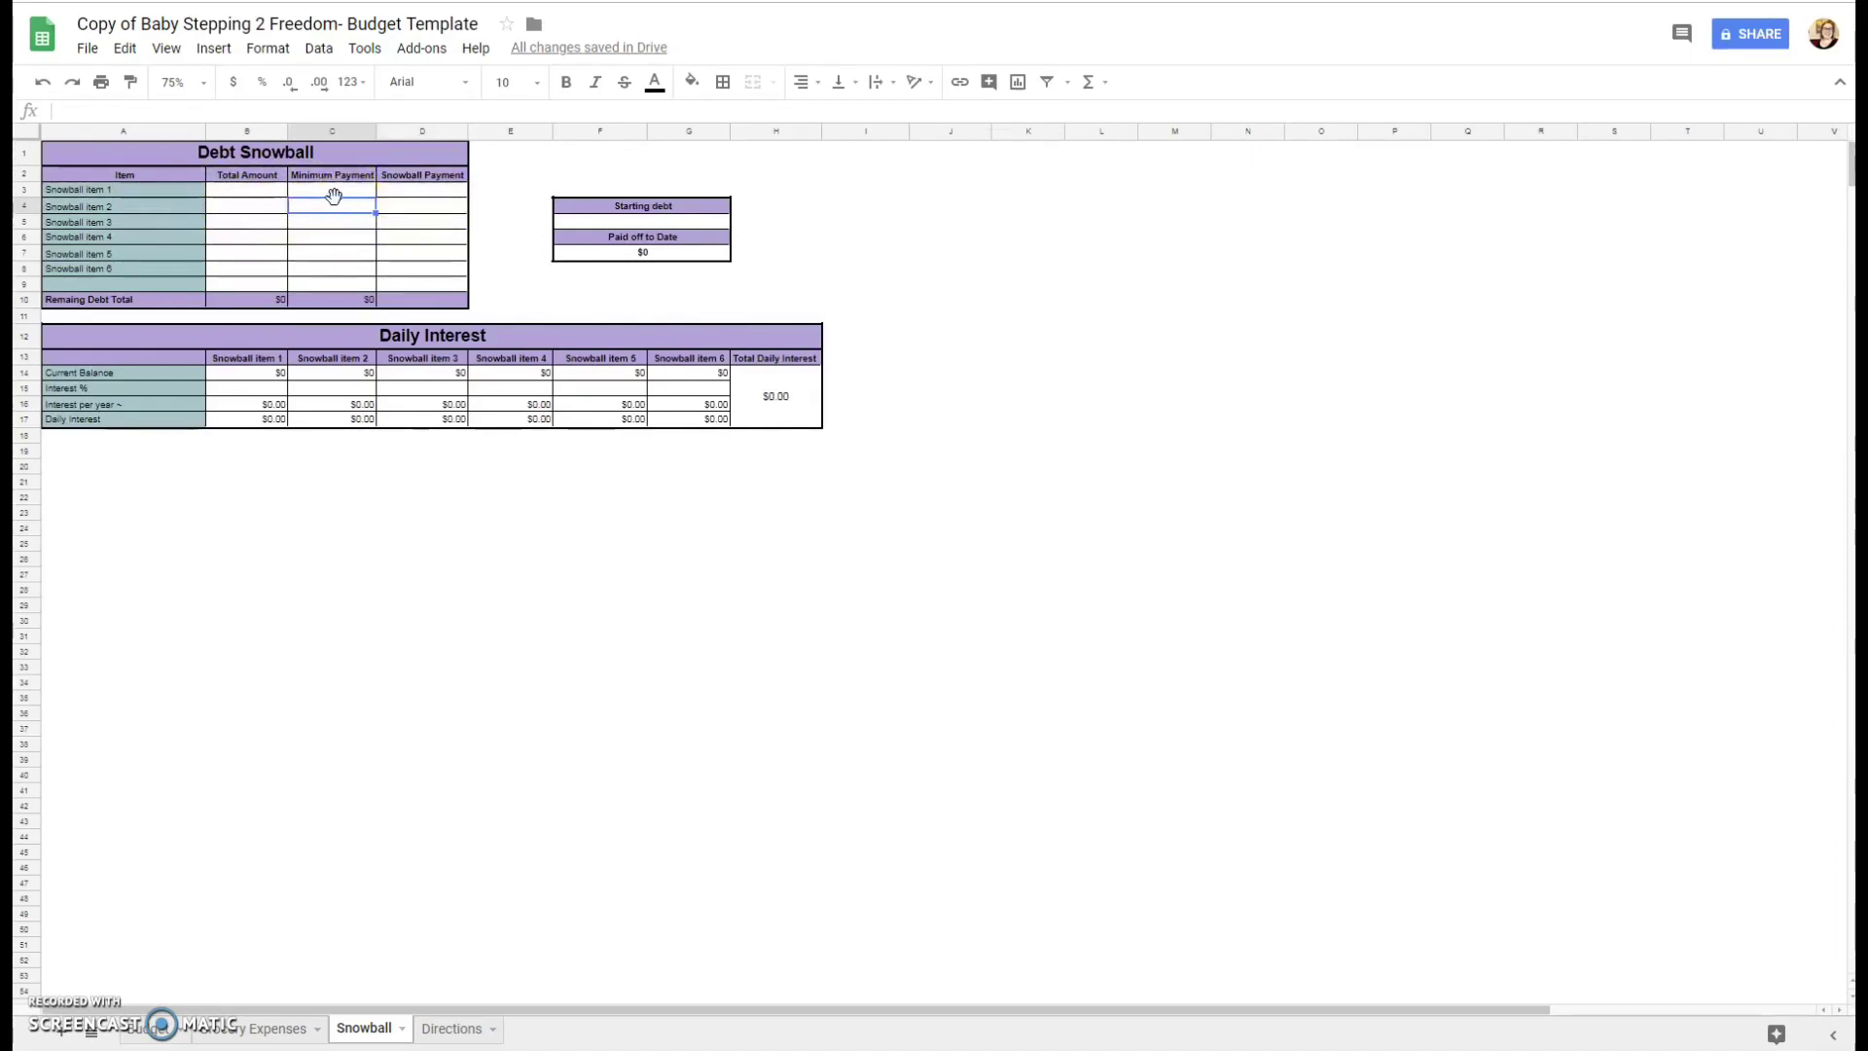
# - Go through the Snowball Payment cells from Snowball item 1 to item 6, comparing them with the minimum payments and items
pyautogui.click(340, 191)
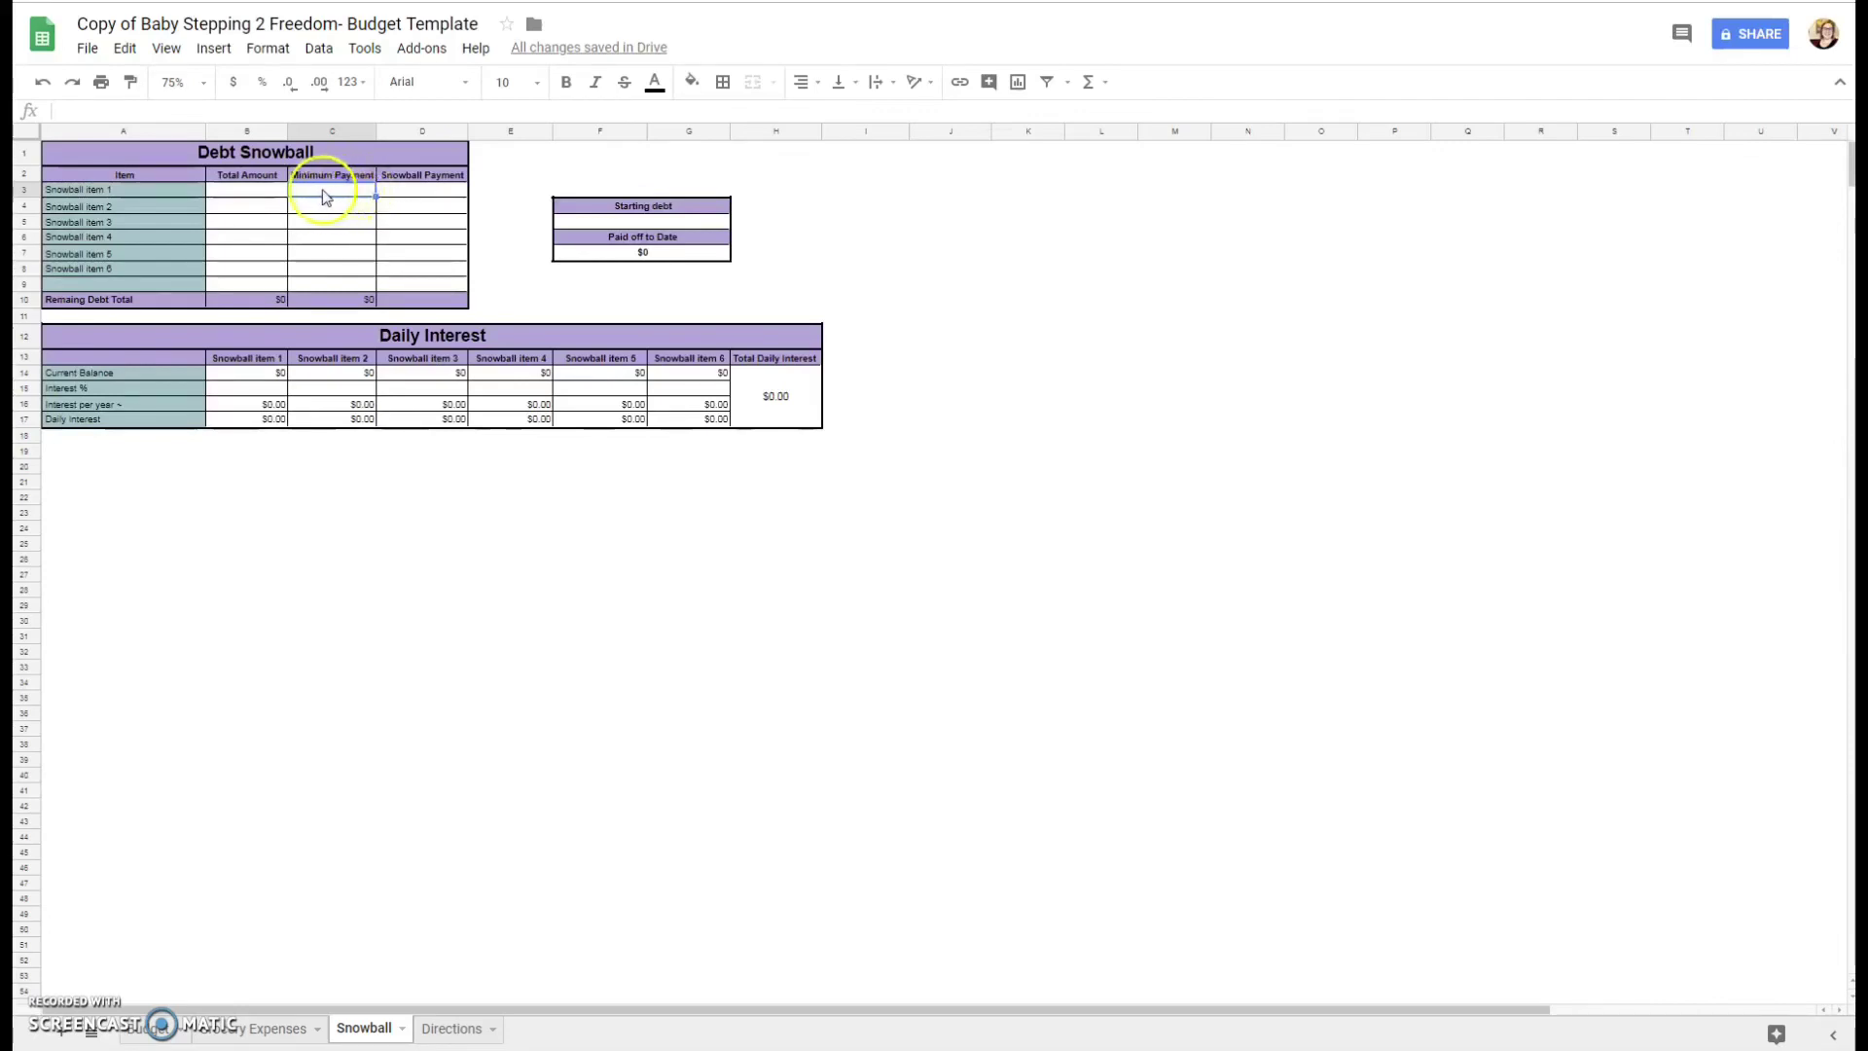
pyautogui.click(422, 206)
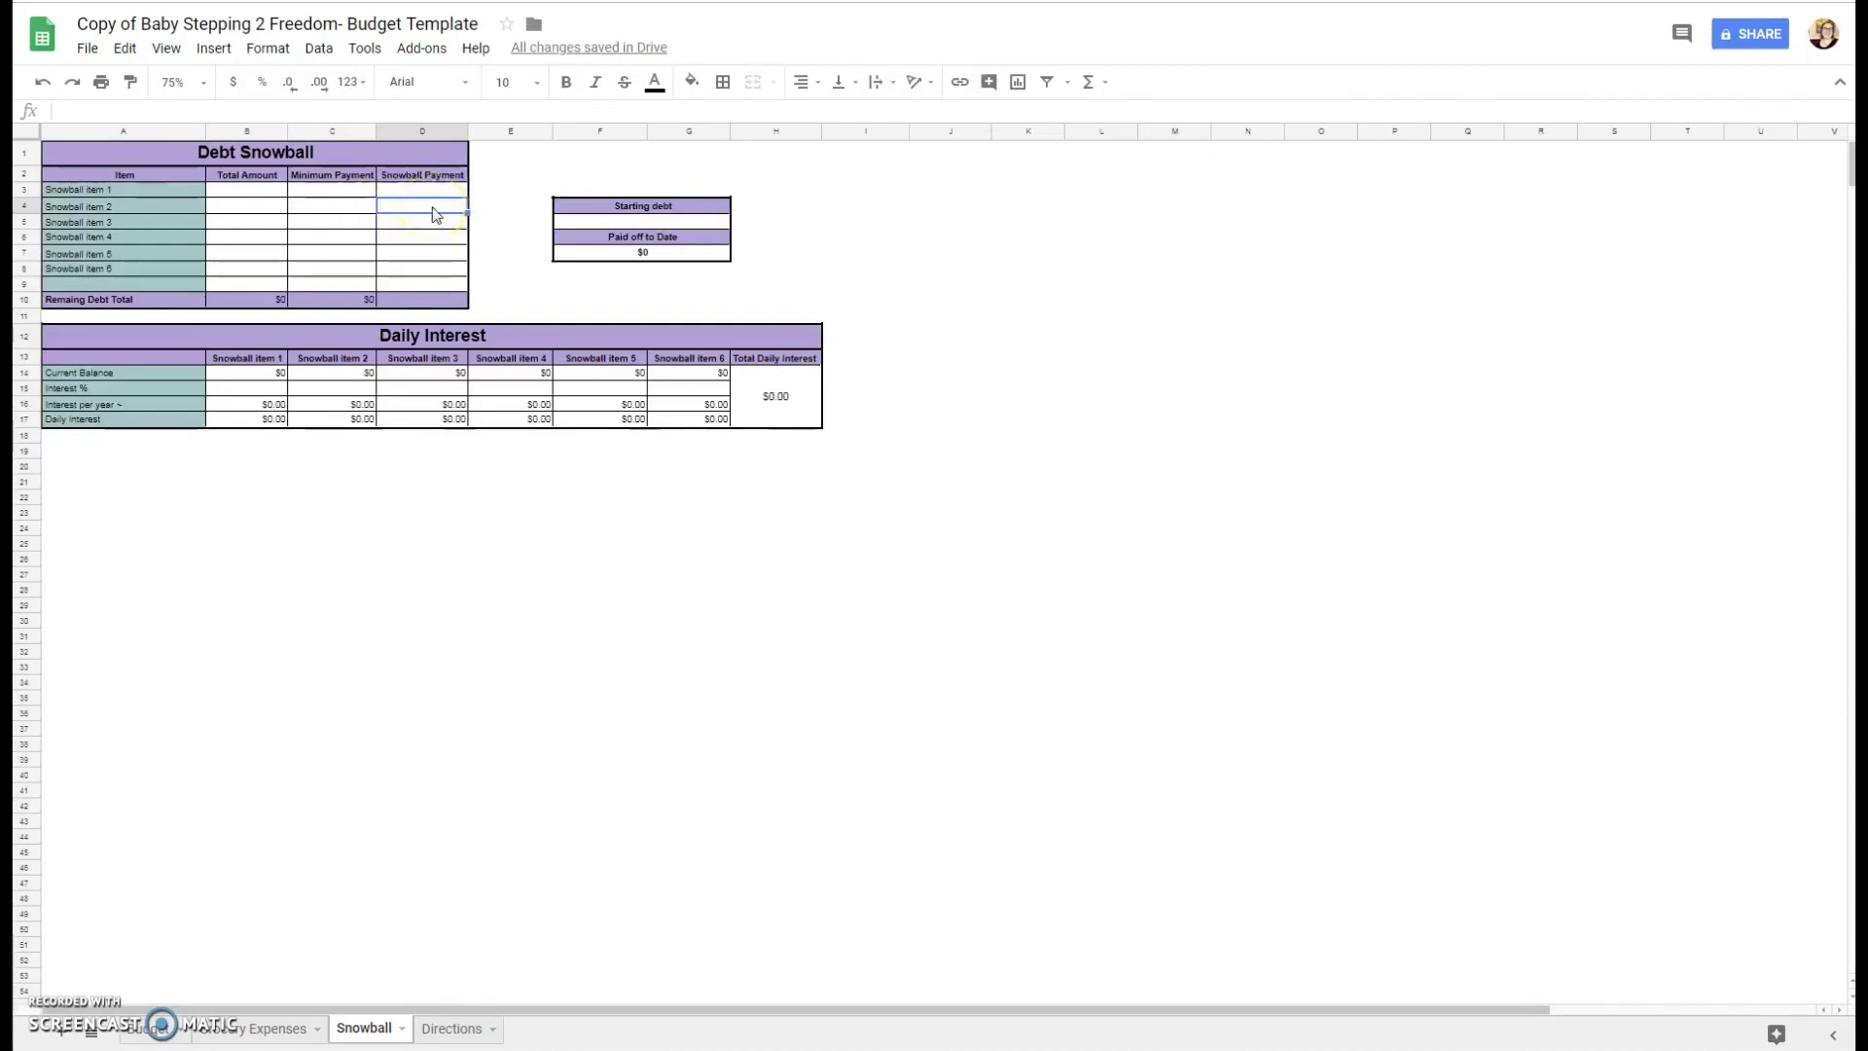
pyautogui.click(169, 208)
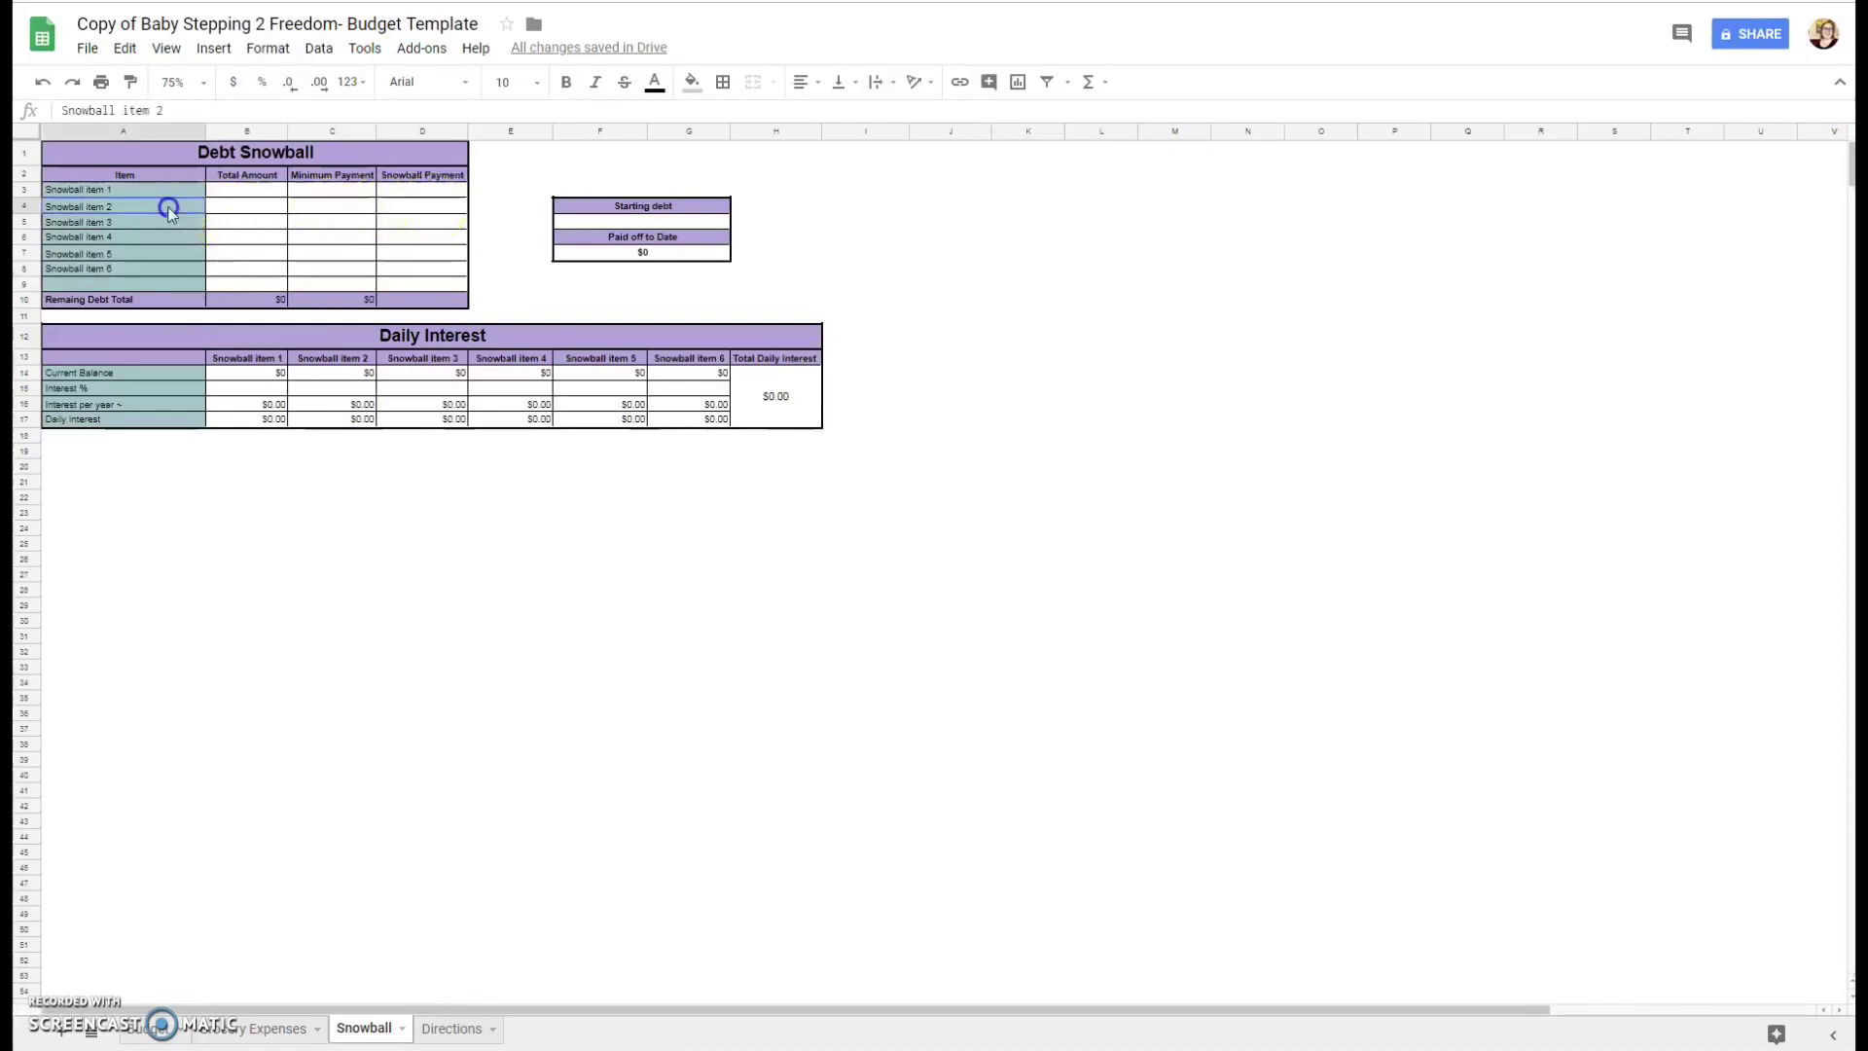
pyautogui.click(404, 205)
pyautogui.click(406, 221)
pyautogui.click(409, 238)
pyautogui.click(410, 254)
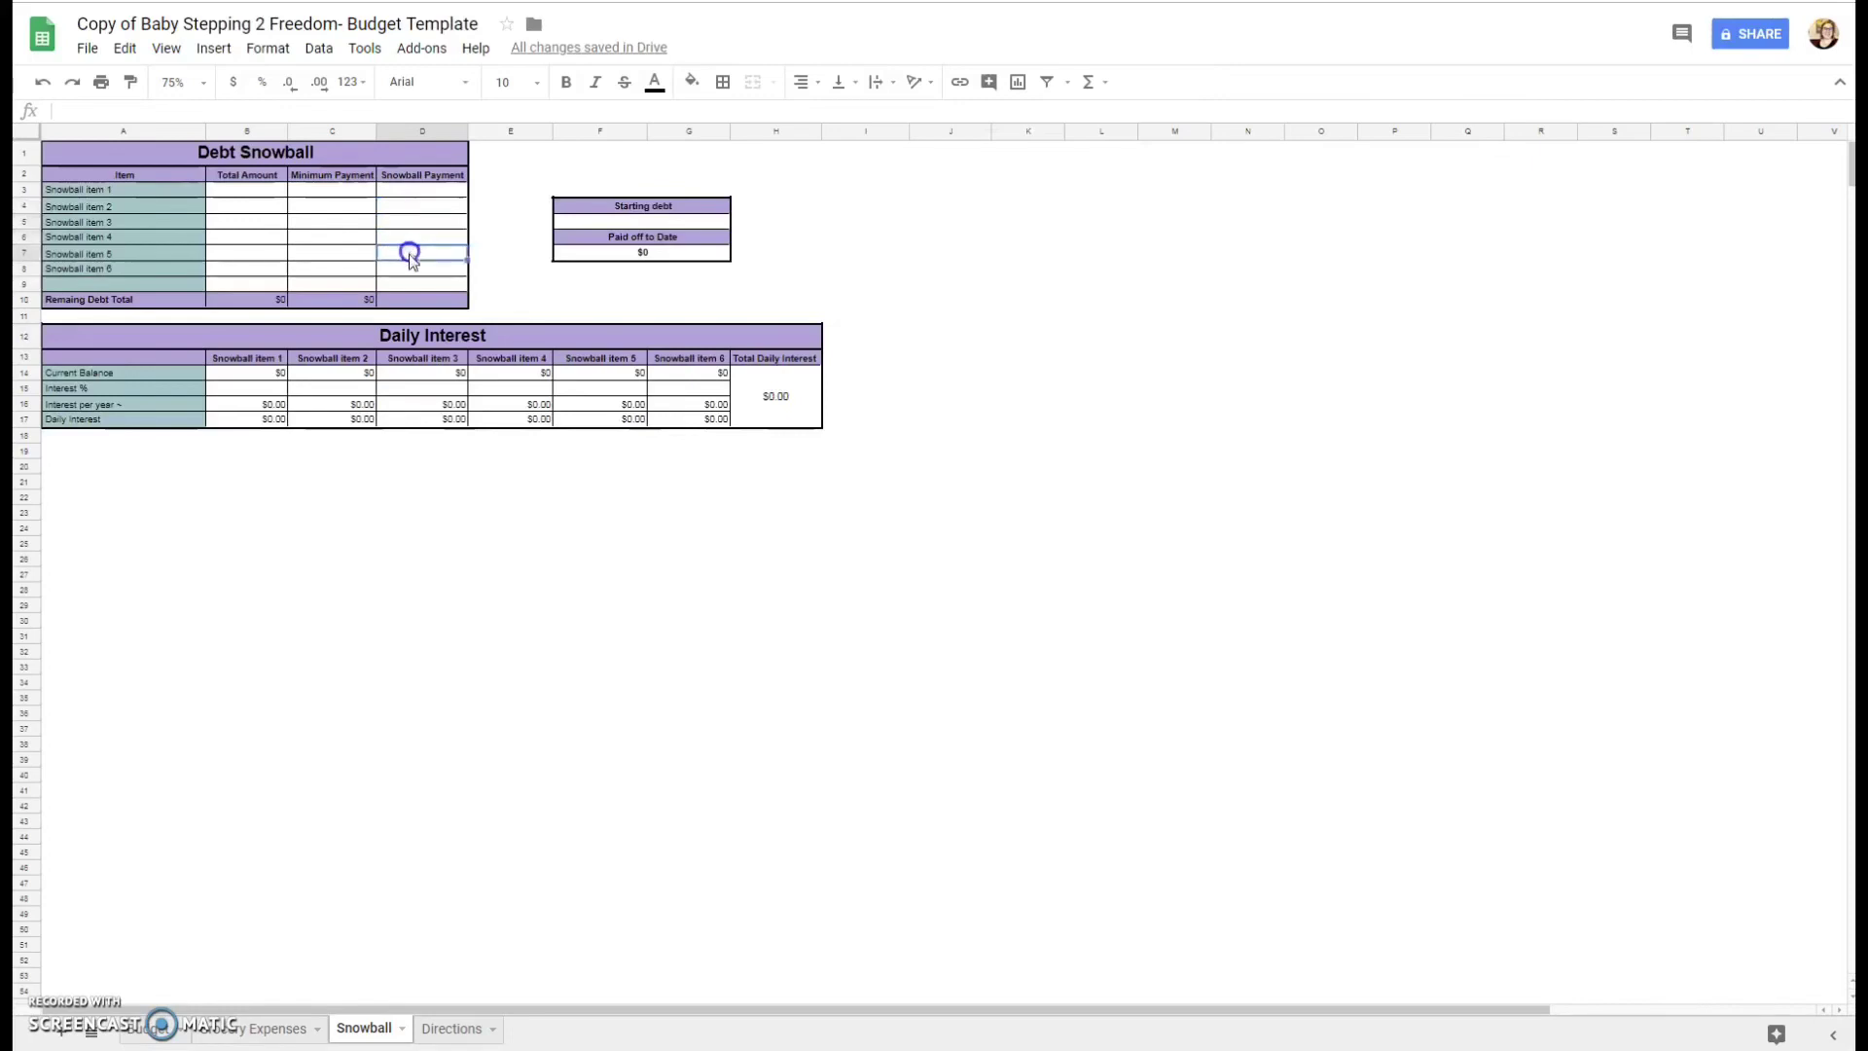
pyautogui.click(408, 267)
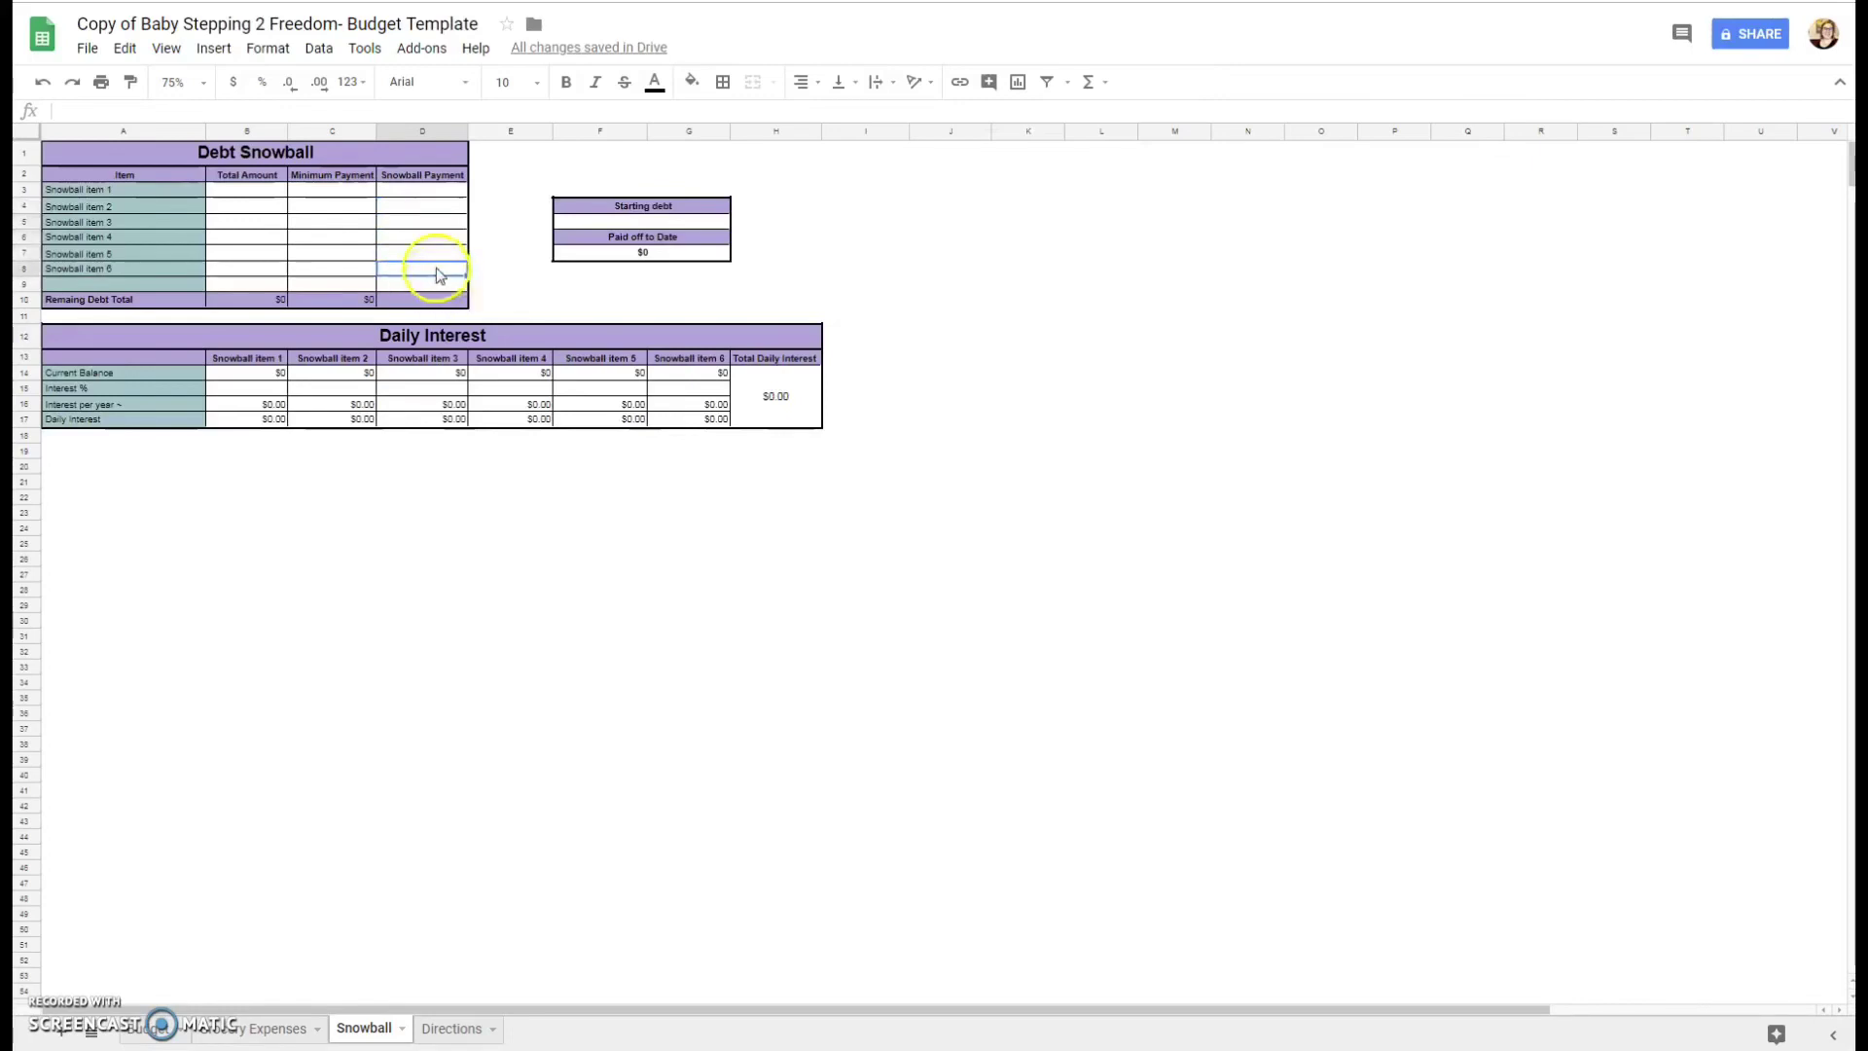
pyautogui.moveTo(434, 189); pyautogui.dragTo(446, 273)
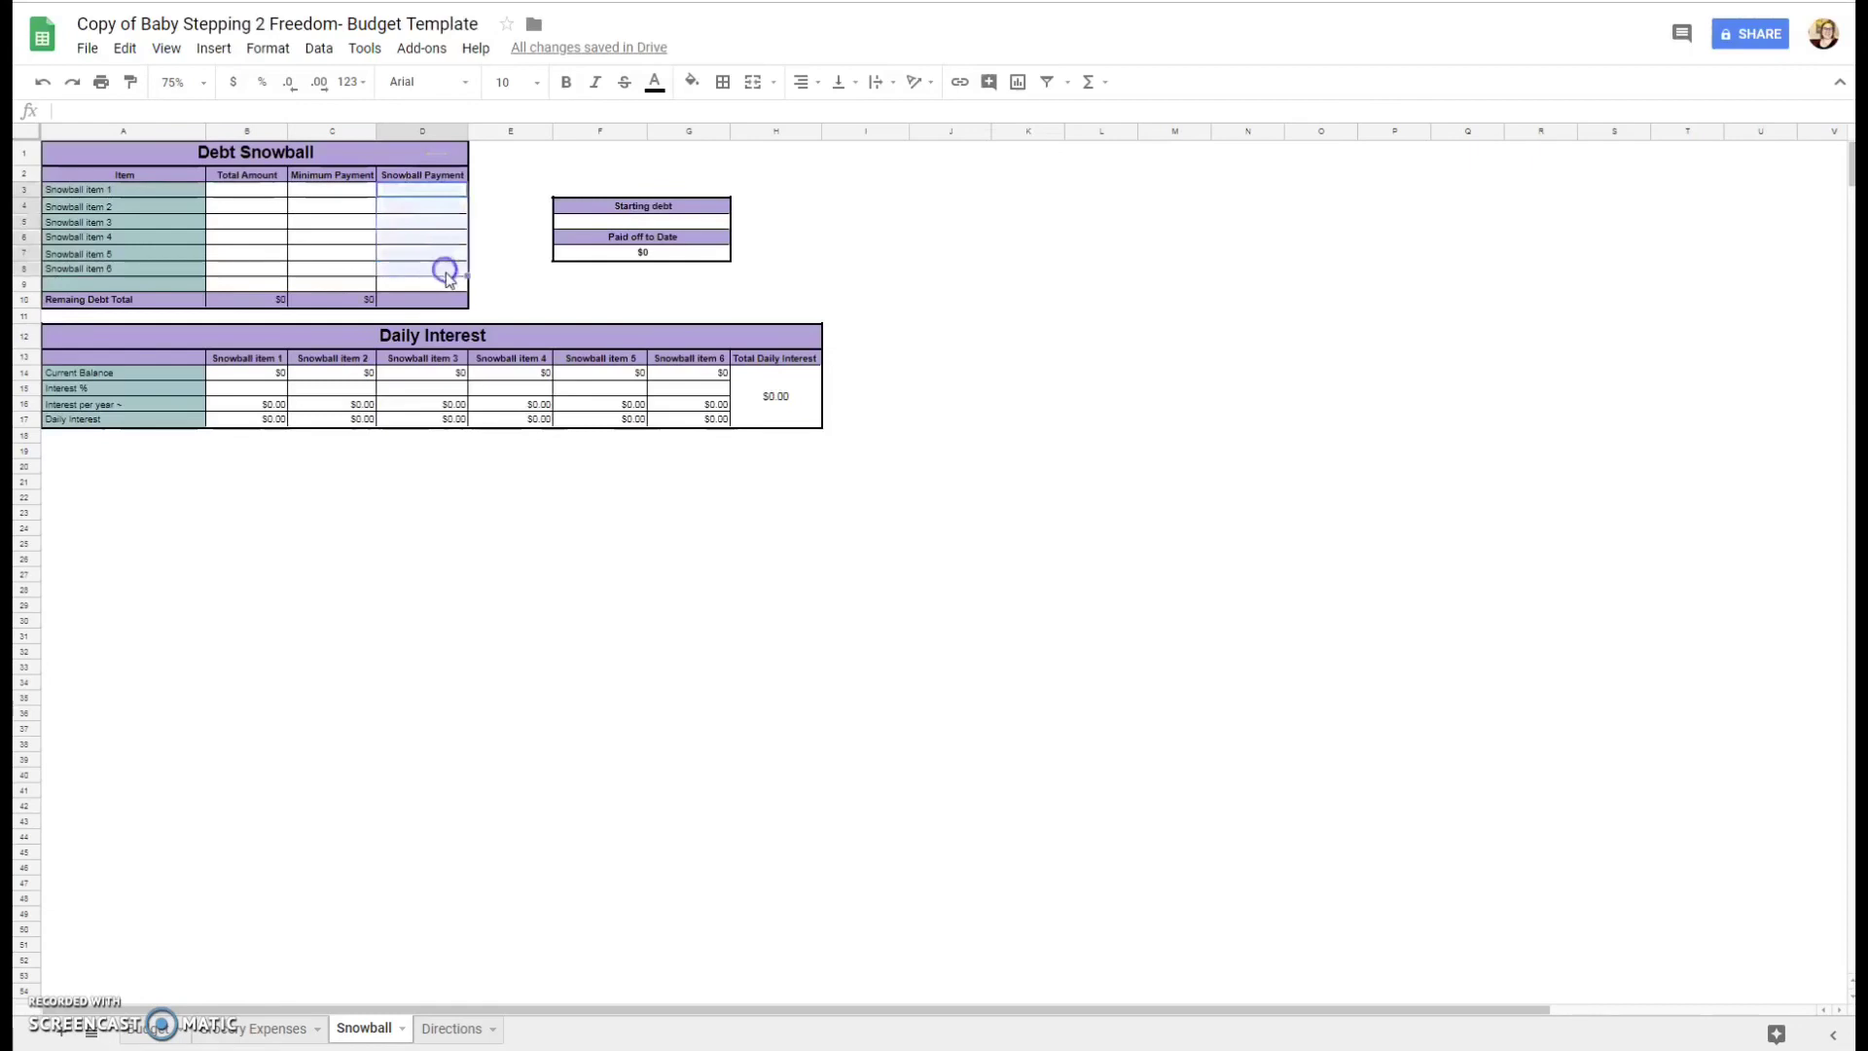
pyautogui.click(446, 275)
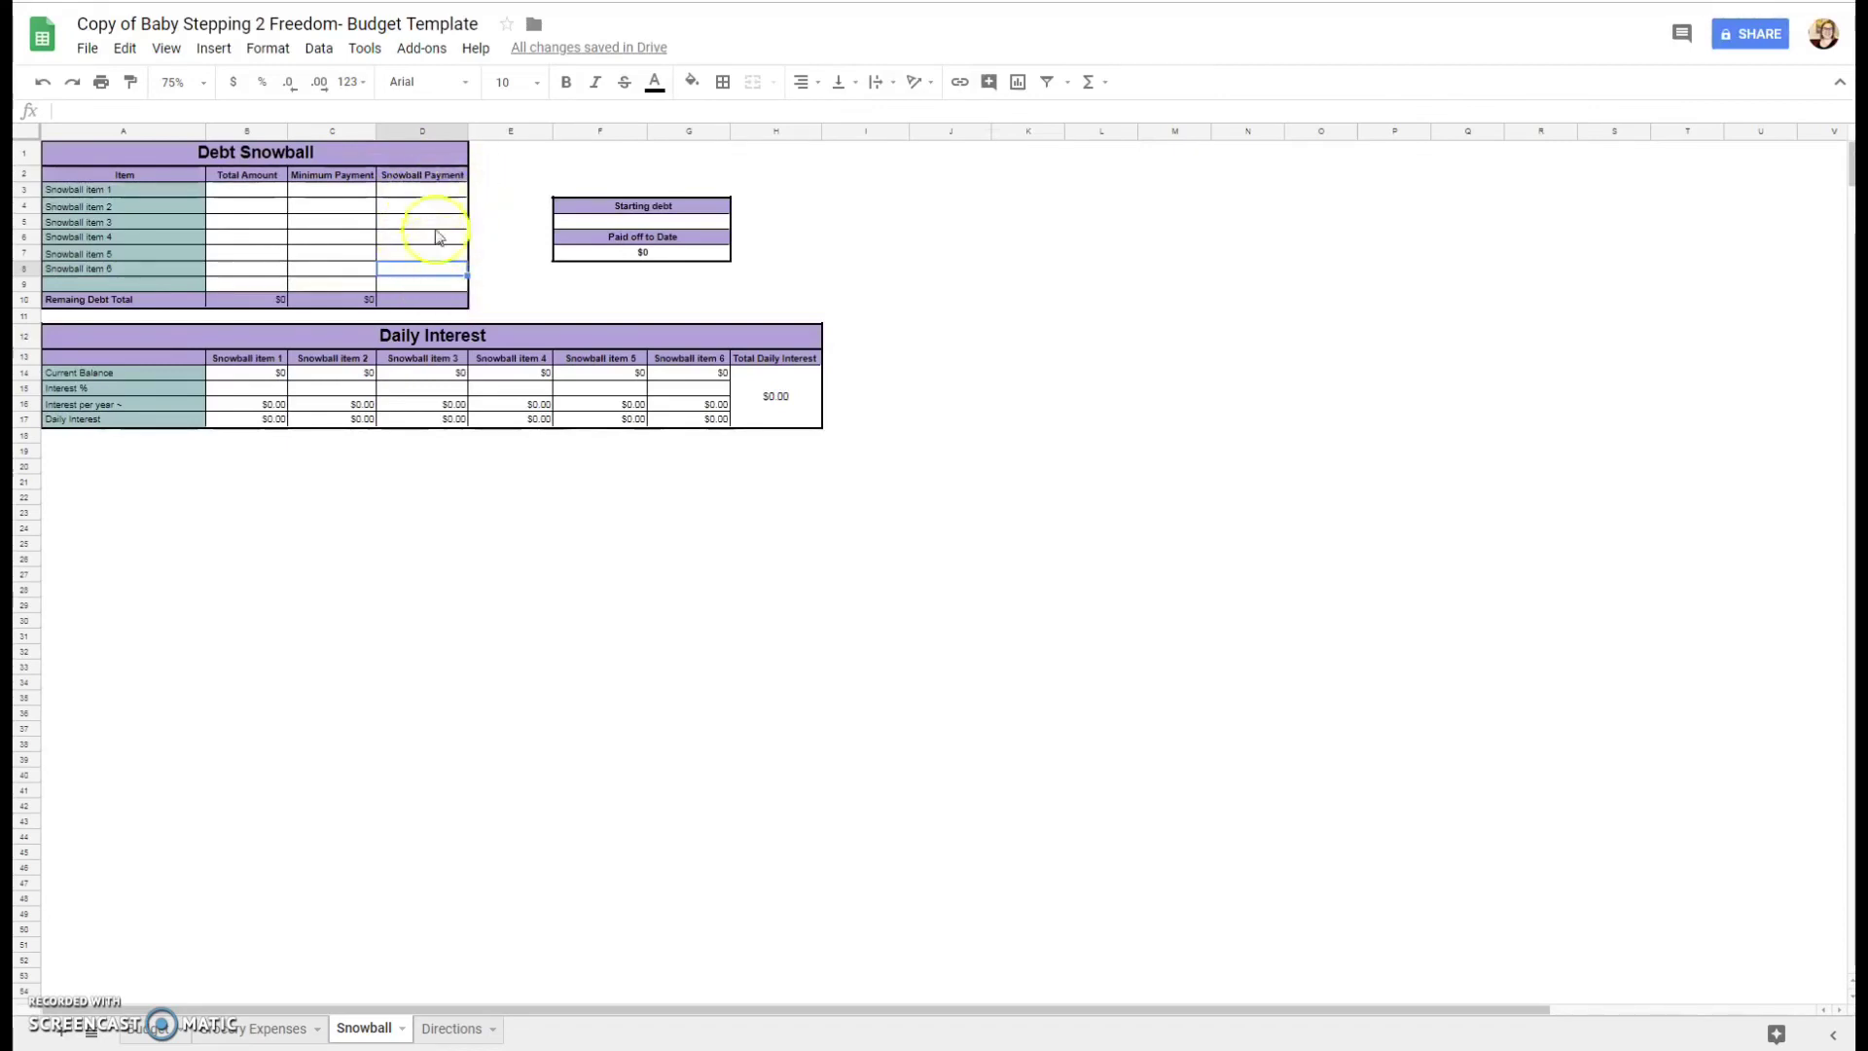
# - Examine the Starting debt and Paid off to Date box and inspect the formula under Paid off to Date
pyautogui.click(609, 220)
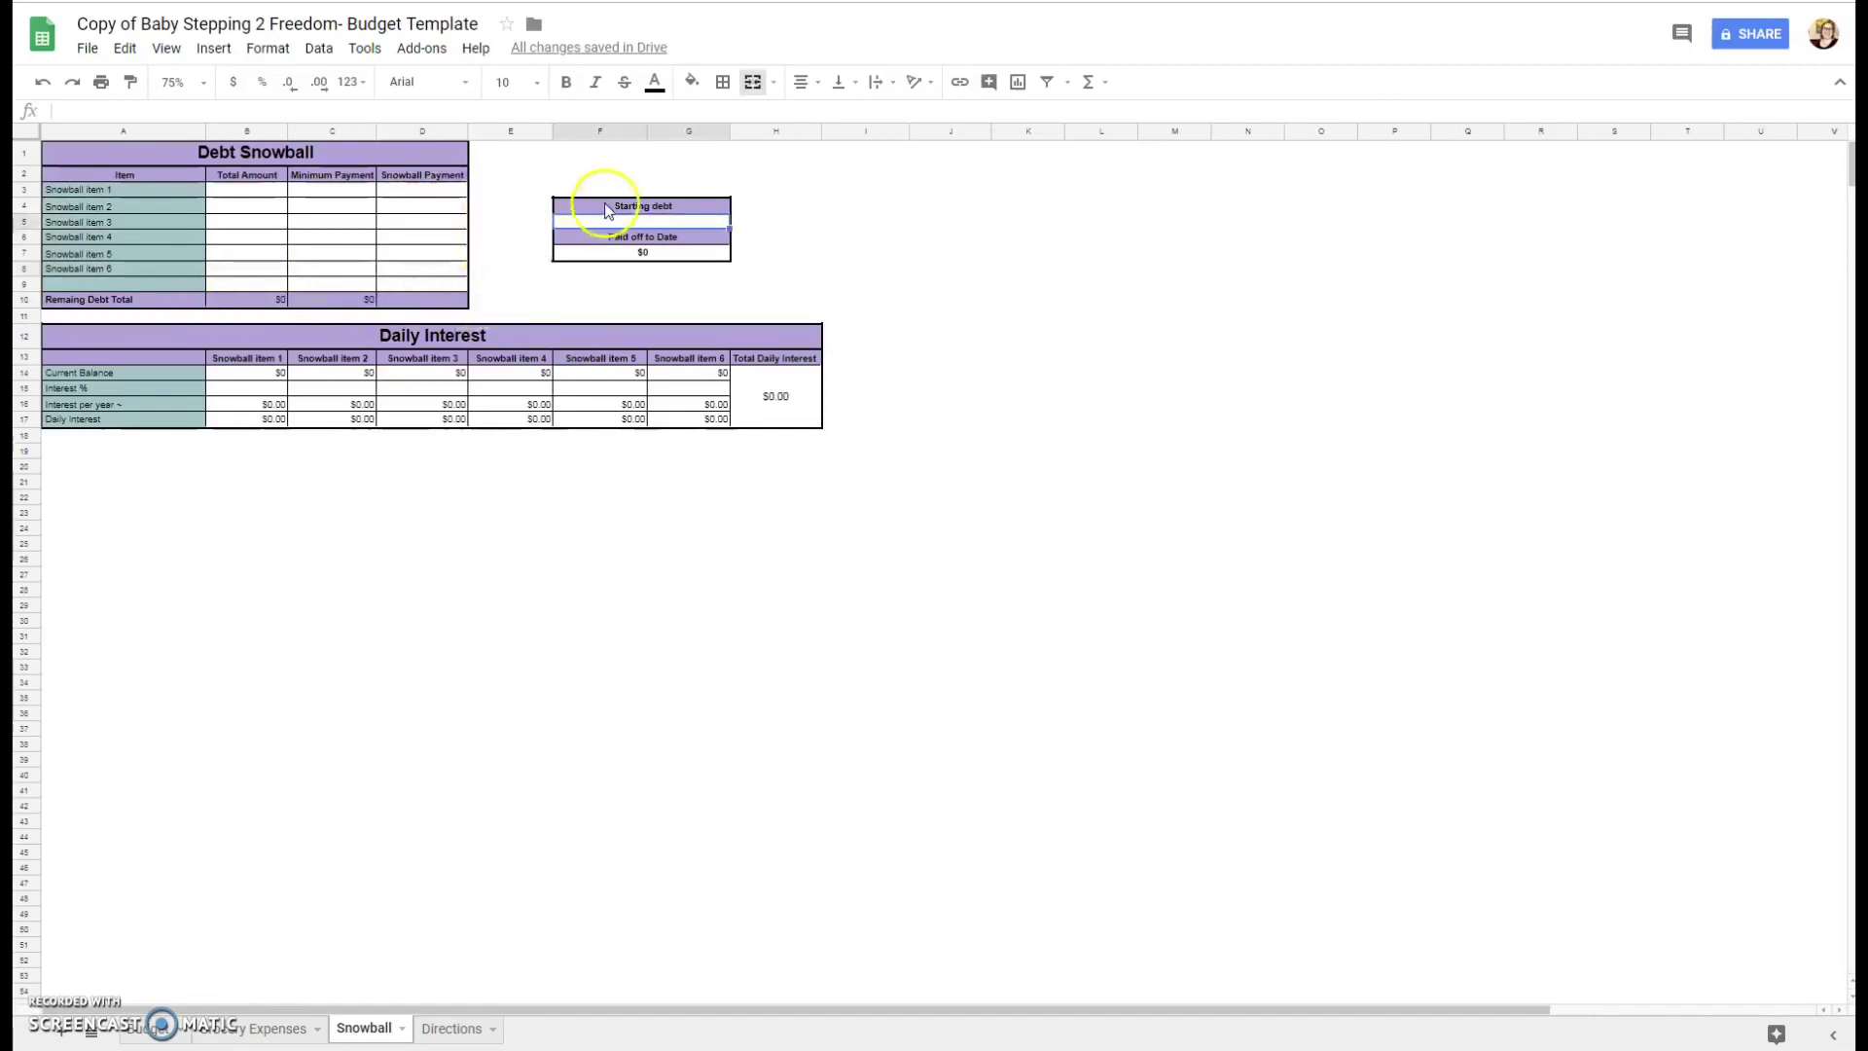
pyautogui.moveTo(605, 209); pyautogui.dragTo(609, 246)
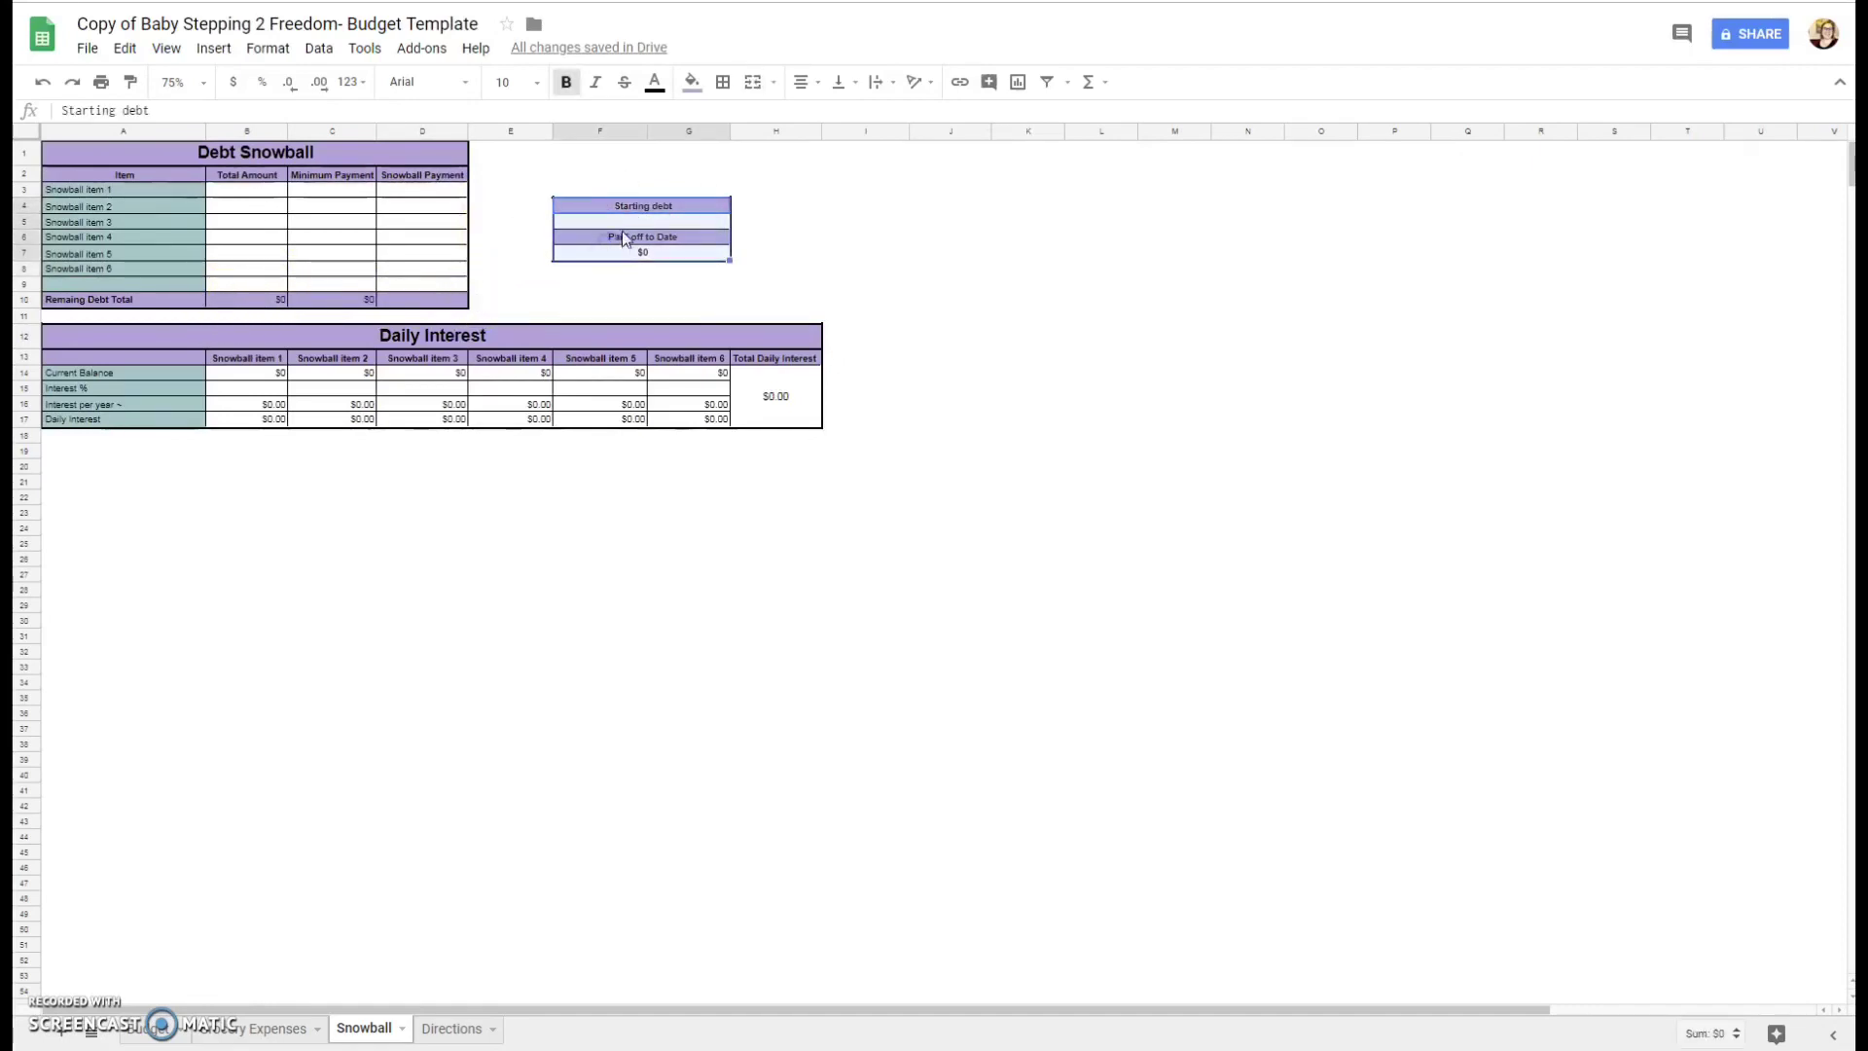
pyautogui.click(640, 224)
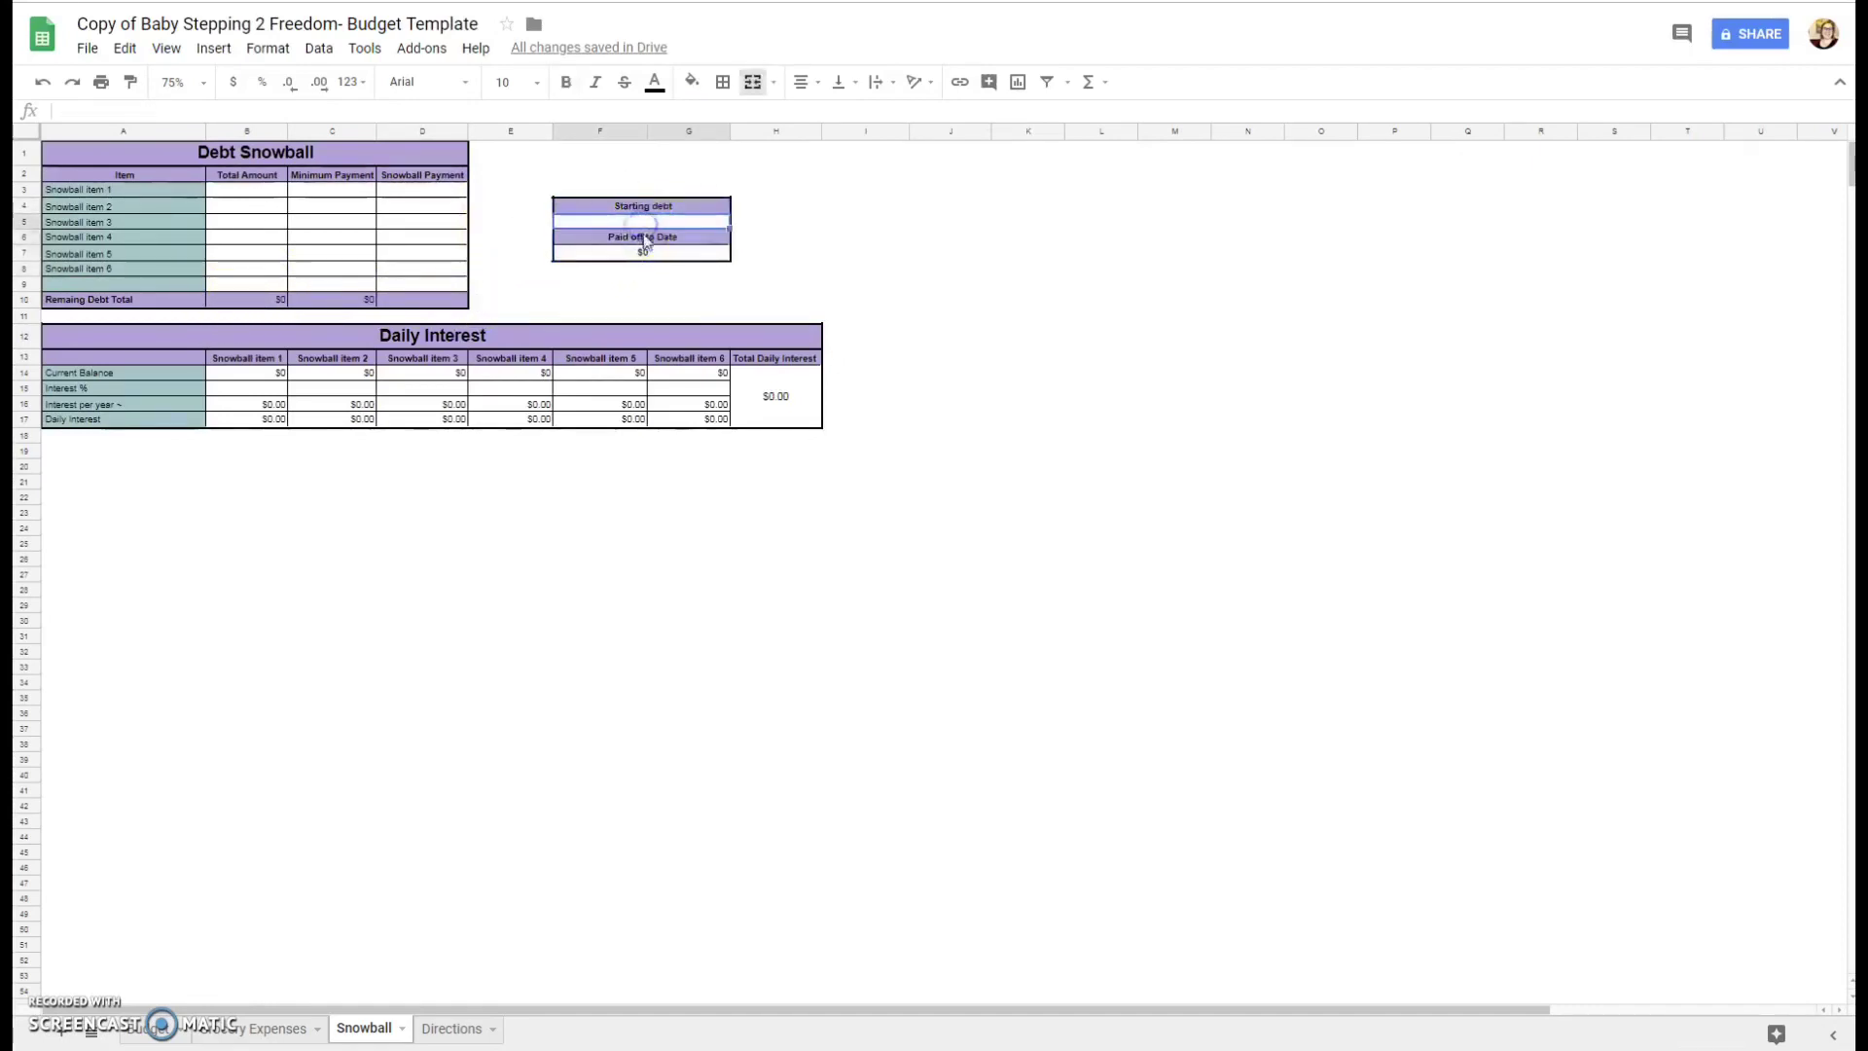
pyautogui.click(651, 253)
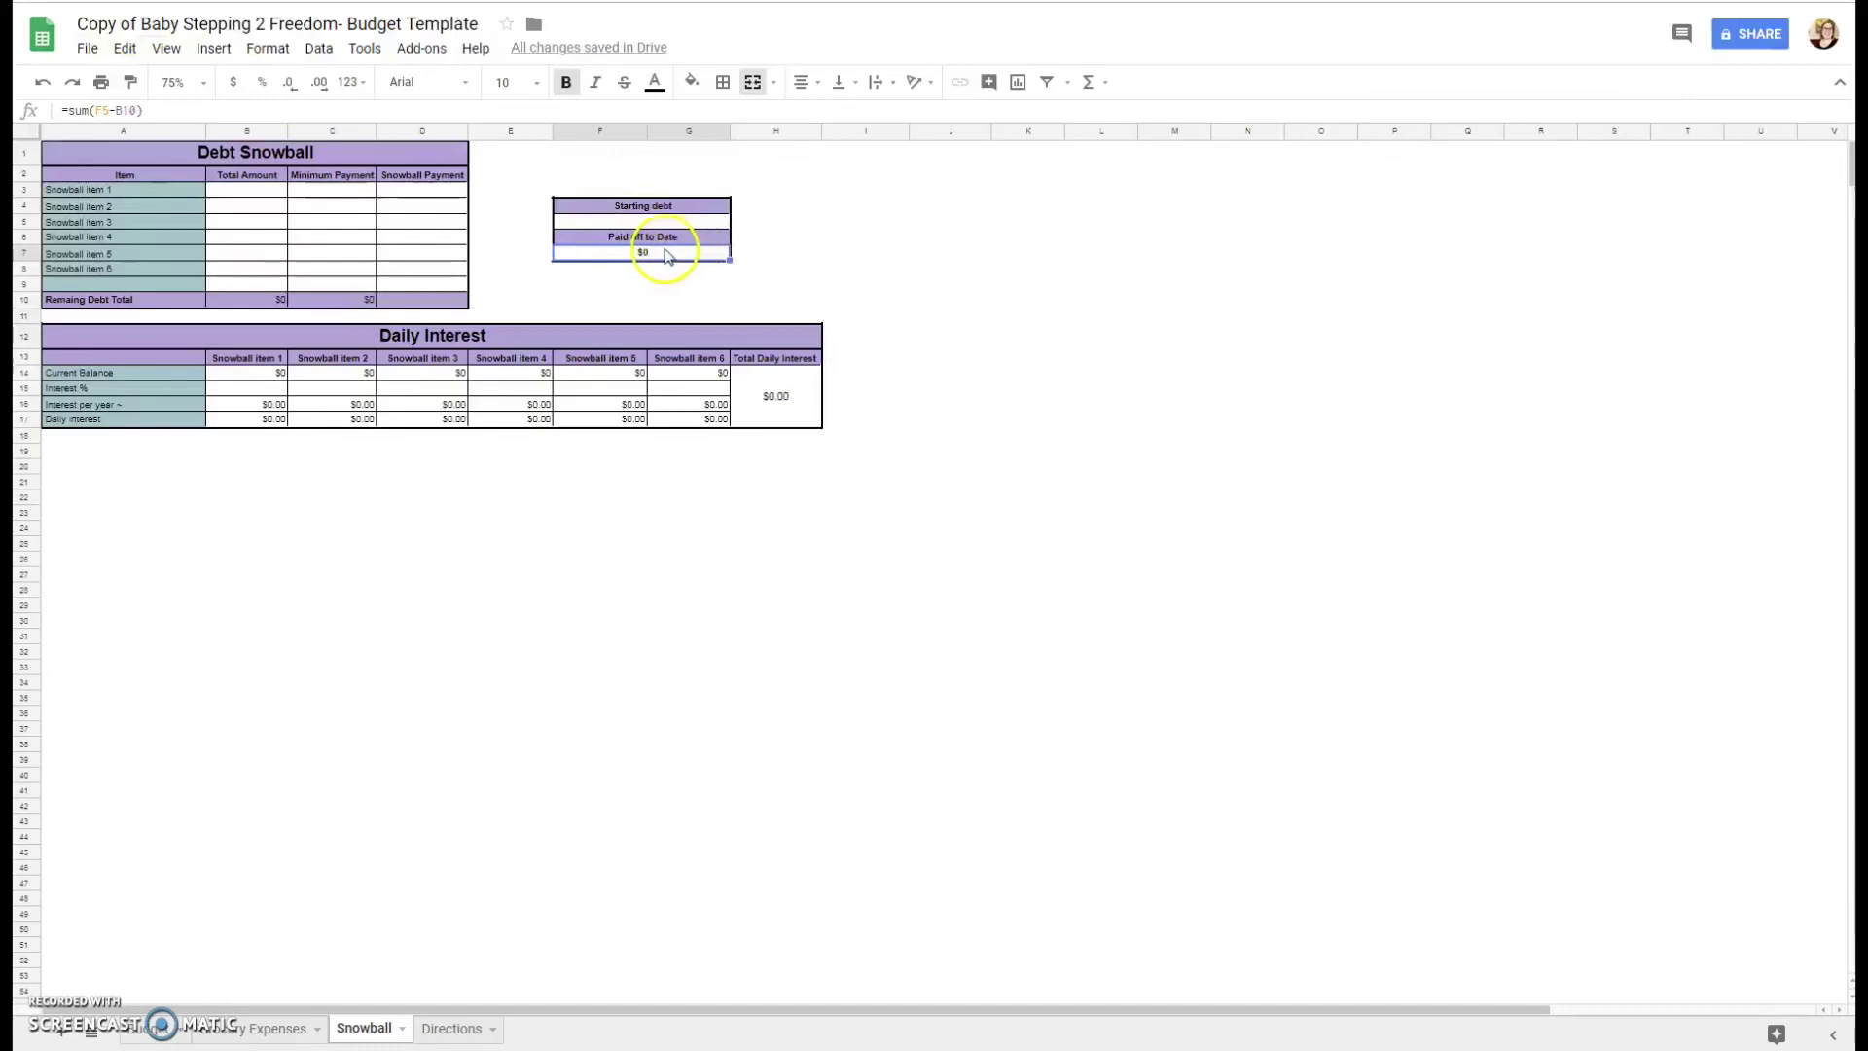
pyautogui.click(642, 257)
pyautogui.click(129, 108)
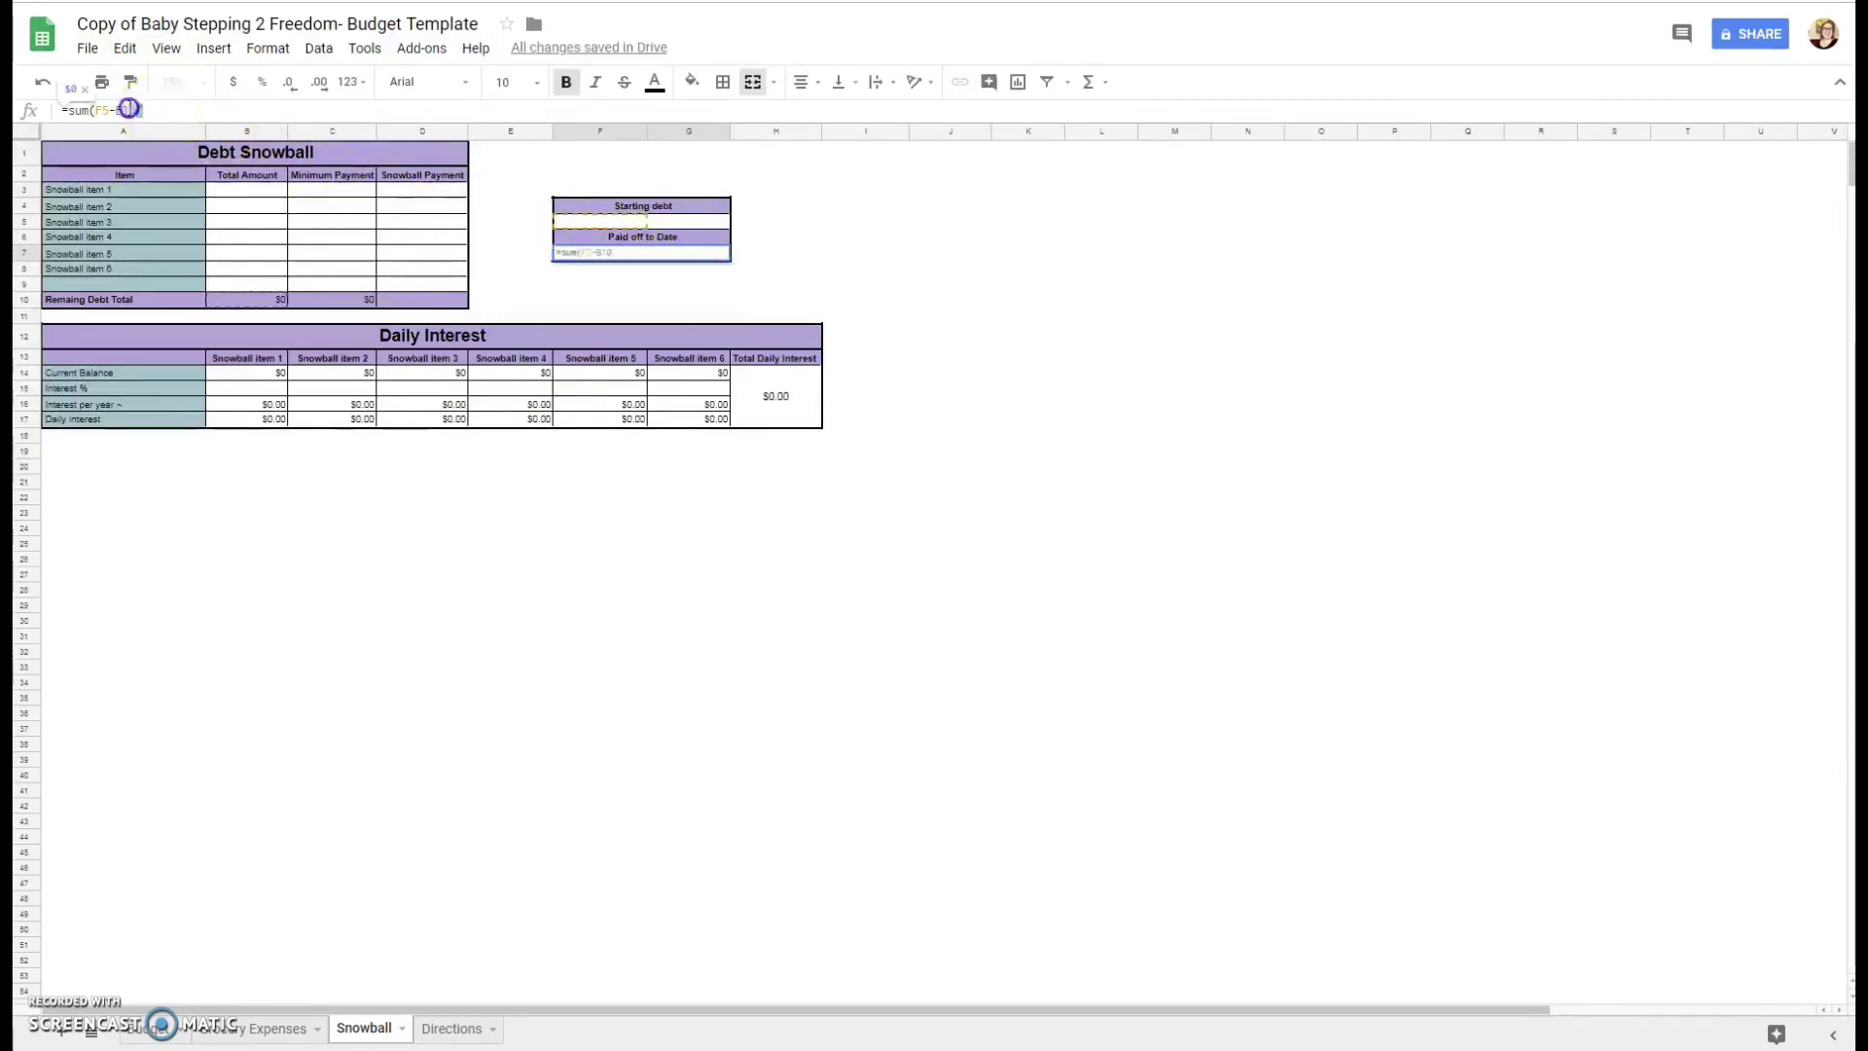
pyautogui.click(657, 258)
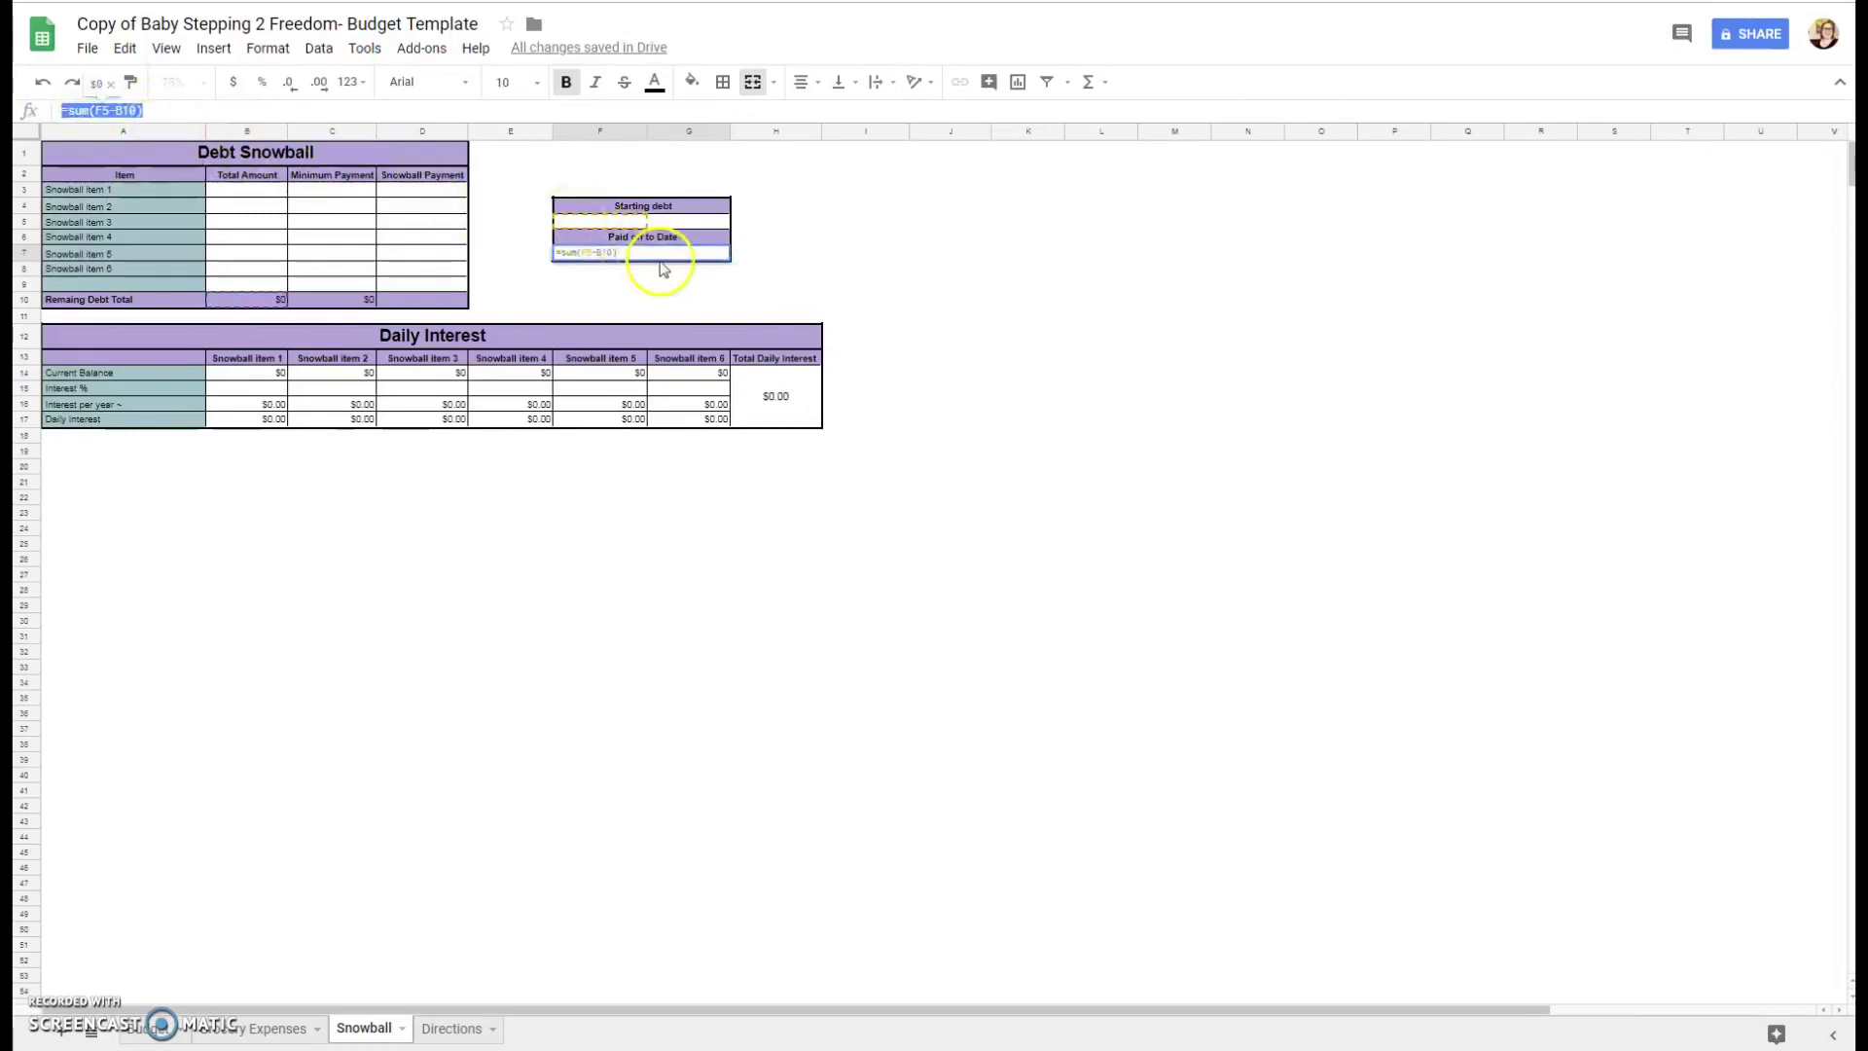
# - Compare the Paid off to Date formula's references with the Starting debt cell and the remaining debt total under Total Amount
pyautogui.click(633, 225)
pyautogui.click(632, 223)
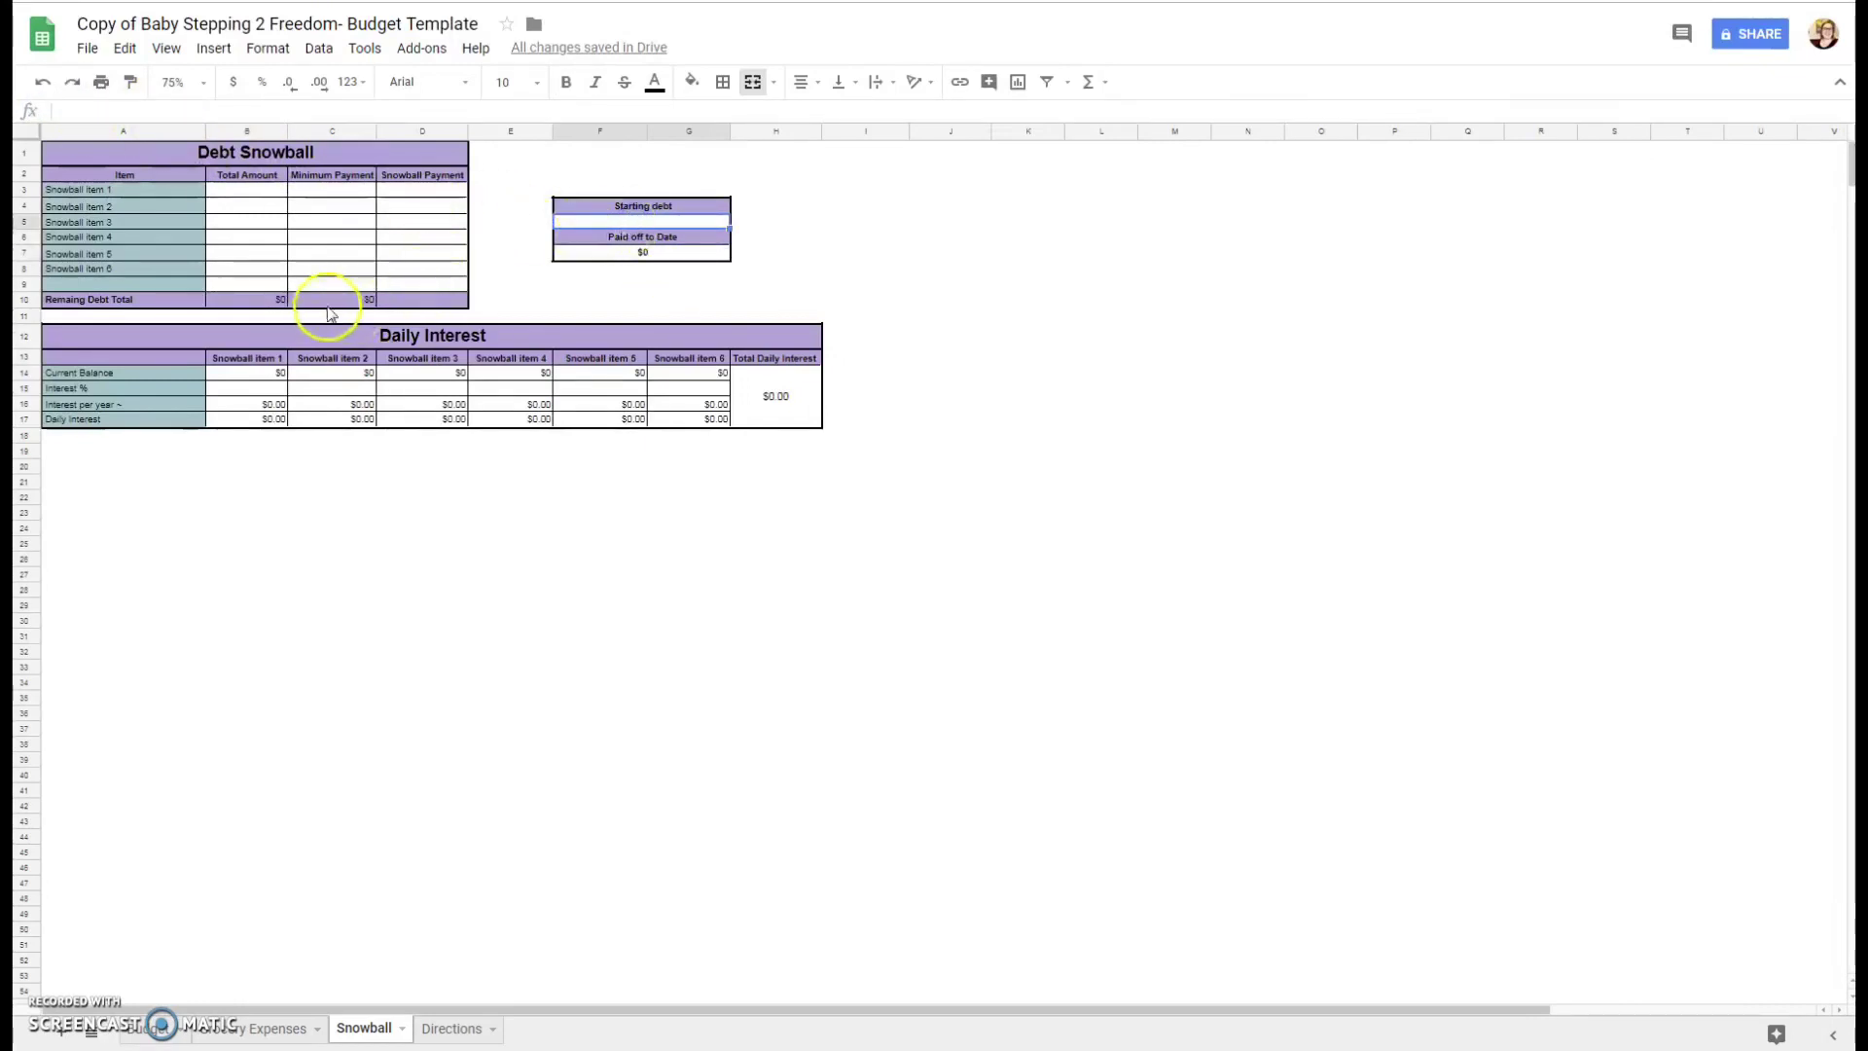
pyautogui.click(644, 252)
pyautogui.click(124, 111)
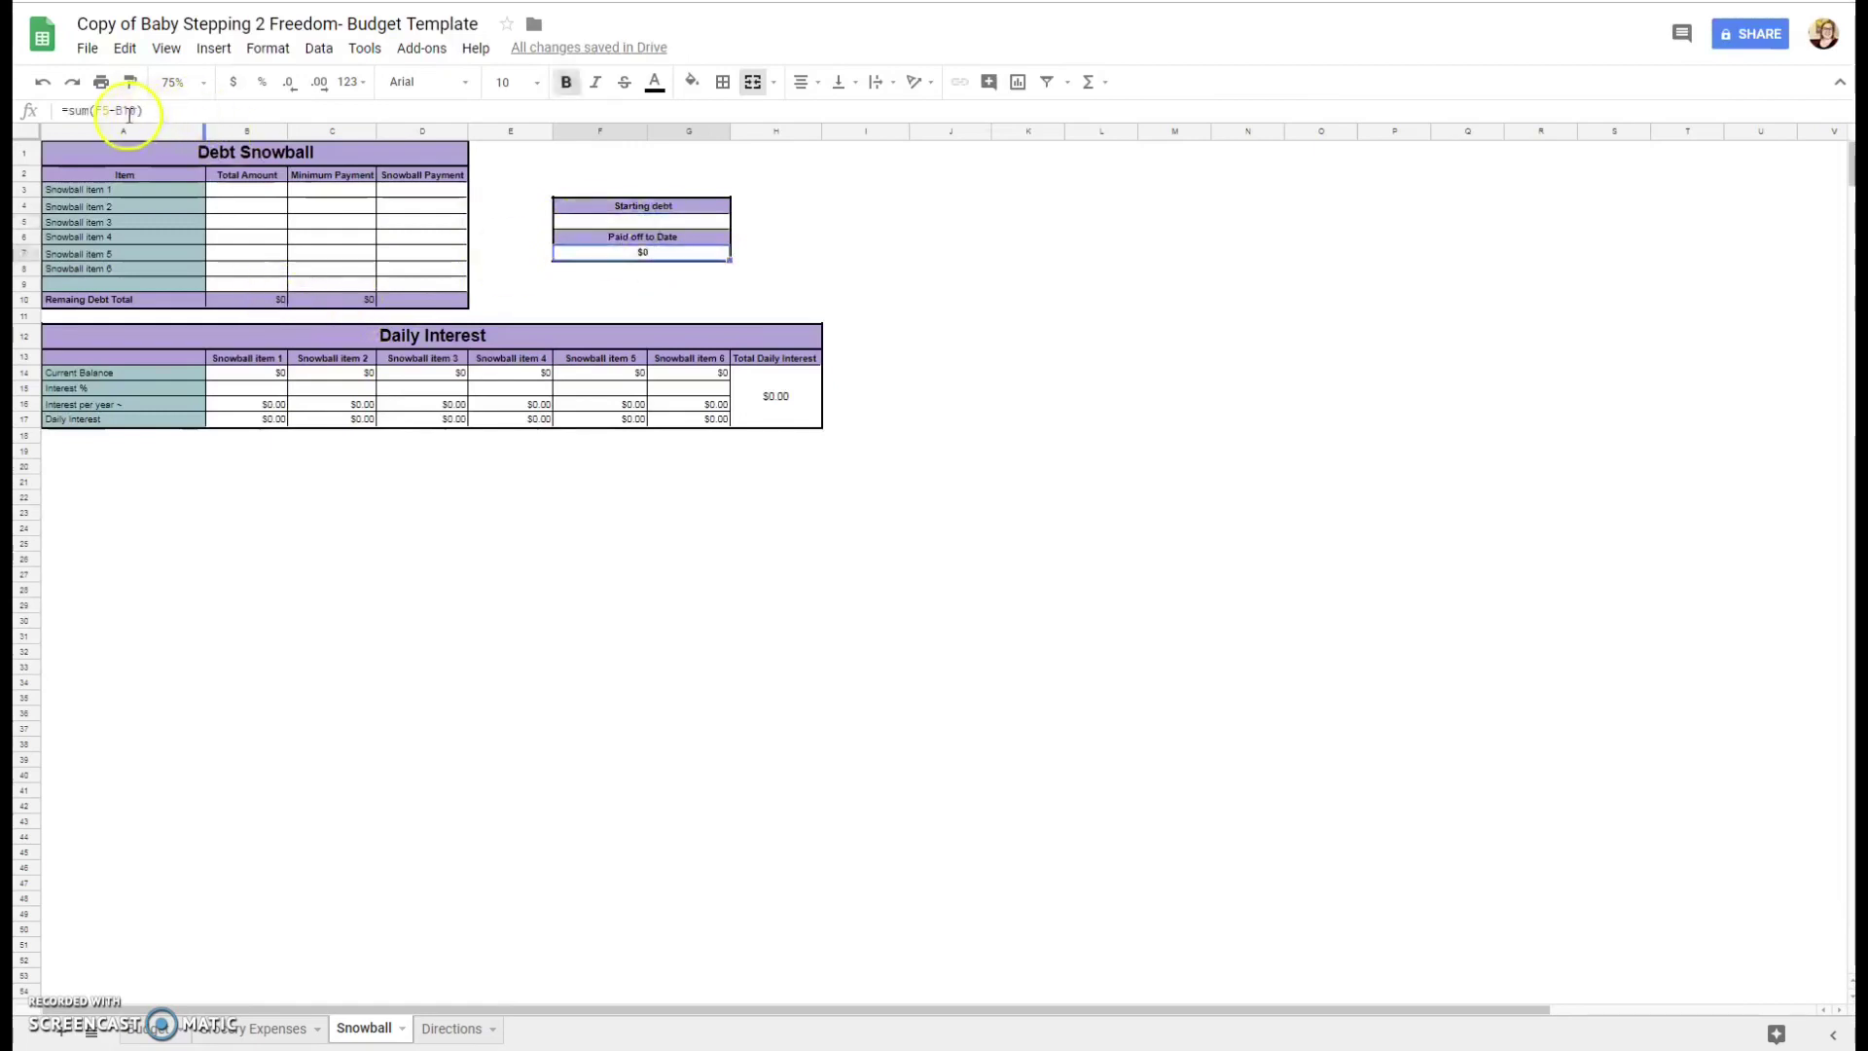
pyautogui.press('Return')
pyautogui.click(234, 301)
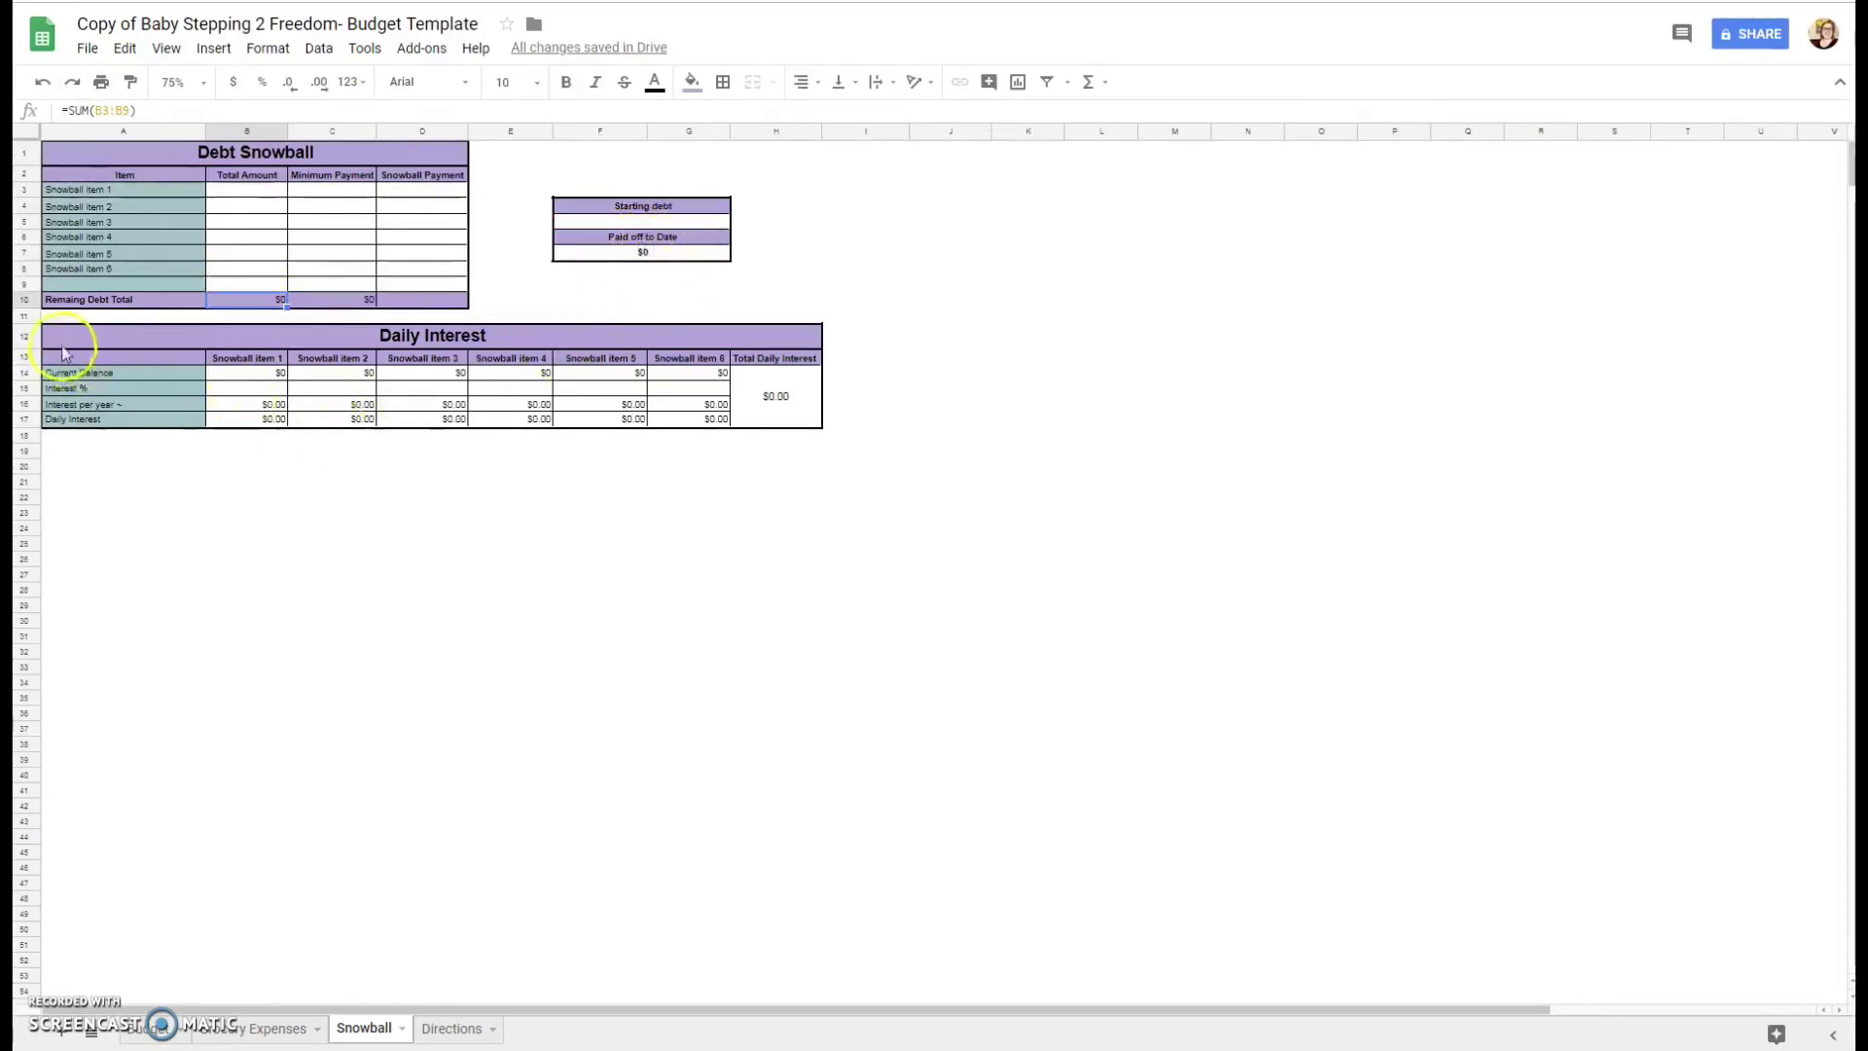
# - Clear the contents of the whole Daily Interest table and undo the deletion
pyautogui.moveTo(60, 337); pyautogui.dragTo(769, 418)
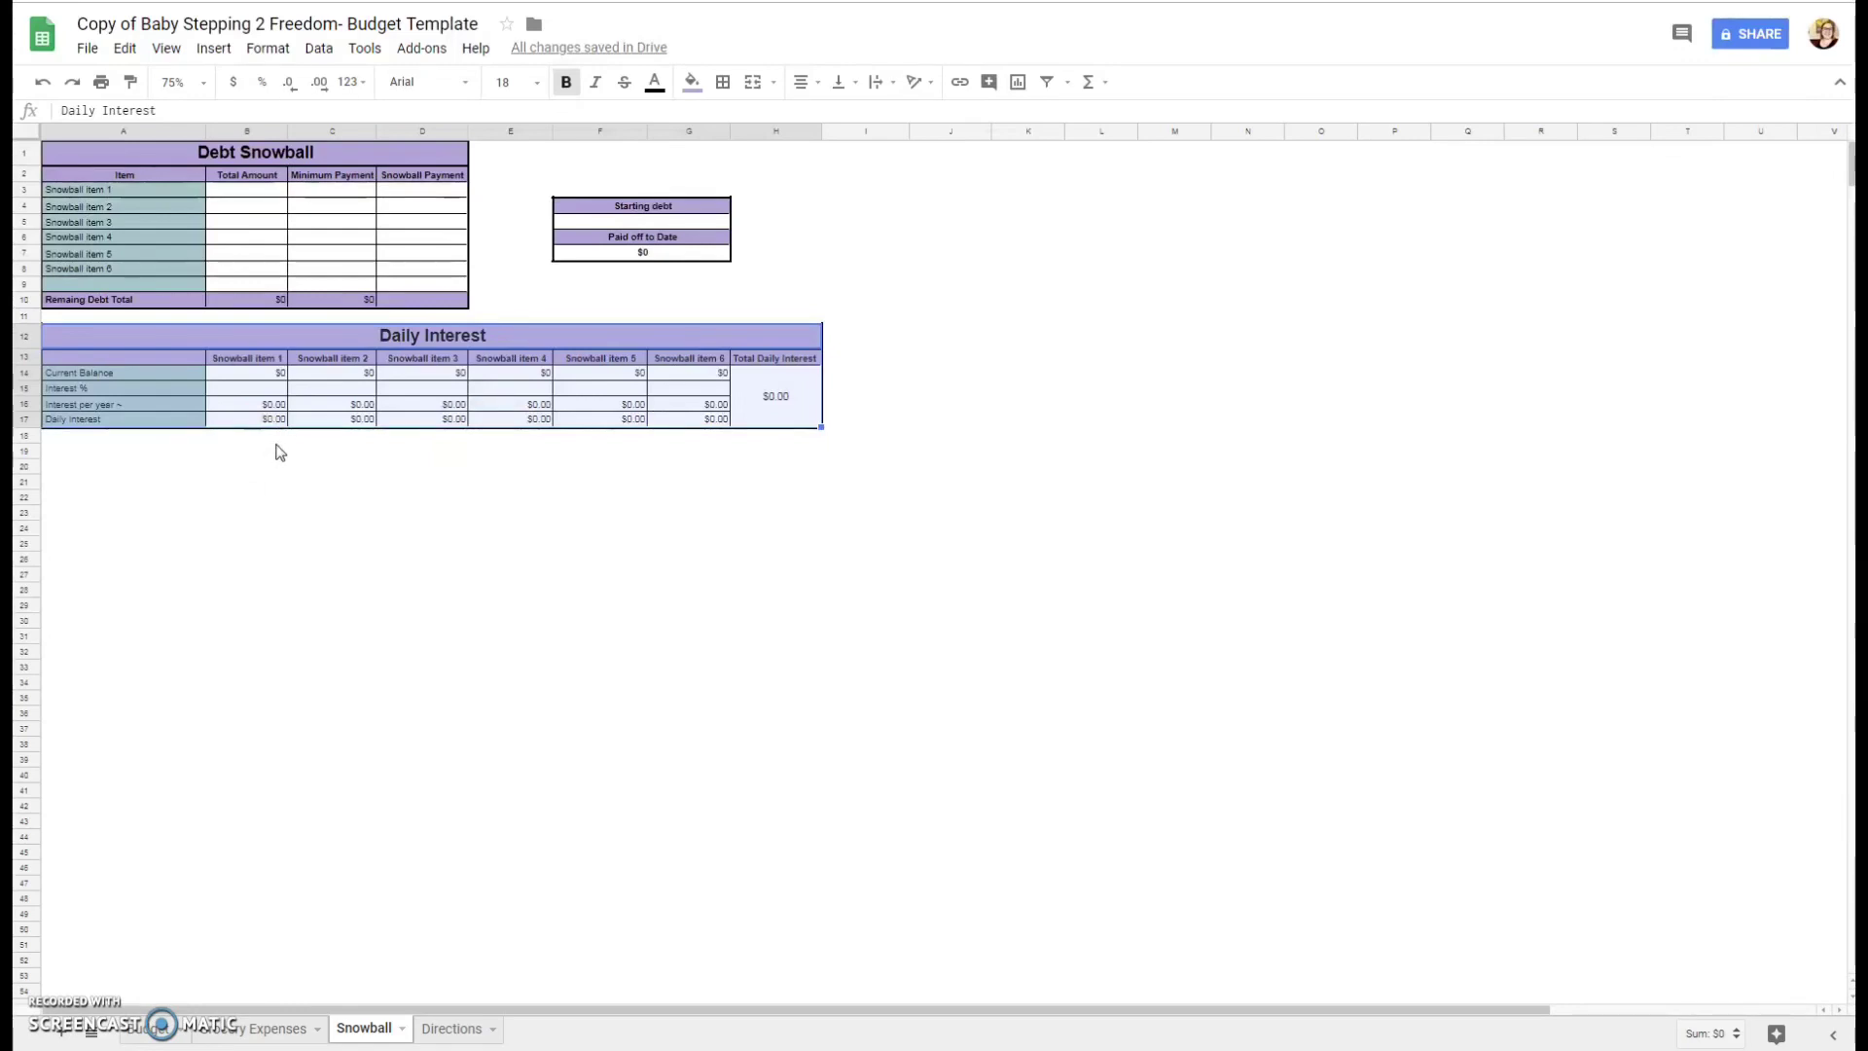
pyautogui.press('Delete')
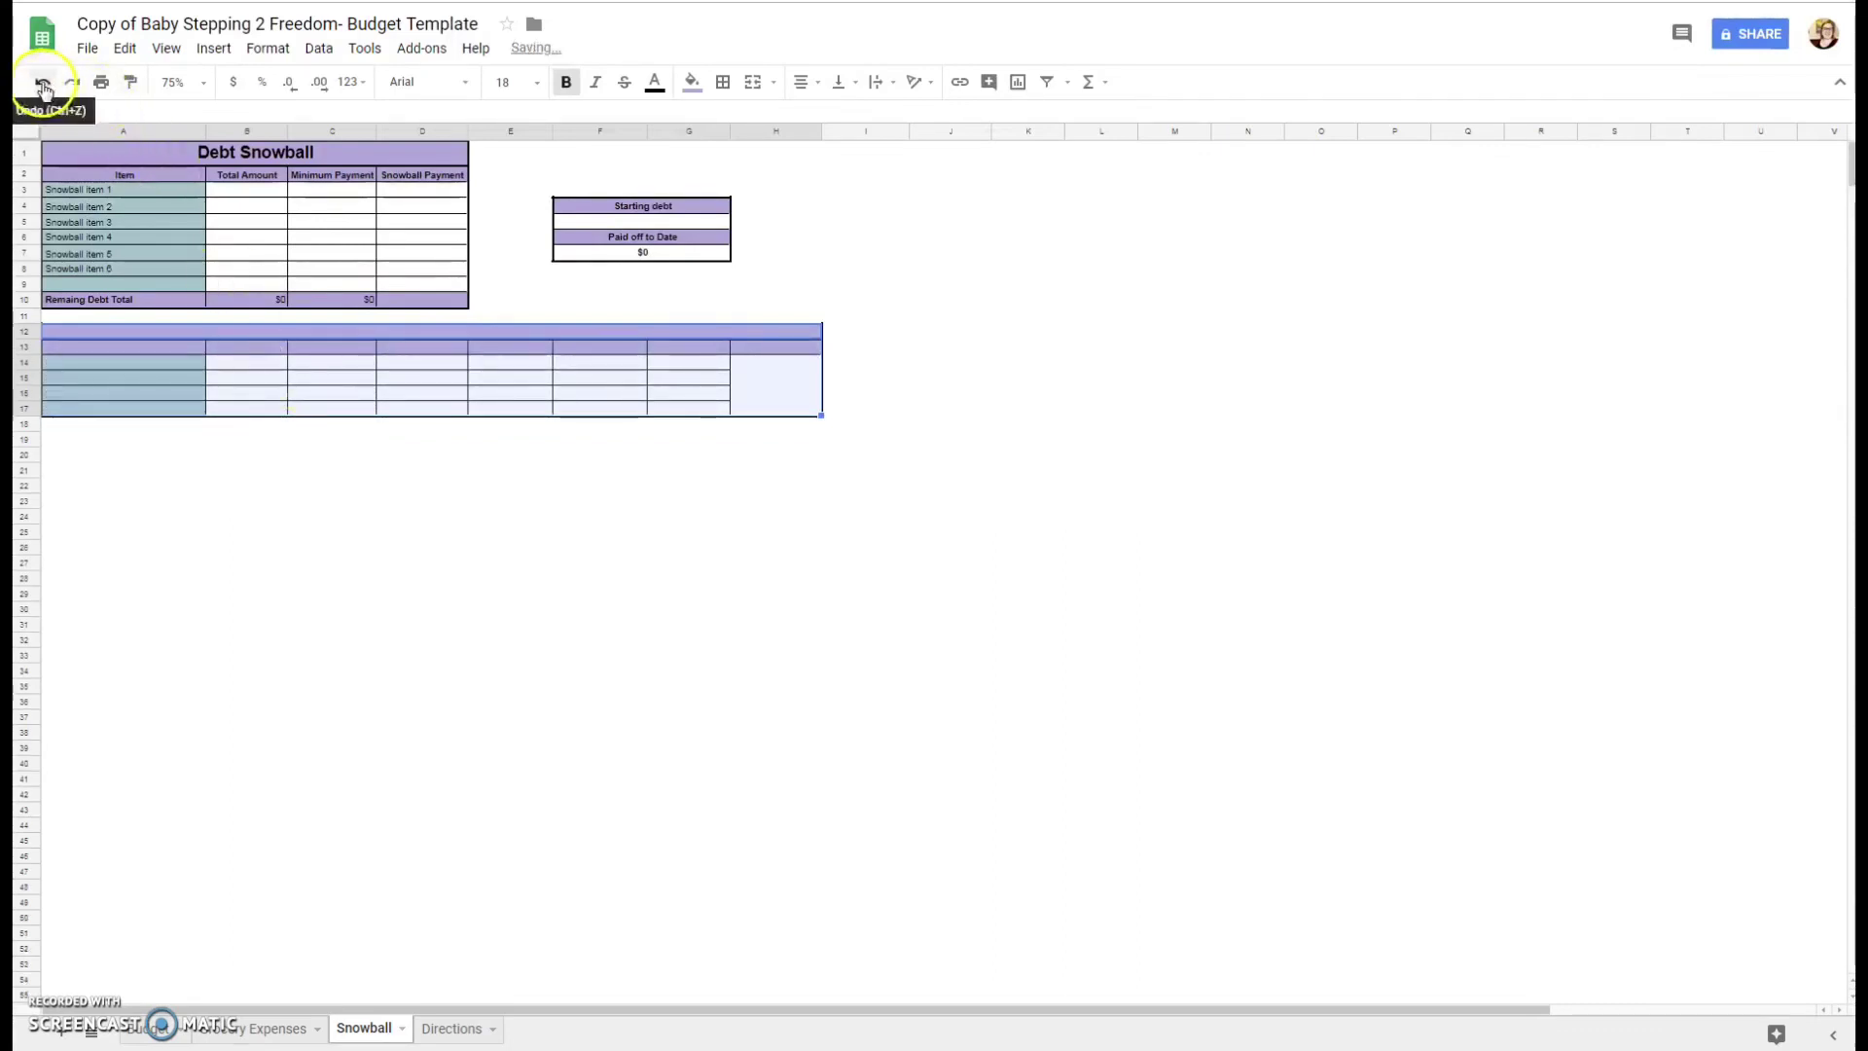
pyautogui.click(41, 84)
pyautogui.click(242, 436)
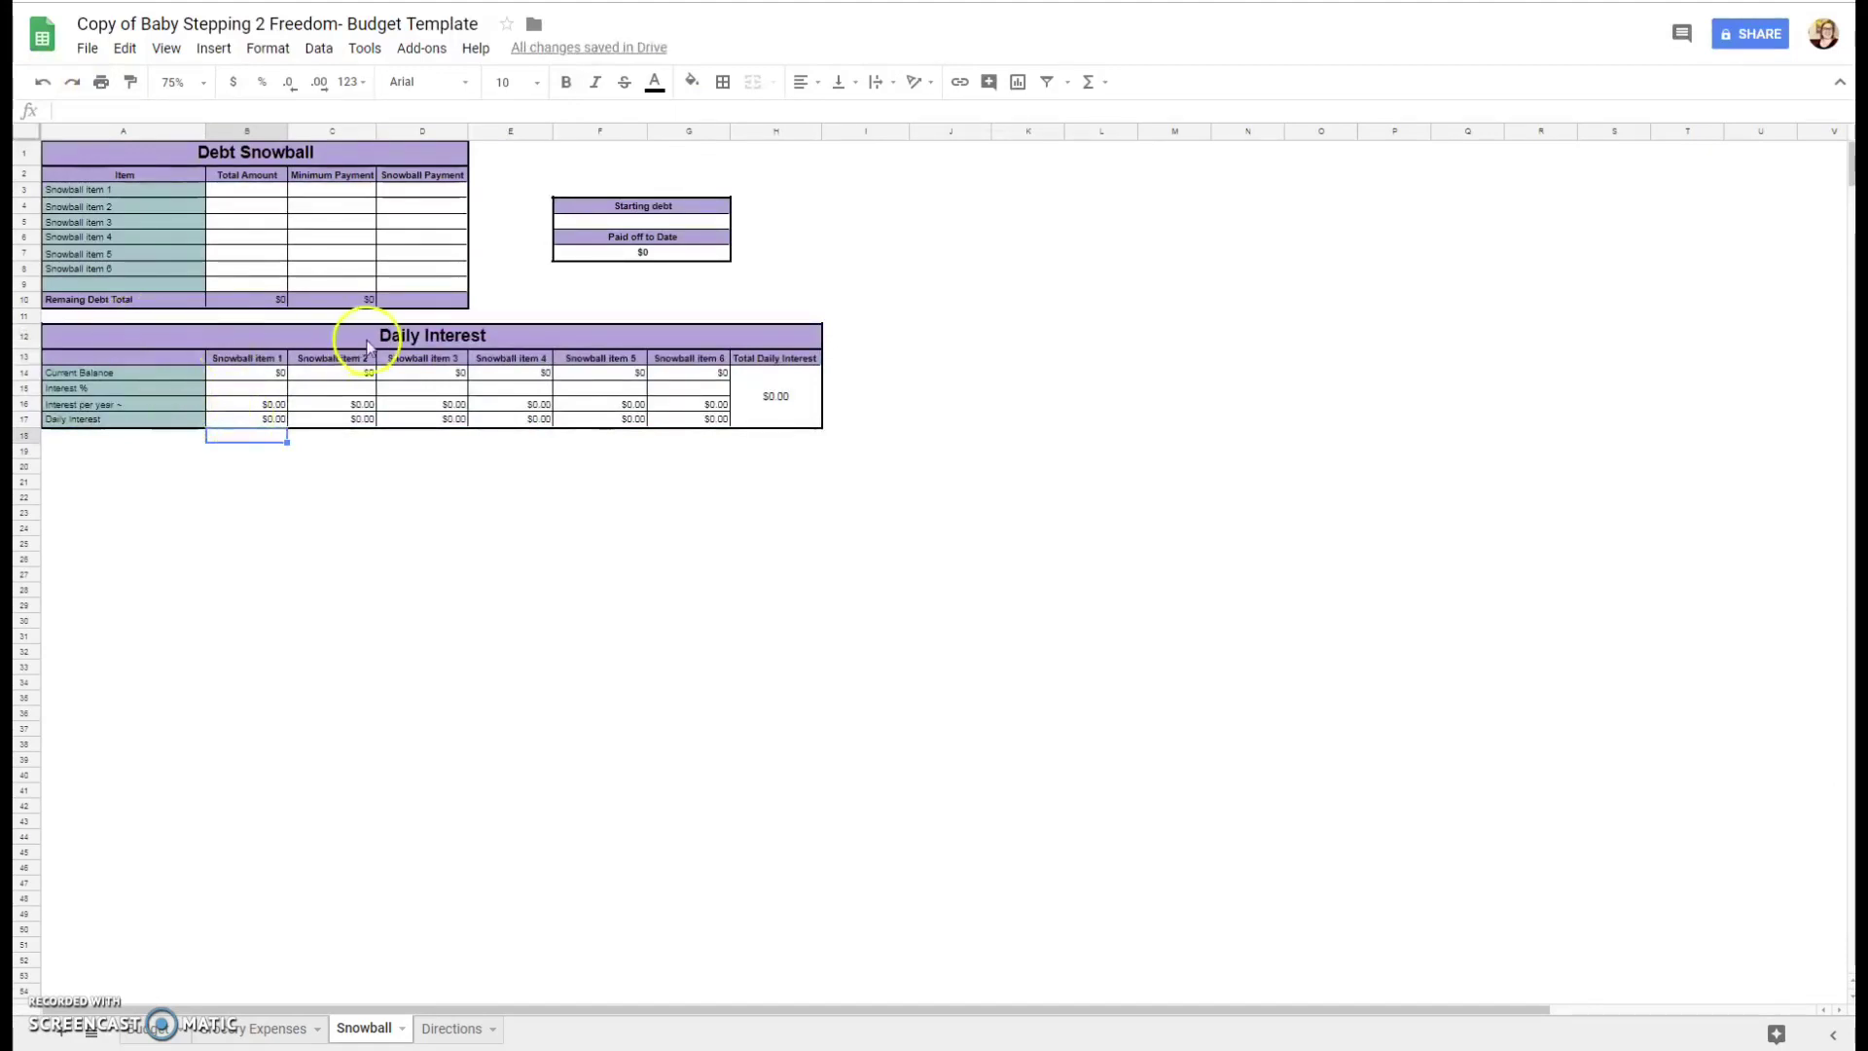
pyautogui.click(276, 377)
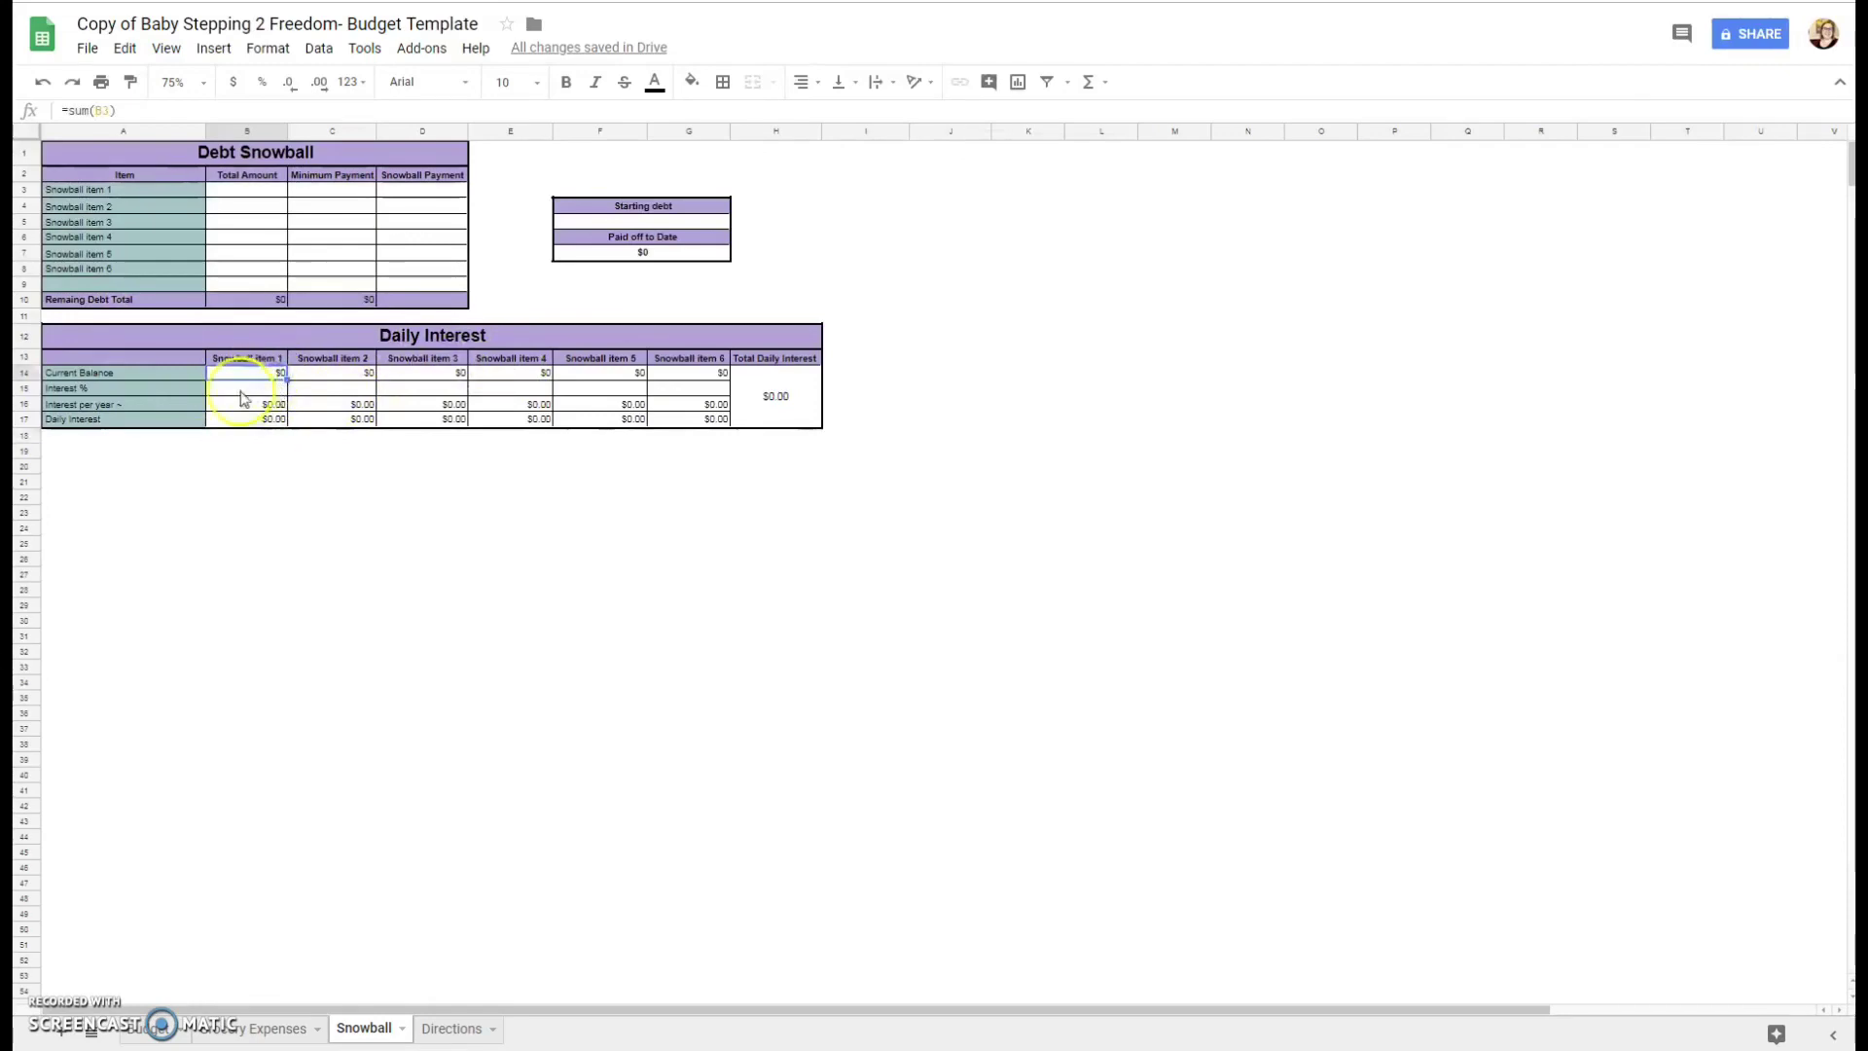
pyautogui.moveTo(244, 380); pyautogui.dragTo(255, 358)
pyautogui.click(325, 359)
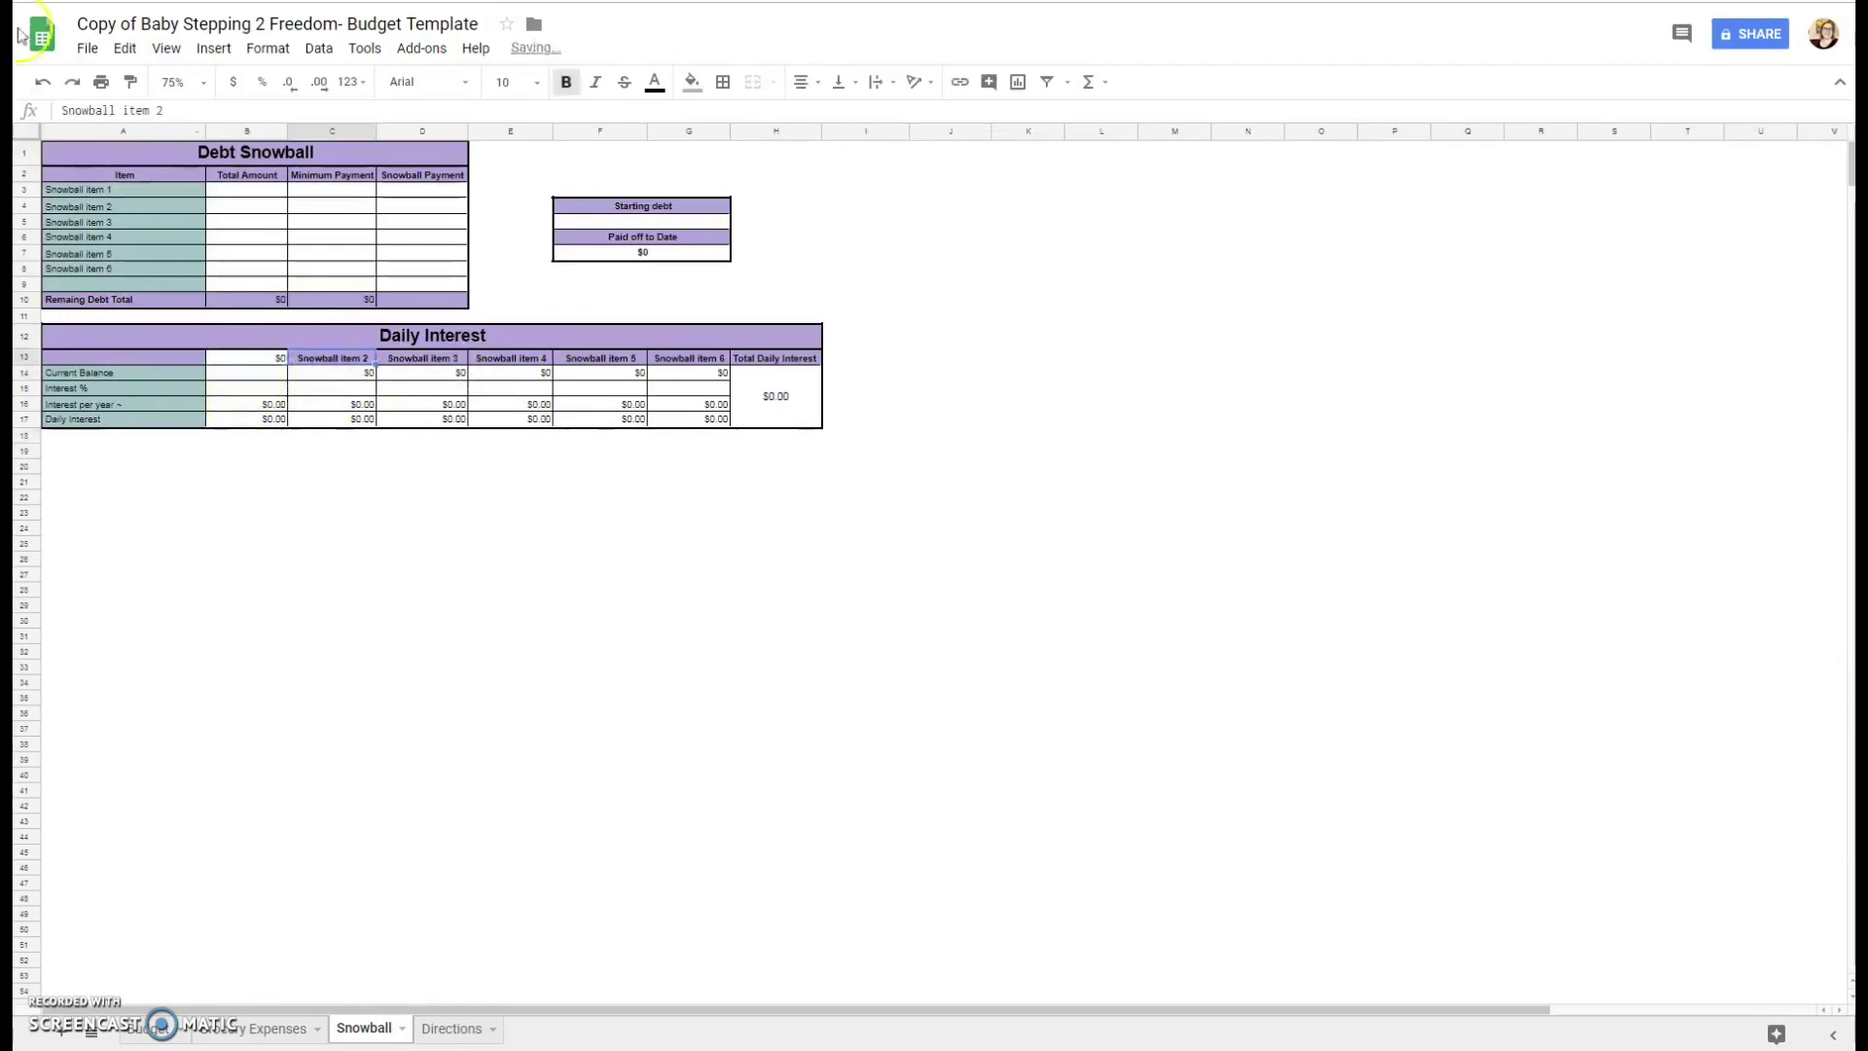
pyautogui.click(42, 81)
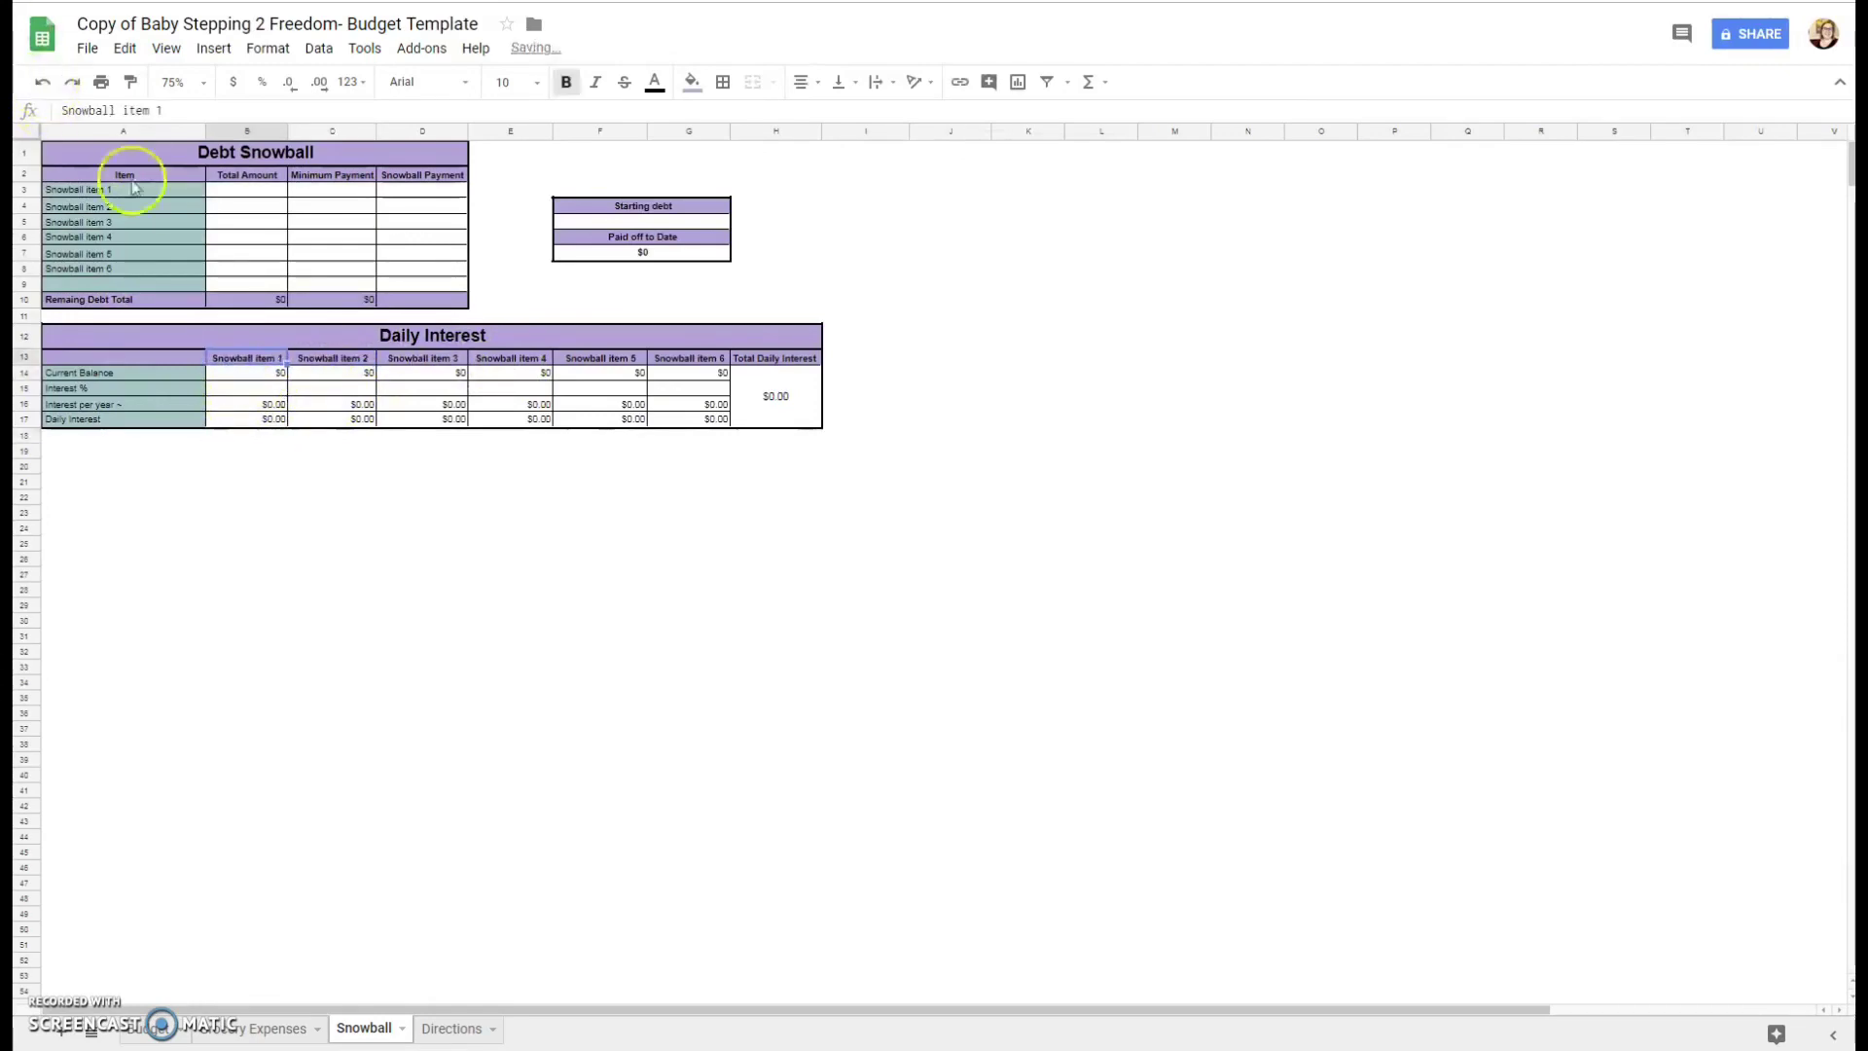
# - Go through the Daily Interest table's snowball item headings and the Current Balance formulas of all six items
pyautogui.click(357, 364)
pyautogui.click(426, 360)
pyautogui.click(516, 358)
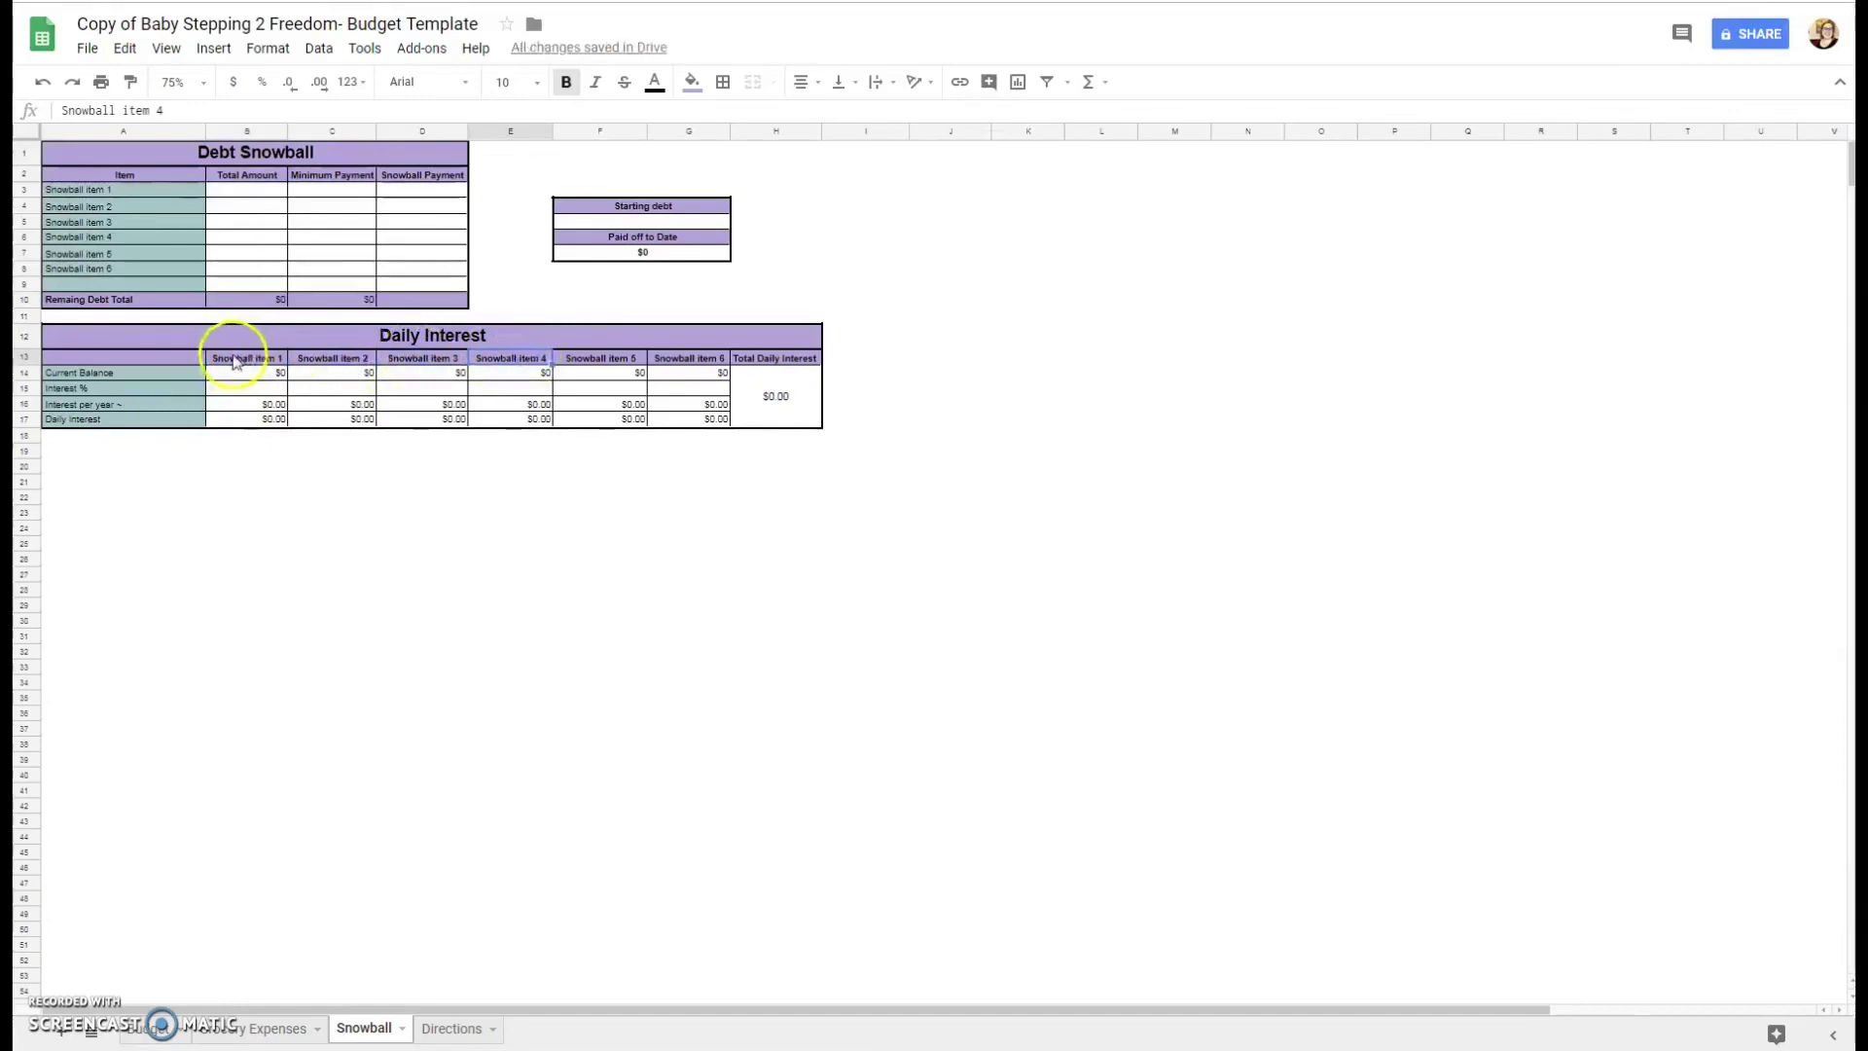
pyautogui.click(280, 376)
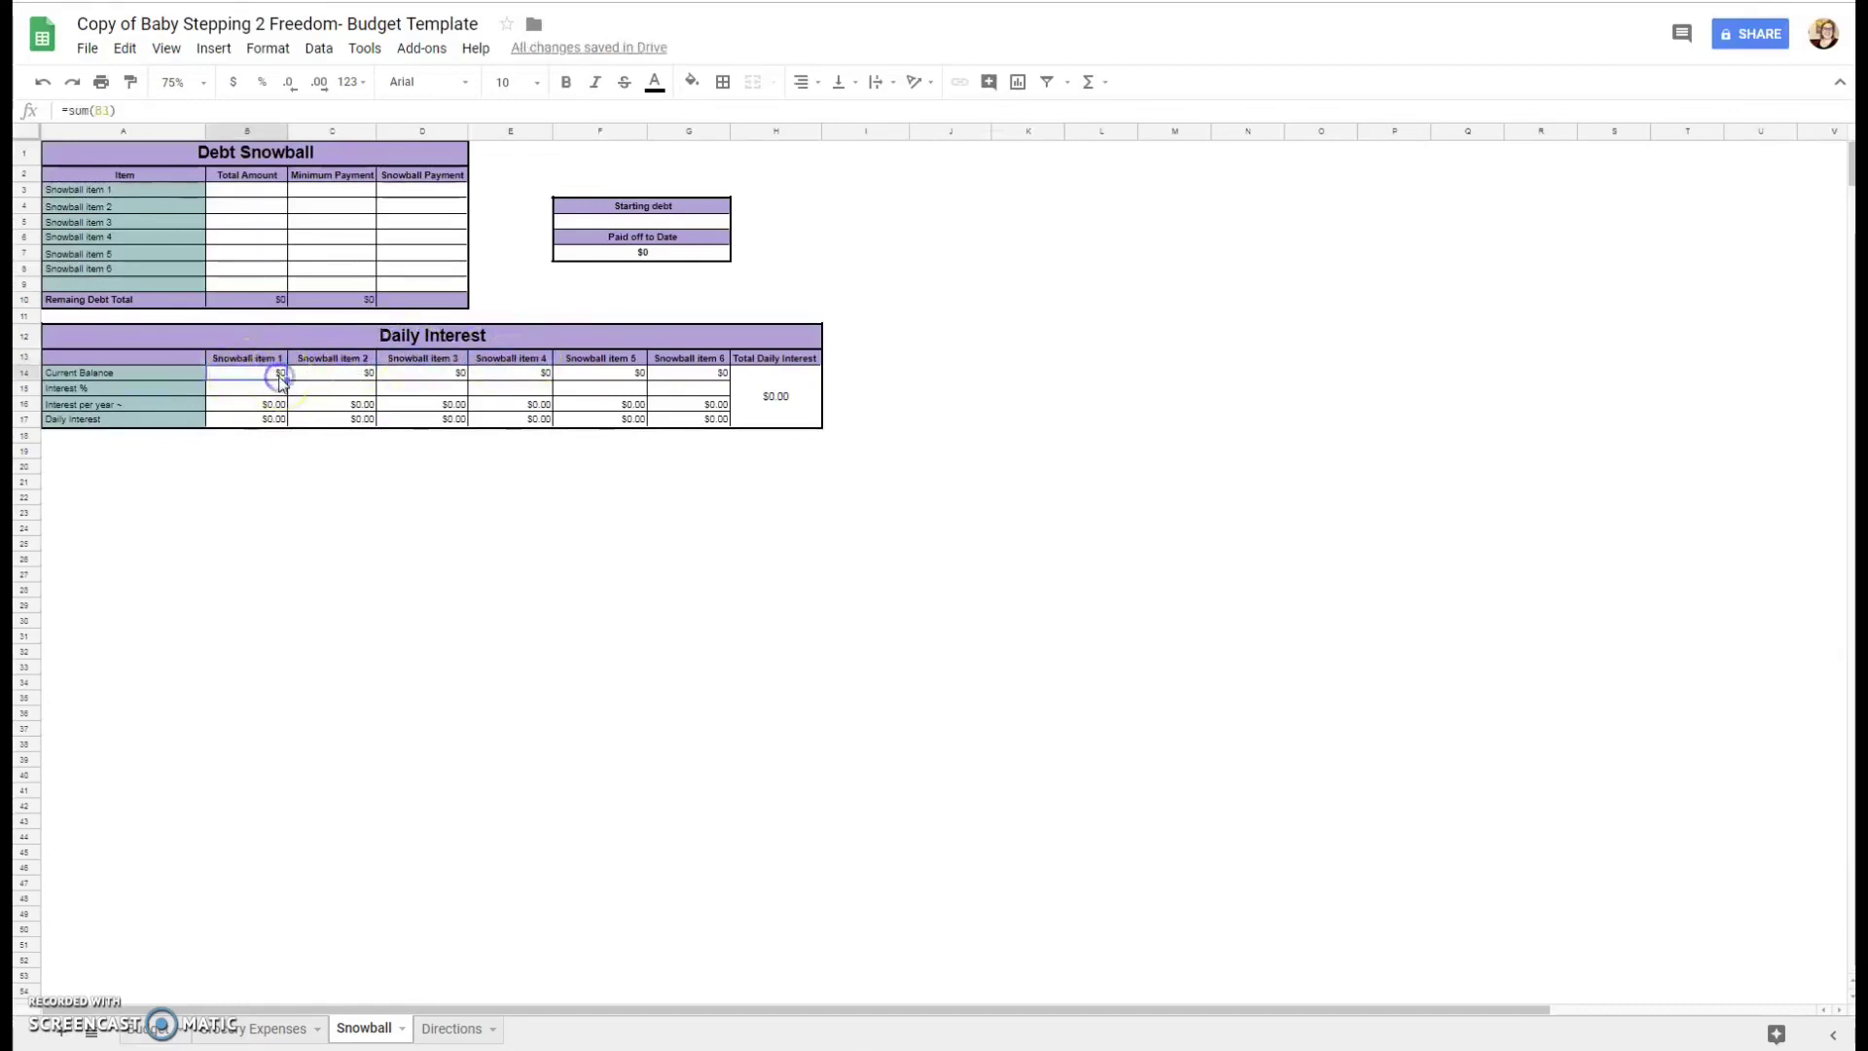
pyautogui.click(331, 373)
pyautogui.click(421, 374)
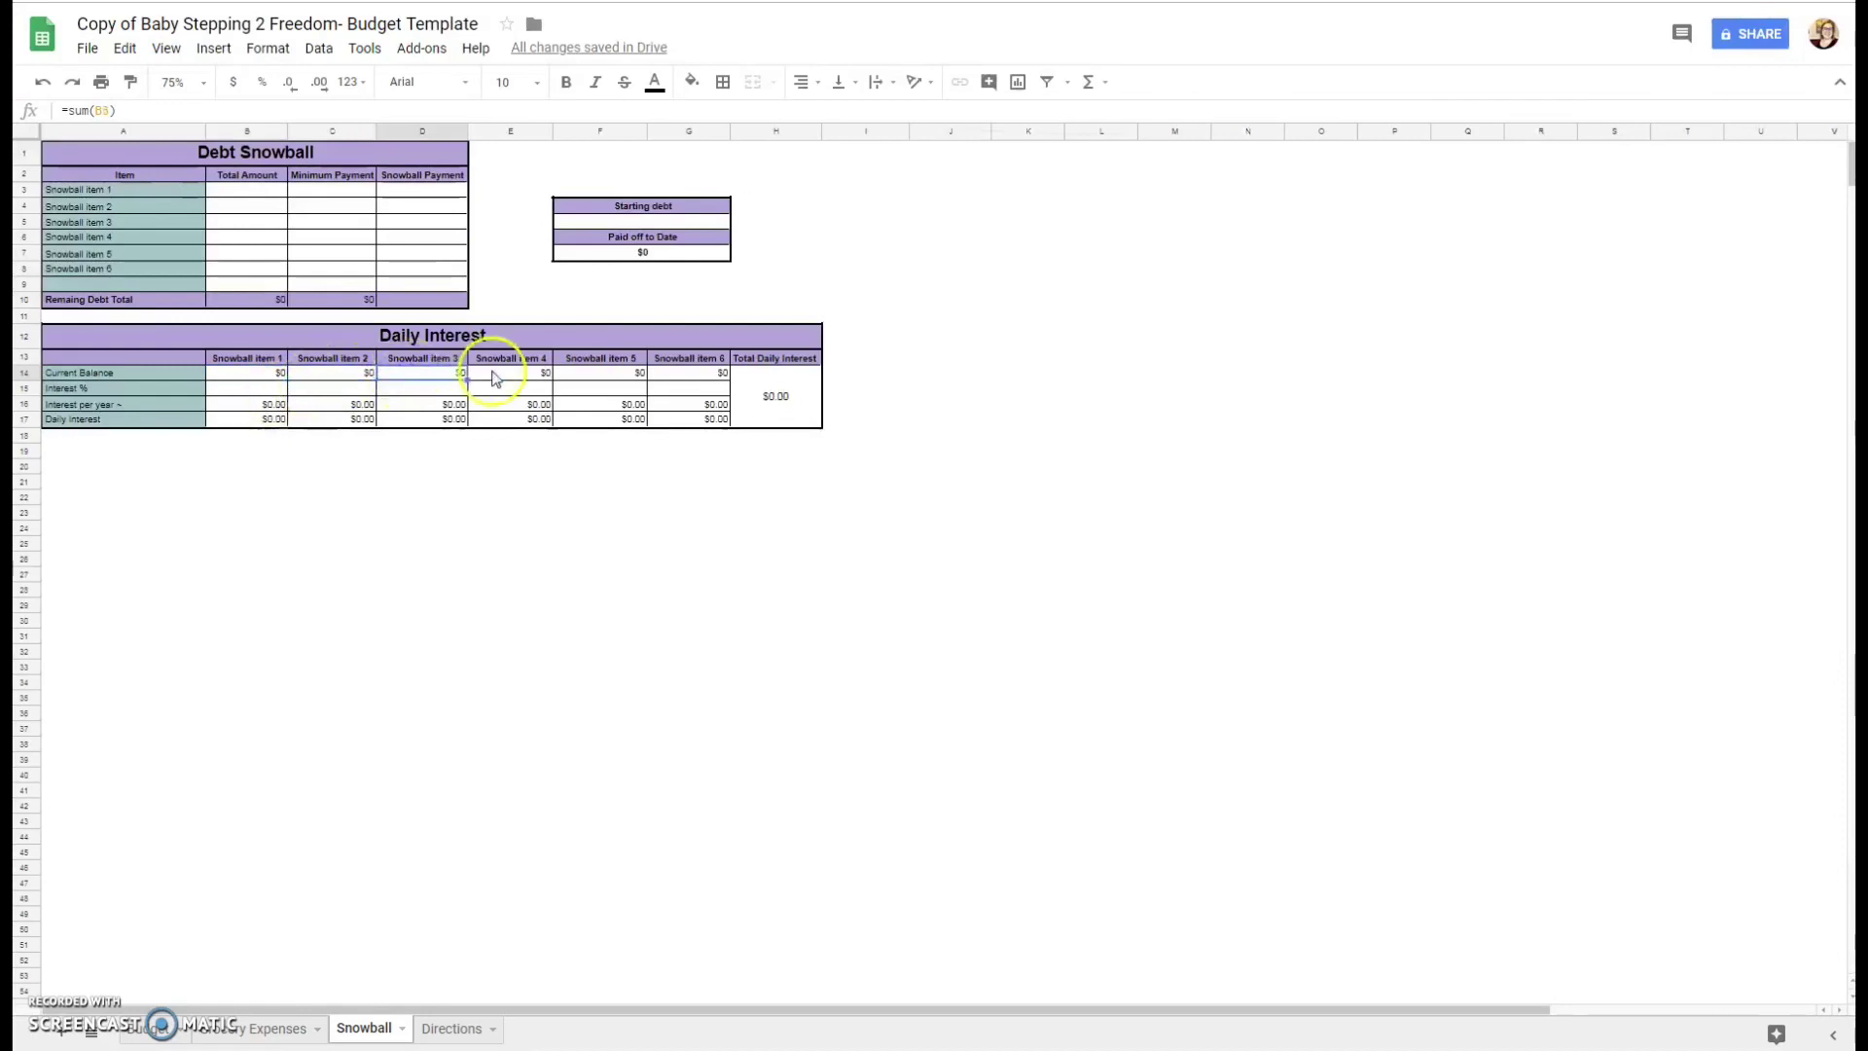
pyautogui.click(510, 374)
pyautogui.click(597, 372)
pyautogui.click(666, 374)
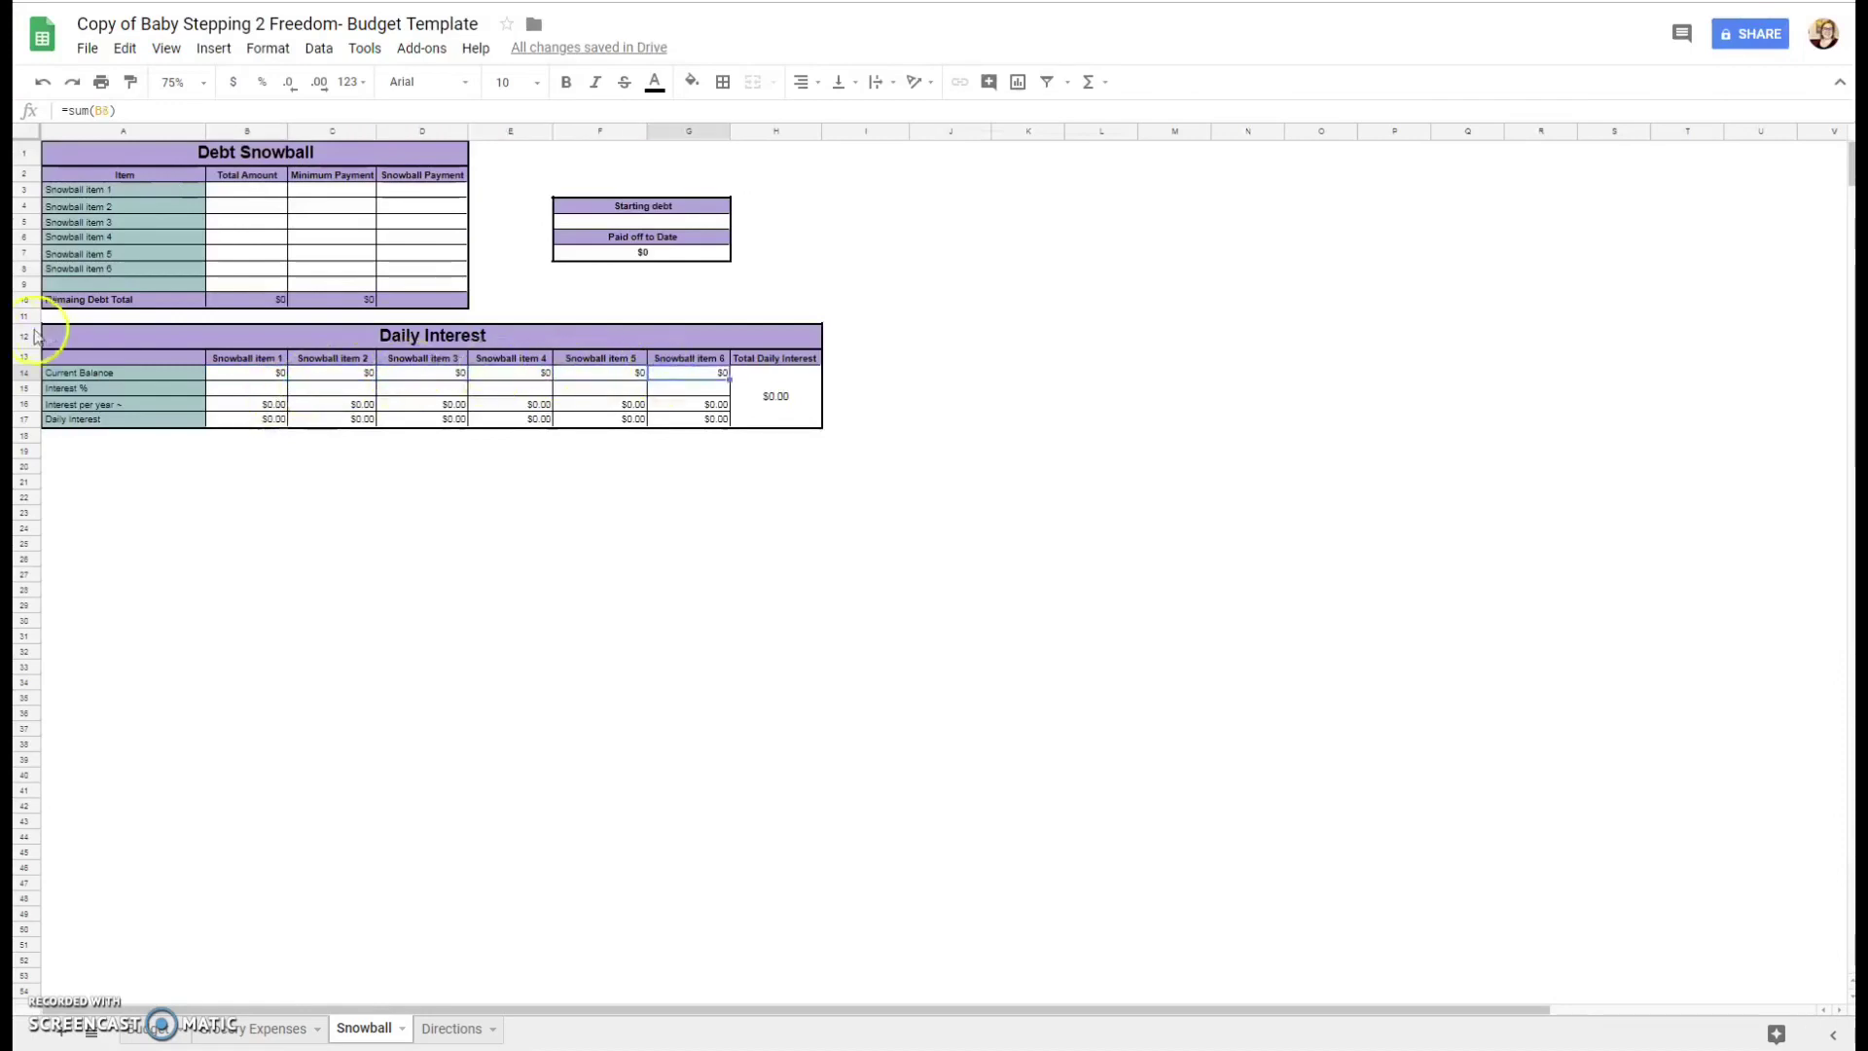
# - Check which Debt Snowball cell the Current Balance formula of Snowball item 1 refers to
pyautogui.click(271, 378)
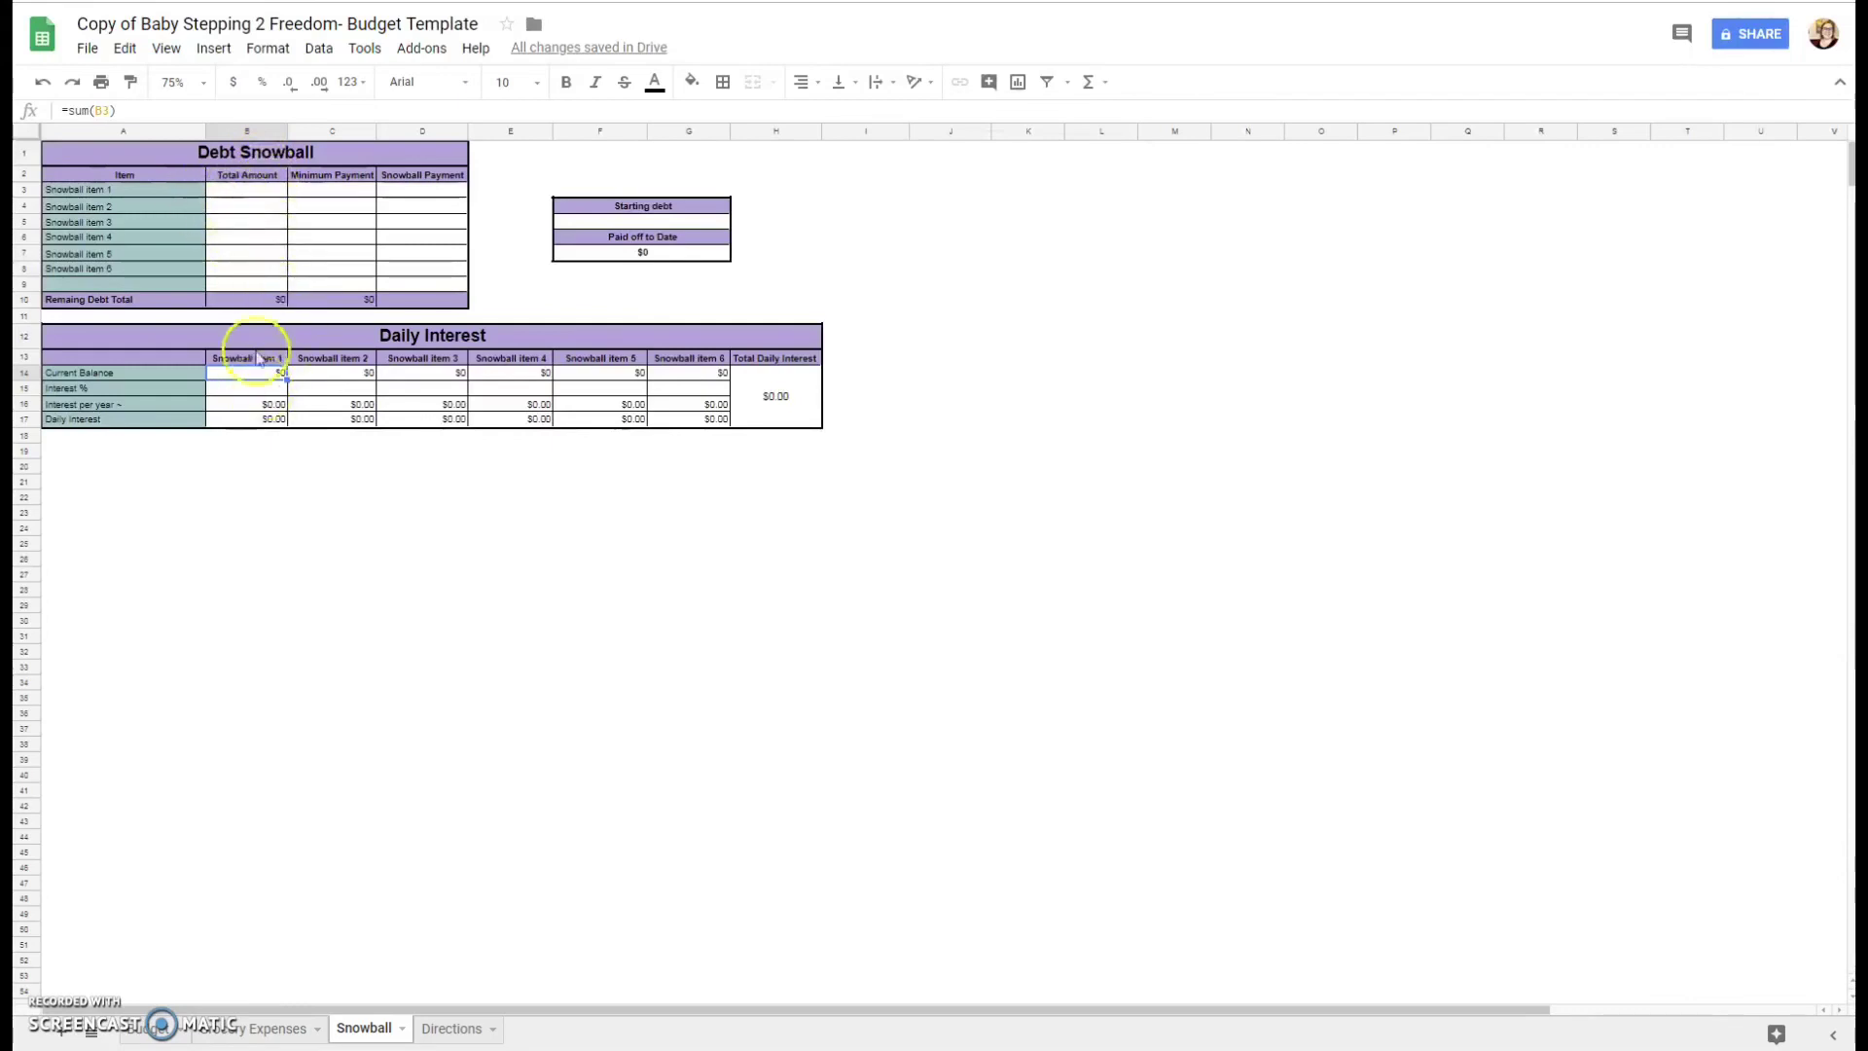
pyautogui.click(97, 110)
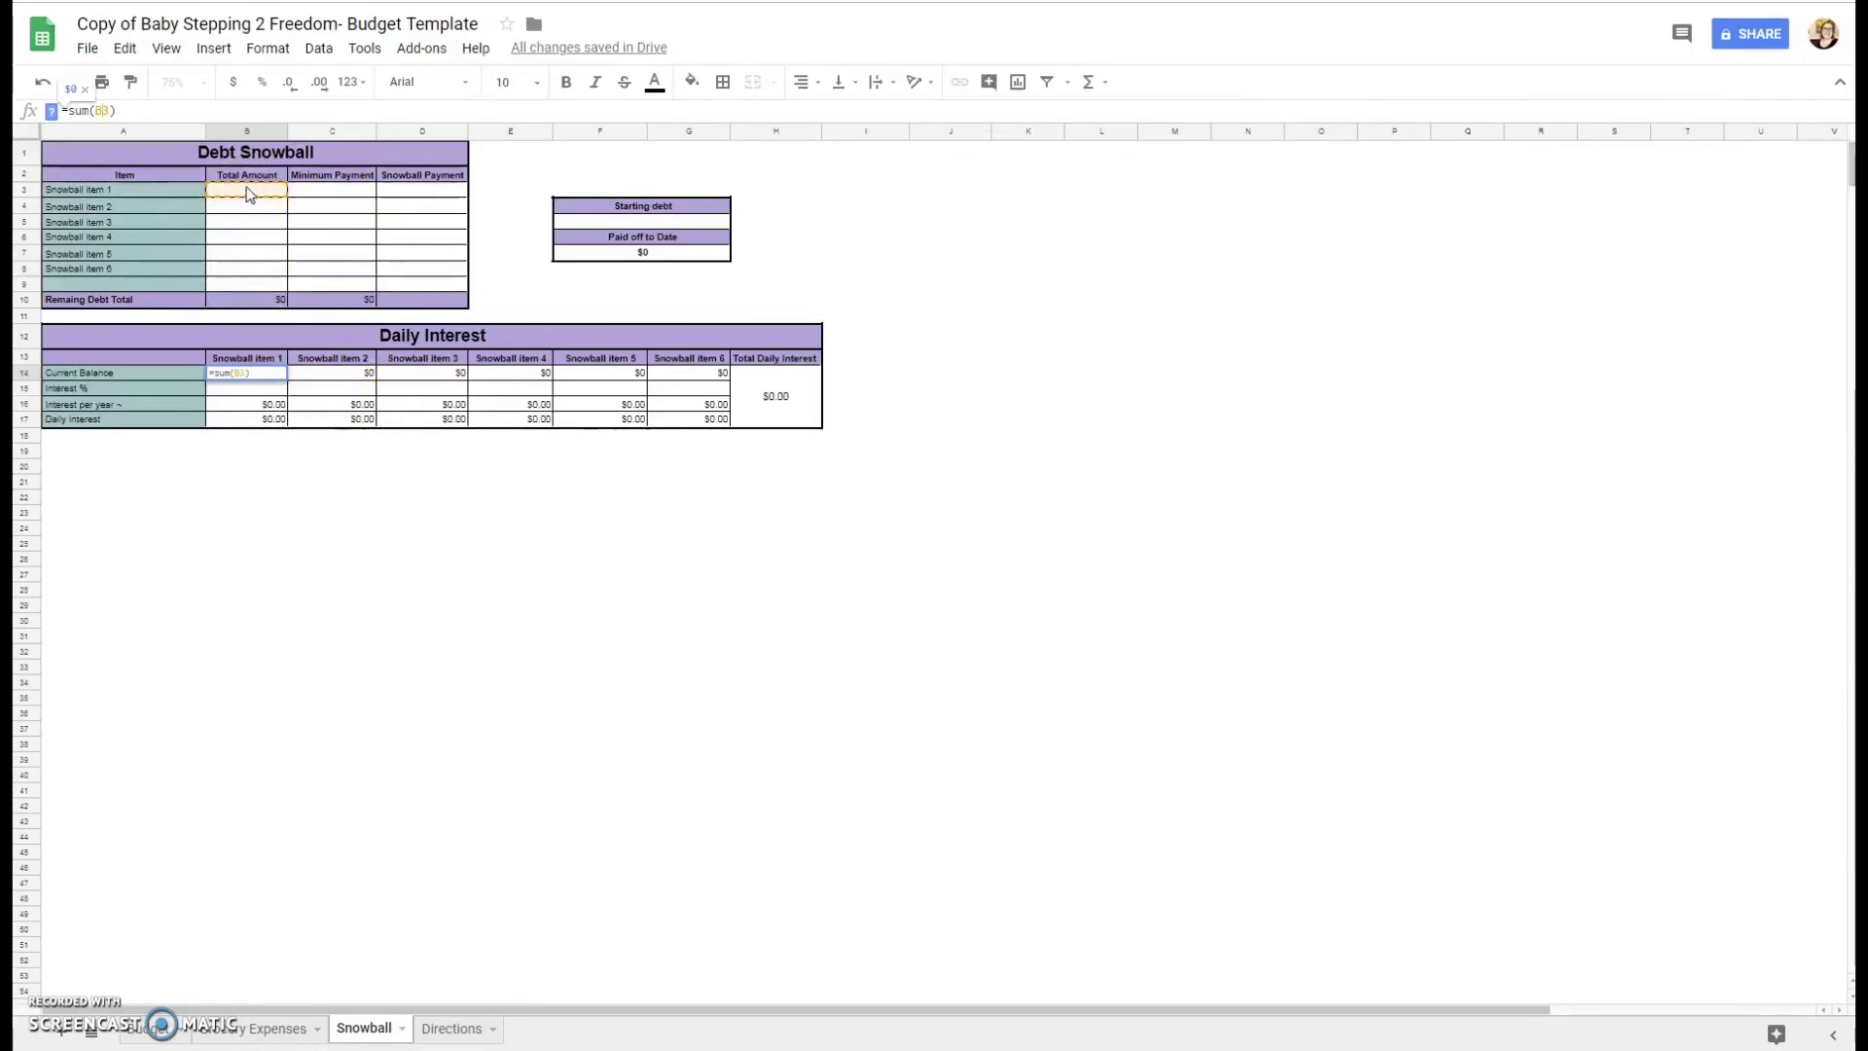
pyautogui.click(274, 392)
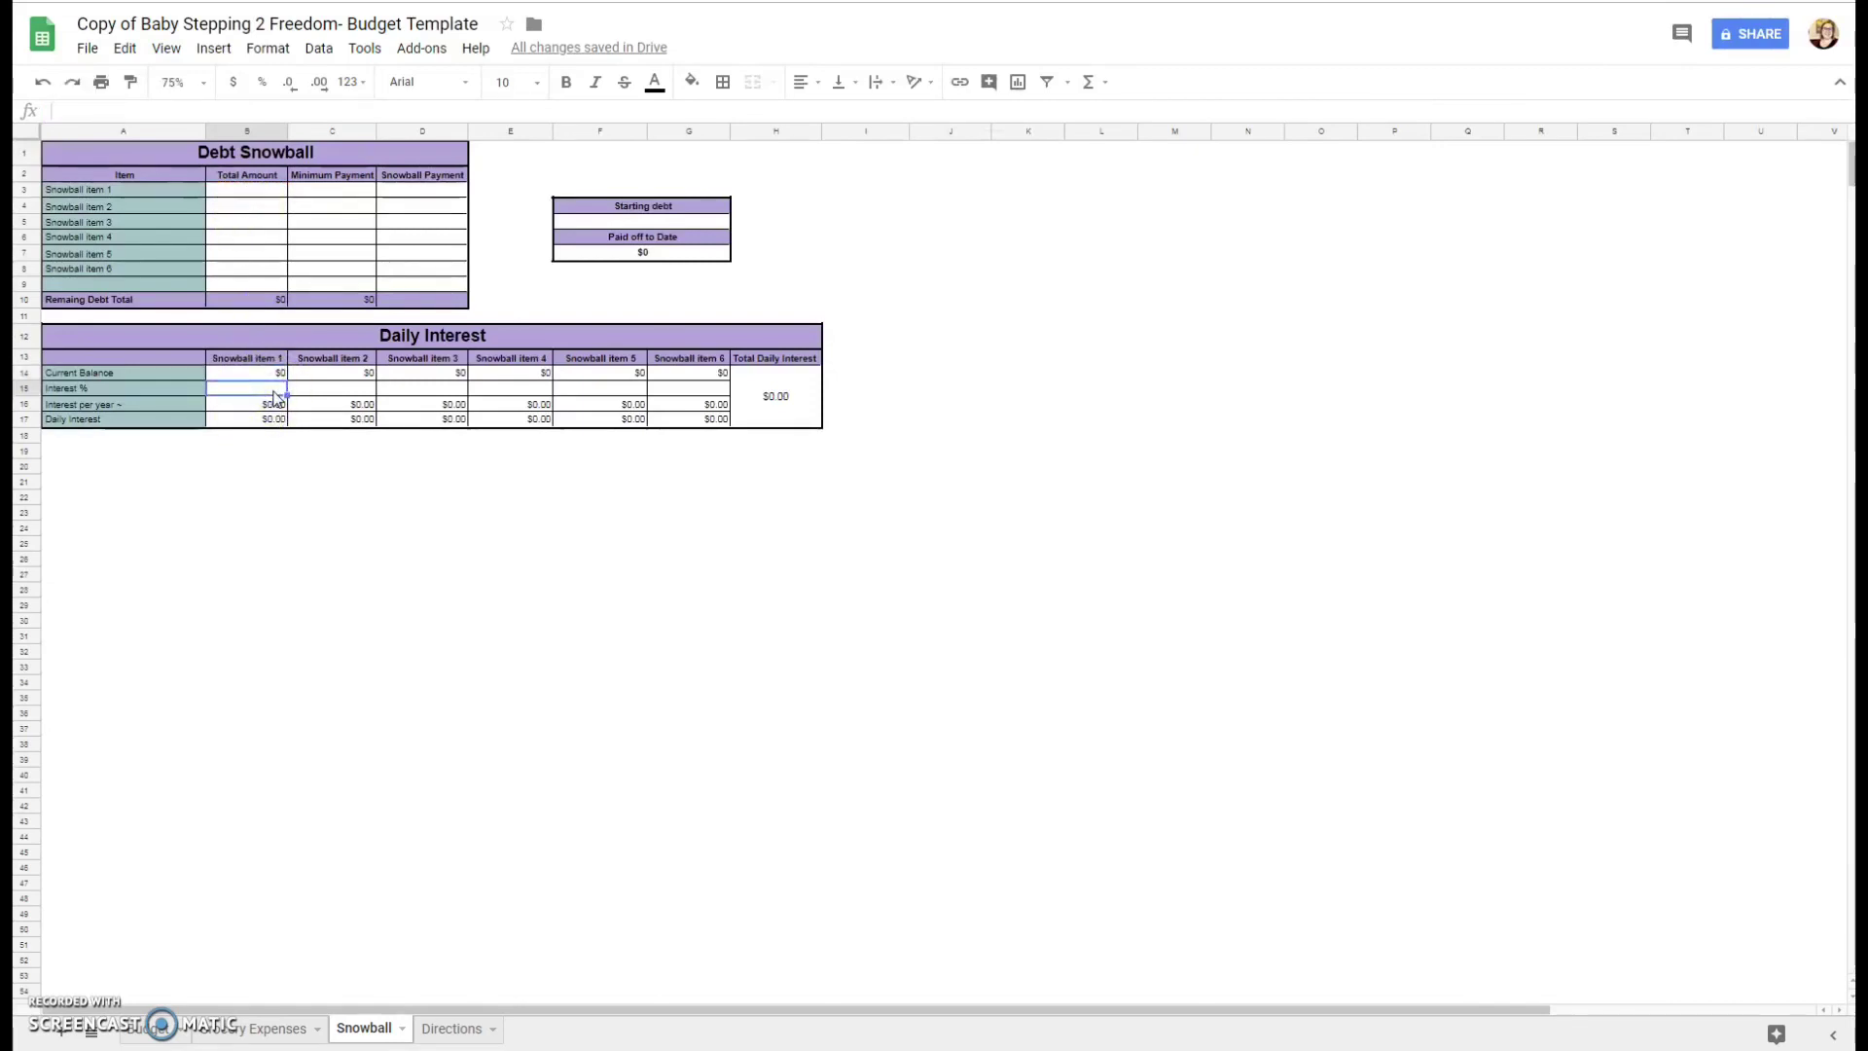
# - Set the Total Amount of Snowball item 1 to $1000 and check its Current Balance in the Daily Interest table
pyautogui.click(251, 192)
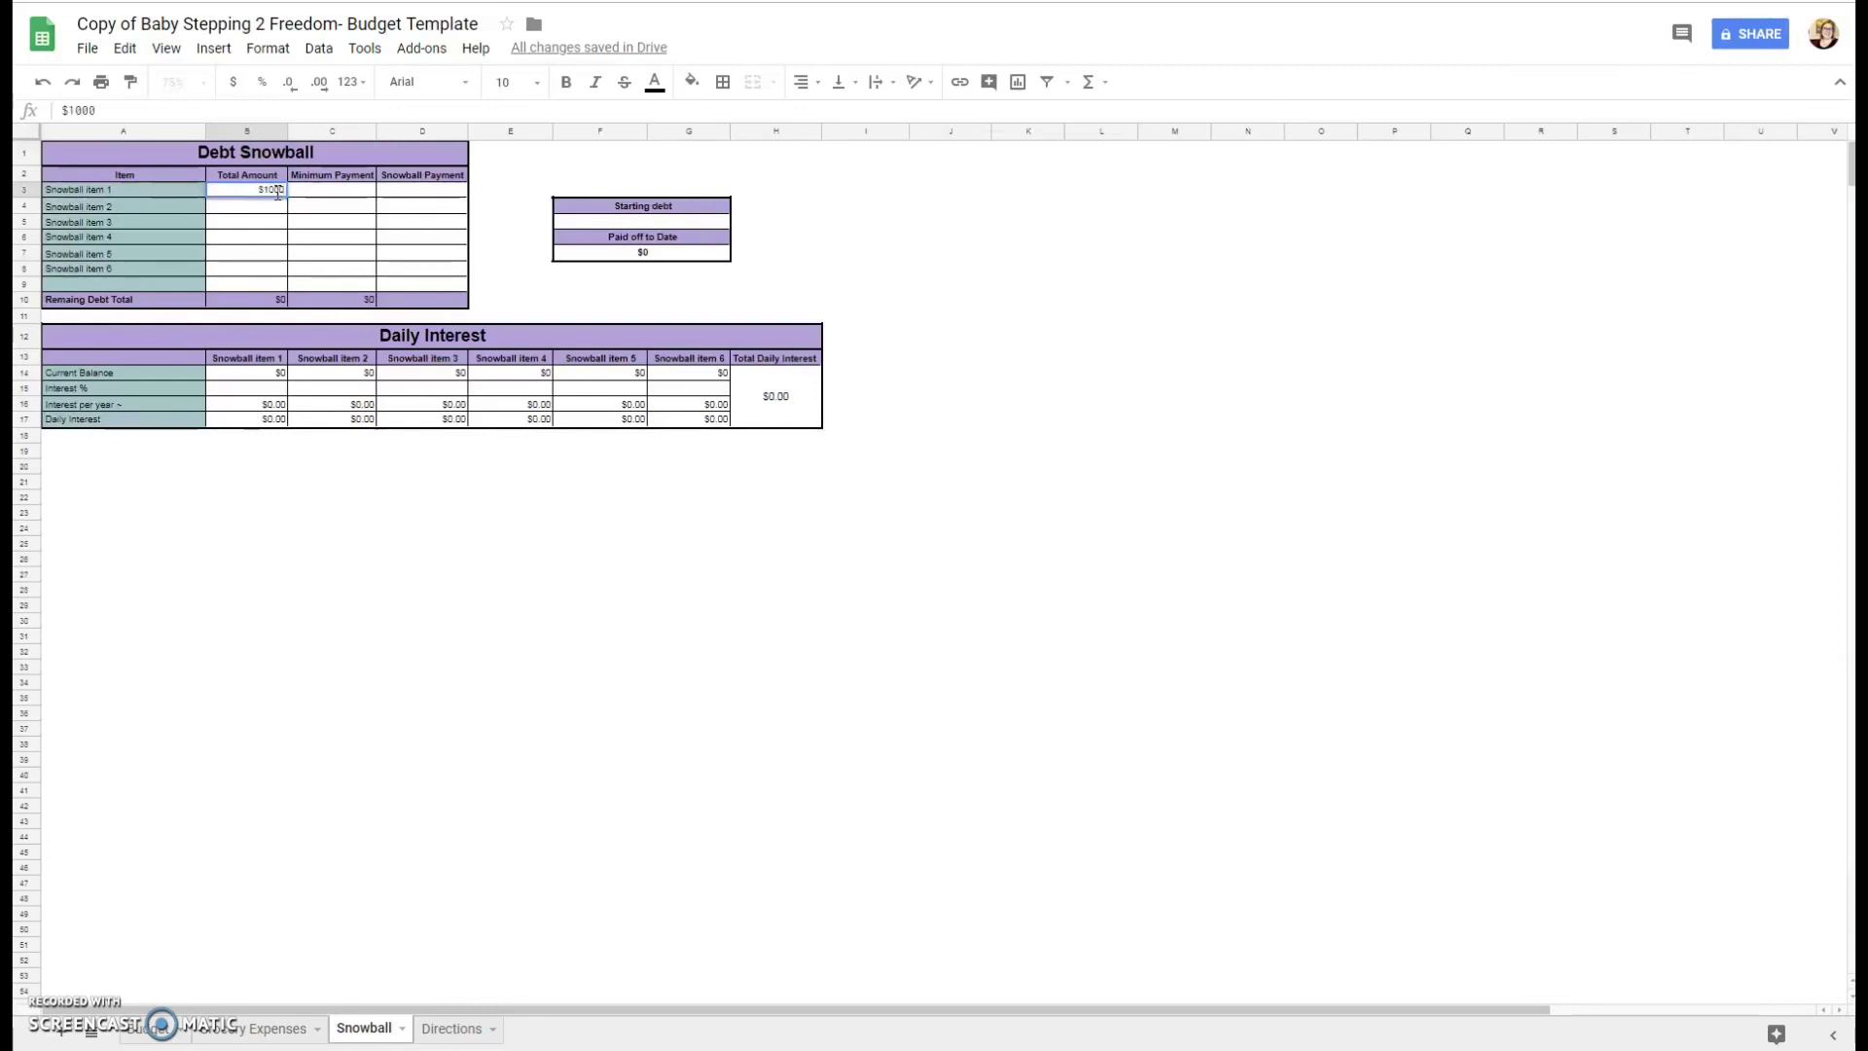
pyautogui.press('Return')
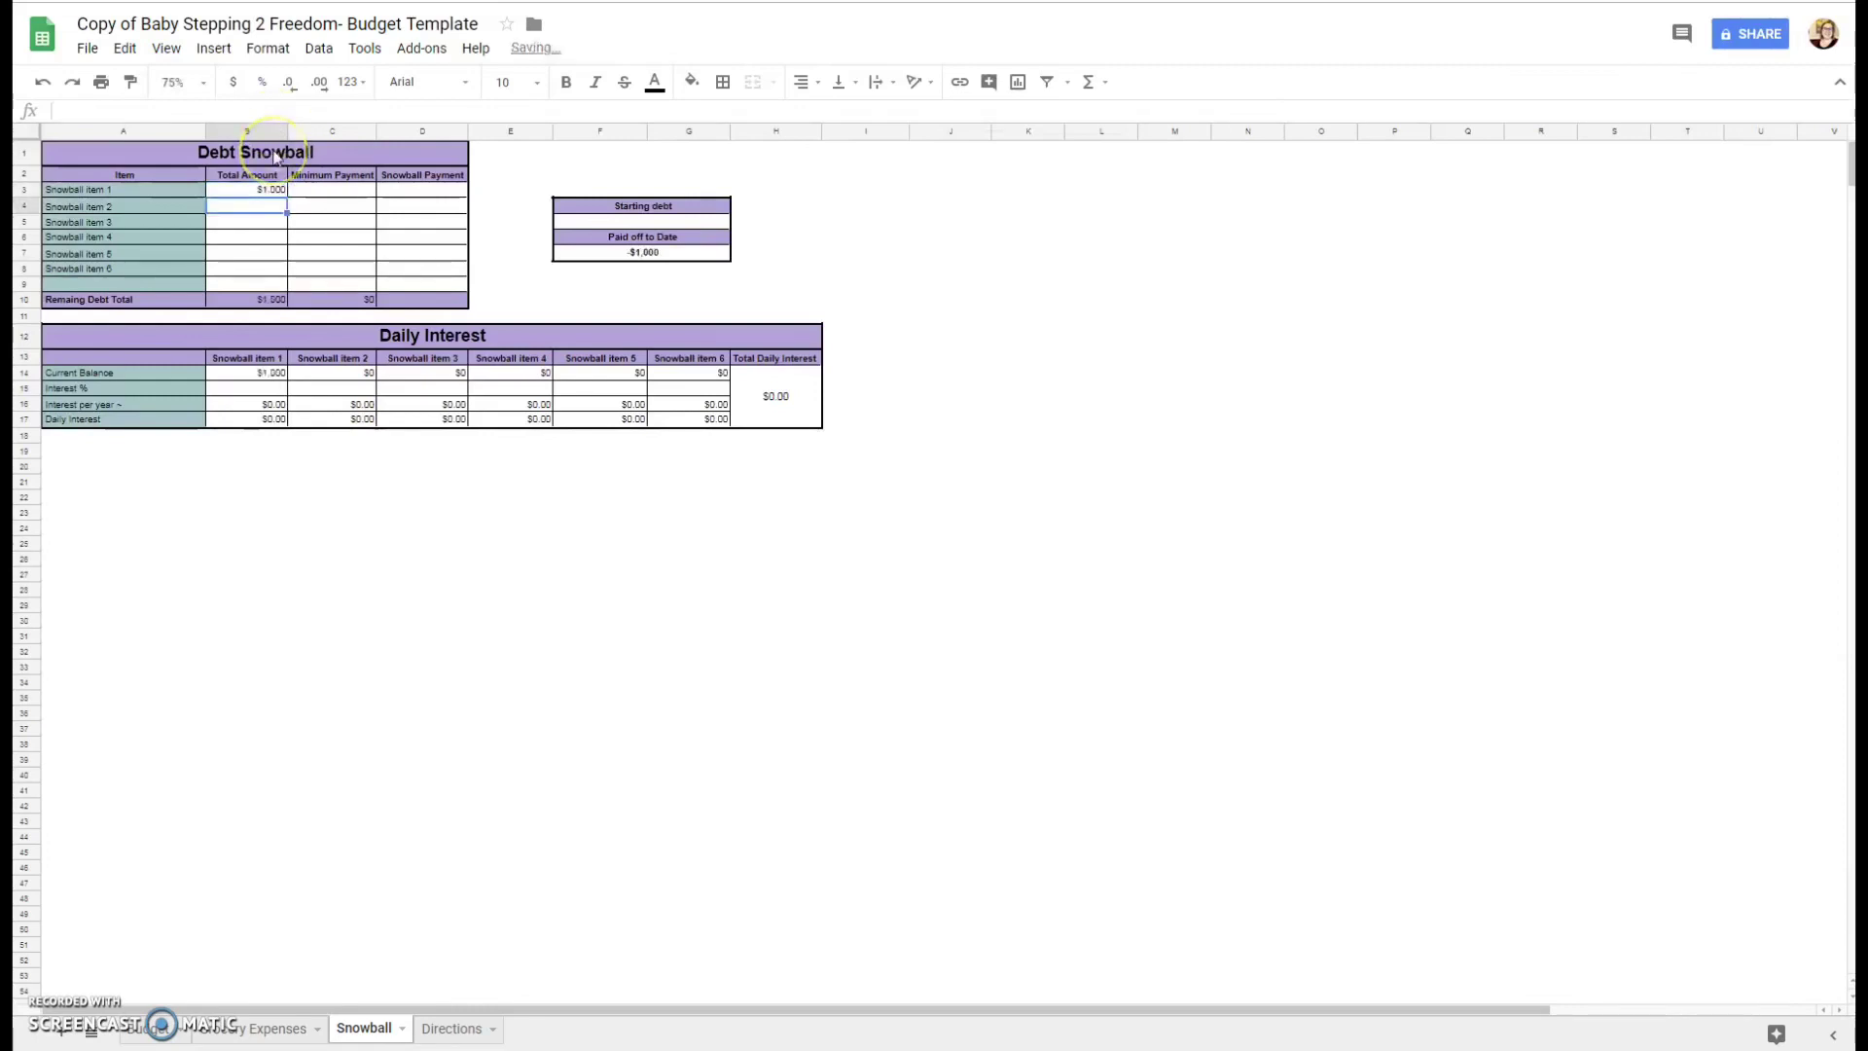
pyautogui.click(256, 378)
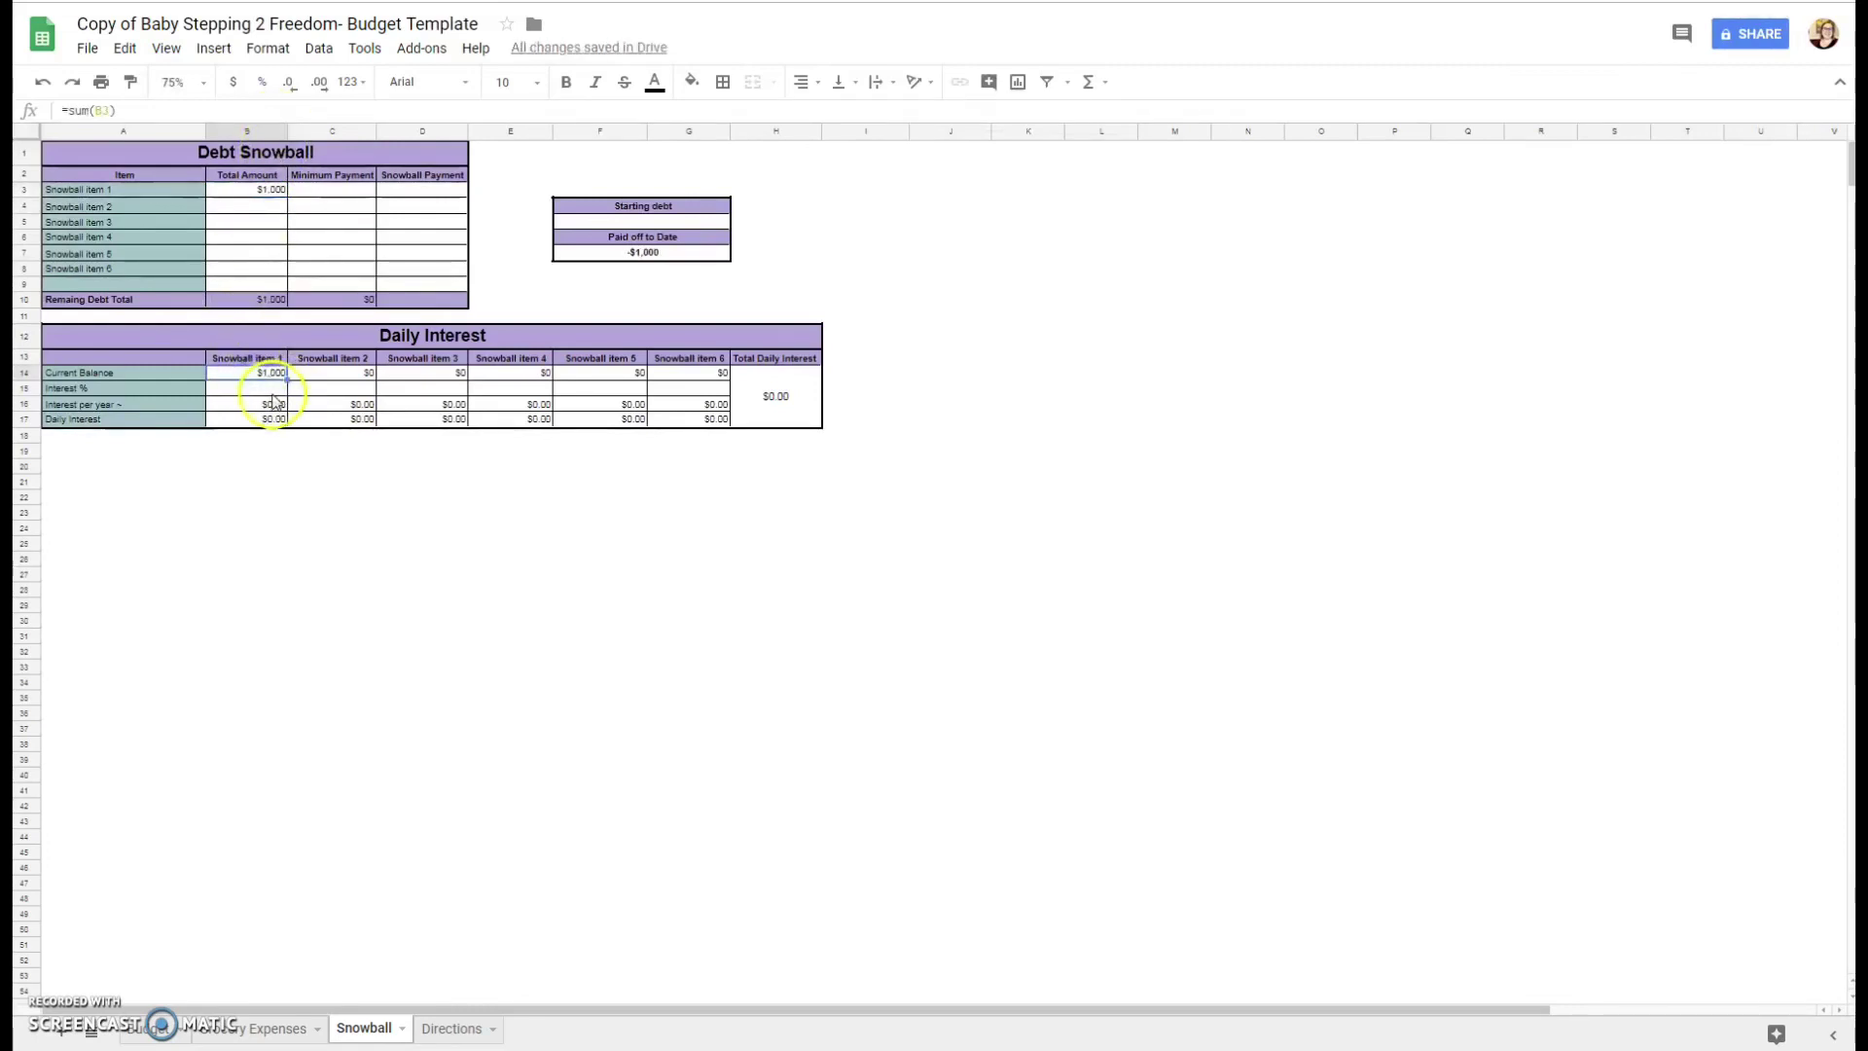
# - Set the Interest % of Snowball item 1 to 6.5% and check its yearly and daily interest formulas
pyautogui.click(273, 389)
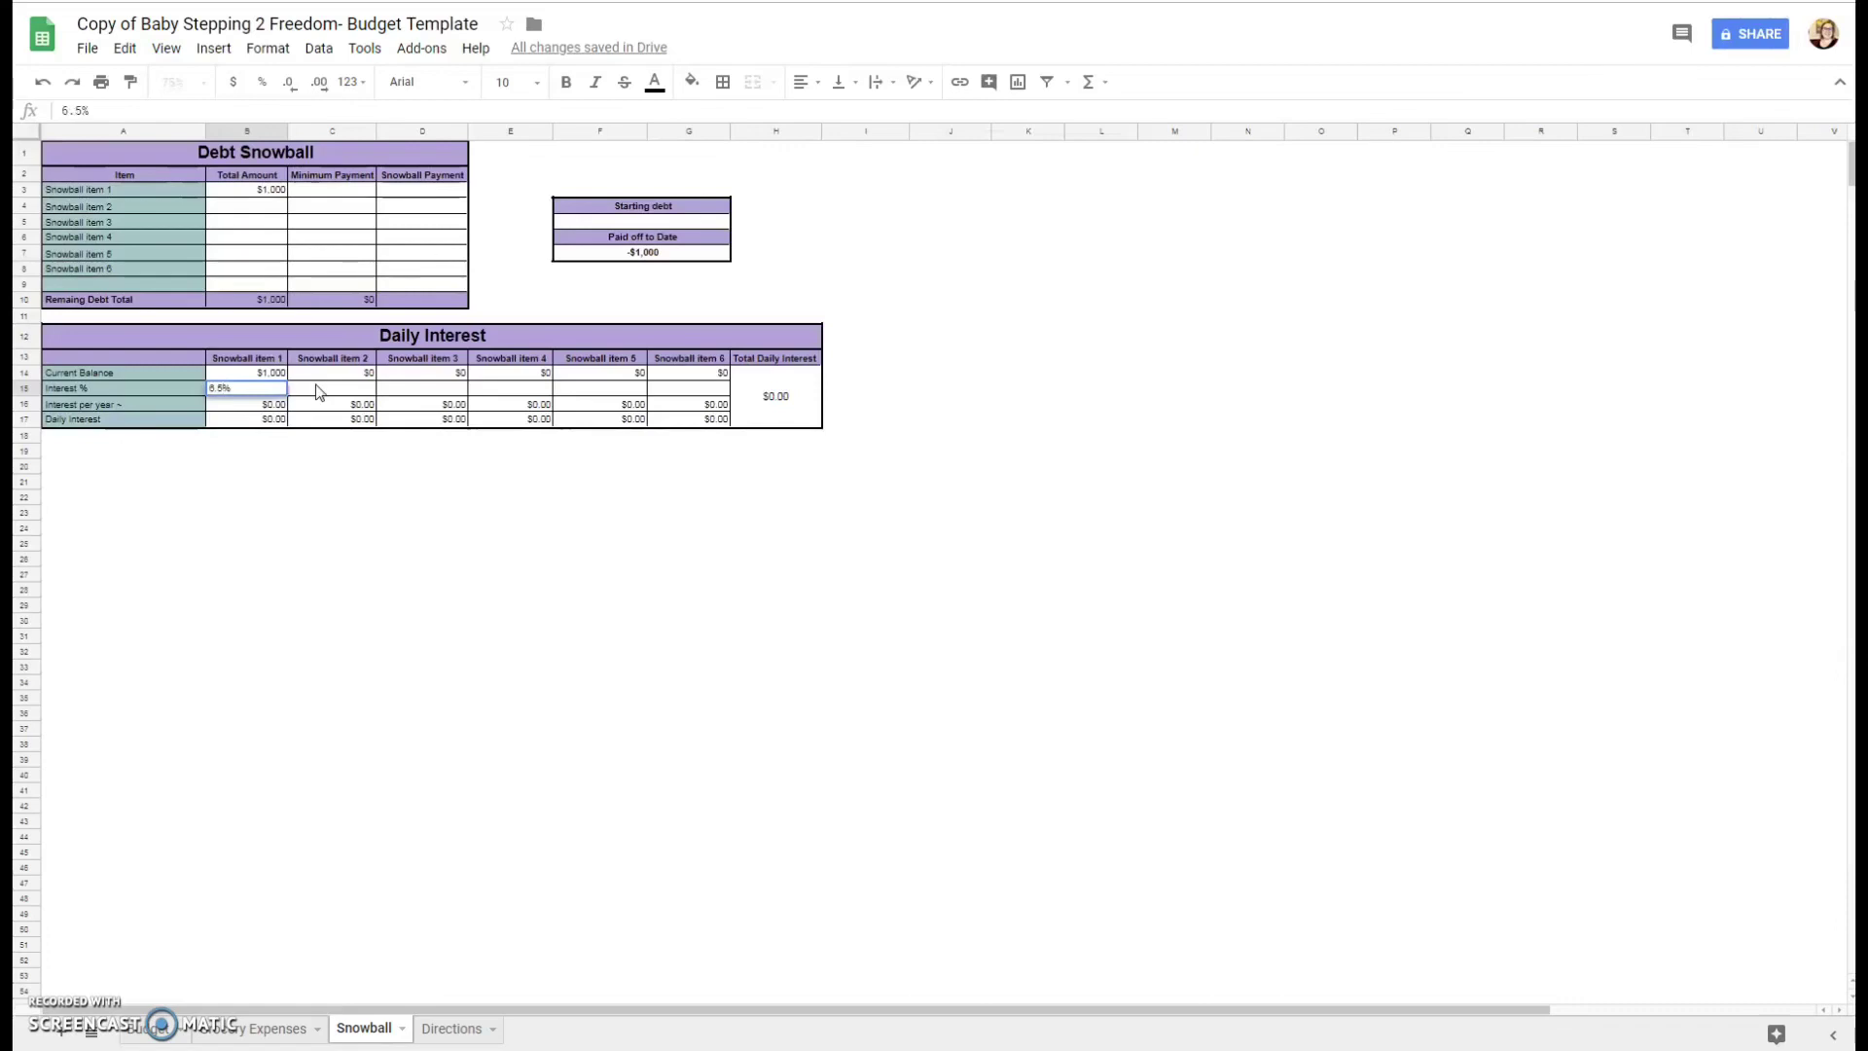
pyautogui.press('Return')
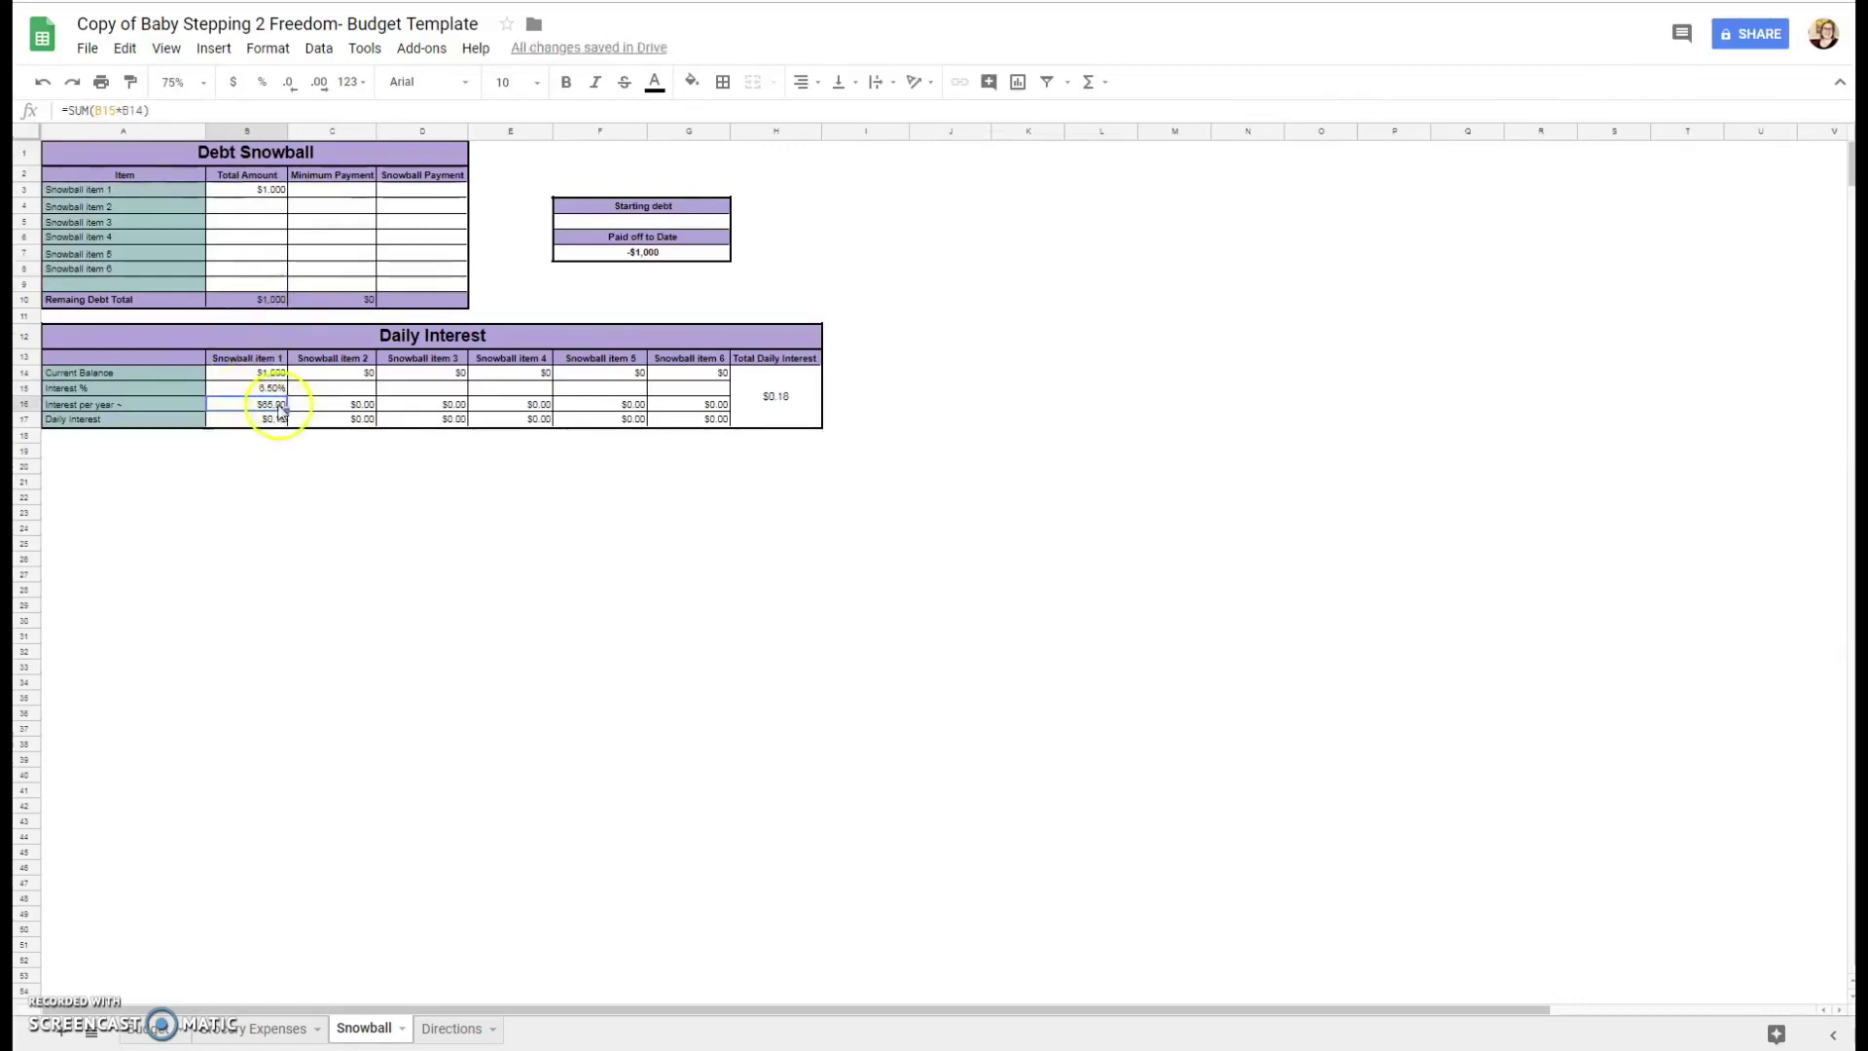
pyautogui.click(250, 422)
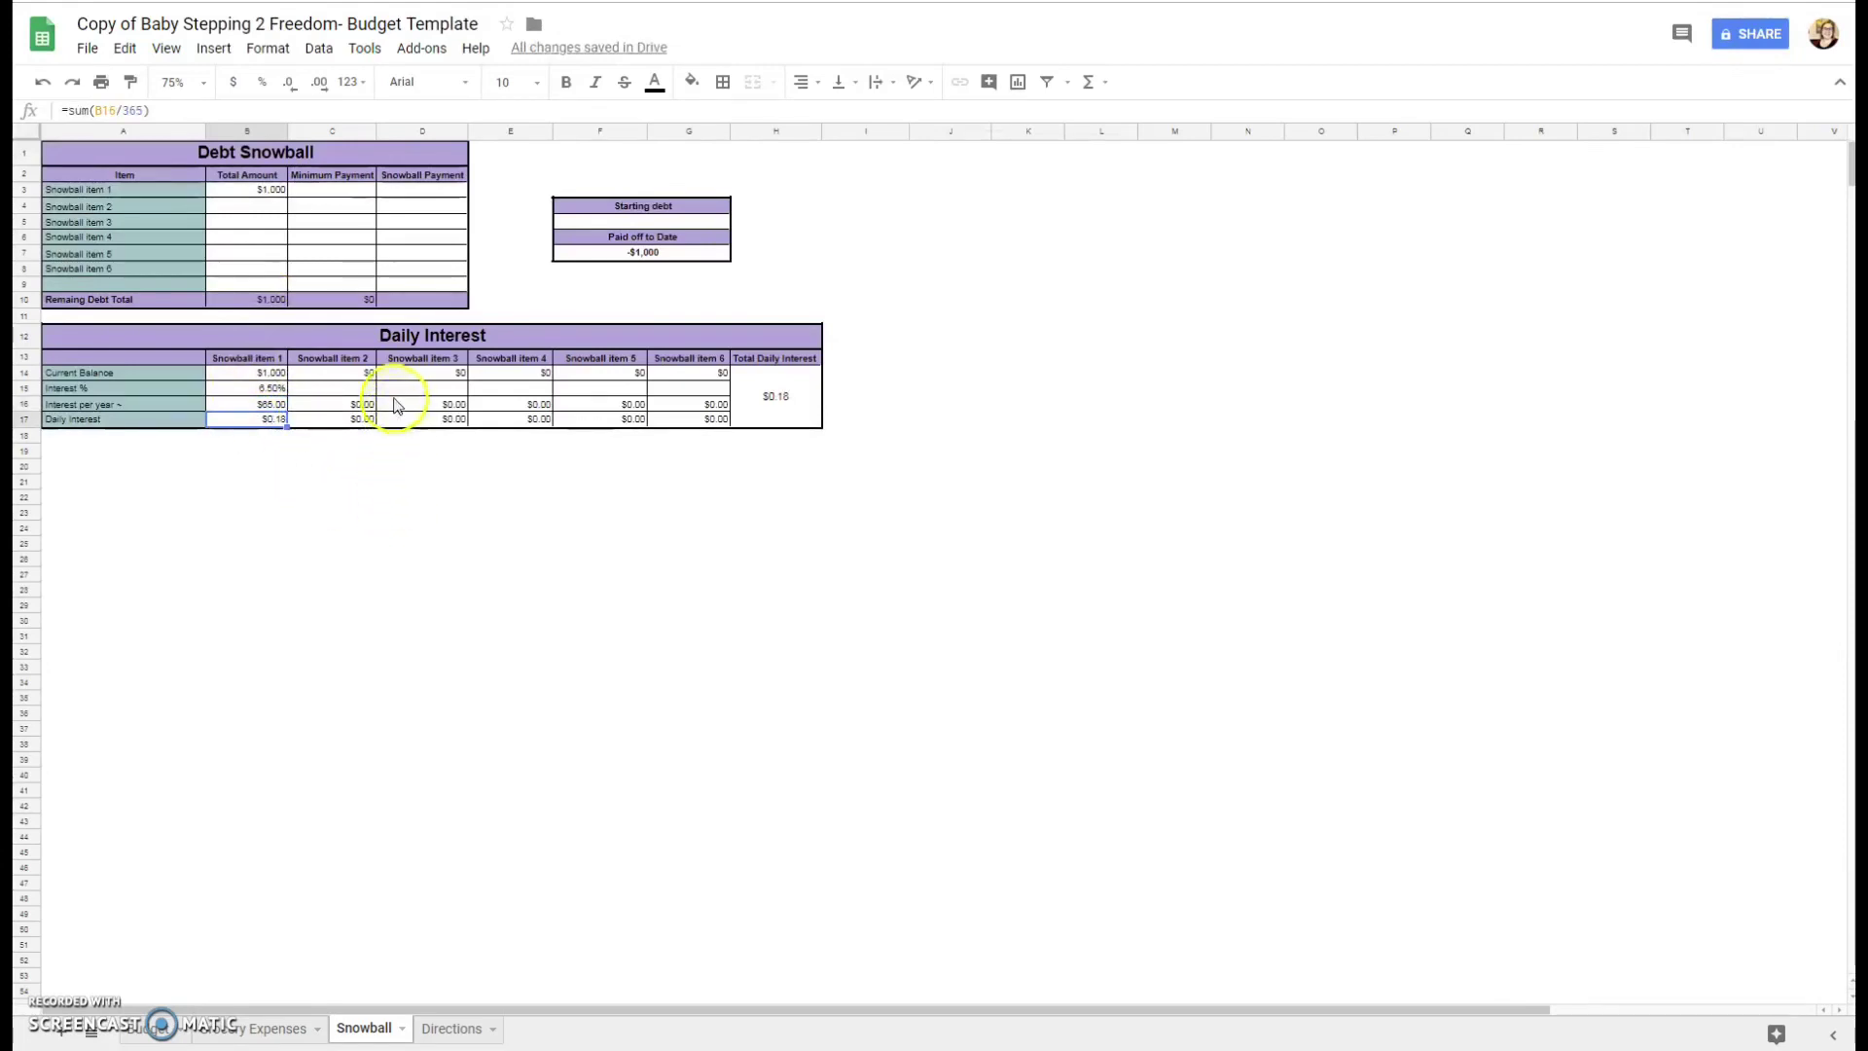
# - Set the Current Balance of Snowball item 2 in the Daily Interest table to 45,000 and its Interest % to 7%
pyautogui.click(354, 373)
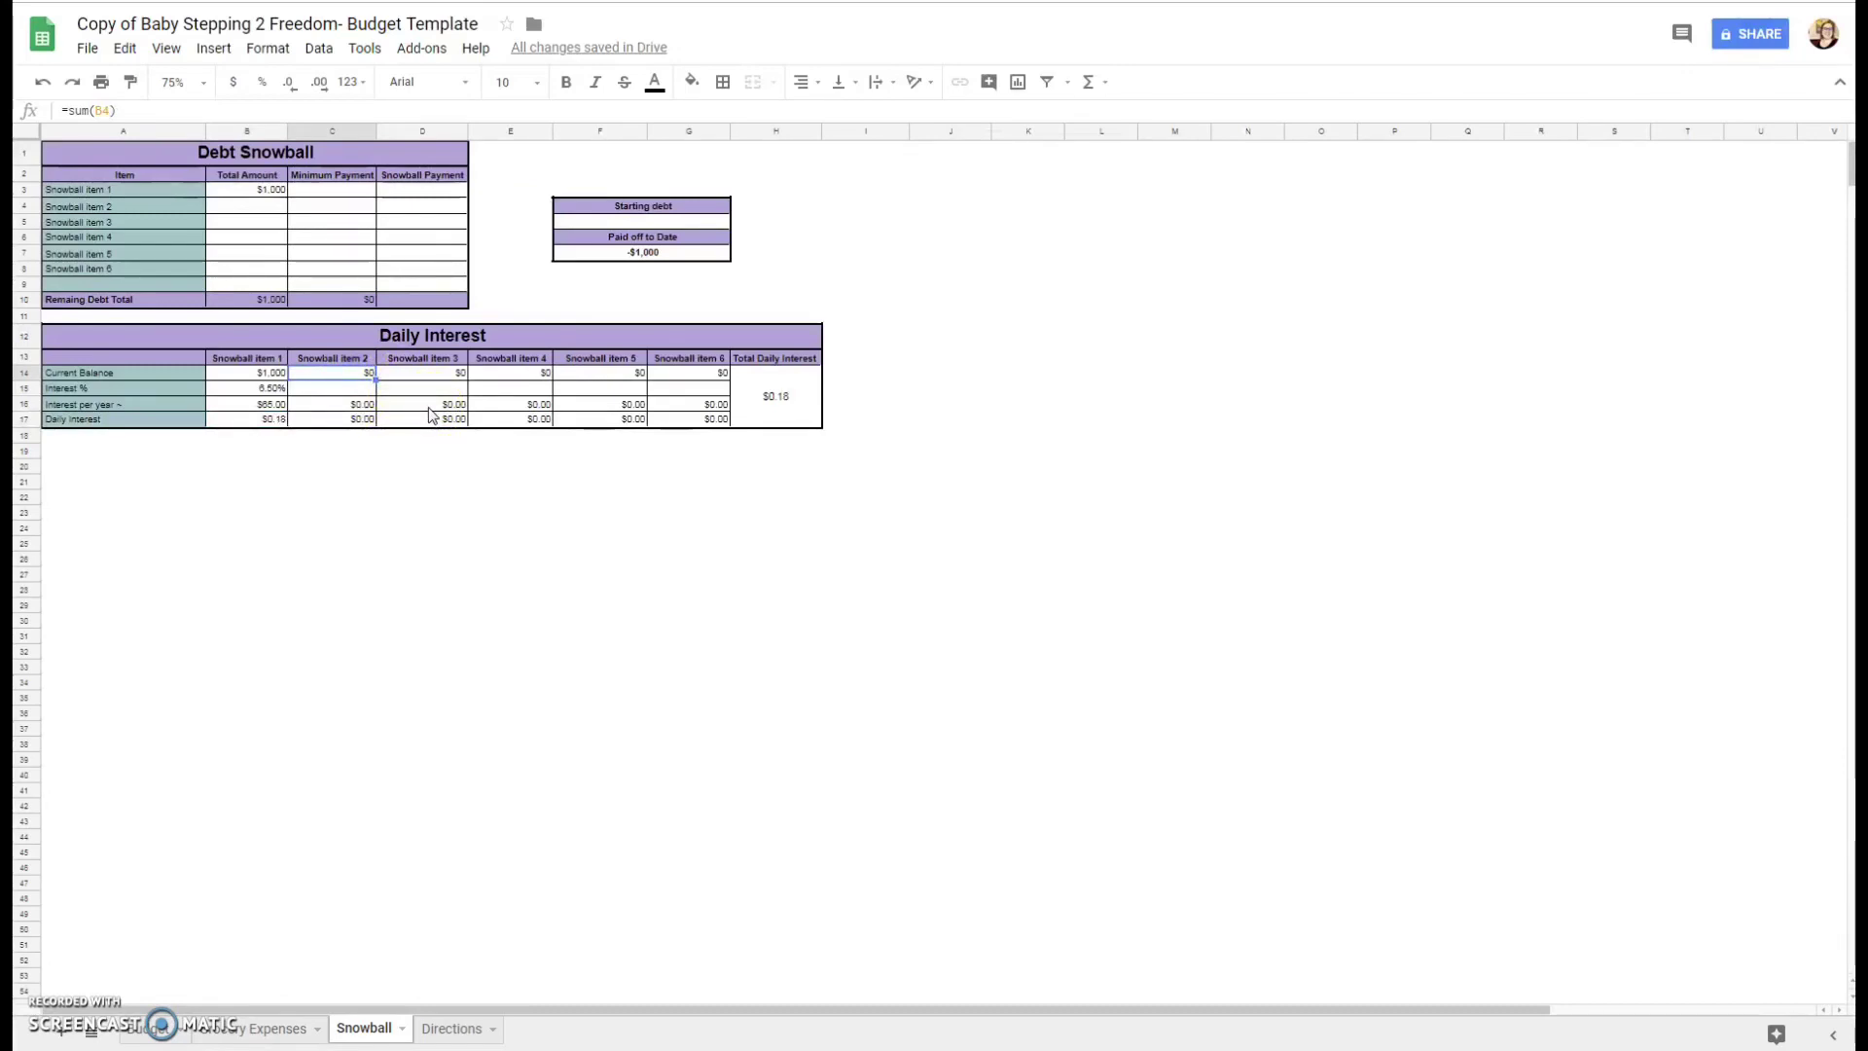
pyautogui.write('45,000')
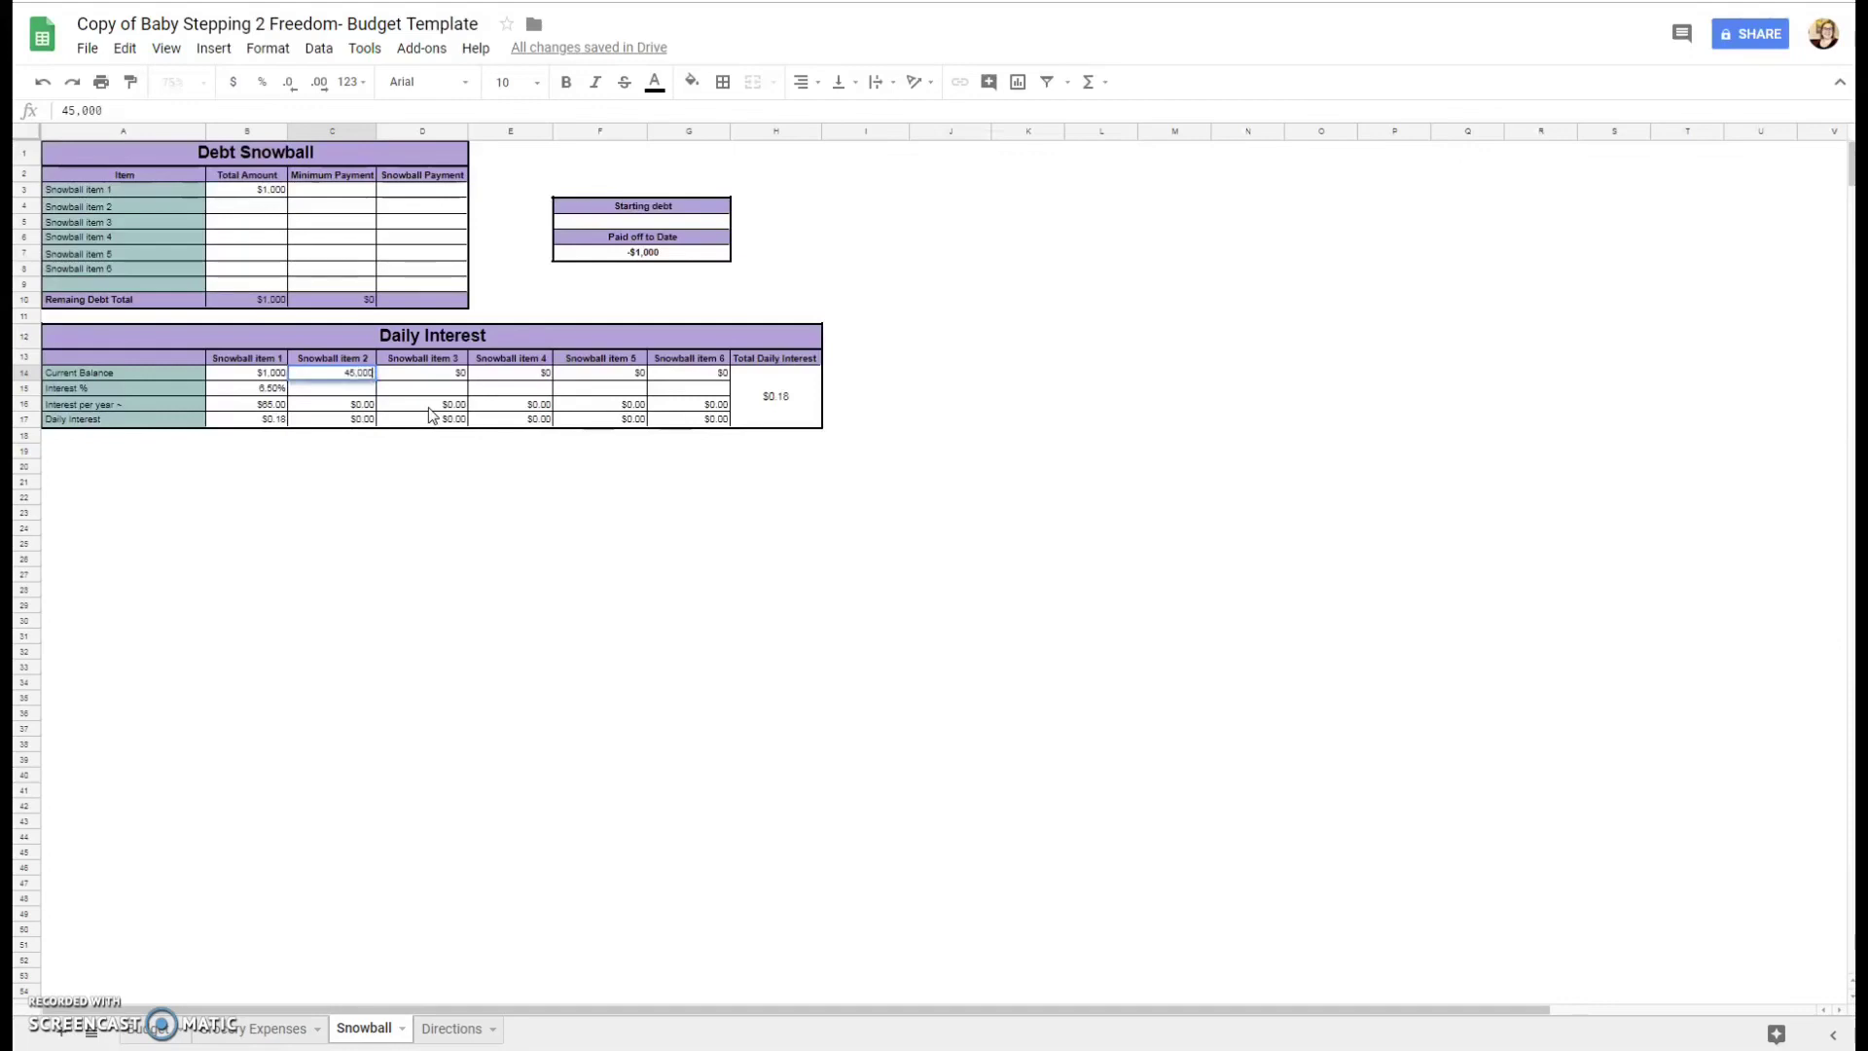
pyautogui.click(359, 402)
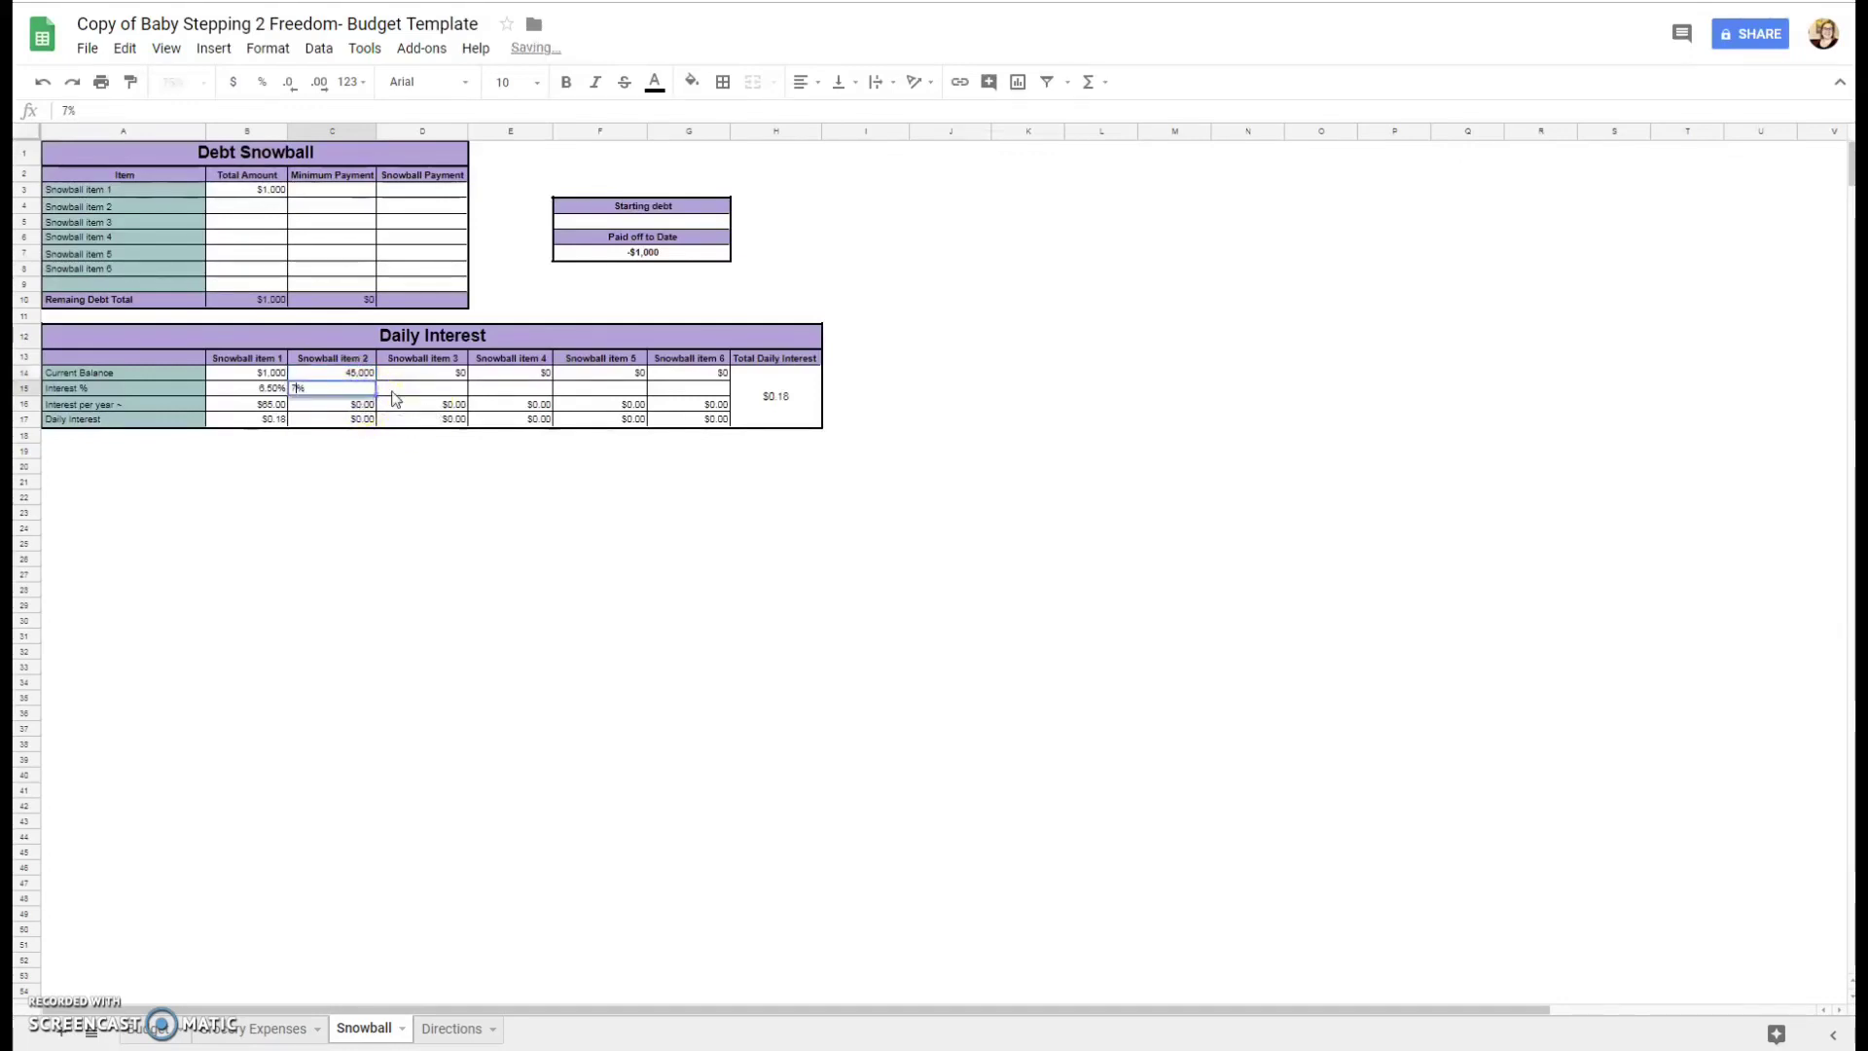
pyautogui.write('7')
pyautogui.press('Return')
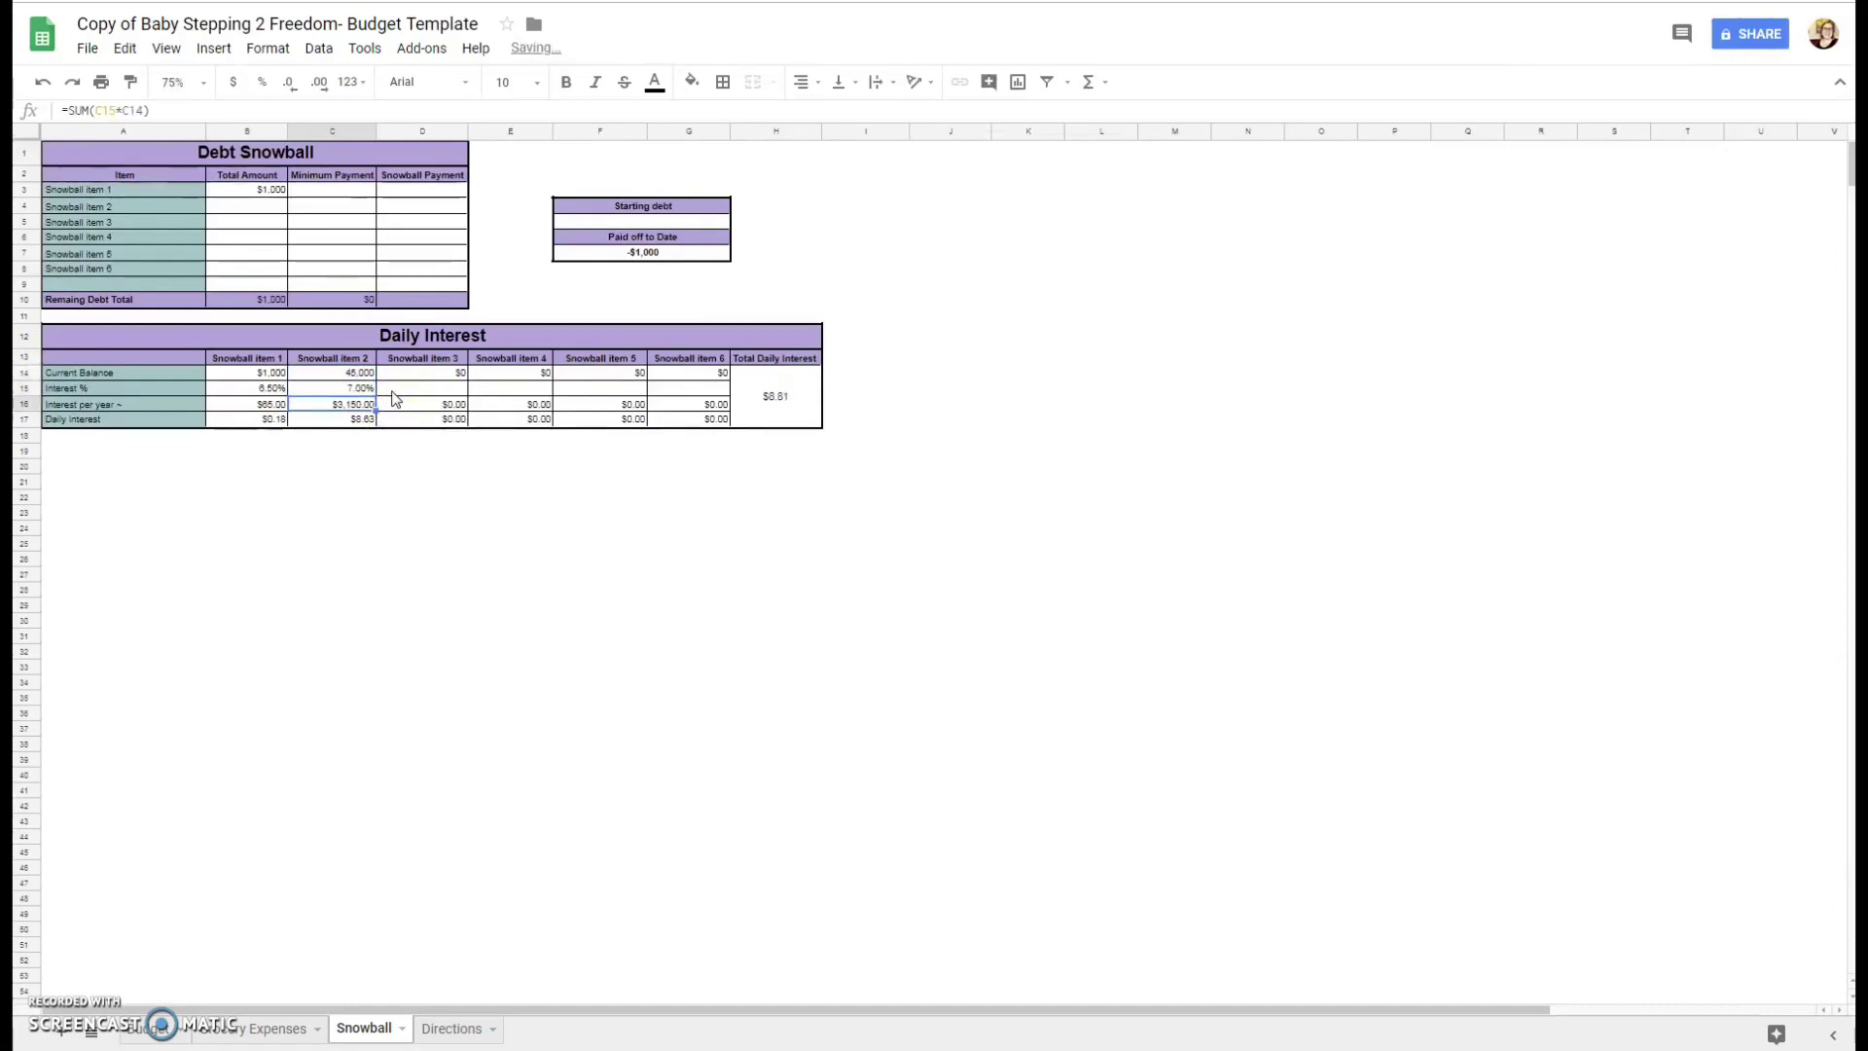
# - Check the Daily Interest formulas of Snowball items 1 to 5 in the Daily Interest table
pyautogui.click(341, 429)
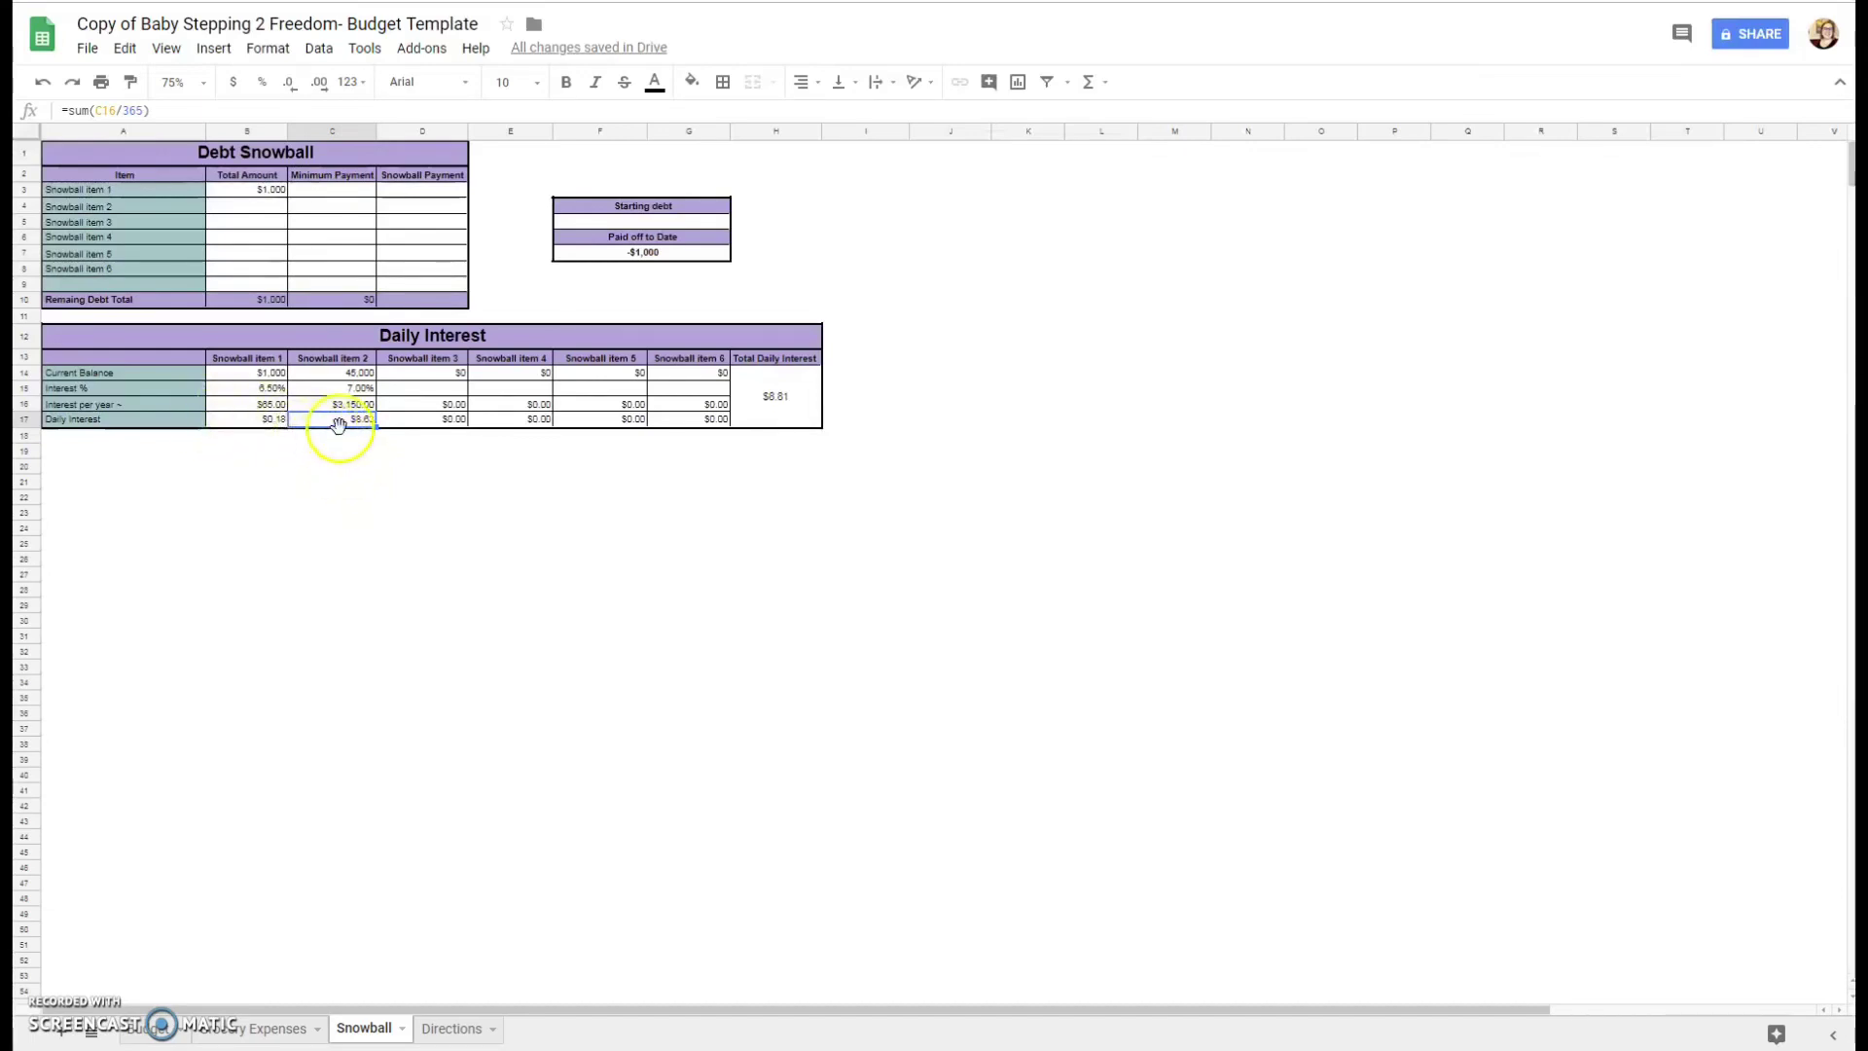
pyautogui.click(263, 420)
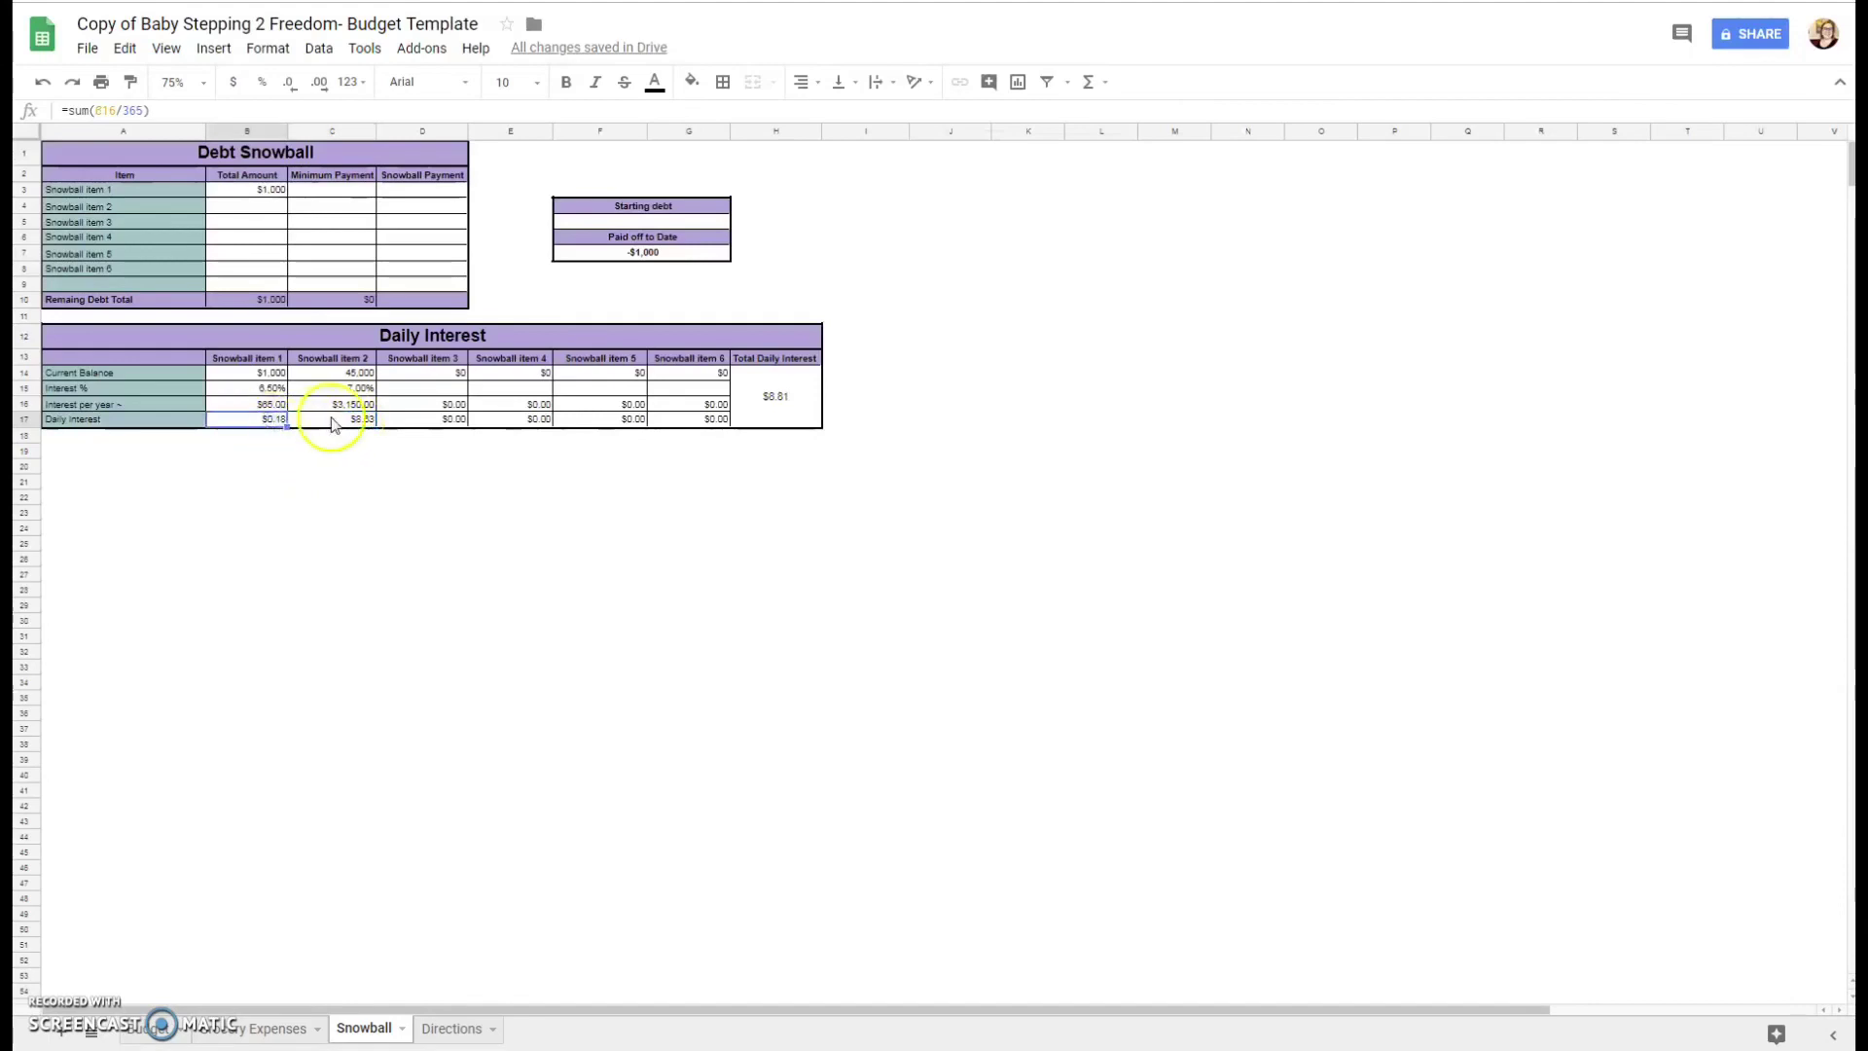
pyautogui.click(335, 420)
pyautogui.click(428, 420)
pyautogui.click(506, 421)
pyautogui.click(584, 420)
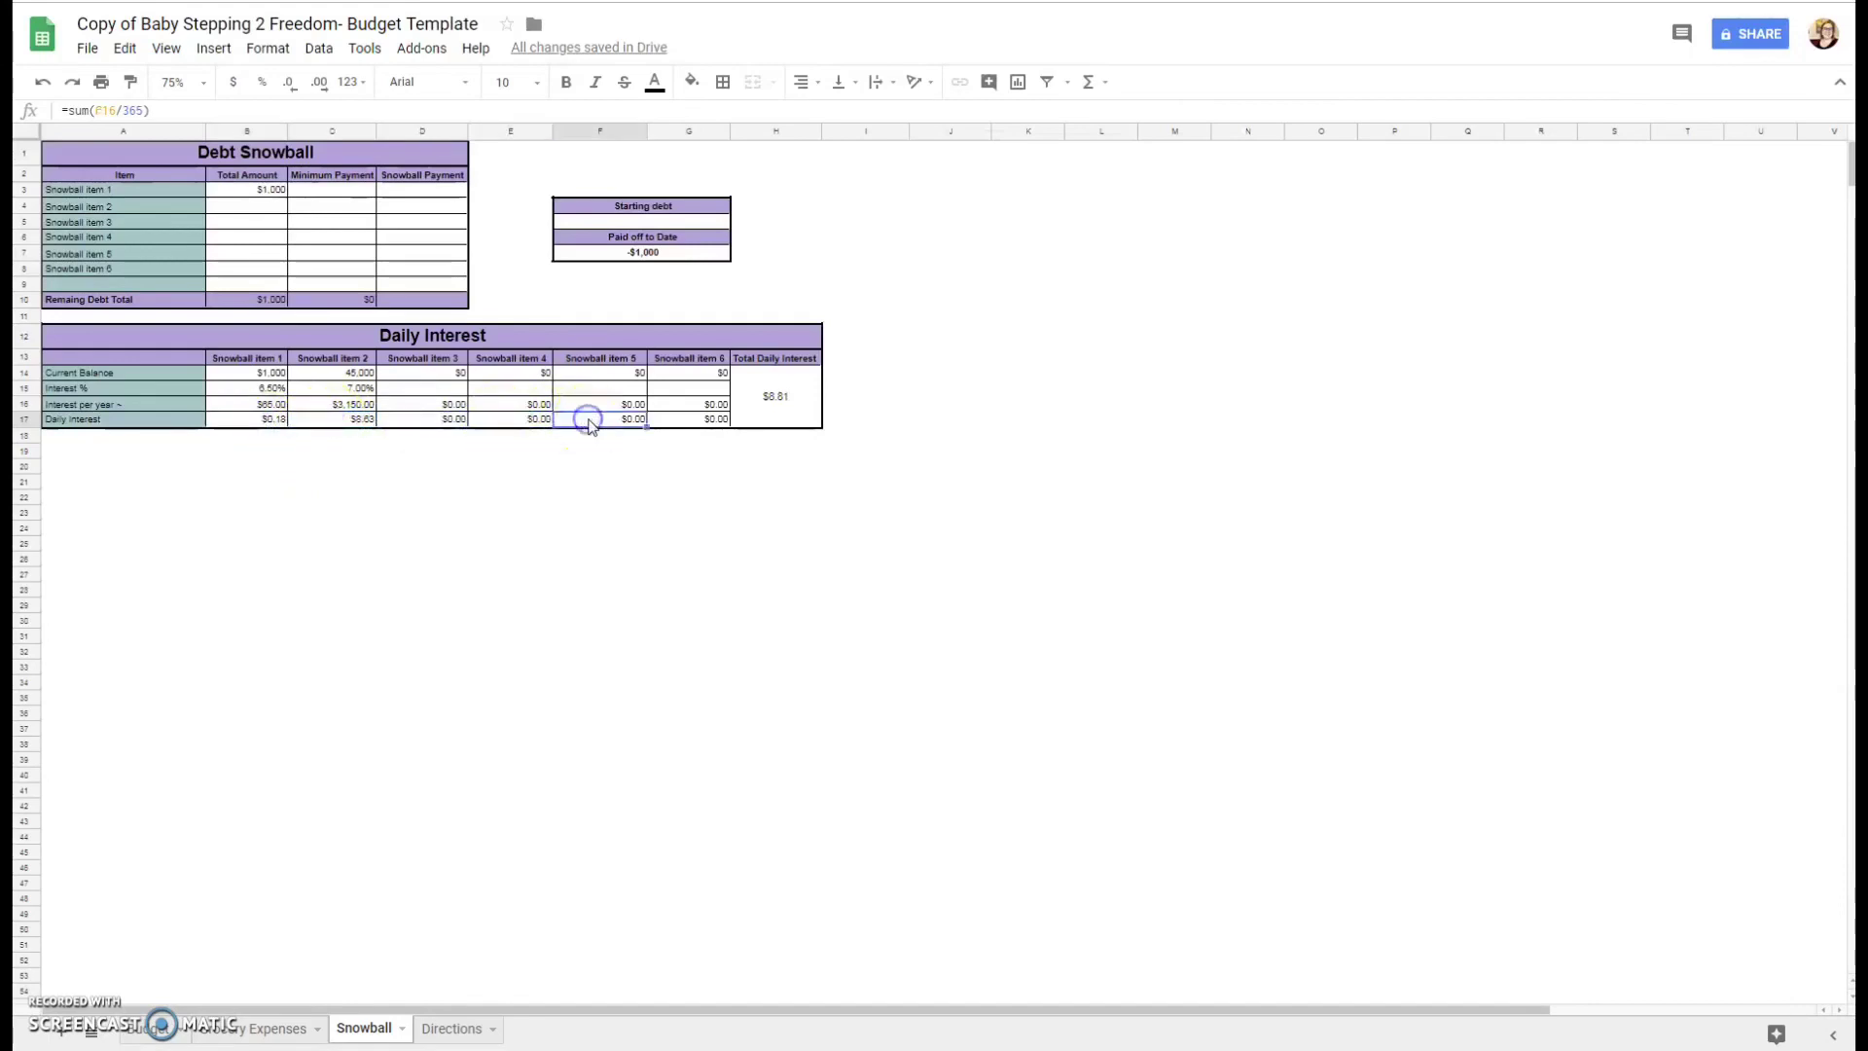
# - Check the Total Daily Interest formula against the daily interest cells of all six items and return to the Budget sheet
pyautogui.click(799, 399)
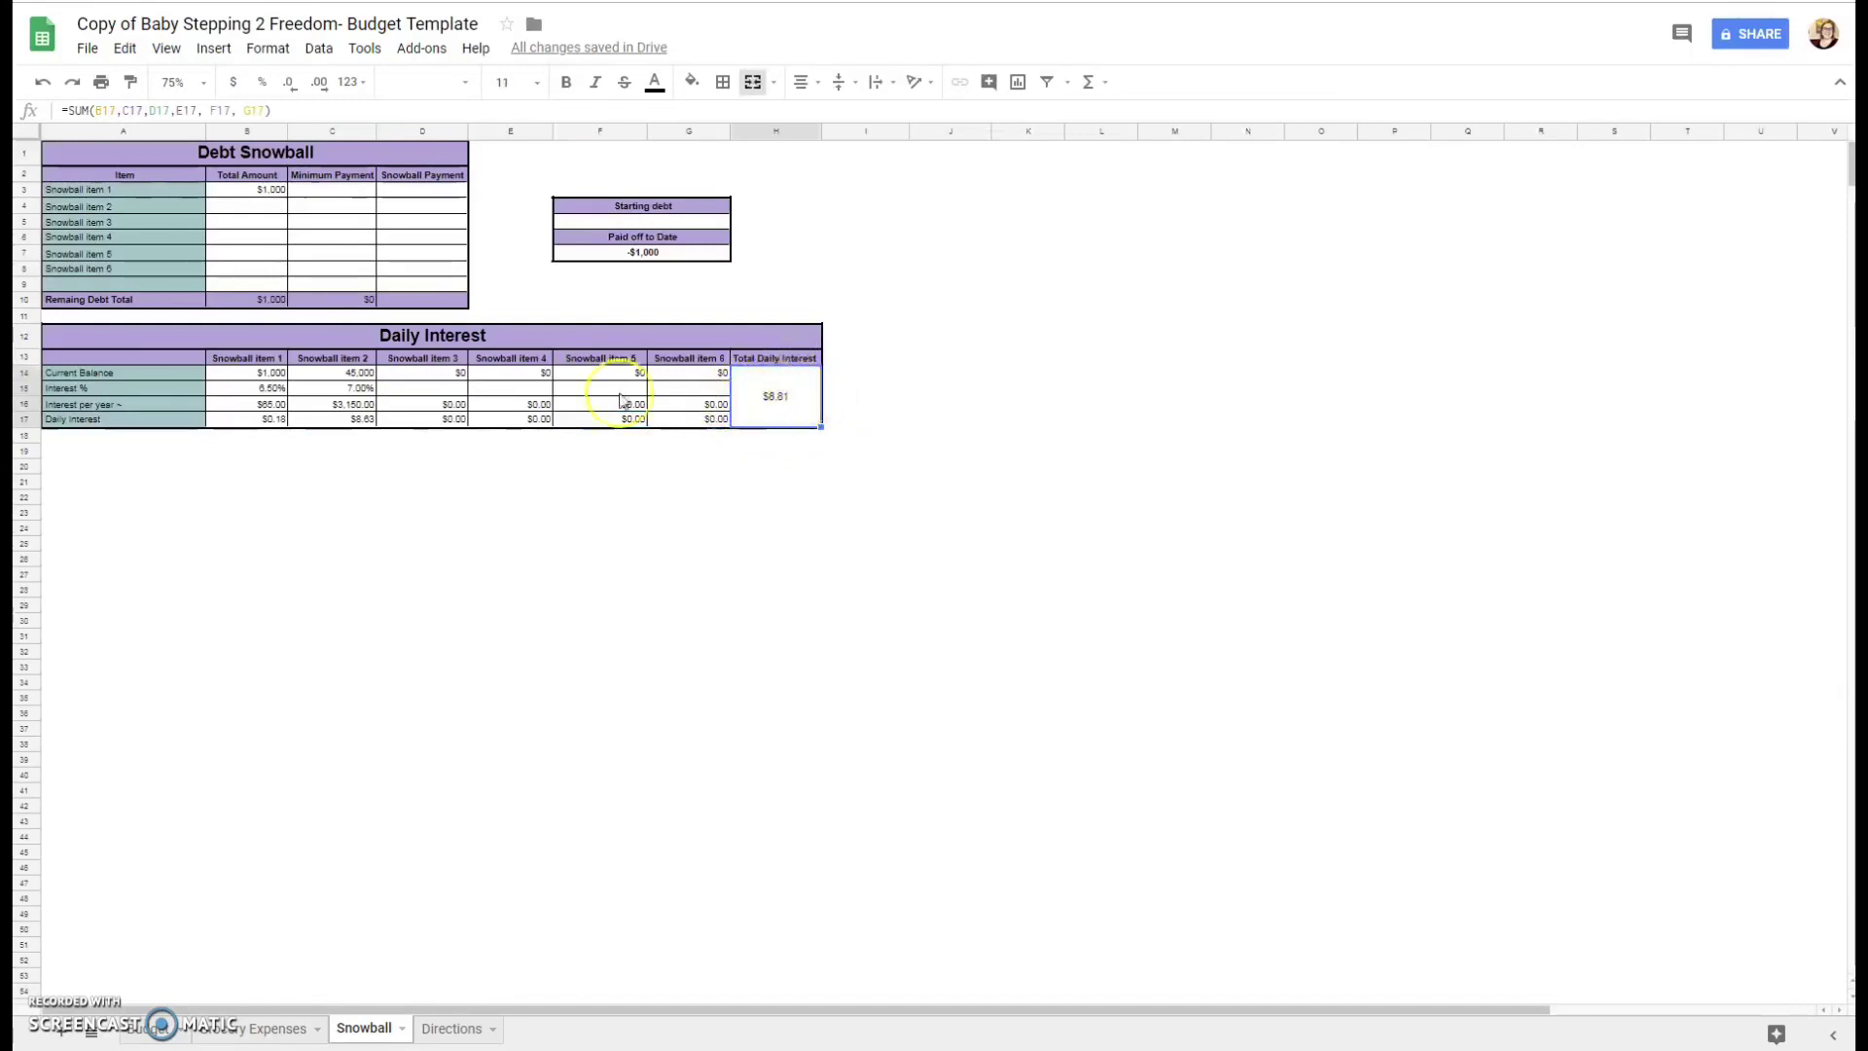
pyautogui.moveTo(236, 420); pyautogui.dragTo(717, 417)
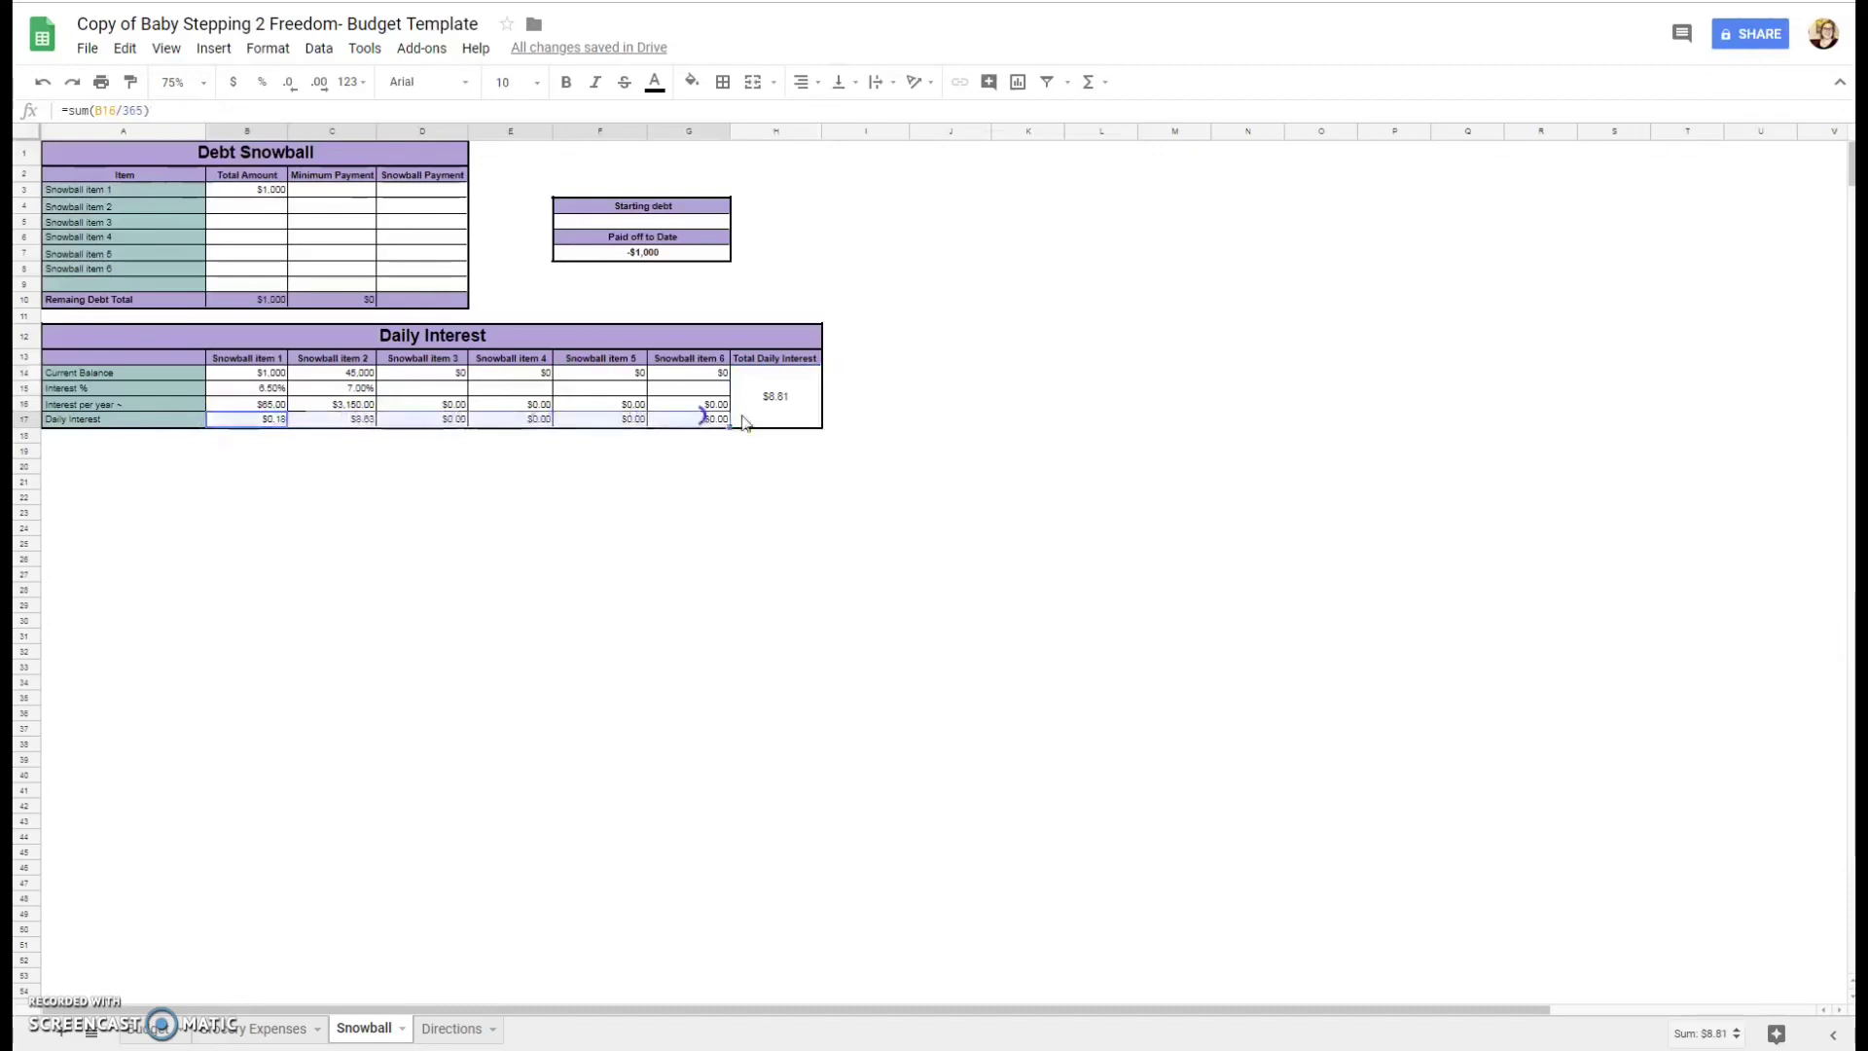
pyautogui.click(800, 417)
pyautogui.click(146, 1029)
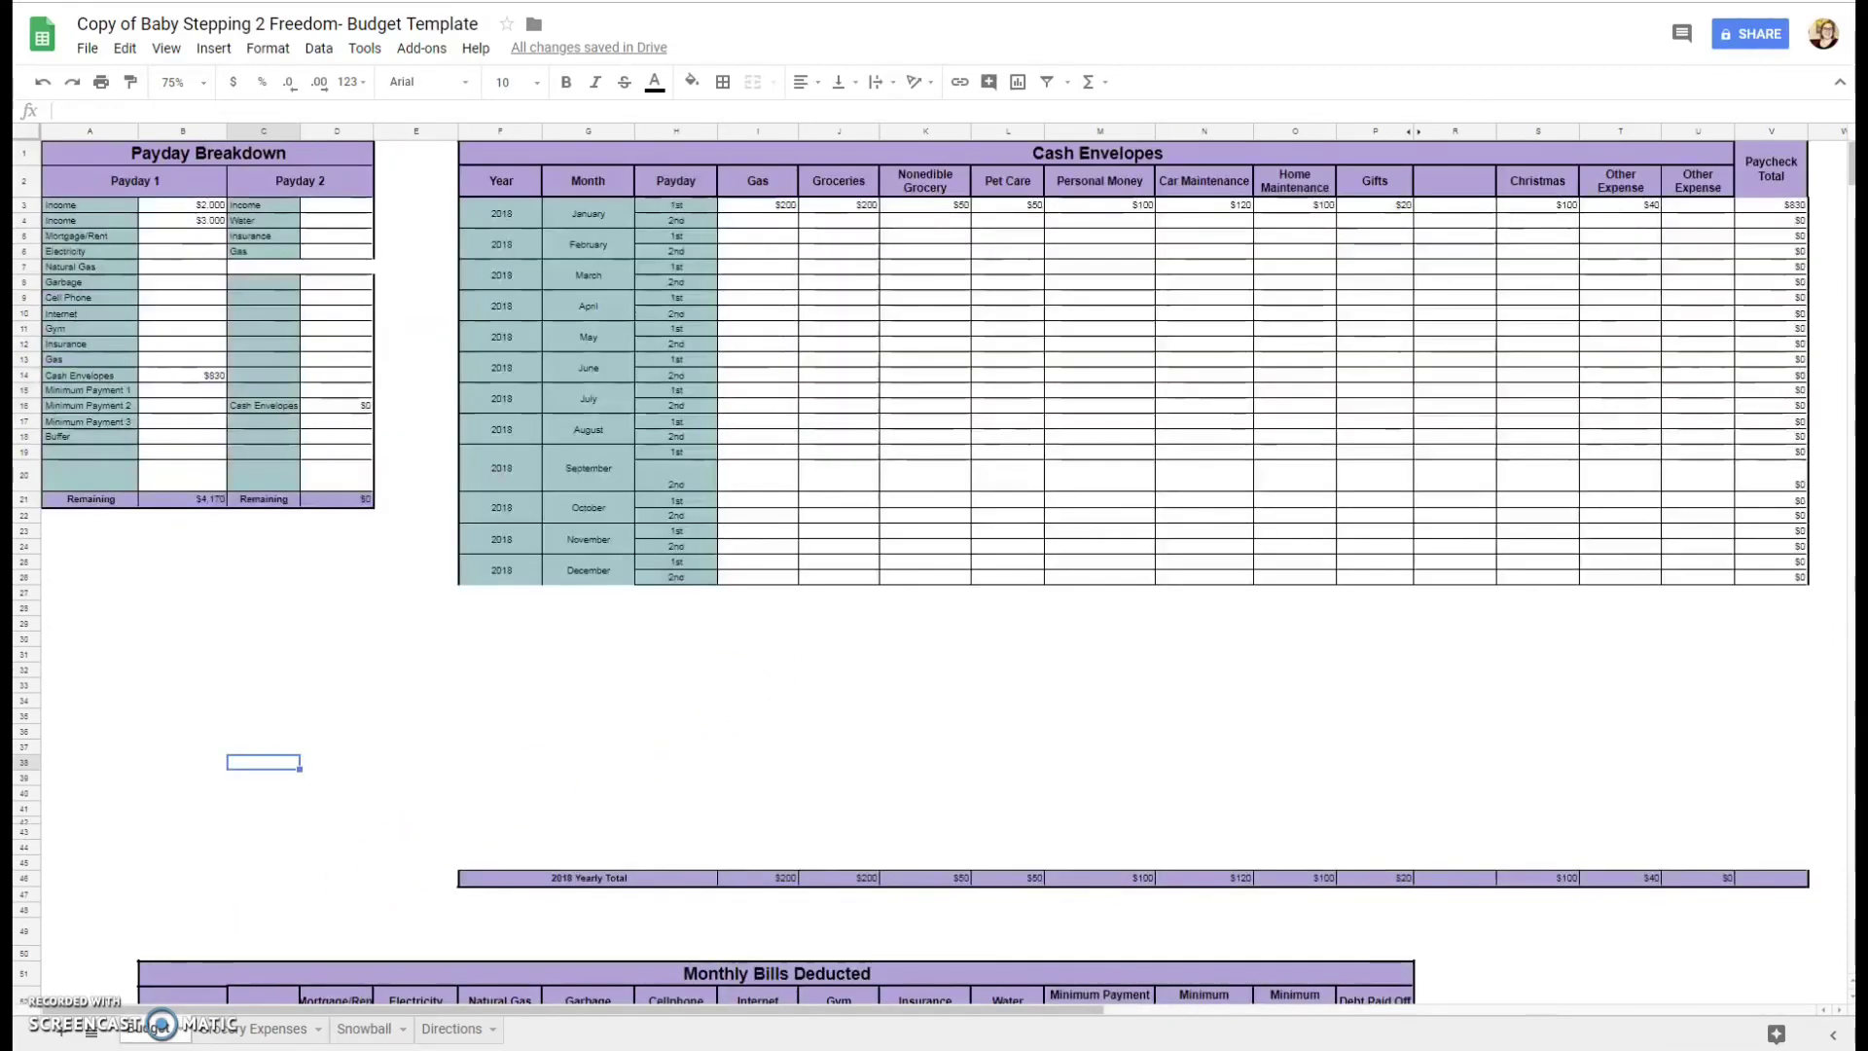